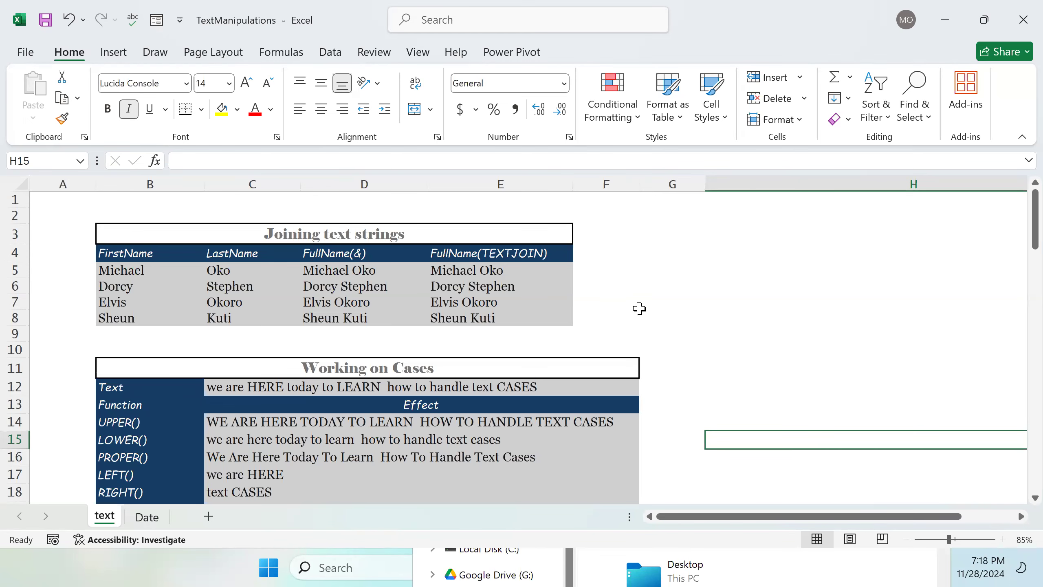
# Step: Browse through the existing text and Date worksheets
pyautogui.scroll(-1, 639, 309)
pyautogui.scroll(-3, 639, 309)
pyautogui.scroll(4, 640, 309)
pyautogui.click(146, 522)
pyautogui.click(104, 519)
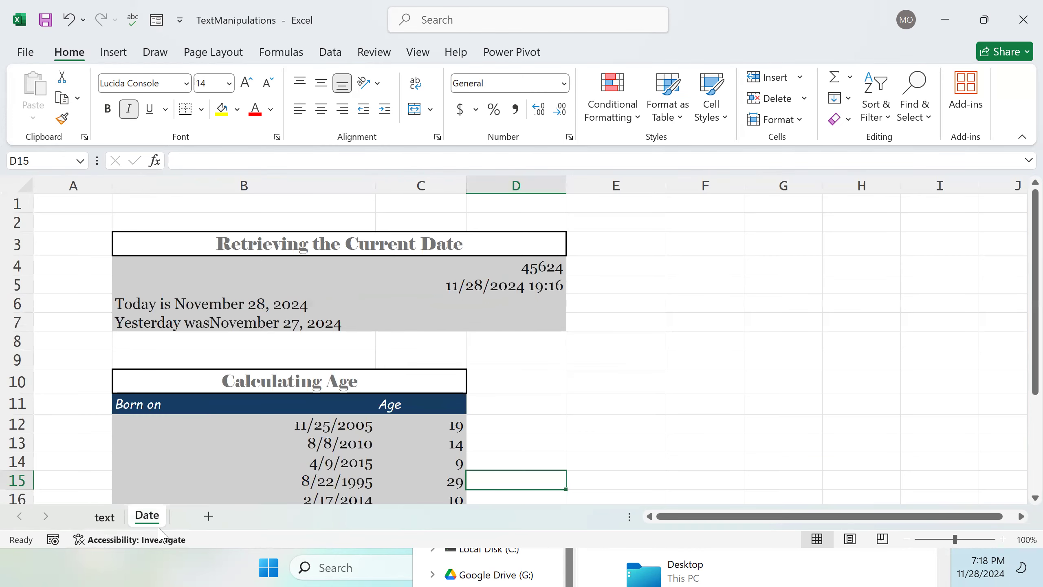
# Step: Insert a new blank worksheet, Sheet1, and return to it after checking the text sheet
pyautogui.click(208, 518)
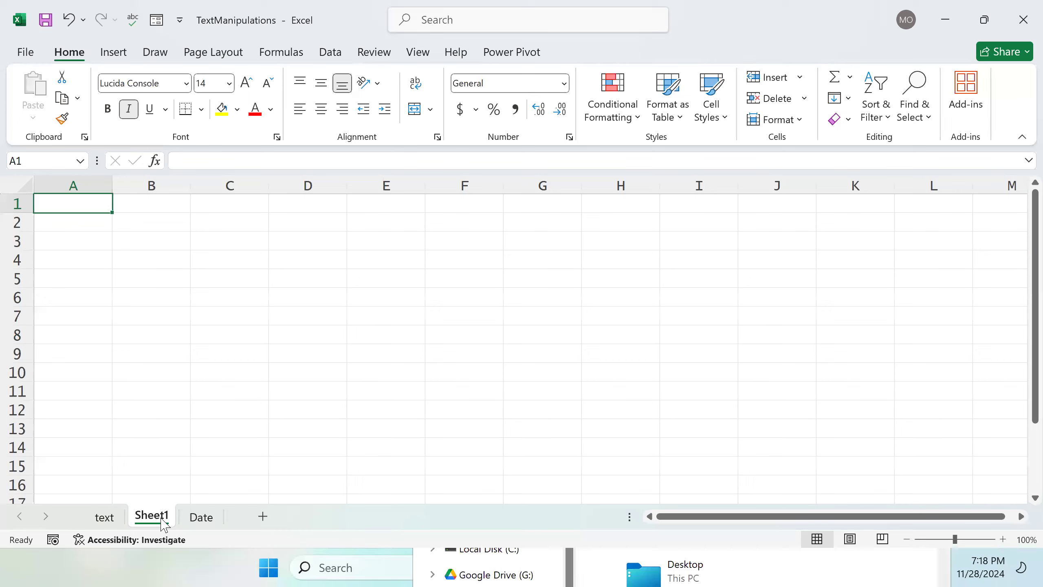
pyautogui.click(104, 518)
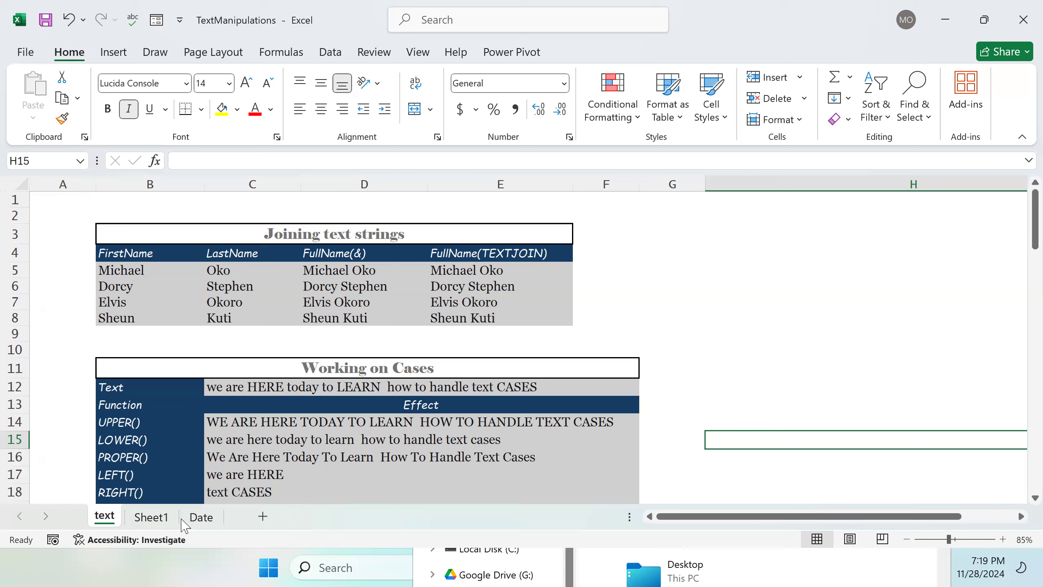
pyautogui.click(161, 529)
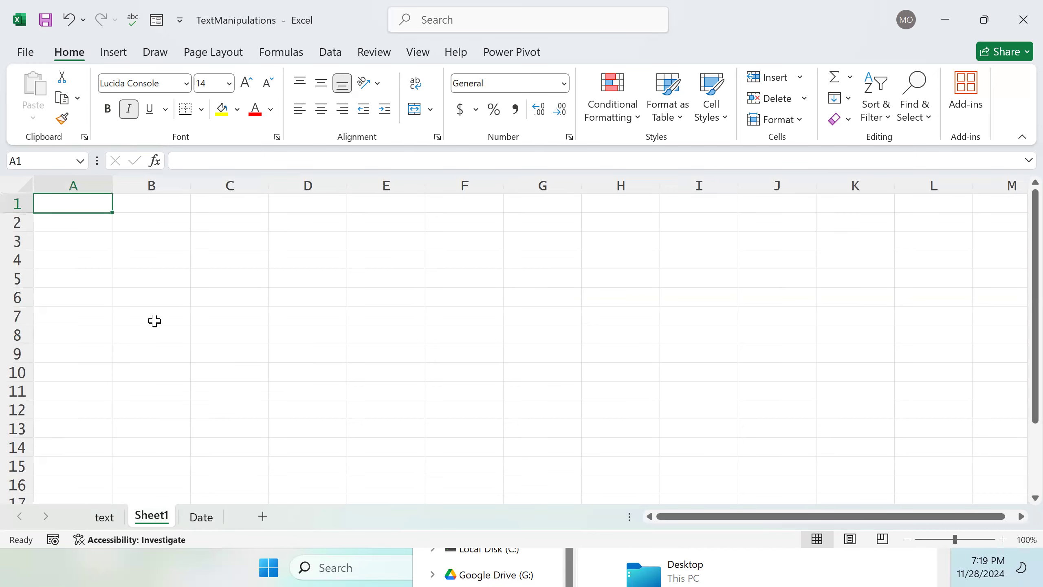
# Step: Enter the column headers FirstName, Surname and FullName in cells B3, C3 and D3
pyautogui.moveTo(144, 241)
pyautogui.mouseDown()
pyautogui.moveTo(202, 247)
pyautogui.moveTo(158, 244)
pyautogui.mouseUp()
pyautogui.doubleClick(159, 245)
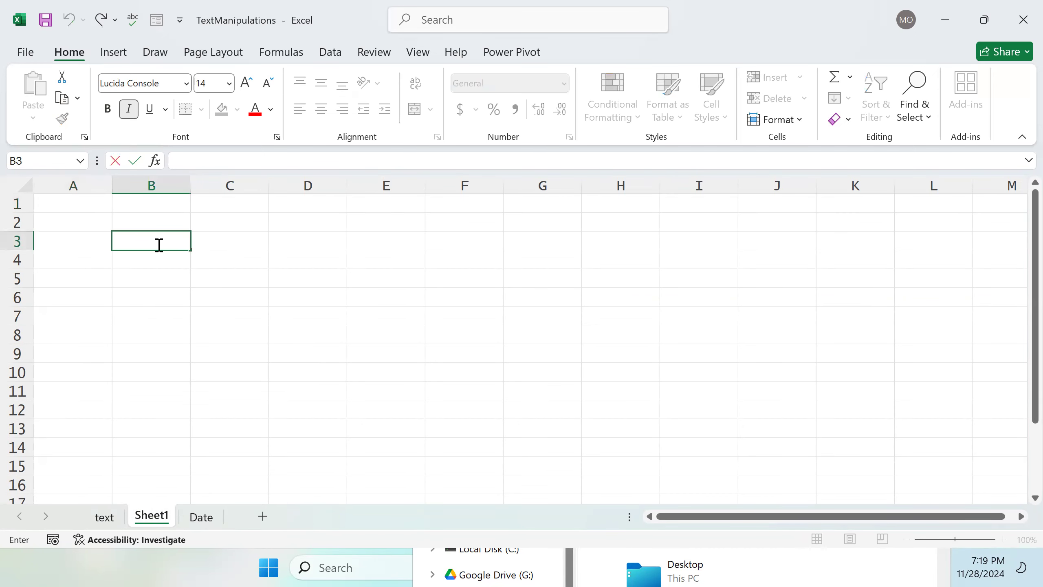
pyautogui.write('FirstName')
pyautogui.press('Tab')
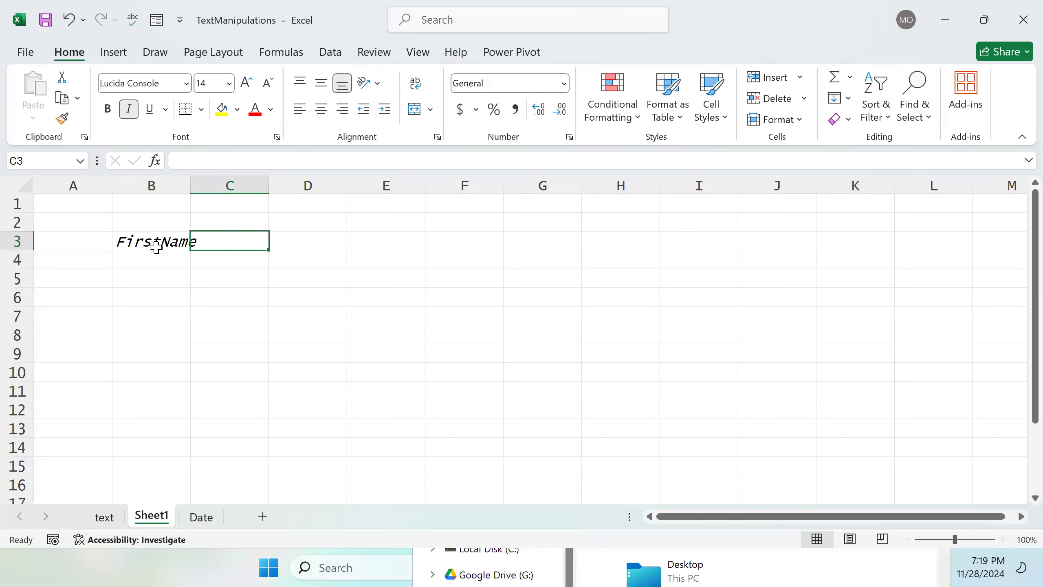
pyautogui.click(155, 249)
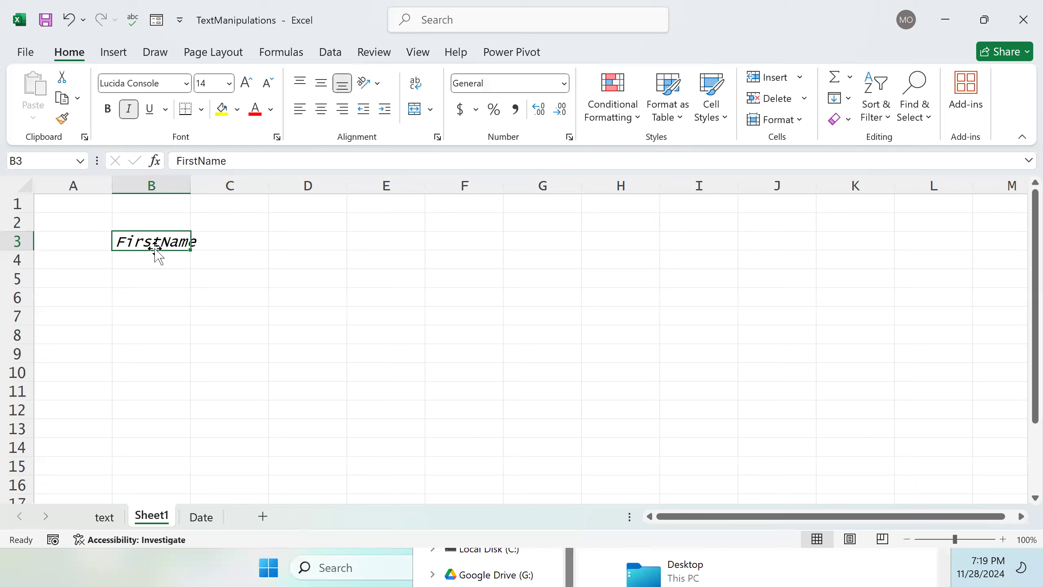
pyautogui.doubleClick(220, 236)
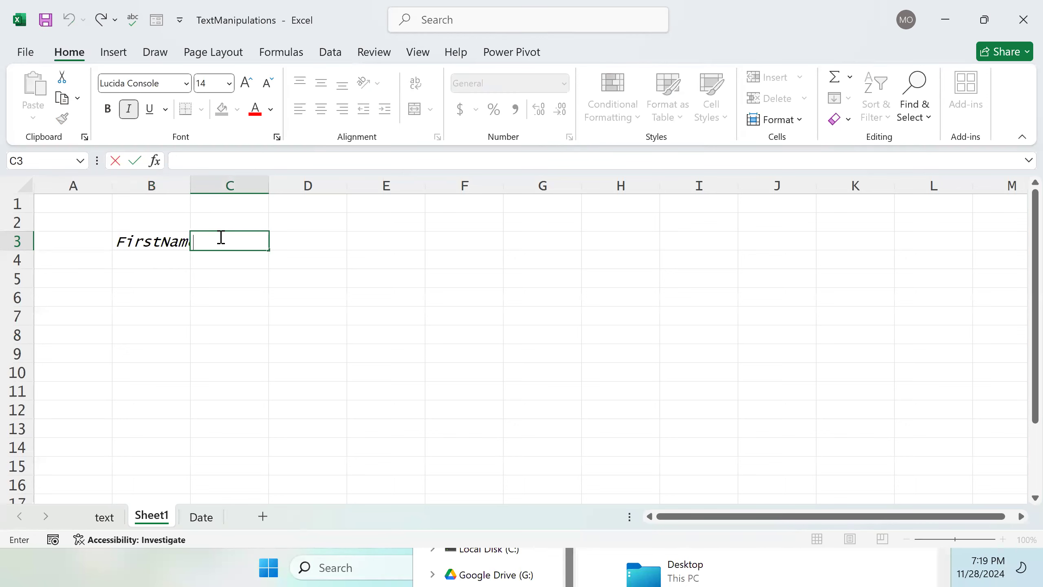
pyautogui.write('Surname')
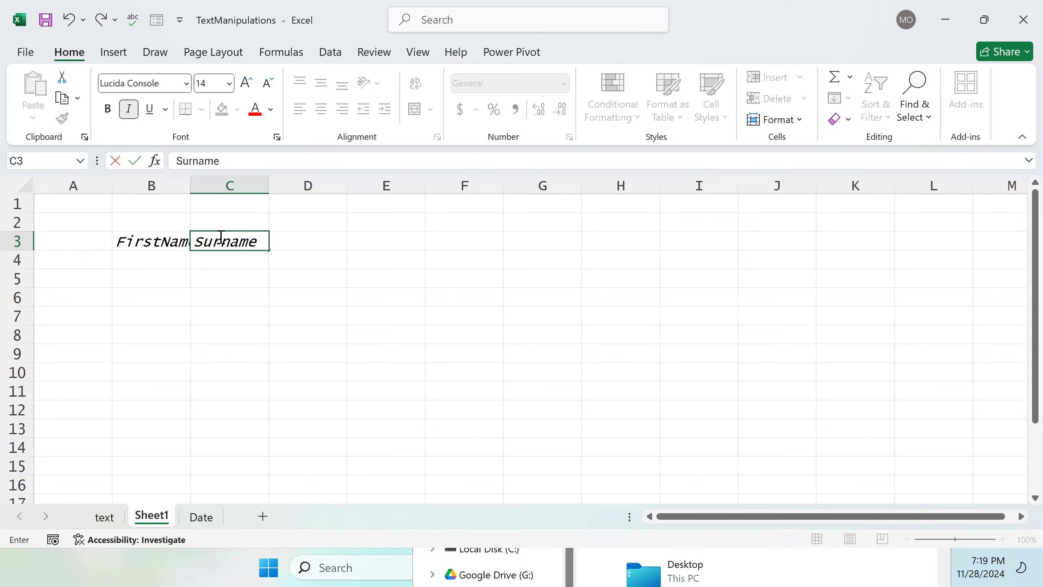
pyautogui.press('Return')
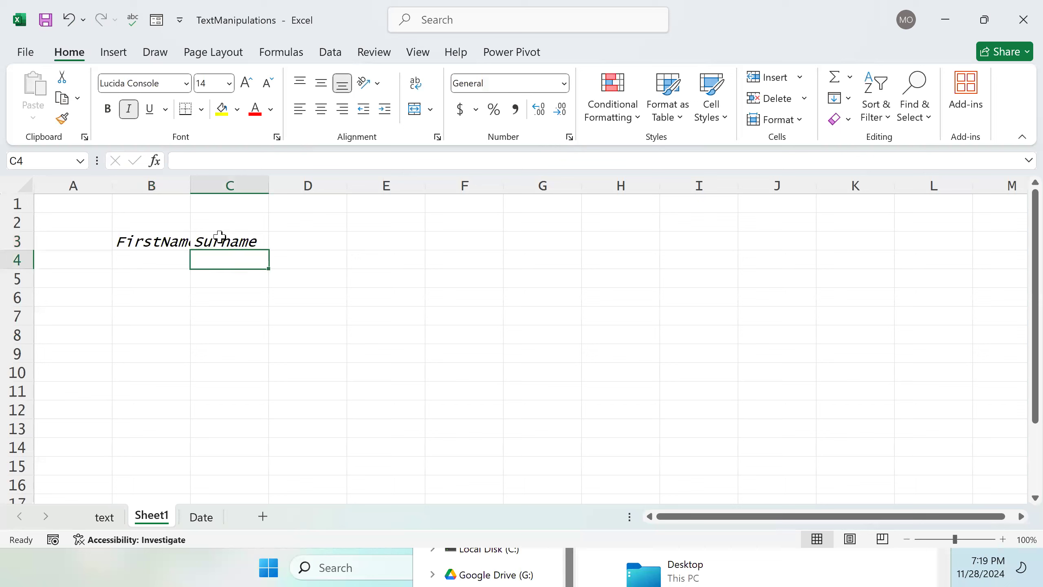
pyautogui.doubleClick(291, 237)
pyautogui.write('FullName')
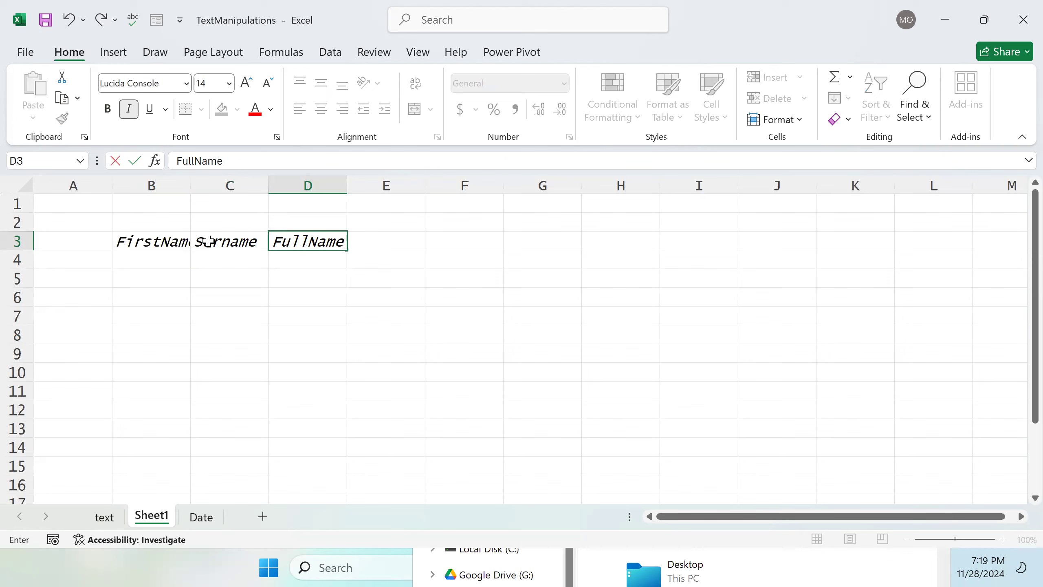
# Step: Enter the first person's first name in B4 and surname in C4
pyautogui.click(158, 259)
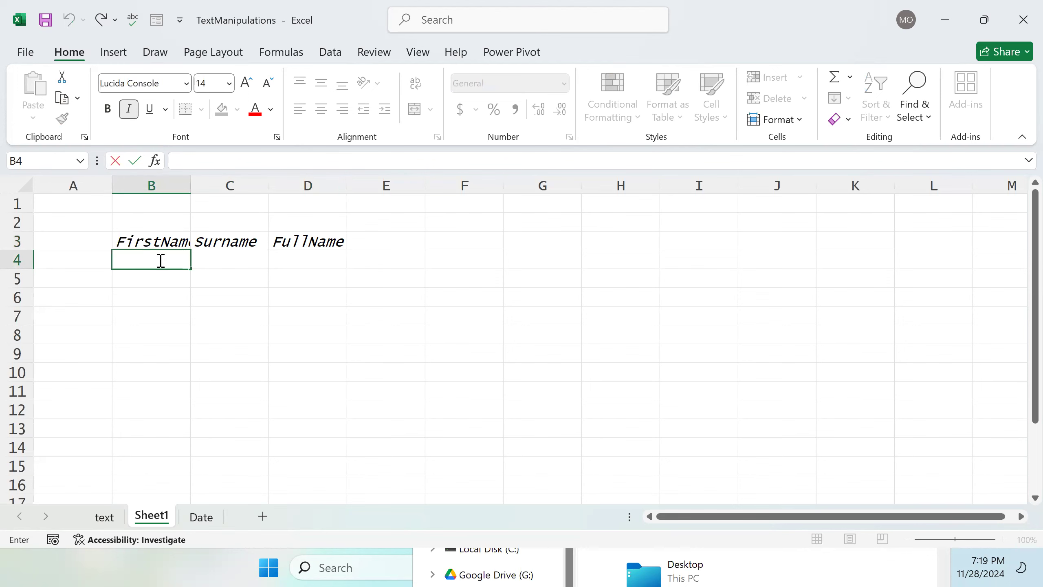
pyautogui.press('Tab')
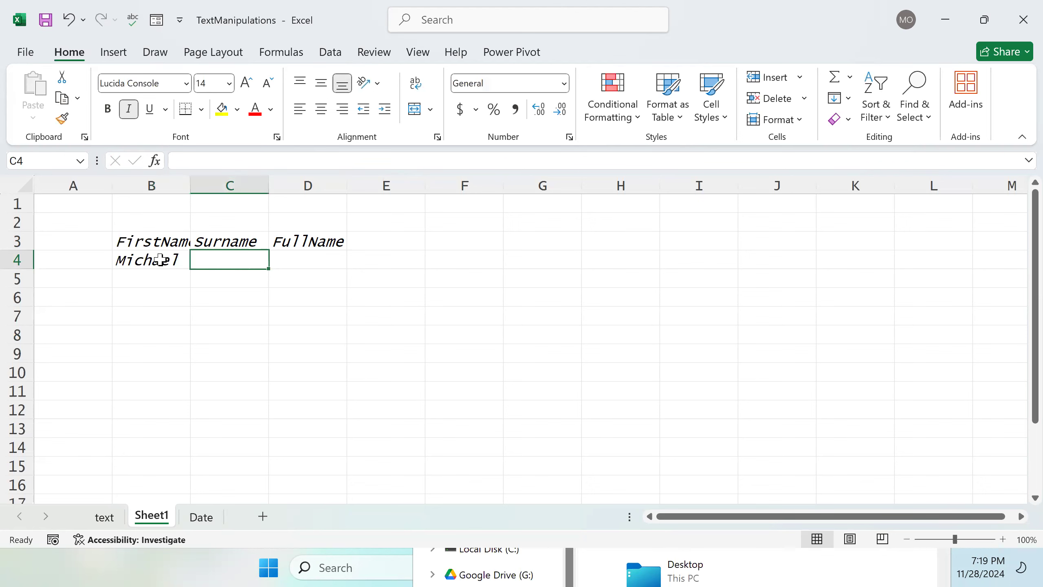
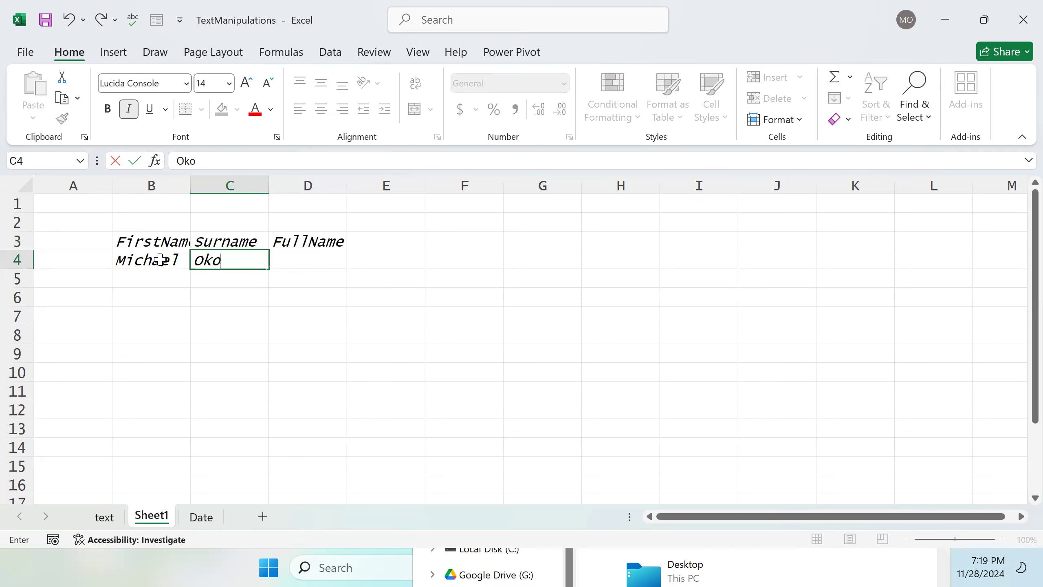
pyautogui.press('Return')
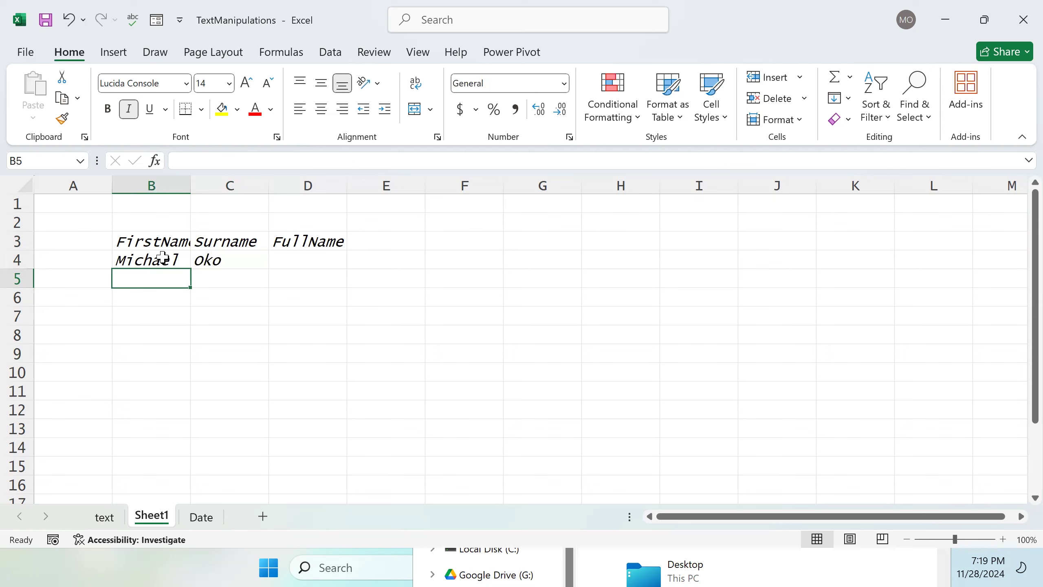
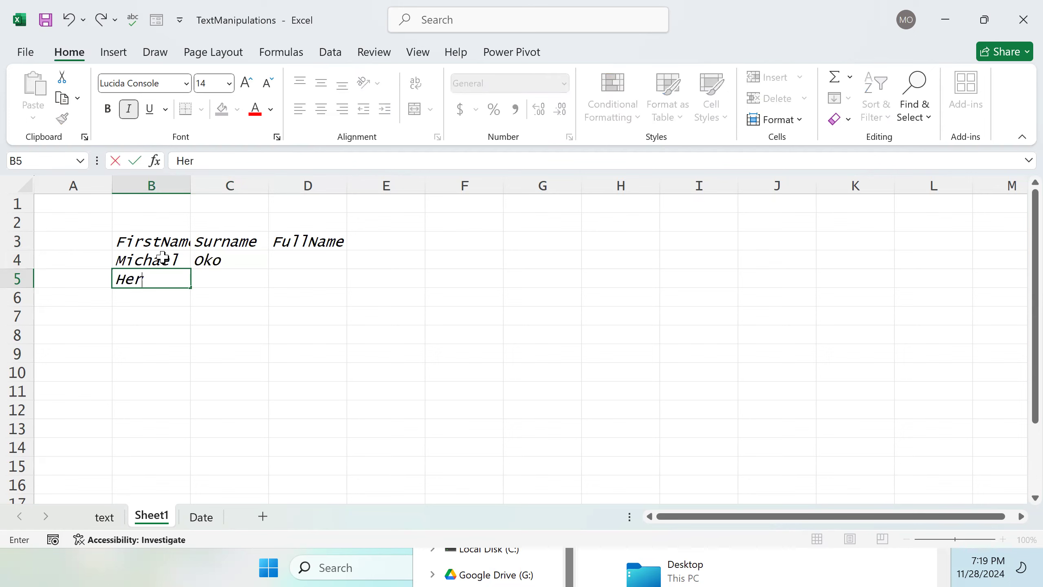
# Step: Enter the second person's first name in B5 and surname in C5
pyautogui.press('Tab')
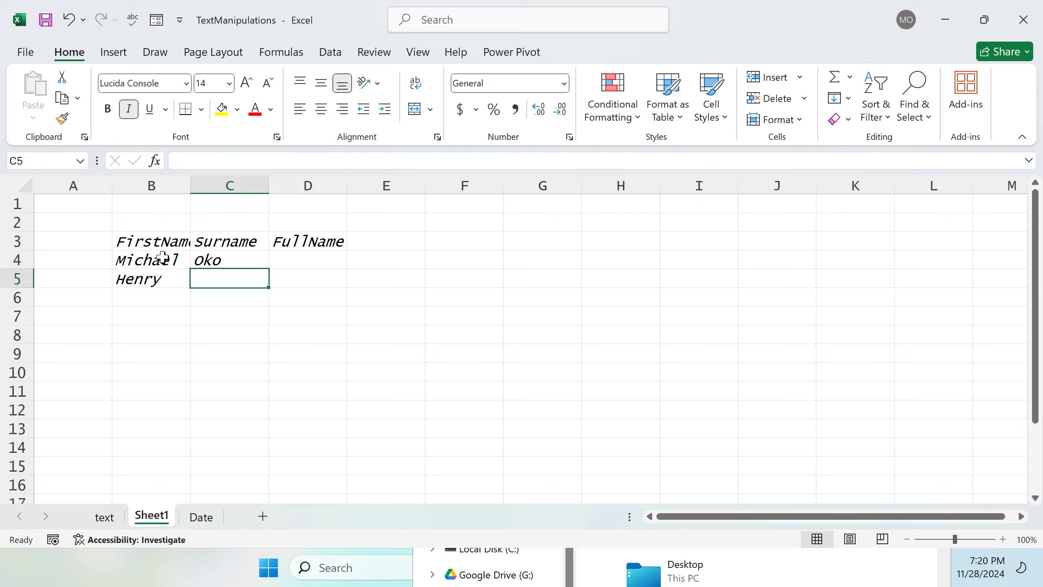
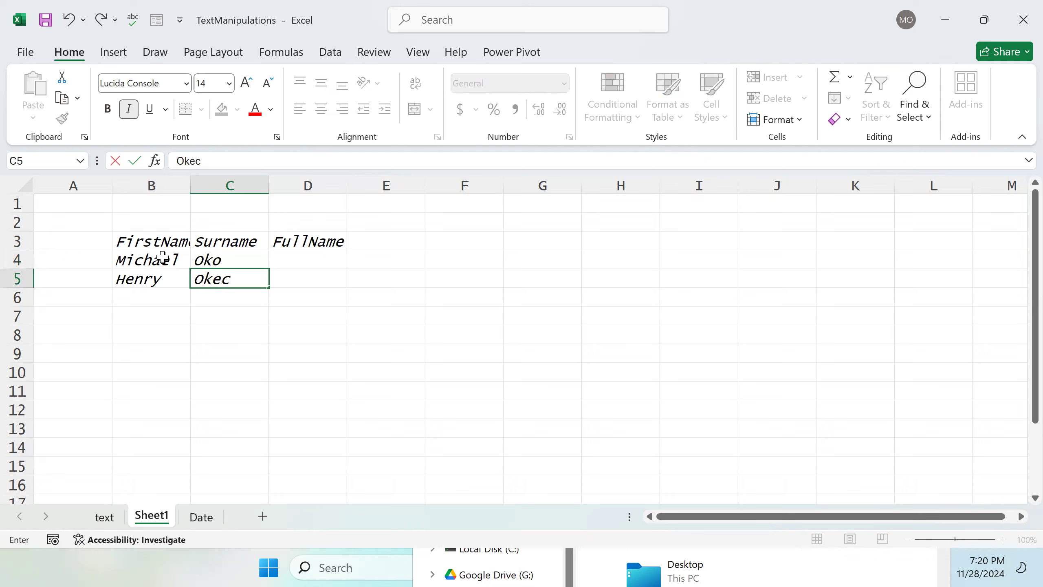
pyautogui.press('Return')
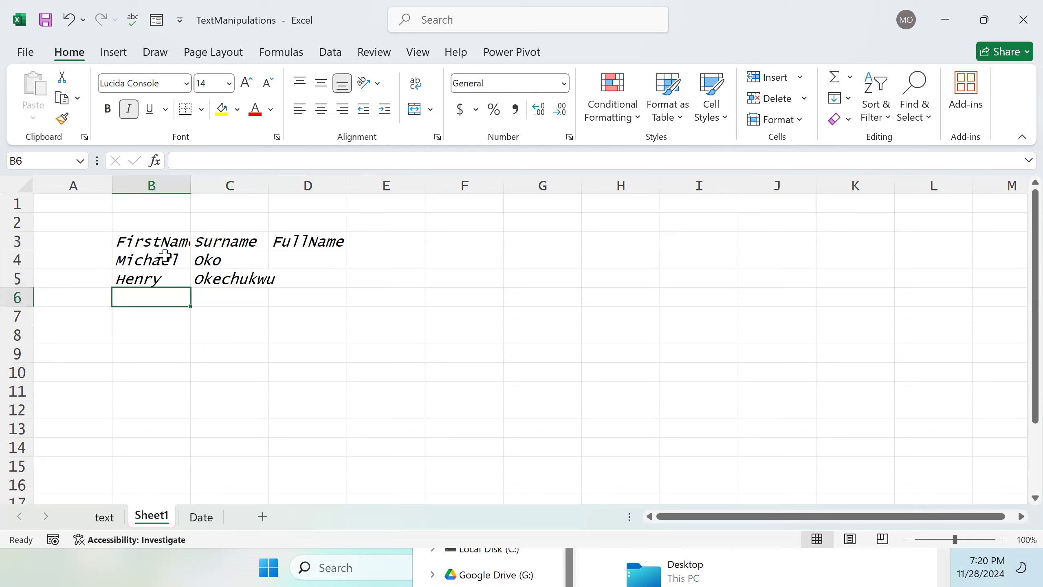
pyautogui.write('Kelvin')
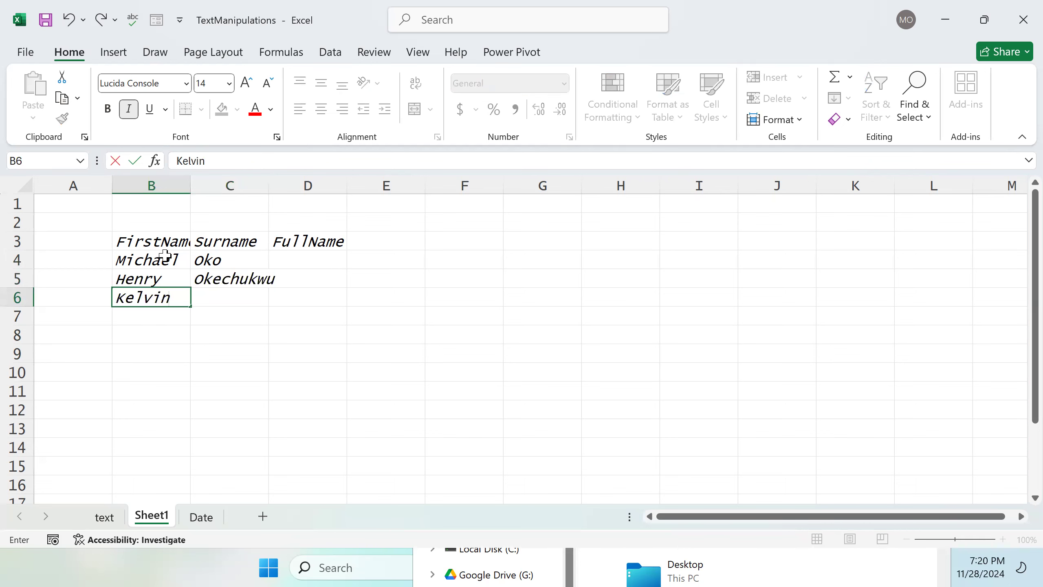
pyautogui.press('BackSpace')
pyautogui.press('BackSpace')
pyautogui.press('BackSpace')
pyautogui.press('BackSpace')
pyautogui.press('BackSpace')
pyautogui.press('BackSpace')
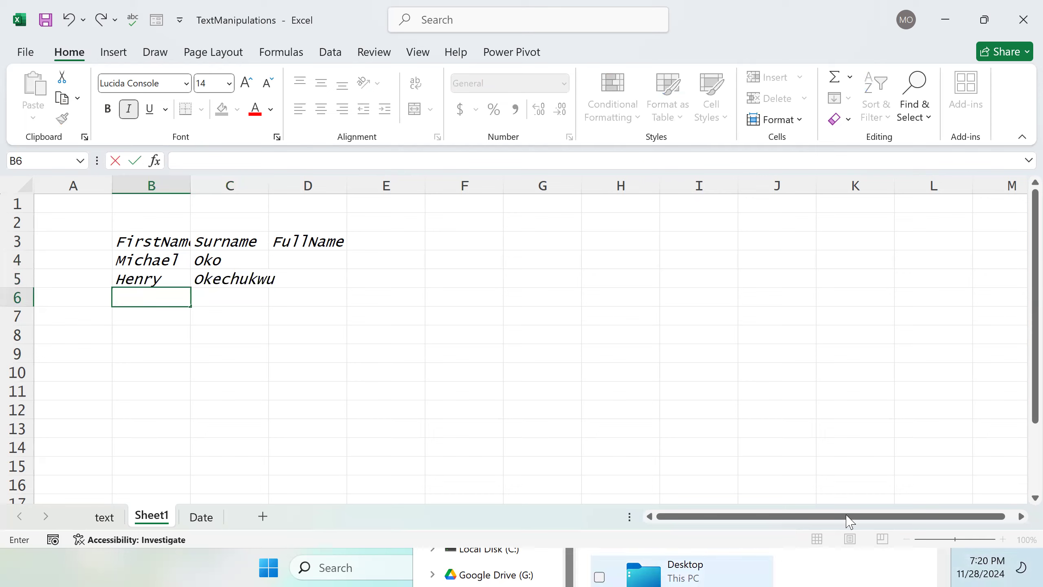
pyautogui.click(673, 431)
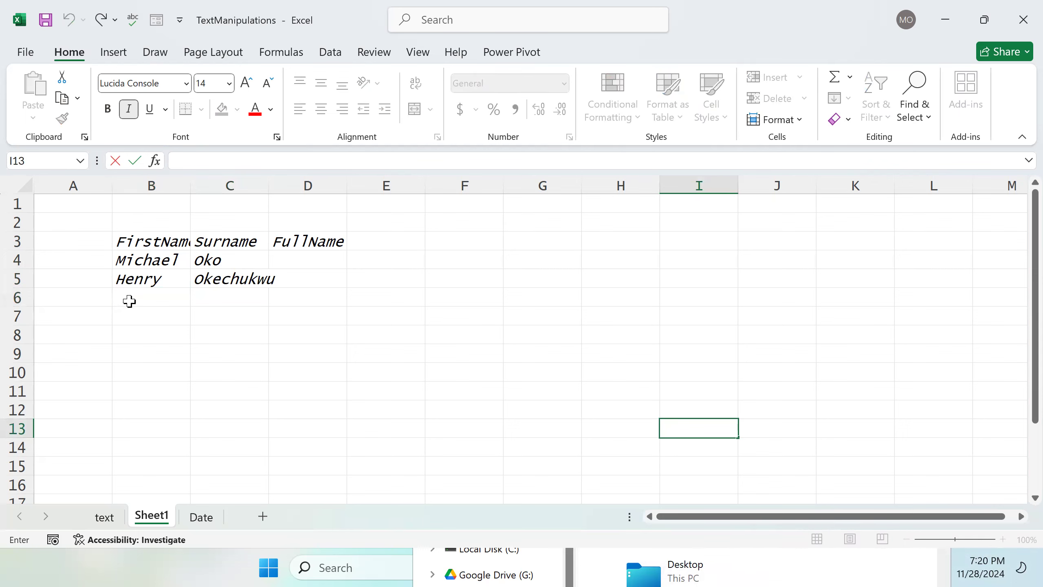
# Step: Enter the third person's first name in B6 and surname in C6
pyautogui.click(148, 296)
pyautogui.write('An')
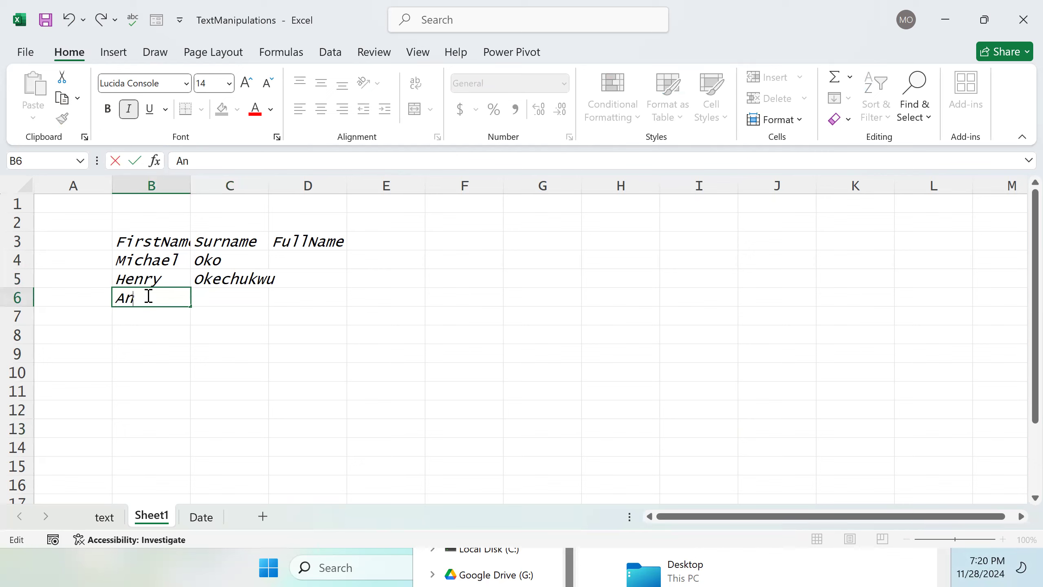
pyautogui.write('in')
pyautogui.press('Tab')
pyautogui.write('Pa')
pyautogui.press('BackSpace')
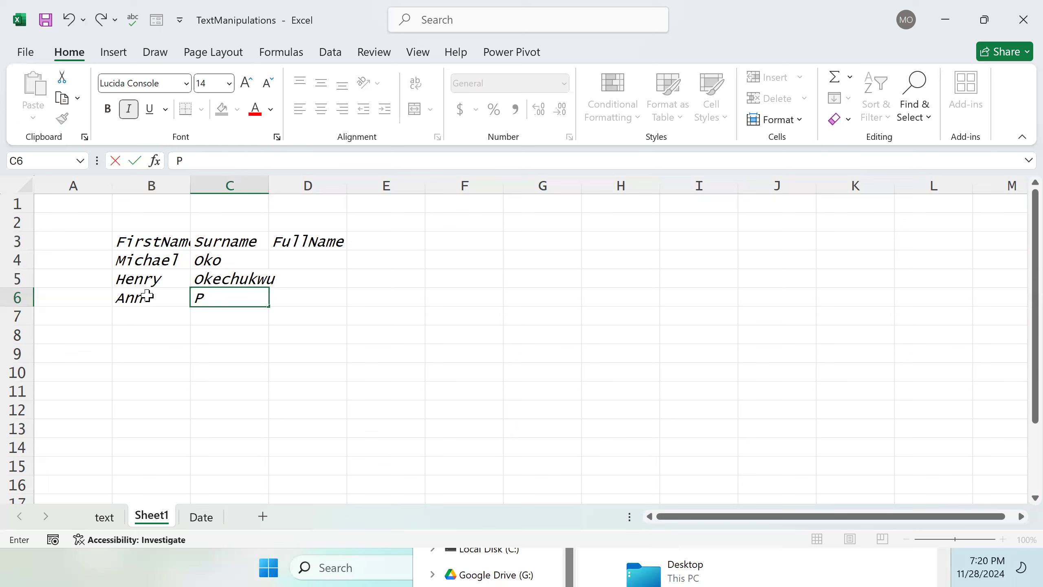
pyautogui.doubleClick(148, 298)
pyautogui.write('e')
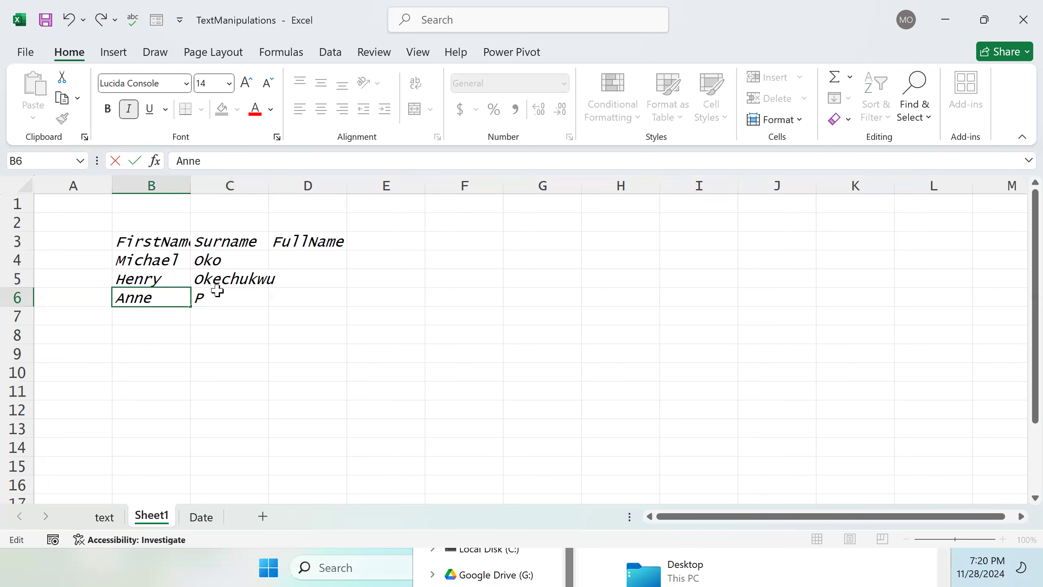
pyautogui.click(214, 301)
pyautogui.doubleClick(216, 300)
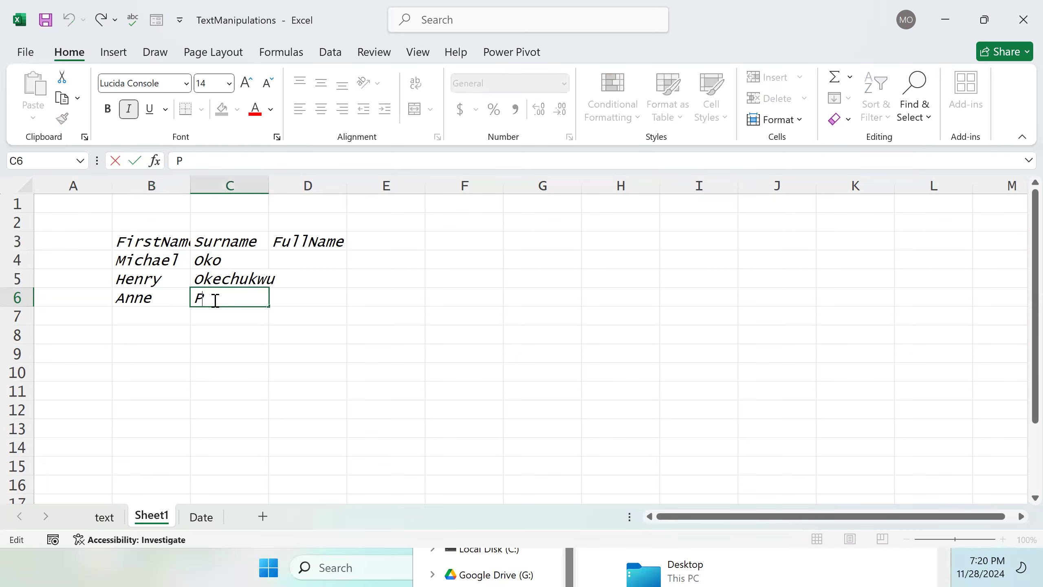
pyautogui.write('atricia')
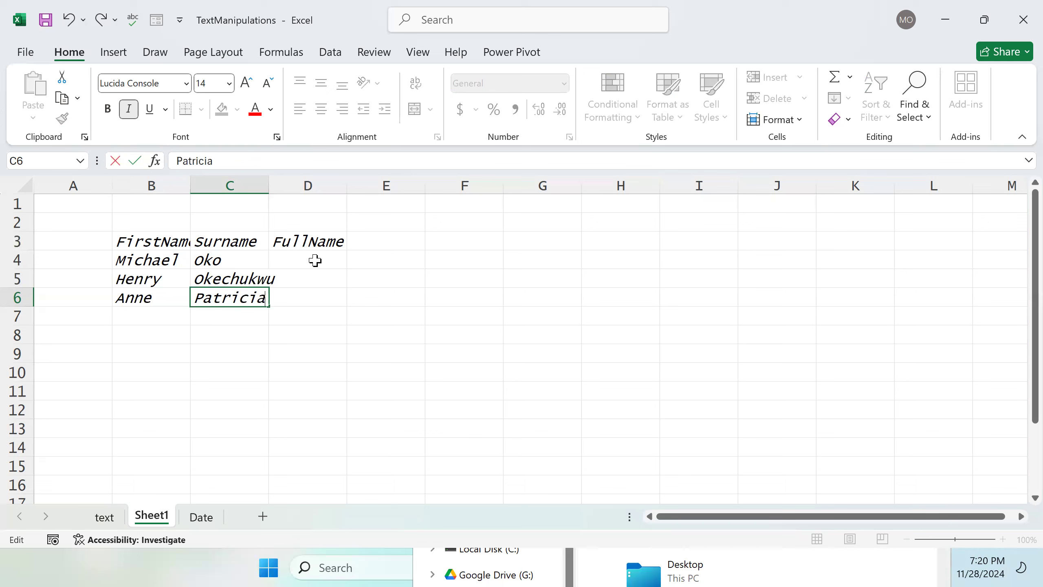
# Step: Add the title Joining Text in the cell spanning B2 to D2 above the headers
pyautogui.moveTo(148, 227); pyautogui.dragTo(294, 222)
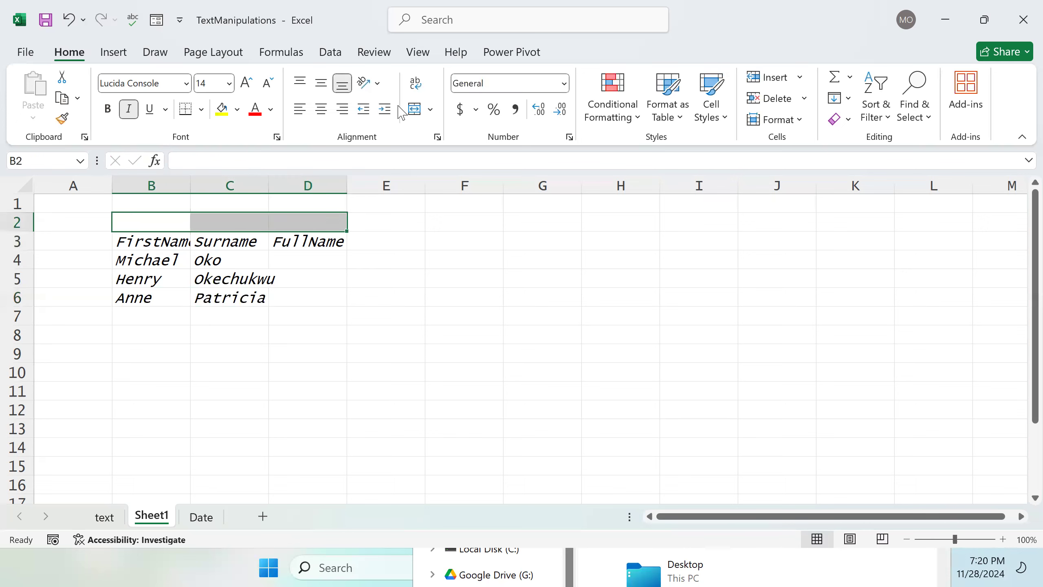
pyautogui.doubleClick(252, 219)
pyautogui.write('Jj')
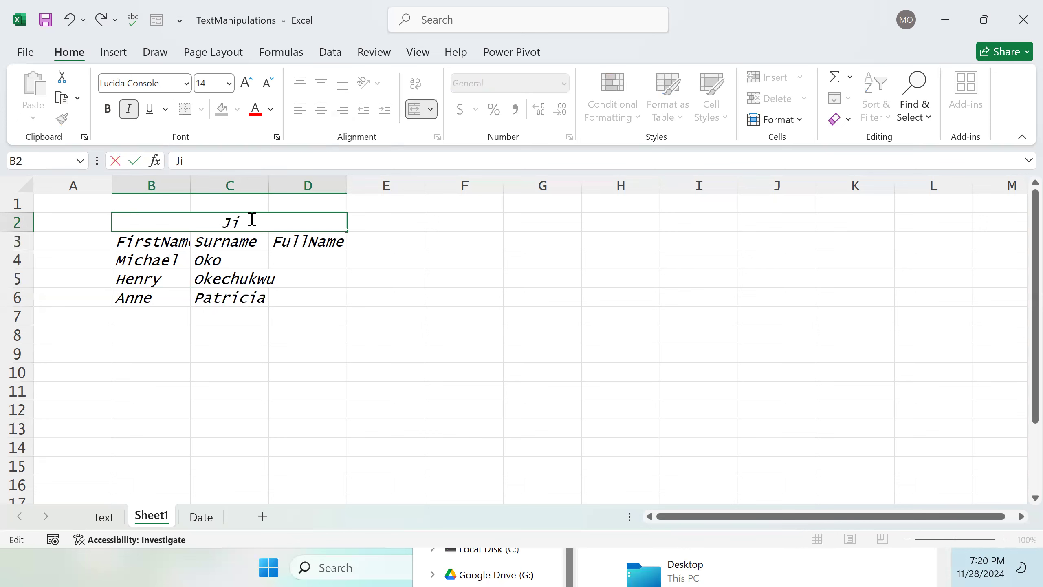
pyautogui.press('BackSpace')
pyautogui.write('oining ')
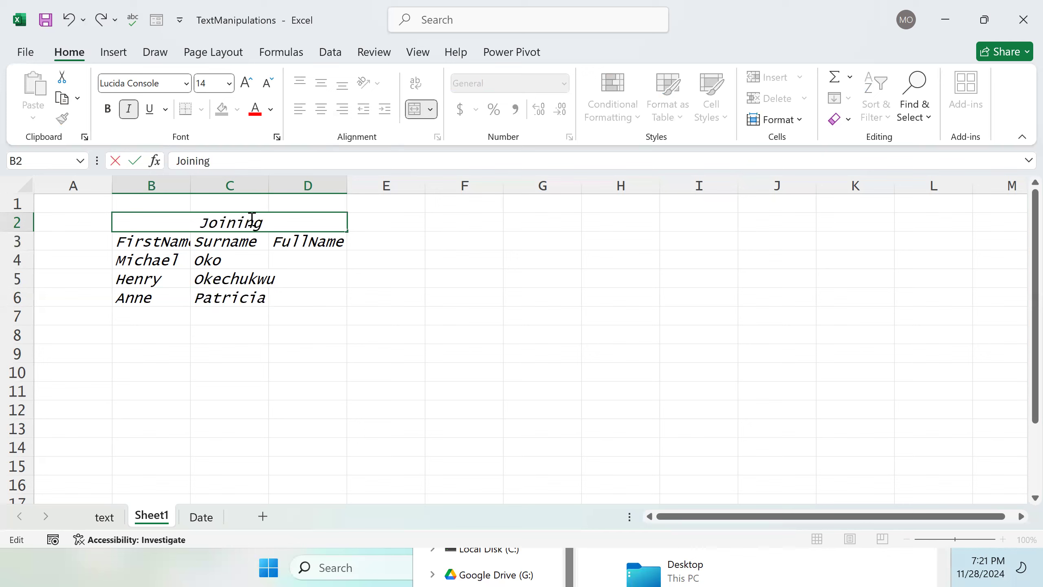
pyautogui.write('Tex')
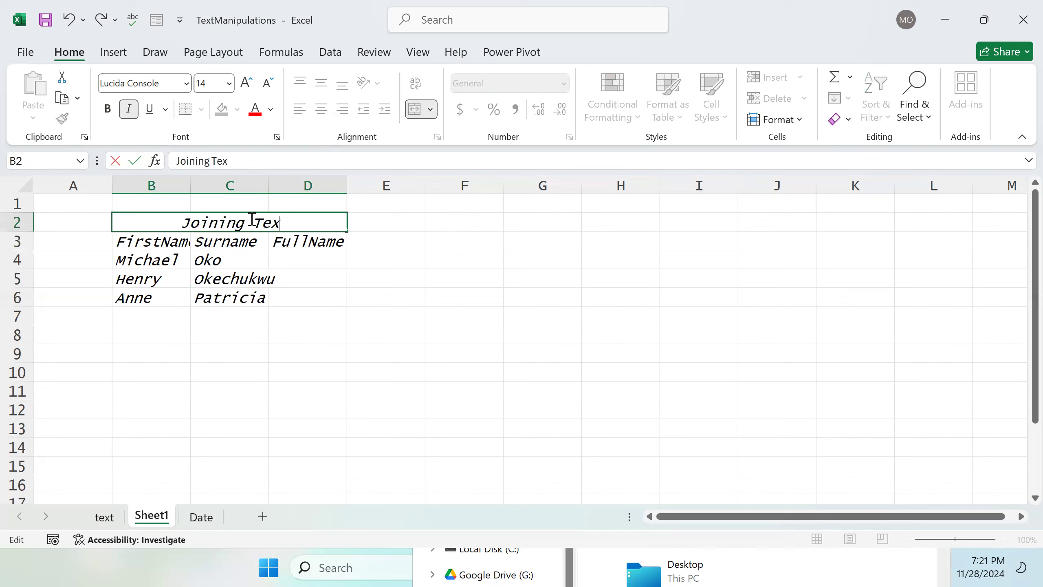
pyautogui.write('t')
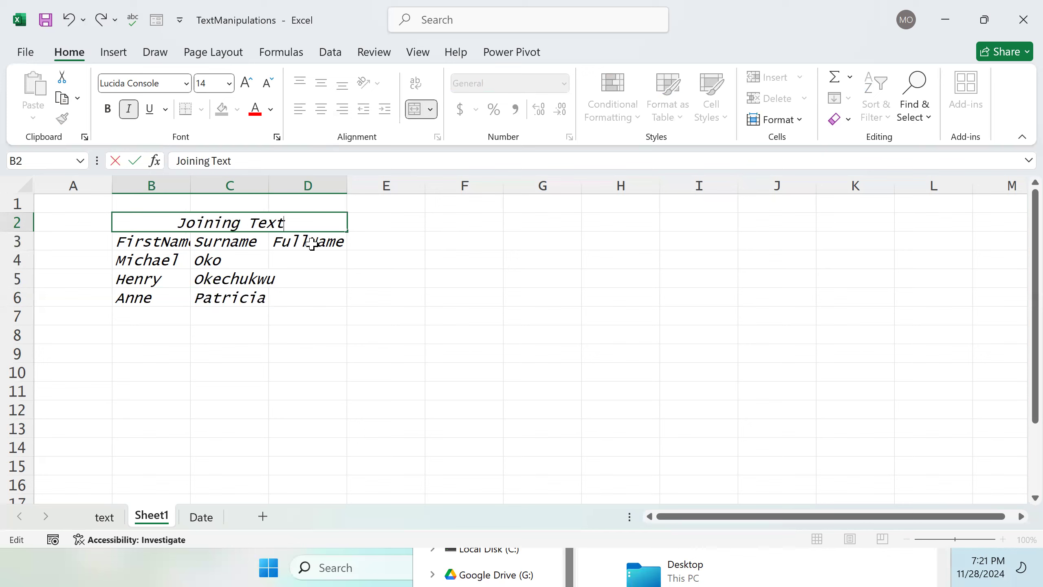
# Step: Enter a formula in D4 that joins B4 and C4 with a space between them using the & operator
pyautogui.click(315, 263)
pyautogui.doubleClick(316, 263)
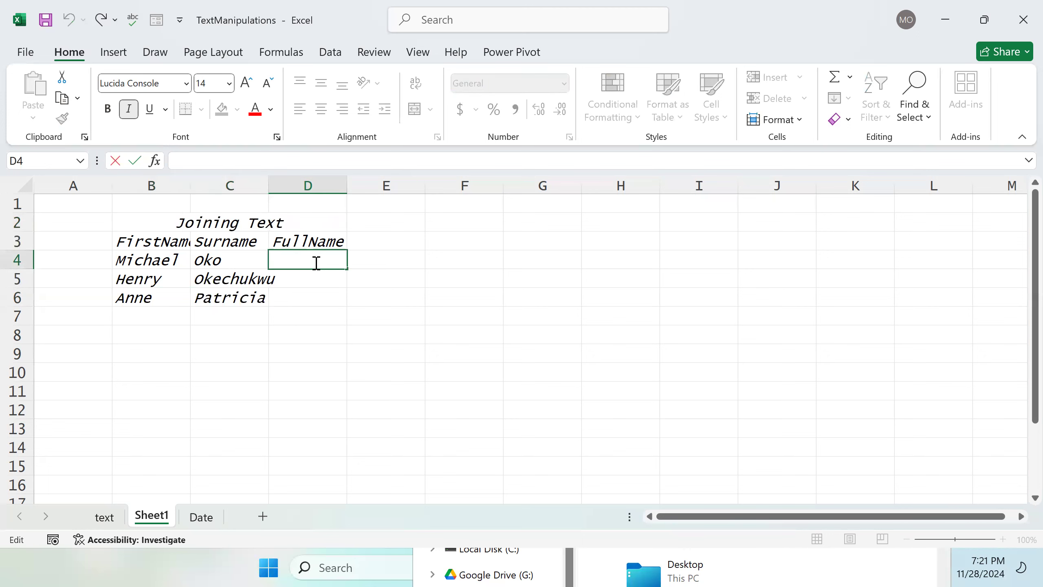
pyautogui.write('&')
pyautogui.press('BackSpace')
pyautogui.write('=')
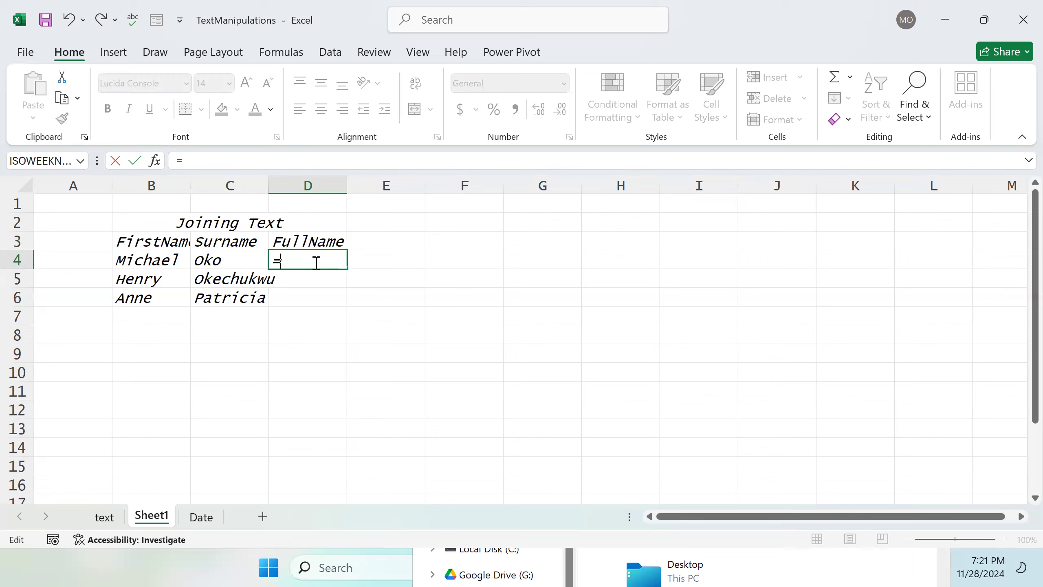
pyautogui.click(149, 262)
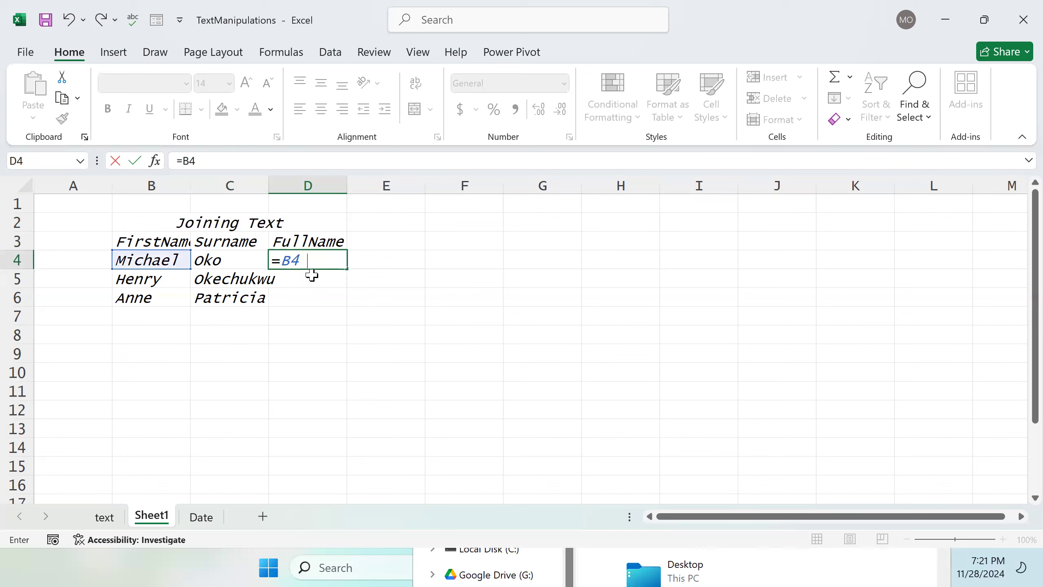
pyautogui.write('&')
pyautogui.write('&')
pyautogui.click(215, 261)
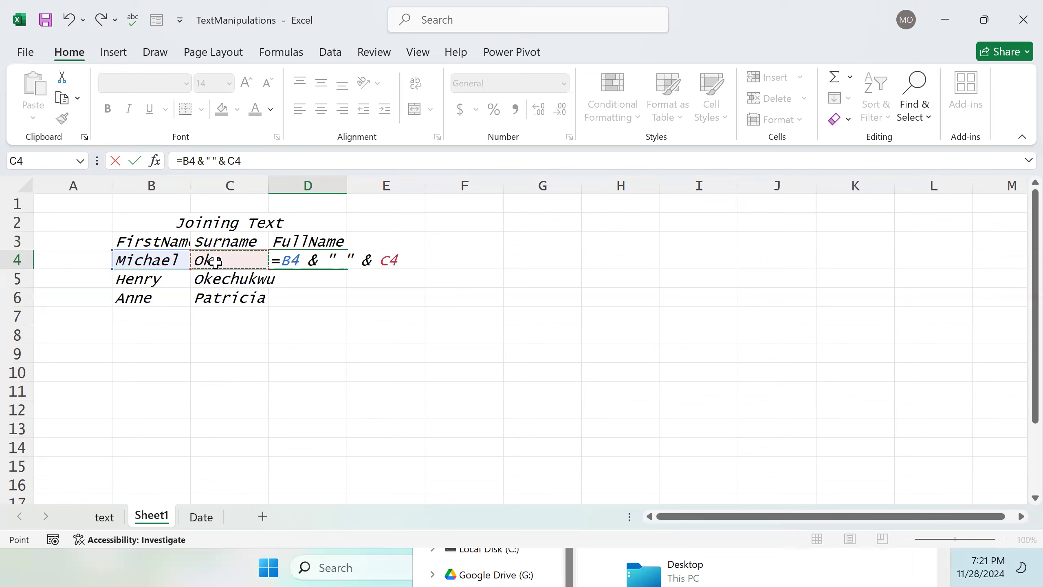
pyautogui.press('Return')
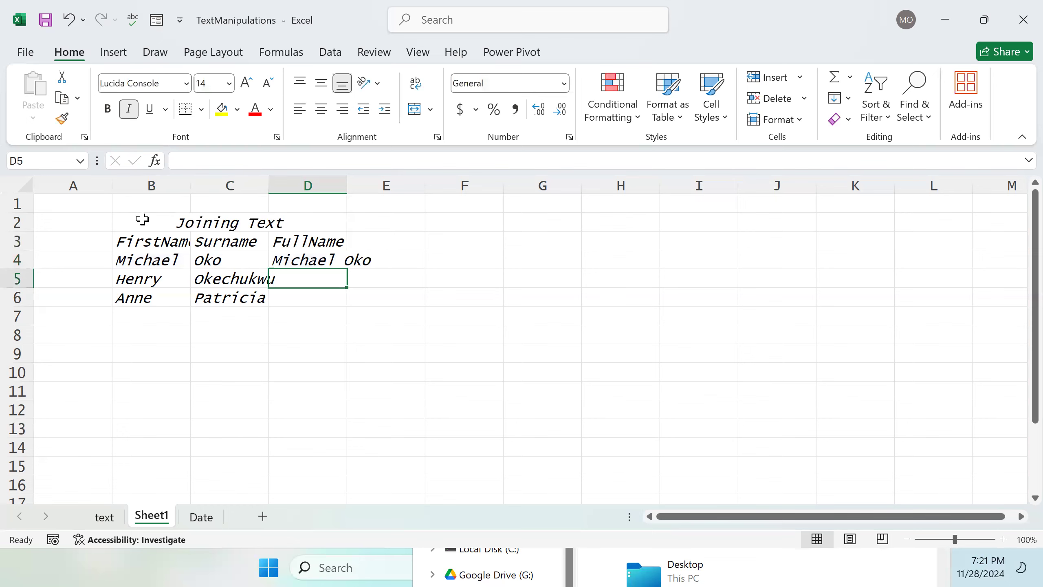
# Step: Widen columns B, C and D so the names and headers fit
pyautogui.moveTo(190, 185); pyautogui.dragTo(203, 185)
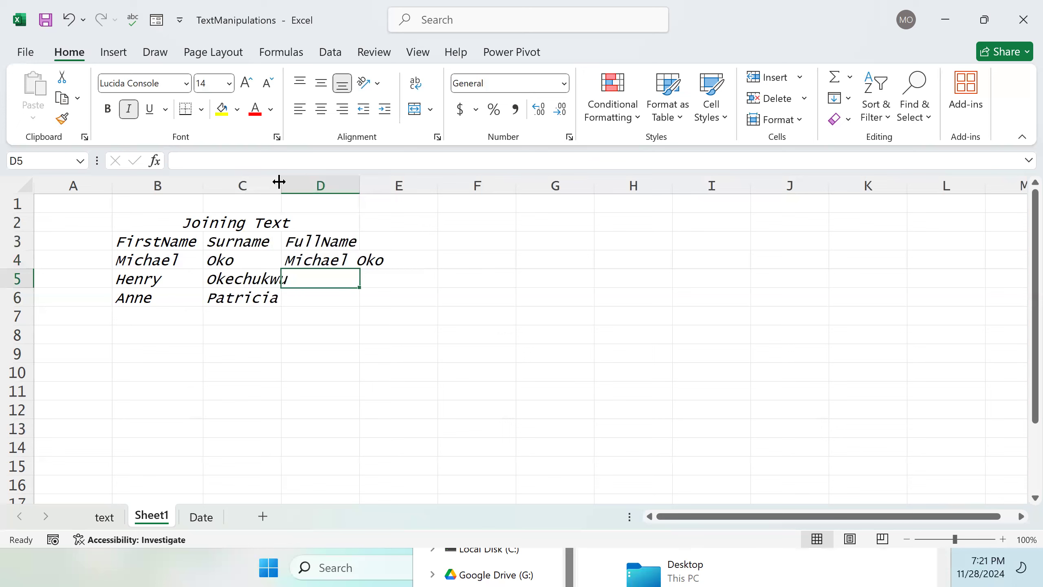
pyautogui.moveTo(281, 184); pyautogui.dragTo(293, 185)
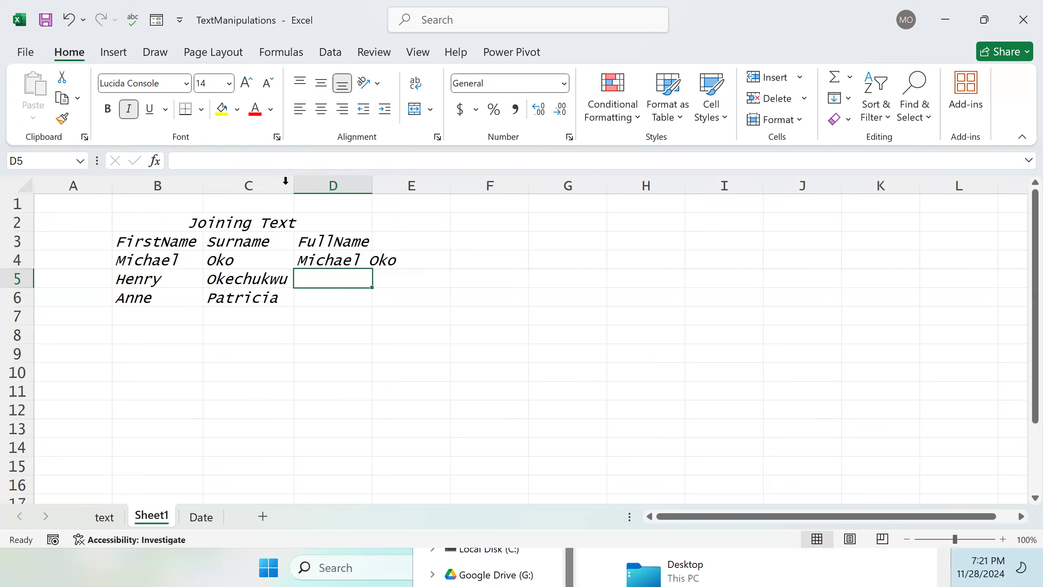
pyautogui.doubleClick(373, 185)
# Step: Apply the custom HeadingCu... cell style to the header row B3:D3
pyautogui.moveTo(127, 242); pyautogui.dragTo(344, 234)
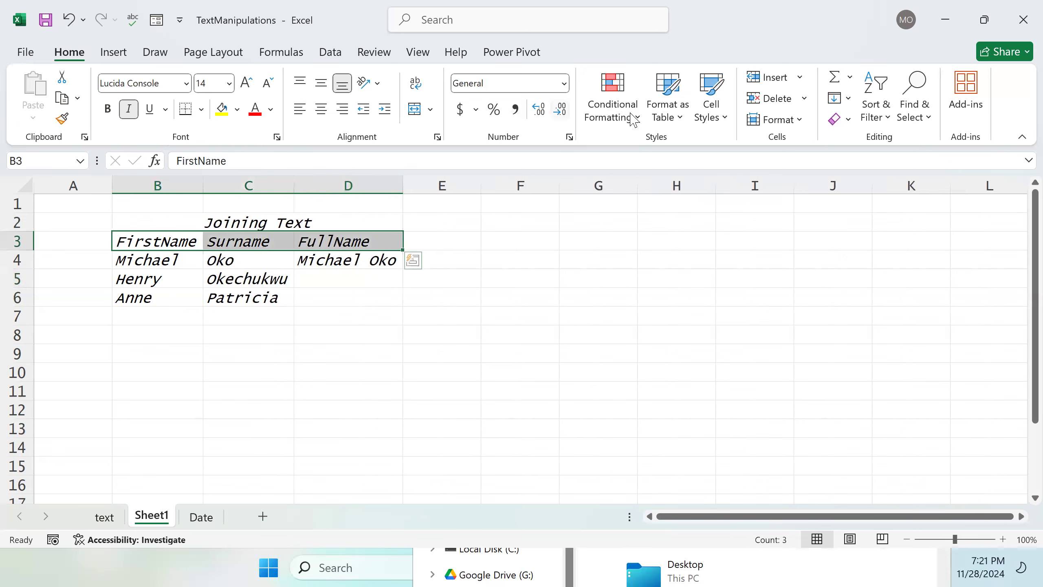
pyautogui.click(684, 127)
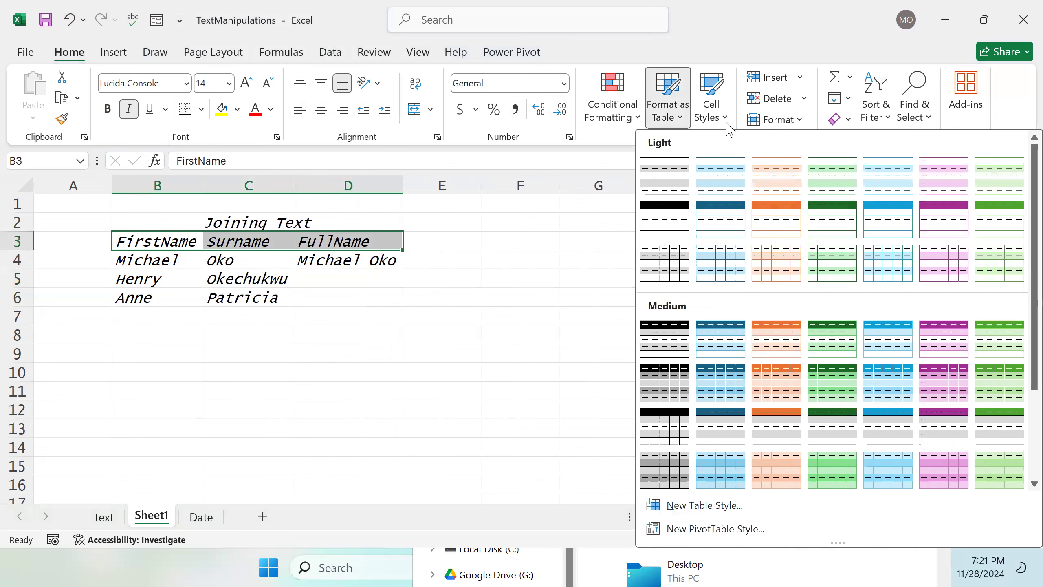
pyautogui.click(726, 121)
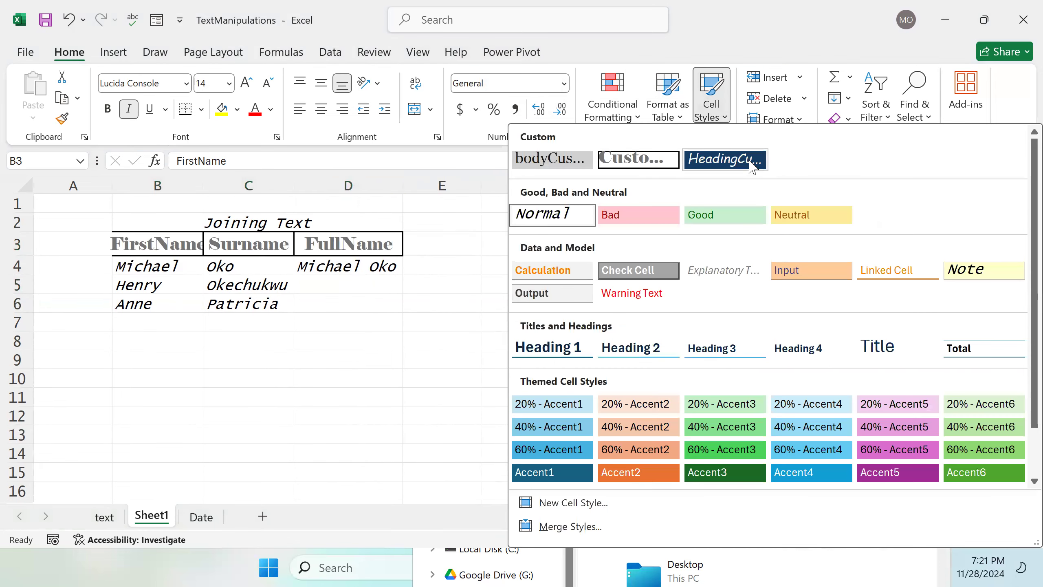
pyautogui.click(748, 159)
# Step: Apply the second custom cell style to the Joining Text title in B2
pyautogui.click(298, 223)
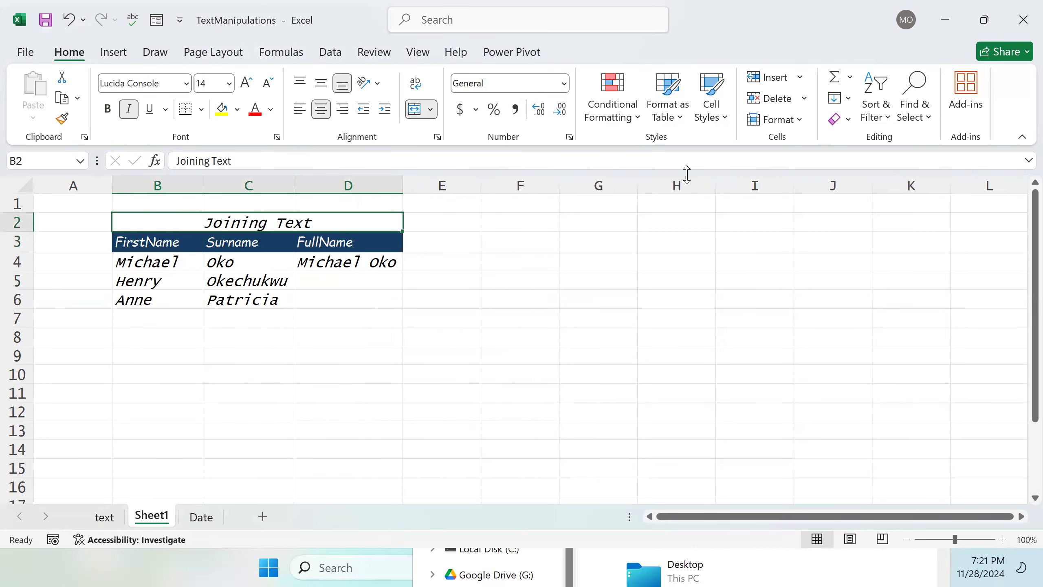
pyautogui.click(724, 117)
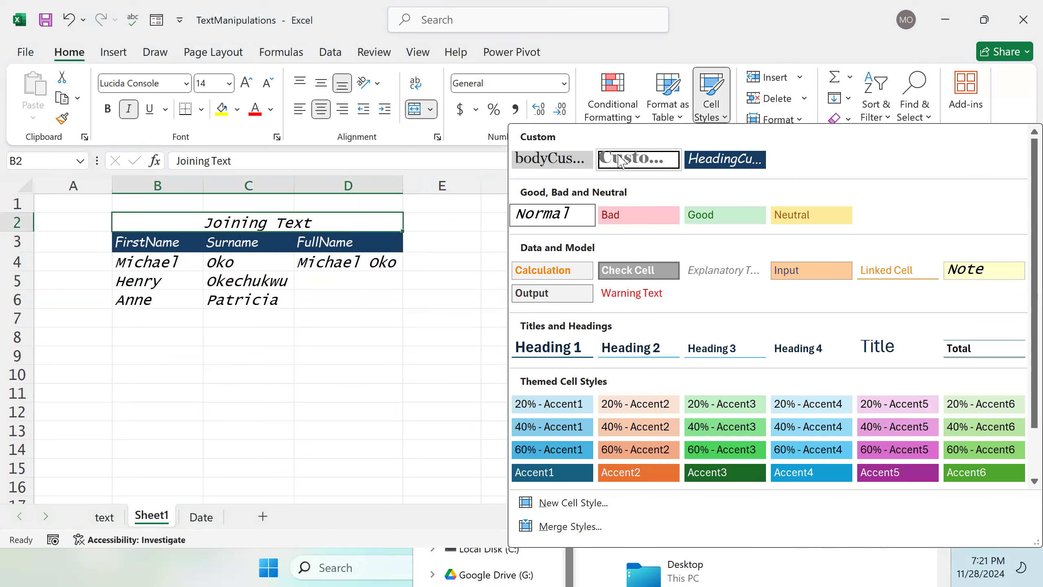
pyautogui.click(638, 159)
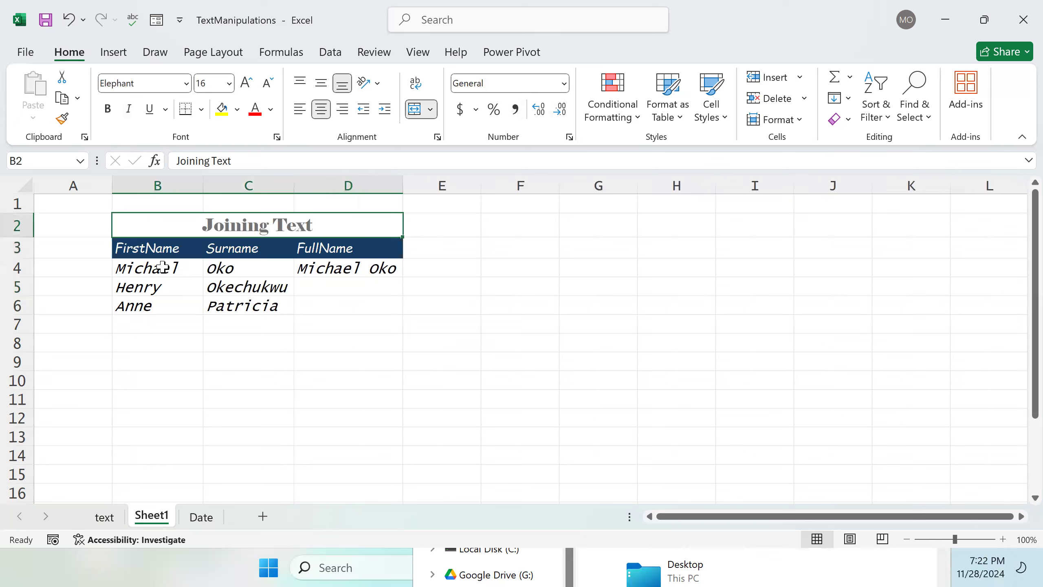
# Step: Apply the custom bodyCus... cell style to the name data in B4:D6
pyautogui.moveTo(137, 270); pyautogui.dragTo(388, 309)
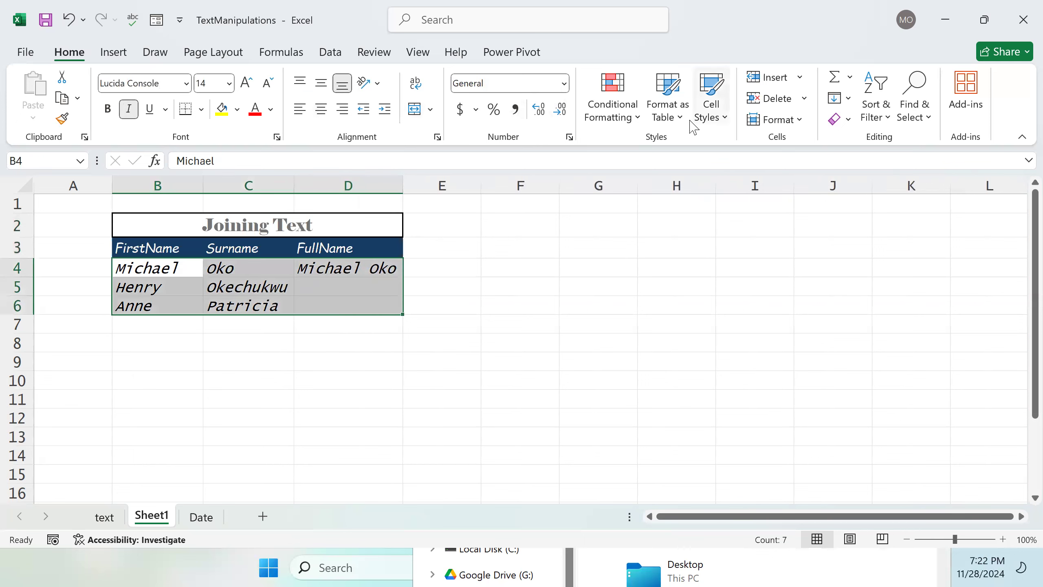
pyautogui.click(725, 123)
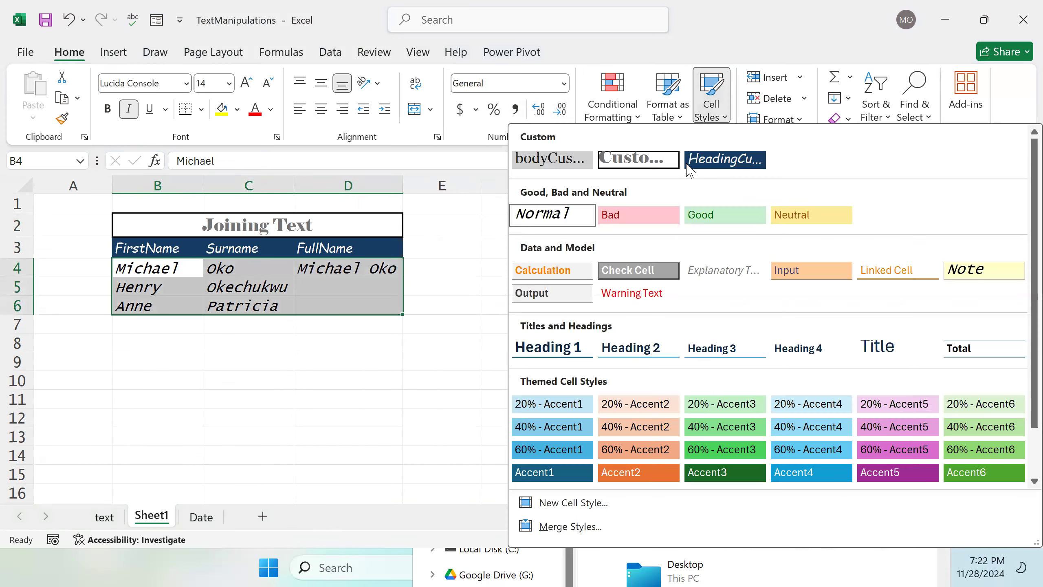
pyautogui.click(567, 167)
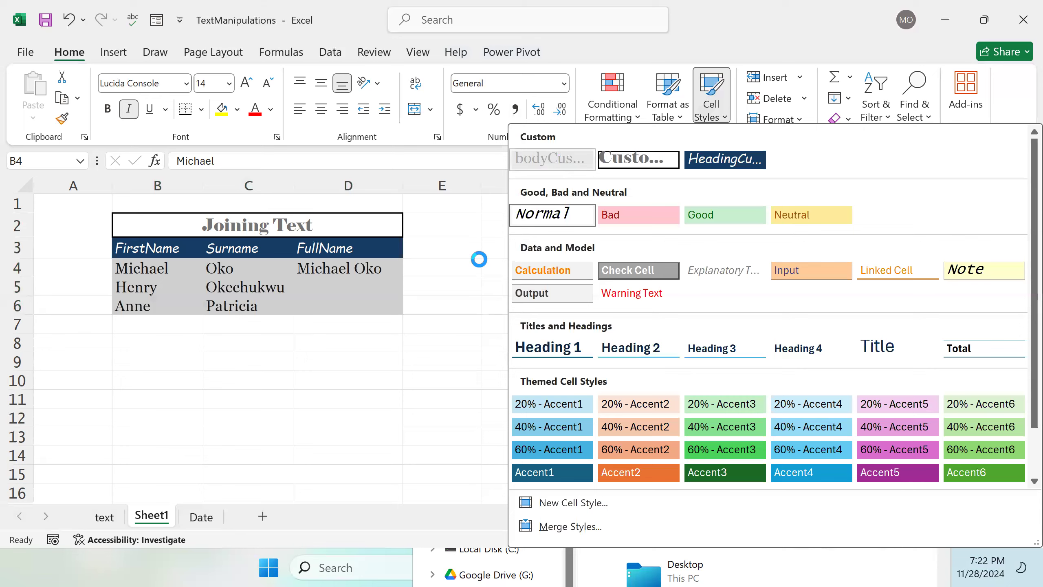
# Step: Add the header TextJoin() in E3
pyautogui.click(385, 248)
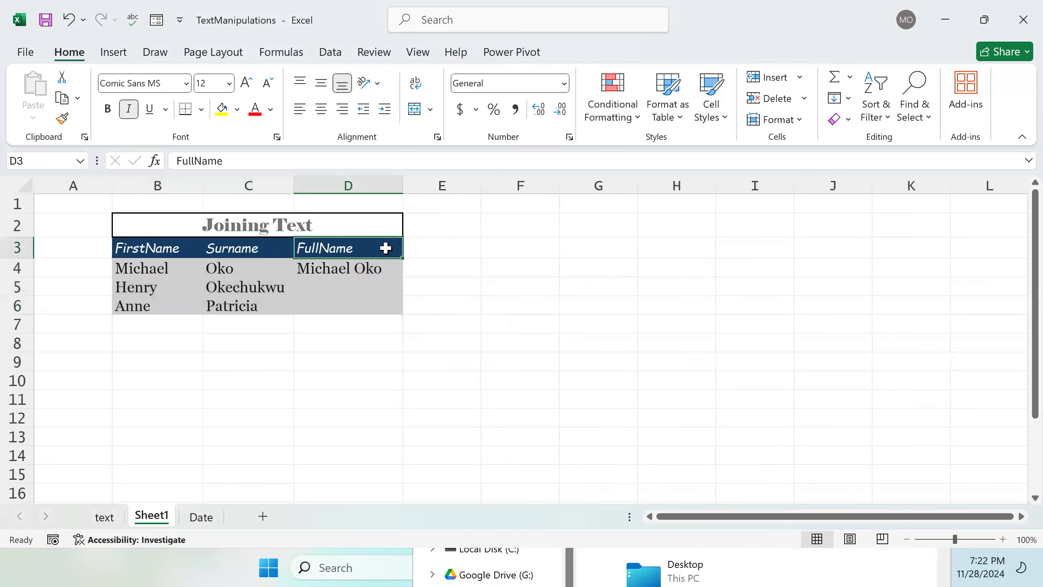
pyautogui.press('Right')
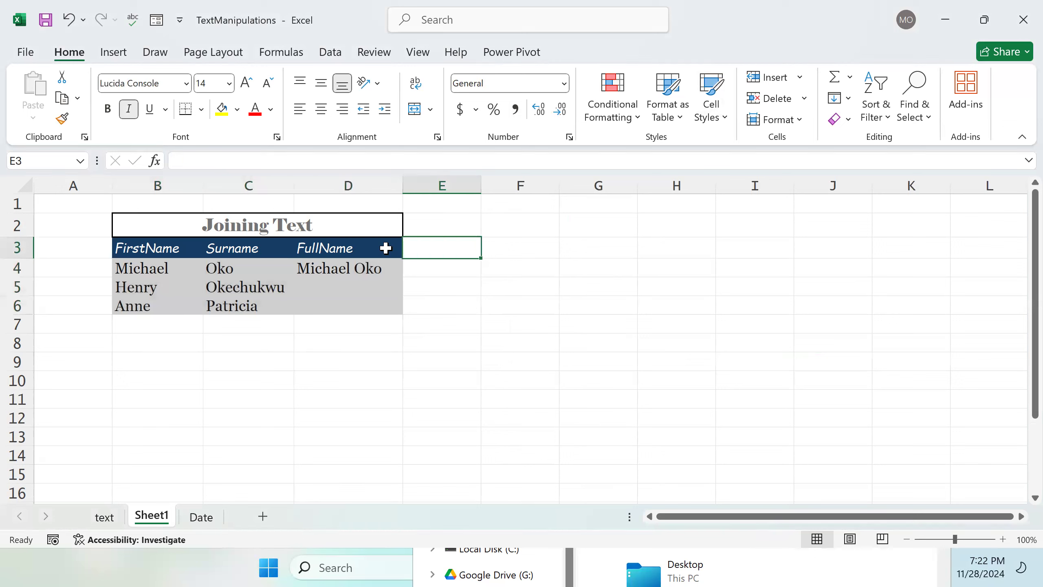
pyautogui.write('J')
pyautogui.write('T')
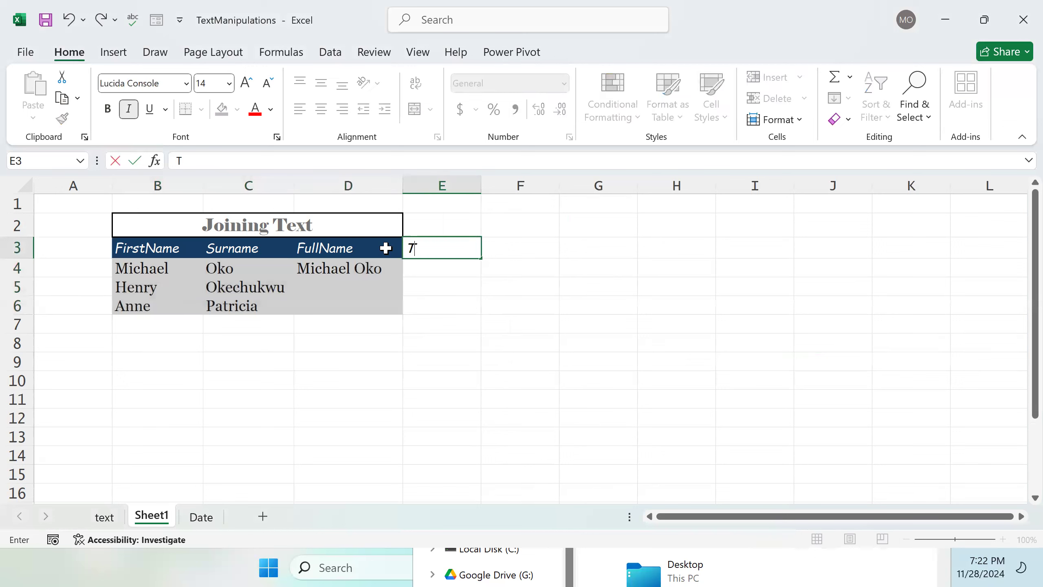
pyautogui.write('extJoin()')
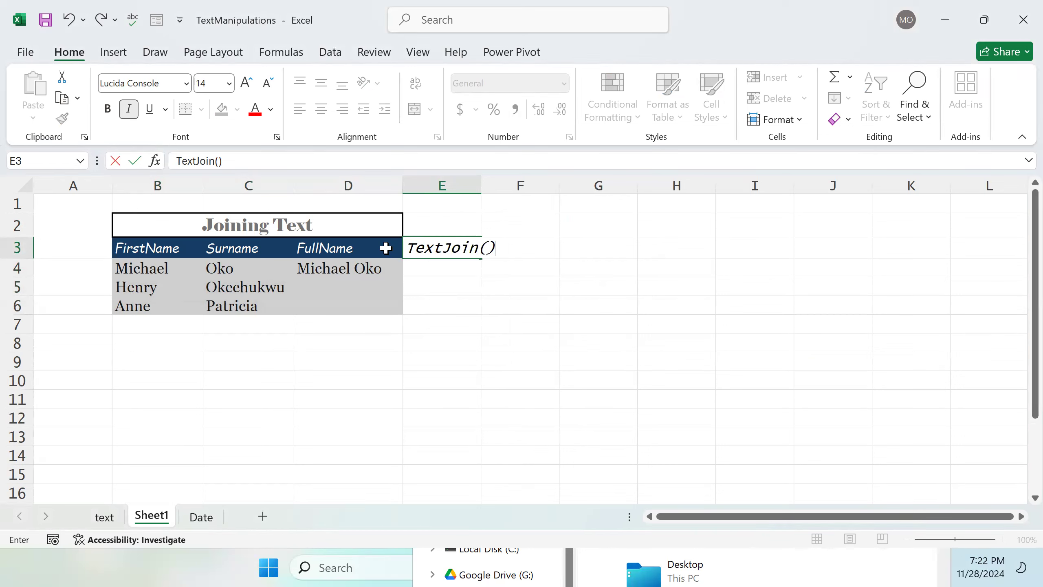
pyautogui.press('Return')
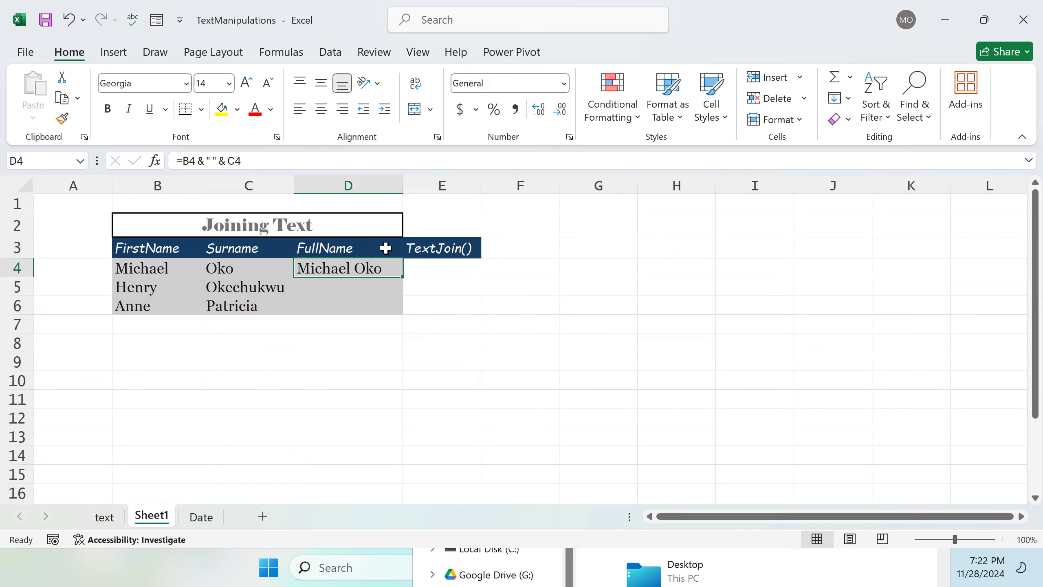
# Step: Re-merge the title so it spans B2 to E2
pyautogui.moveTo(372, 231); pyautogui.dragTo(447, 231)
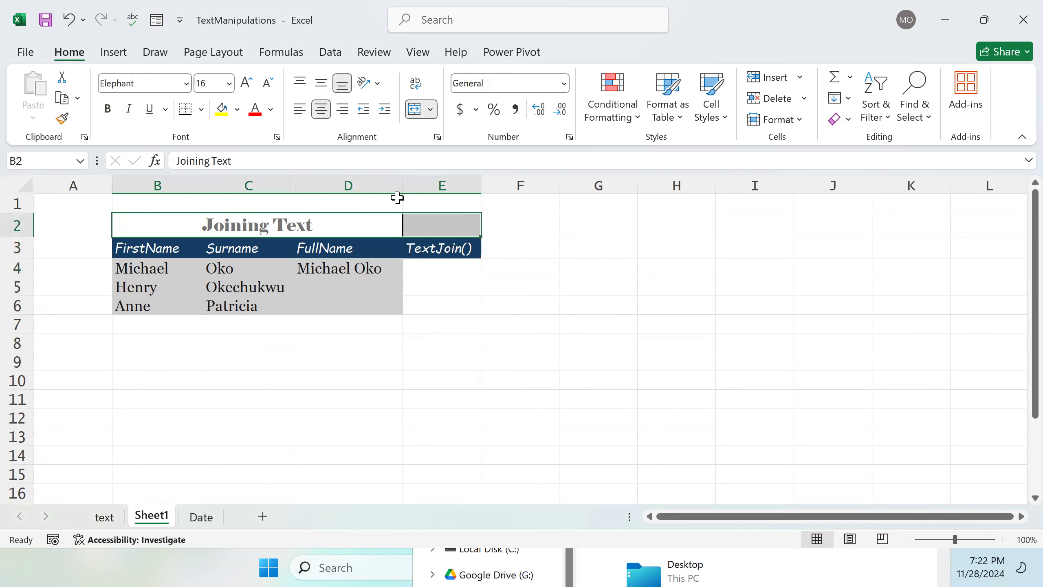
pyautogui.click(417, 111)
pyautogui.click(418, 111)
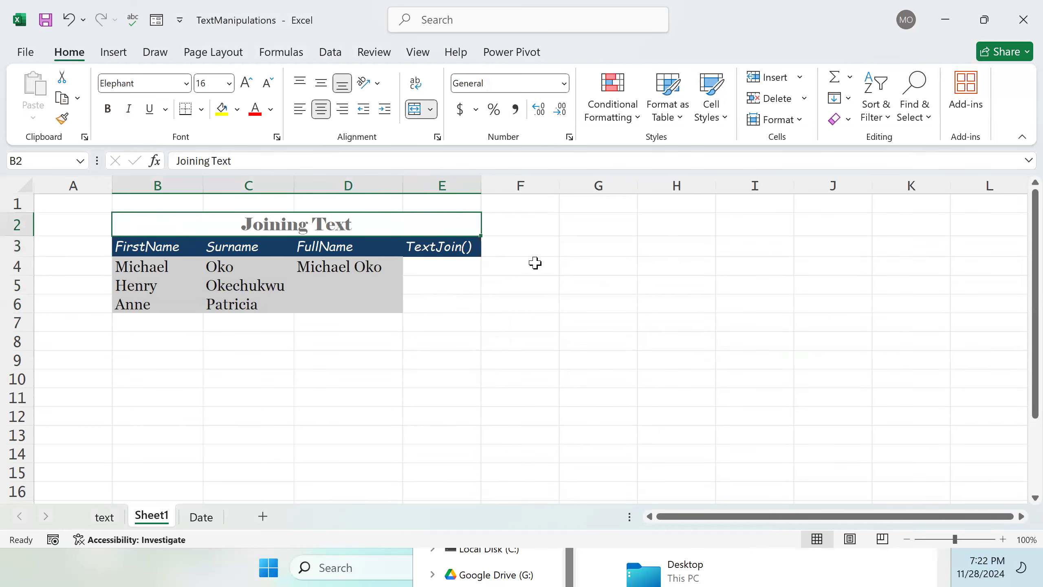
# Step: Start a TEXTJOIN formula in E4 with a space as the delimiter
pyautogui.click(446, 268)
pyautogui.doubleClick(448, 268)
pyautogui.write('=')
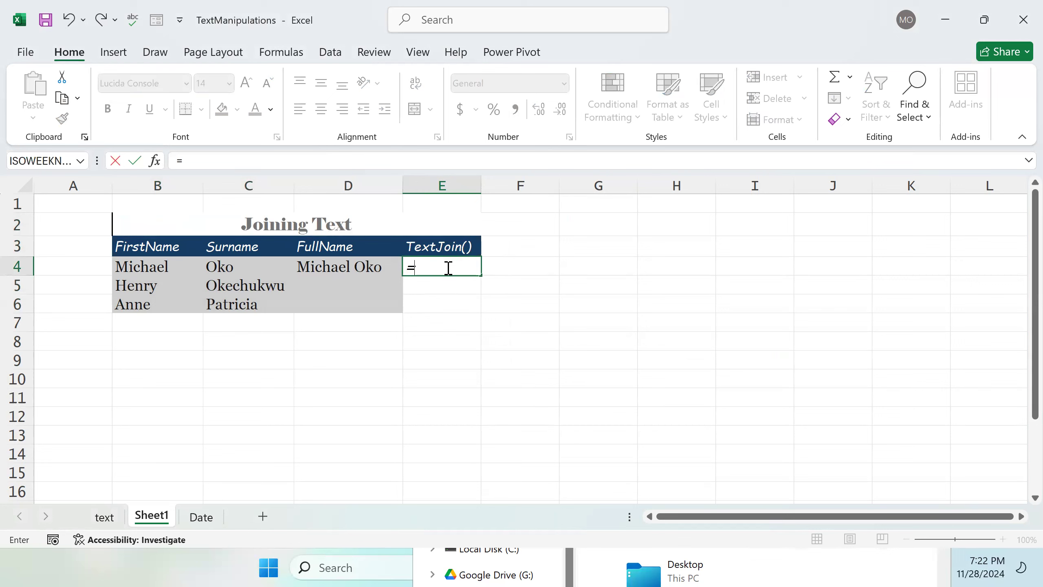
pyautogui.write('Te')
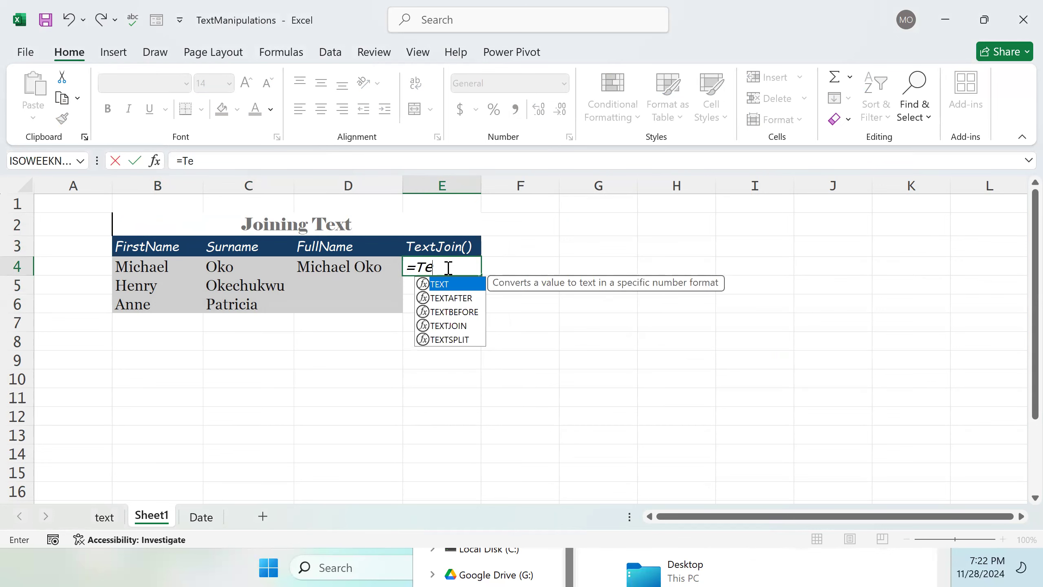
pyautogui.click(459, 325)
pyautogui.doubleClick(459, 325)
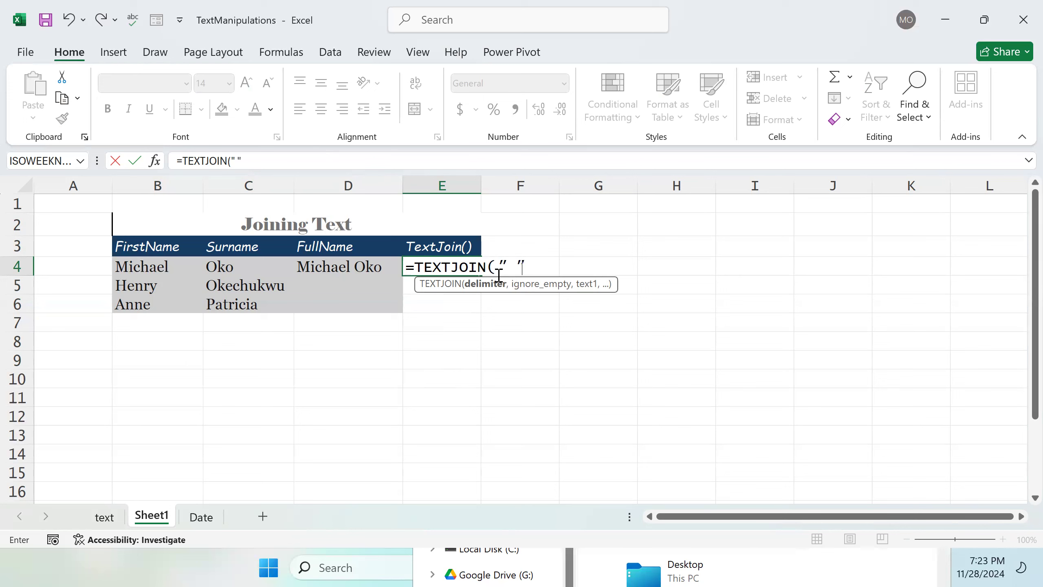
pyautogui.write(',')
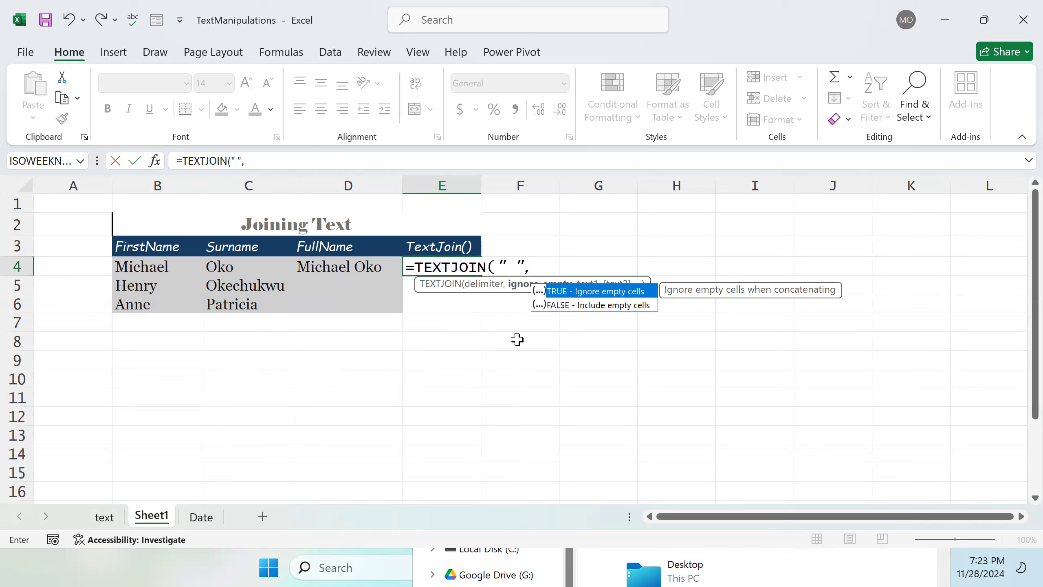
pyautogui.click(614, 249)
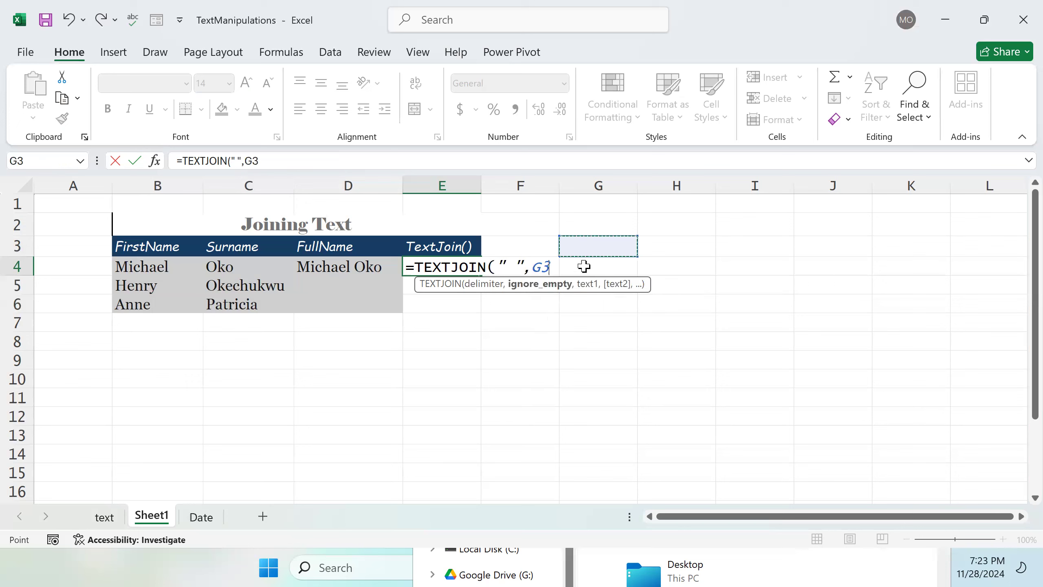
pyautogui.click(558, 269)
pyautogui.press('BackSpace')
pyautogui.press('BackSpace')
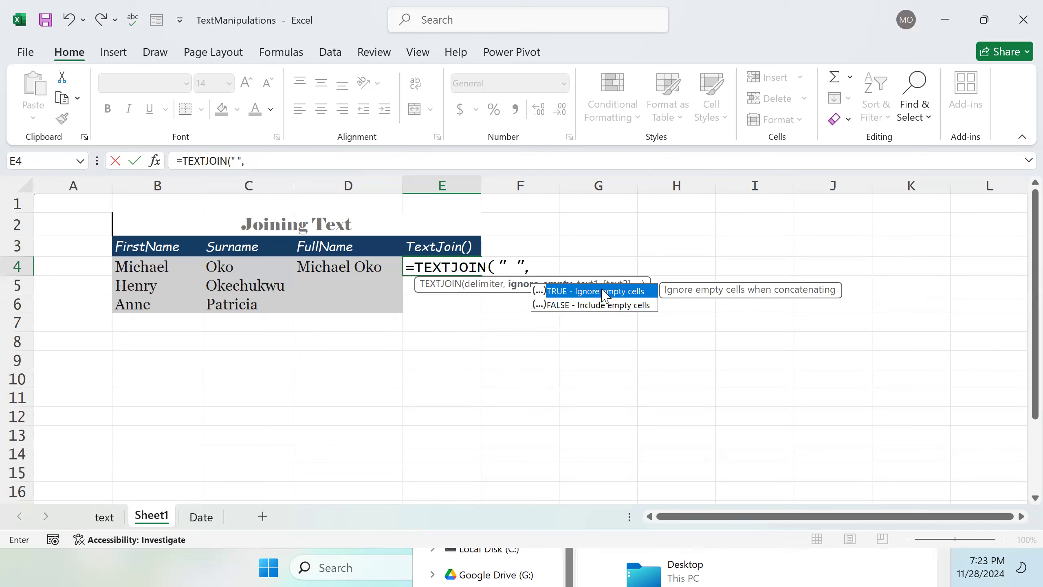
# Step: Complete the E4 formula with TRUE to ignore empty cells and the range B4:C4, then reselect E4
pyautogui.doubleClick(615, 293)
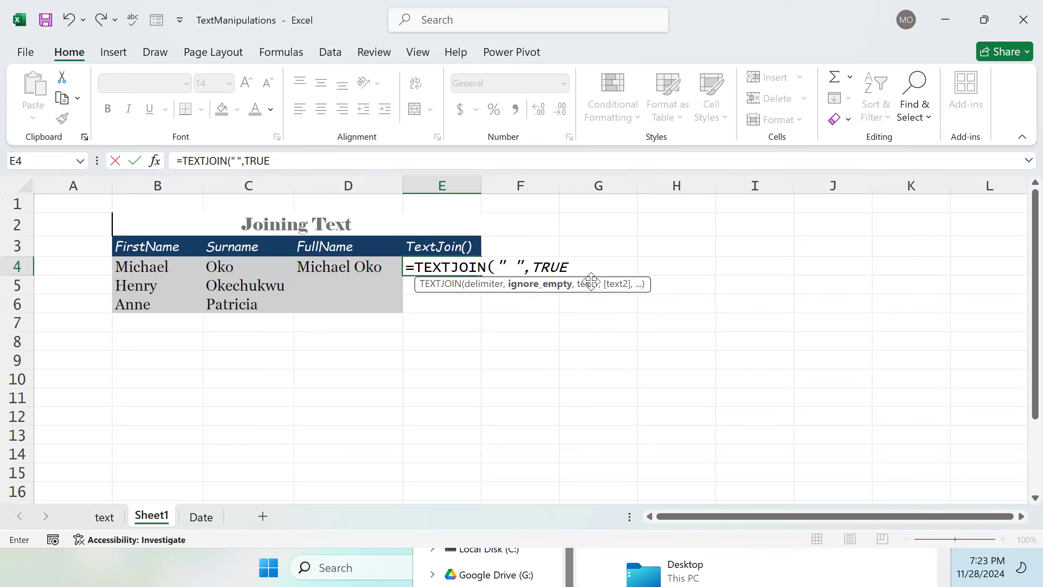
pyautogui.write(',')
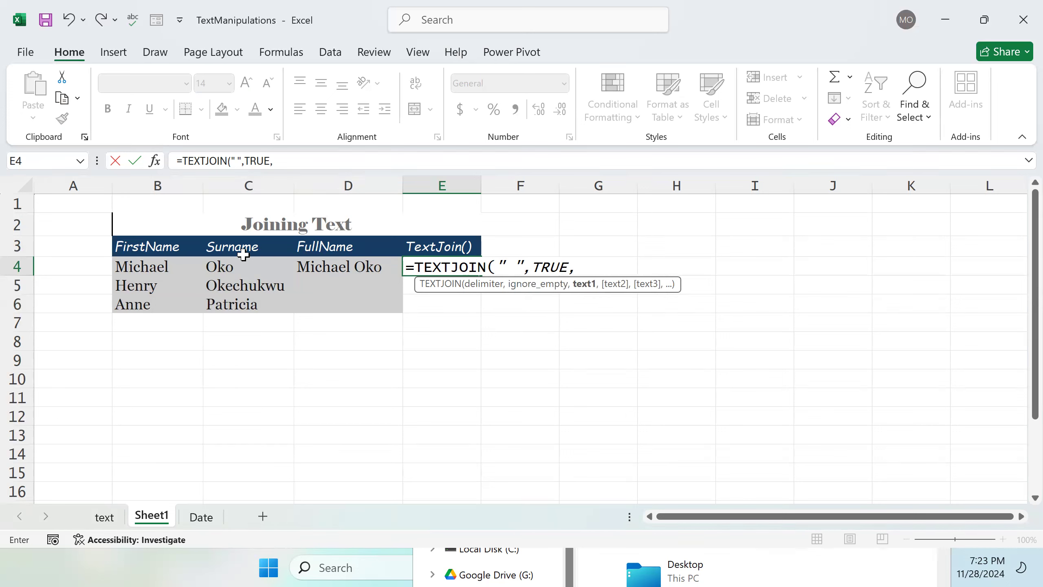
pyautogui.click(140, 267)
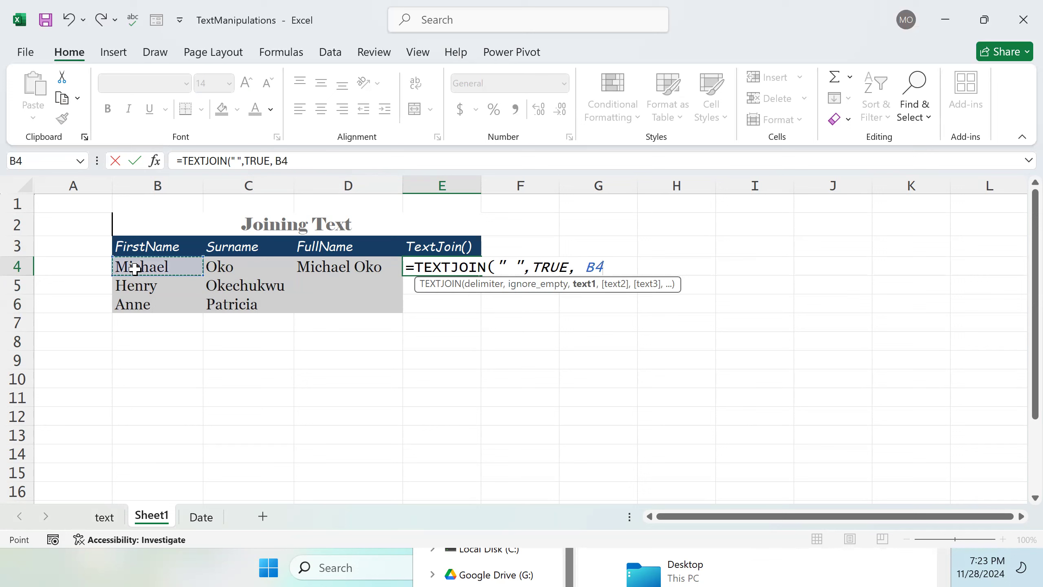
pyautogui.moveTo(160, 266); pyautogui.dragTo(239, 266)
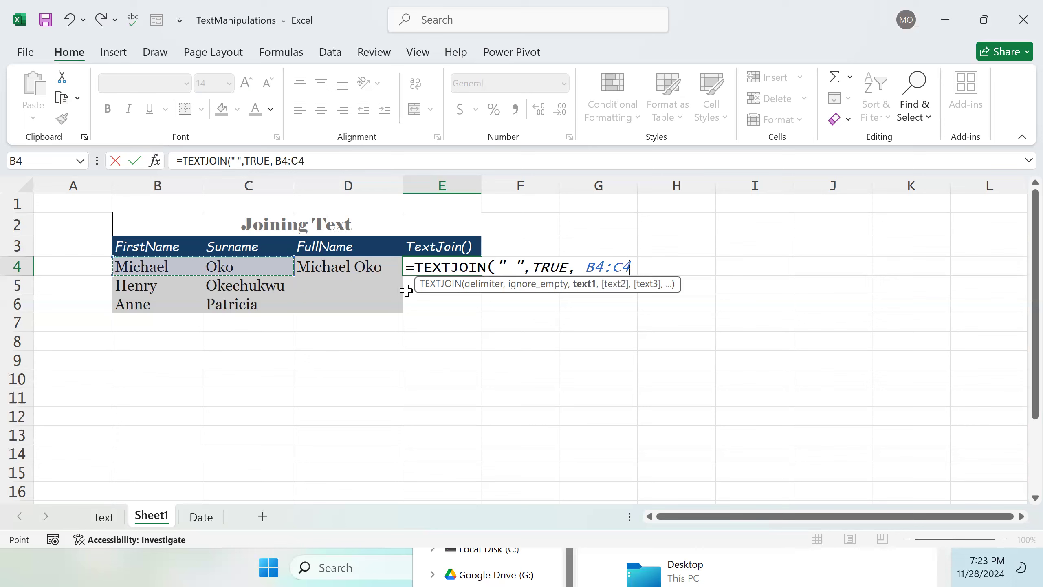
pyautogui.write(')')
pyautogui.press('Return')
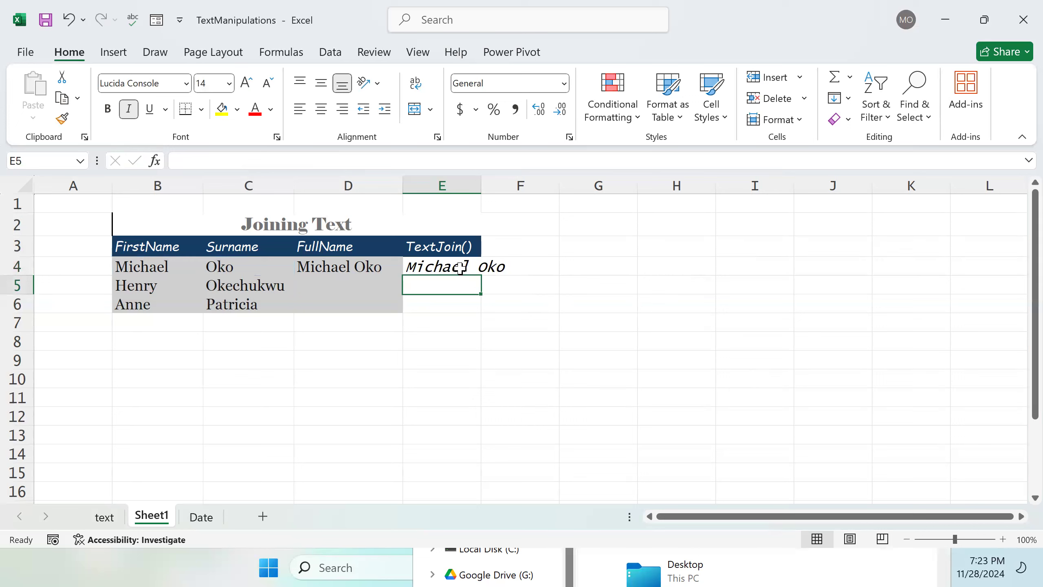
pyautogui.click(475, 268)
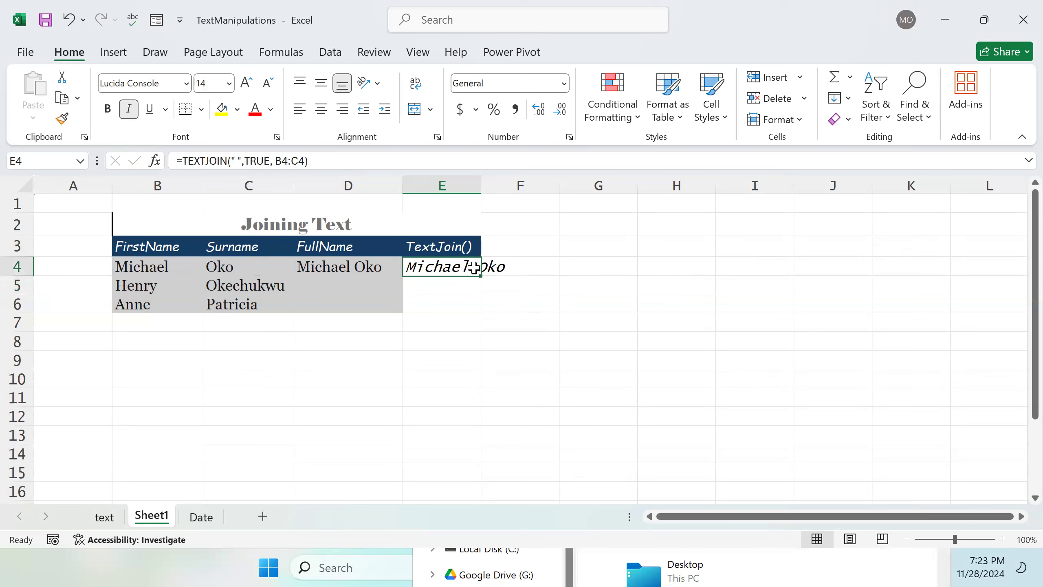
# Step: Fill the E4 TEXTJOIN formula down to E6 and autofit column E's width
pyautogui.moveTo(480, 276); pyautogui.dragTo(472, 310)
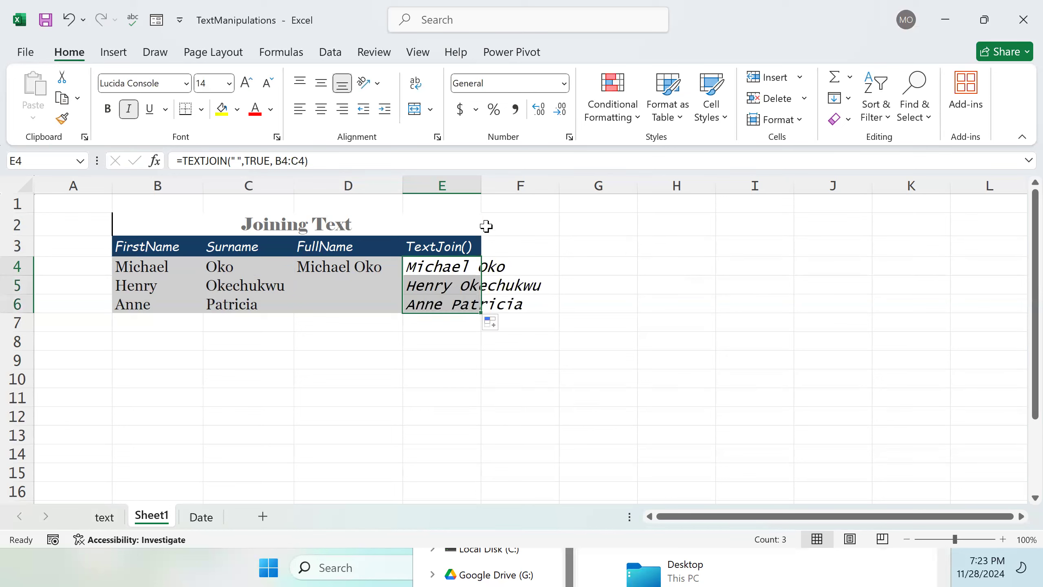
pyautogui.doubleClick(482, 182)
pyautogui.click(598, 265)
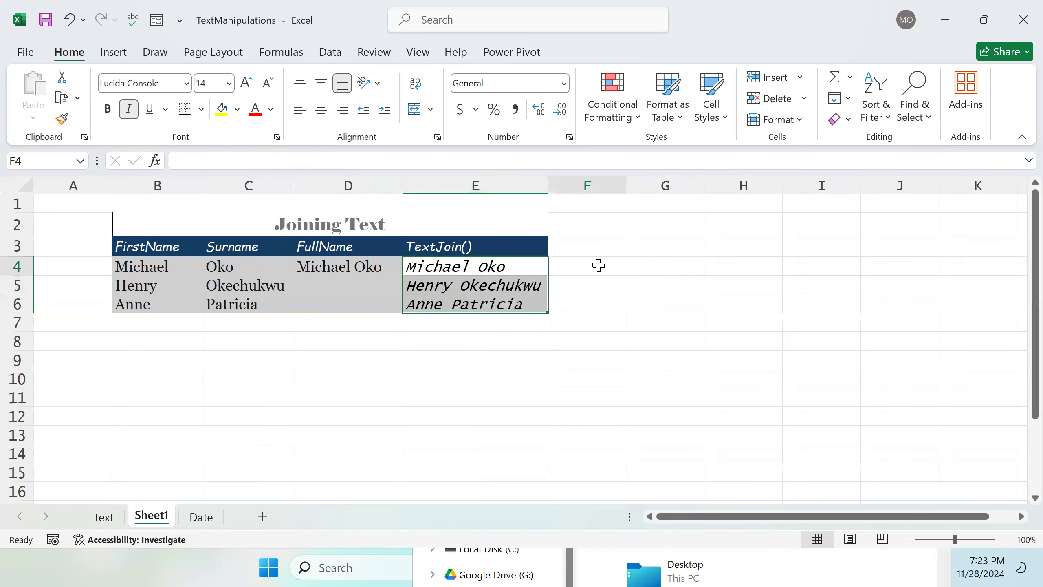
# Step: Apply the custom body cell style to the TEXTJOIN results in E4:E6
pyautogui.moveTo(415, 269); pyautogui.dragTo(492, 305)
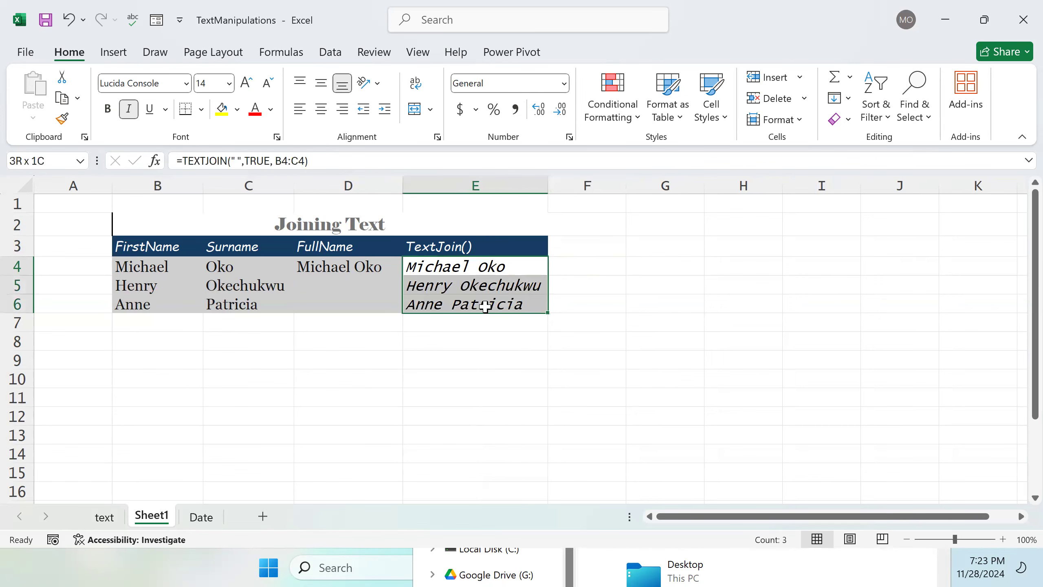
pyautogui.click(721, 115)
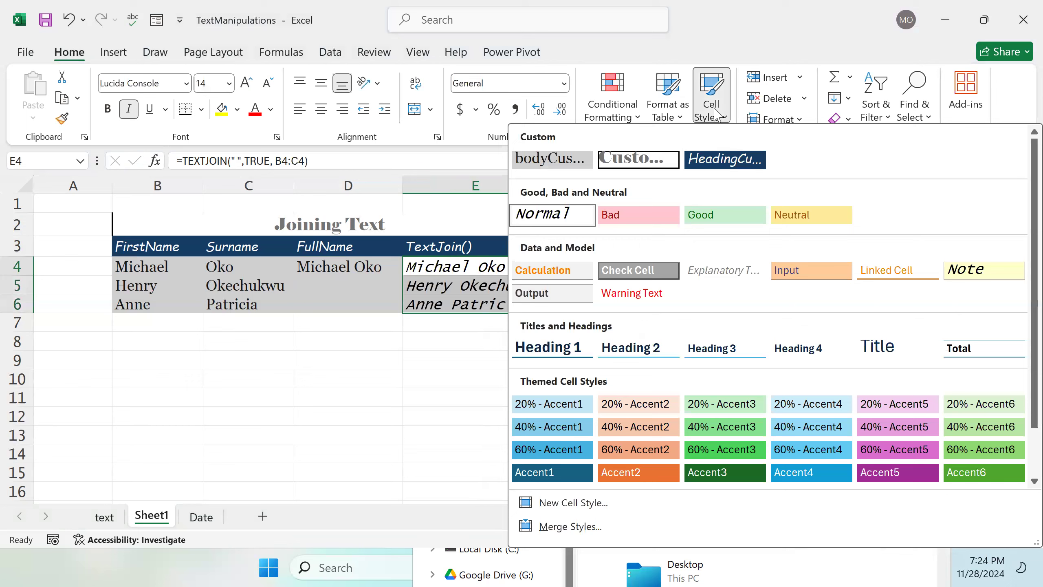
pyautogui.click(561, 163)
pyautogui.click(597, 249)
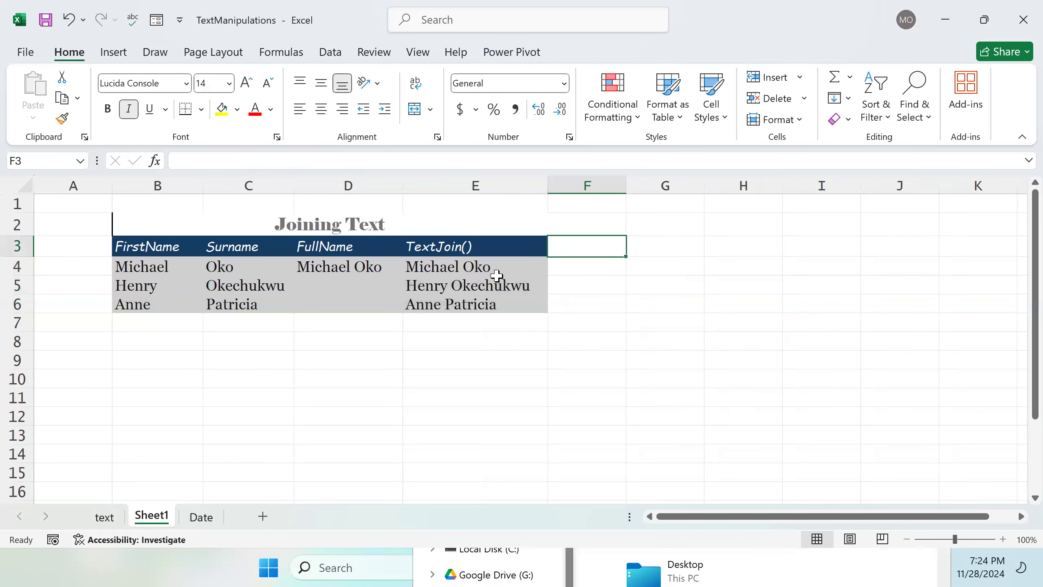
# Step: Fill the D4 full-name formula down to D6
pyautogui.click(351, 267)
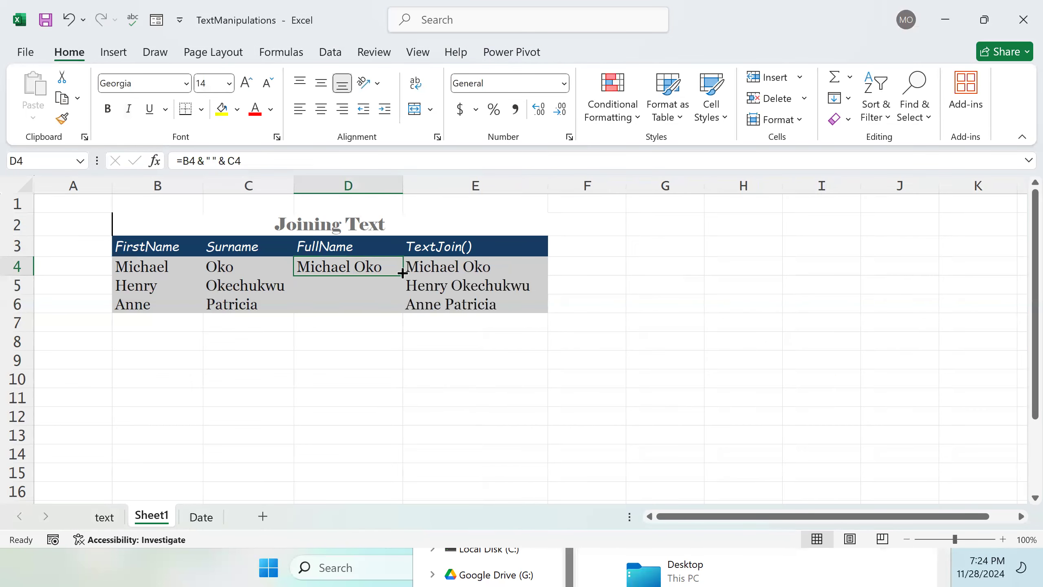
pyautogui.moveTo(403, 282); pyautogui.dragTo(401, 310)
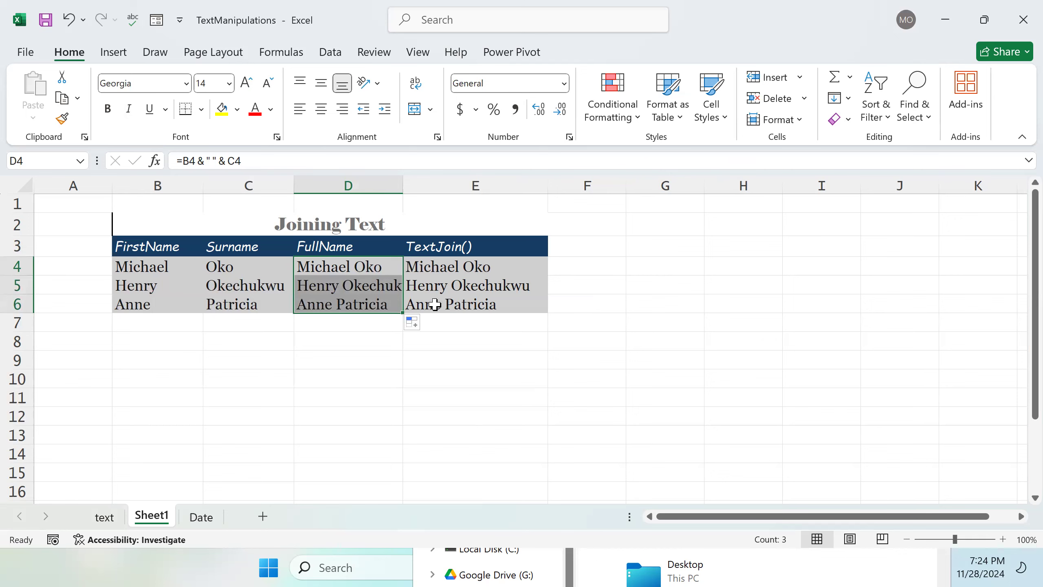
# Step: Examine the Working on Cases table on the text sheet for reference
pyautogui.click(110, 528)
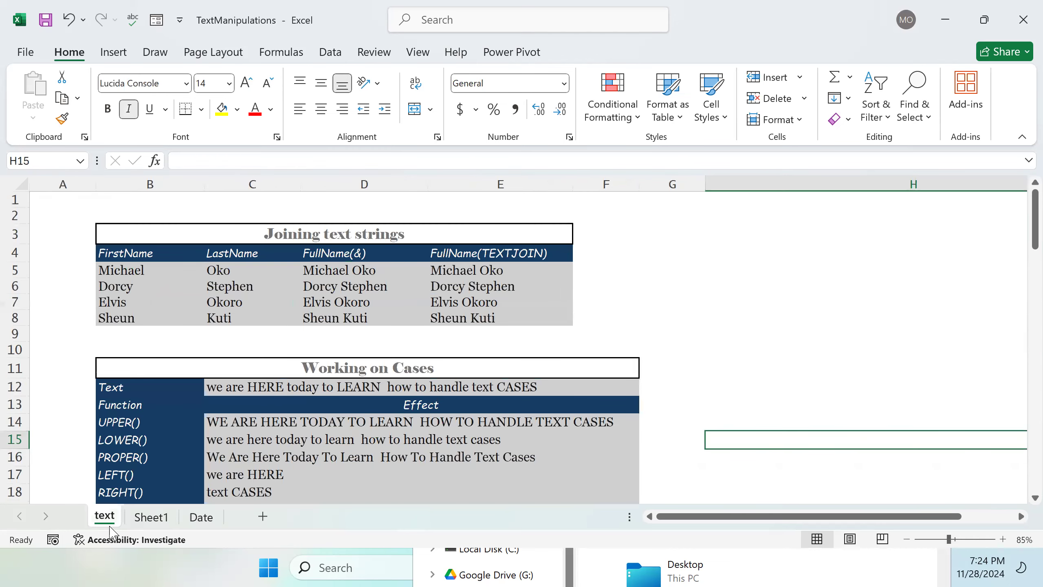
pyautogui.scroll(-1, 386, 408)
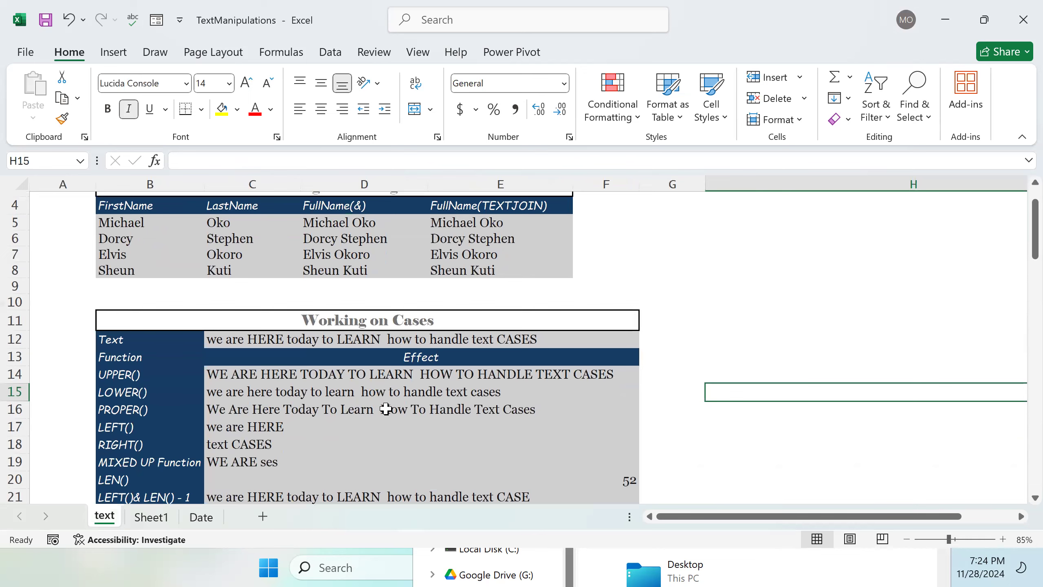
pyautogui.scroll(1, 386, 409)
pyautogui.scroll(-2, 386, 409)
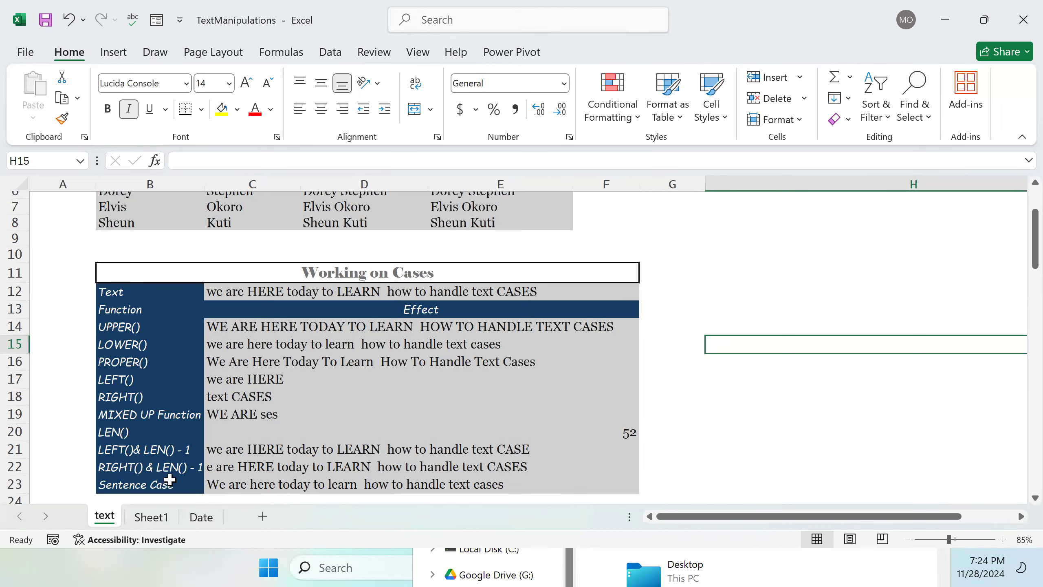
pyautogui.click(152, 516)
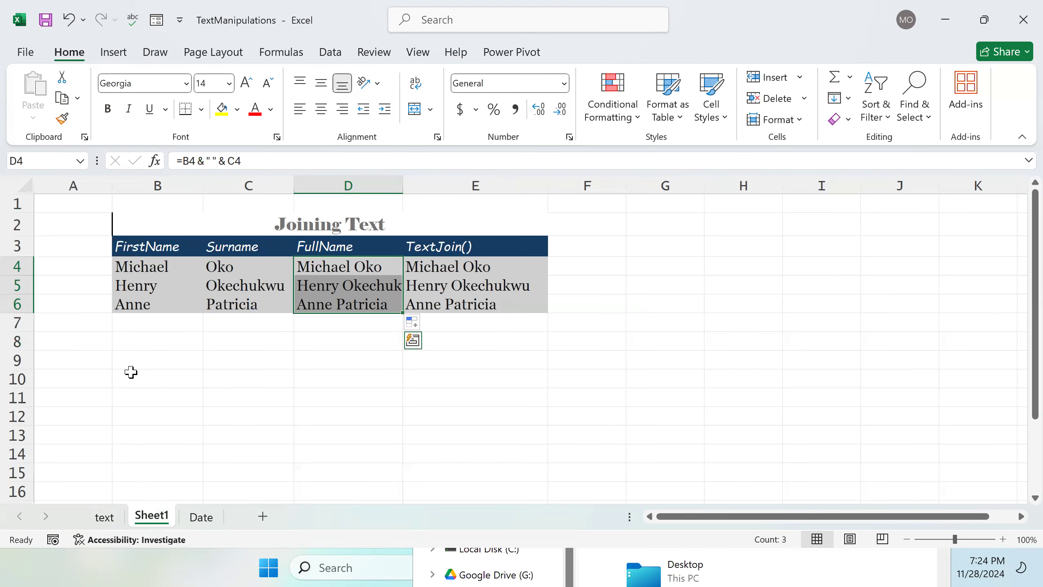
pyautogui.click(104, 517)
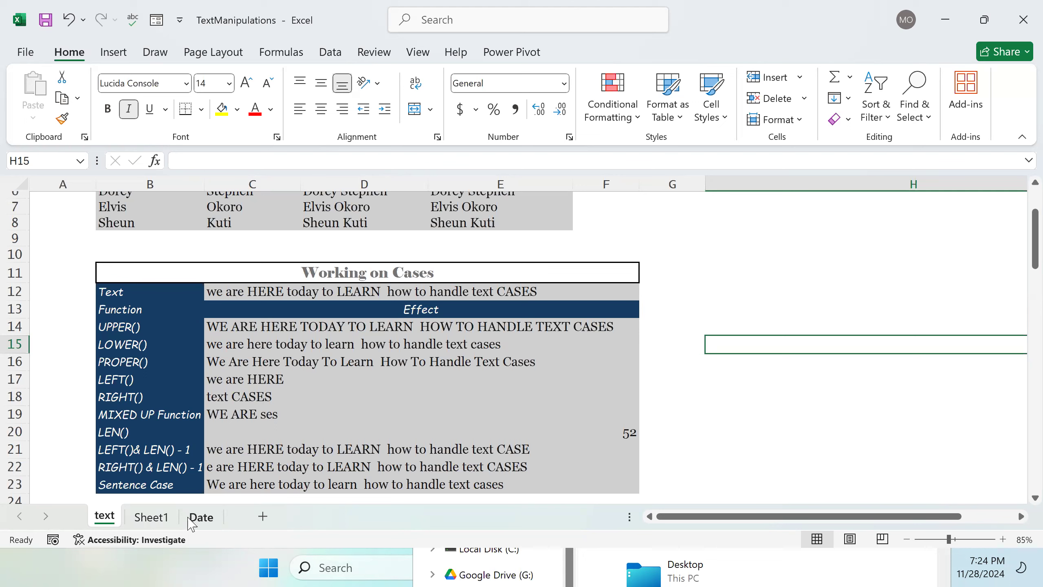
pyautogui.click(152, 517)
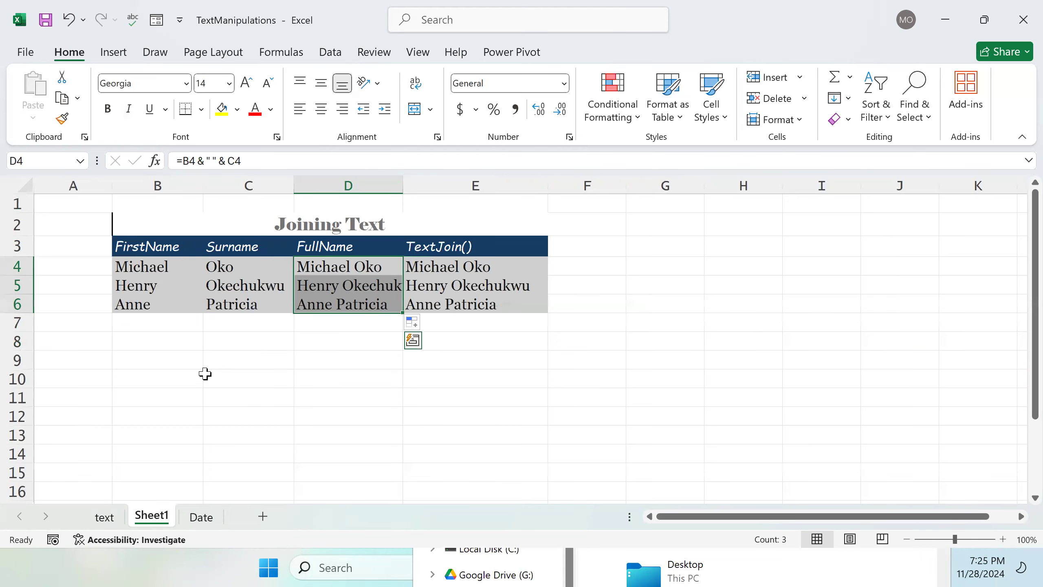
# Step: Enter the section heading Working On Cases in B9
pyautogui.doubleClick(156, 360)
pyautogui.write('Wo')
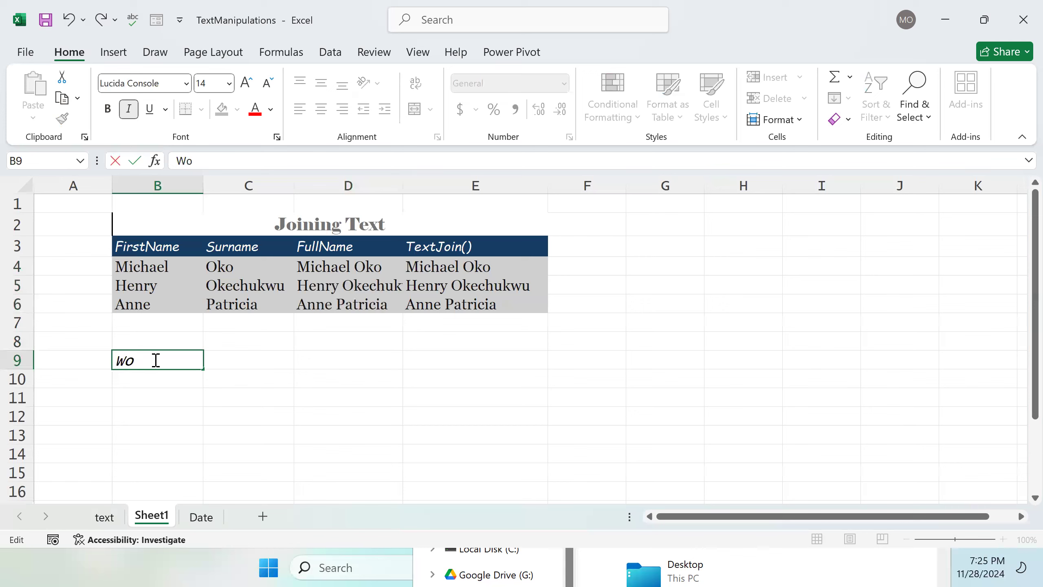
pyautogui.write('rking On Cases')
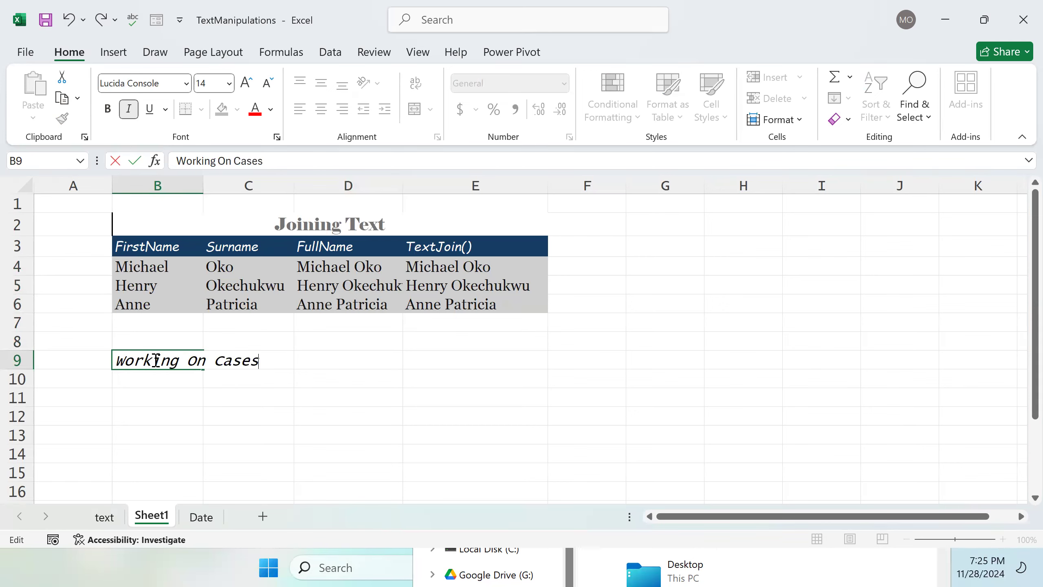
pyautogui.press('Return')
# Step: Label B10 as Text
pyautogui.write('Te')
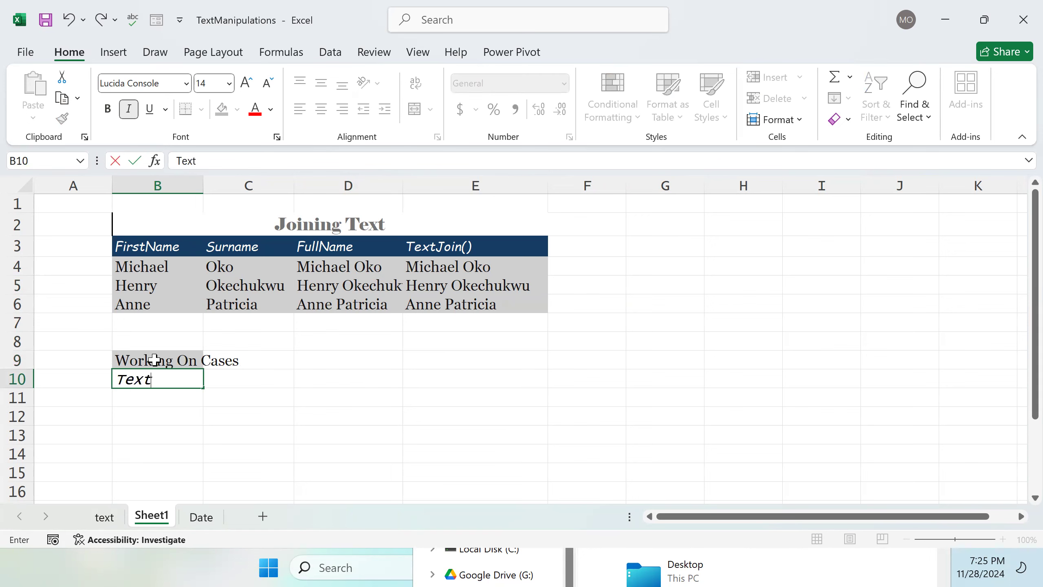
pyautogui.write('xt')
pyautogui.press('Tab')
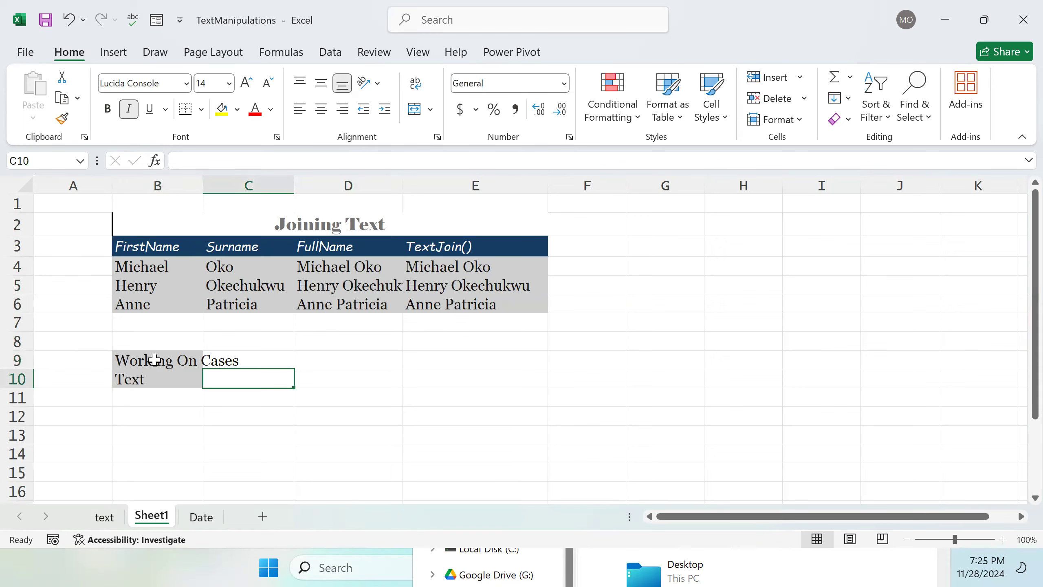
# Step: Enter the mixed-case sample sentence Today we're FOCUSING ON teXT in C10
pyautogui.write('T')
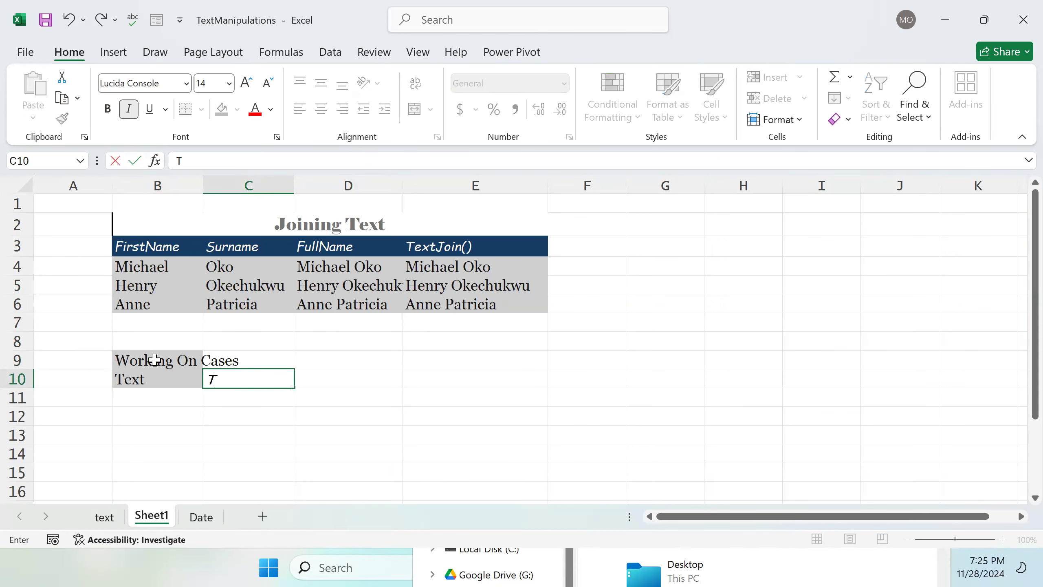
pyautogui.write("oday we're")
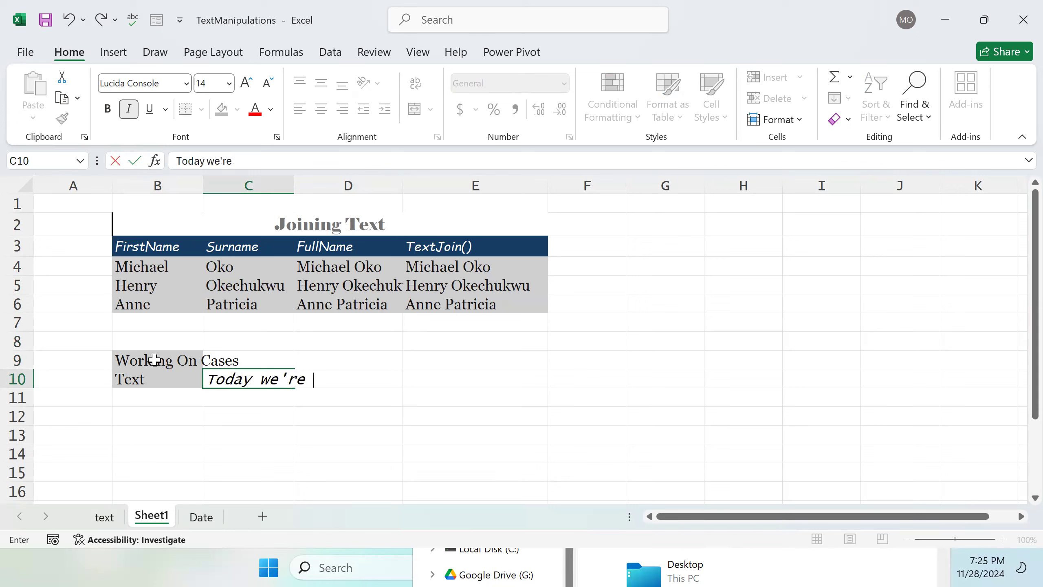
pyautogui.write(' FOCUSINGk')
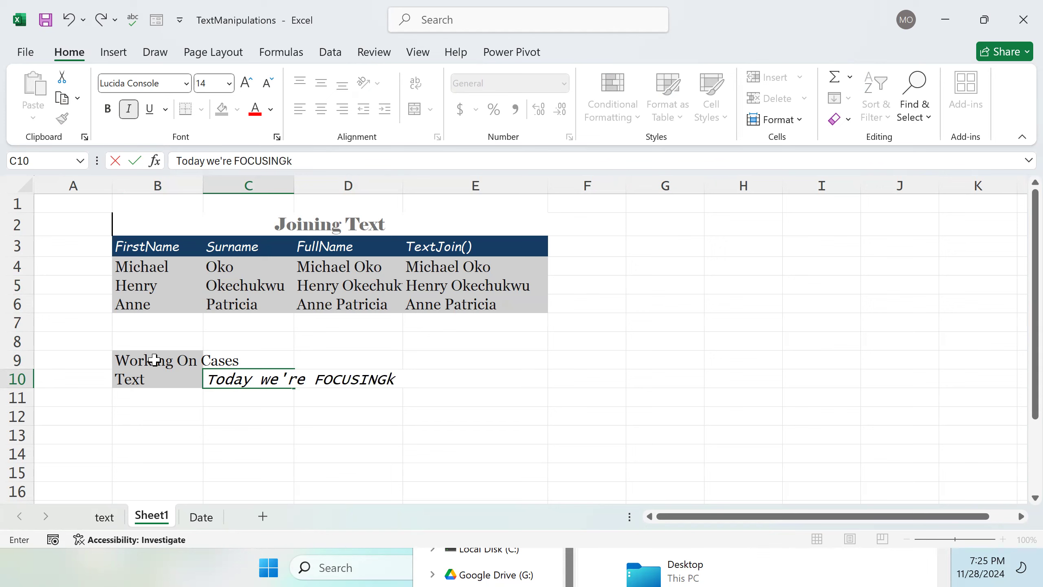
pyautogui.press('BackSpace')
pyautogui.write(' ON teXT')
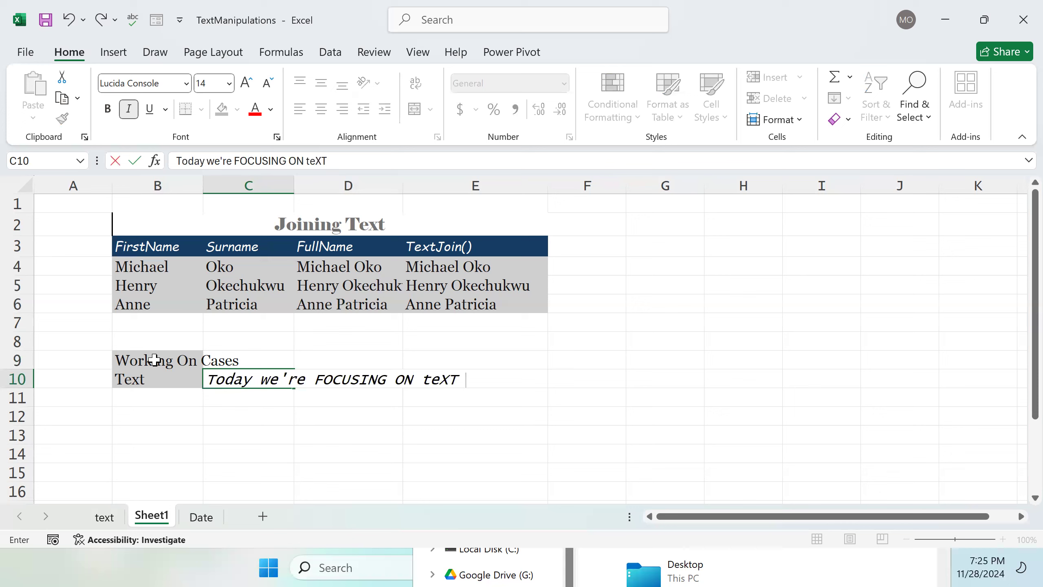
pyautogui.click(155, 359)
pyautogui.write('ma')
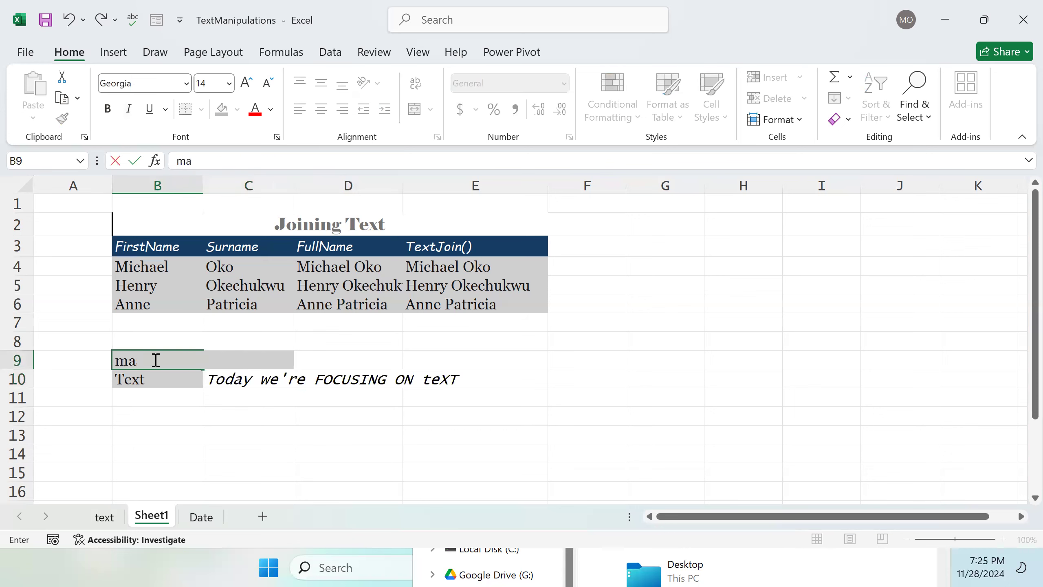
pyautogui.hotkey('ctrl', 'z')
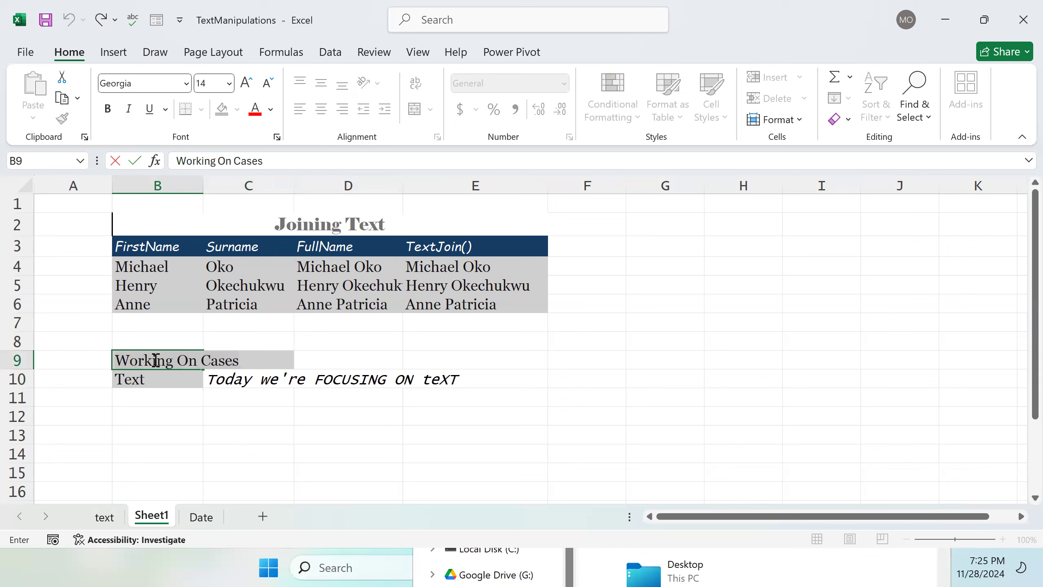
# Step: Append manIPULaTion. to the sample sentence in C10
pyautogui.click(481, 384)
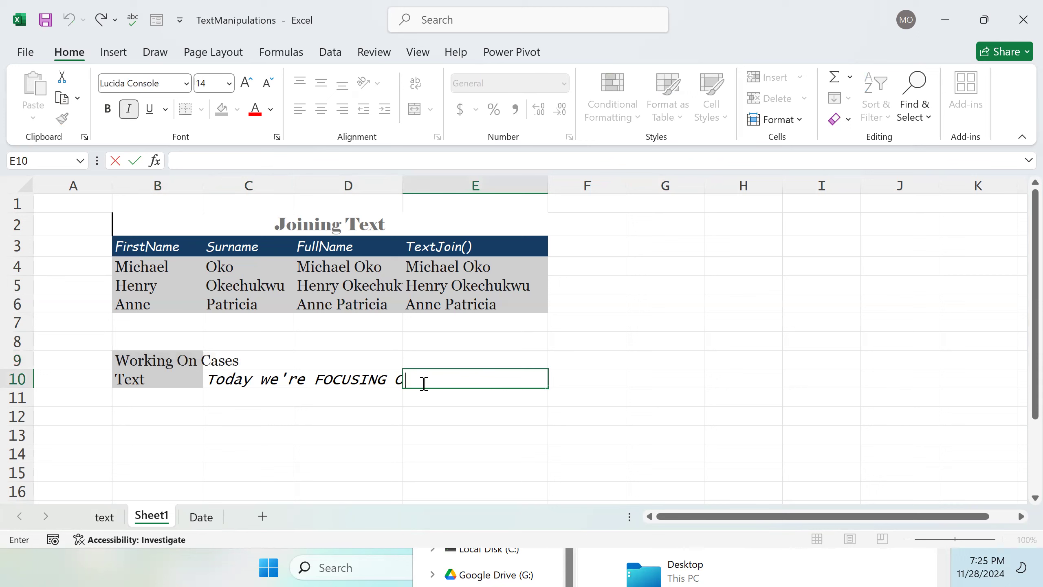
pyautogui.click(260, 382)
pyautogui.doubleClick(260, 381)
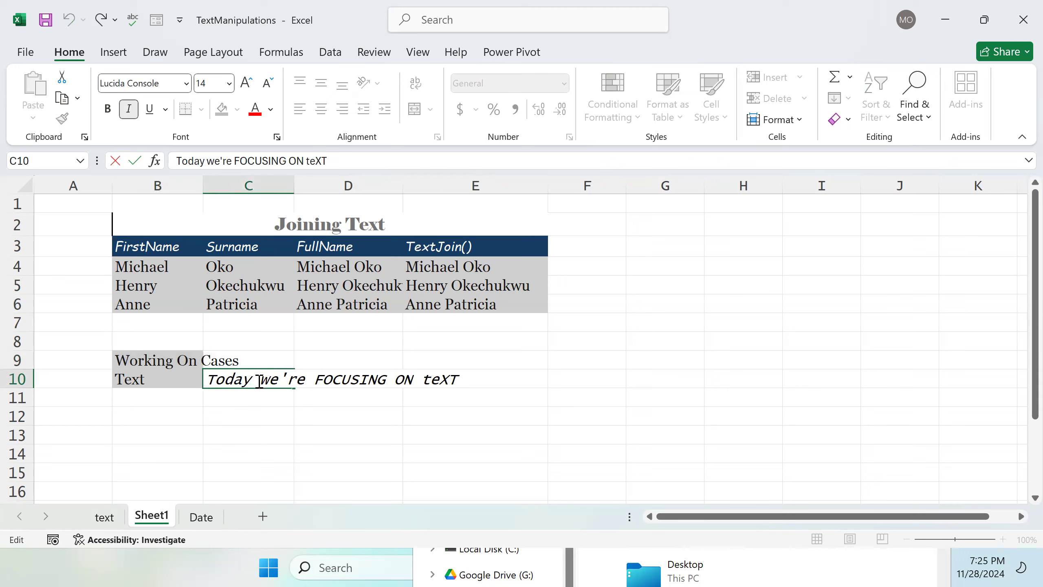
pyautogui.write('manIPUla')
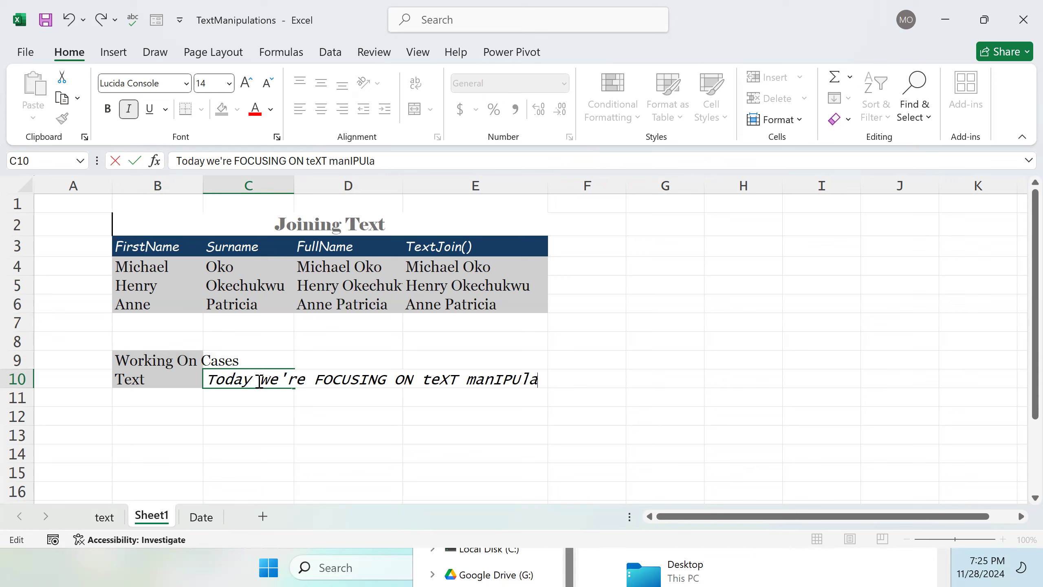
pyautogui.write('Tion.')
pyautogui.press('Return')
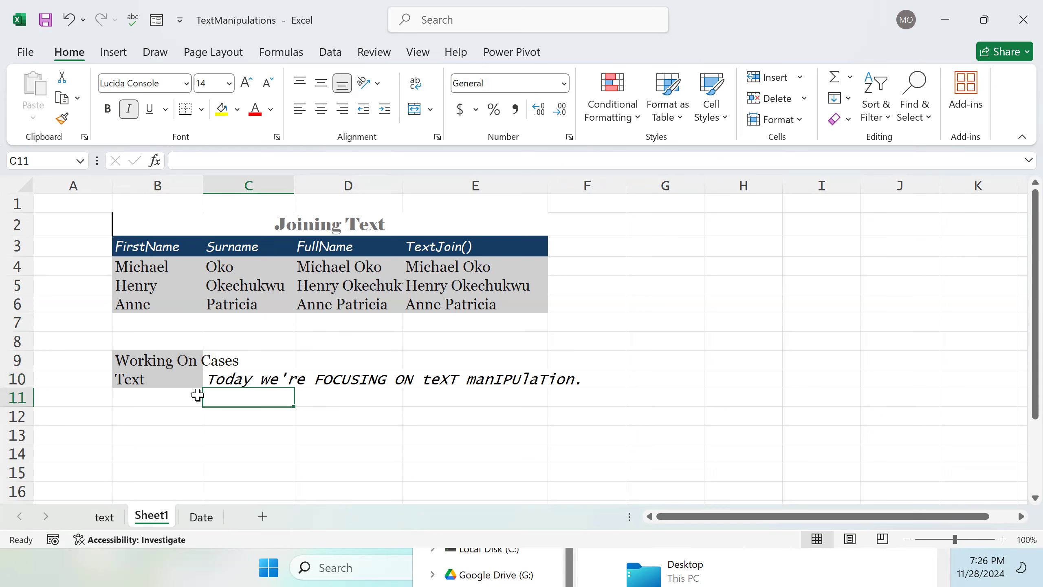
pyautogui.doubleClick(163, 396)
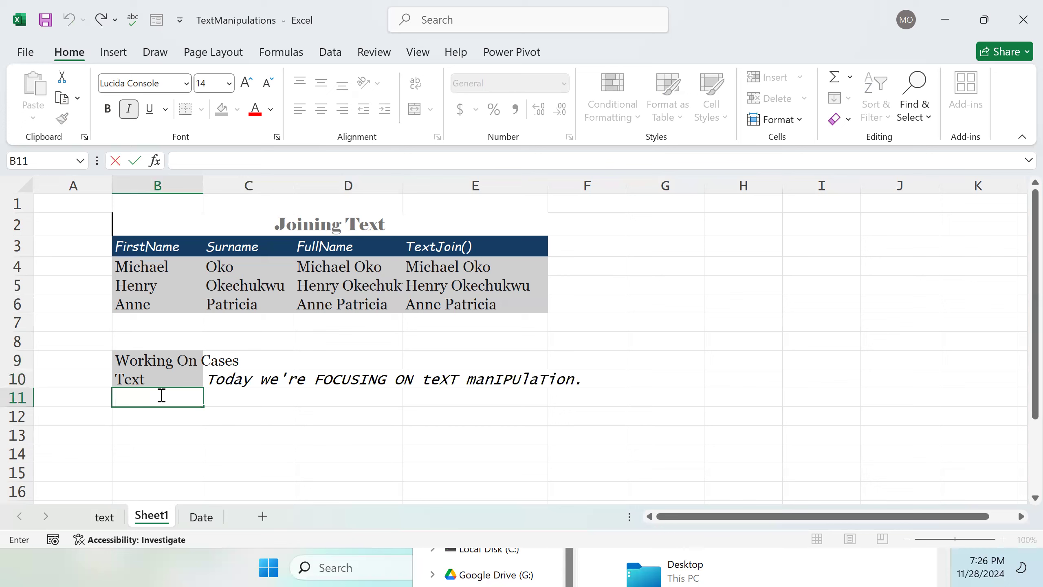
pyautogui.write('U')
pyautogui.click(105, 517)
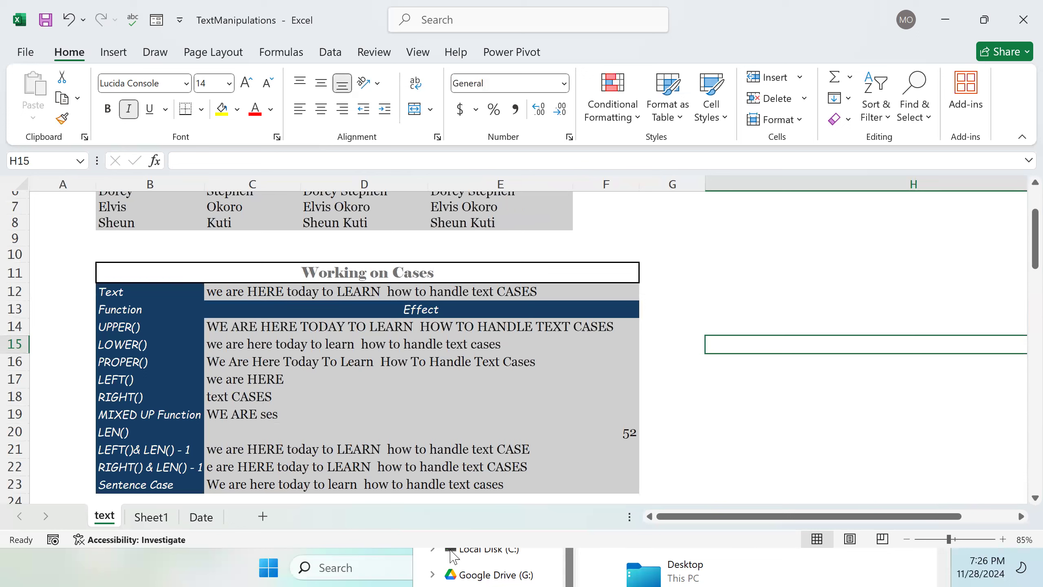
pyautogui.click(152, 517)
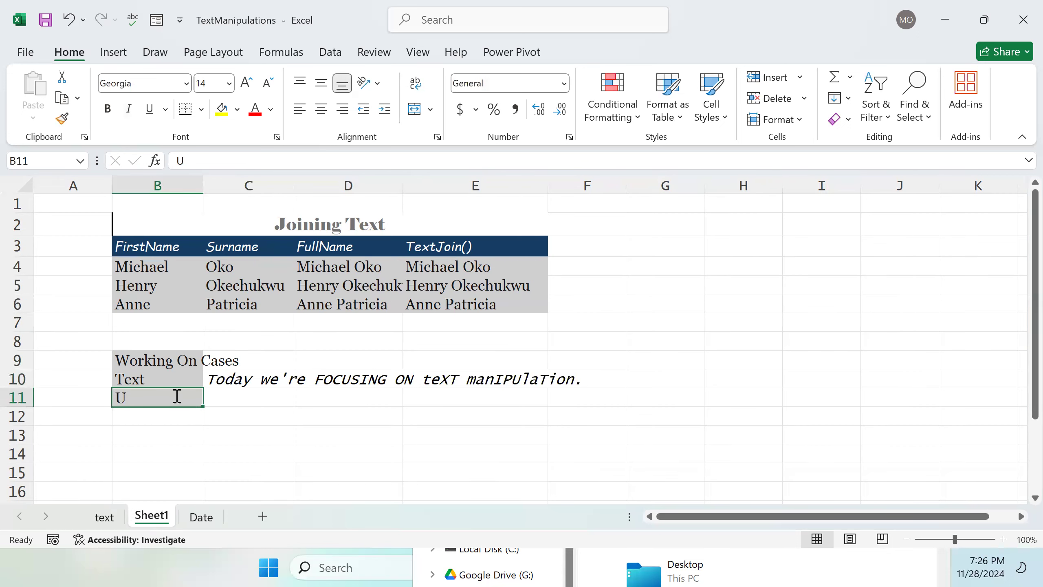
# Step: Label B11 as Function and C11 as Effect
pyautogui.doubleClick(176, 397)
pyautogui.write('U')
pyautogui.press('BackSpace')
pyautogui.write('F')
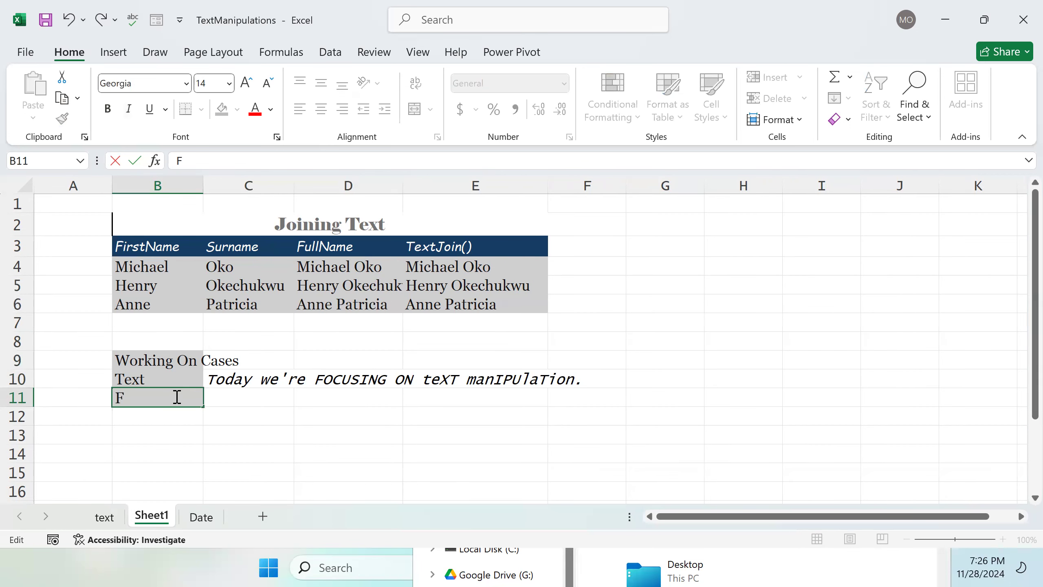
pyautogui.write('unction')
pyautogui.press('Tab')
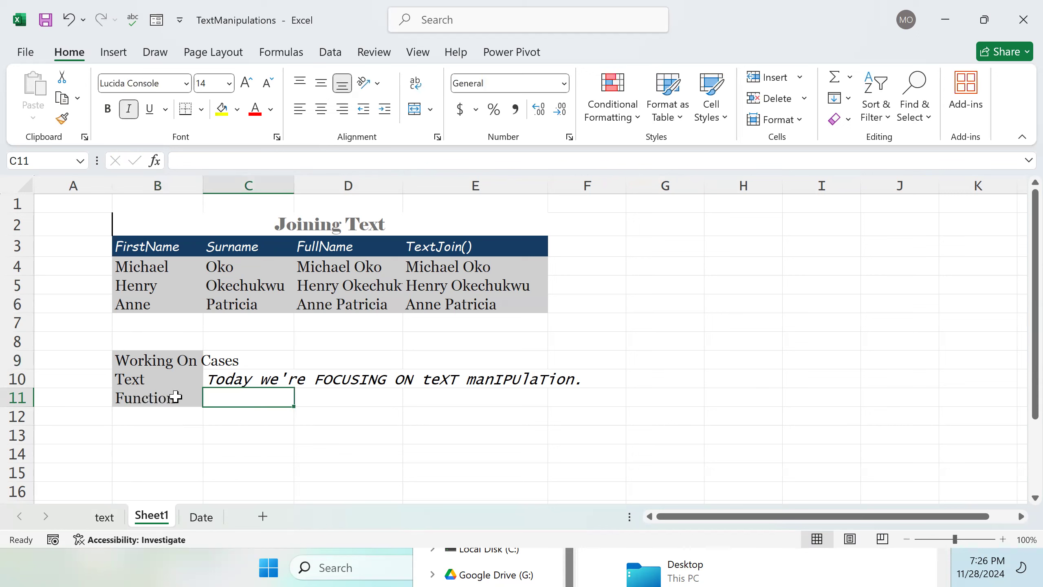
pyautogui.write('Effect')
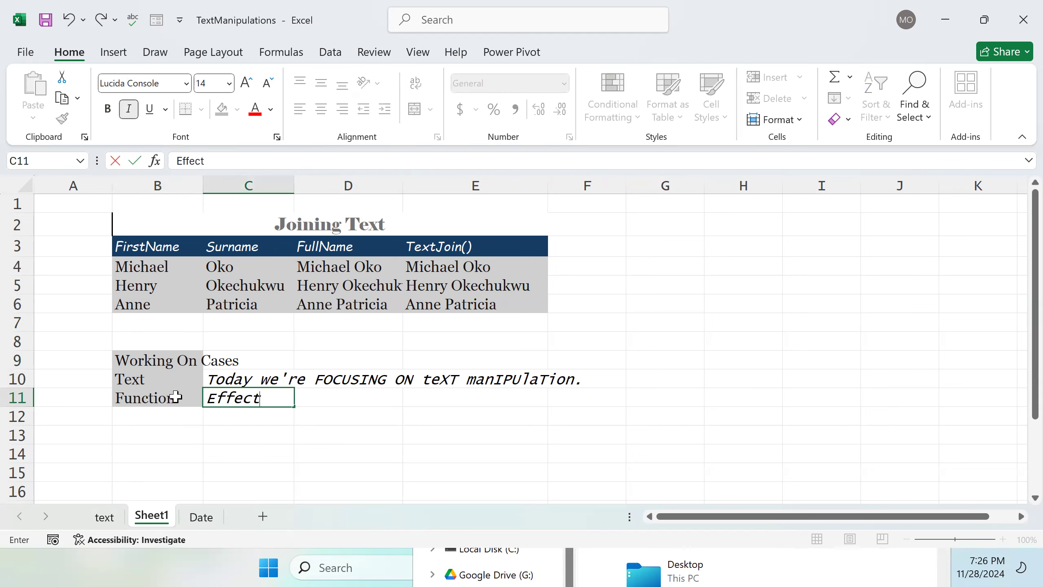
pyautogui.doubleClick(163, 419)
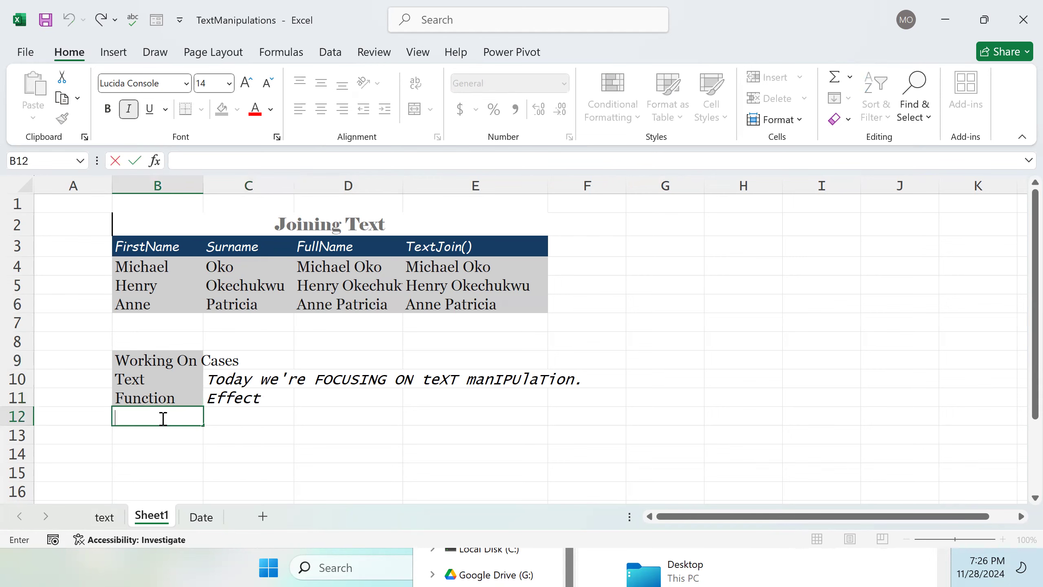
# Step: Label B12 as Upper
pyautogui.write('Upper')
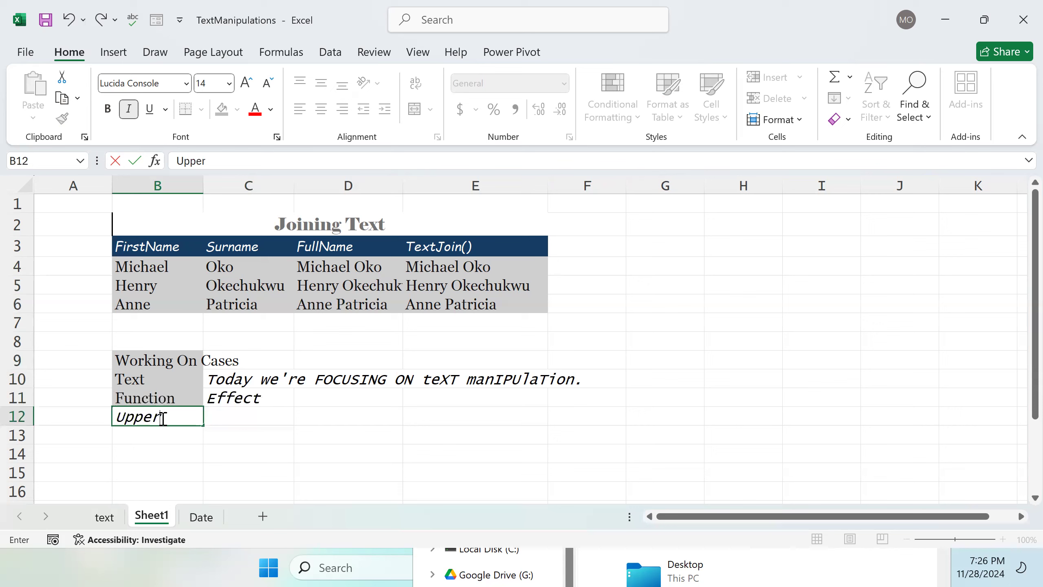
# Step: Apply the custom Custo... cell style to the Working On Cases title across B9:F9 and merge and center it
pyautogui.moveTo(153, 360); pyautogui.dragTo(572, 366)
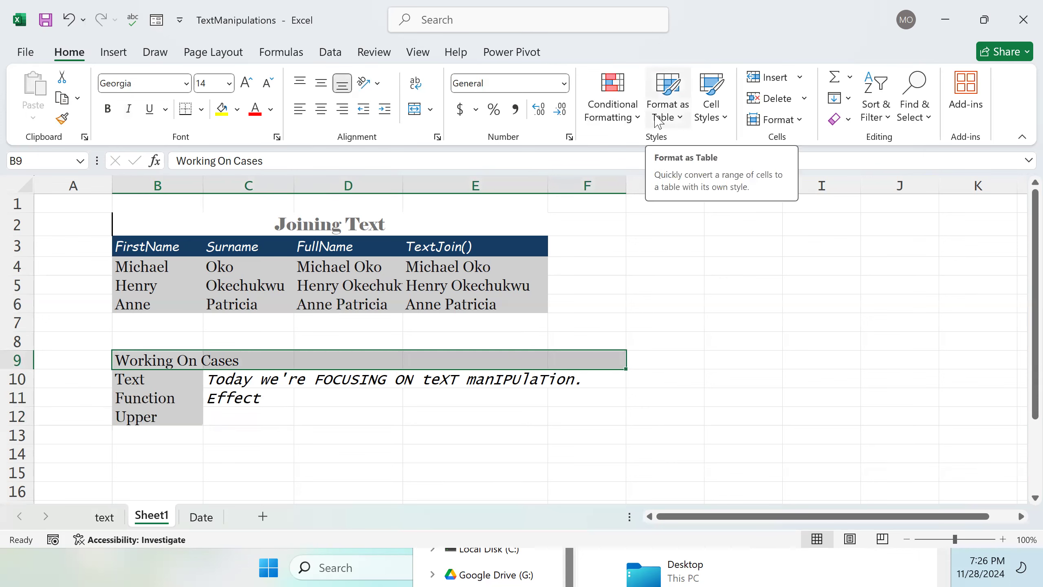
pyautogui.click(713, 117)
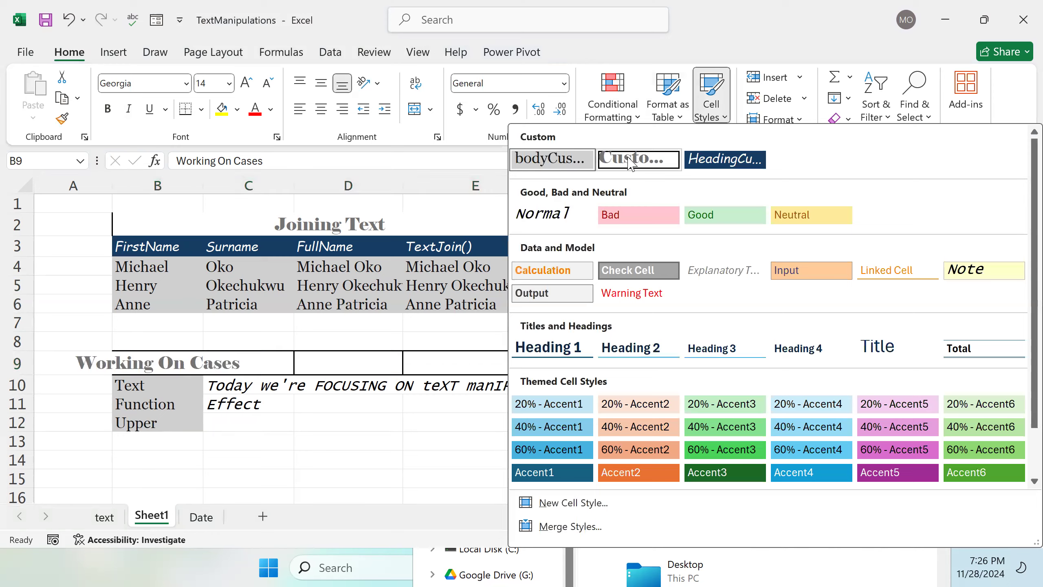
pyautogui.click(629, 159)
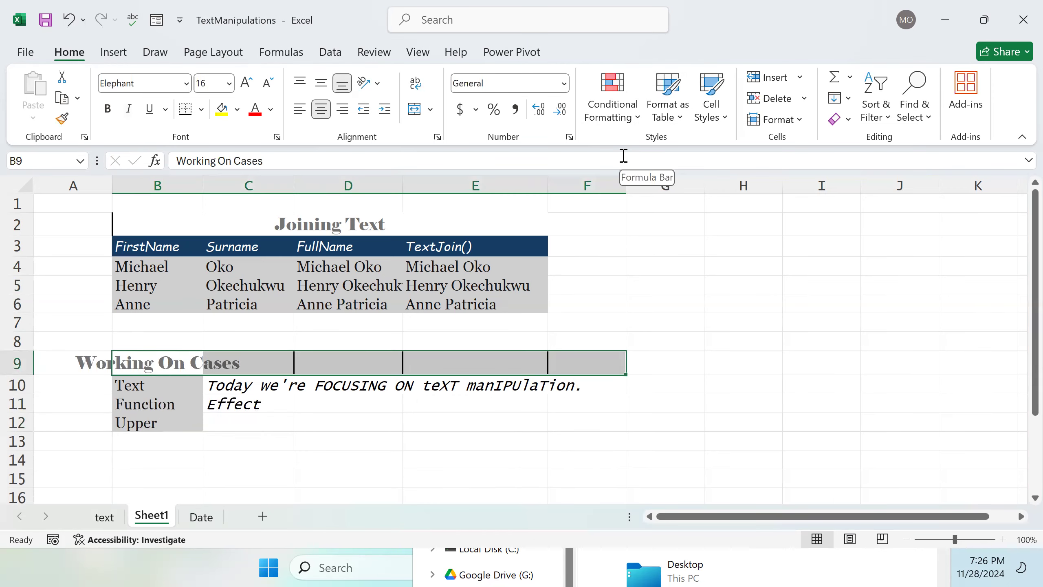
pyautogui.click(414, 109)
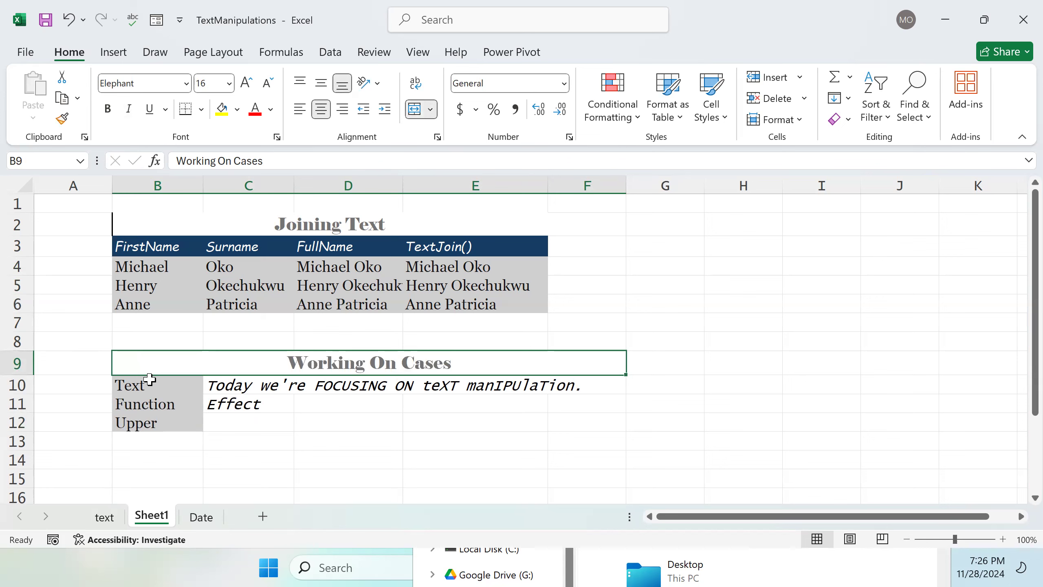
# Step: Merge and center the sample sentence across C10:F10
pyautogui.click(140, 389)
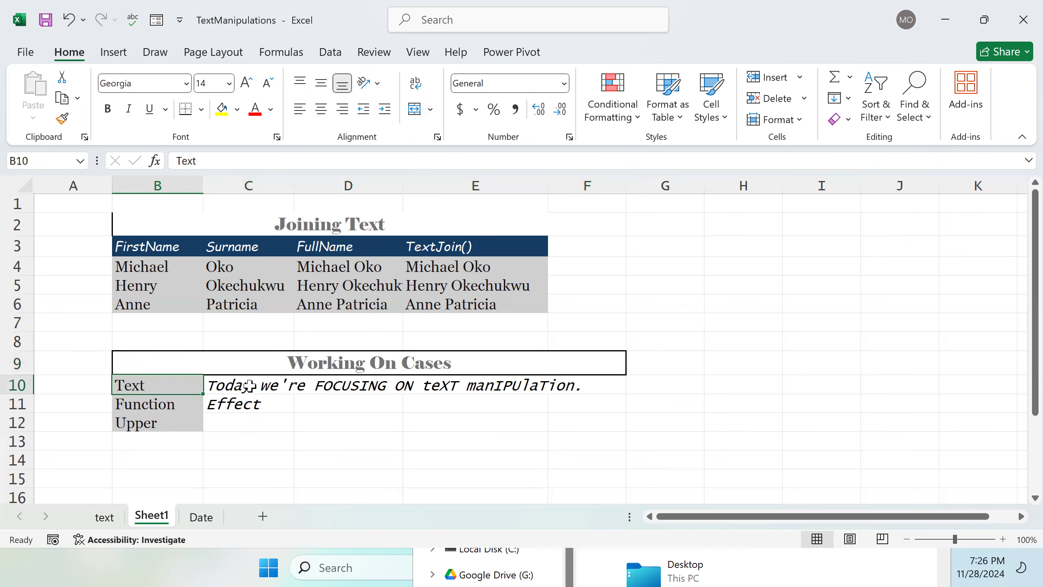
pyautogui.click(247, 387)
pyautogui.moveTo(228, 389); pyautogui.dragTo(573, 386)
pyautogui.click(418, 112)
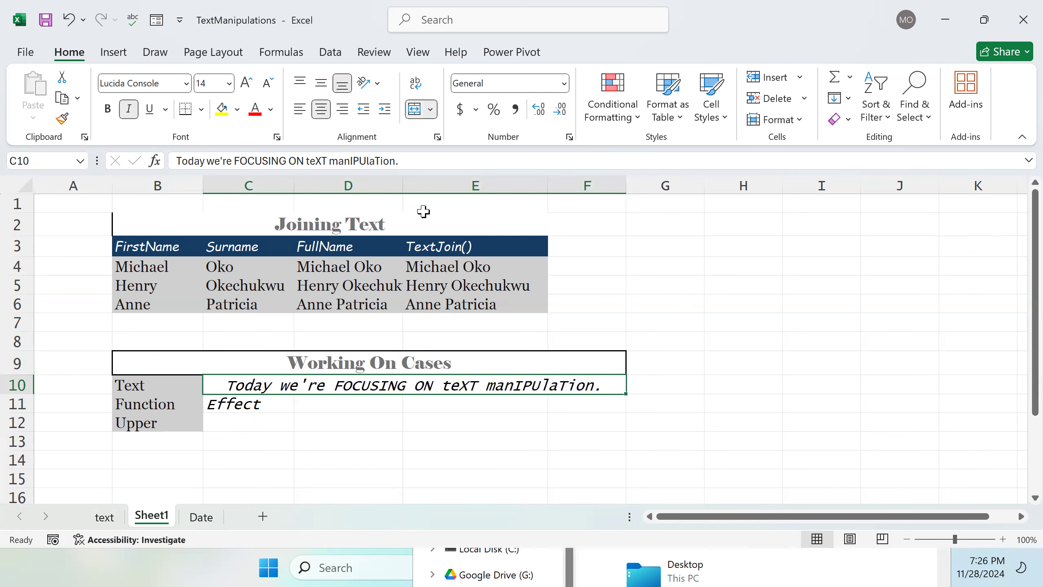
# Step: Merge and center C11:F11 and C12:F12 so Effect and the next results span the columns
pyautogui.moveTo(244, 409); pyautogui.dragTo(559, 404)
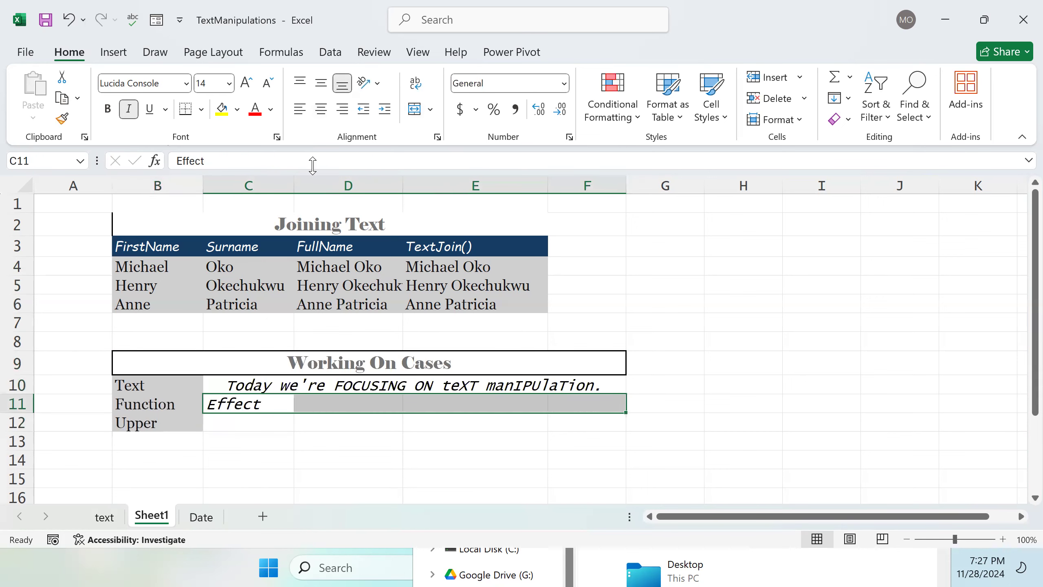
pyautogui.click(413, 111)
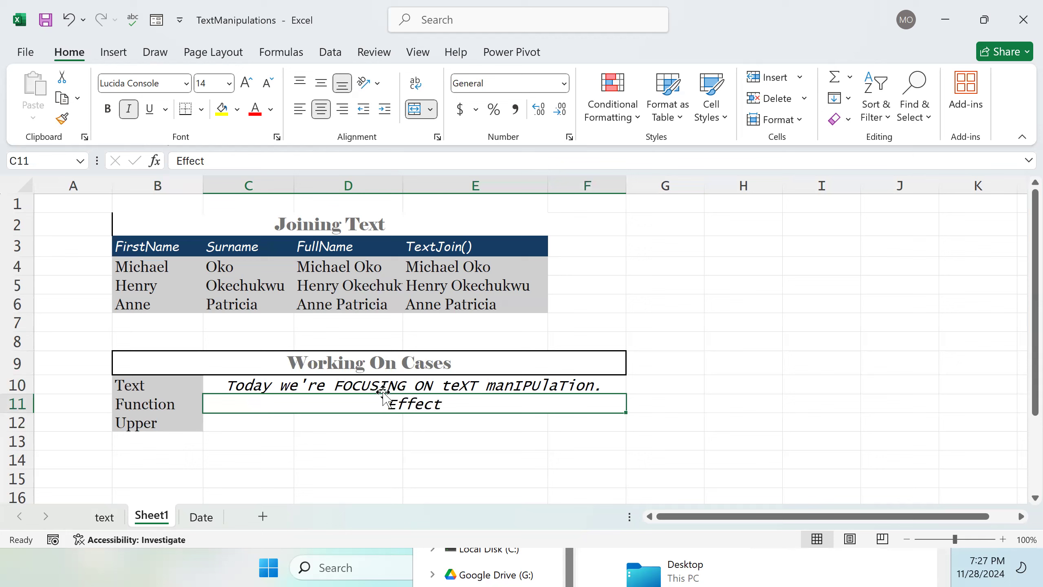
pyautogui.moveTo(235, 422); pyautogui.dragTo(559, 415)
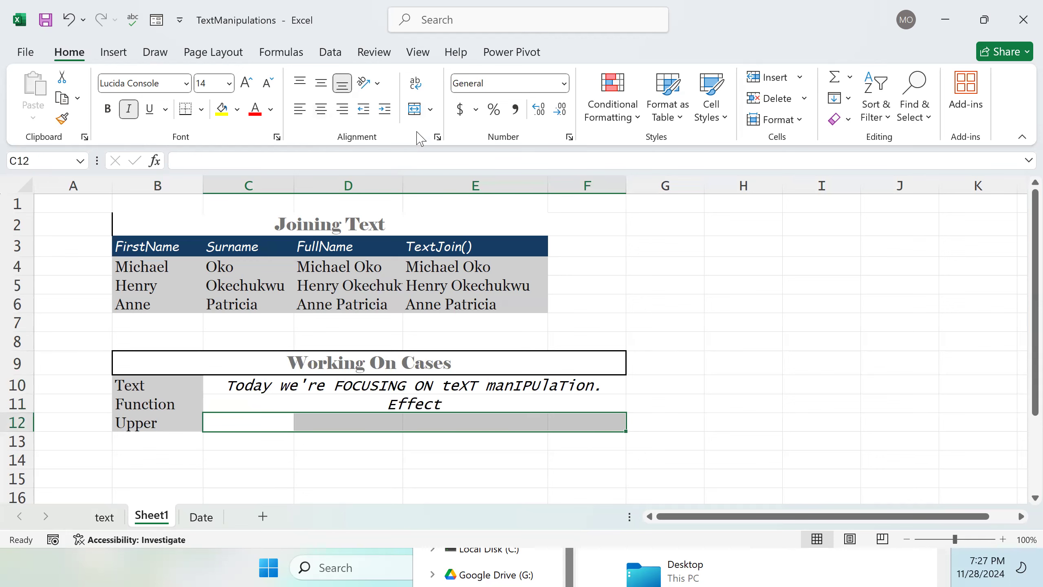
pyautogui.click(417, 112)
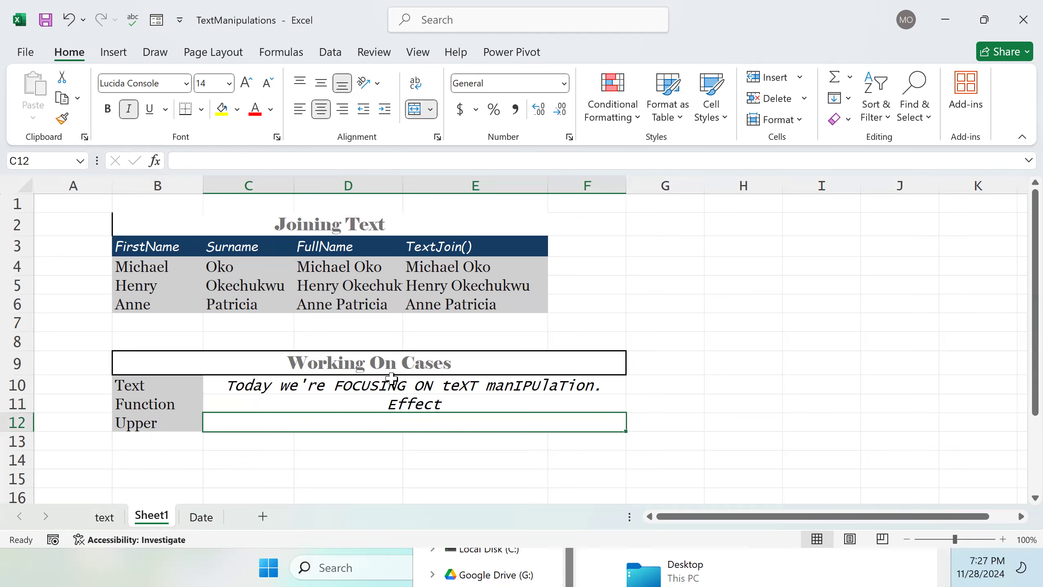
# Step: Enter the formula =UPPER(C10) in C12 to convert the sample sentence to capitals
pyautogui.doubleClick(259, 424)
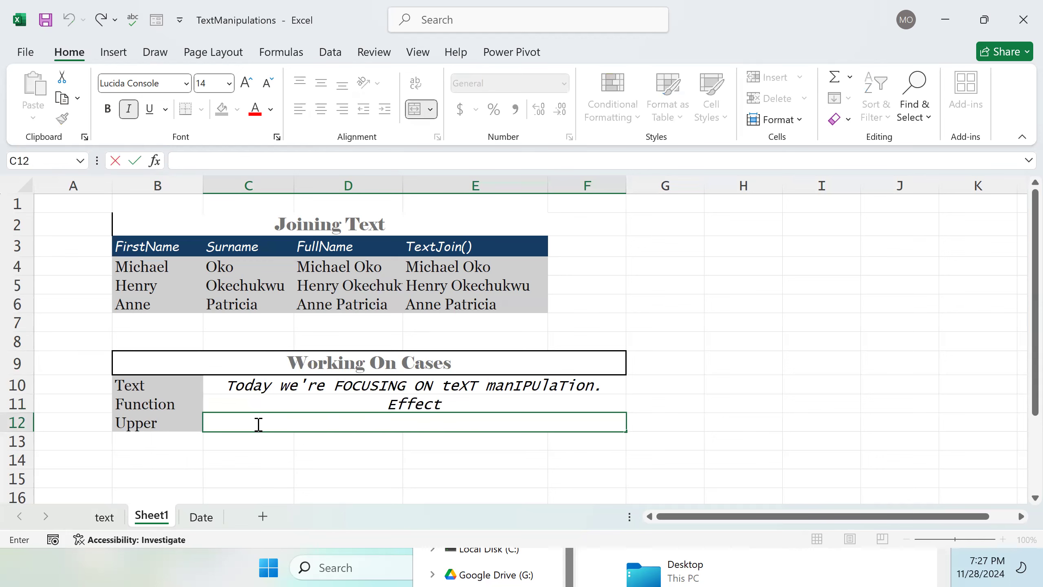
pyautogui.write('=')
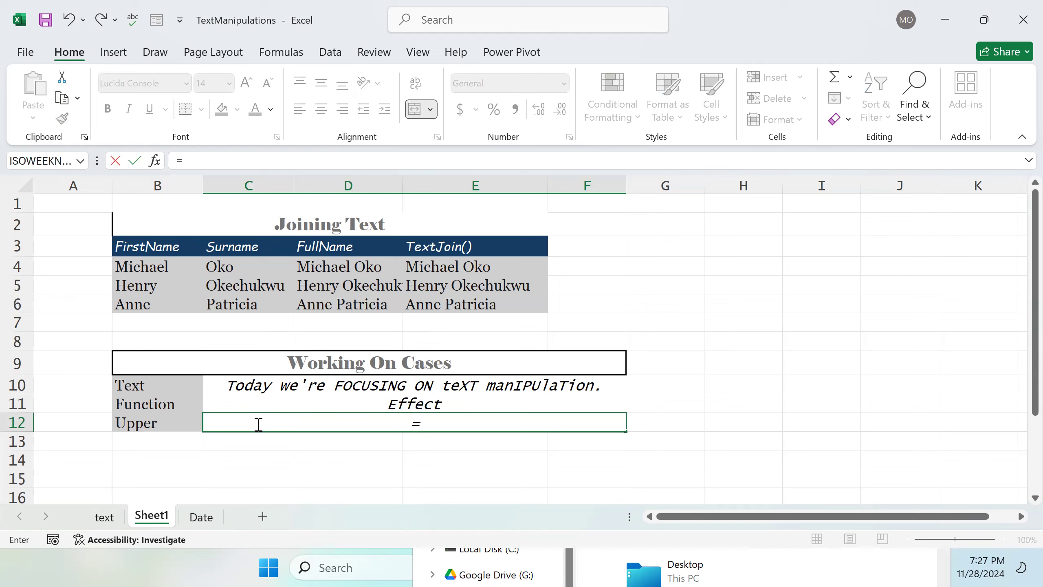
pyautogui.write('Up')
pyautogui.press('Tab')
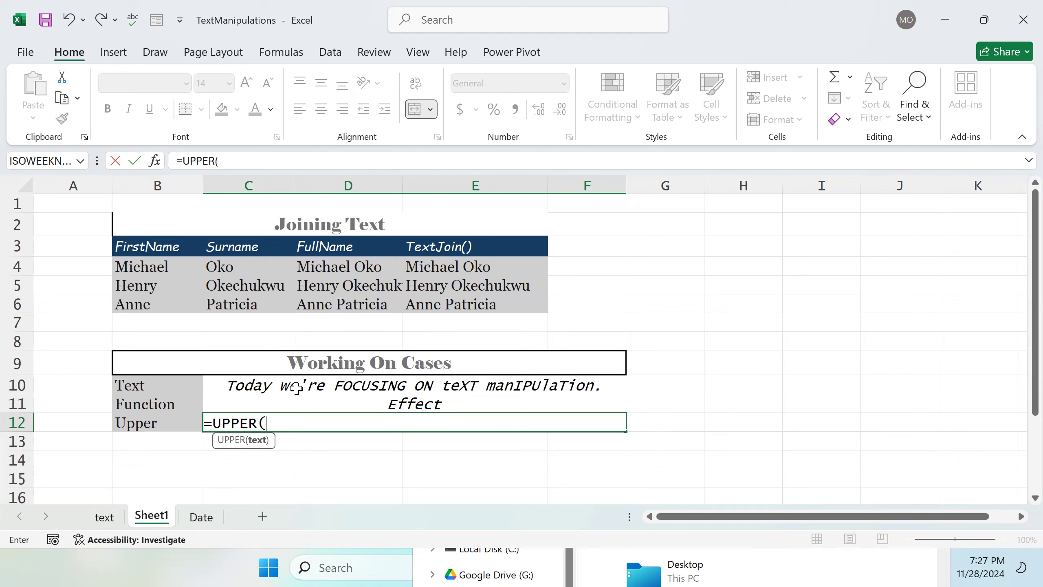
pyautogui.click(297, 388)
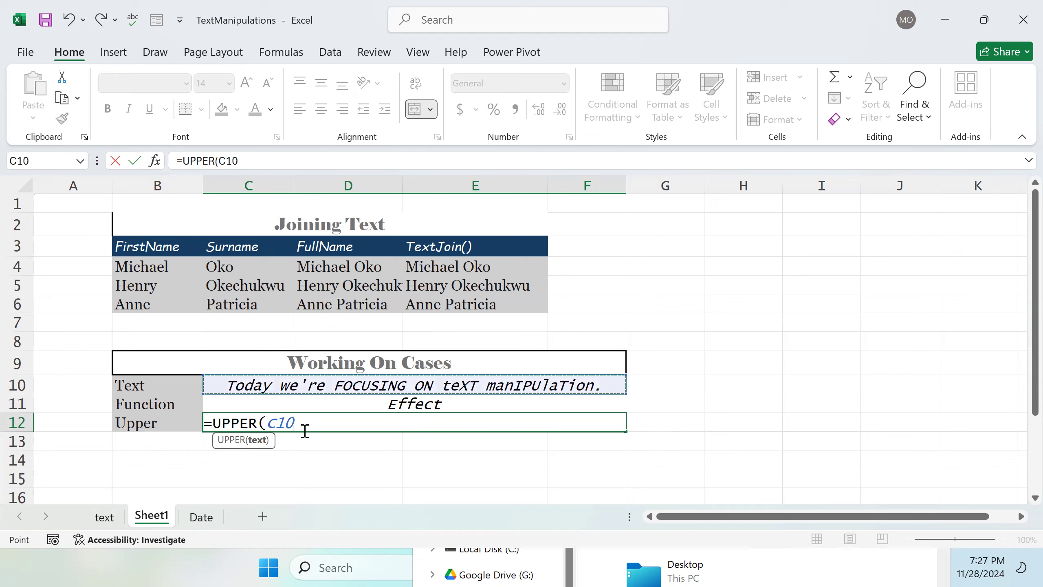
pyautogui.write(')')
pyautogui.press('Return')
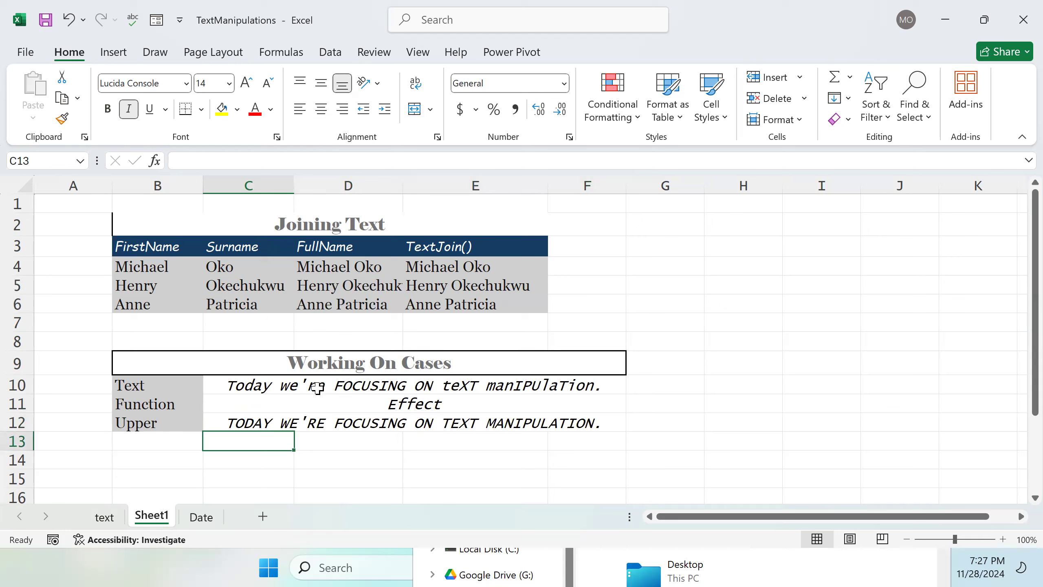
# Step: Label B13 as LoWER
pyautogui.doubleClick(166, 447)
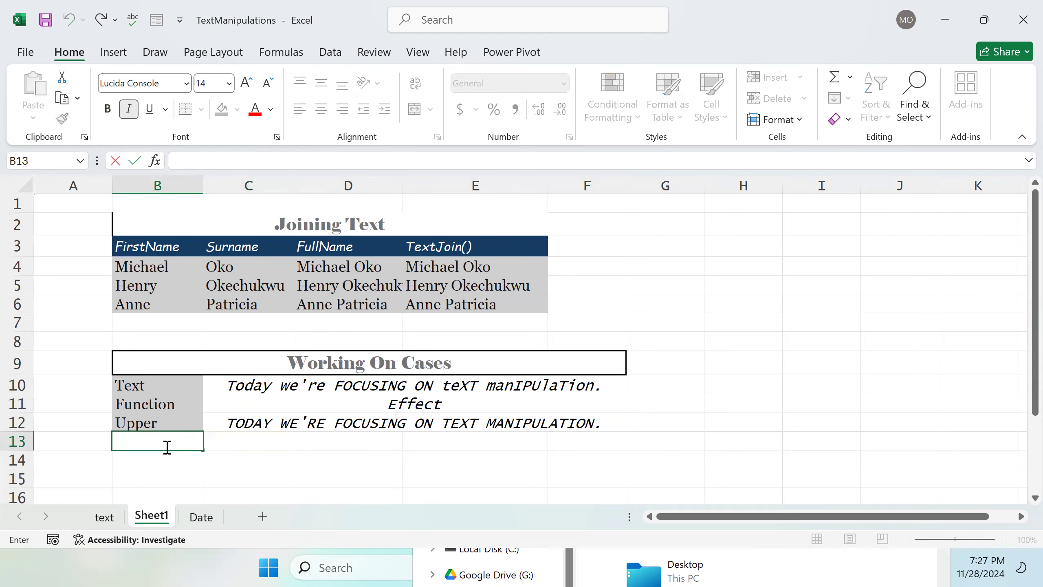
pyautogui.write('LoWER')
pyautogui.press('Tab')
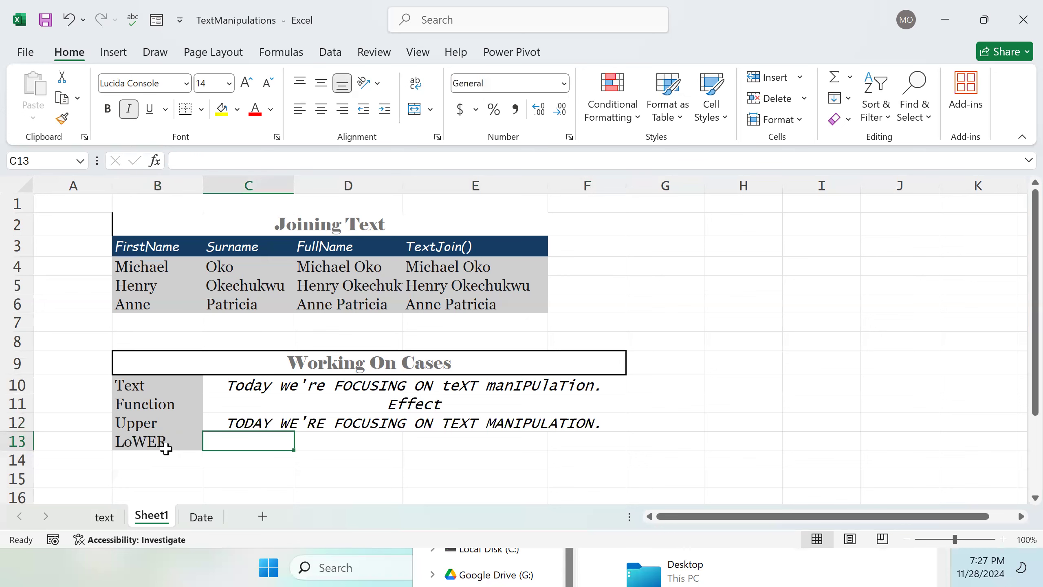
# Step: Merge and center C13:F13
pyautogui.moveTo(243, 443); pyautogui.dragTo(563, 442)
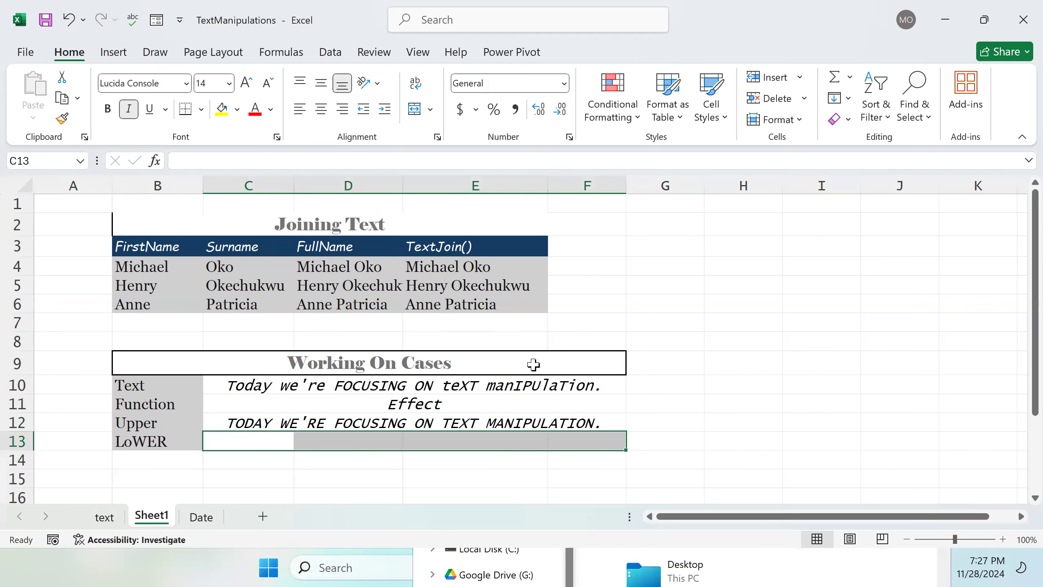
pyautogui.click(415, 109)
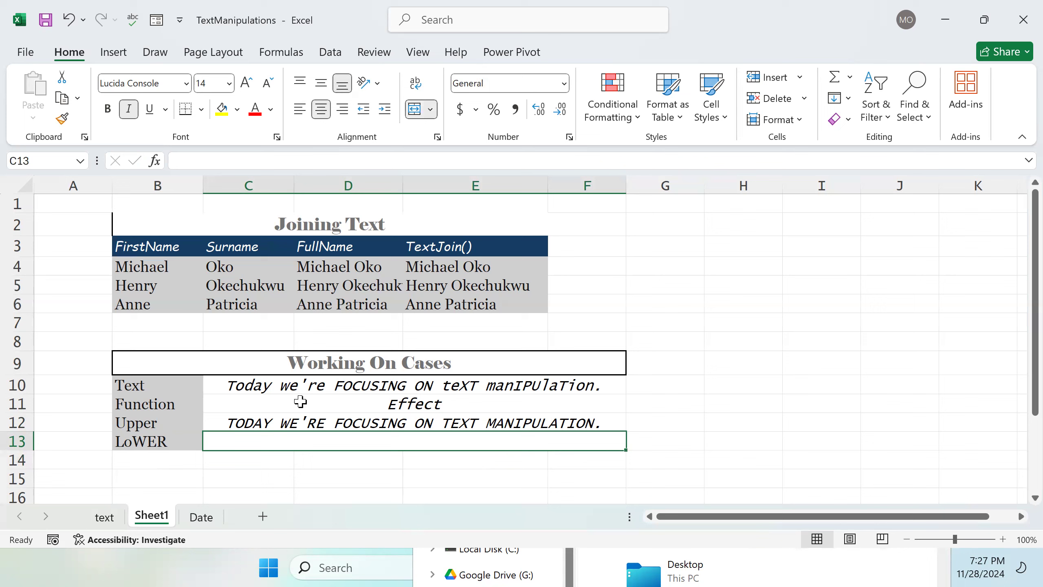
# Step: Enter the formula =LOWER(C10) in C13 to convert the sample sentence to lowercase
pyautogui.doubleClick(313, 439)
pyautogui.write('=')
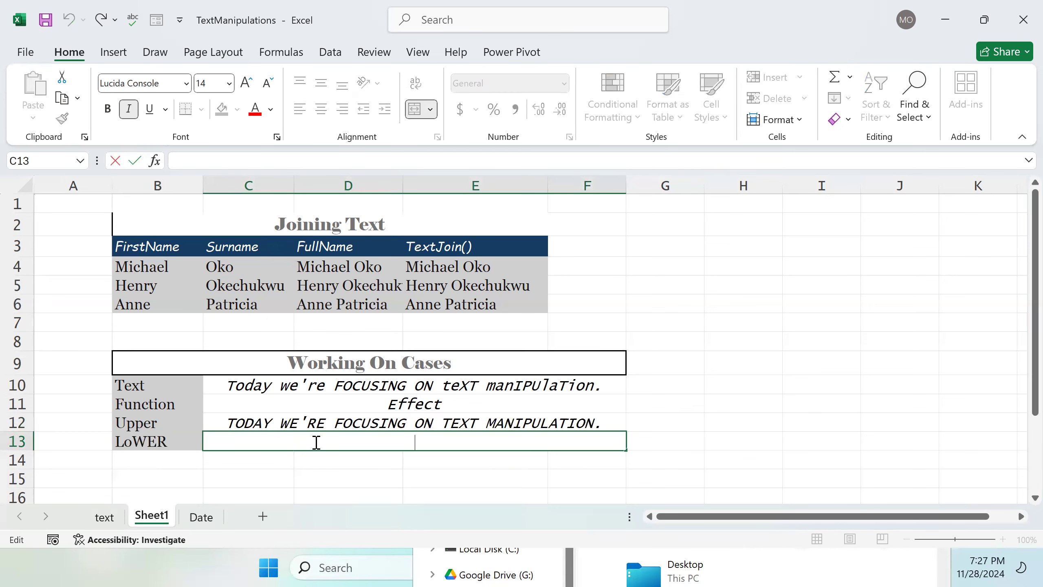
pyautogui.write('Lower')
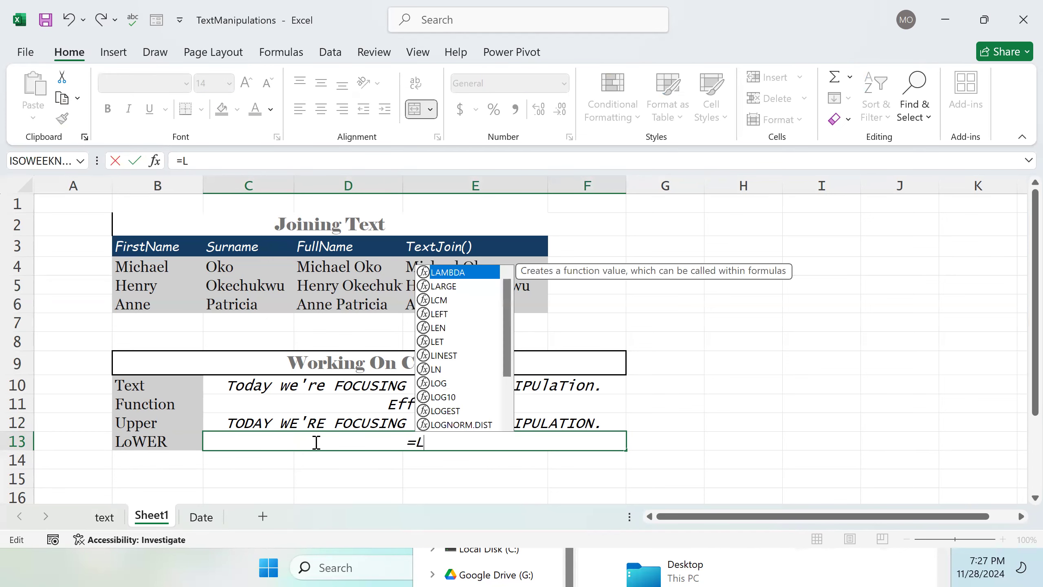
pyautogui.press('Tab')
pyautogui.write('9')
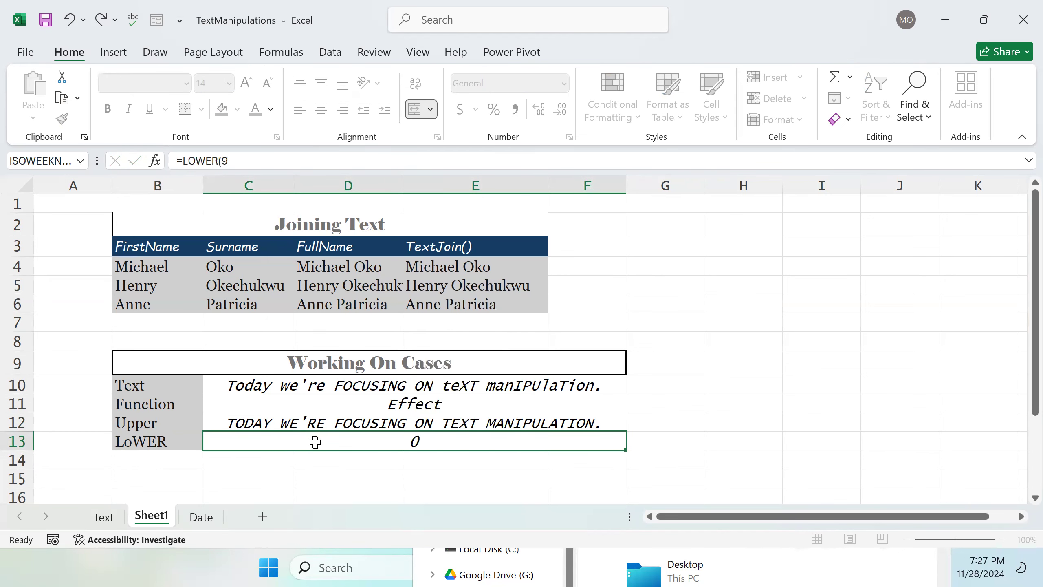
pyautogui.press('Tab')
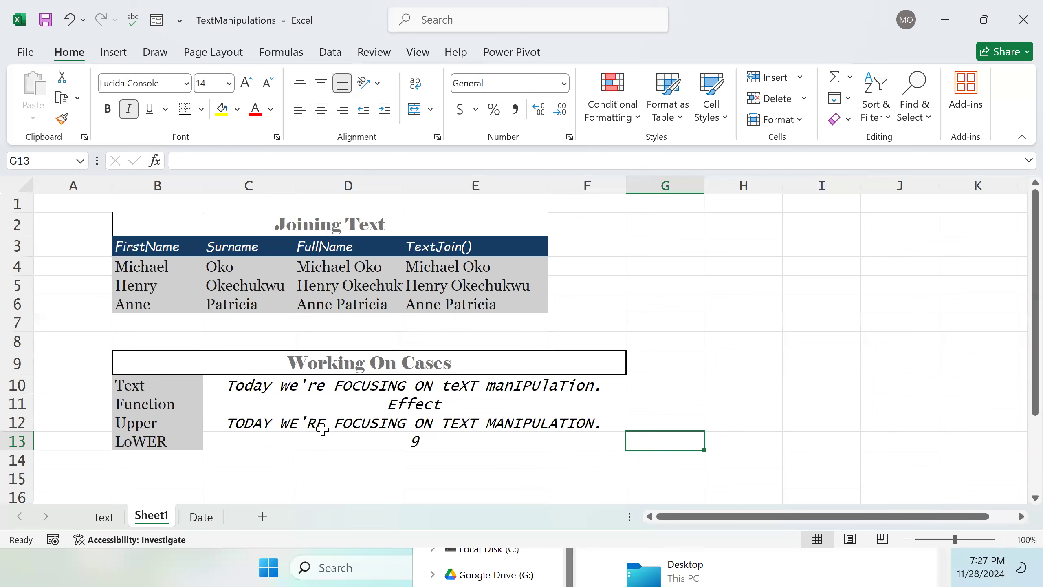
pyautogui.doubleClick(462, 441)
pyautogui.press('BackSpace')
pyautogui.press('BackSpace')
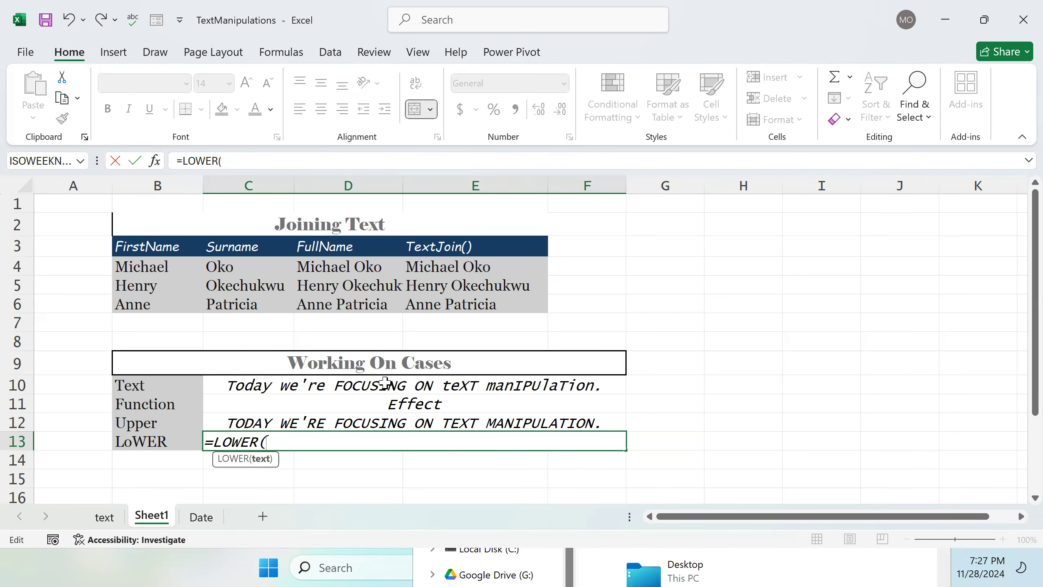
pyautogui.click(390, 386)
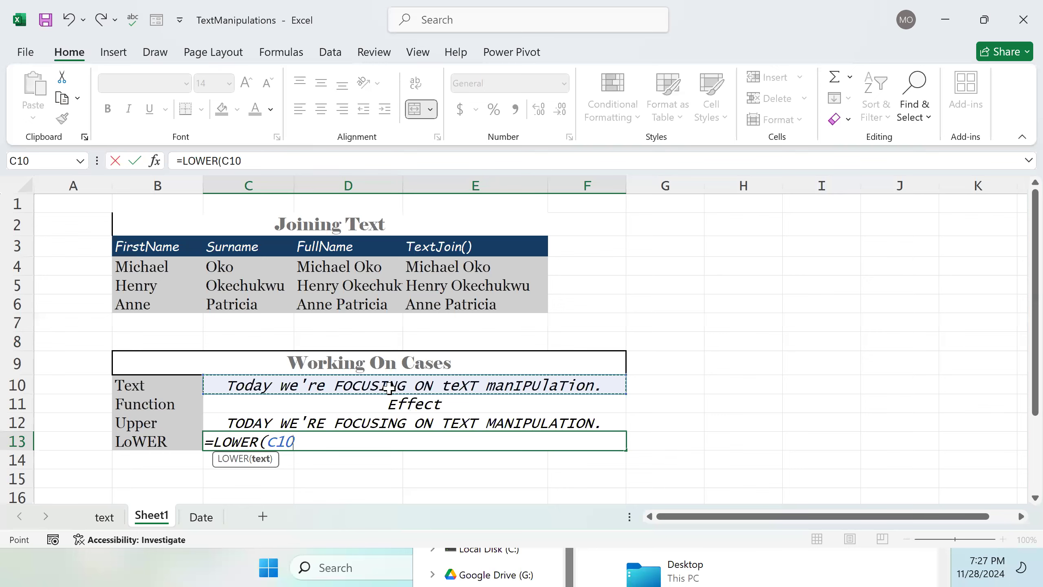
pyautogui.write(')')
pyautogui.press('Return')
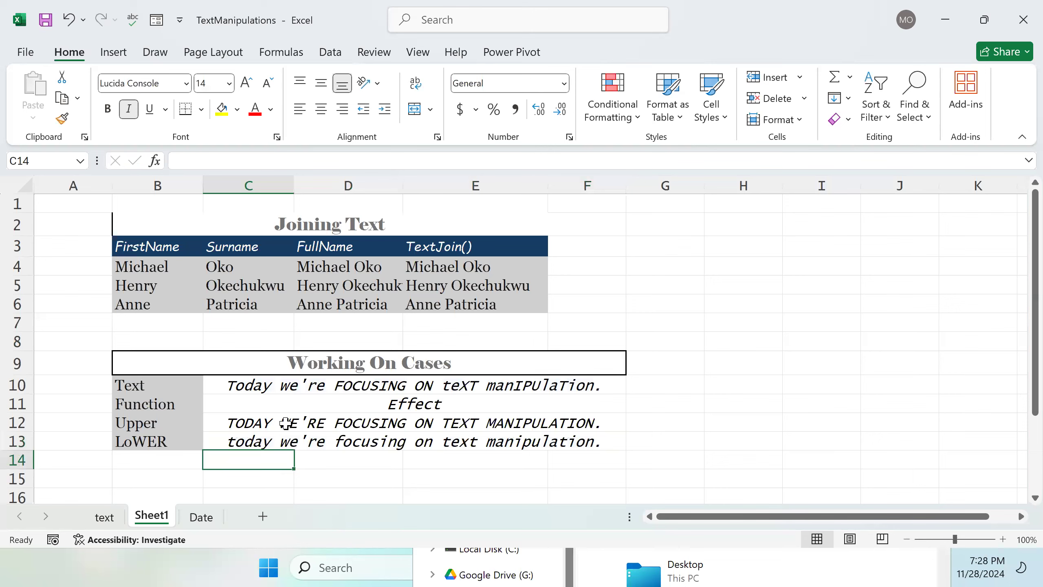
# Step: Apply the custom HeadingCu... cell style to the Function and Effect header in B11:C11
pyautogui.moveTo(131, 407); pyautogui.dragTo(361, 402)
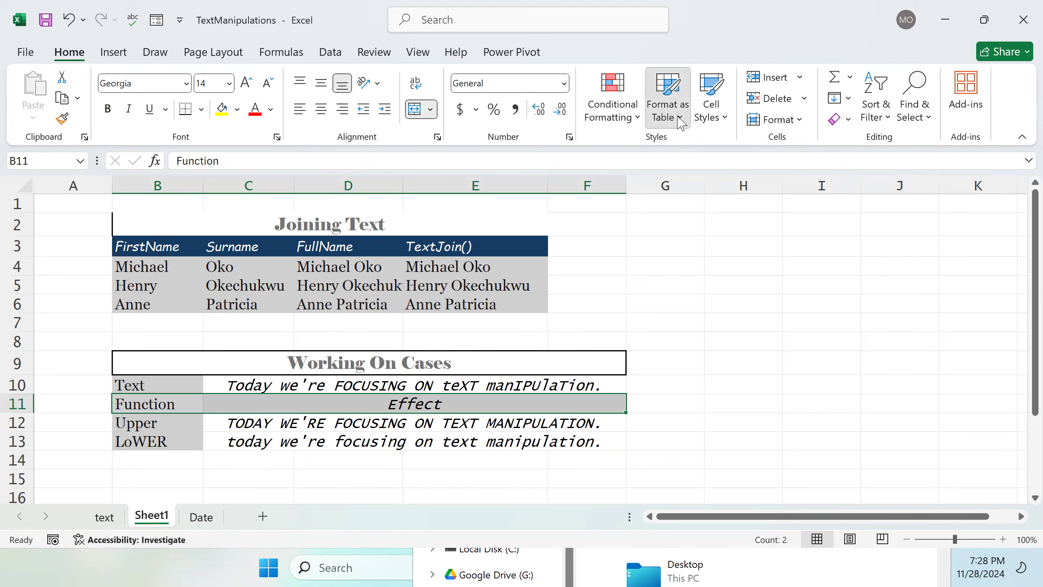
pyautogui.click(683, 120)
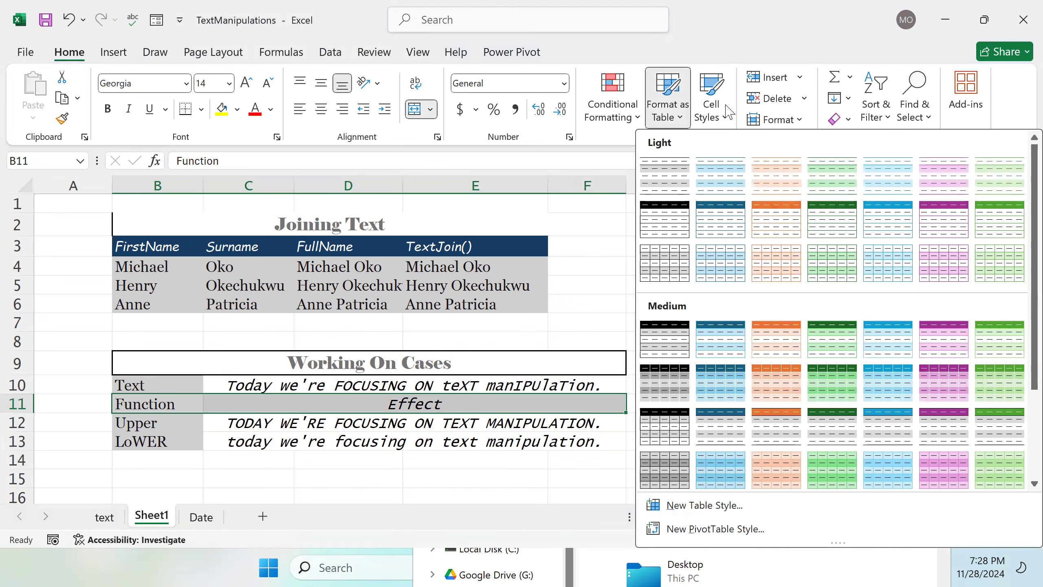
pyautogui.click(728, 114)
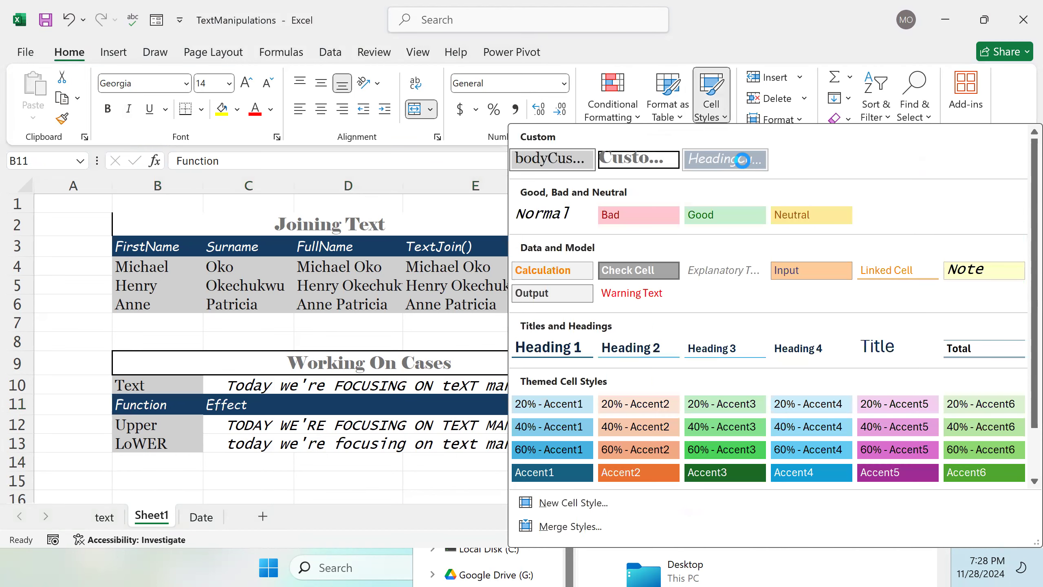
pyautogui.click(742, 159)
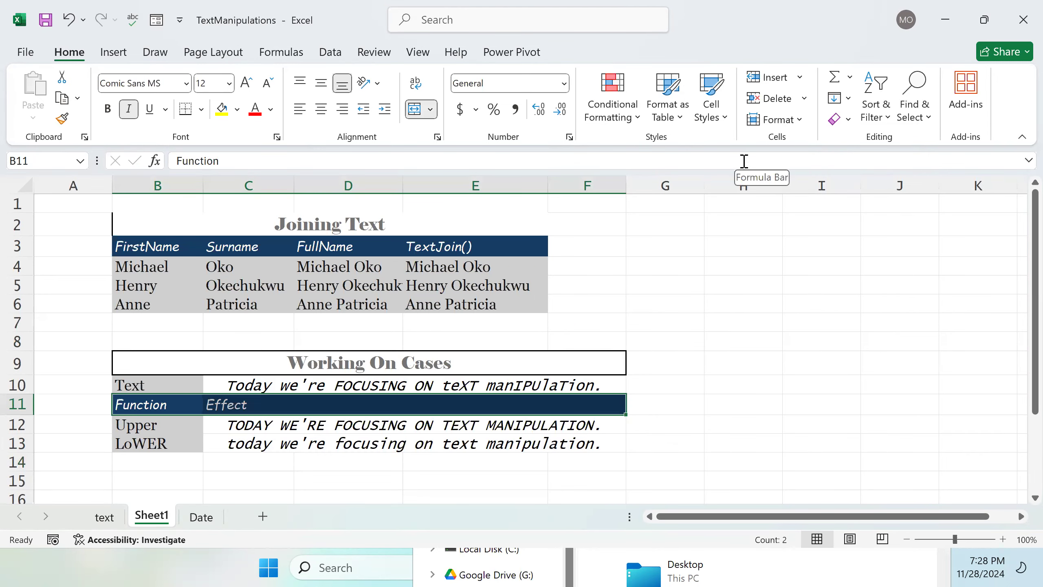
pyautogui.scroll(-1, 426, 405)
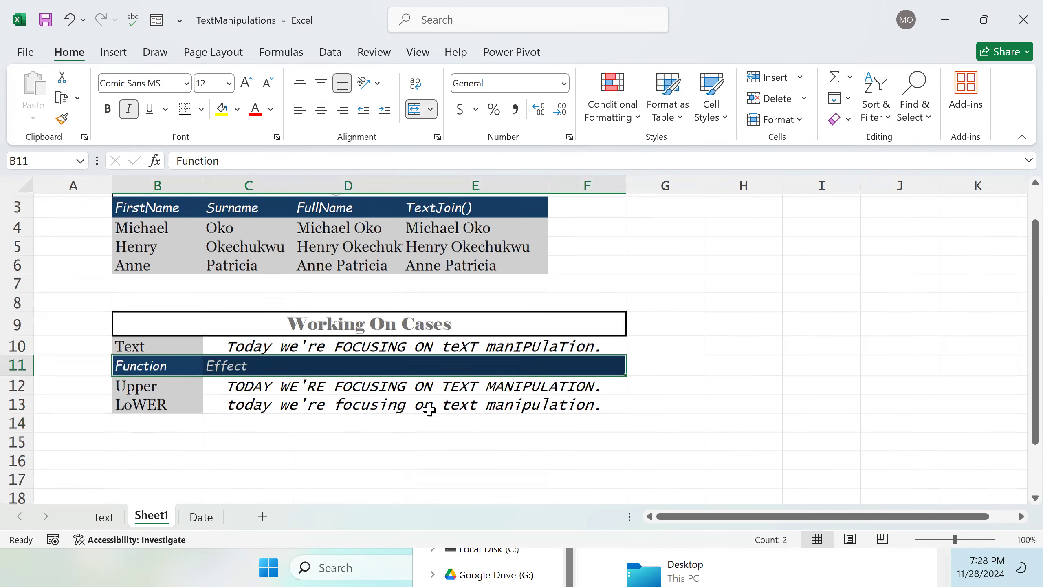
pyautogui.click(406, 418)
pyautogui.doubleClick(151, 405)
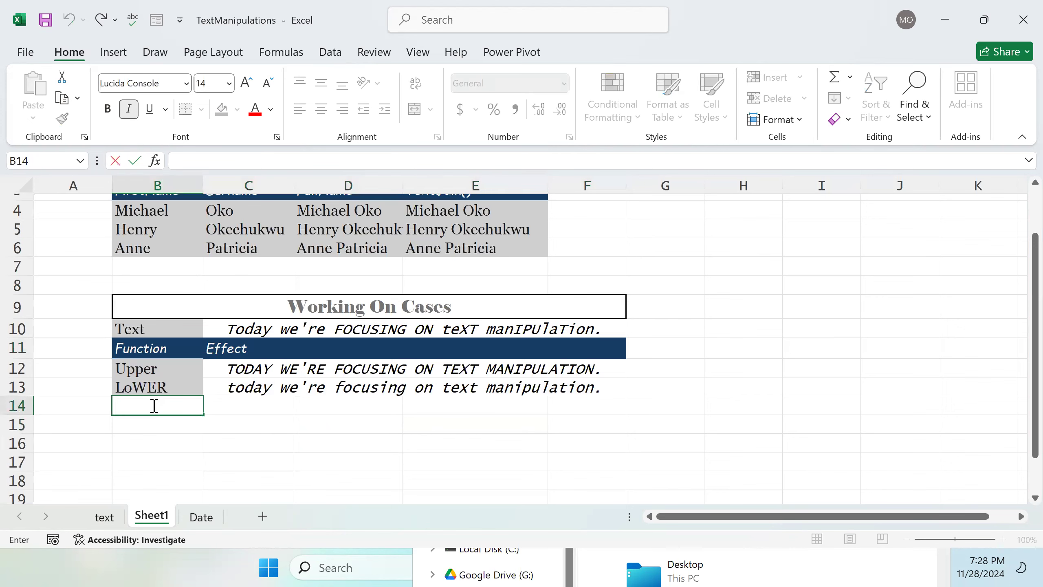
pyautogui.click(154, 406)
pyautogui.click(411, 392)
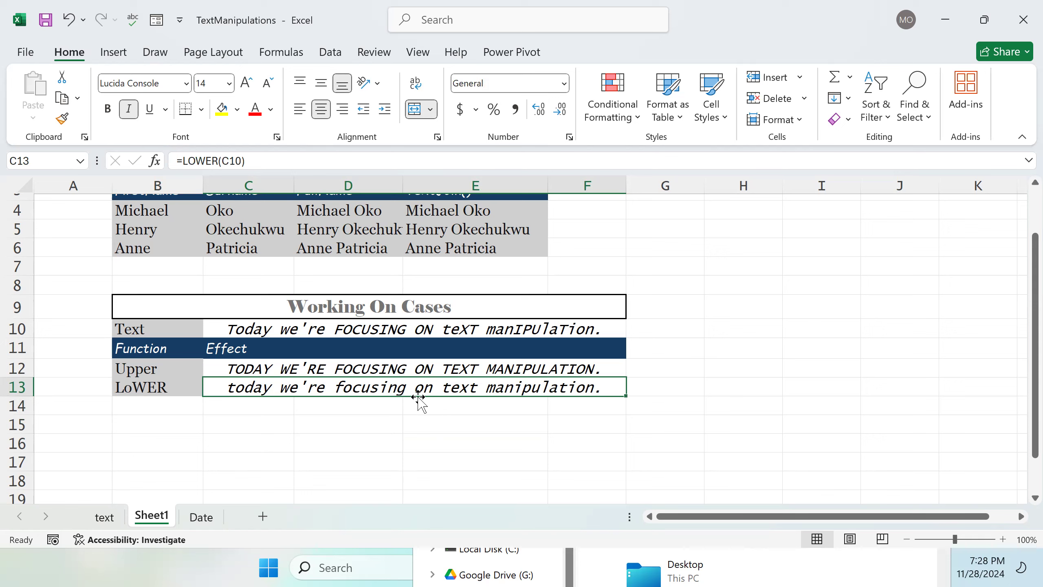
pyautogui.press('Up')
pyautogui.moveTo(144, 410); pyautogui.dragTo(134, 421)
pyautogui.click(164, 408)
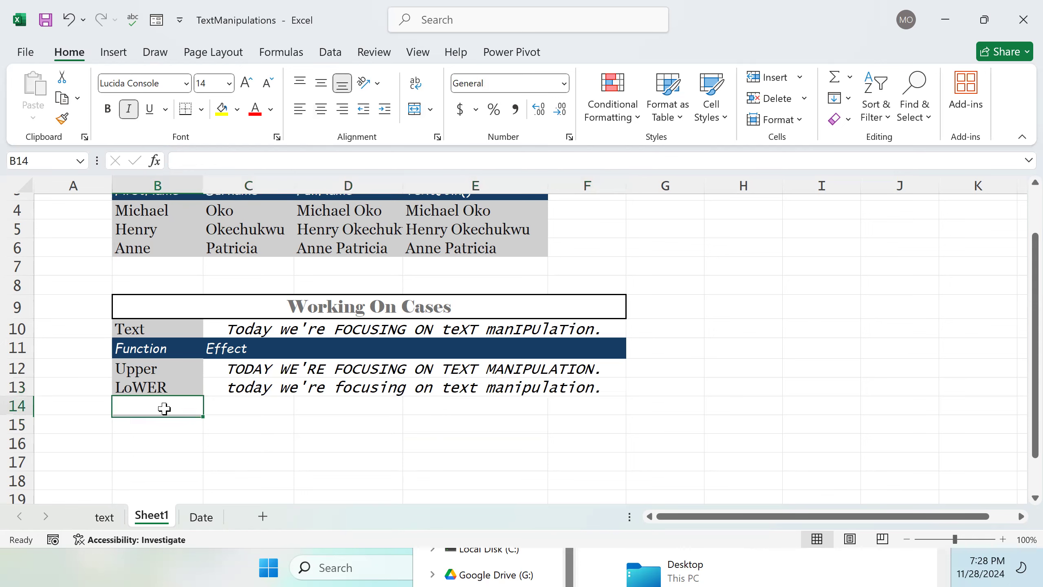
# Step: Label B14 as PROPER
pyautogui.doubleClick(164, 409)
pyautogui.write('Proper')
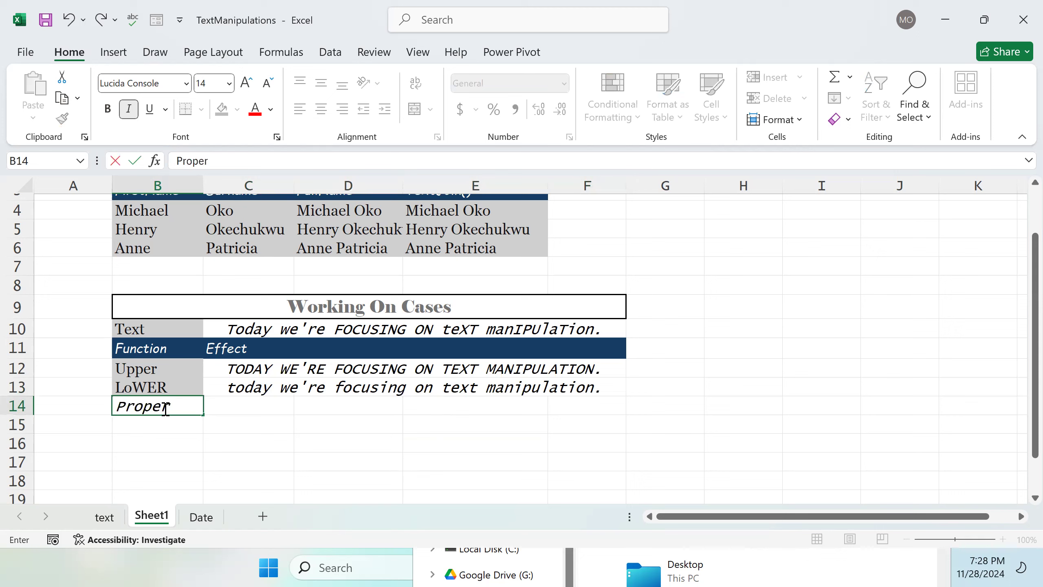
pyautogui.press('BackSpace')
pyautogui.press('BackSpace')
pyautogui.press('BackSpace')
pyautogui.press('BackSpace')
pyautogui.press('BackSpace')
pyautogui.press('BackSpace')
pyautogui.write('Pro')
pyautogui.press('BackSpace')
pyautogui.press('BackSpace')
pyautogui.write('ROPER')
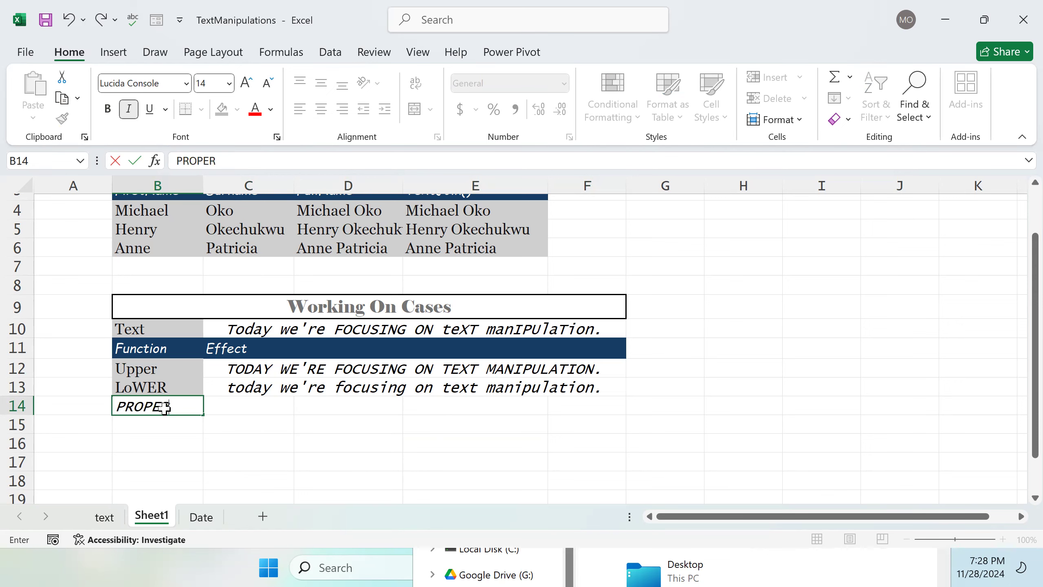
pyautogui.press('Tab')
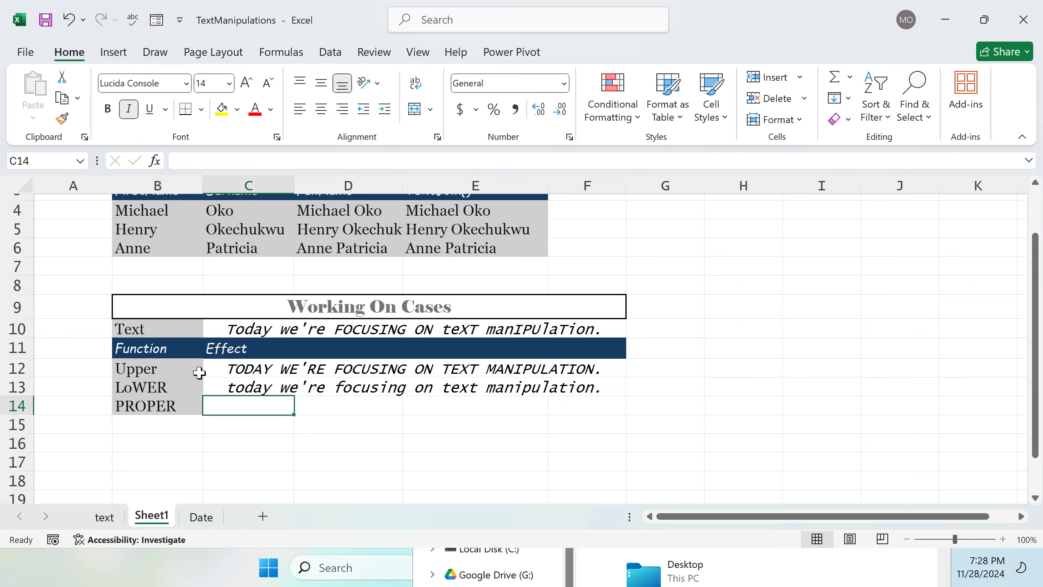
# Step: Merge and center C14:F14
pyautogui.moveTo(235, 406); pyautogui.dragTo(567, 406)
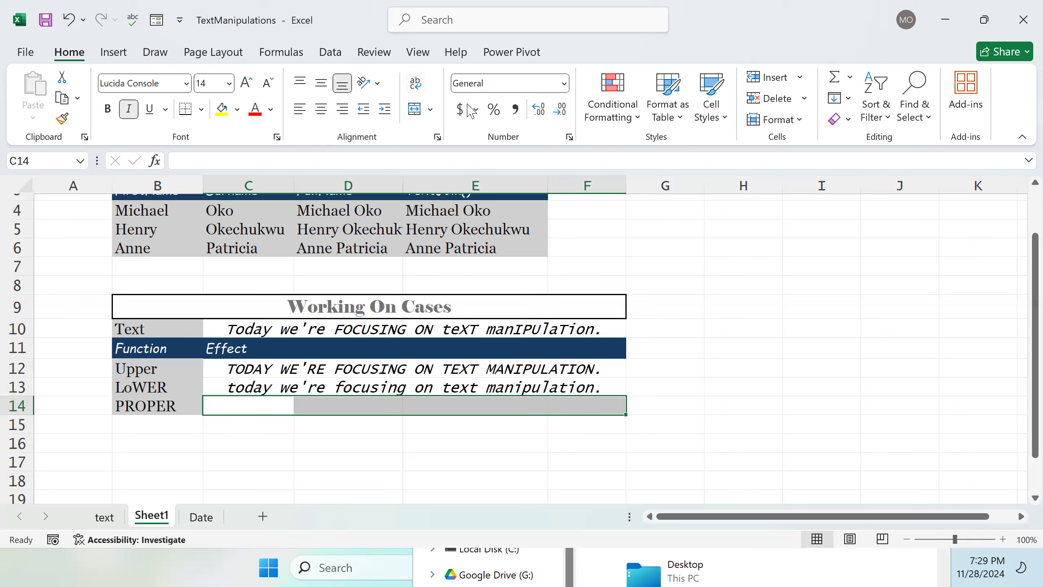
pyautogui.click(415, 110)
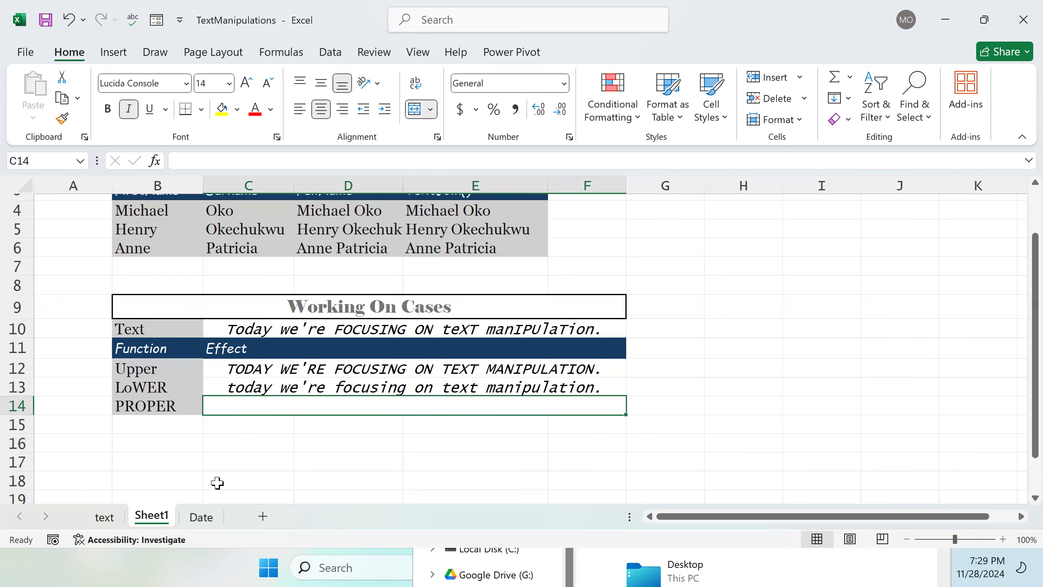
# Step: Enter the formula =UPPER(C10) in C14 referencing the sample sentence
pyautogui.doubleClick(249, 409)
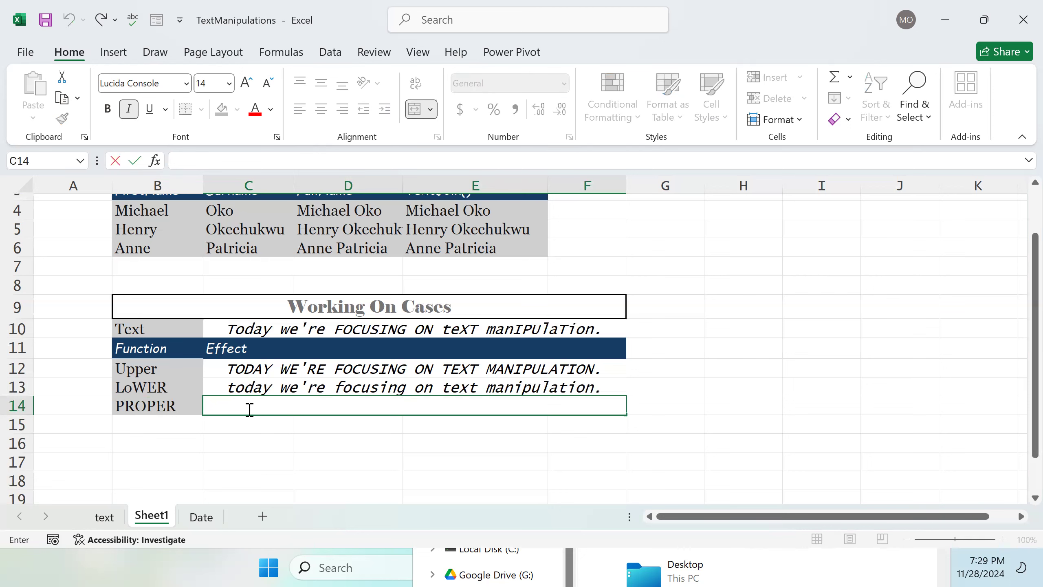
pyautogui.write('UPPER(')
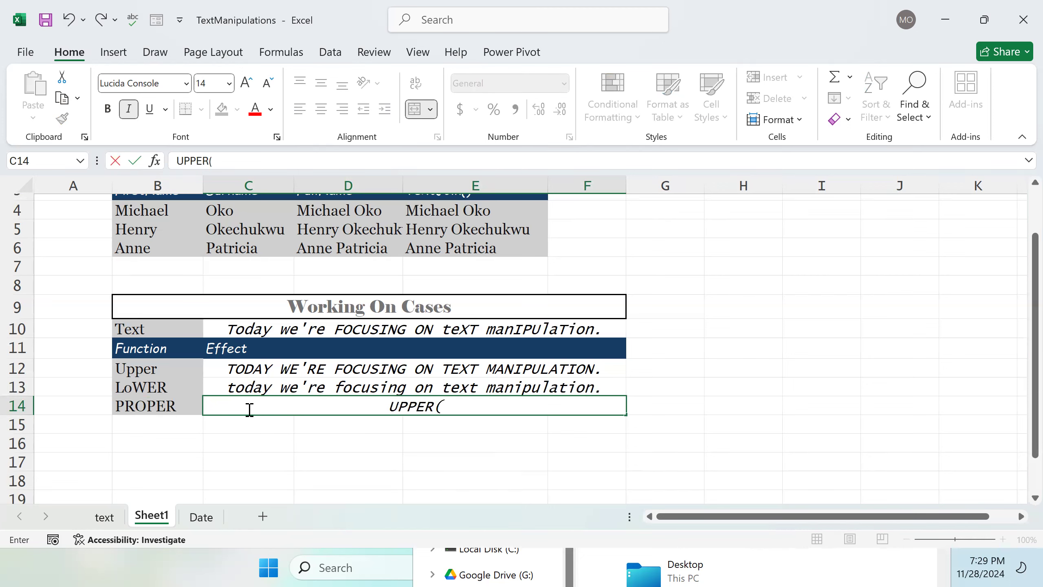
pyautogui.doubleClick(298, 333)
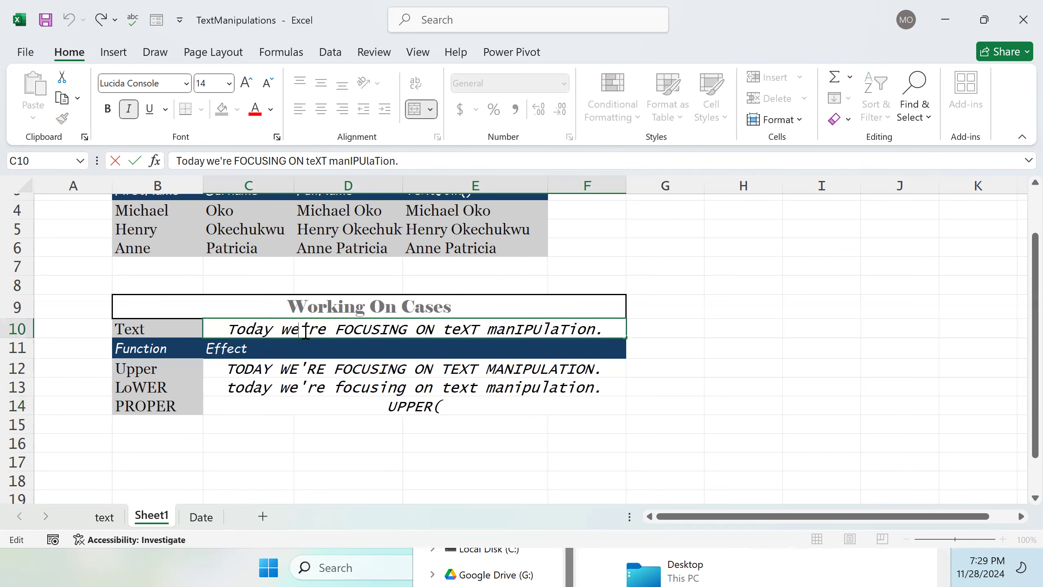
pyautogui.click(388, 405)
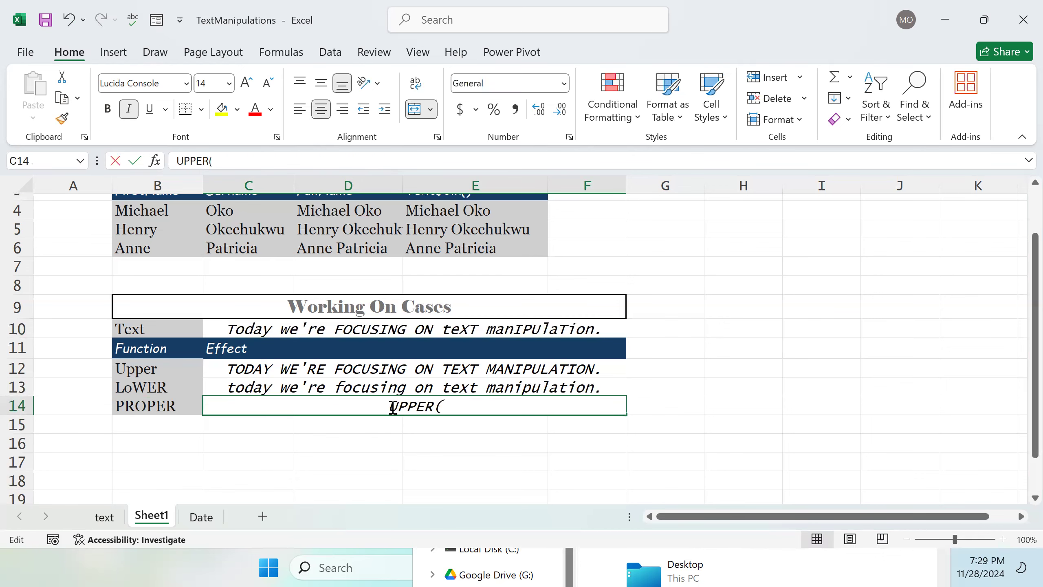
pyautogui.doubleClick(392, 407)
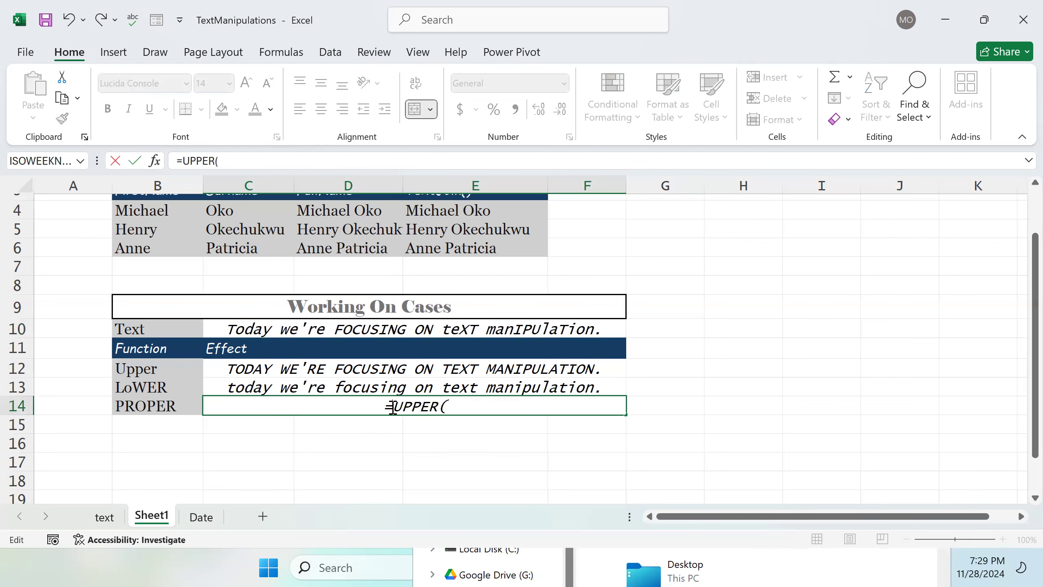
pyautogui.click(461, 405)
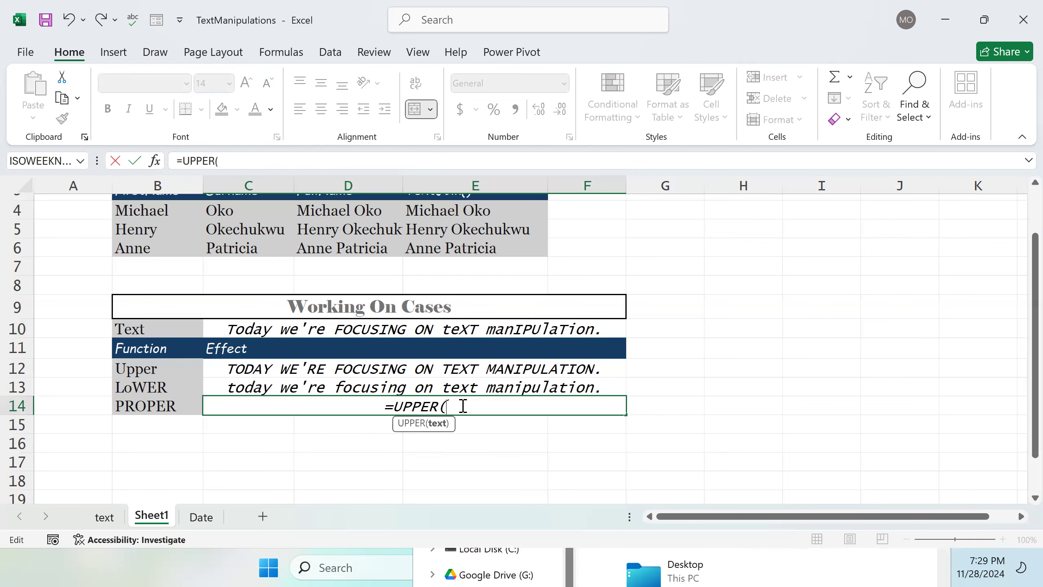
pyautogui.click(282, 333)
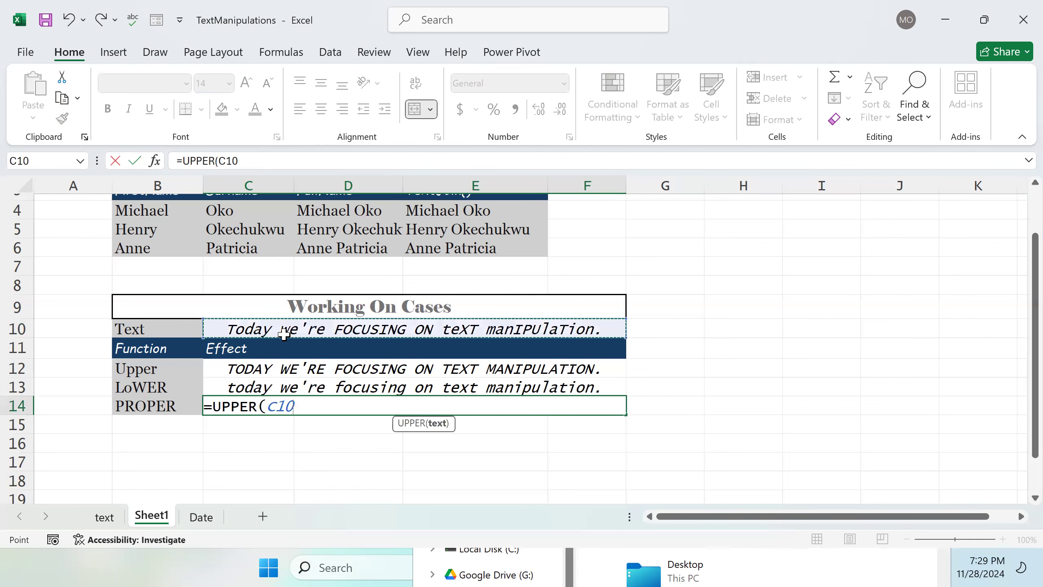
pyautogui.click(341, 408)
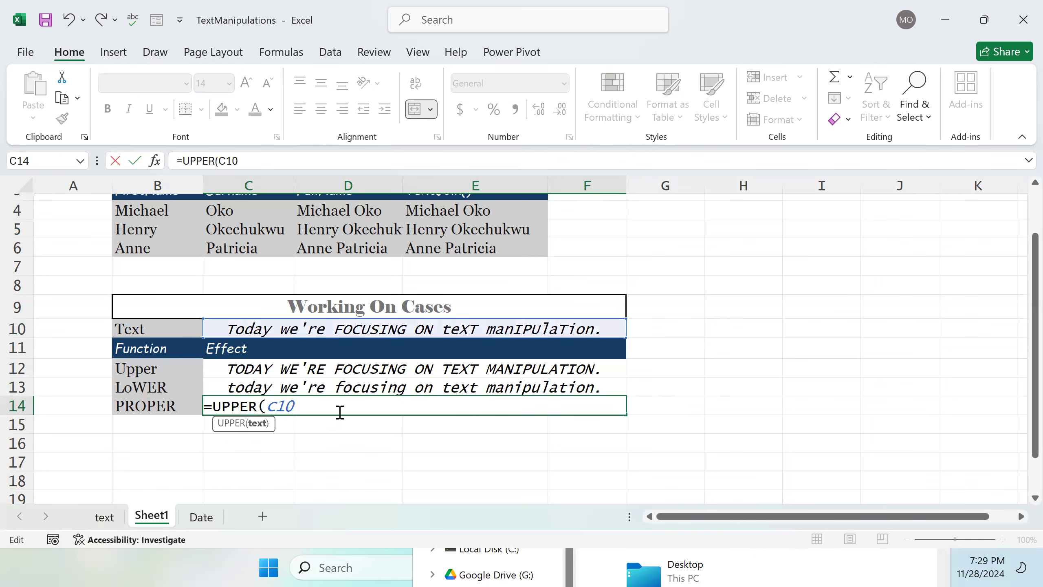
pyautogui.write(')')
pyautogui.press('Return')
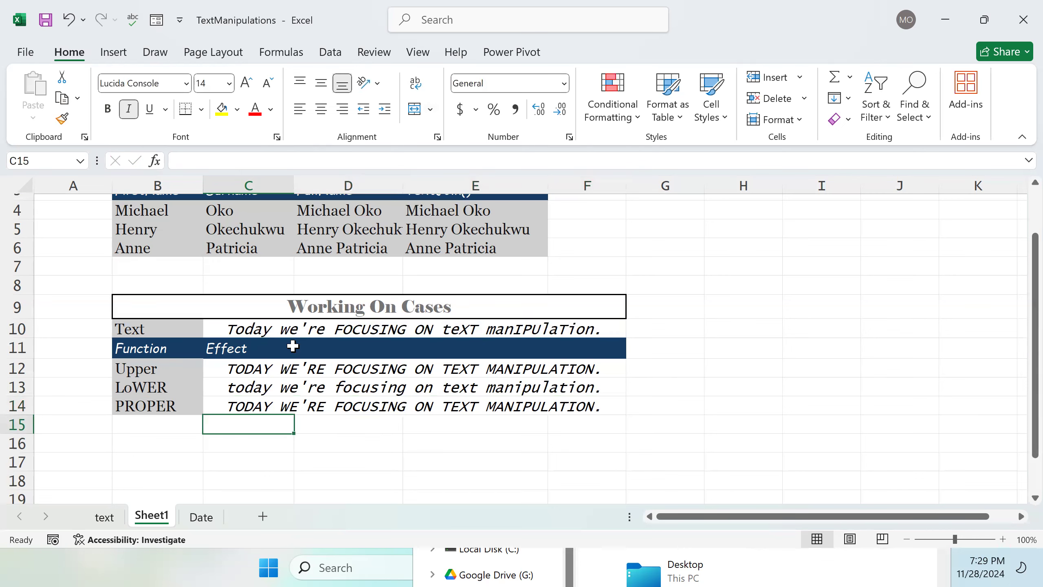
# Step: Edit the C14 formula to use PROPER instead, making it =PROPER(C10)
pyautogui.doubleClick(380, 409)
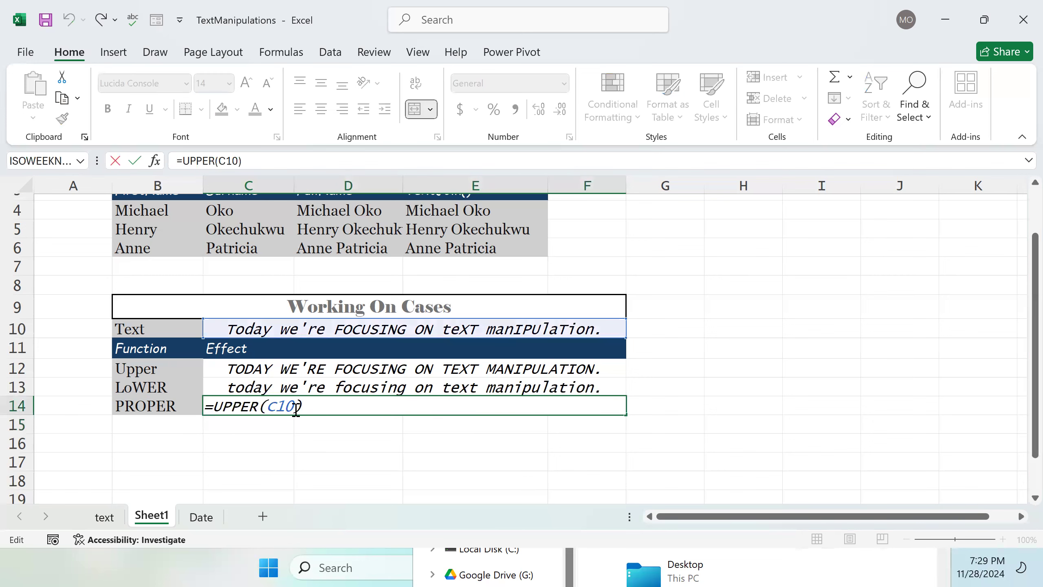
pyautogui.click(263, 407)
pyautogui.press('BackSpace')
pyautogui.press('BackSpace')
pyautogui.press('BackSpace')
pyautogui.press('BackSpace')
pyautogui.press('BackSpace')
pyautogui.write('Prop')
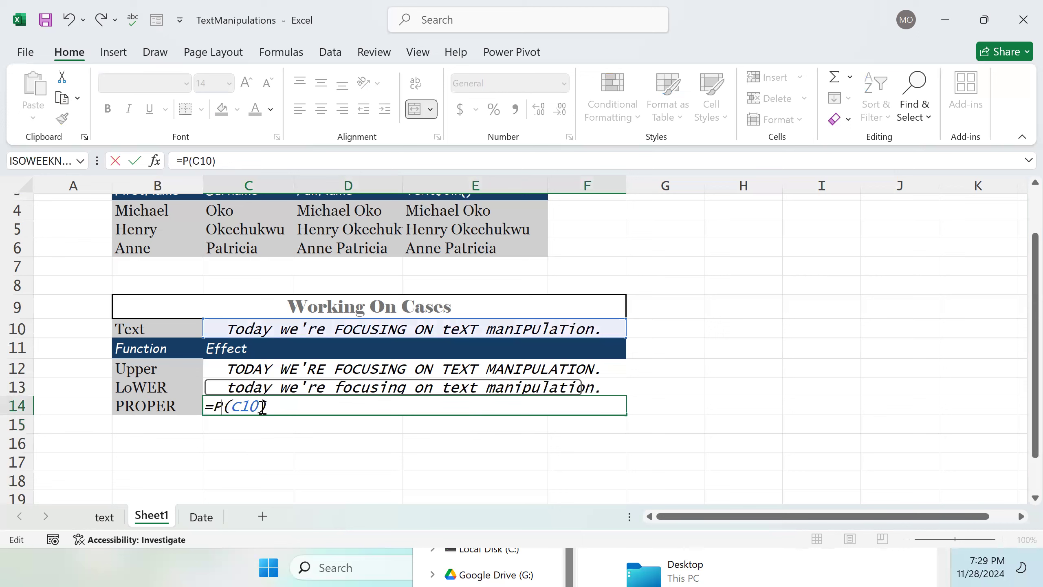
pyautogui.write('e')
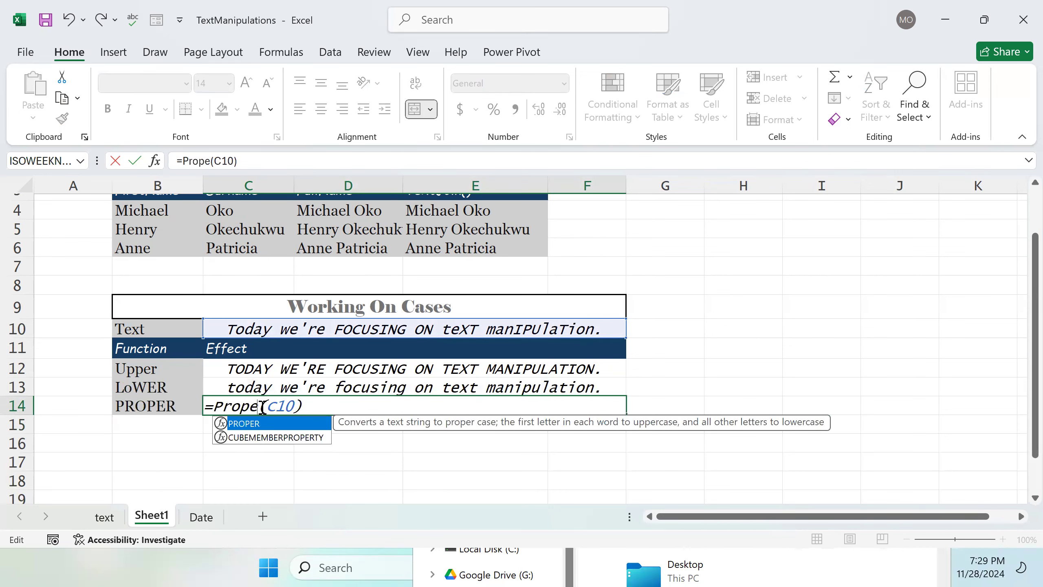
pyautogui.press('Tab')
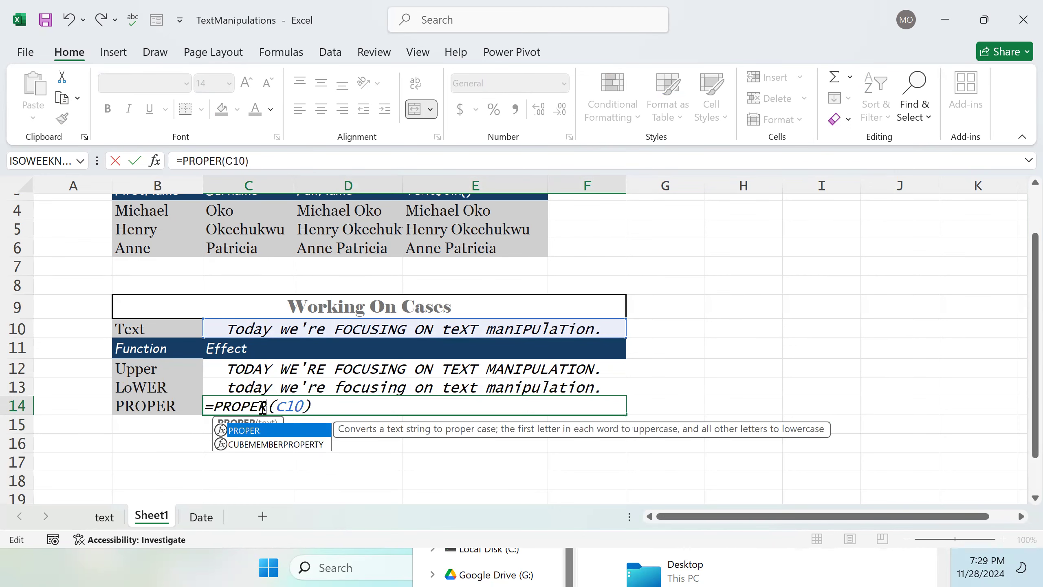
pyautogui.press('Return')
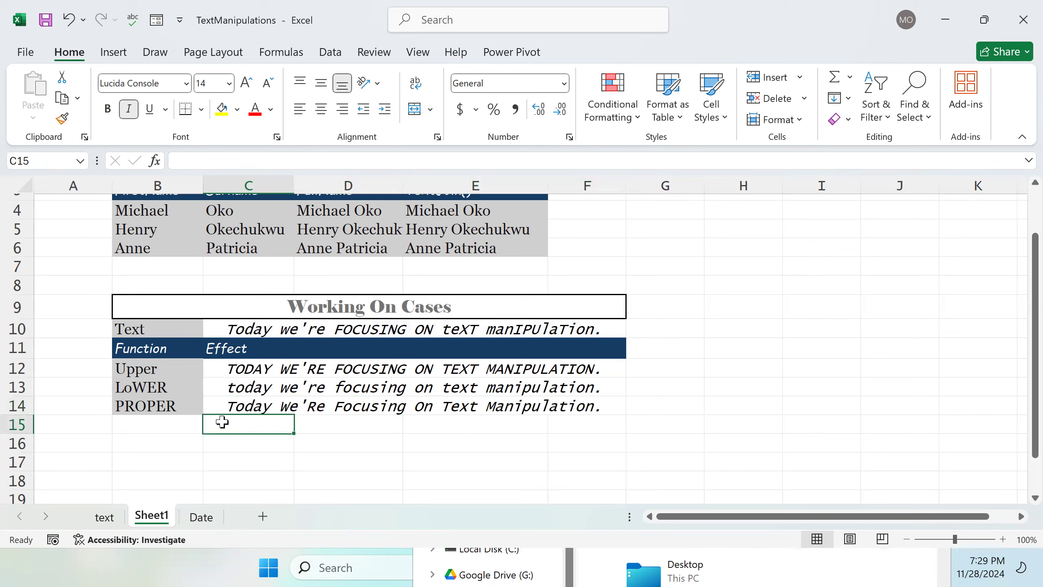
# Step: Correct the B13 label to LOWER
pyautogui.doubleClick(134, 387)
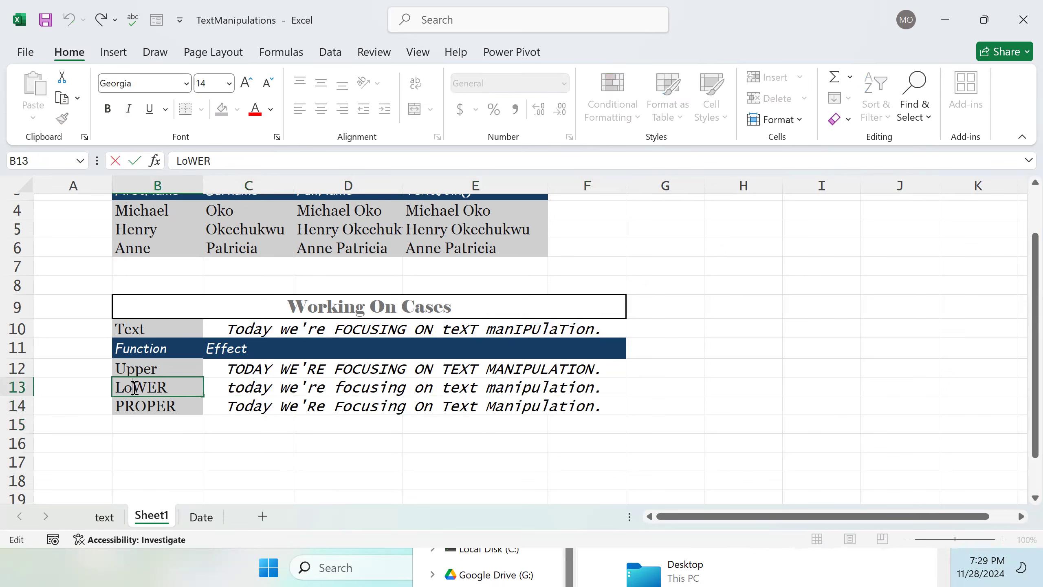
pyautogui.press('BackSpace')
pyautogui.write('O')
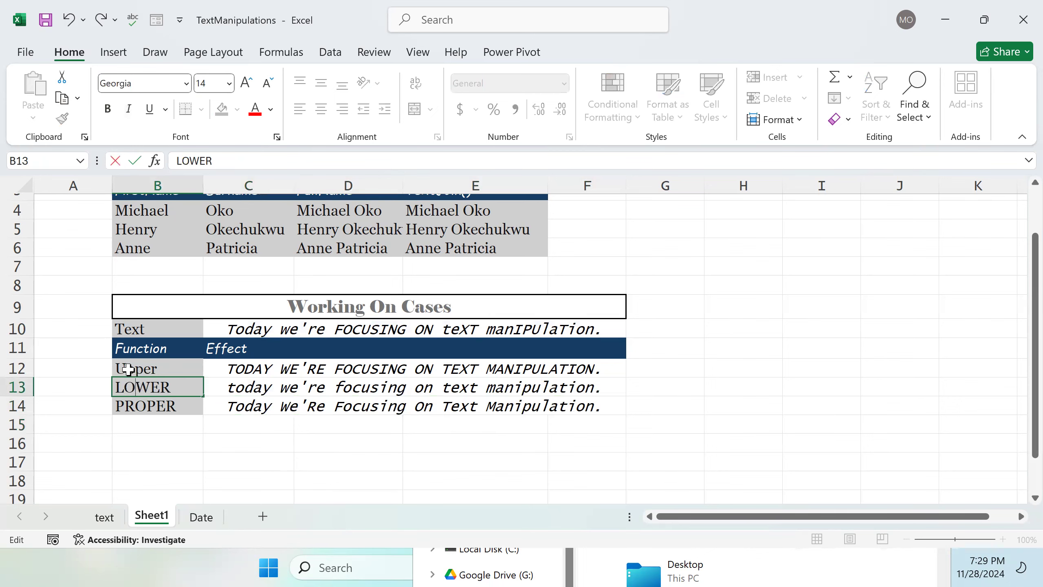
pyautogui.click(166, 431)
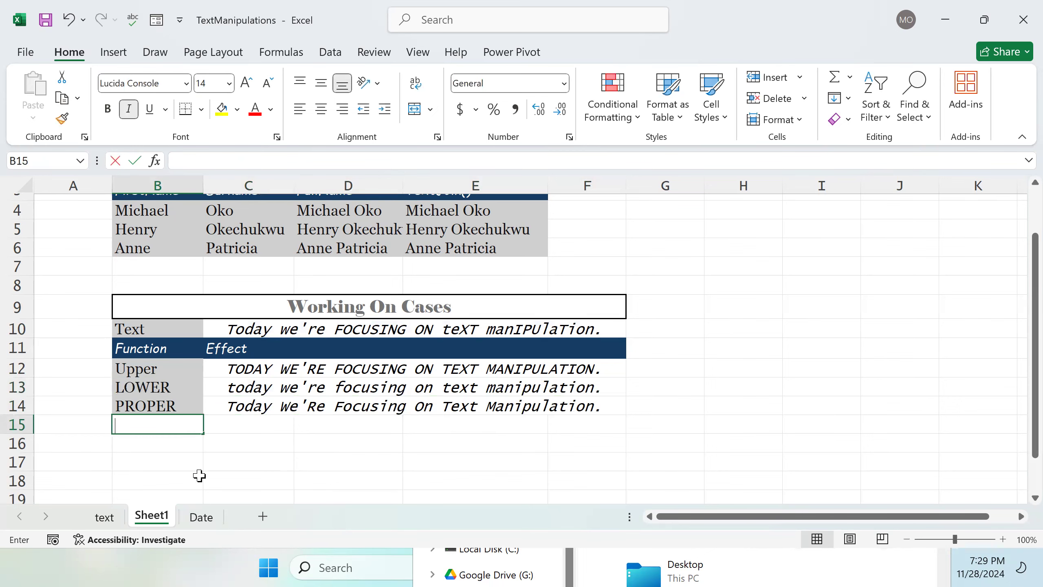
# Step: Consult the text sheet's case table, then label B15 as LEFT
pyautogui.click(107, 519)
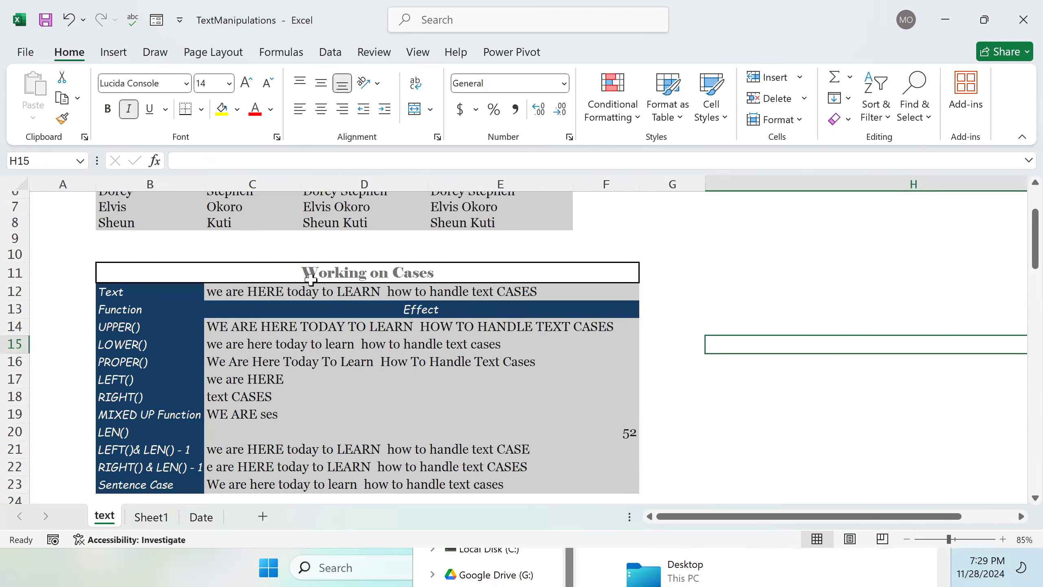
pyautogui.click(149, 518)
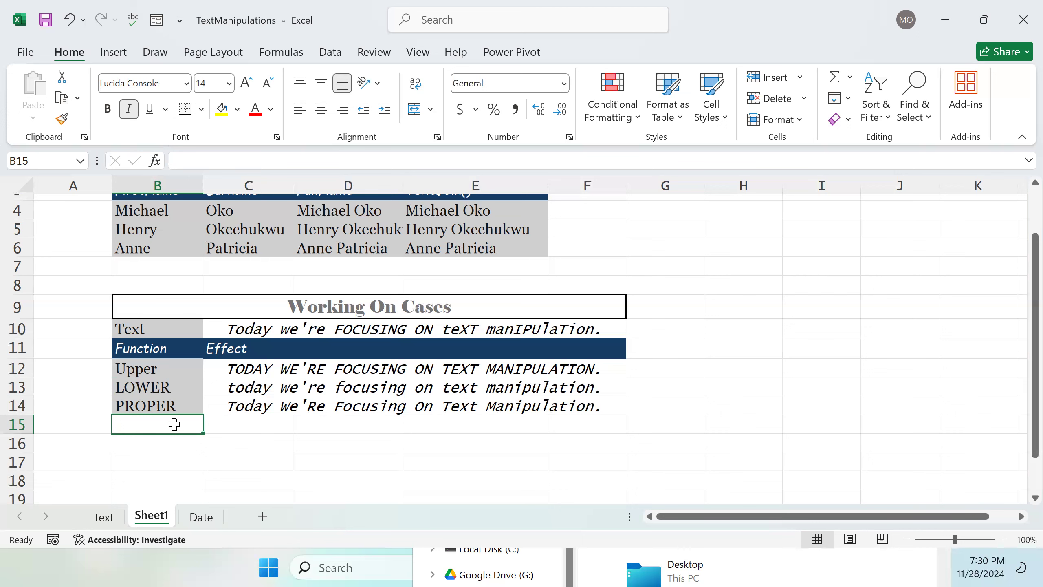
pyautogui.write('P')
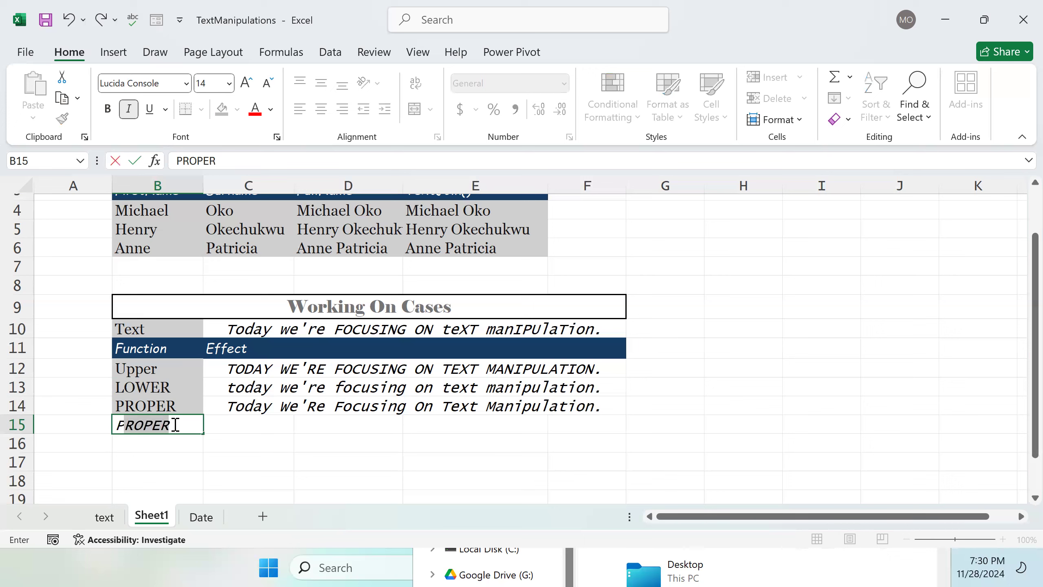
pyautogui.press('BackSpace')
pyautogui.press('BackSpace')
pyautogui.write('Le')
pyautogui.press('BackSpace')
pyautogui.write('EFT')
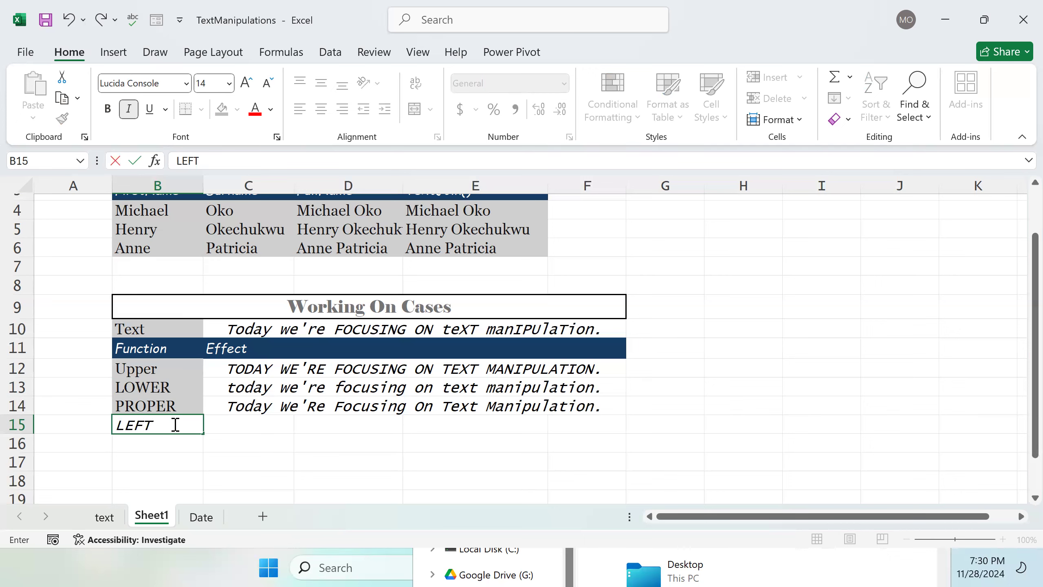
pyautogui.press('Tab')
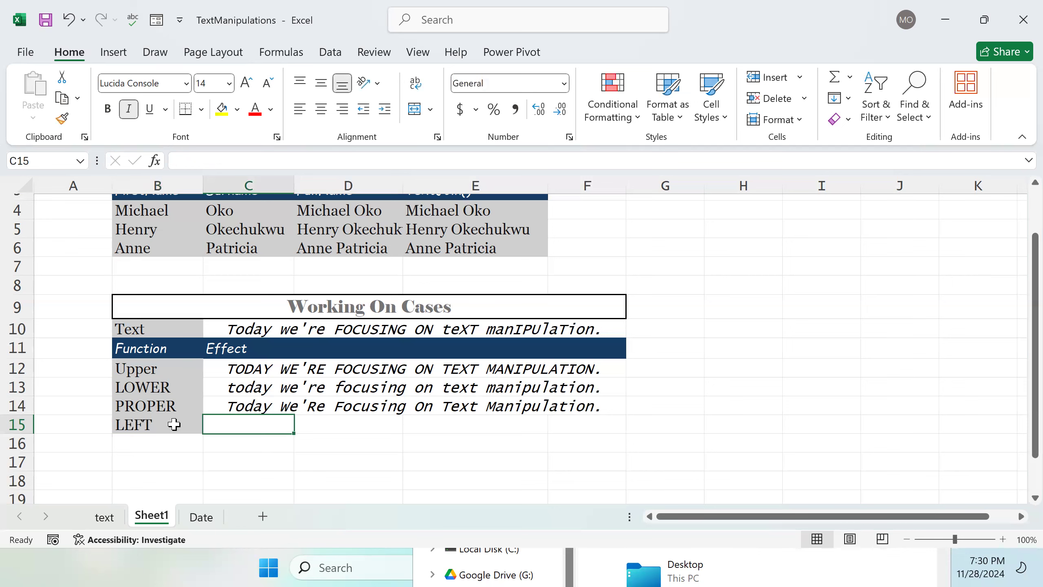
pyautogui.write('=')
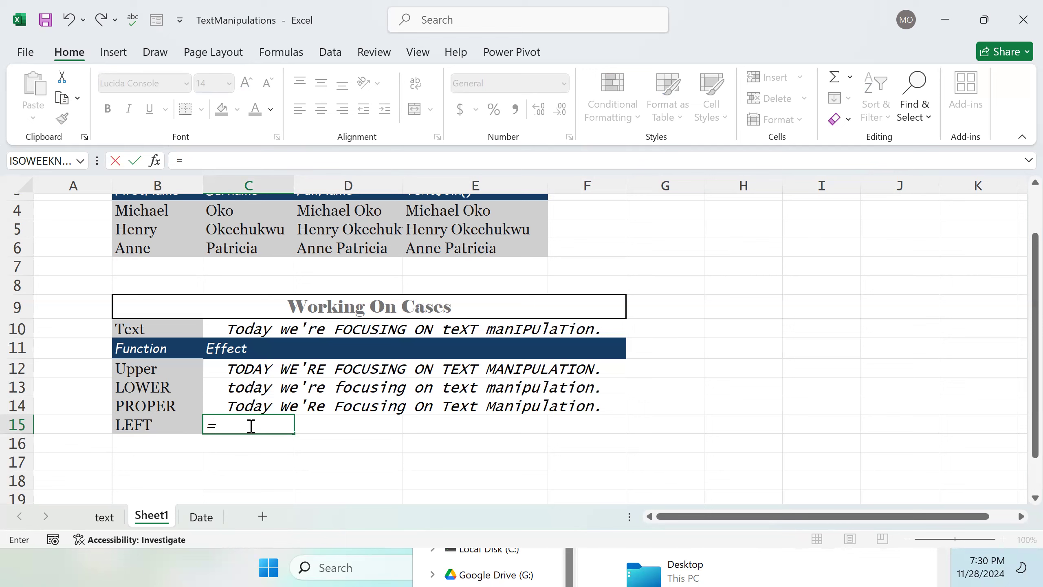
pyautogui.press('BackSpace')
pyautogui.click(344, 428)
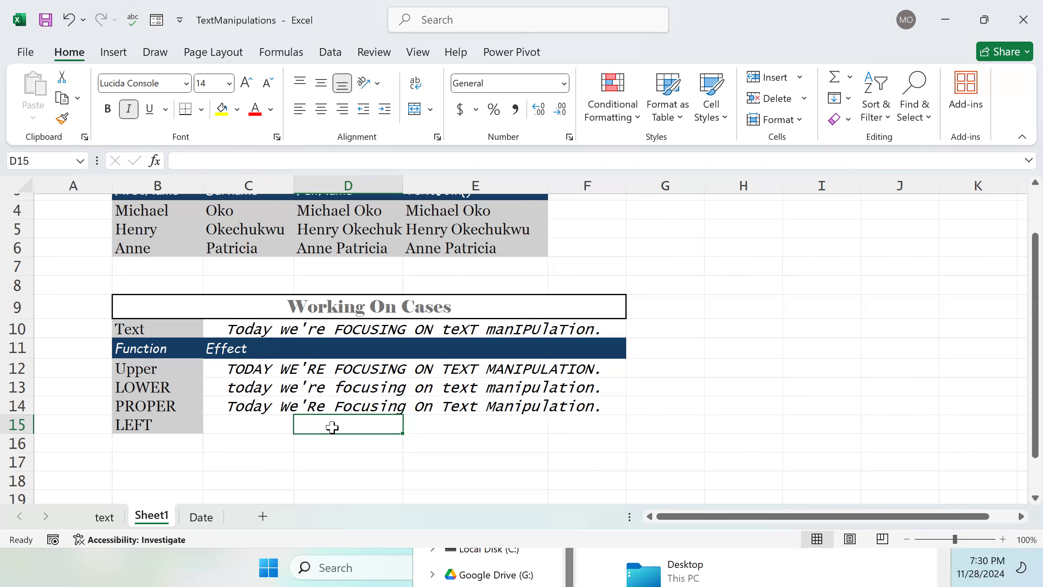
# Step: Merge and center C15:F15
pyautogui.doubleClick(267, 428)
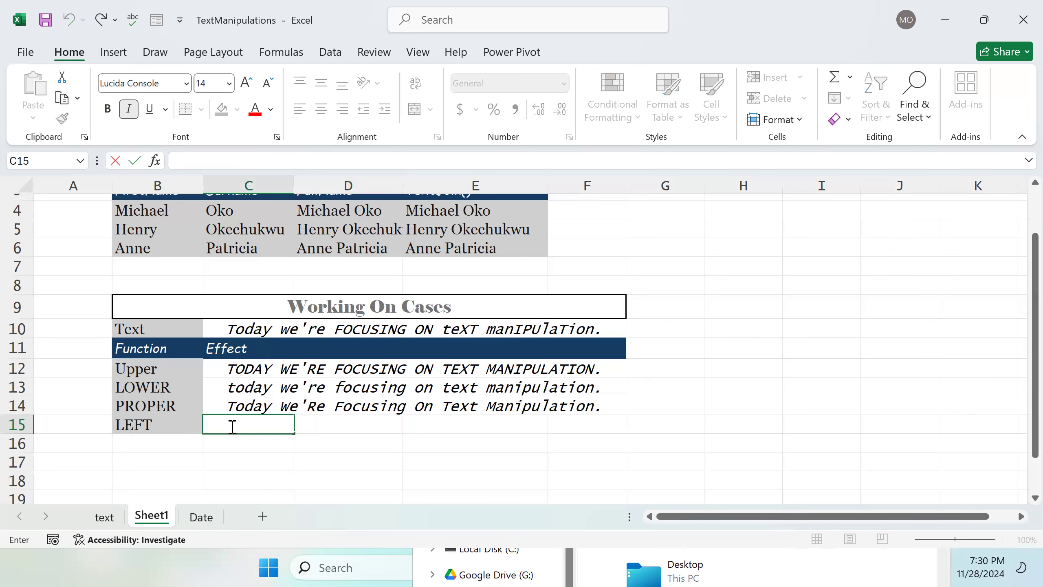
pyautogui.click(162, 425)
pyautogui.moveTo(237, 426); pyautogui.dragTo(556, 426)
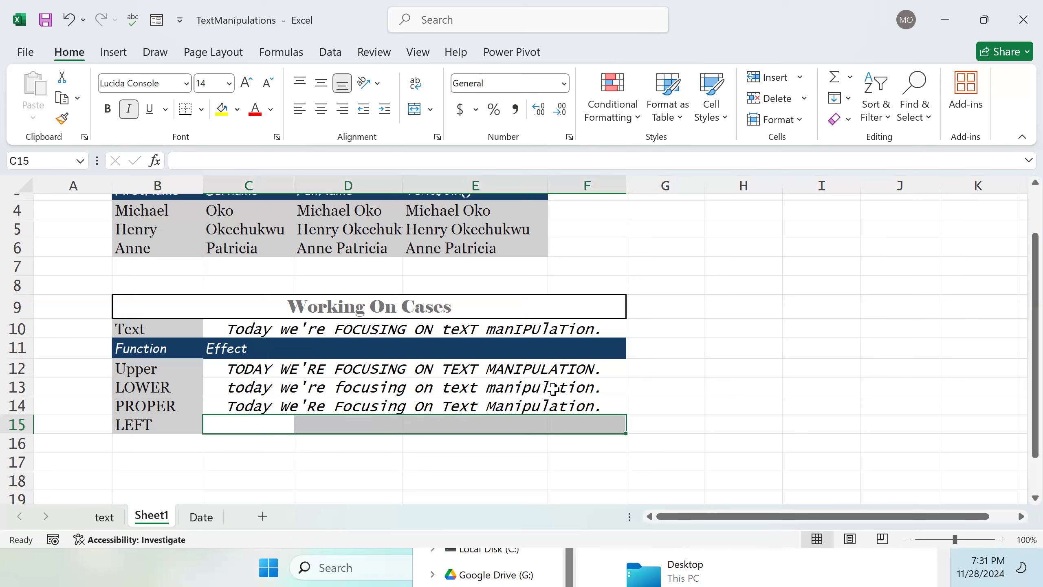
pyautogui.click(418, 111)
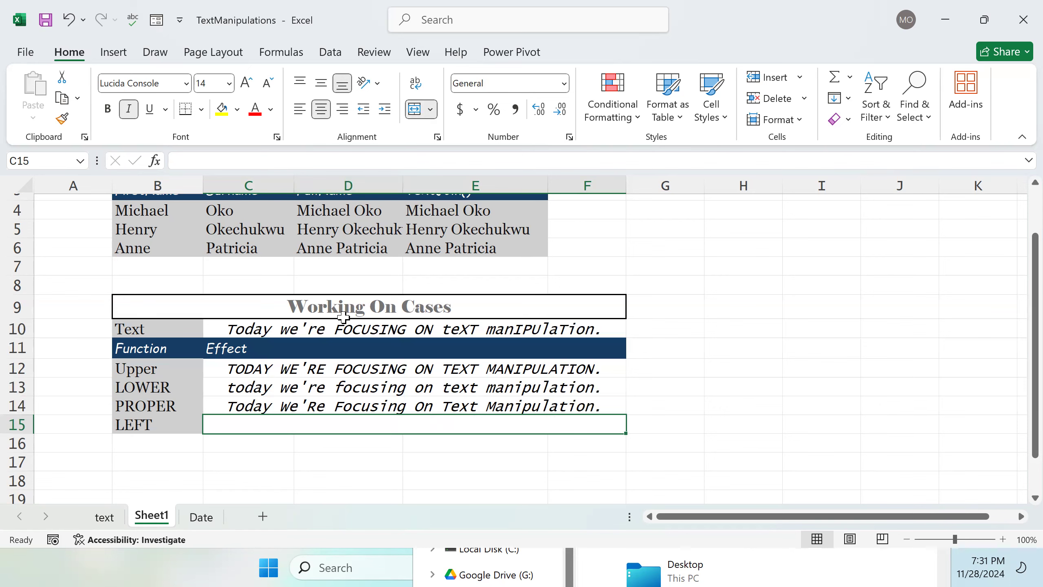
# Step: Enter a LEFT formula referencing C10 in merged cell C15
pyautogui.doubleClick(298, 423)
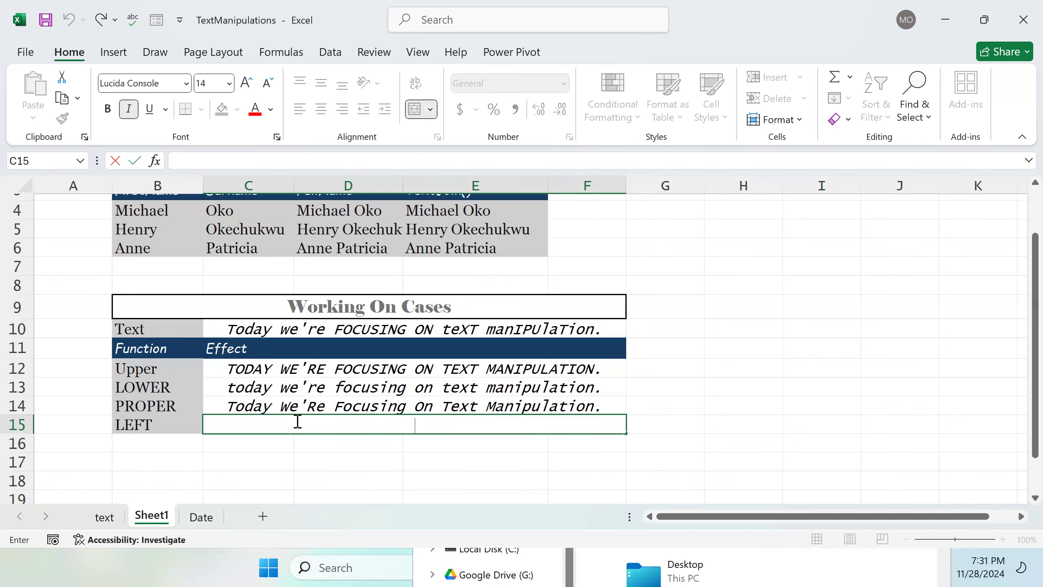
pyautogui.write('=')
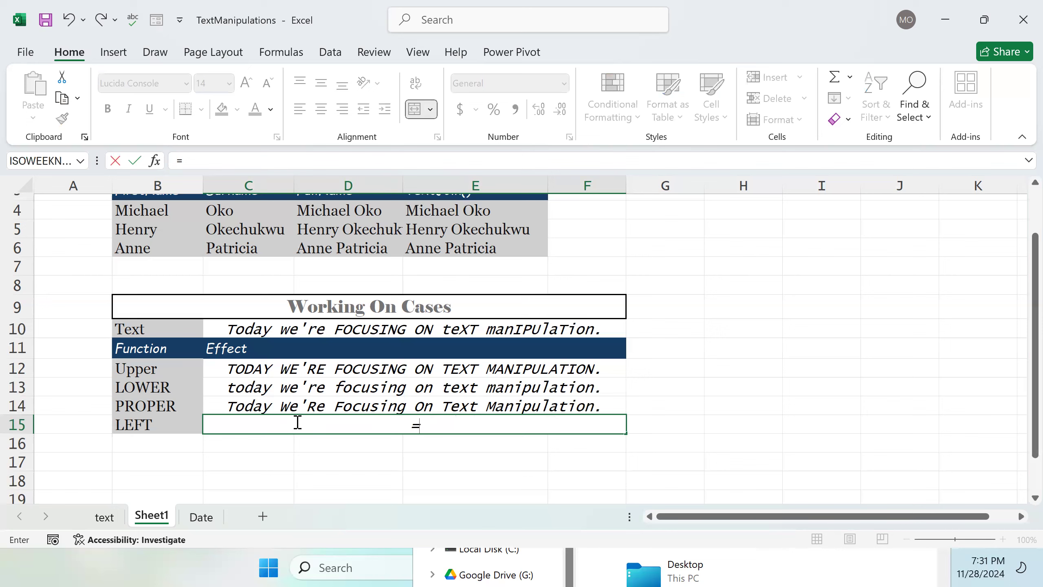
pyautogui.write('L')
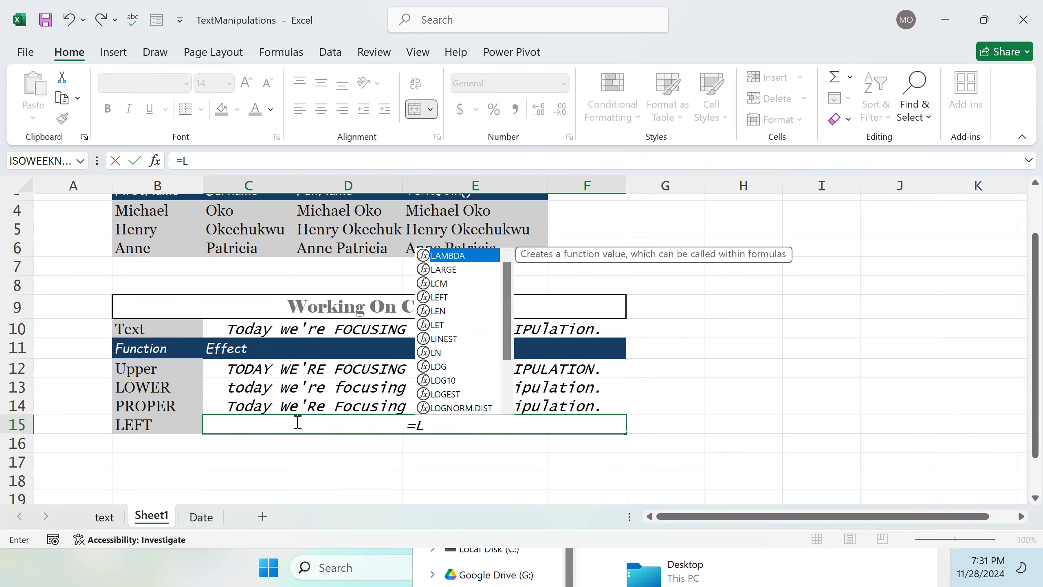
pyautogui.write('EFT')
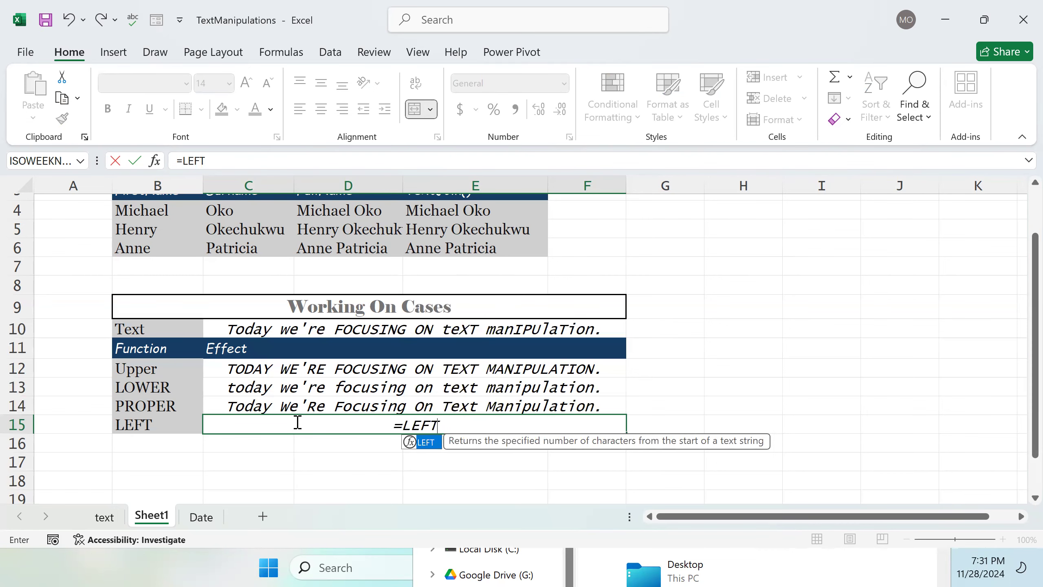
pyautogui.write('(')
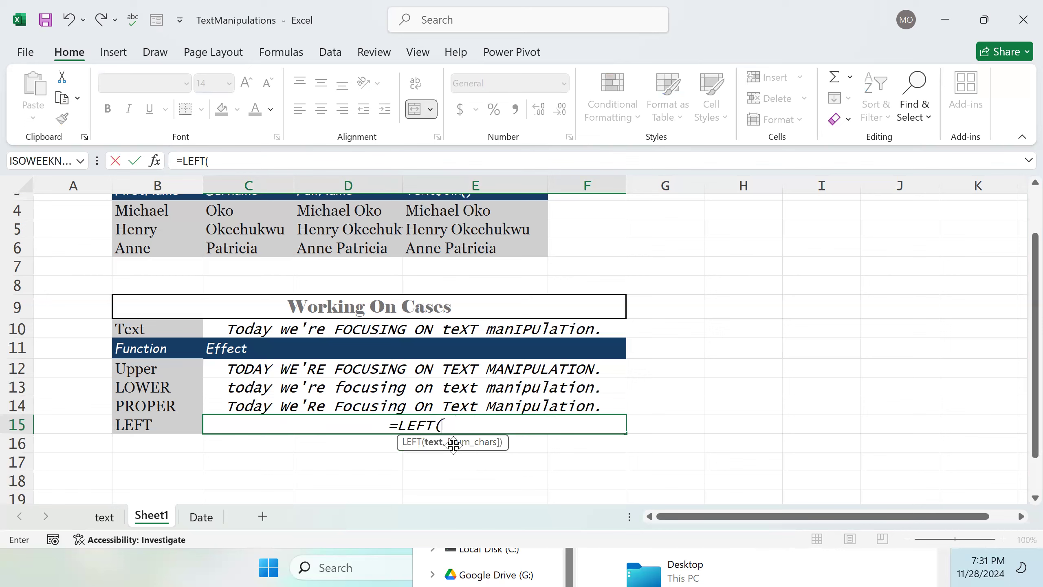
pyautogui.click(385, 333)
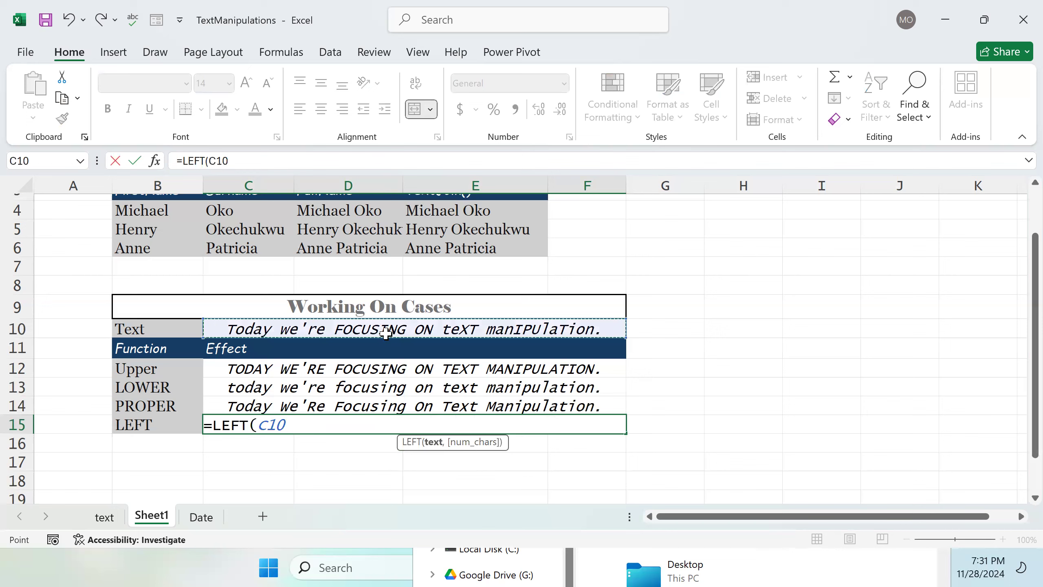
pyautogui.write(')')
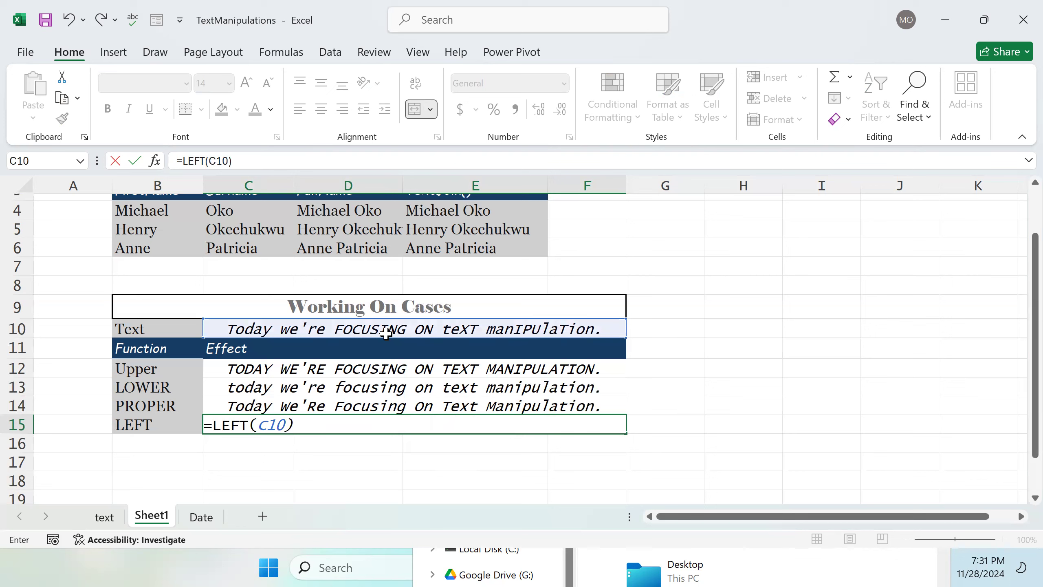
pyautogui.press('Return')
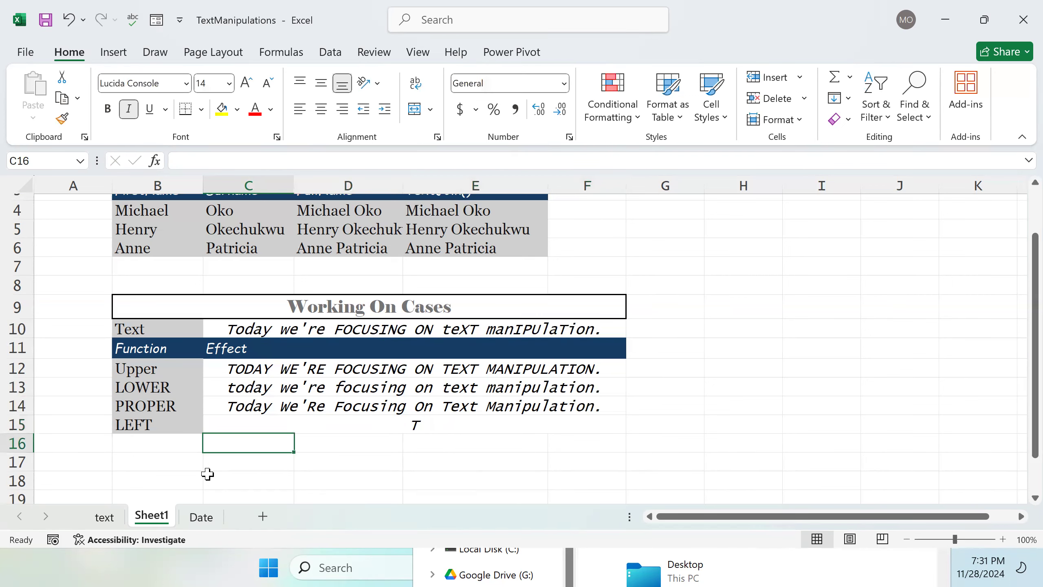
# Step: Edit the C15 formula to return the first 3 characters, making it =LEFT(C10,3)
pyautogui.click(338, 427)
pyautogui.doubleClick(292, 425)
pyautogui.click(288, 426)
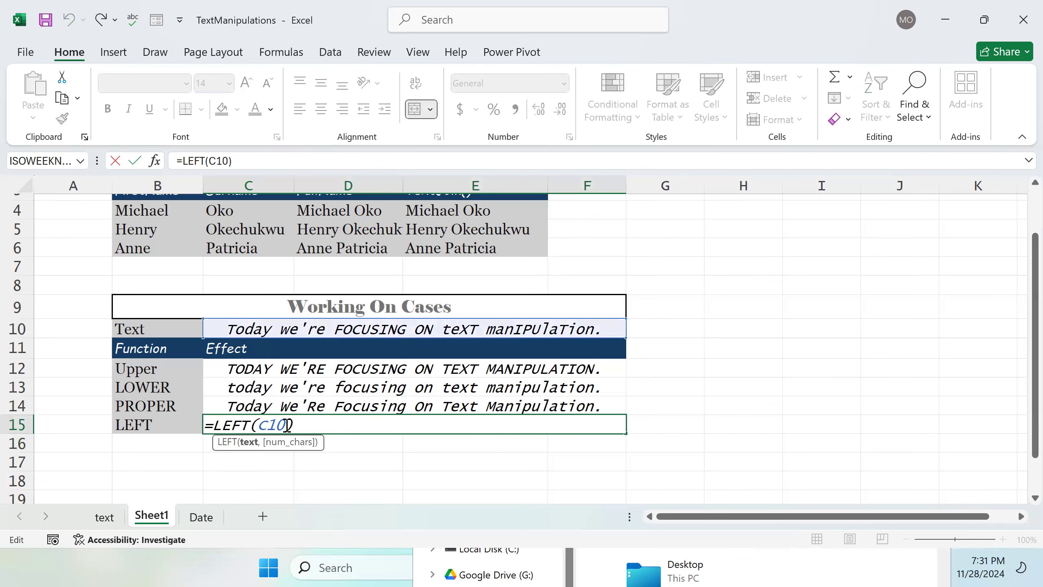
pyautogui.write(',')
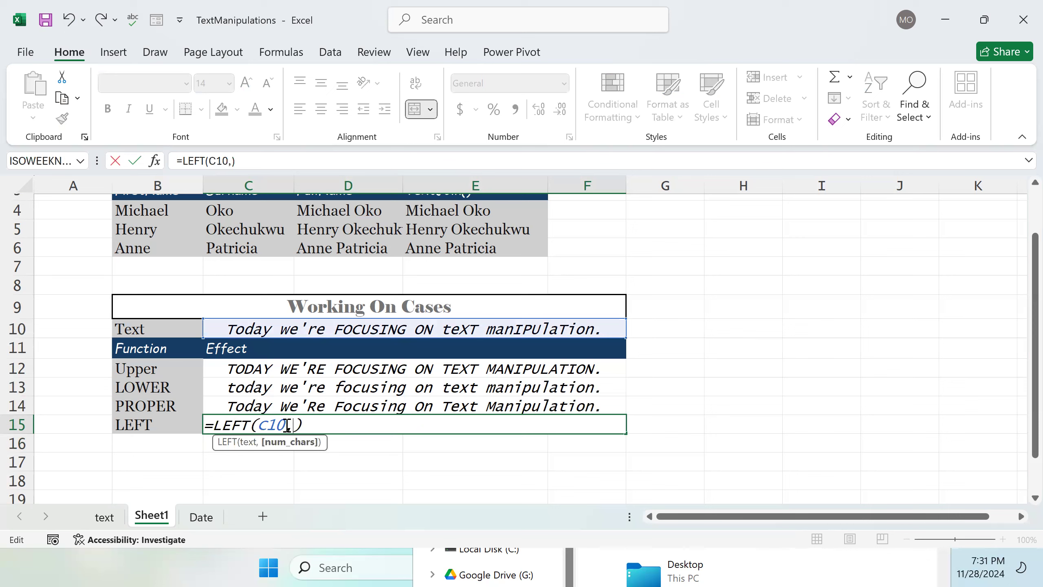
pyautogui.write('3')
pyautogui.press('Return')
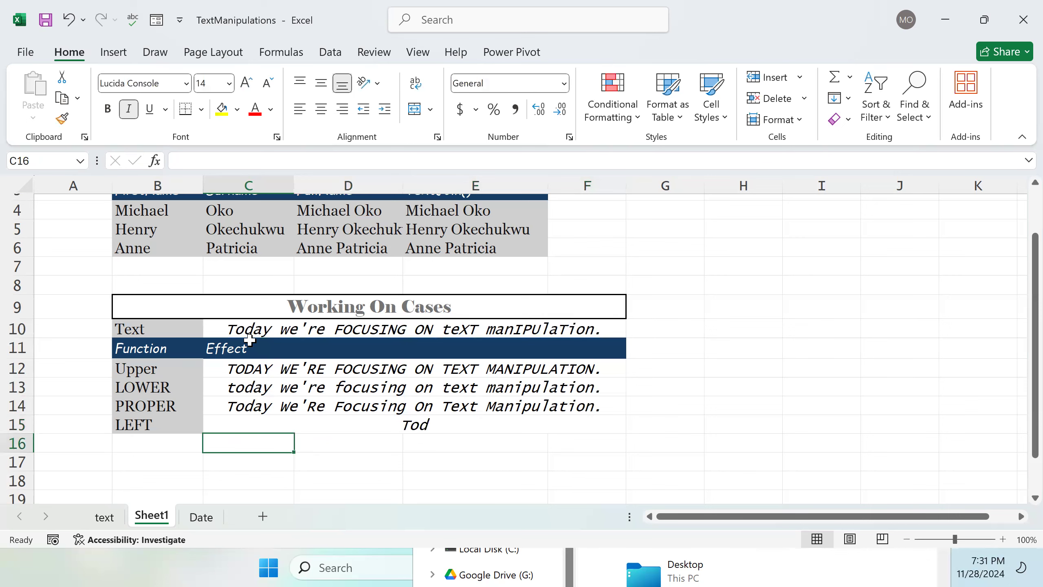
# Step: Label B16 as RIGHT
pyautogui.doubleClick(167, 438)
pyautogui.write('RIG')
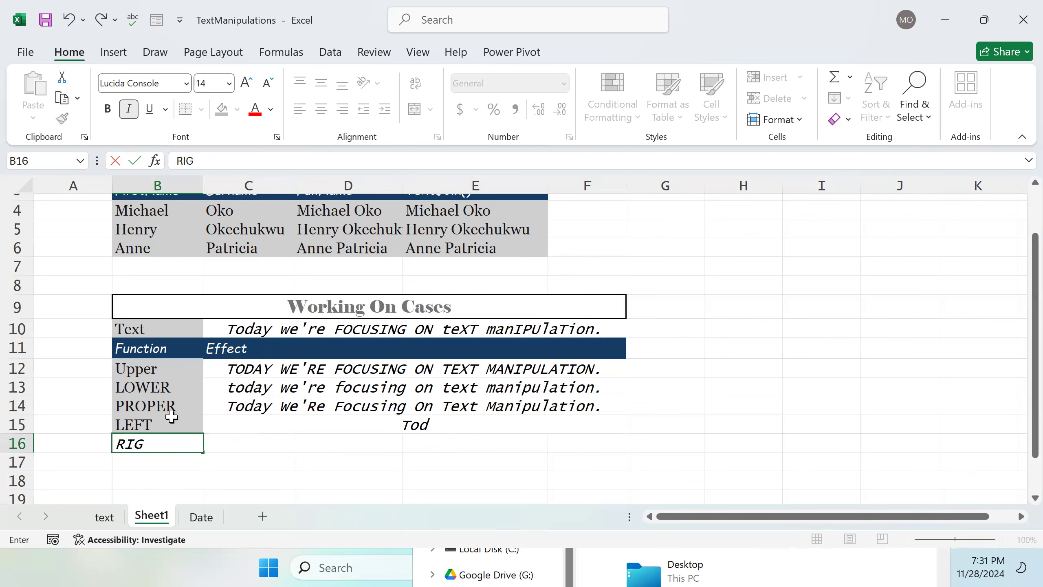
pyautogui.write('HT')
pyautogui.press('Tab')
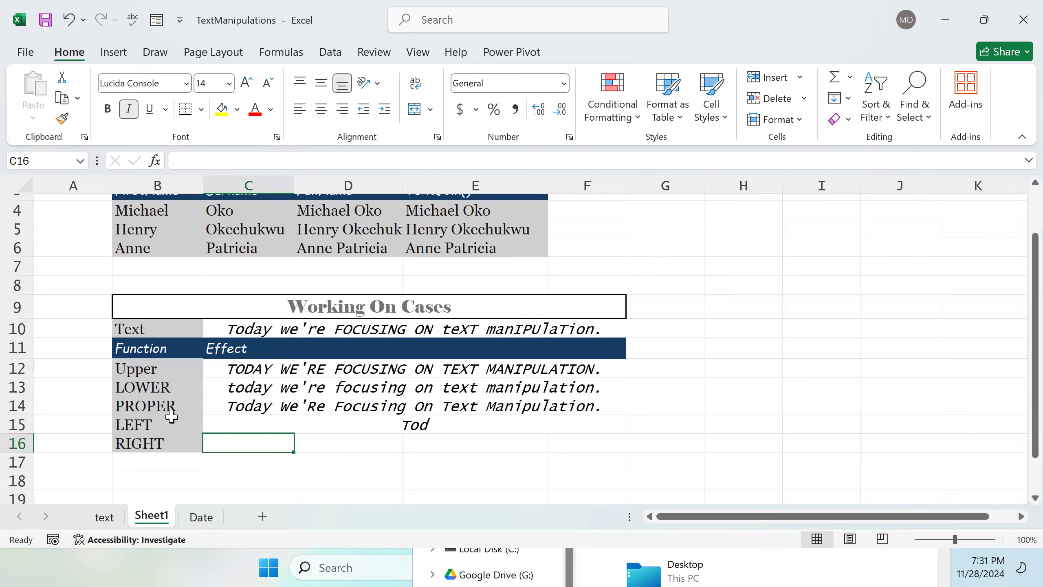
pyautogui.click(172, 417)
pyautogui.write('=')
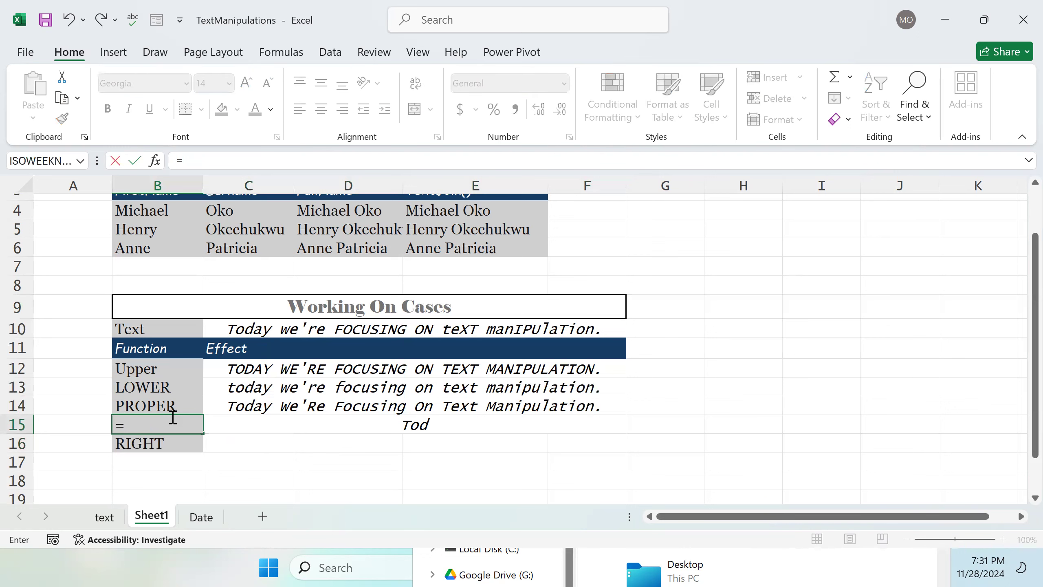
pyautogui.press('Escape')
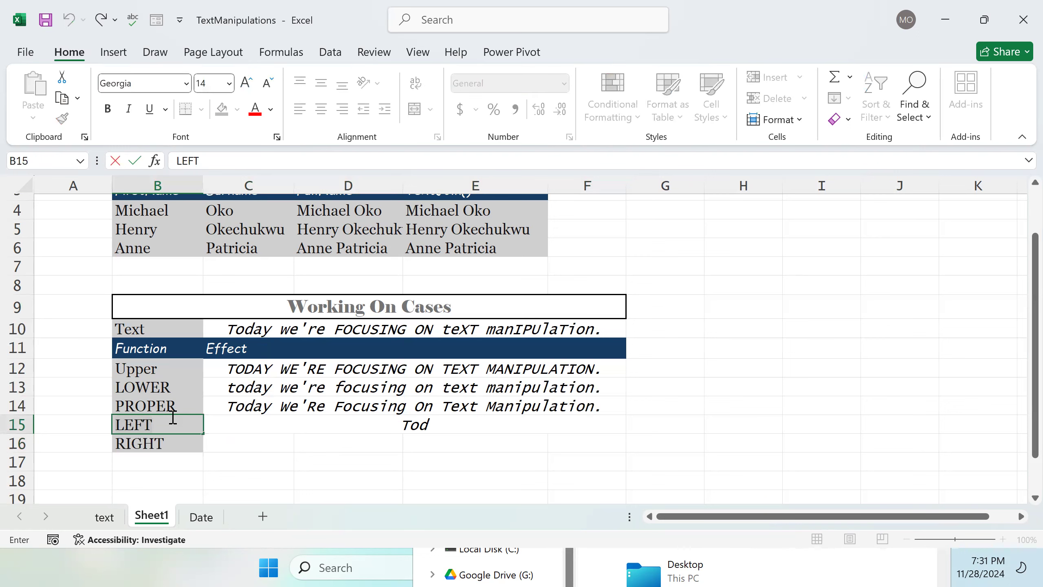
# Step: Enter a RIGHT formula referencing C10 in C16
pyautogui.doubleClick(239, 446)
pyautogui.write('=RIG')
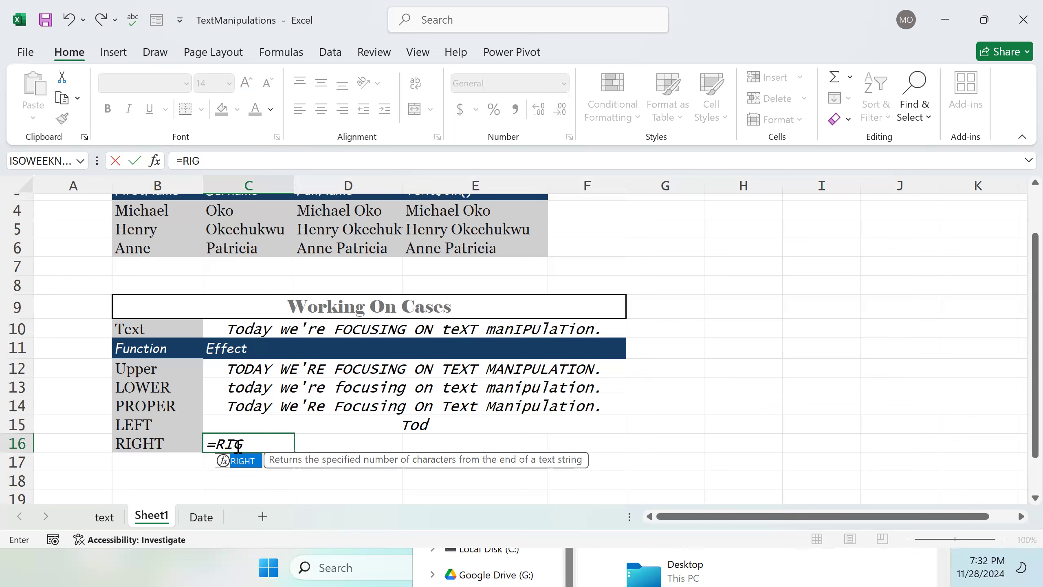
pyautogui.press('Tab')
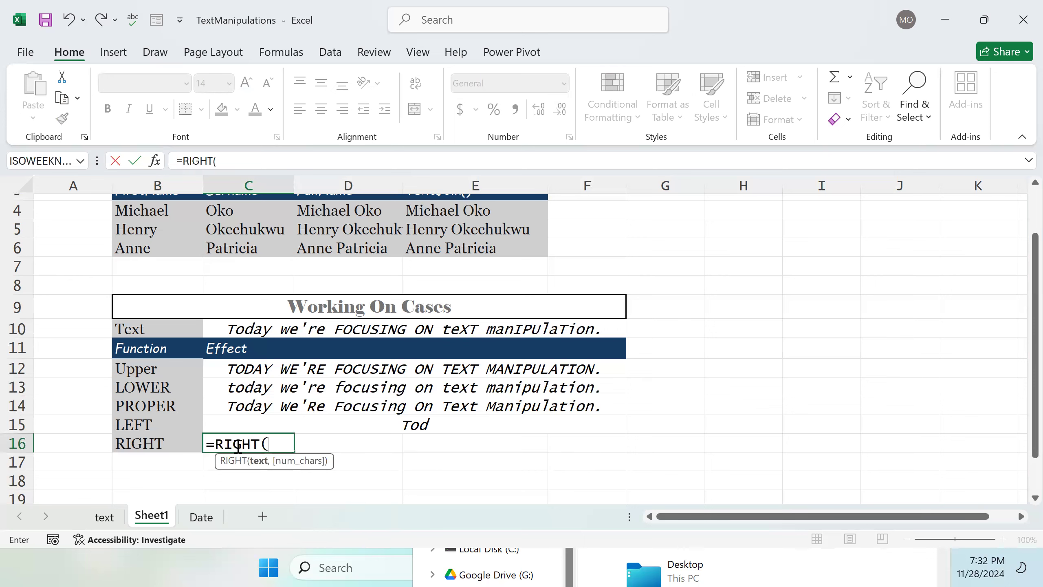
pyautogui.click(238, 447)
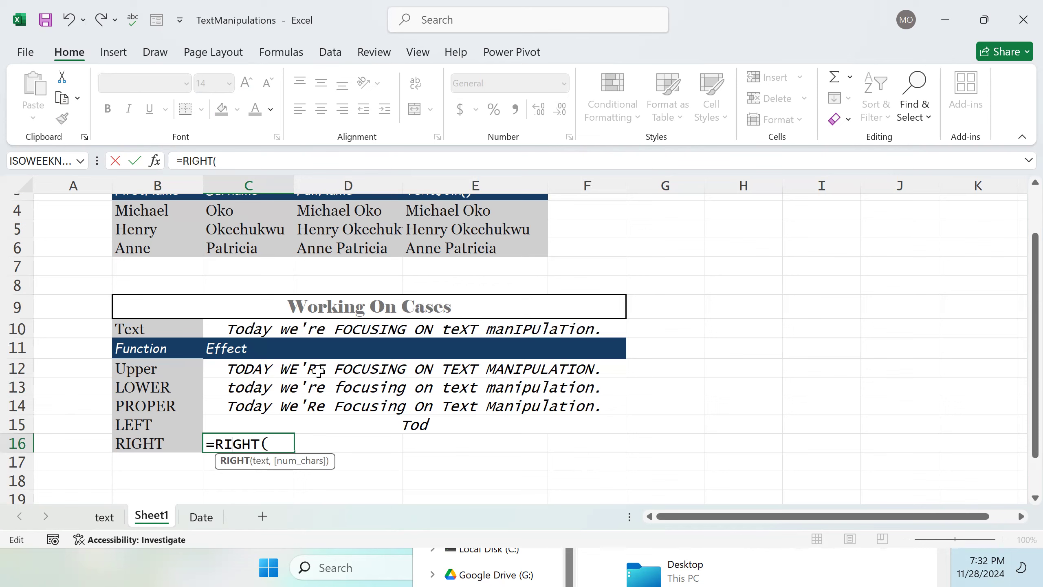
pyautogui.click(339, 336)
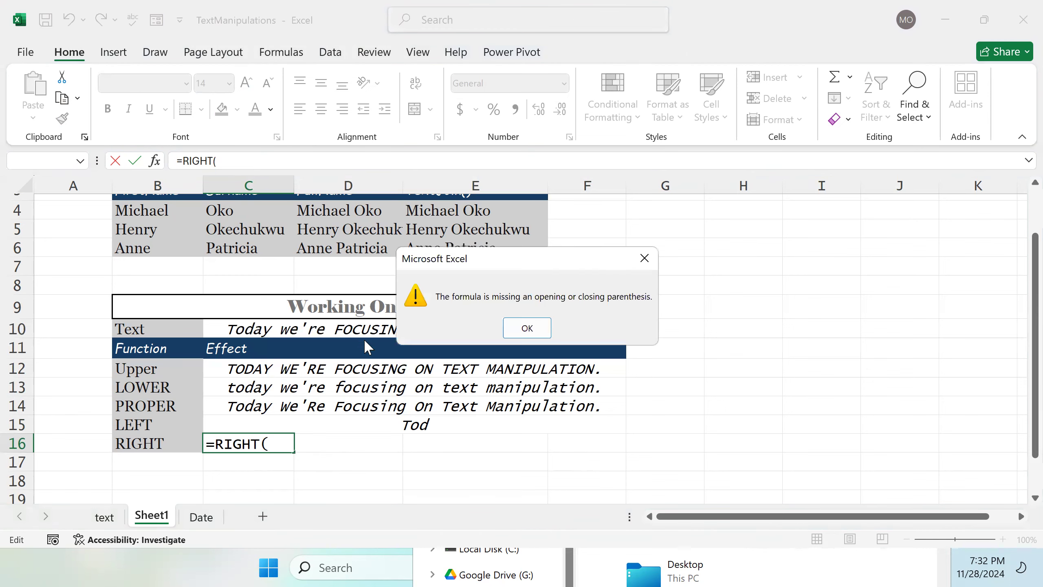
pyautogui.click(524, 328)
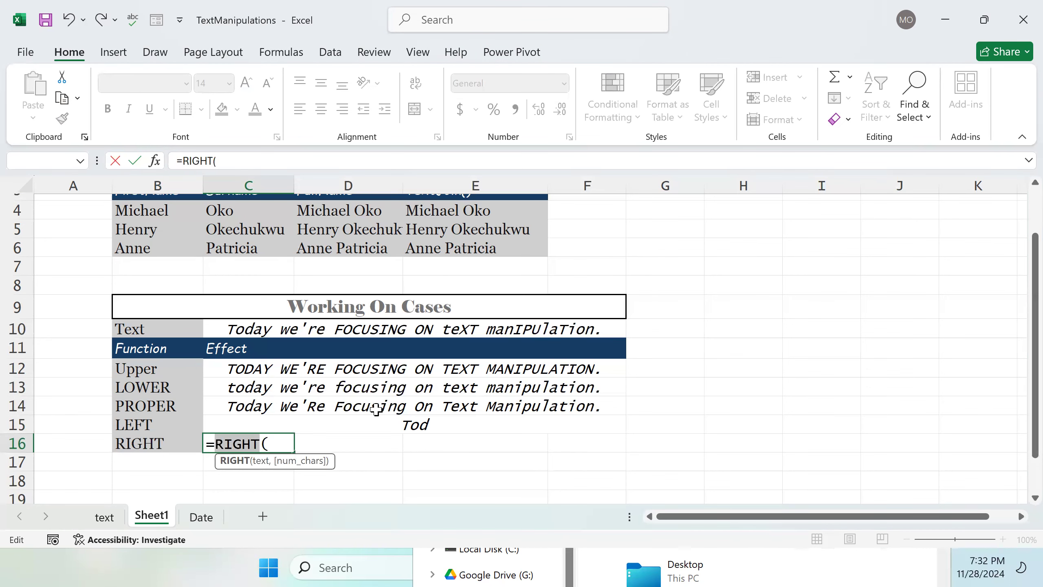
pyautogui.click(282, 442)
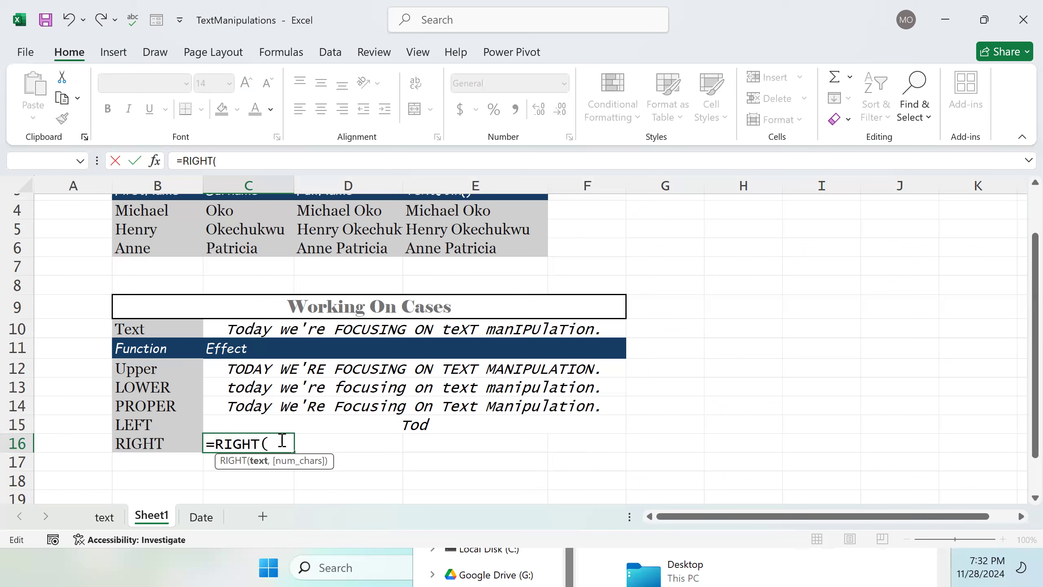
pyautogui.click(293, 330)
pyautogui.write(')')
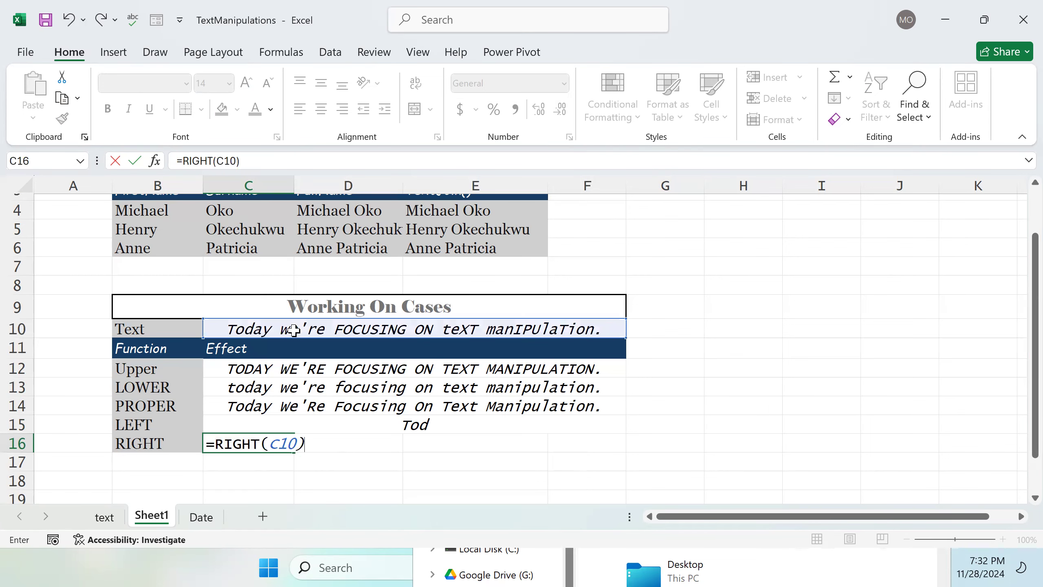
pyautogui.press('Return')
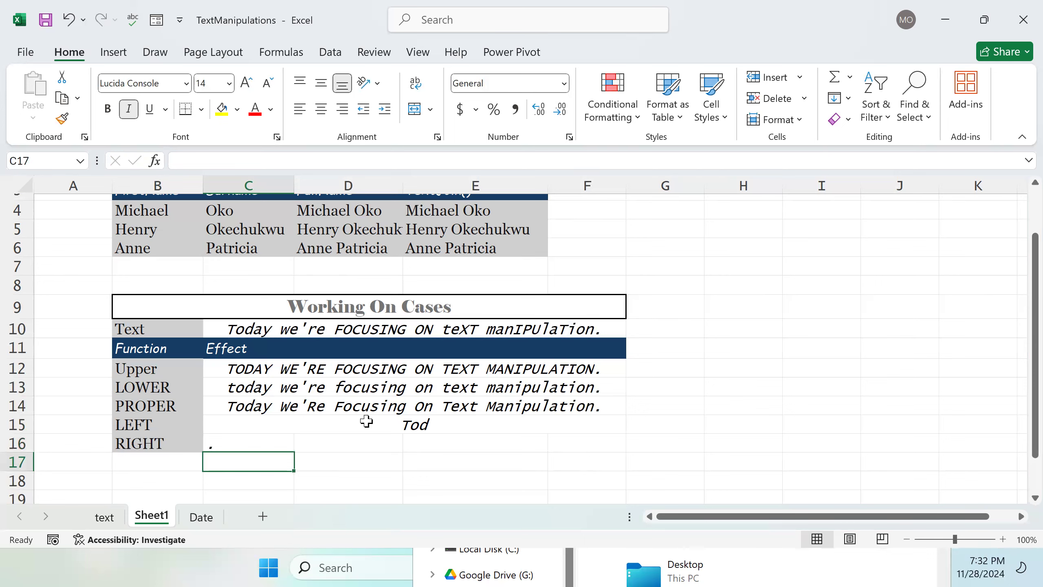
# Step: Change the C16 formula to =RIGHT(C10, 7), then merge and center C16:F16
pyautogui.click(261, 439)
pyautogui.doubleClick(290, 442)
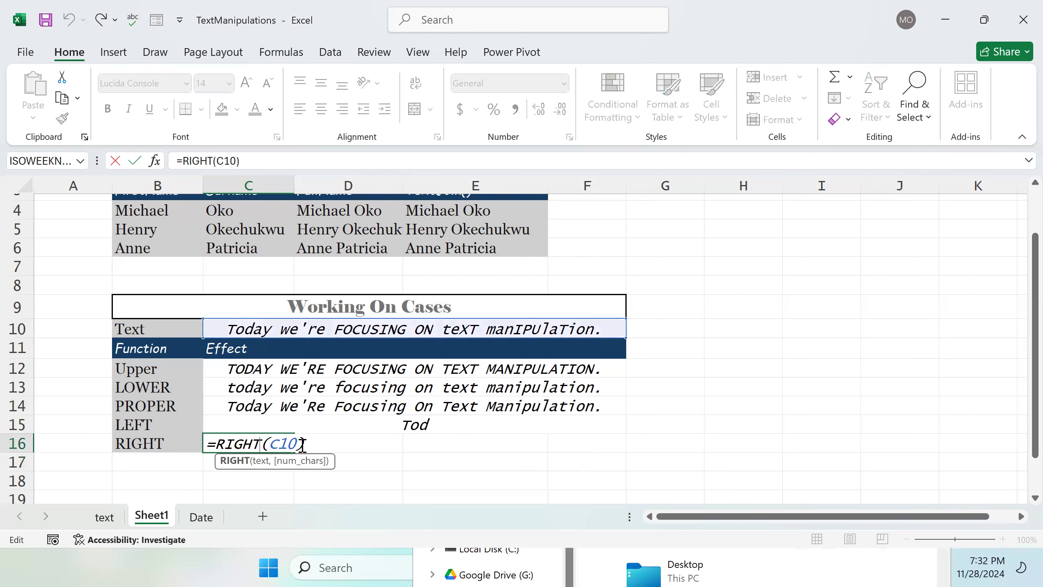
pyautogui.click(301, 443)
pyautogui.write(', 7)')
pyautogui.press('Return')
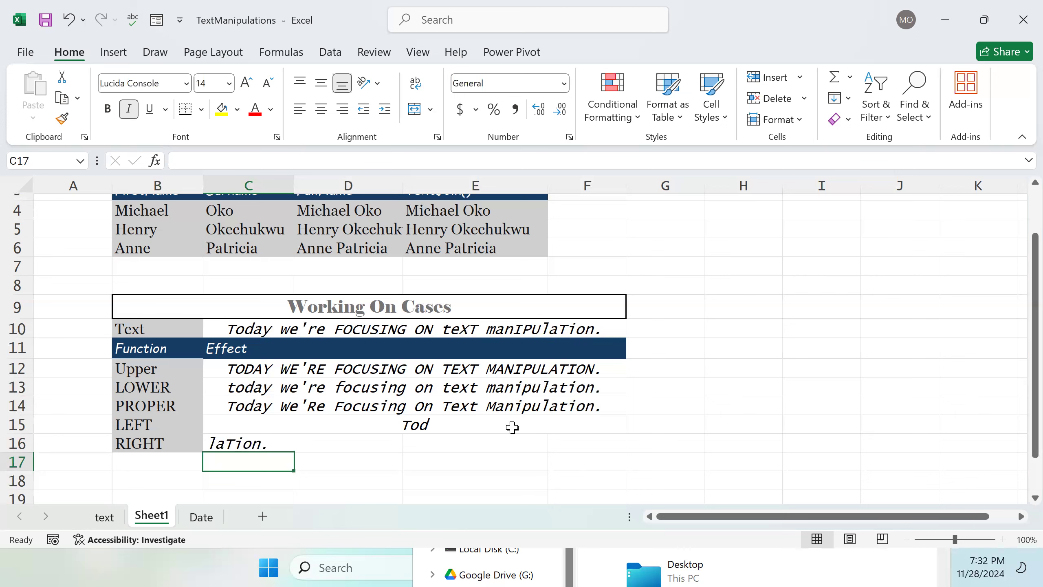
pyautogui.moveTo(290, 442); pyautogui.dragTo(561, 441)
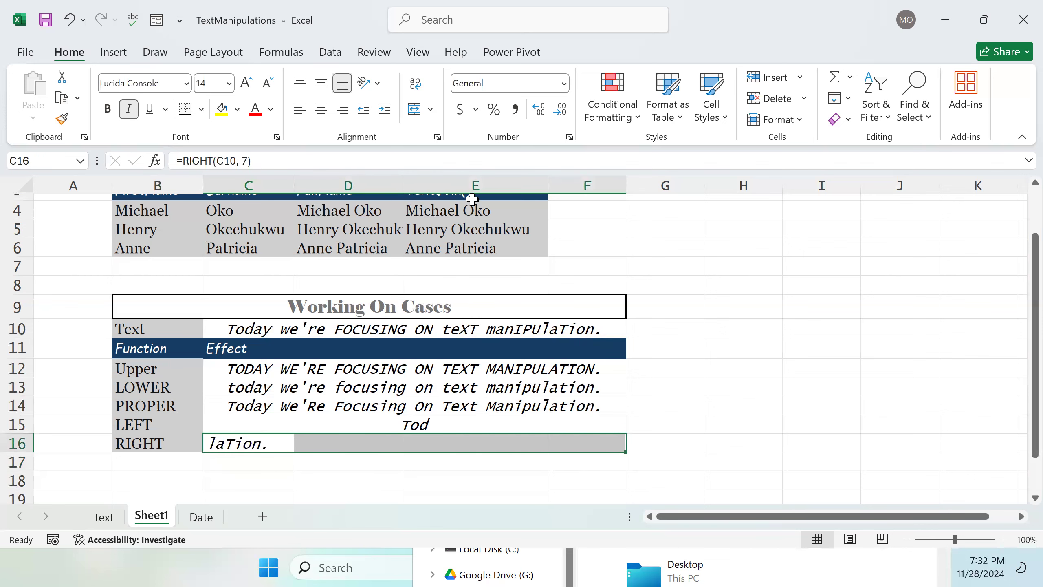
pyautogui.click(420, 110)
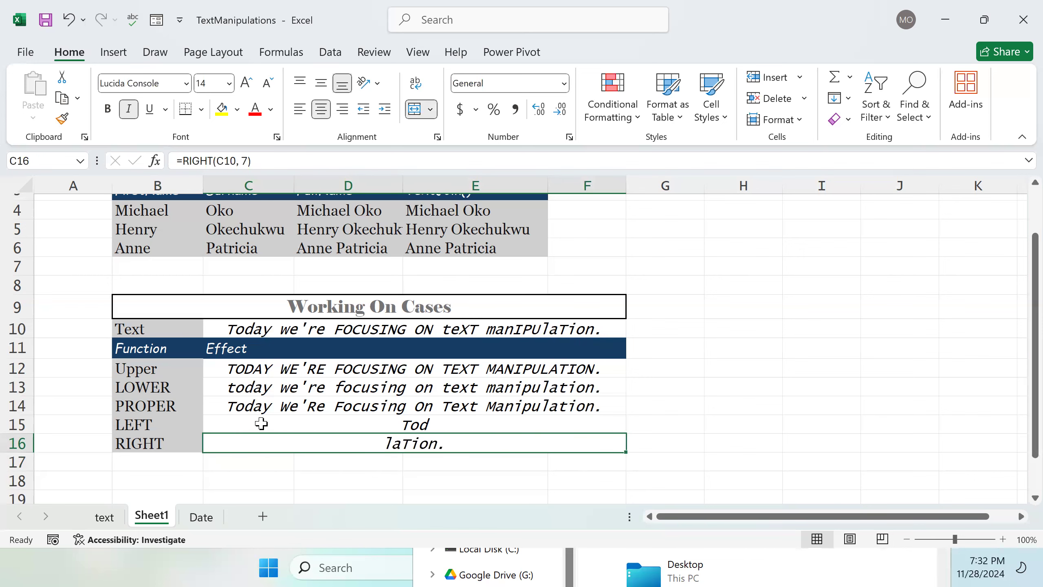
# Step: Consult the text sheet's case table for the next functions to demonstrate
pyautogui.click(105, 519)
pyautogui.scroll(-1, 142, 411)
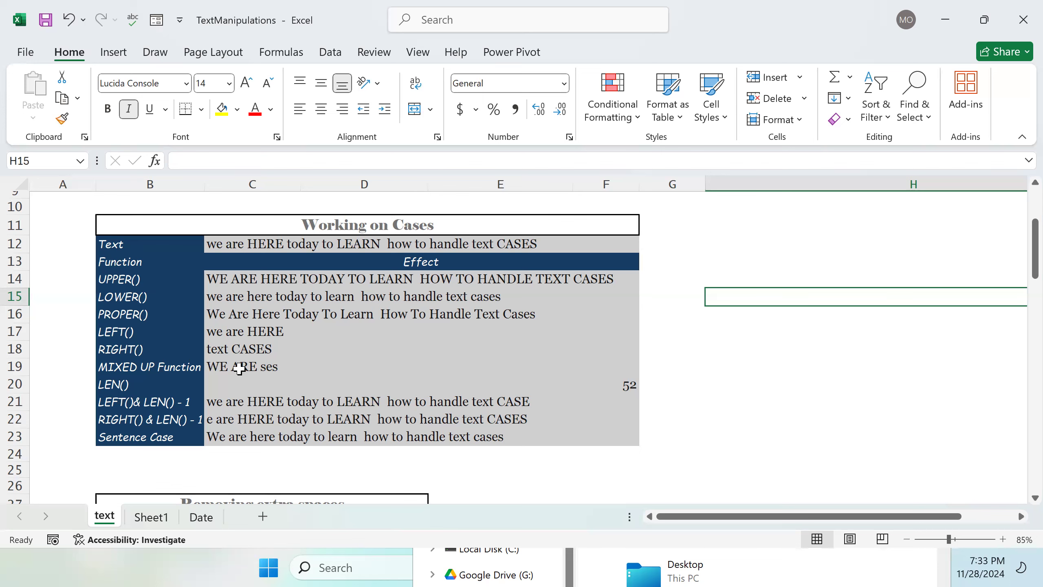
pyautogui.scroll(-4, 347, 473)
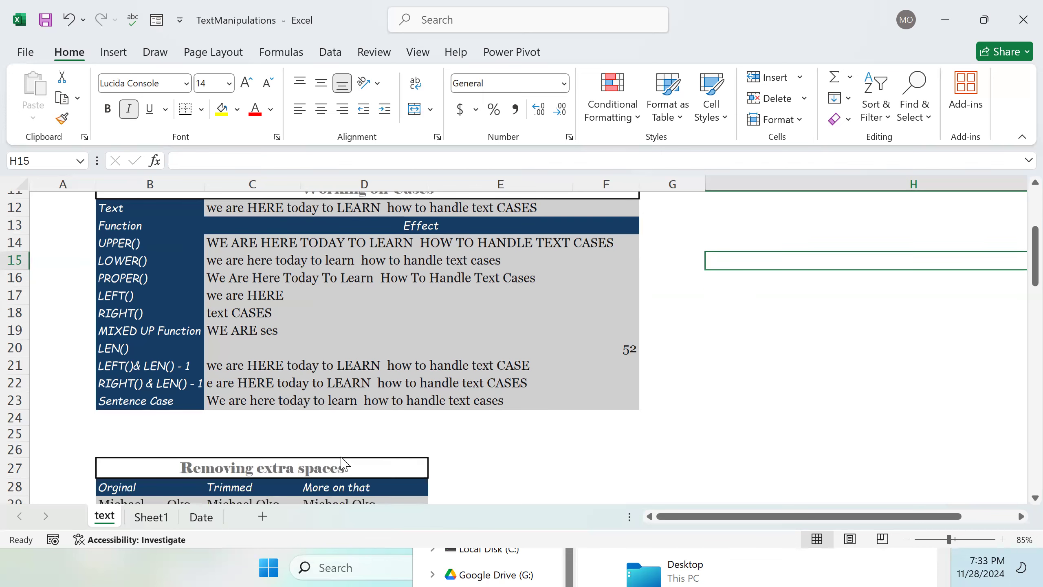
pyautogui.scroll(4, 320, 411)
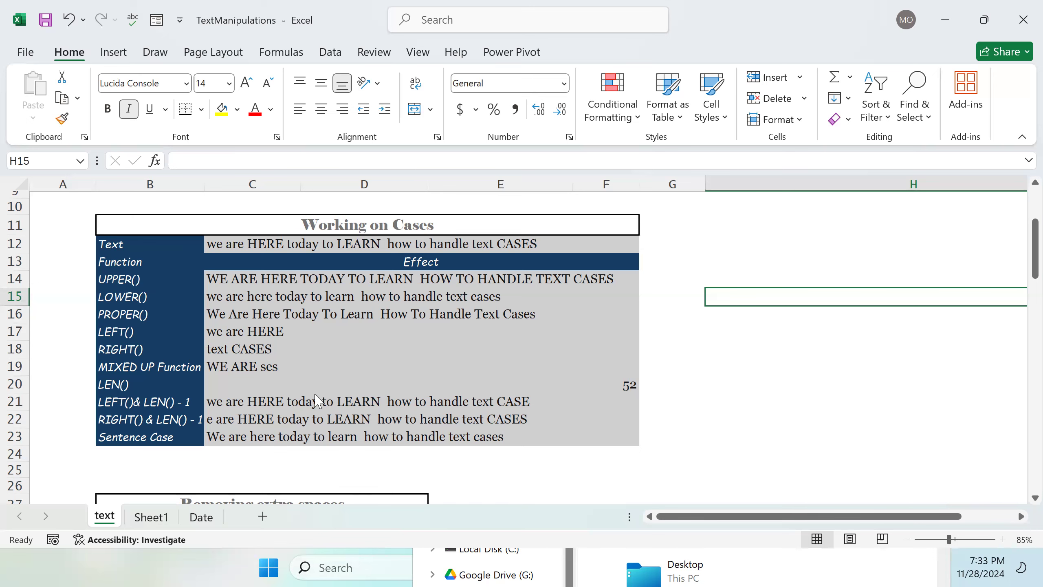
pyautogui.click(150, 519)
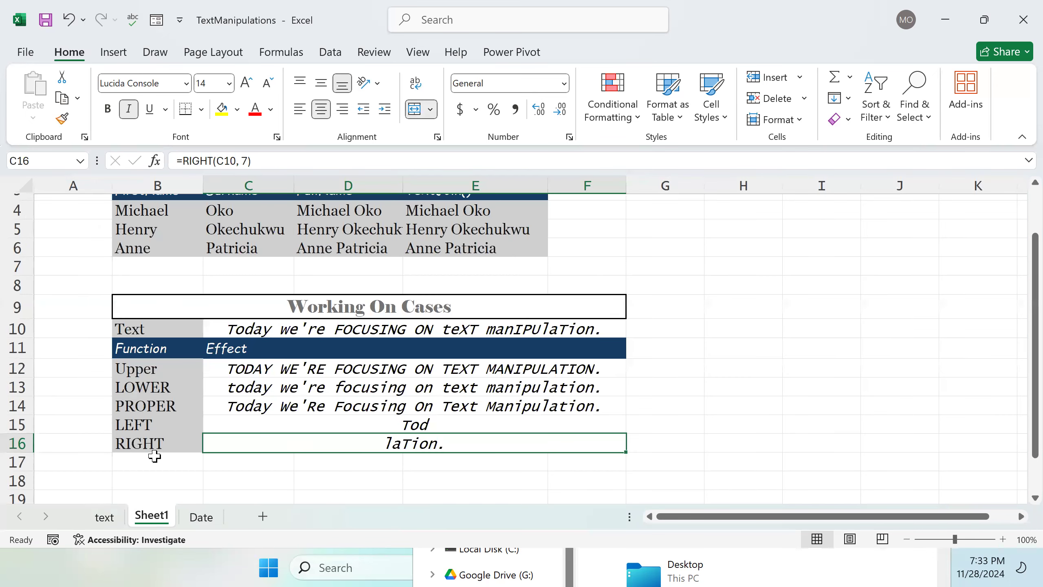
# Step: Label B17 as LEN(
pyautogui.scroll(-1, 154, 456)
pyautogui.doubleClick(157, 410)
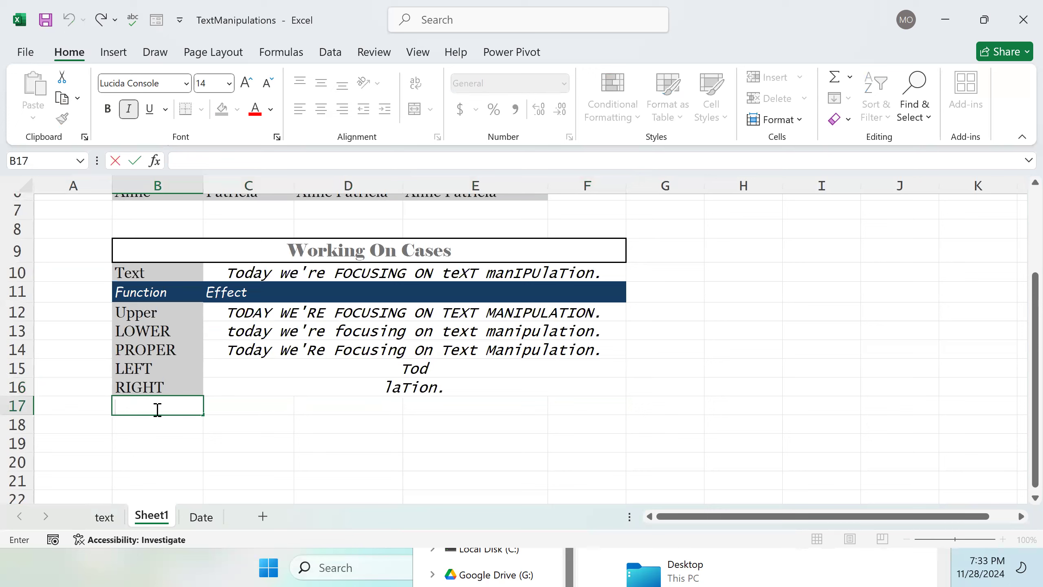
pyautogui.press('F2')
pyautogui.write('LEN(')
pyautogui.press('Tab')
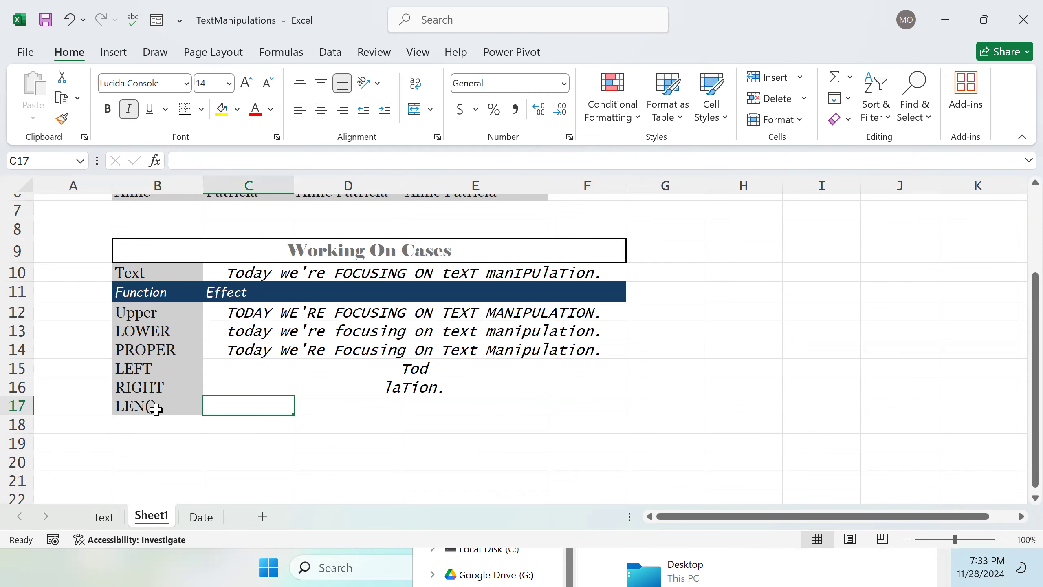
pyautogui.write('L')
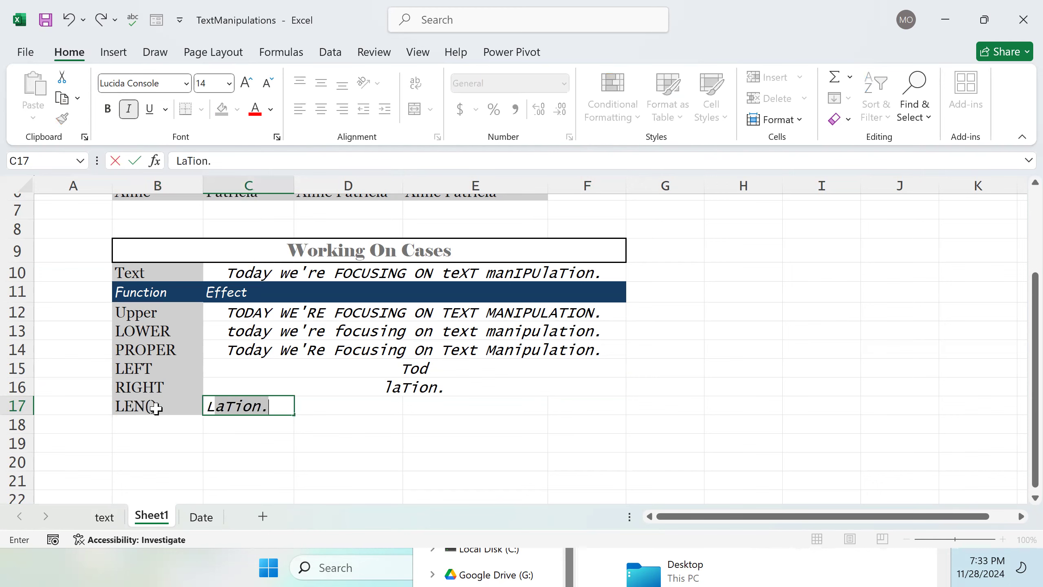
pyautogui.write('EN(')
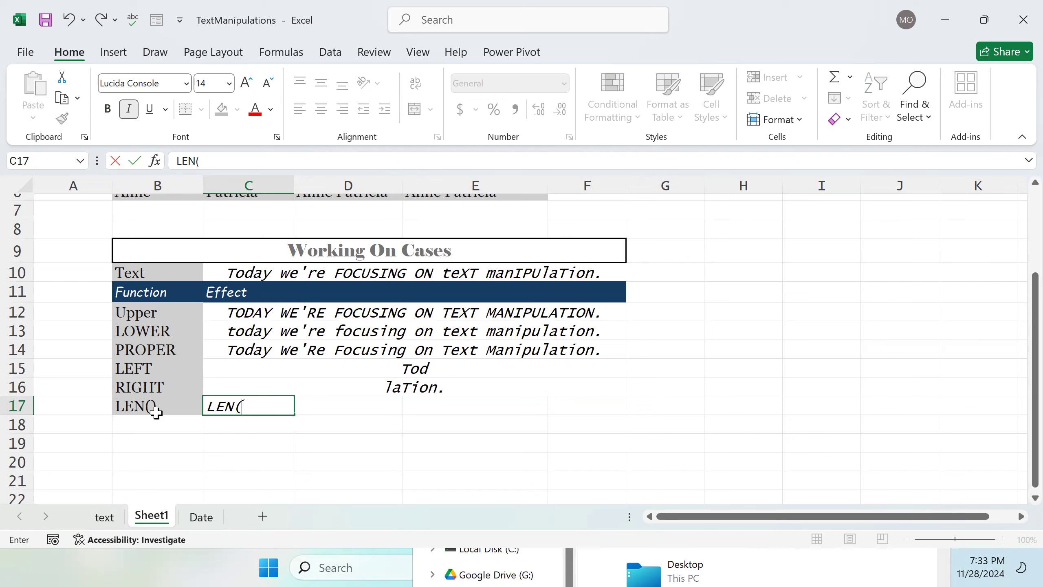
pyautogui.click(323, 279)
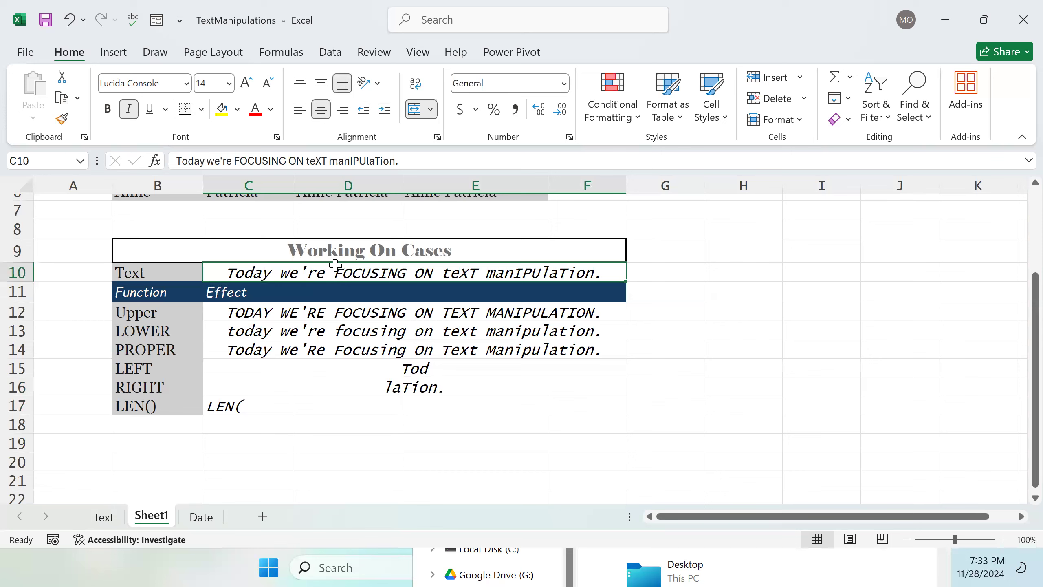
pyautogui.click(258, 406)
pyautogui.doubleClick(257, 406)
pyautogui.press('BackSpace')
pyautogui.press('BackSpace')
pyautogui.press('BackSpace')
pyautogui.press('BackSpace')
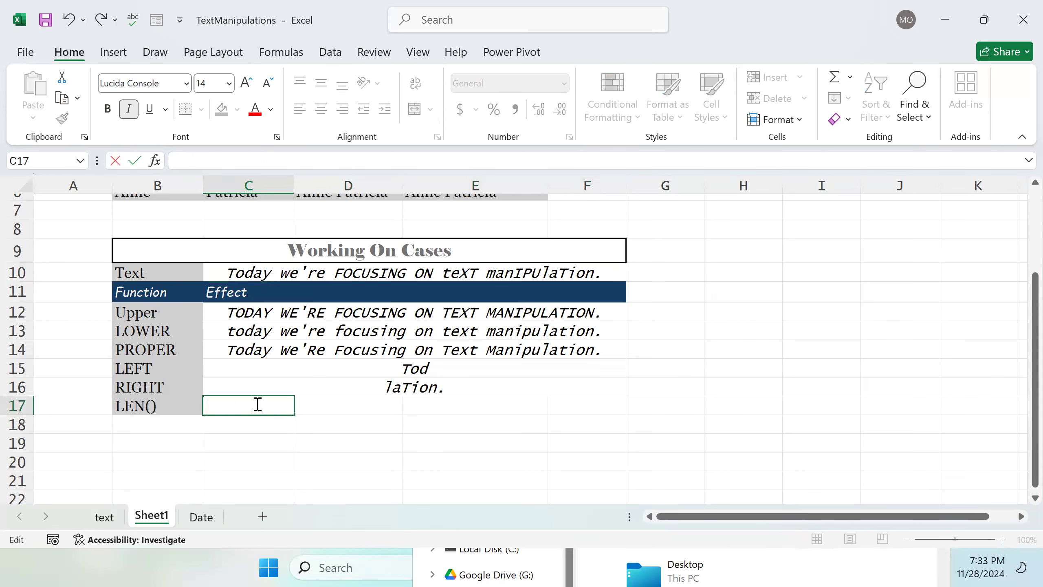
# Step: Enter =LEN(C10) in C17, then merge and center C17:F17
pyautogui.write('=')
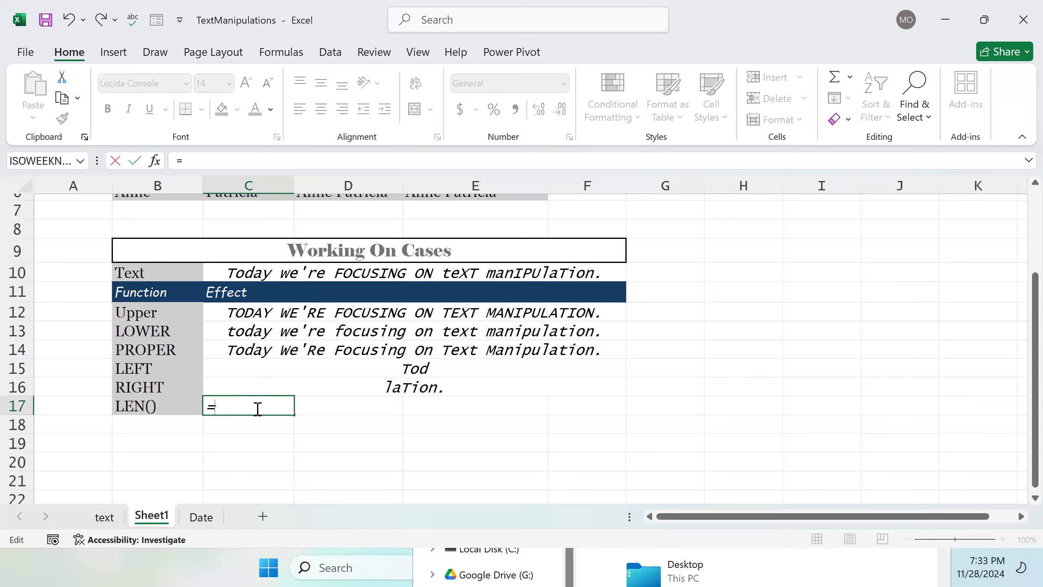
pyautogui.write('Len')
pyautogui.press('Tab')
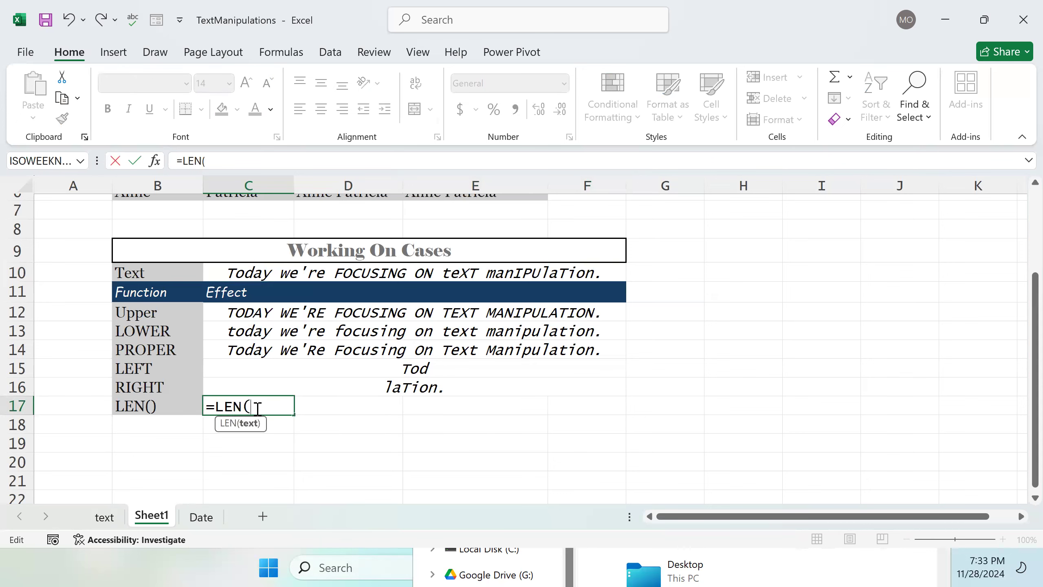
pyautogui.click(280, 276)
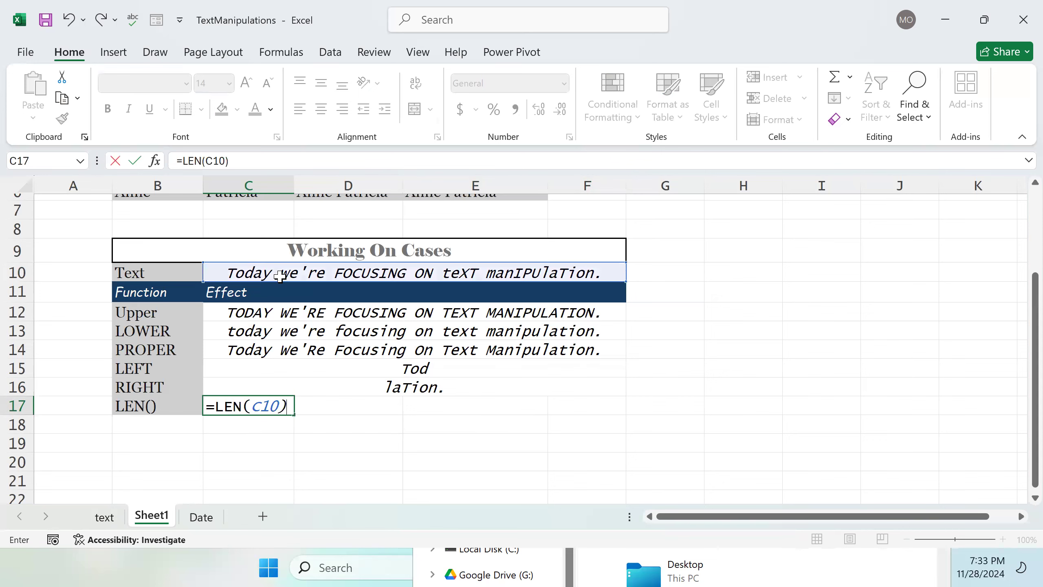
pyautogui.press('Return')
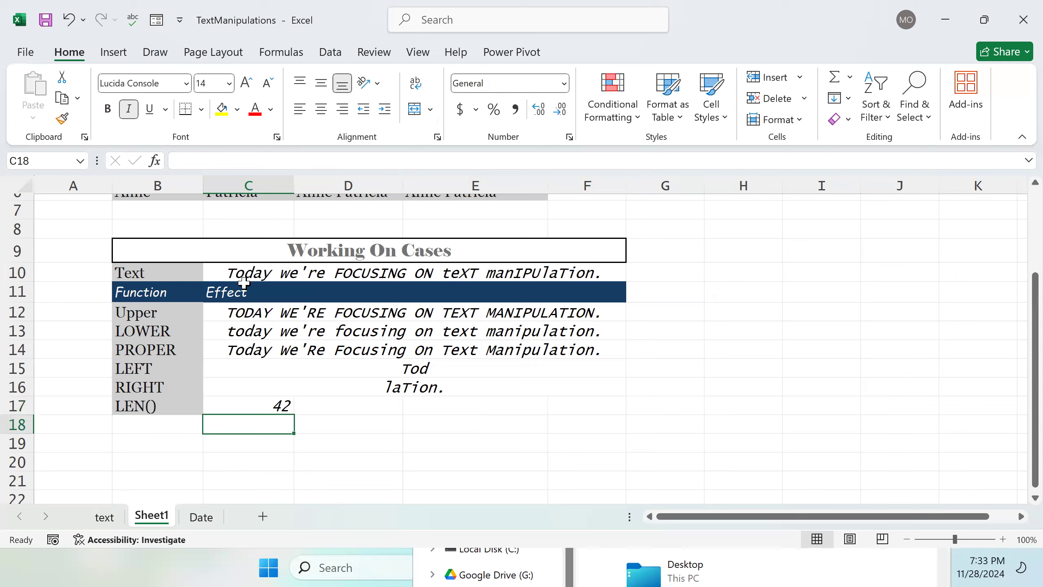
pyautogui.click(263, 406)
pyautogui.moveTo(268, 405); pyautogui.dragTo(581, 405)
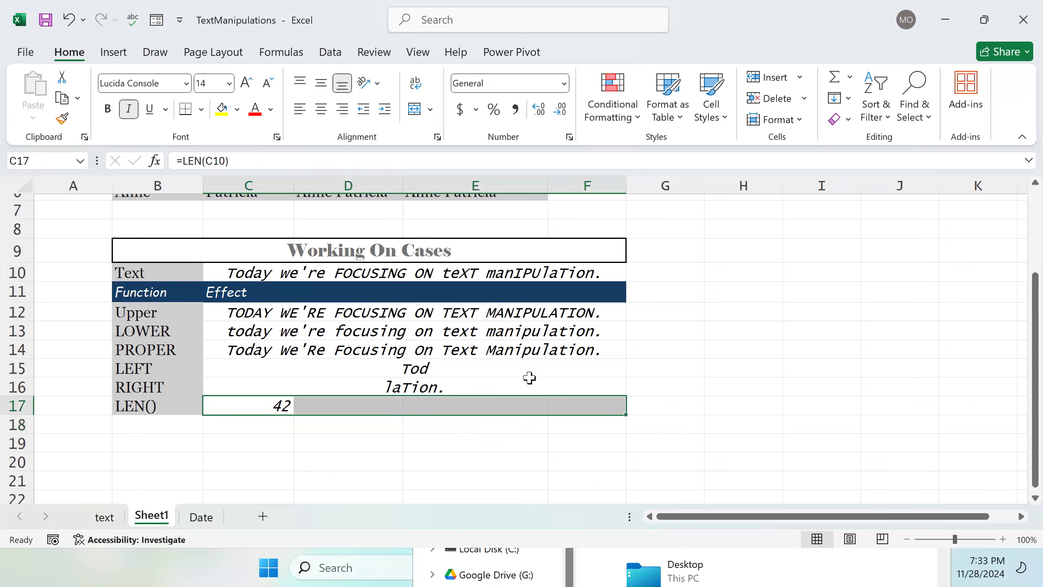
pyautogui.click(414, 110)
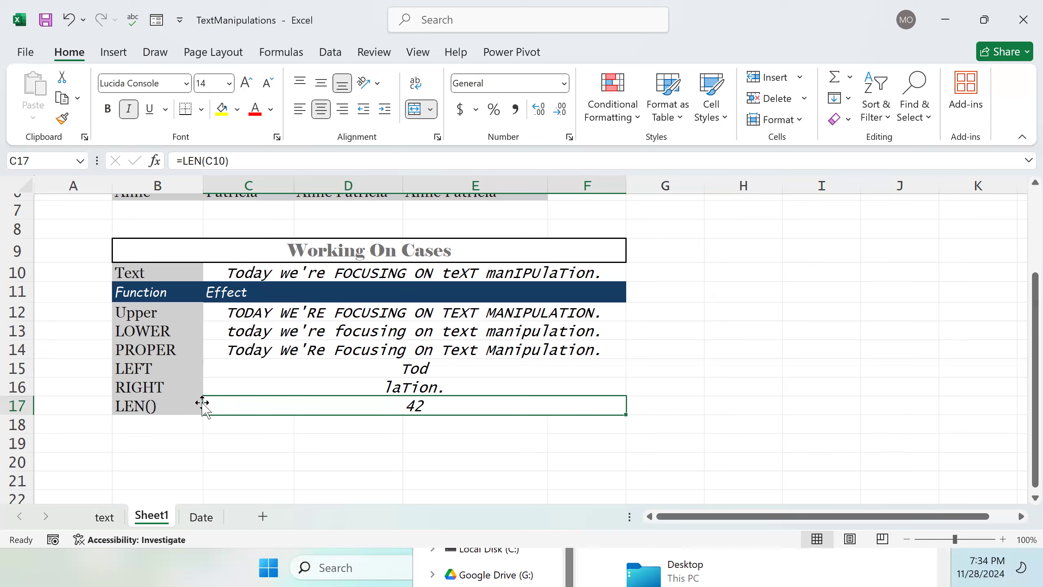
# Step: Label B18 as RIGHT/LEN
pyautogui.doubleClick(164, 428)
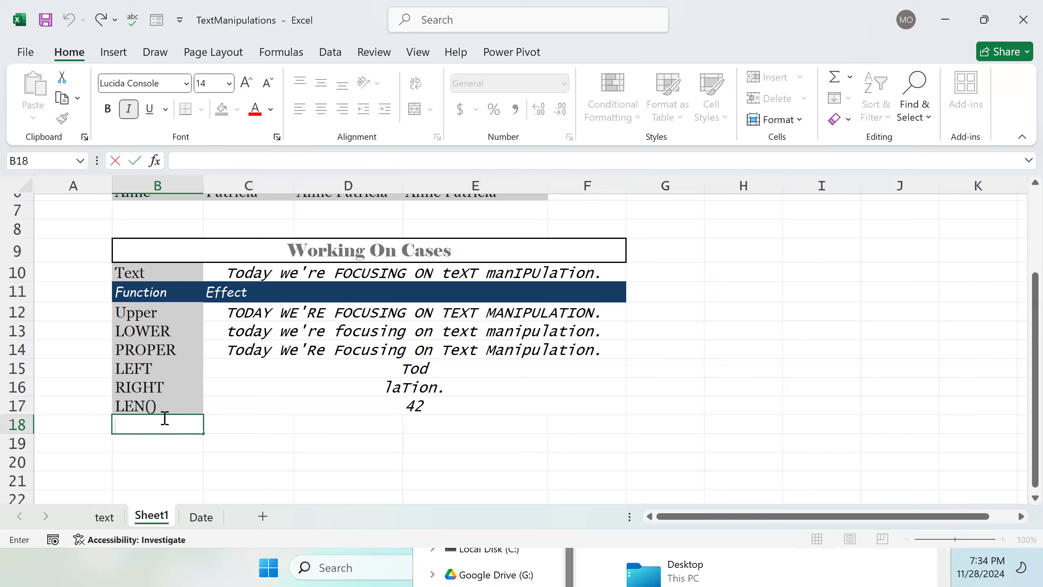
pyautogui.write('RIGHT and')
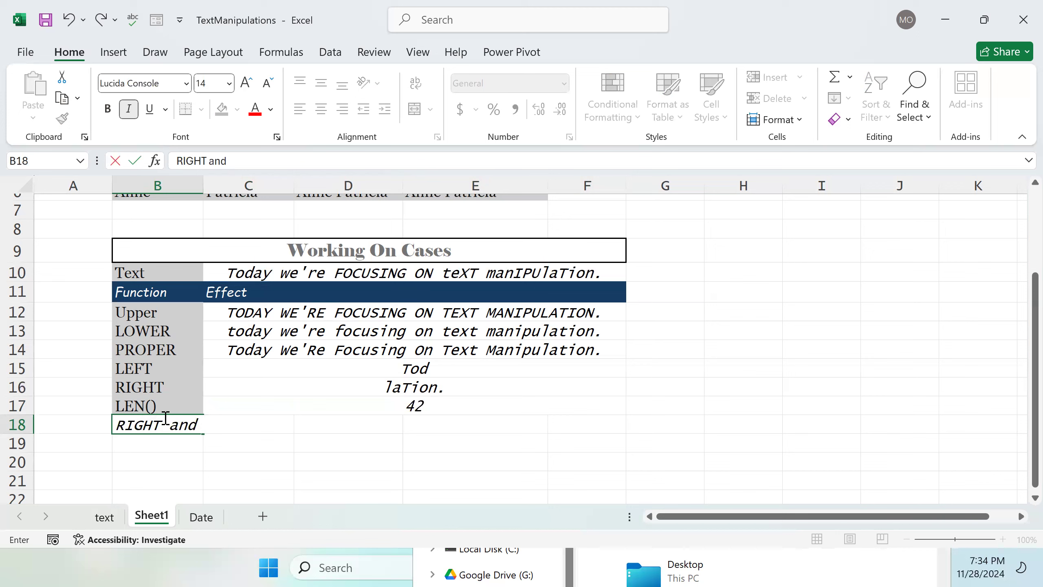
pyautogui.write(' LeN')
pyautogui.press('Tab')
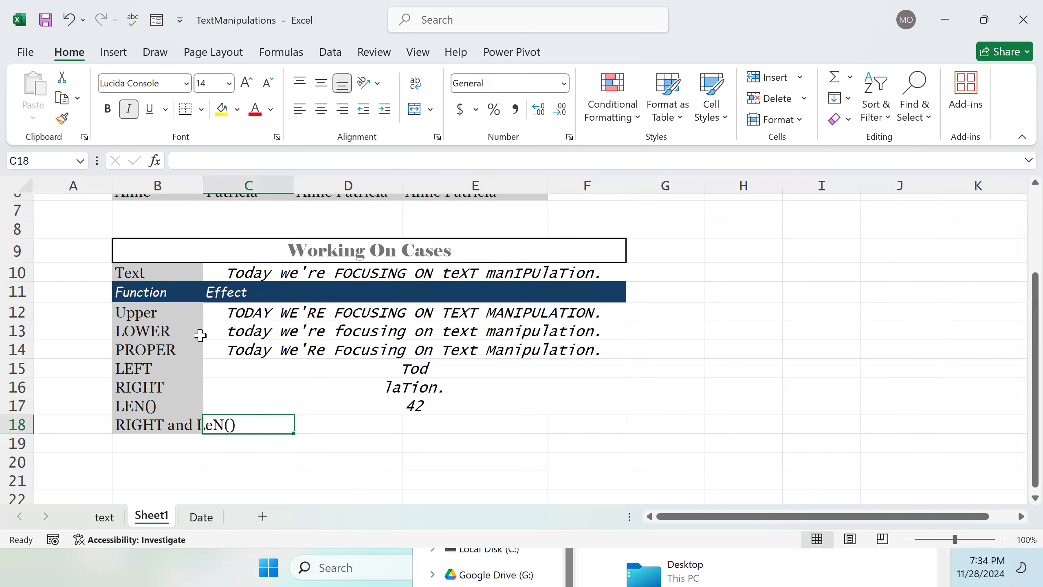
pyautogui.doubleClick(197, 426)
pyautogui.moveTo(243, 428); pyautogui.dragTo(192, 425)
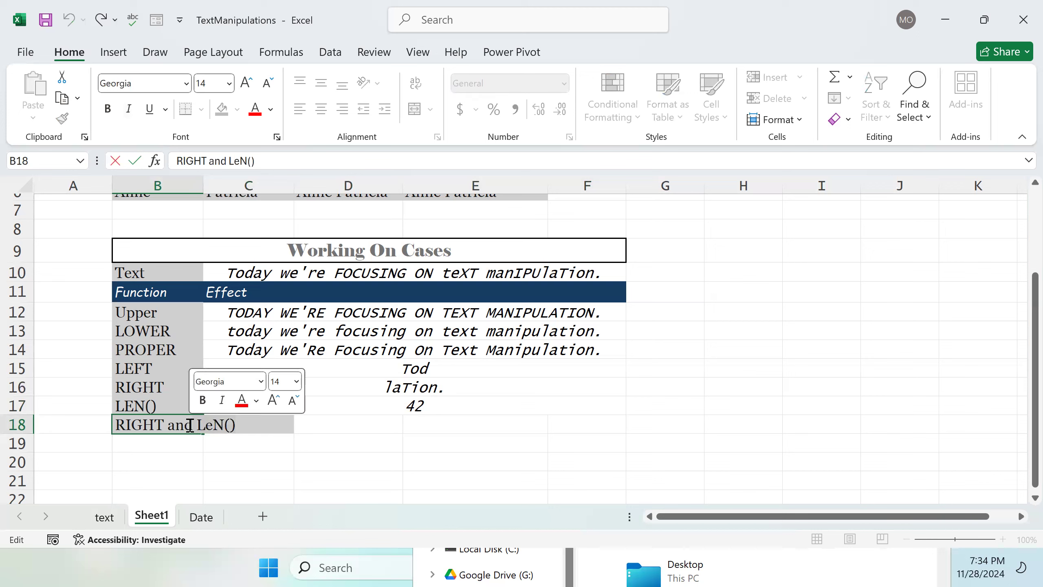
pyautogui.press('BackSpace')
pyautogui.press('BackSpace')
pyautogui.press('BackSpace')
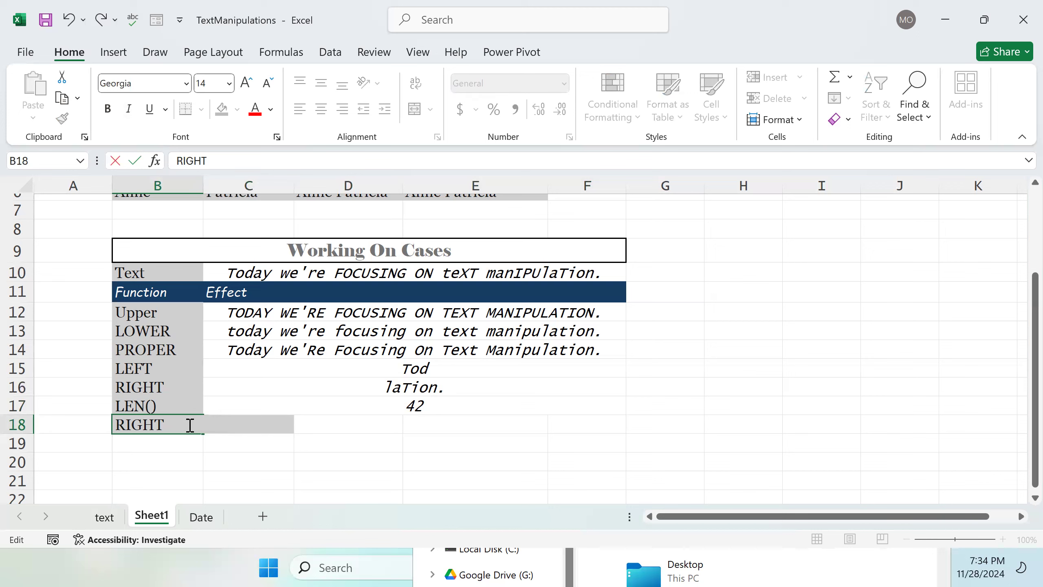
pyautogui.write('/LEN')
pyautogui.press('Tab')
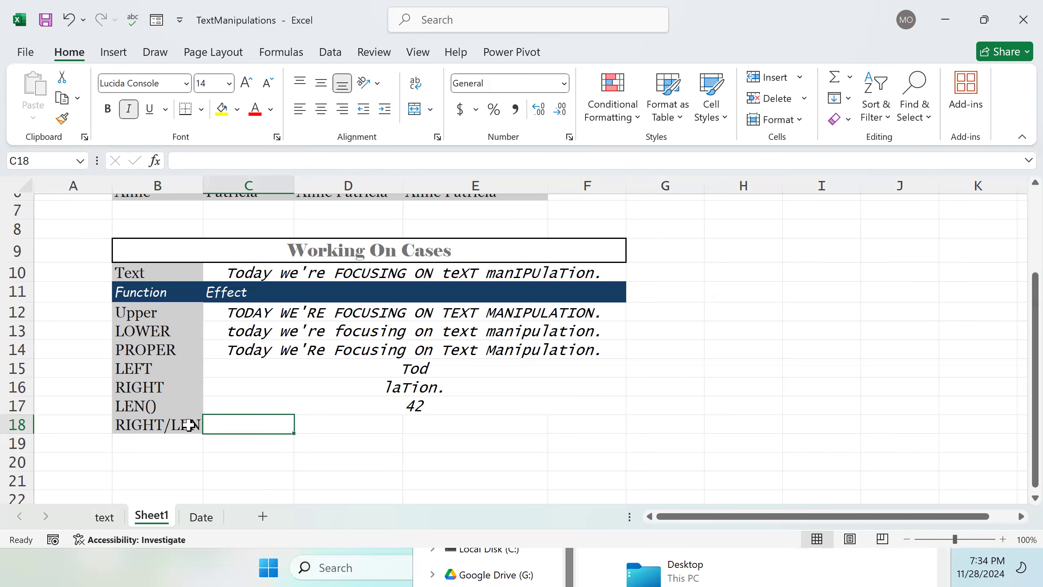
# Step: Merge and center C18:F18 and begin a RIGHT formula there on C10 with a LEN count
pyautogui.moveTo(233, 428); pyautogui.dragTo(587, 433)
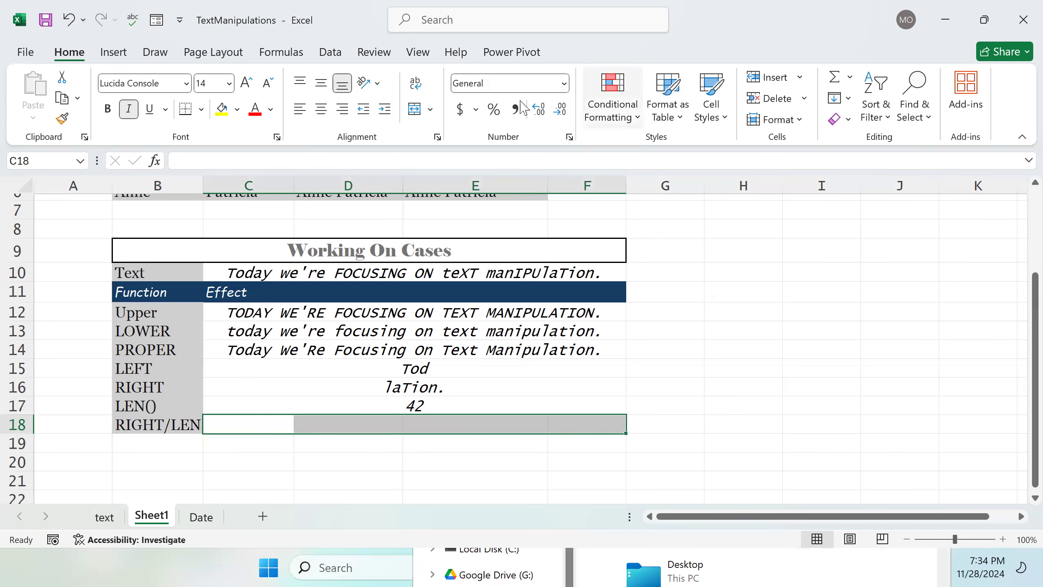
pyautogui.click(414, 109)
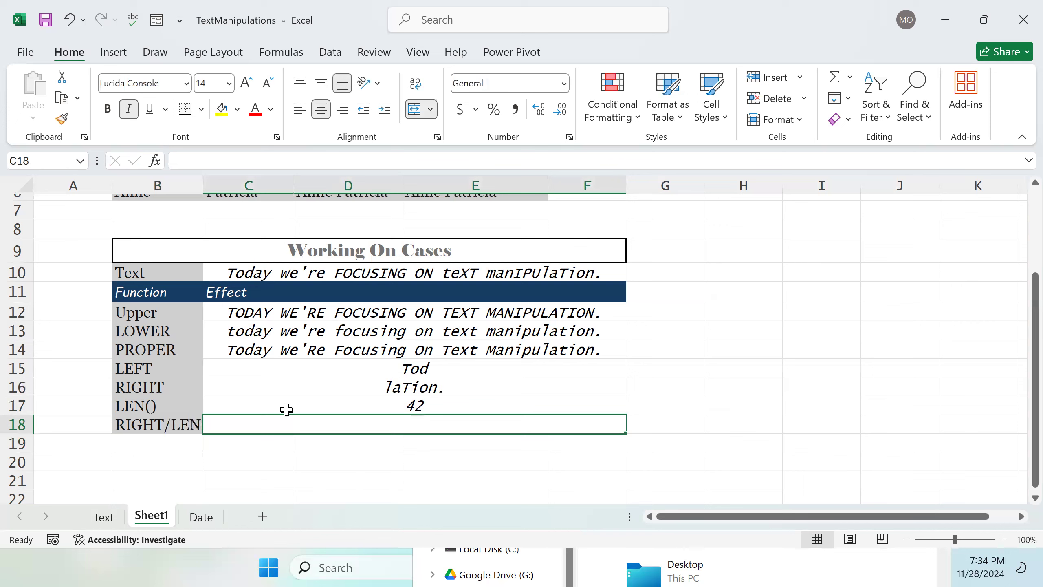
pyautogui.doubleClick(303, 424)
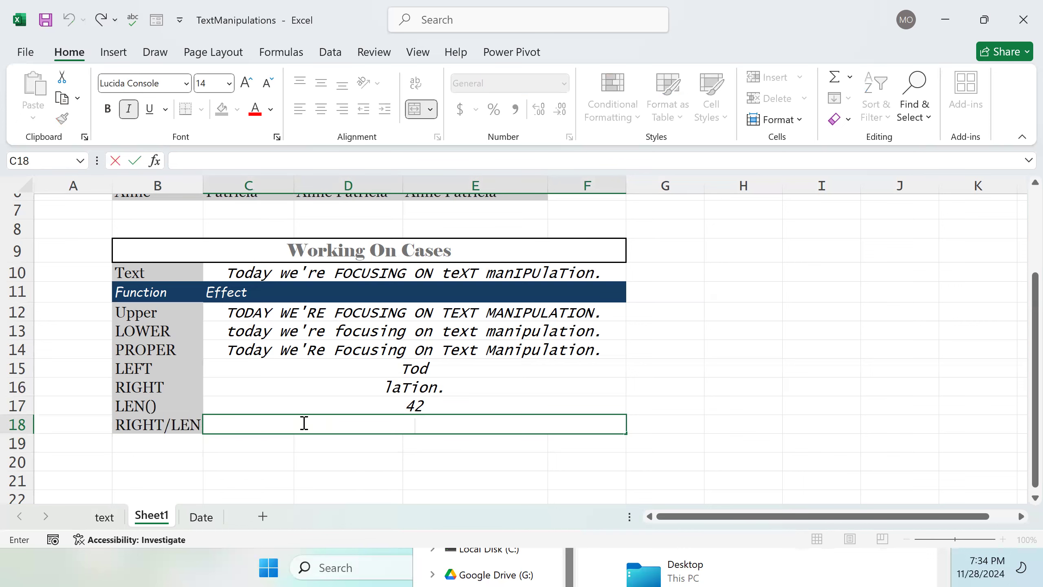
pyautogui.write('=RI')
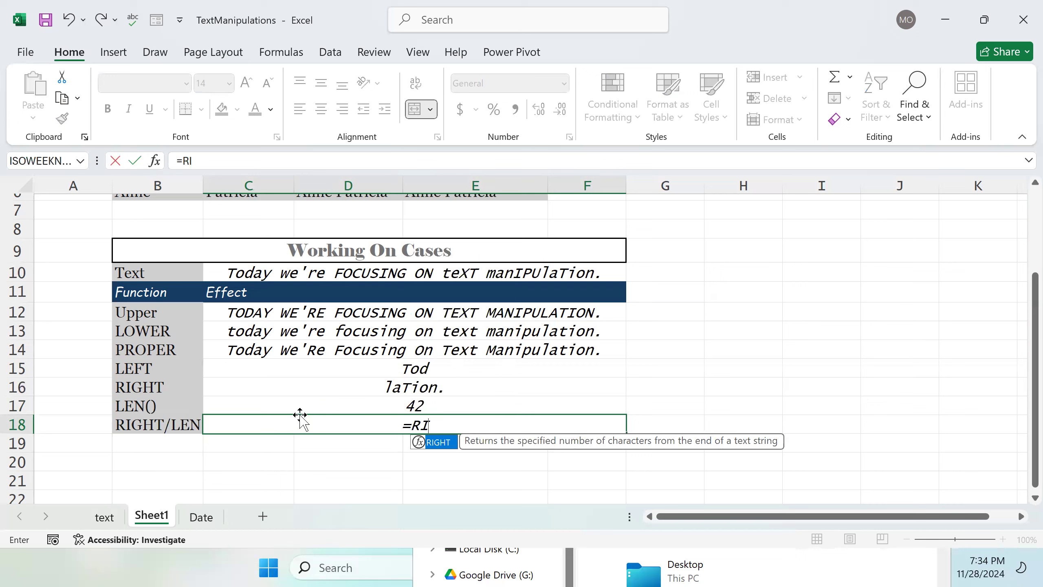
pyautogui.press('Tab')
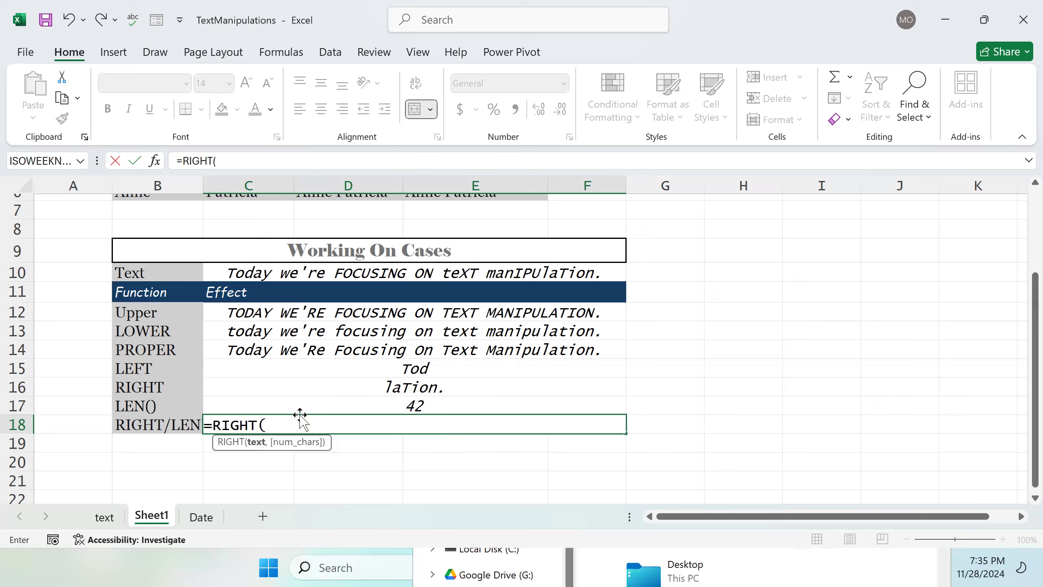
pyautogui.click(396, 275)
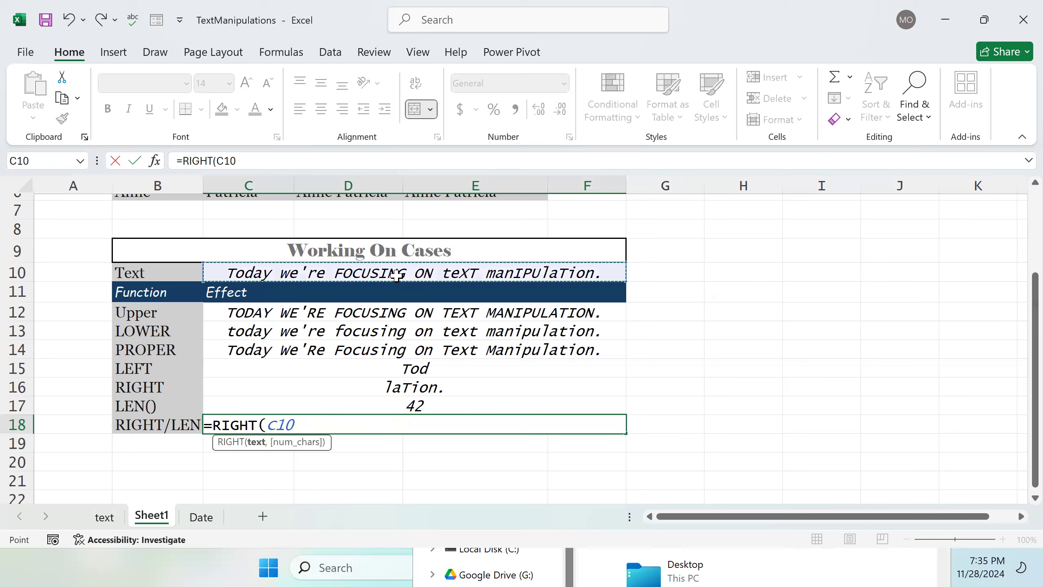
pyautogui.click(329, 425)
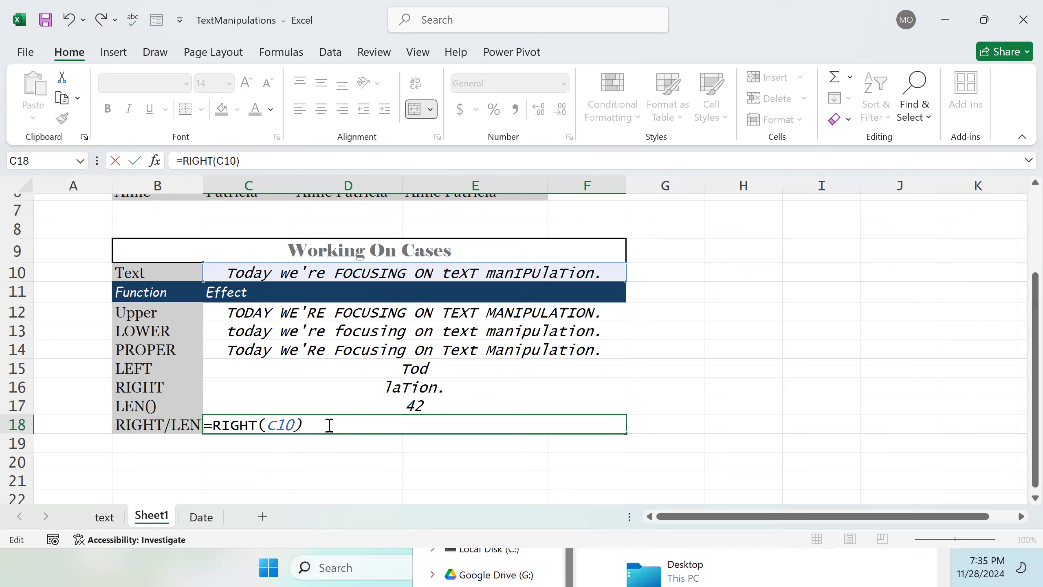
pyautogui.press('Left')
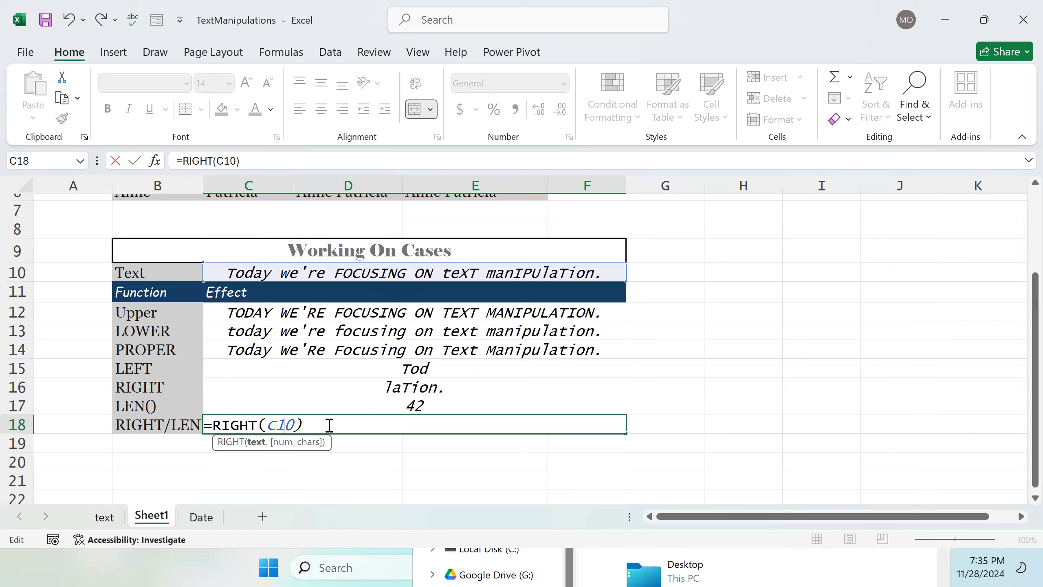
pyautogui.write(', LEN(')
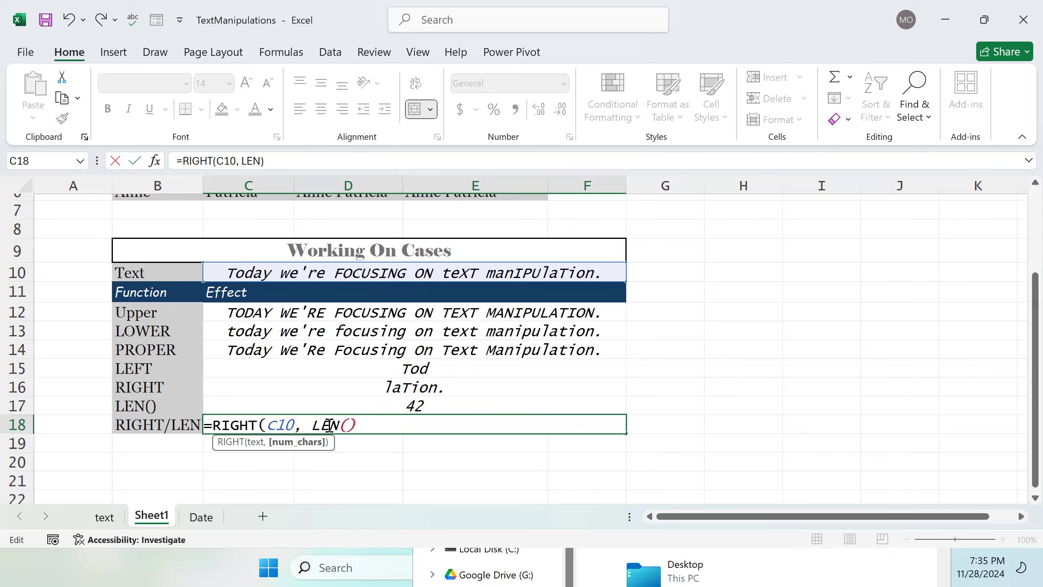
# Step: Complete the C18 formula as =RIGHT(C10, LEN(C10) - 1)
pyautogui.click(355, 268)
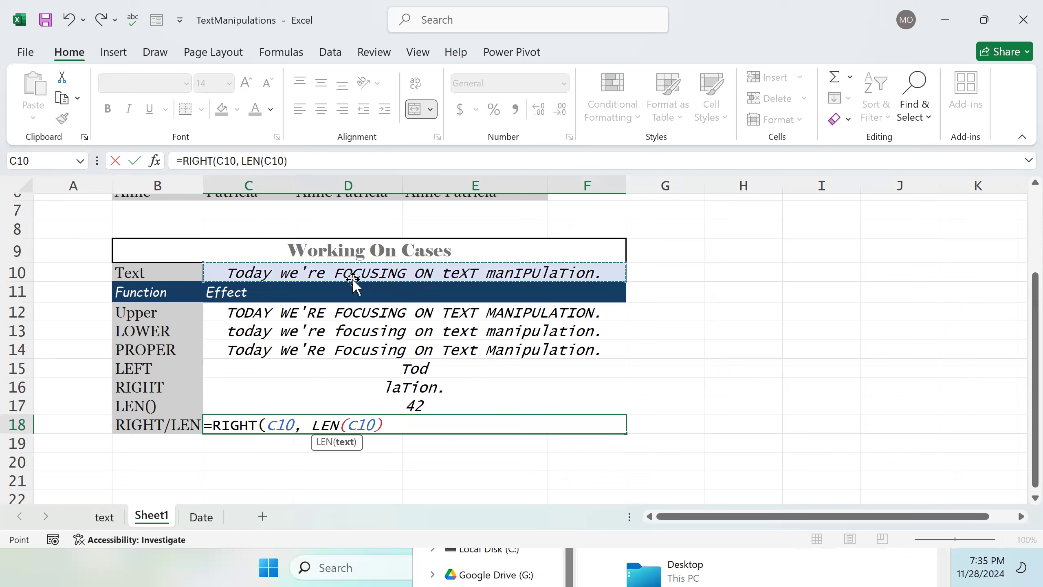
pyautogui.press('Right')
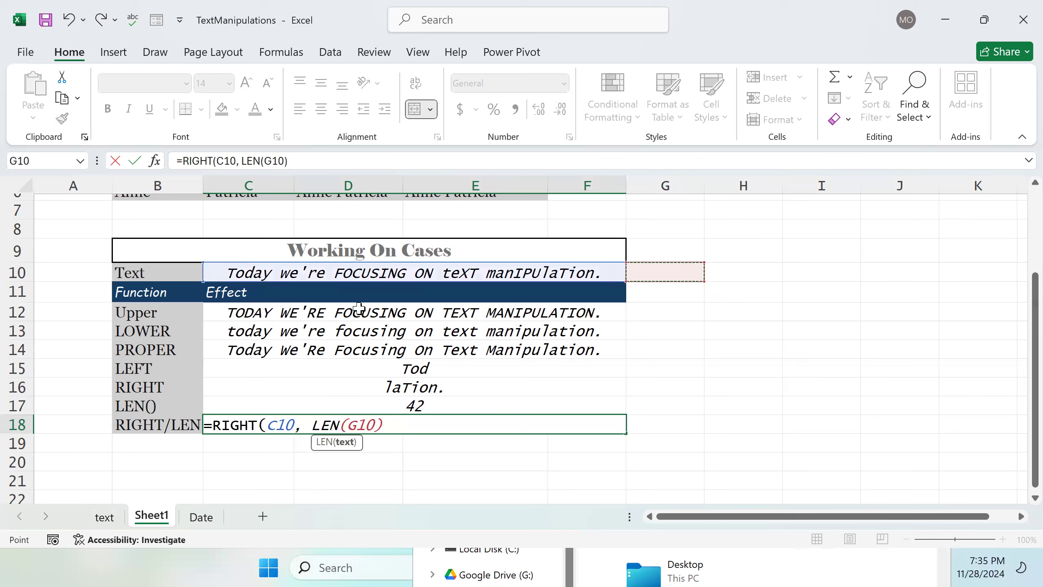
pyautogui.press('Right')
pyautogui.press('Right')
pyautogui.press('Right')
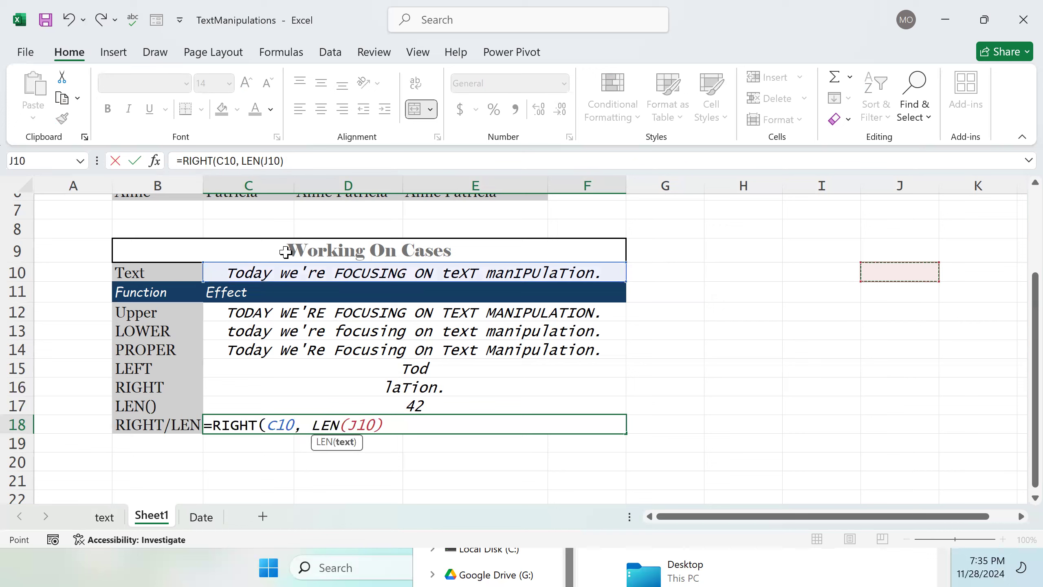
pyautogui.press('BackSpace')
pyautogui.press('BackSpace')
pyautogui.press('BackSpace')
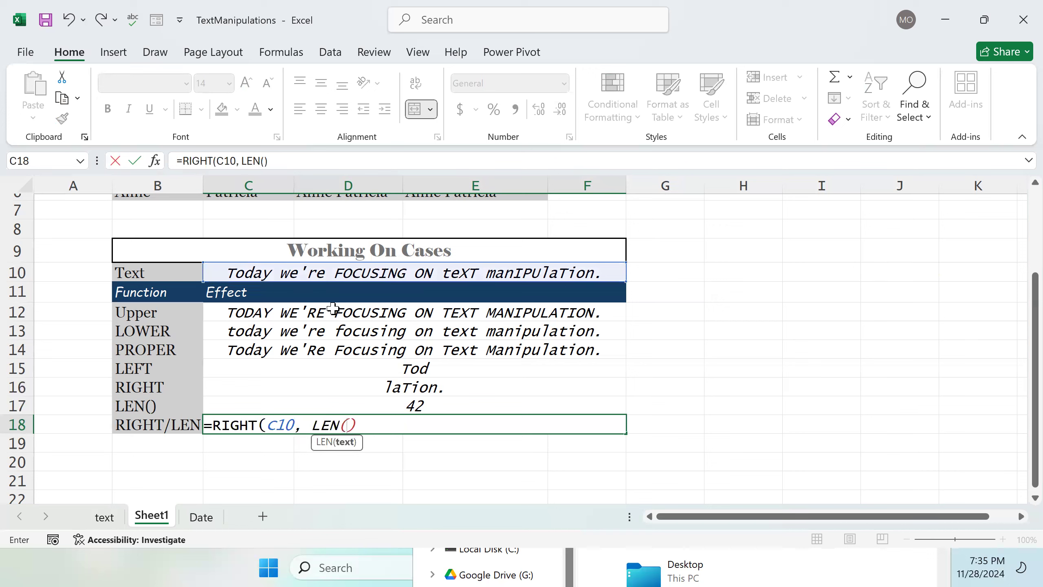
pyautogui.click(338, 278)
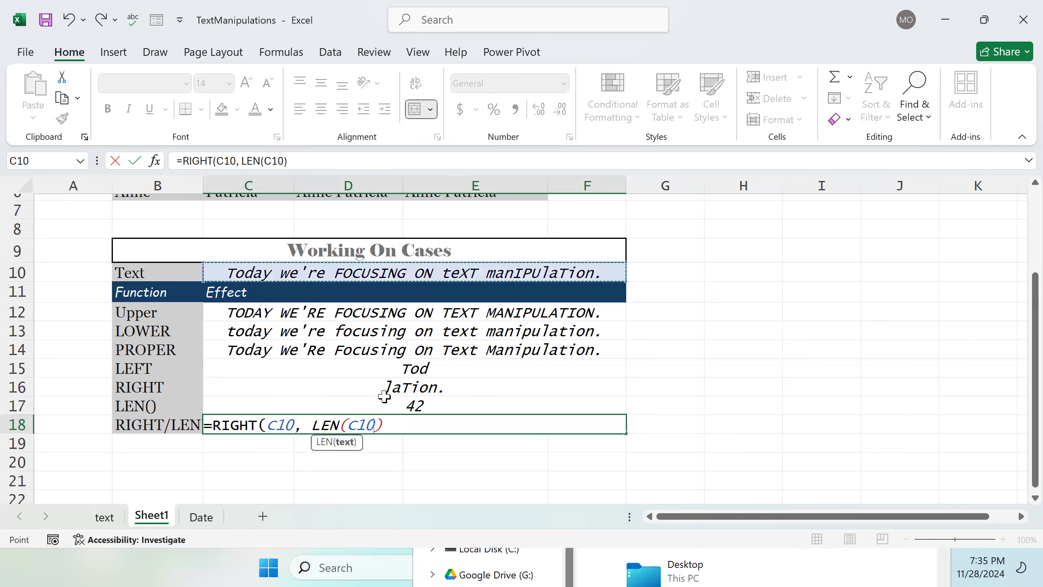
pyautogui.click(409, 426)
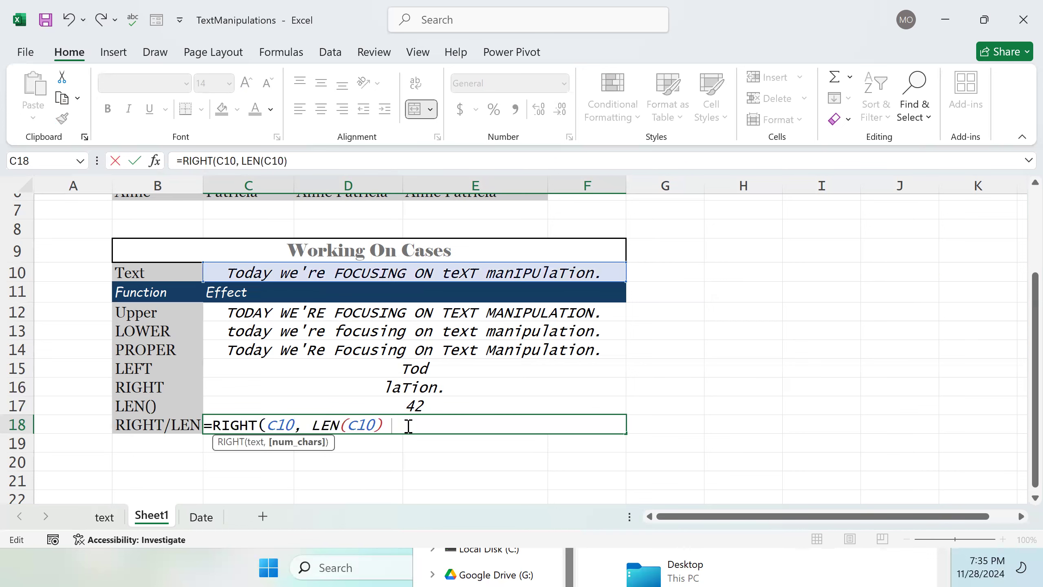
pyautogui.write('- 1)')
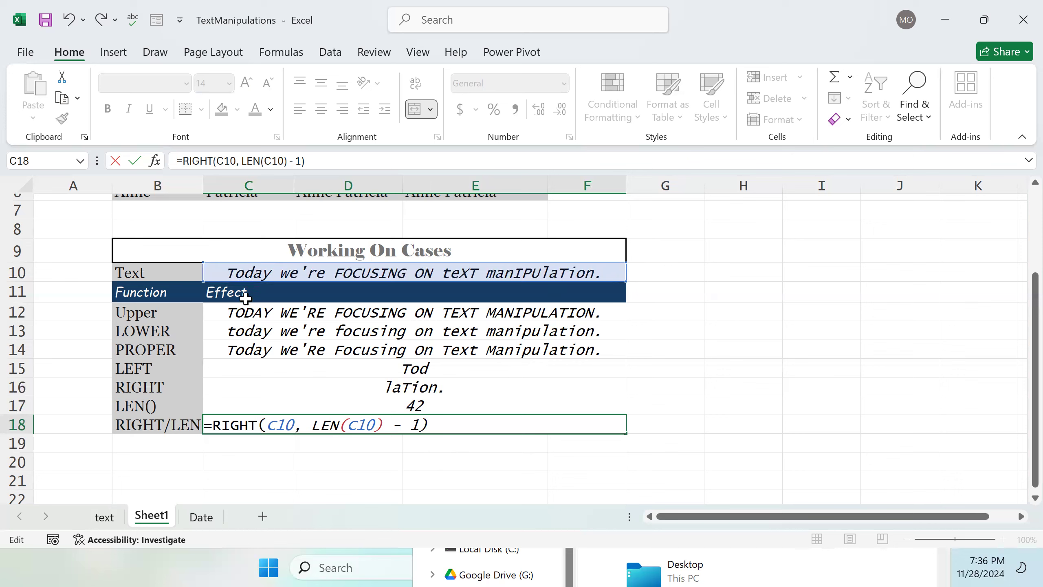
# Step: Confirm the RIGHT/LEN formula in C18, re-editing it to remove an accidentally inserted B19 reference
pyautogui.press('Return')
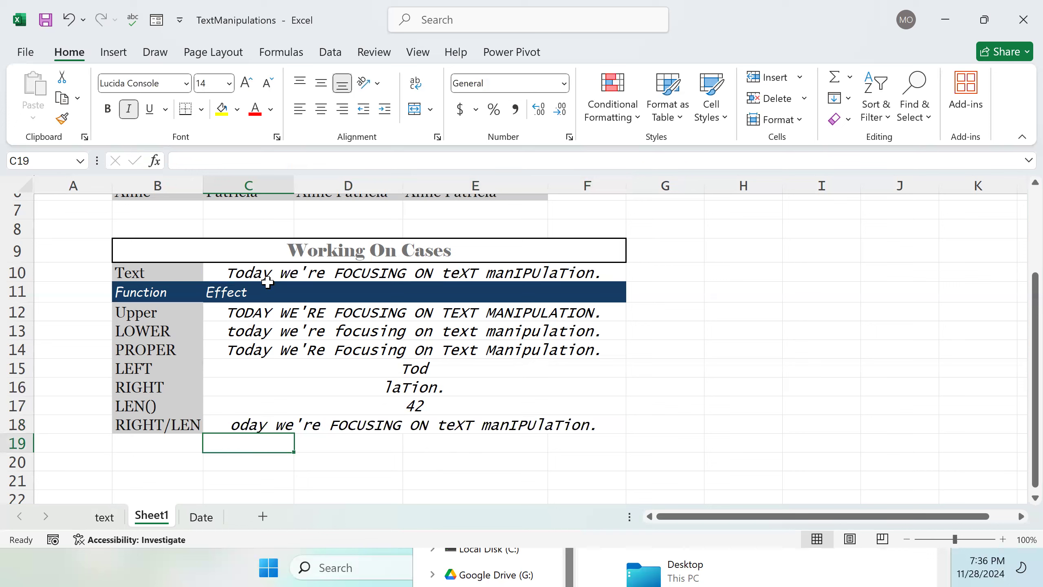
pyautogui.click(309, 423)
pyautogui.doubleClick(309, 424)
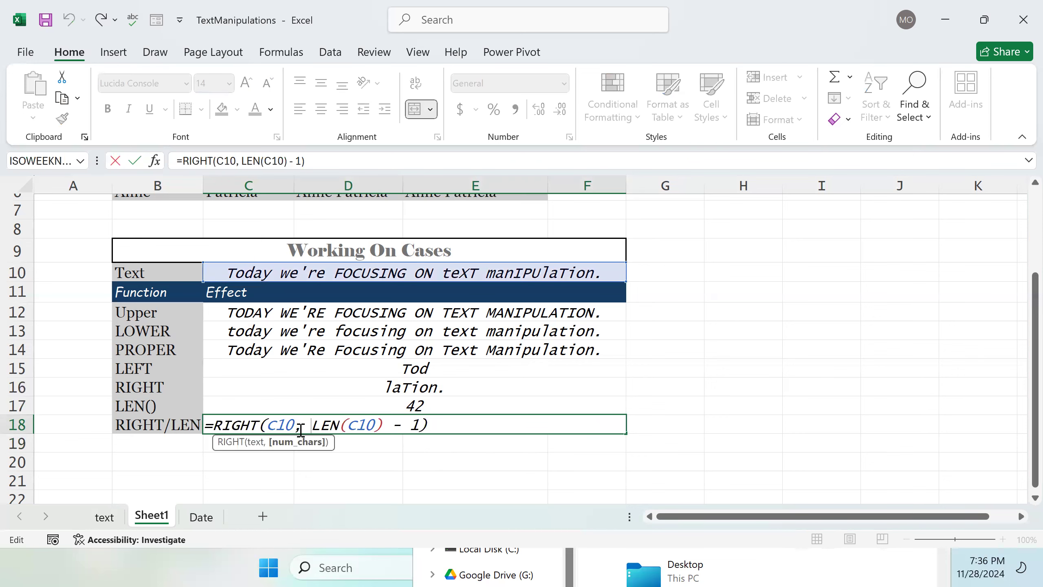
pyautogui.click(183, 441)
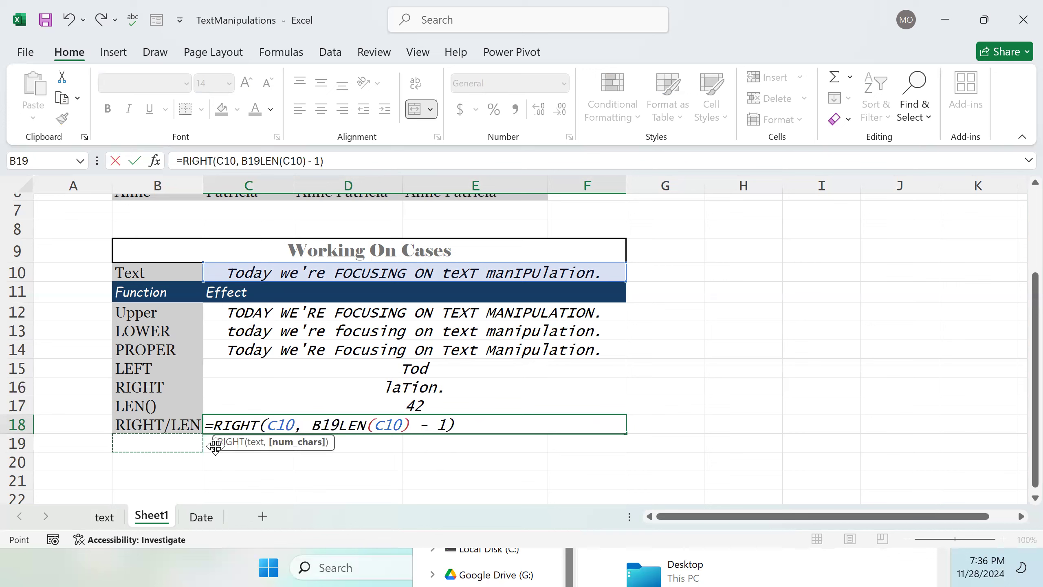
pyautogui.press('BackSpace')
pyautogui.press('BackSpace')
pyautogui.press('BackSpace')
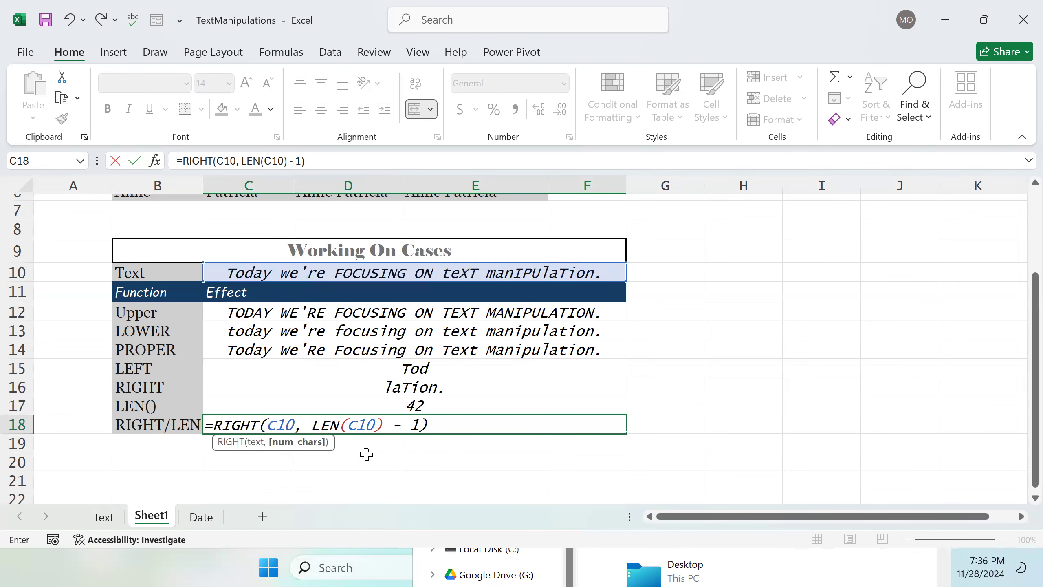
pyautogui.press('Return')
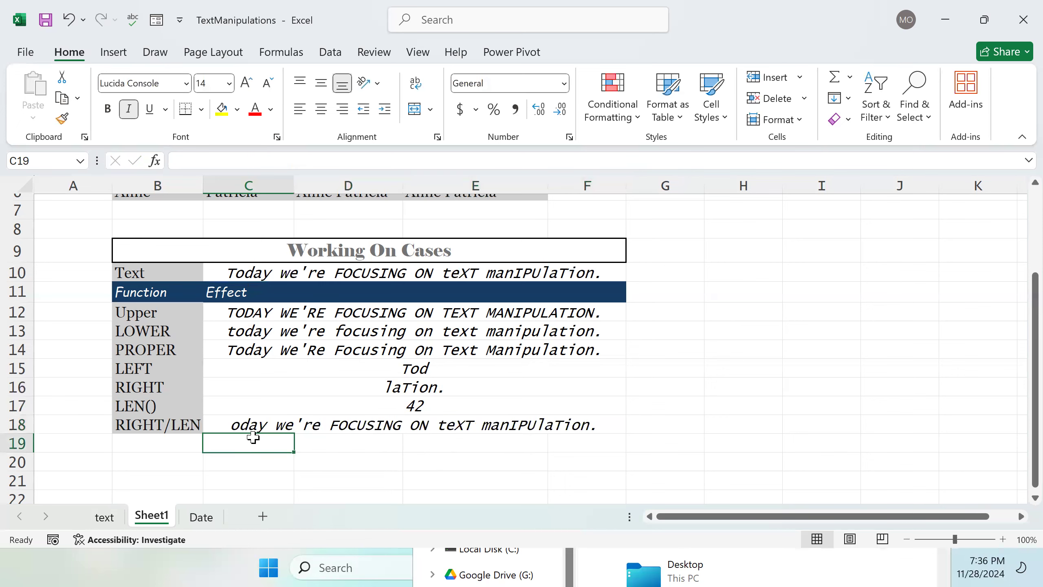
# Step: Label B19 as LEFT/LEN
pyautogui.click(161, 446)
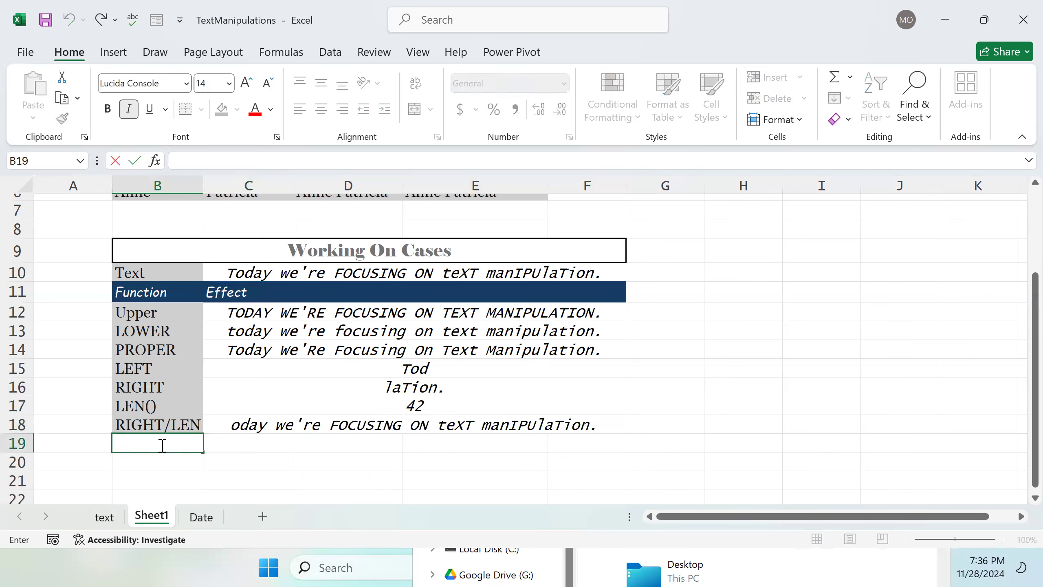
pyautogui.write('LEFT/LEN')
pyautogui.press('Tab')
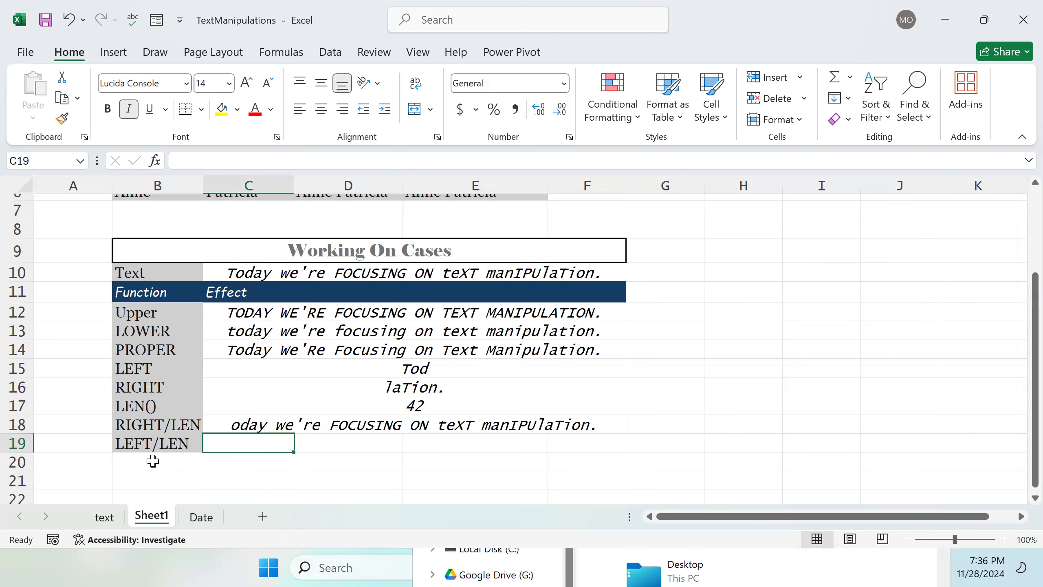
# Step: Enter =LEFT(C10, LEN(C10) - 1) in C19
pyautogui.write('=')
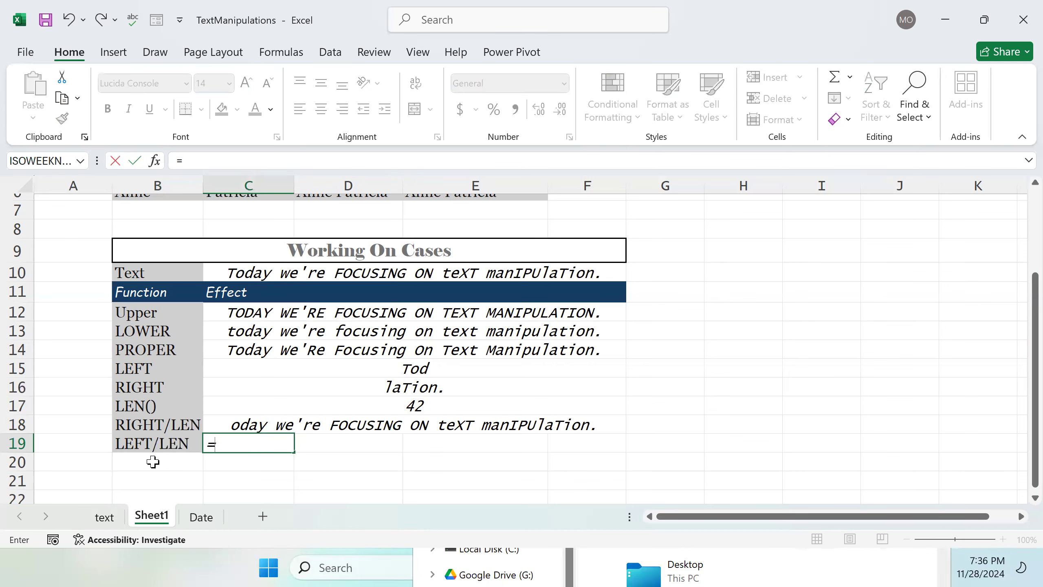
pyautogui.write('L')
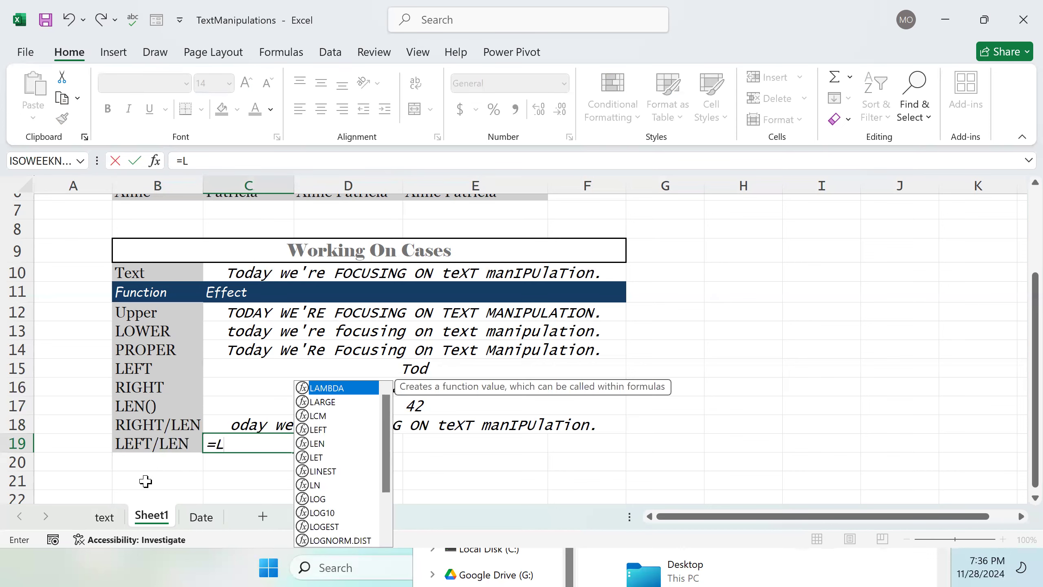
pyautogui.write('EFT(')
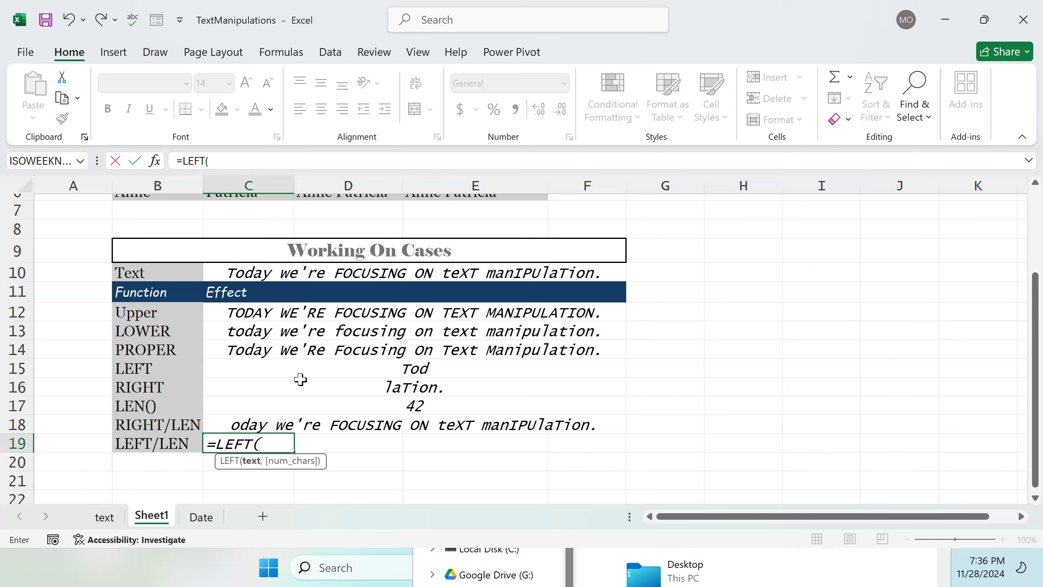
pyautogui.click(377, 281)
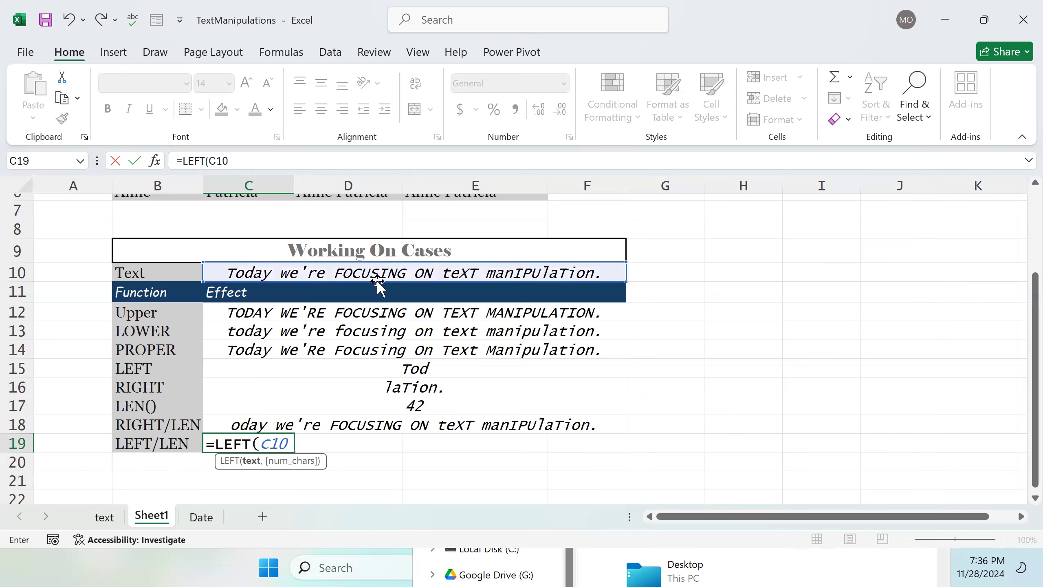
pyautogui.write(', L')
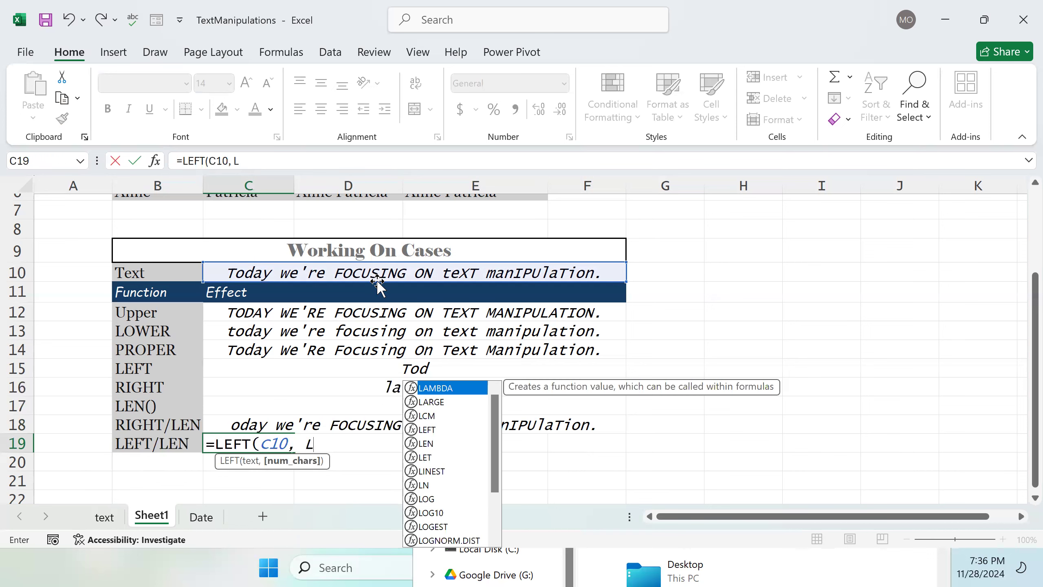
pyautogui.write('EN')
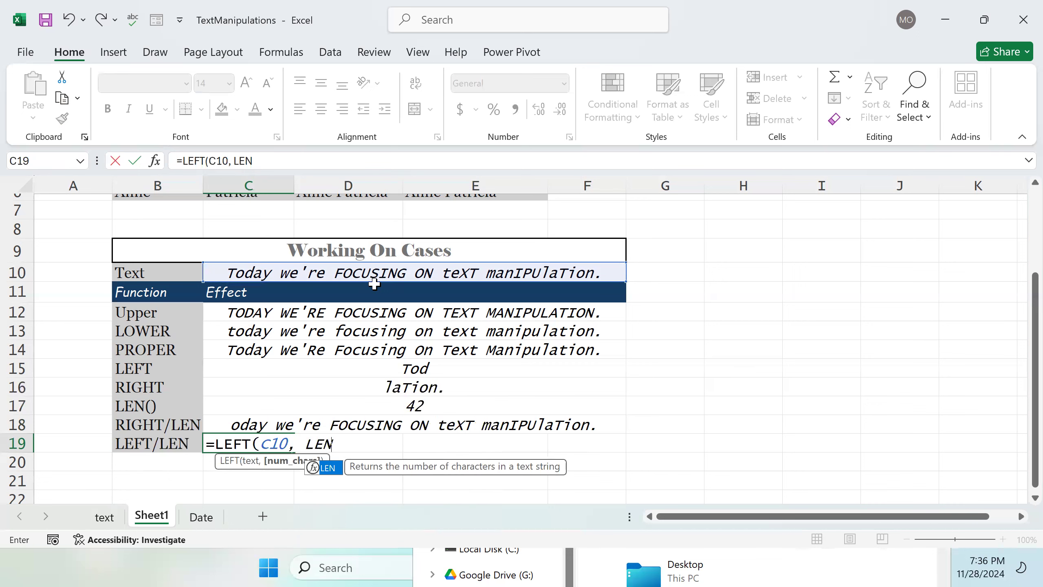
pyautogui.write('(')
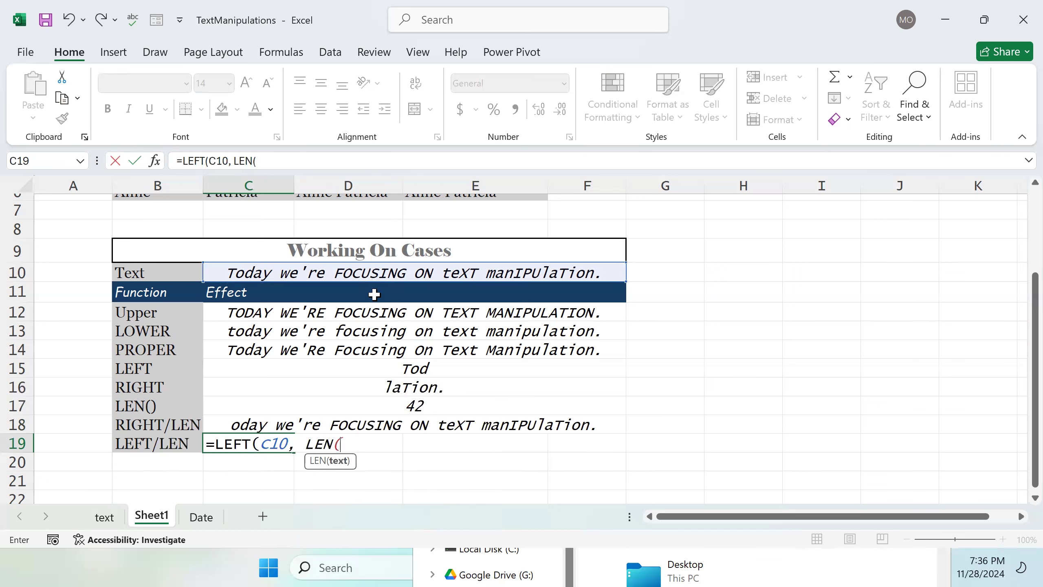
pyautogui.click(394, 270)
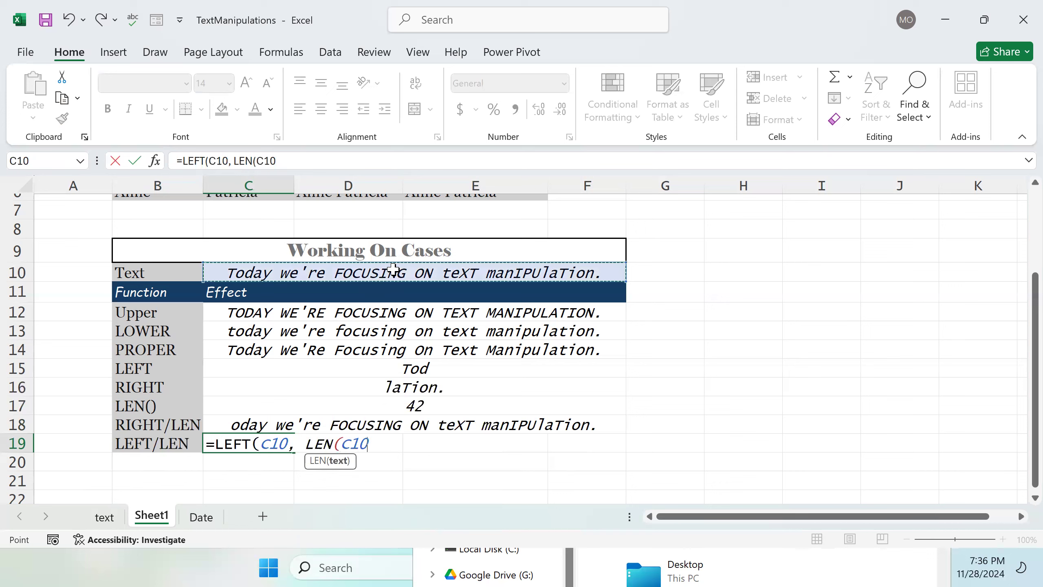
pyautogui.write(') -')
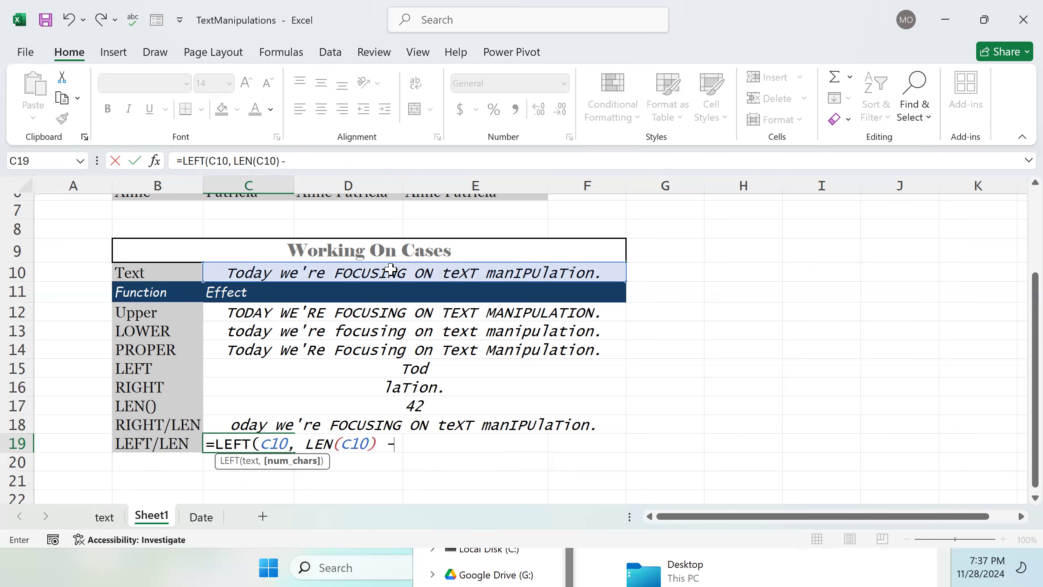
pyautogui.write('1)')
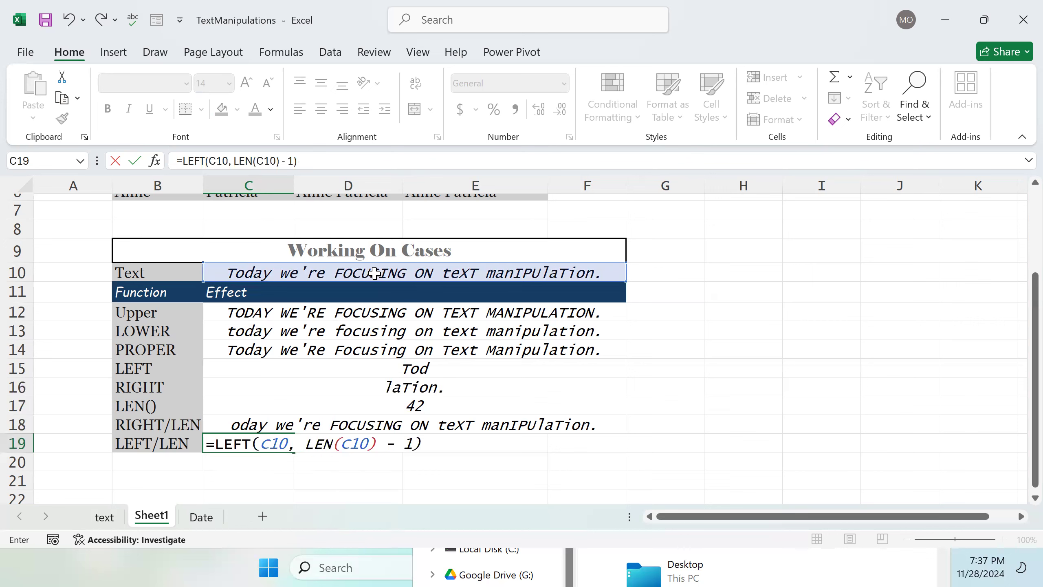
pyautogui.press('Return')
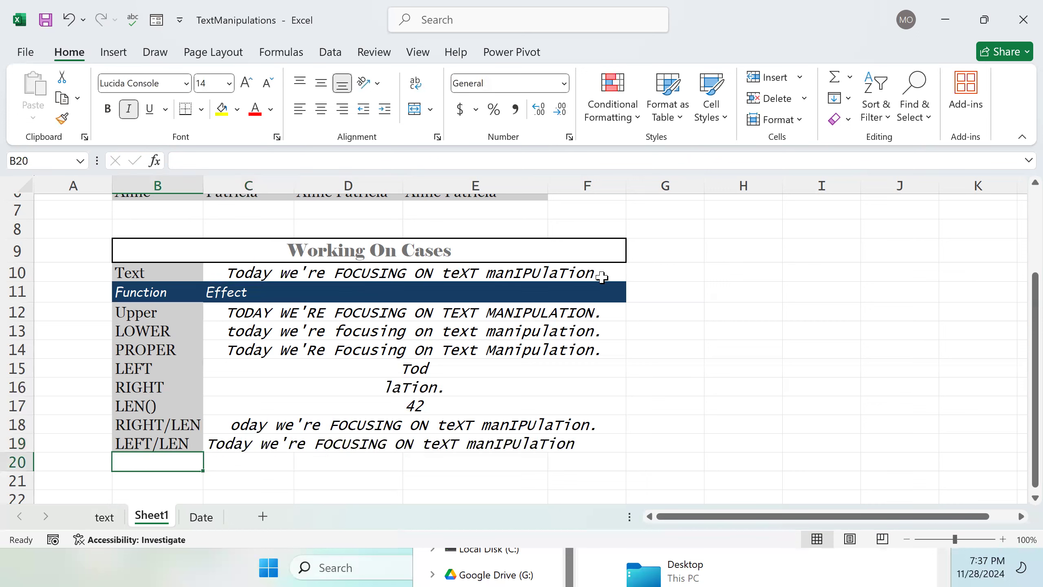
# Step: Label B20 as MIX, replacing a mistyped entry
pyautogui.scroll(-1, 577, 372)
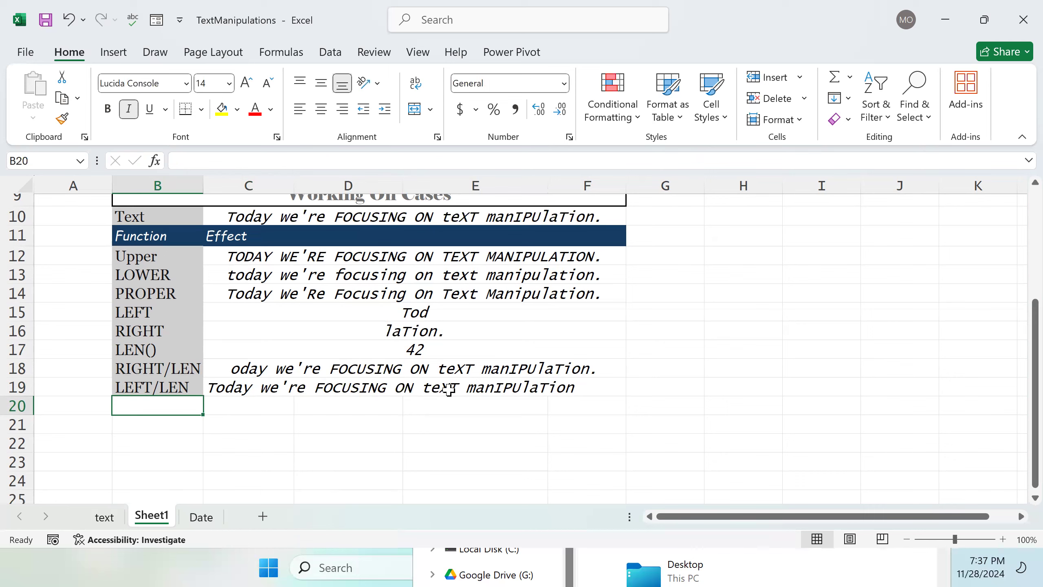
pyautogui.moveTo(172, 398); pyautogui.dragTo(170, 399)
pyautogui.doubleClick(173, 419)
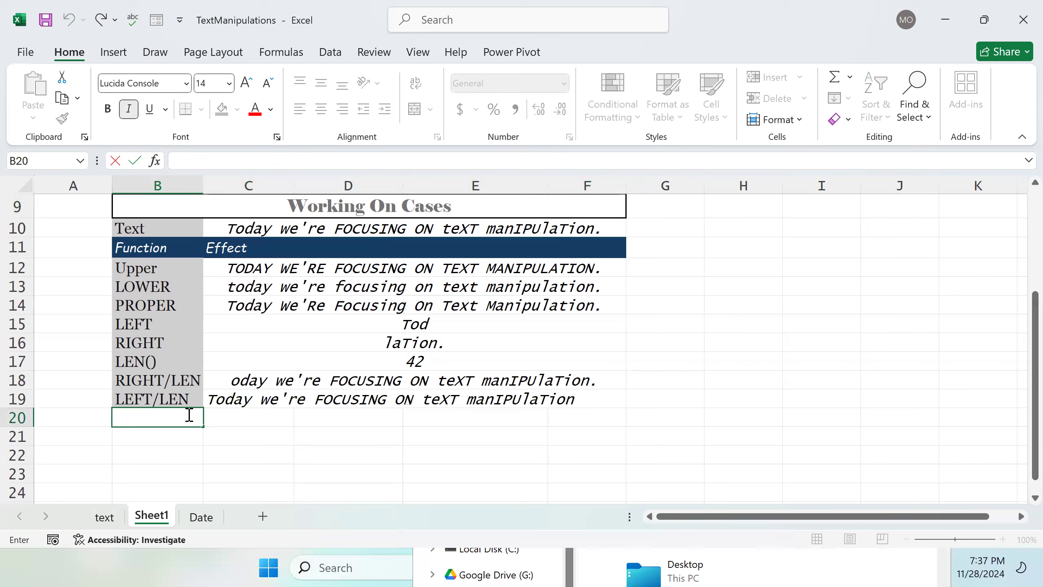
pyautogui.click(152, 419)
pyautogui.write('LEFT')
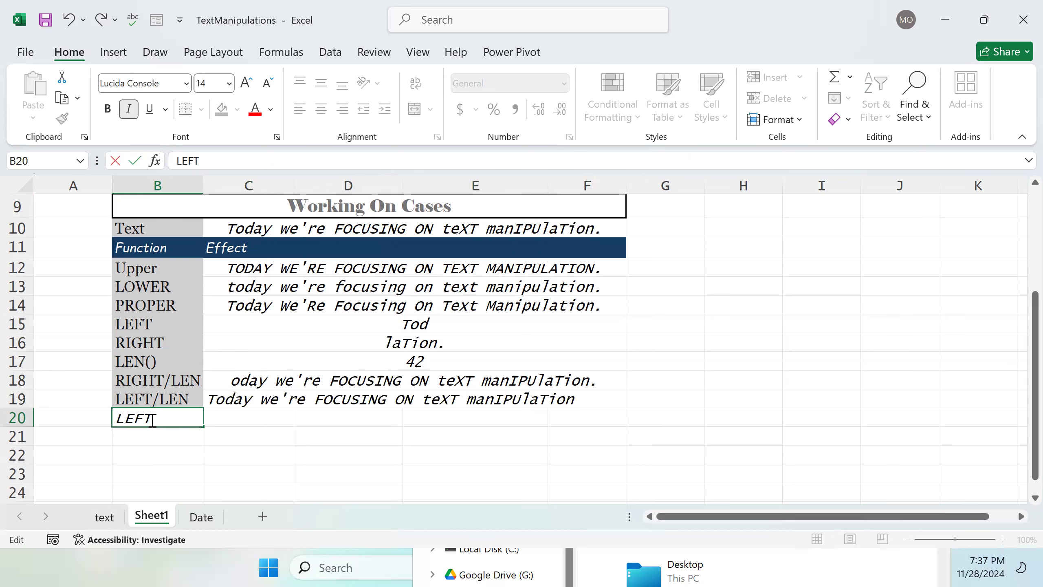
pyautogui.write('kkkk')
pyautogui.doubleClick(243, 410)
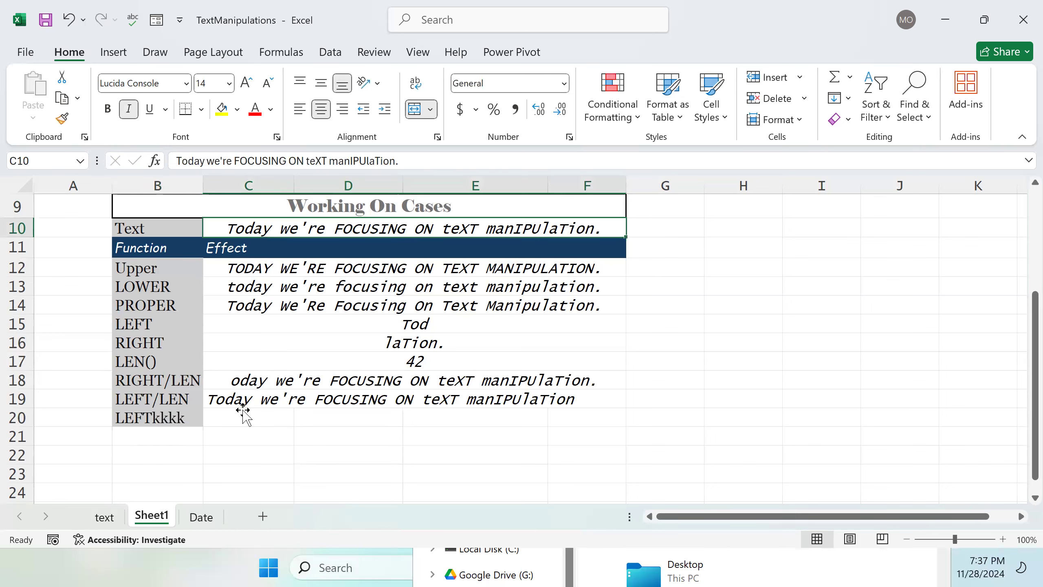
pyautogui.doubleClick(193, 423)
pyautogui.press('BackSpace')
pyautogui.press('BackSpace')
pyautogui.press('BackSpace')
pyautogui.press('BackSpace')
pyautogui.press('BackSpace')
pyautogui.press('BackSpace')
pyautogui.press('BackSpace')
pyautogui.press('BackSpace')
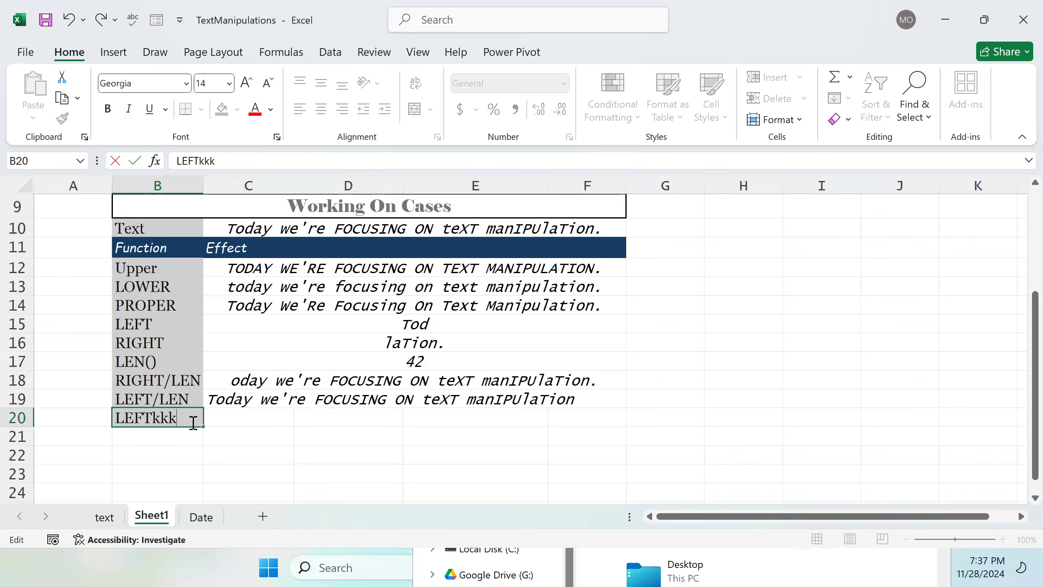
pyautogui.write('MIX')
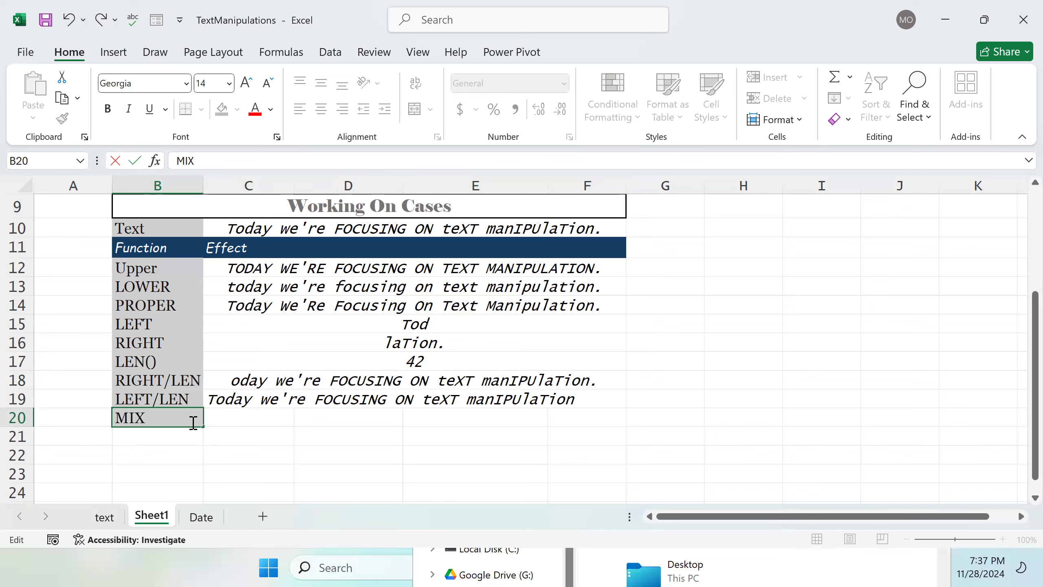
pyautogui.press('Escape')
pyautogui.press('Tab')
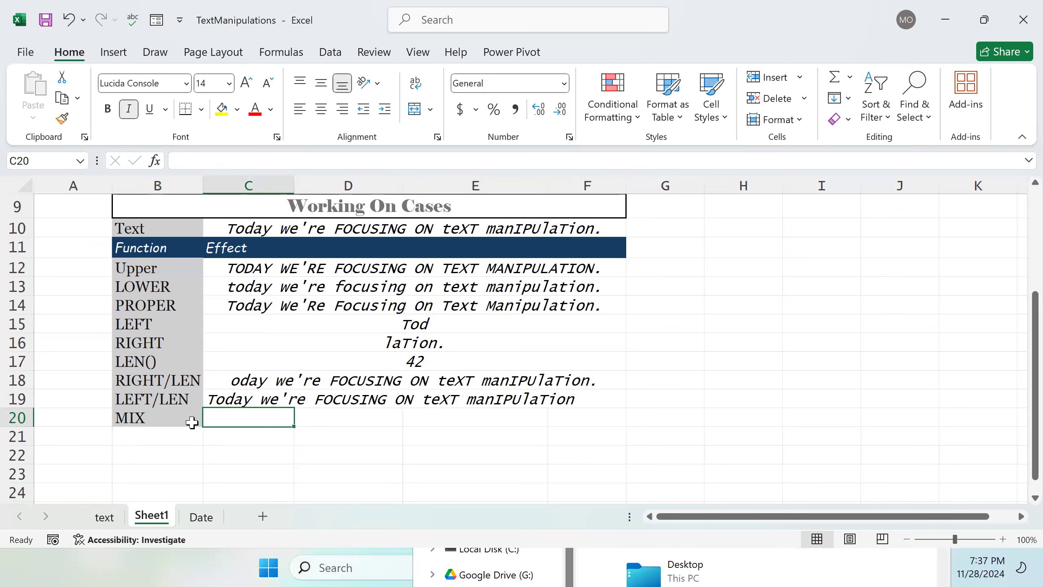
# Step: Enter =LEFT(C10) in C20, adding the missing equals sign and picking C10 as the text argument
pyautogui.write('L')
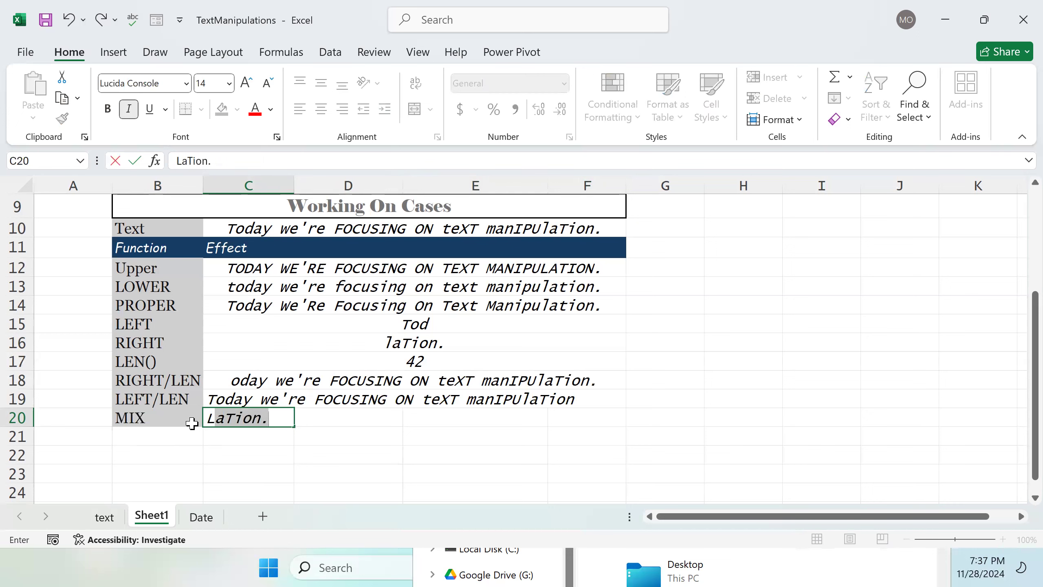
pyautogui.write('EFT(')
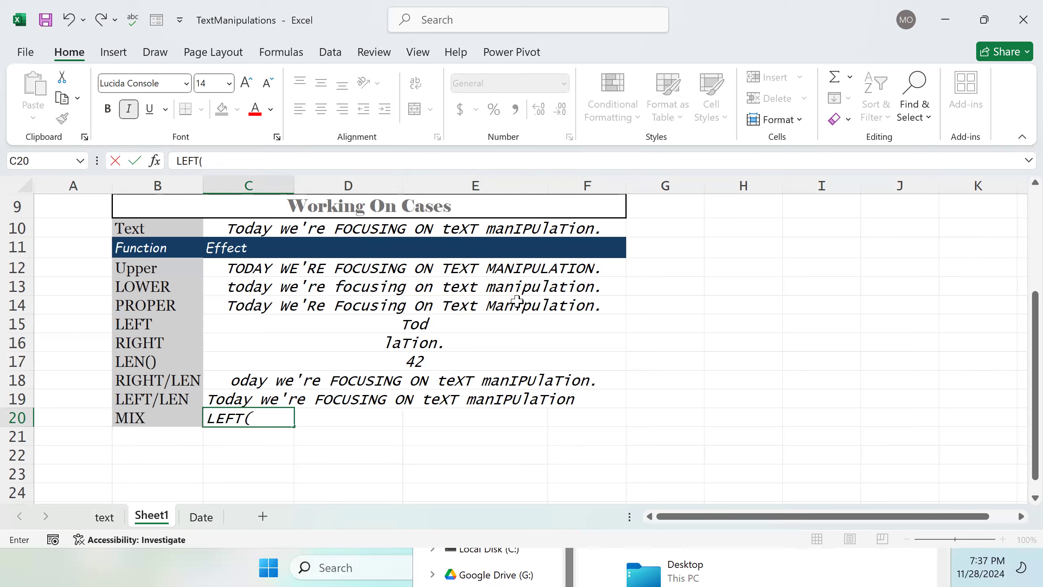
pyautogui.click(260, 418)
pyautogui.click(293, 229)
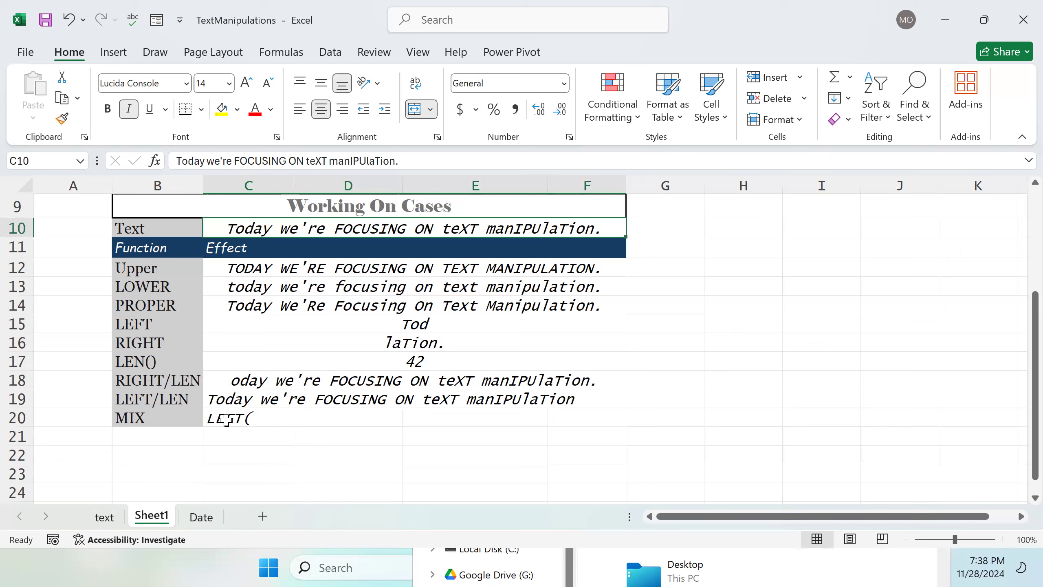
pyautogui.doubleClick(212, 419)
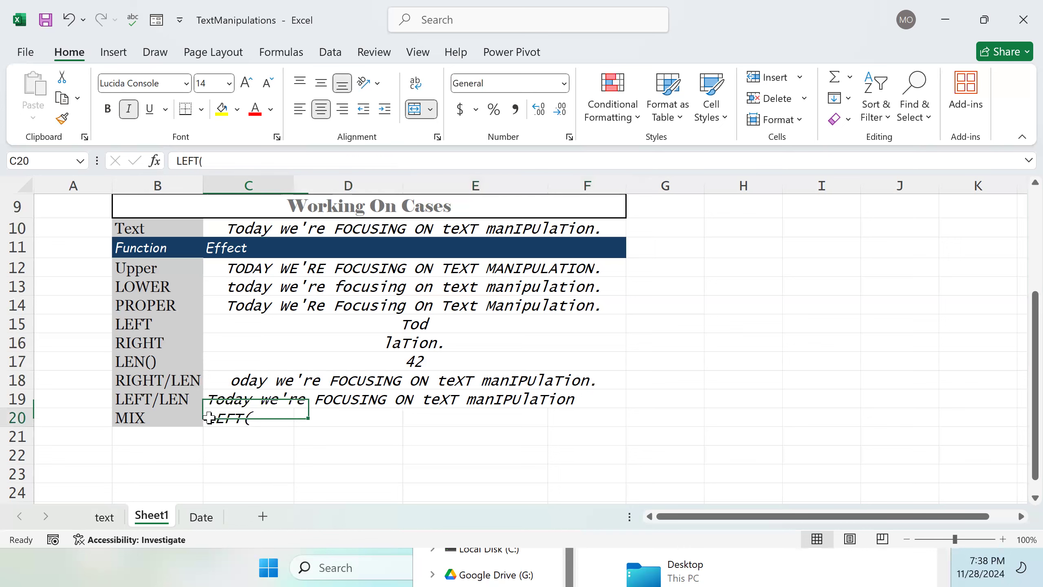
pyautogui.write('=')
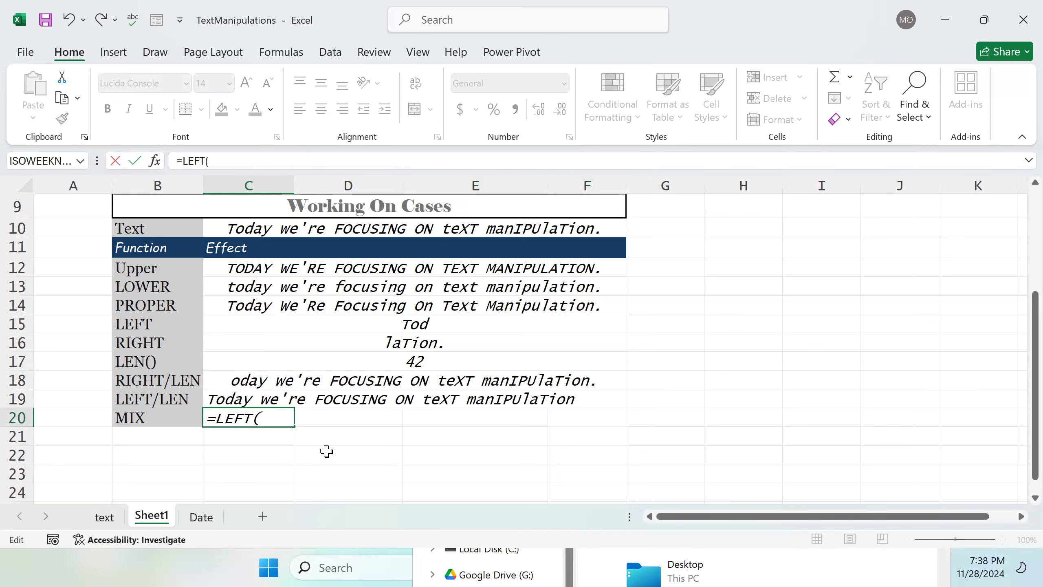
pyautogui.click(290, 423)
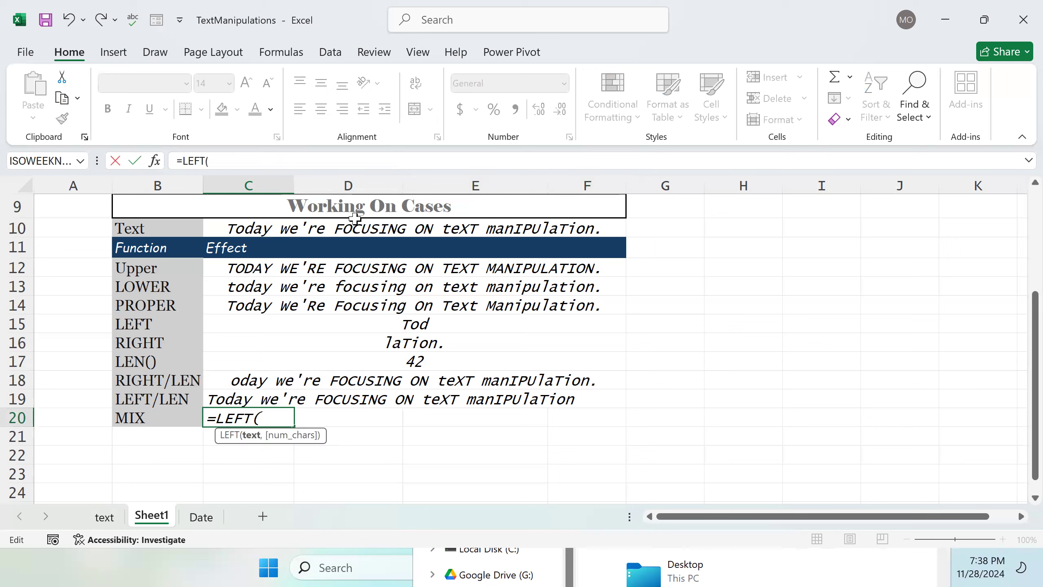
pyautogui.click(382, 233)
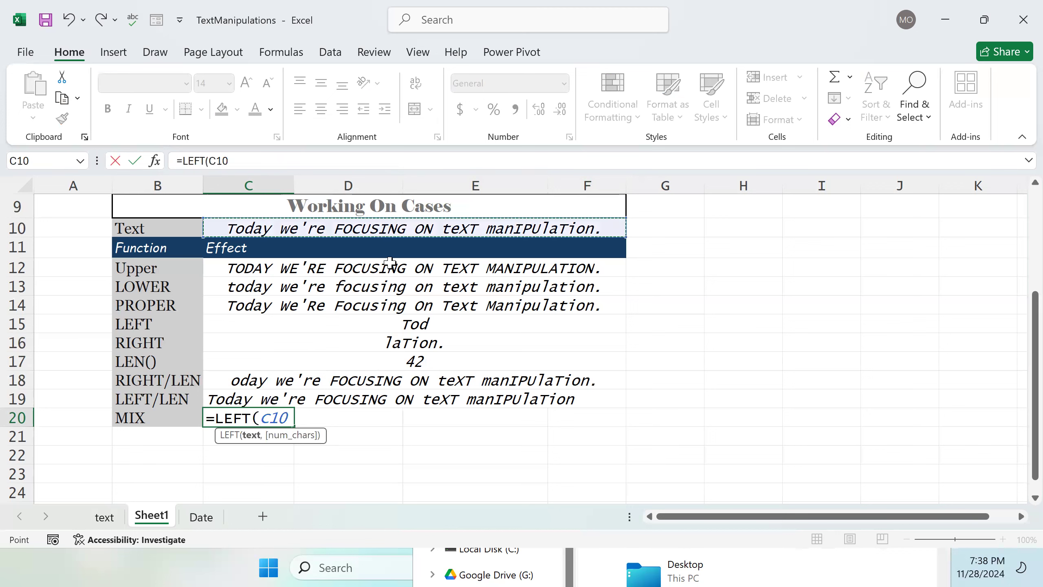
pyautogui.write(')')
pyautogui.press('Left')
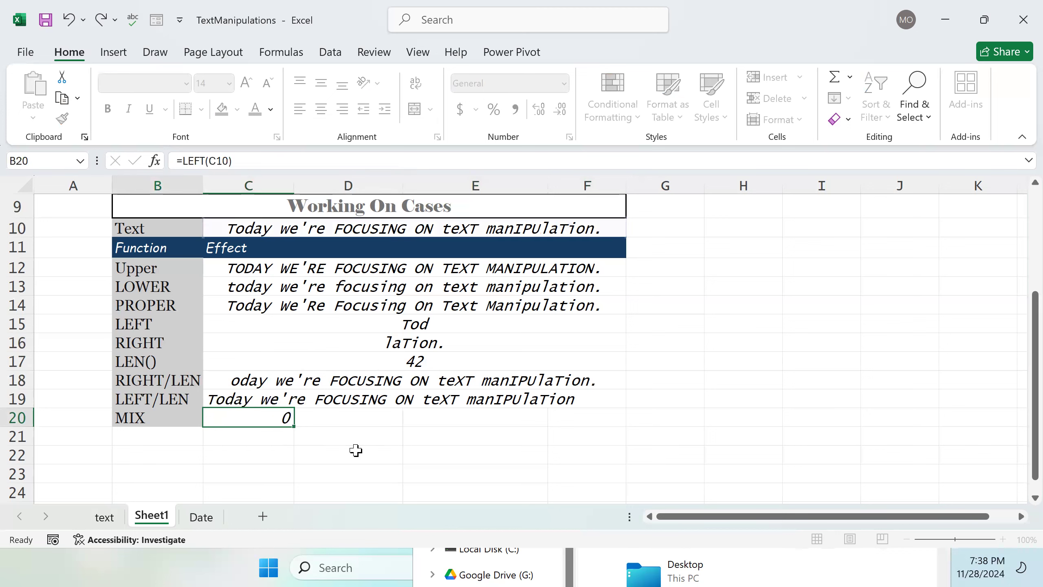
pyautogui.write('5')
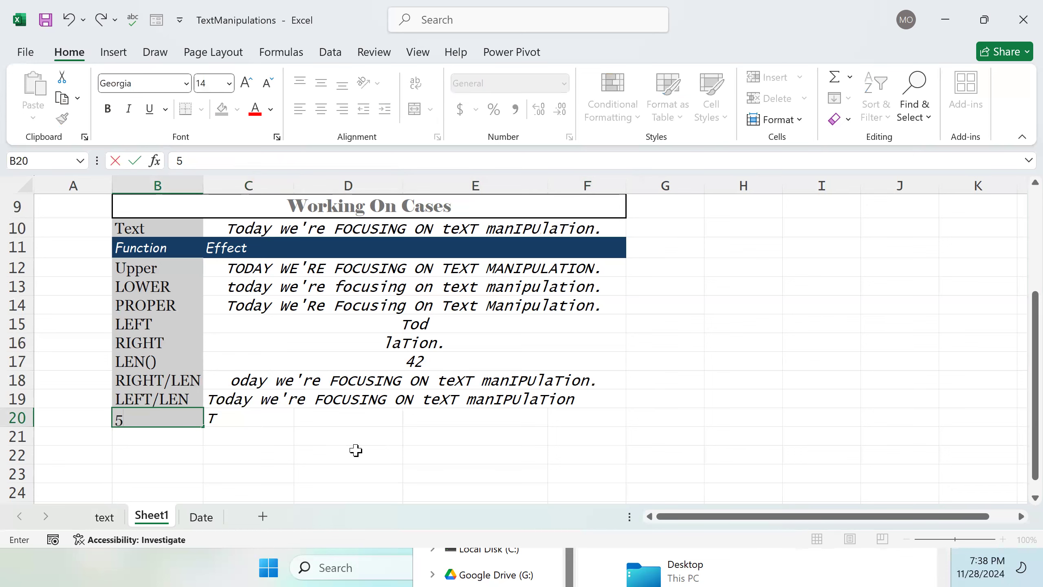
pyautogui.hotkey('ctrl', 'z')
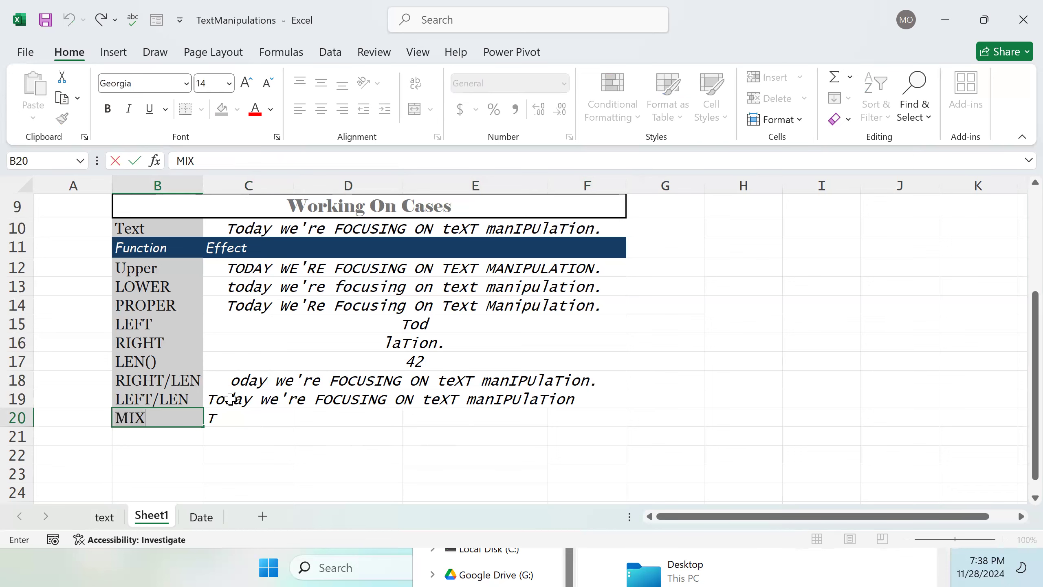
pyautogui.hotkey('ctrl', 'y')
pyautogui.hotkey('ctrl', 'z')
pyautogui.hotkey('ctrl', 'y')
pyautogui.hotkey('ctrl', 'z')
# Step: Edit the C20 formula to =LEFT(C10, 5) so it returns the first five characters
pyautogui.click(250, 419)
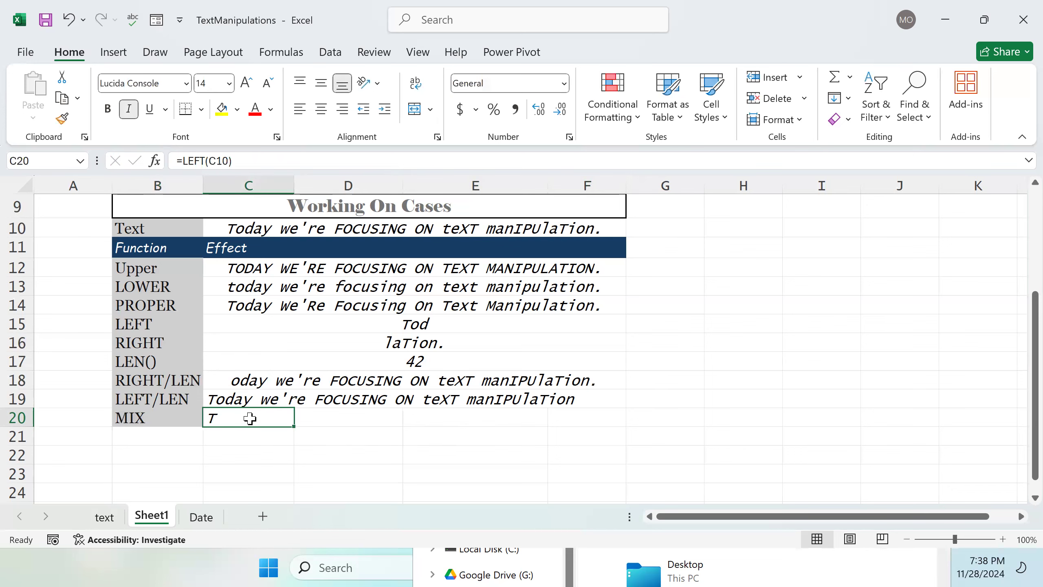
pyautogui.doubleClick(250, 418)
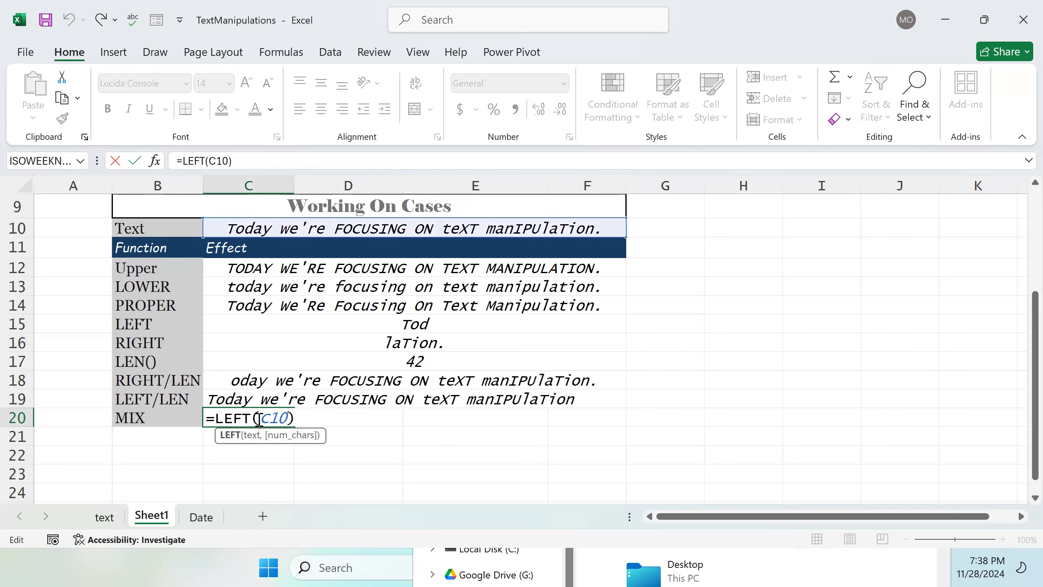
pyautogui.click(289, 418)
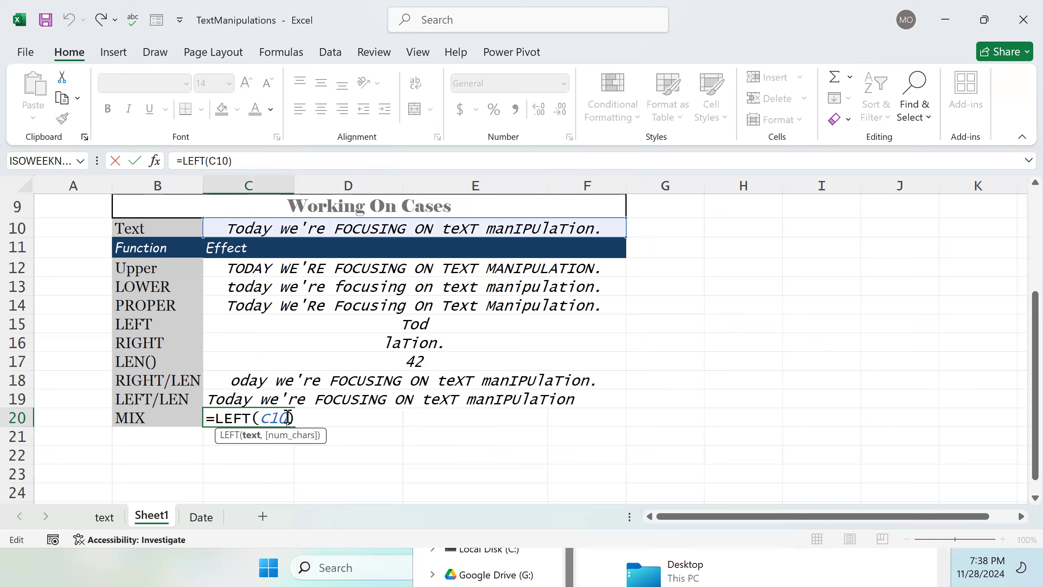
pyautogui.press('BackSpace')
pyautogui.write(', 5')
pyautogui.press('Return')
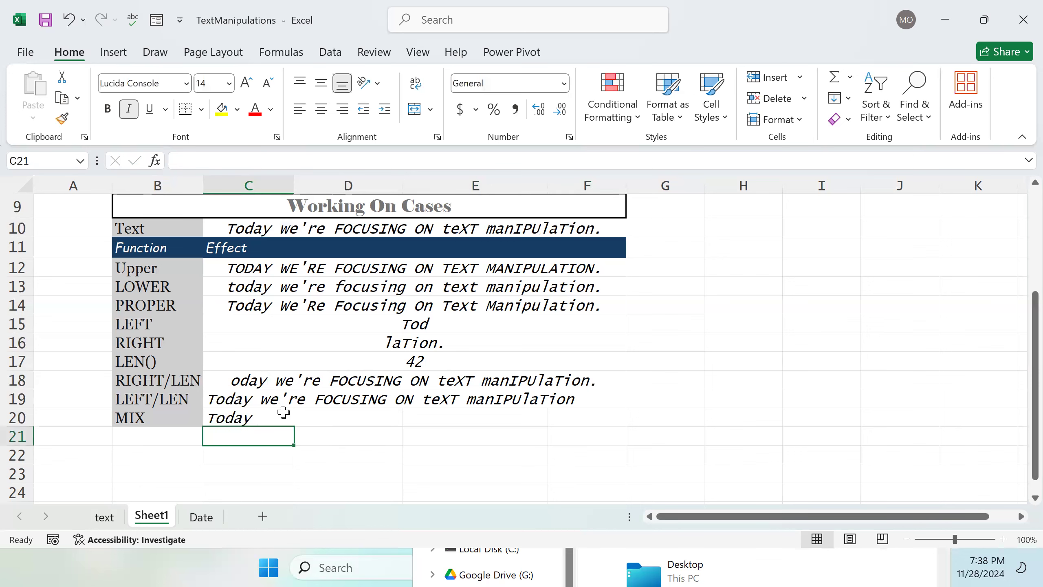
# Step: Extend the C20 formula to =LEFT(C10, 5) & RIGHT(C10, 13)
pyautogui.doubleClick(284, 418)
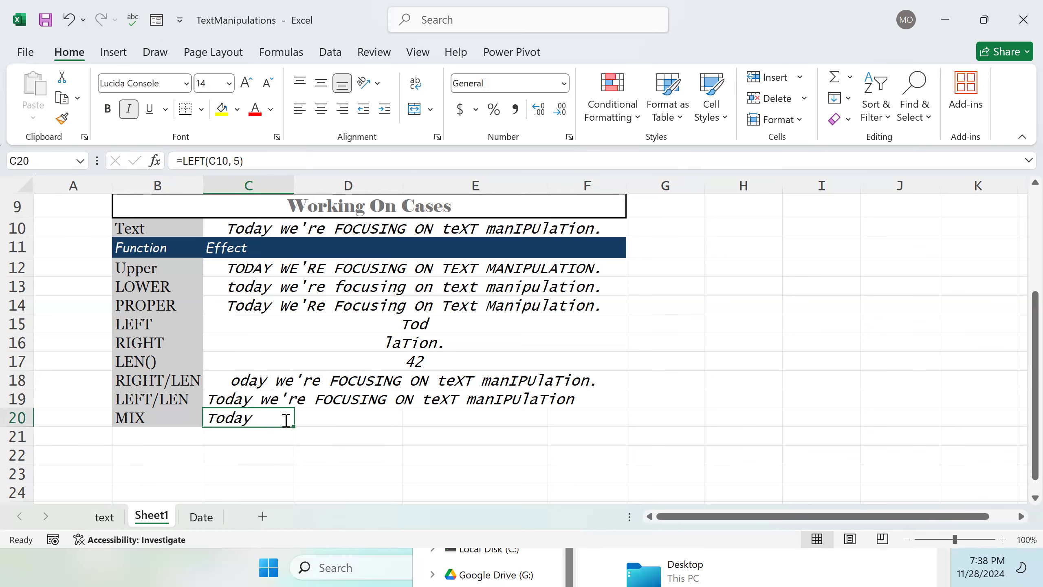
pyautogui.press('End')
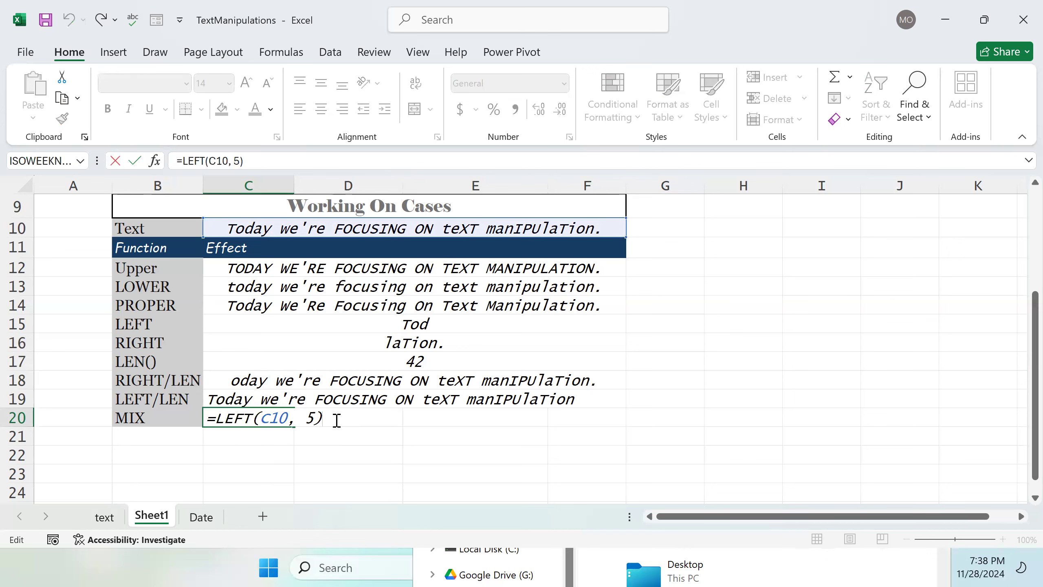
pyautogui.write('& RI')
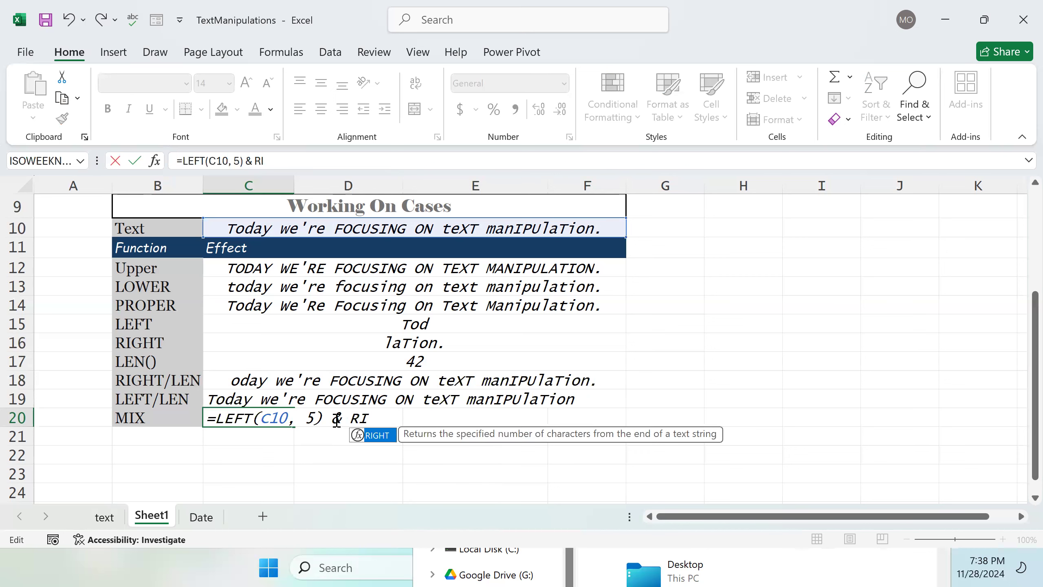
pyautogui.press('Tab')
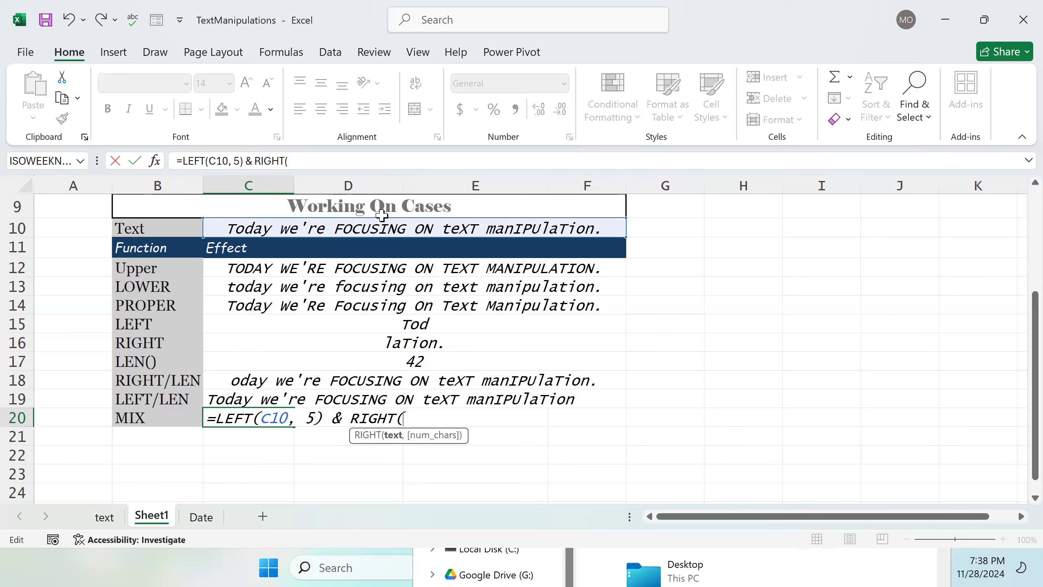
pyautogui.click(398, 229)
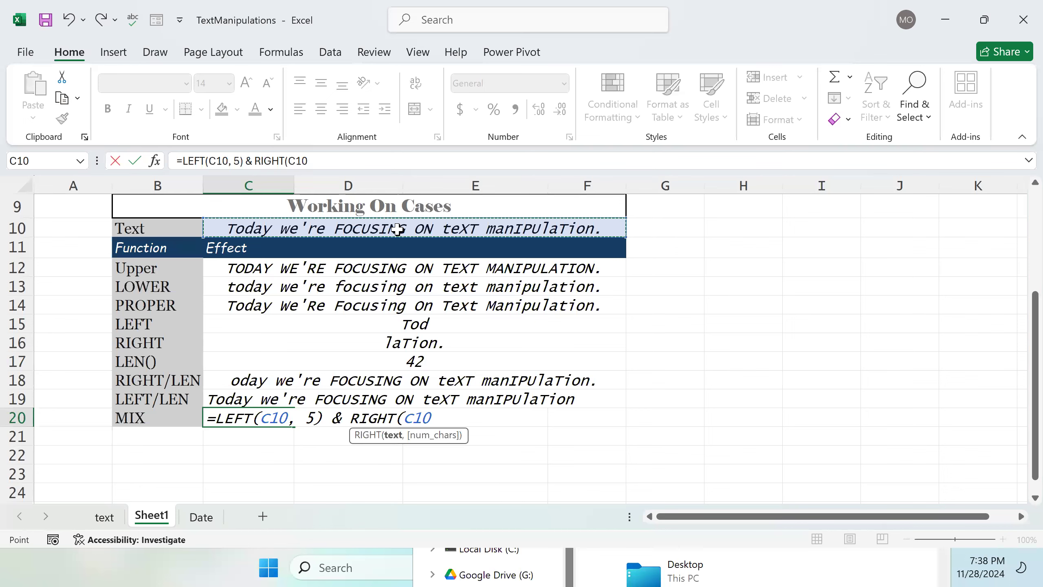
pyautogui.write(',')
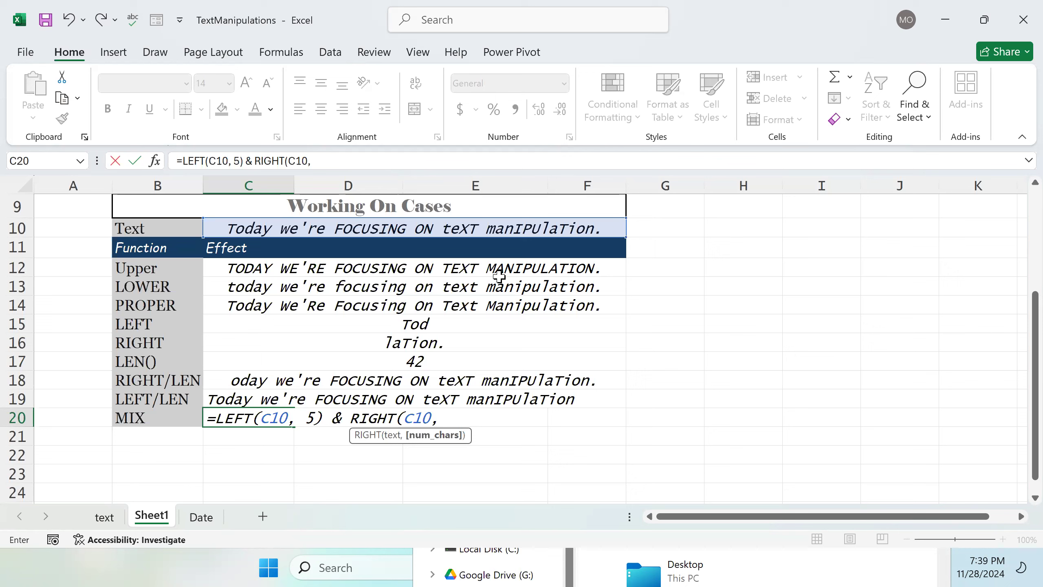
pyautogui.write('13')
pyautogui.write(')')
pyautogui.click(904, 564)
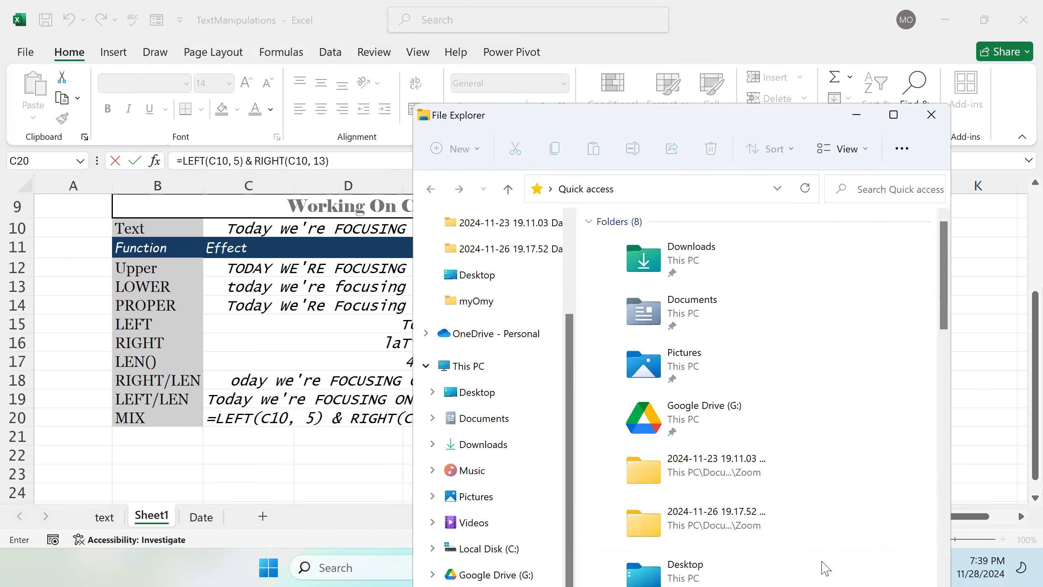
pyautogui.click(966, 258)
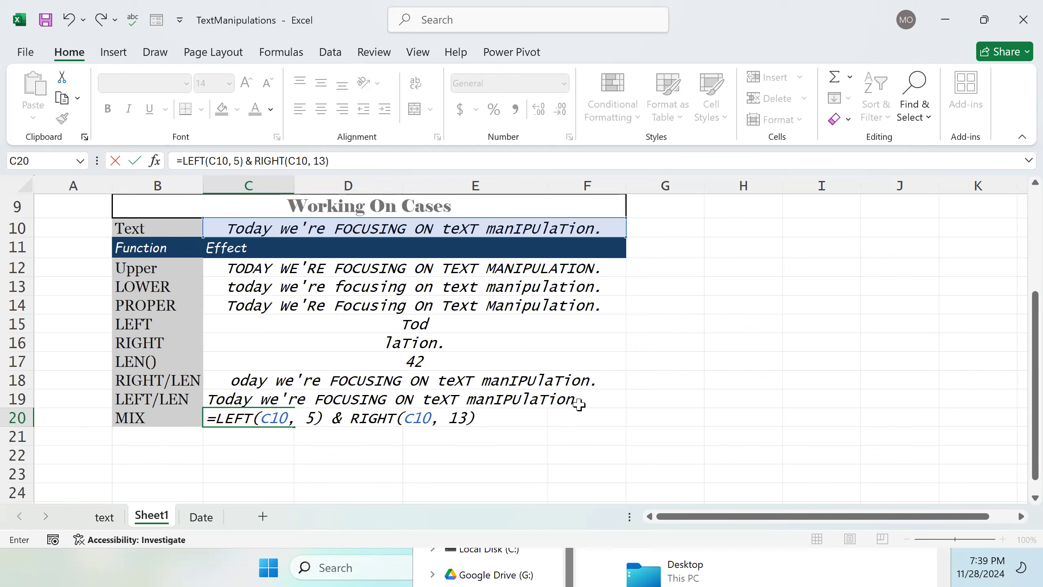
pyautogui.press('Return')
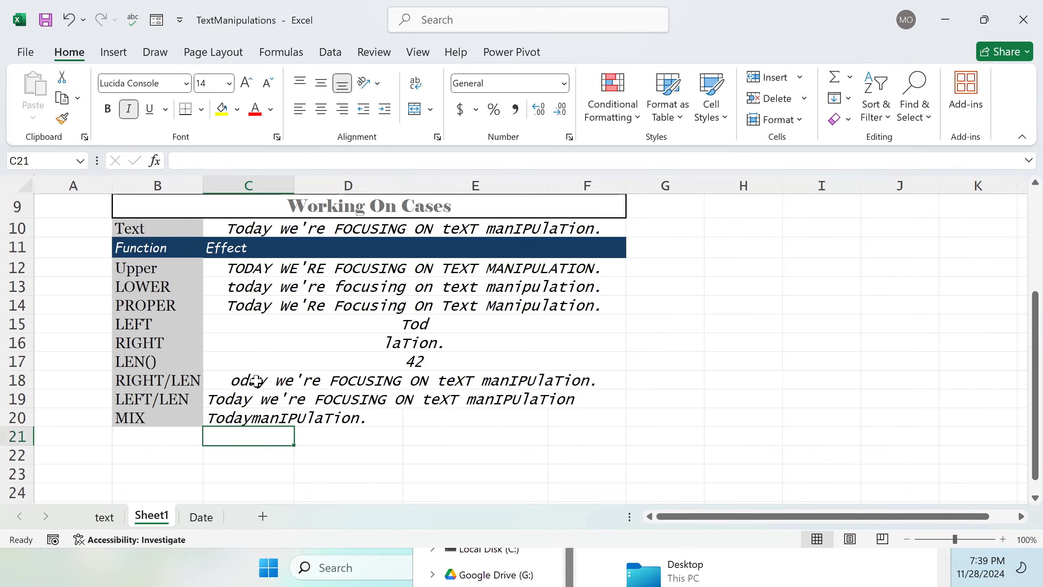
# Step: Merge and center cells C20 through F20
pyautogui.click(263, 417)
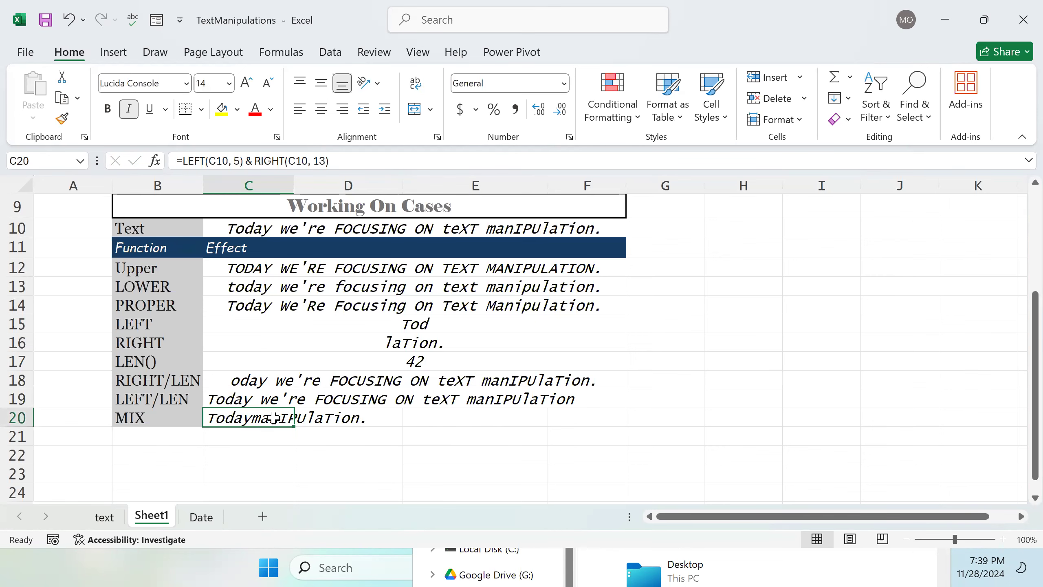
pyautogui.moveTo(309, 417); pyautogui.dragTo(562, 420)
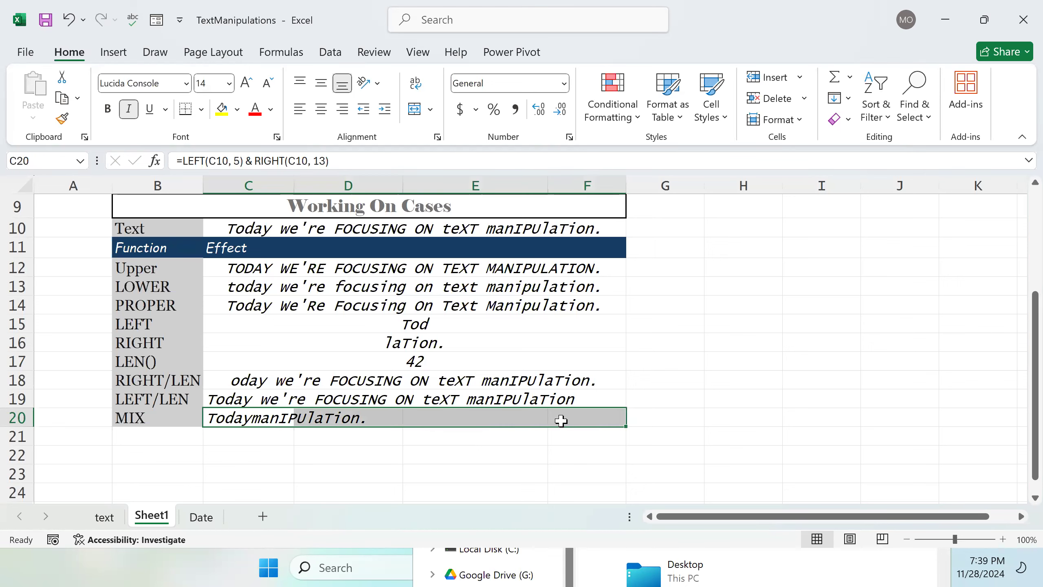
pyautogui.click(413, 110)
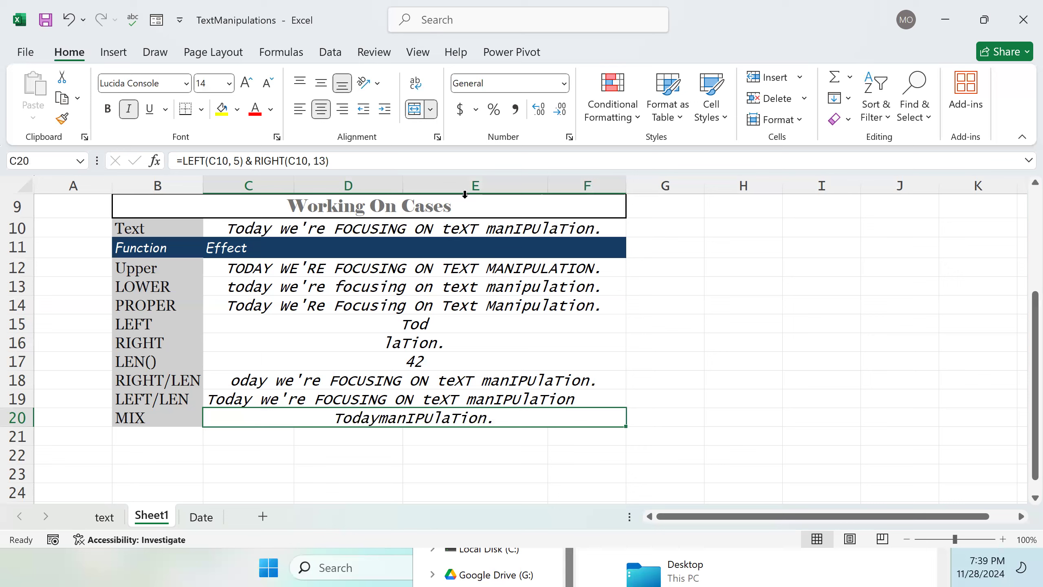
# Step: Insert a "-" separator into the C20 formula, making it =LEFT(C10, 5) & "-" & RIGHT(C10, 13)
pyautogui.doubleClick(382, 422)
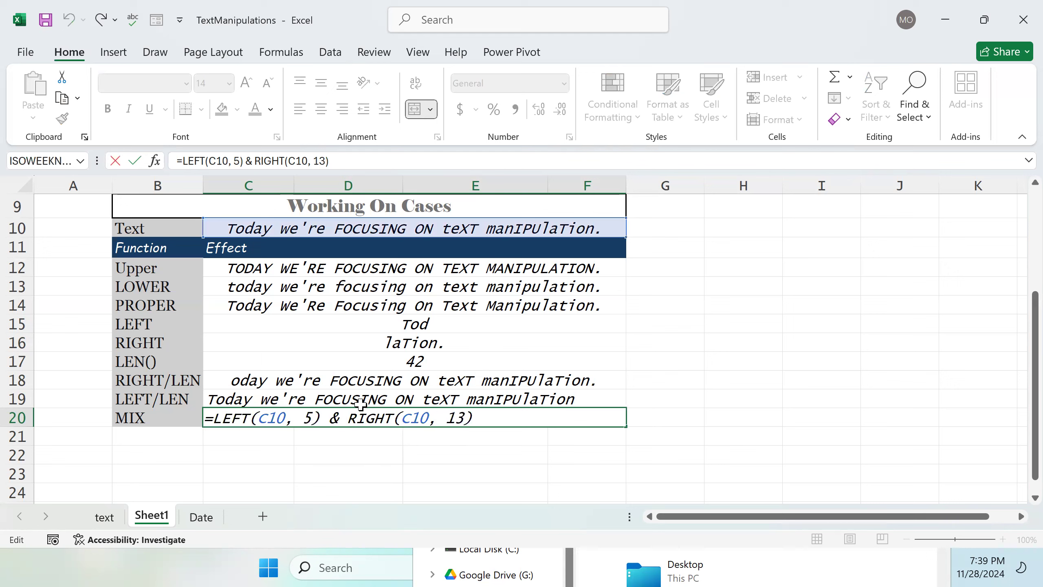
pyautogui.write('"-')
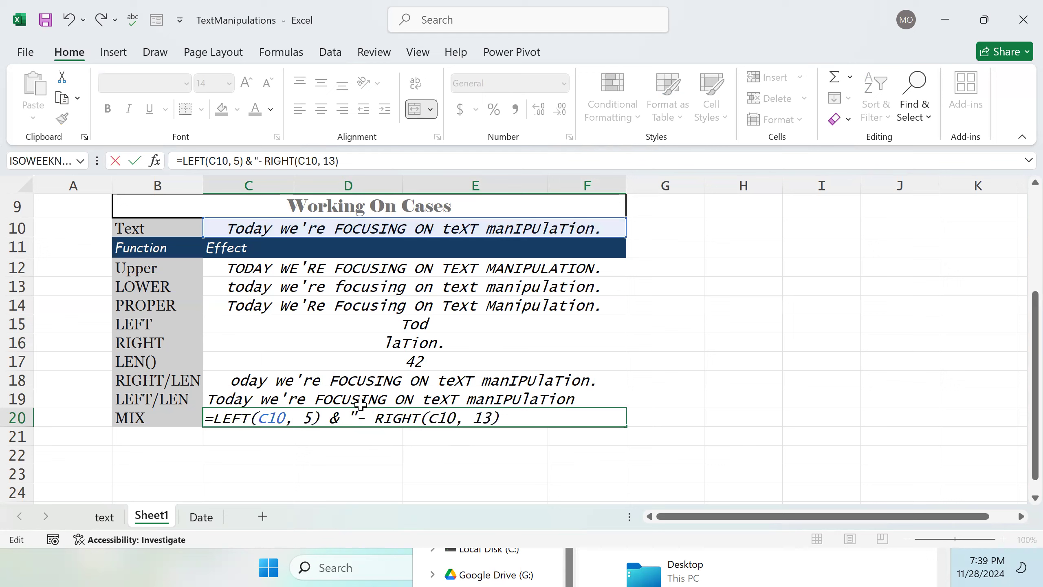
pyautogui.press('BackSpace')
pyautogui.write('" ')
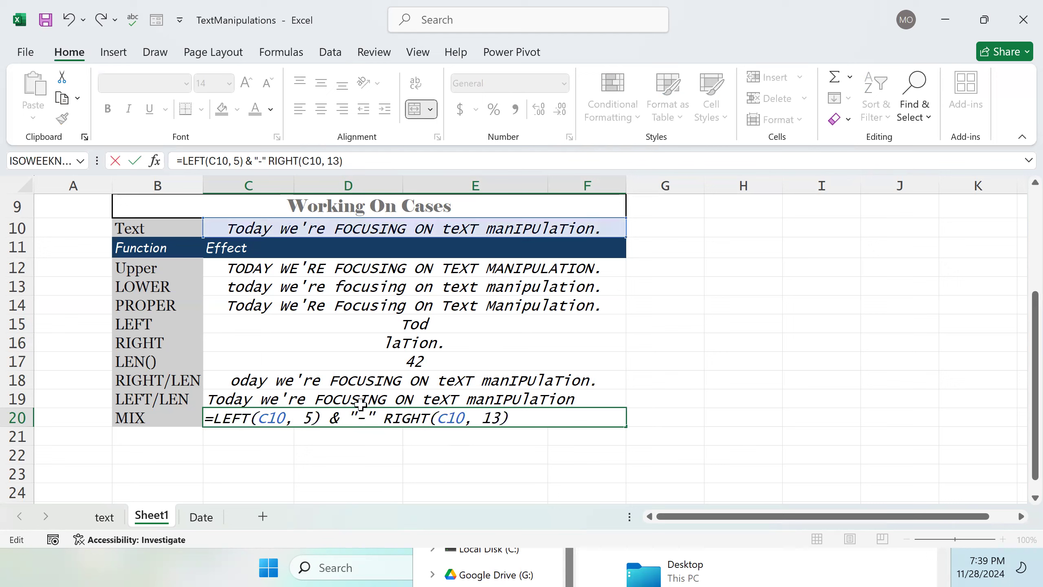
pyautogui.write('&')
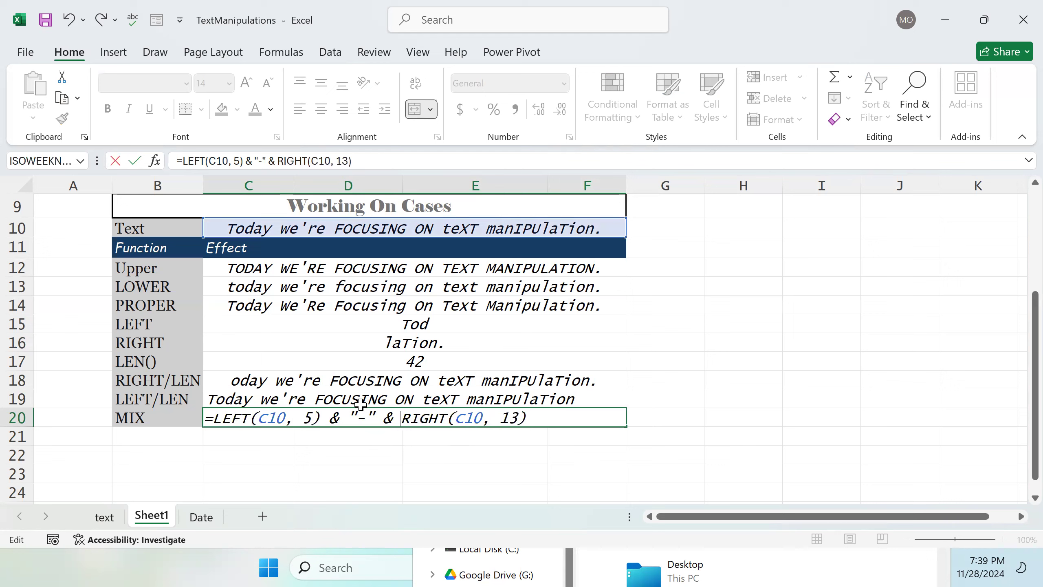
pyautogui.press('Return')
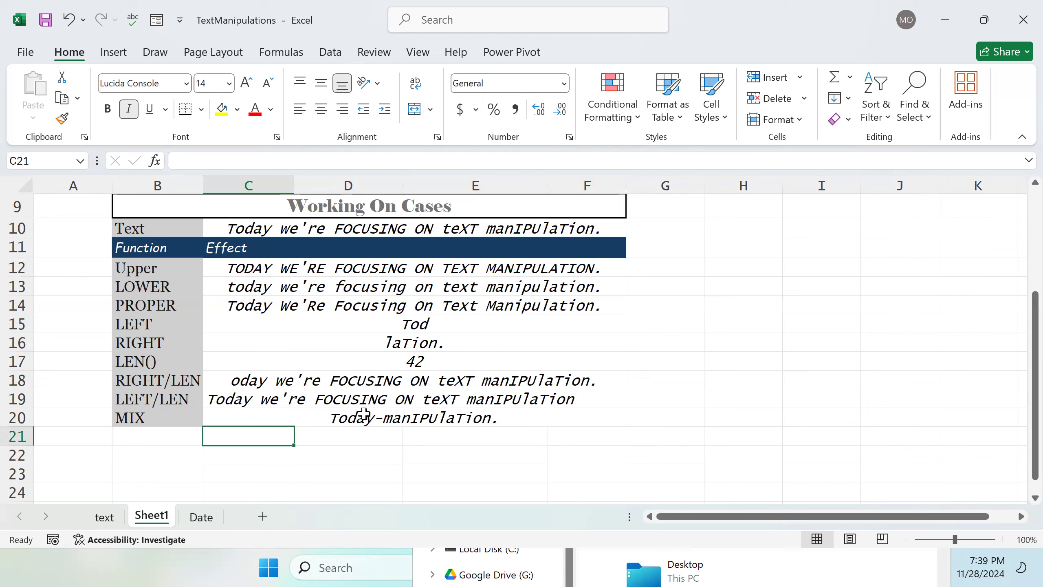
# Step: Switch to the text sheet and review its Working on Cases table
pyautogui.click(372, 423)
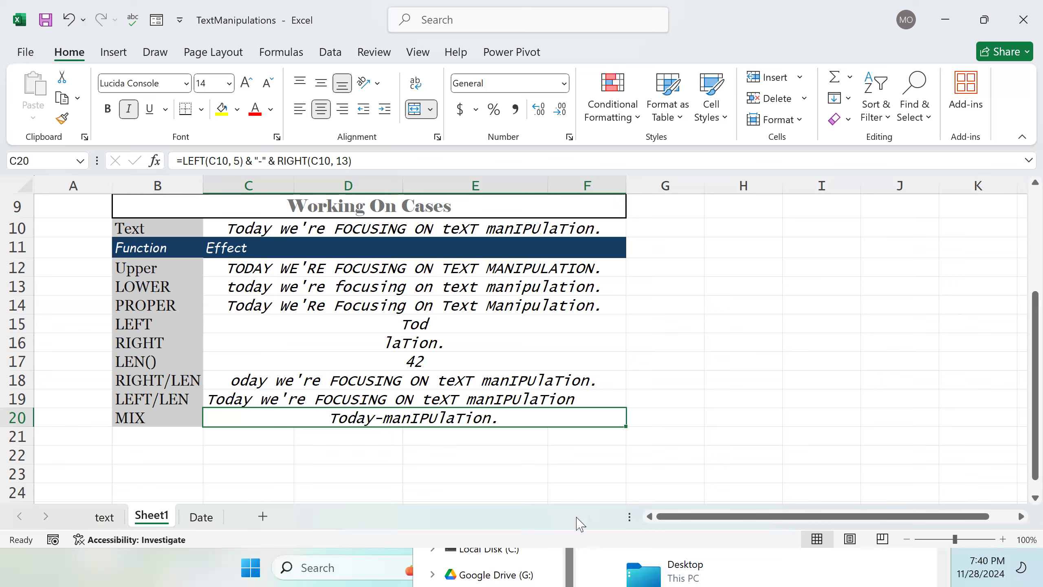
pyautogui.doubleClick(175, 437)
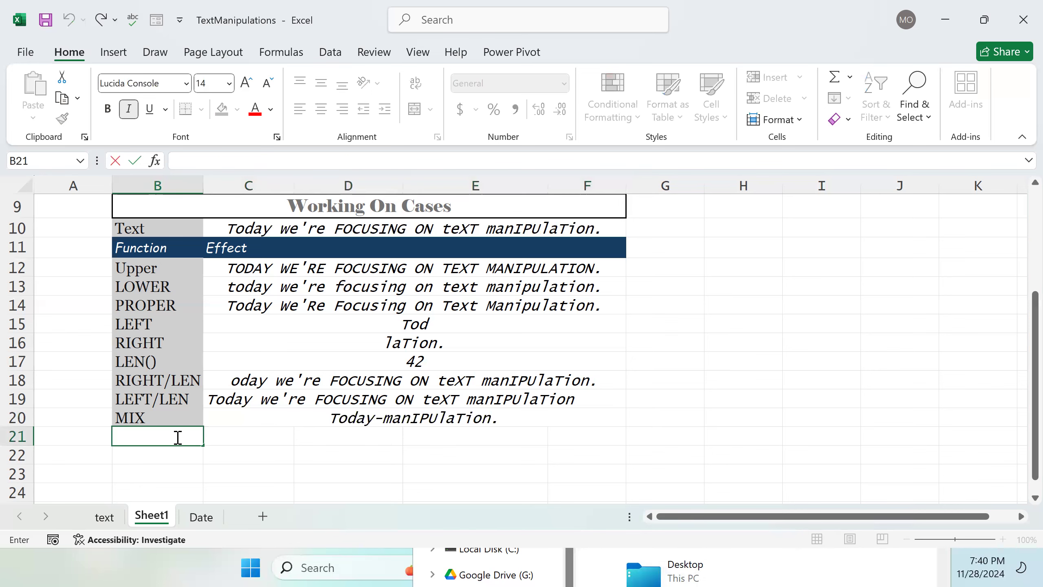
pyautogui.click(106, 518)
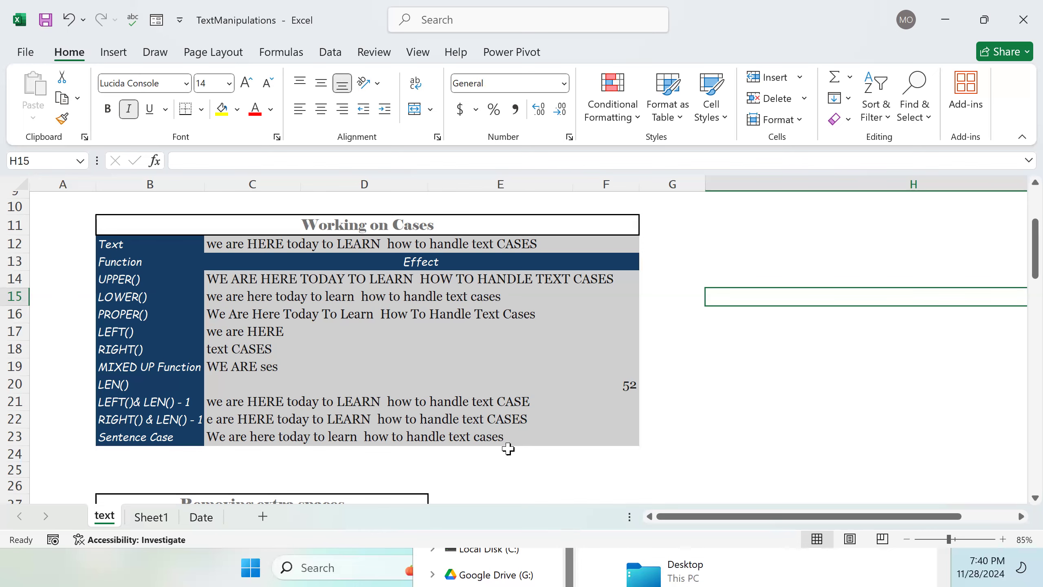
pyautogui.scroll(-1, 463, 415)
pyautogui.scroll(3, 463, 422)
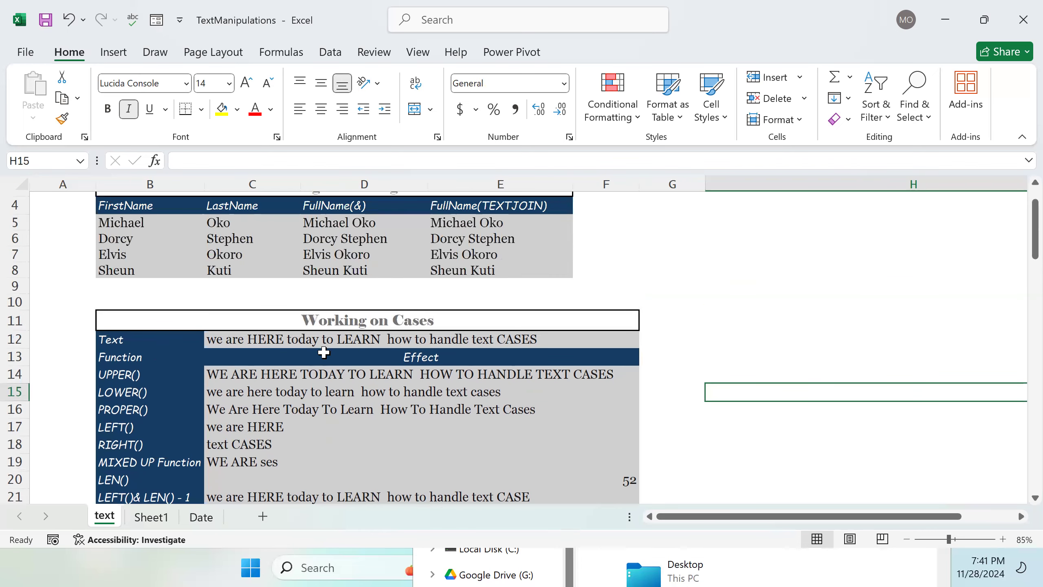
# Step: Switch to Sheet1 and enter the label sentence in cell B21
pyautogui.click(151, 517)
pyautogui.doubleClick(281, 432)
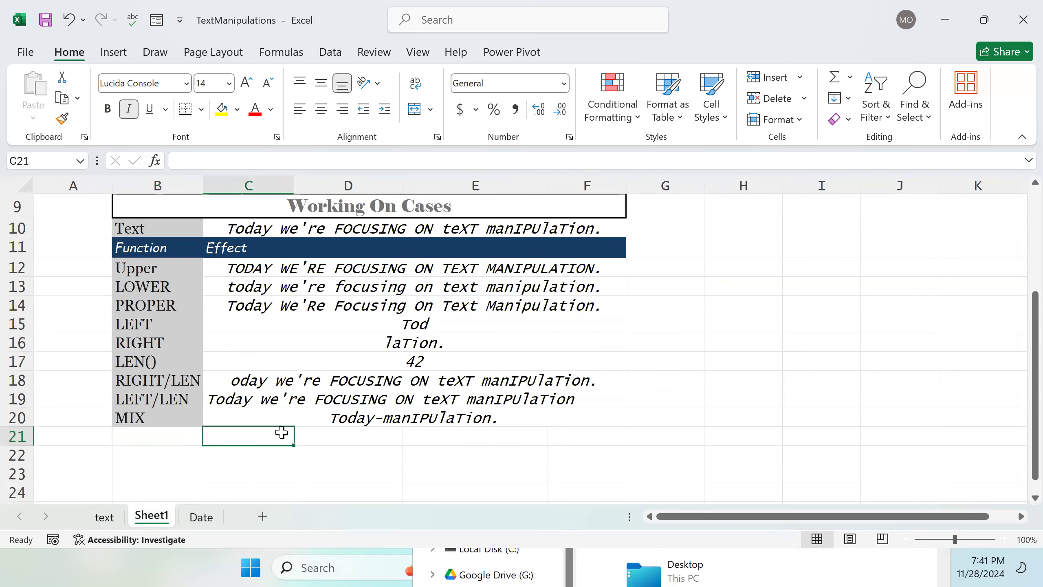
pyautogui.doubleClick(158, 439)
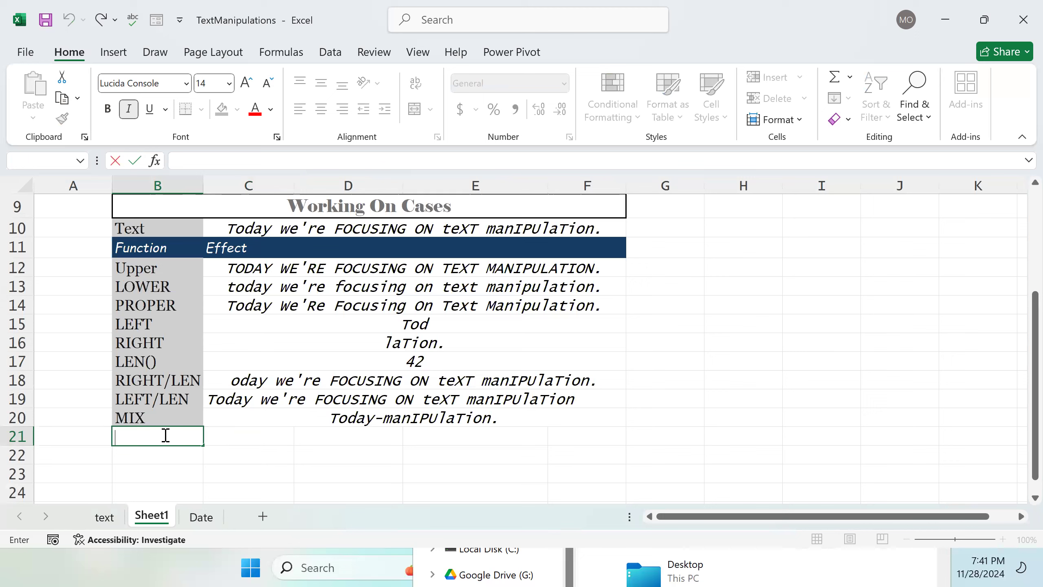
pyautogui.write('sentence')
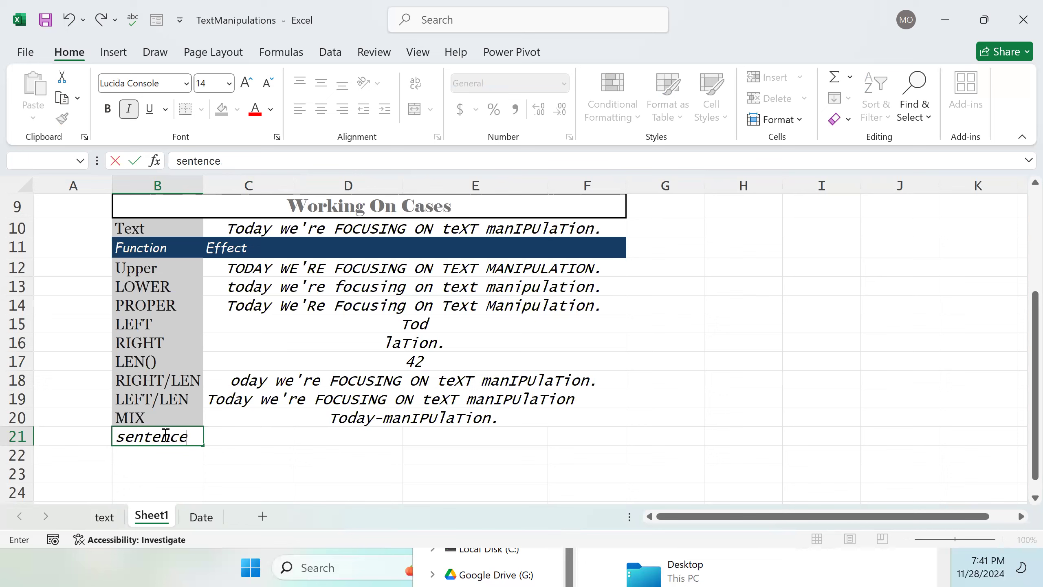
pyautogui.press('Tab')
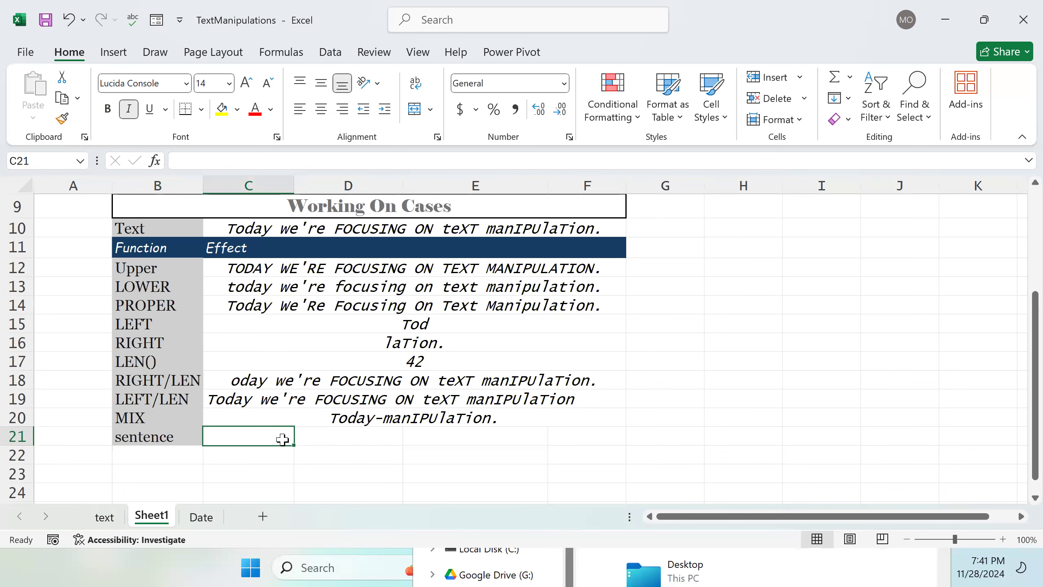
# Step: Merge and center cells C21 through F21
pyautogui.moveTo(270, 435); pyautogui.dragTo(553, 431)
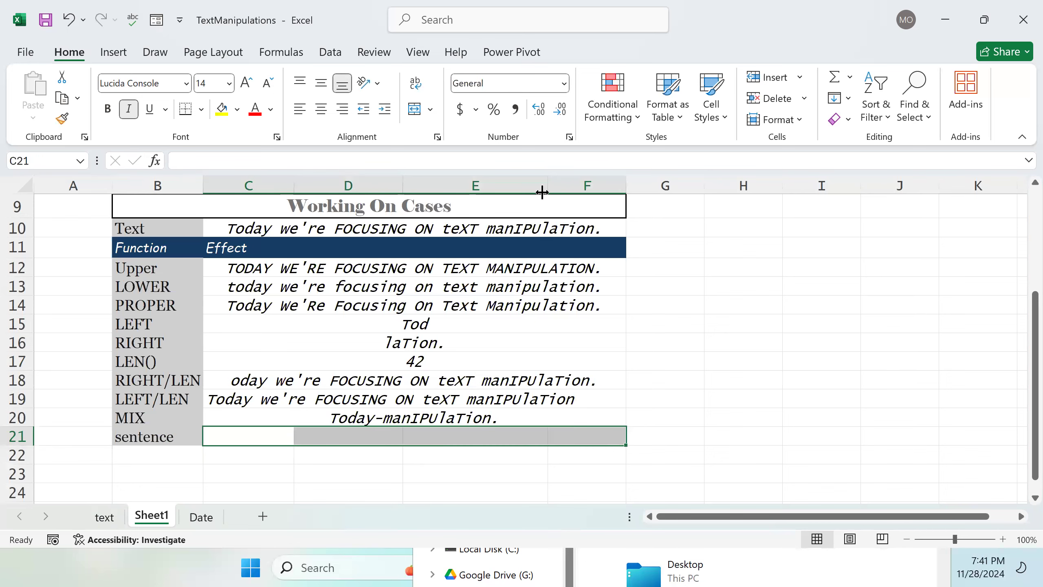
pyautogui.click(415, 110)
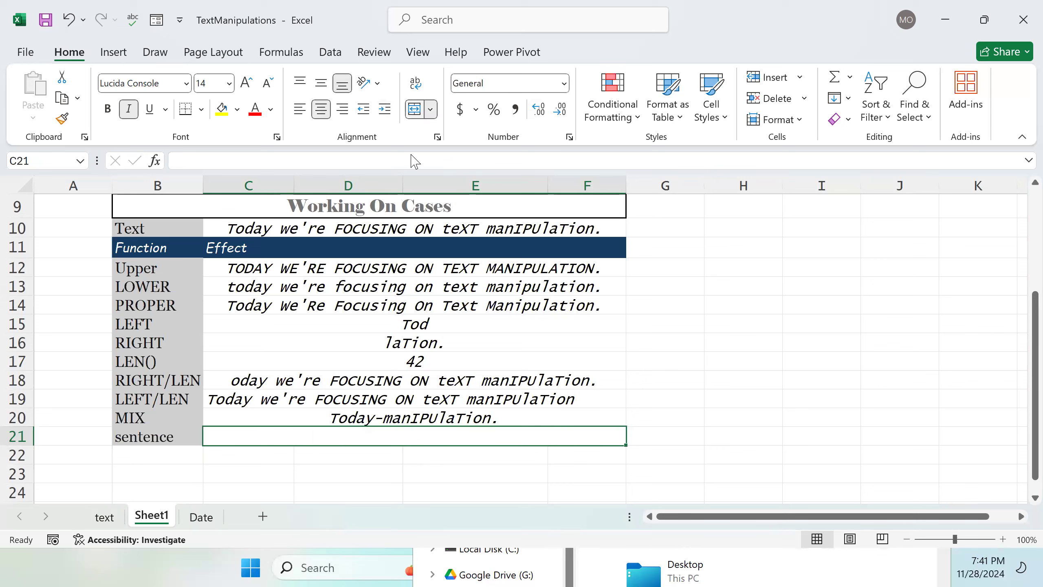
# Step: Start a formula in C21 with =LEFT(C10,1) referencing the text cell
pyautogui.doubleClick(423, 436)
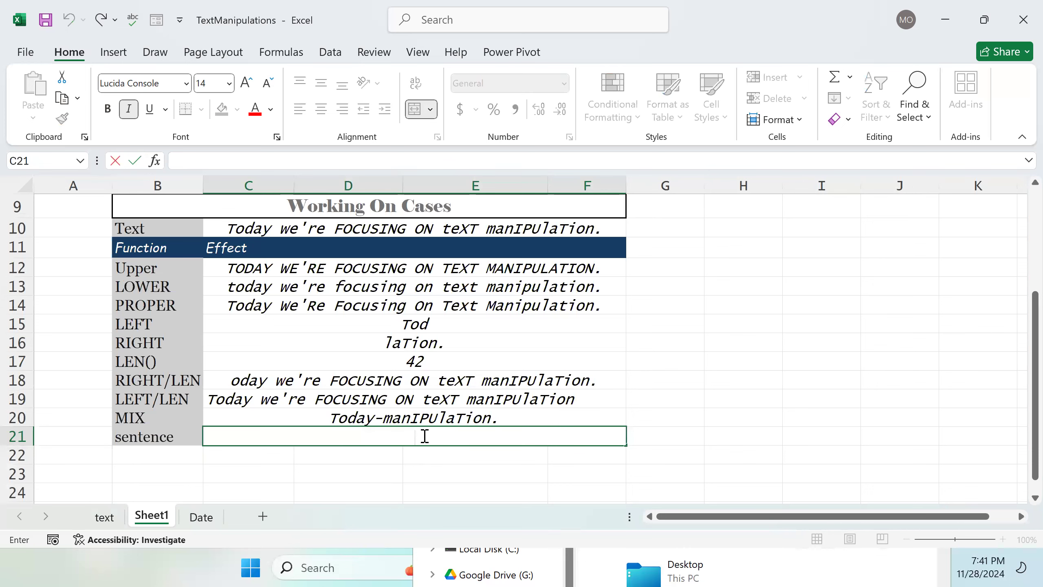
pyautogui.write('=LE')
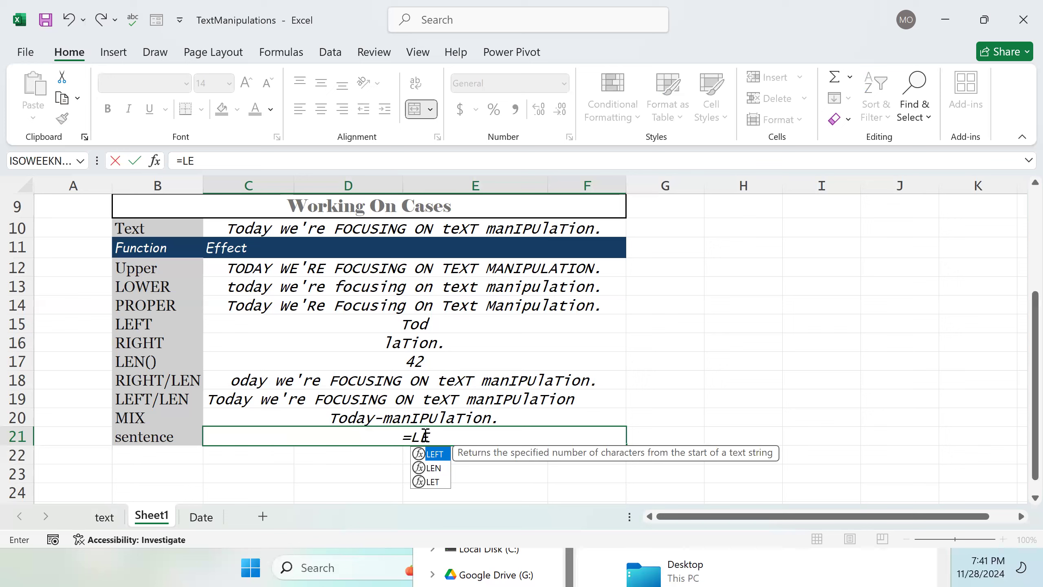
pyautogui.press('Tab')
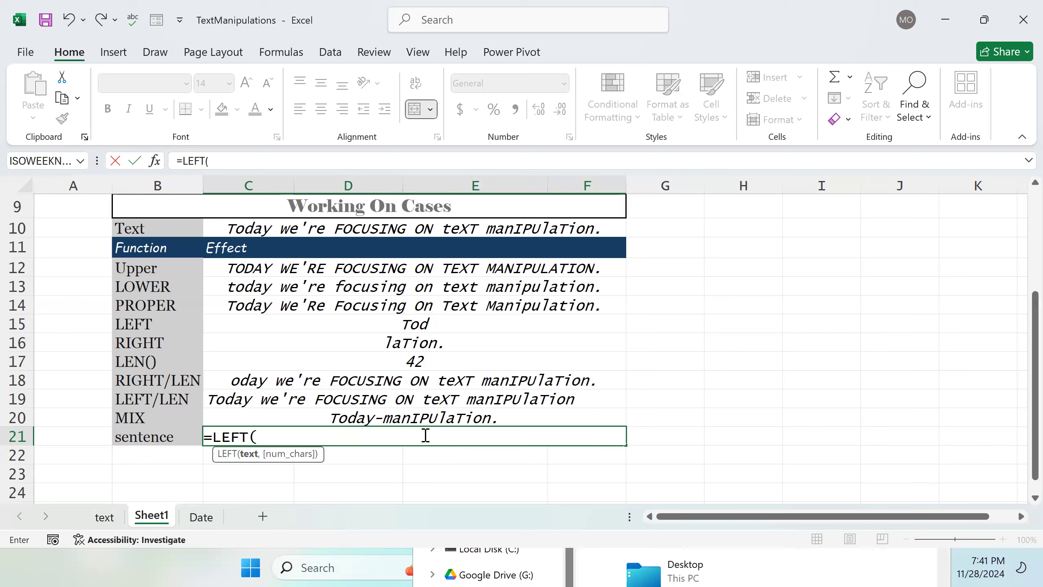
pyautogui.click(392, 229)
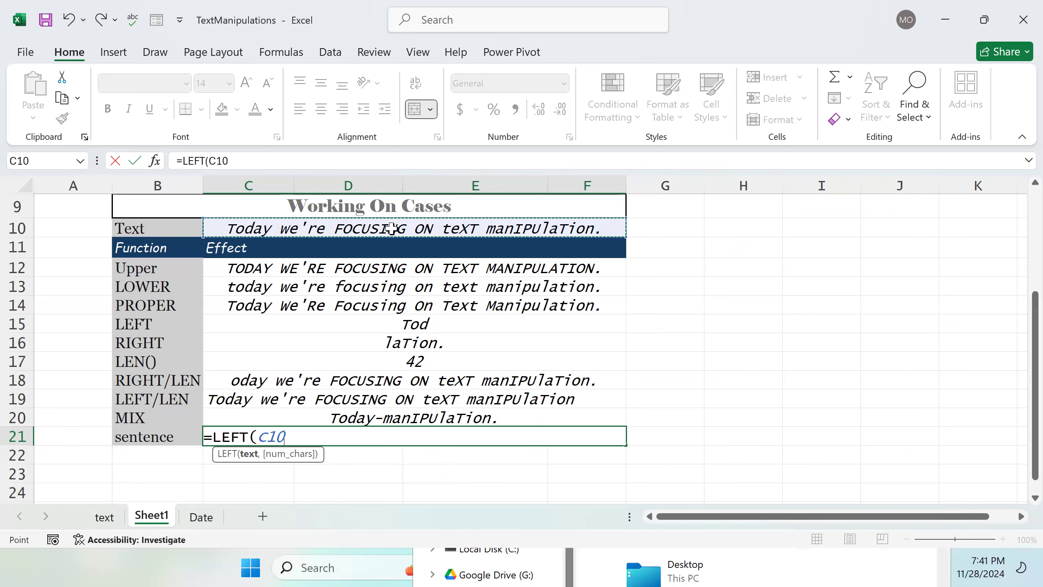
pyautogui.write(',1')
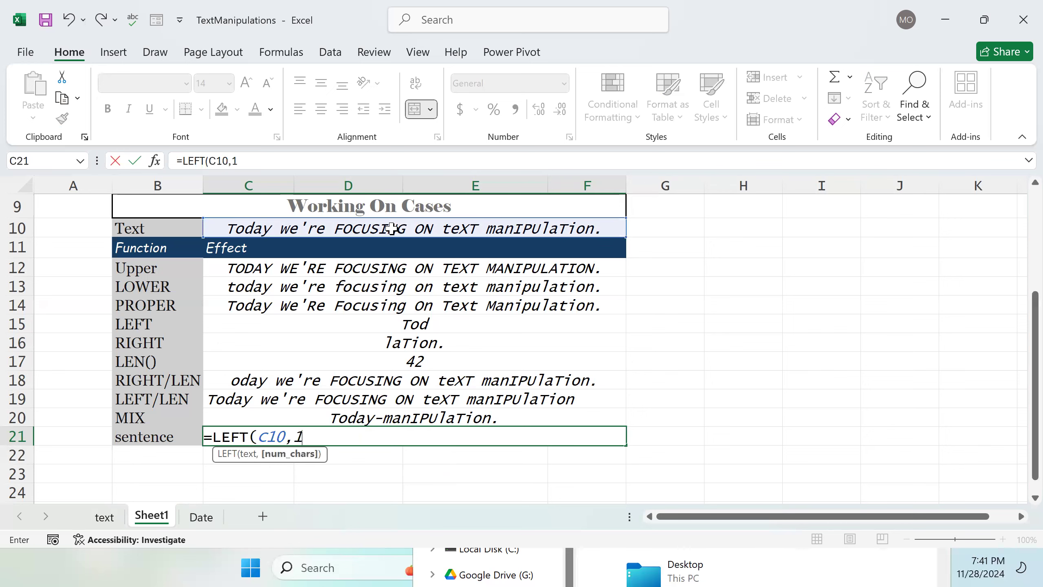
pyautogui.write(')')
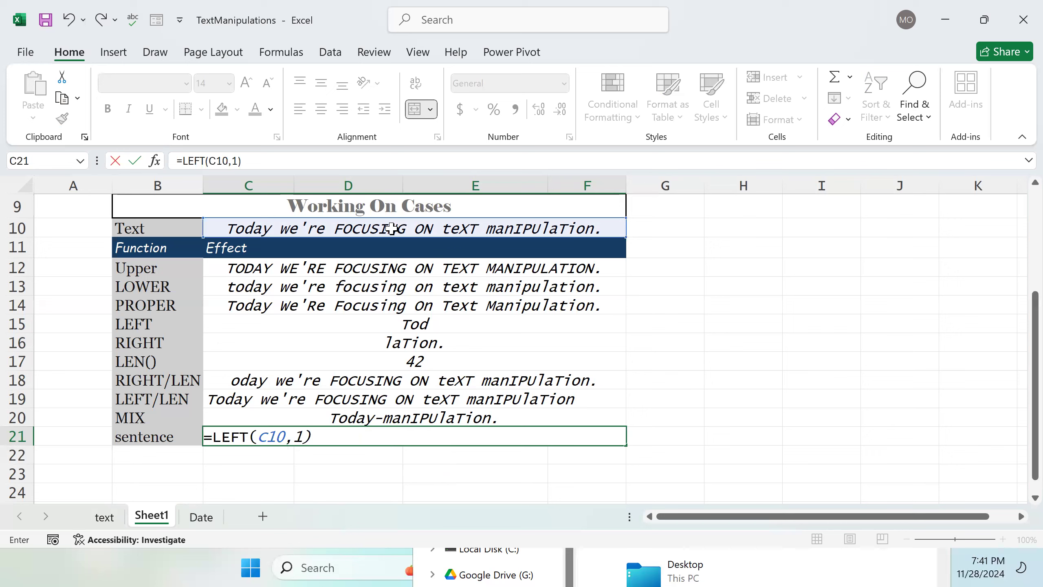
pyautogui.write(' &')
# Step: Append & LOWER(C10, LEN(C10) - 1) to the C21 formula
pyautogui.write('L')
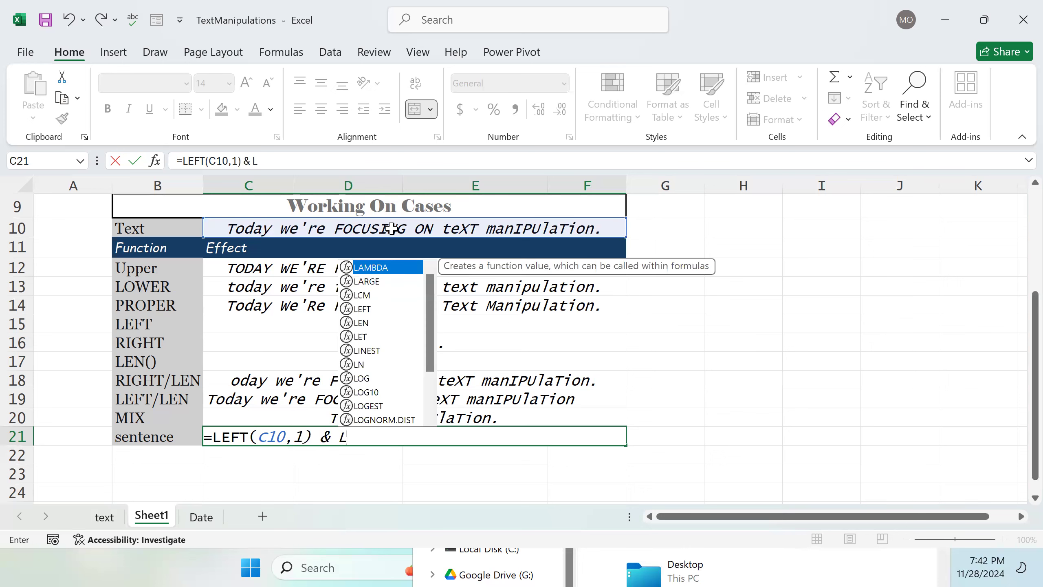
pyautogui.write('O')
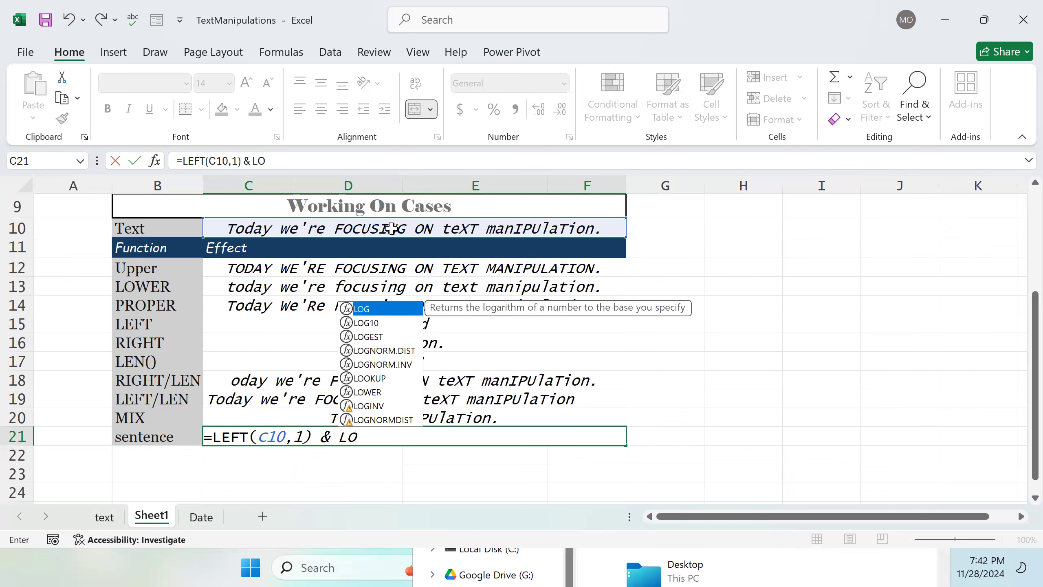
pyautogui.write('WER(')
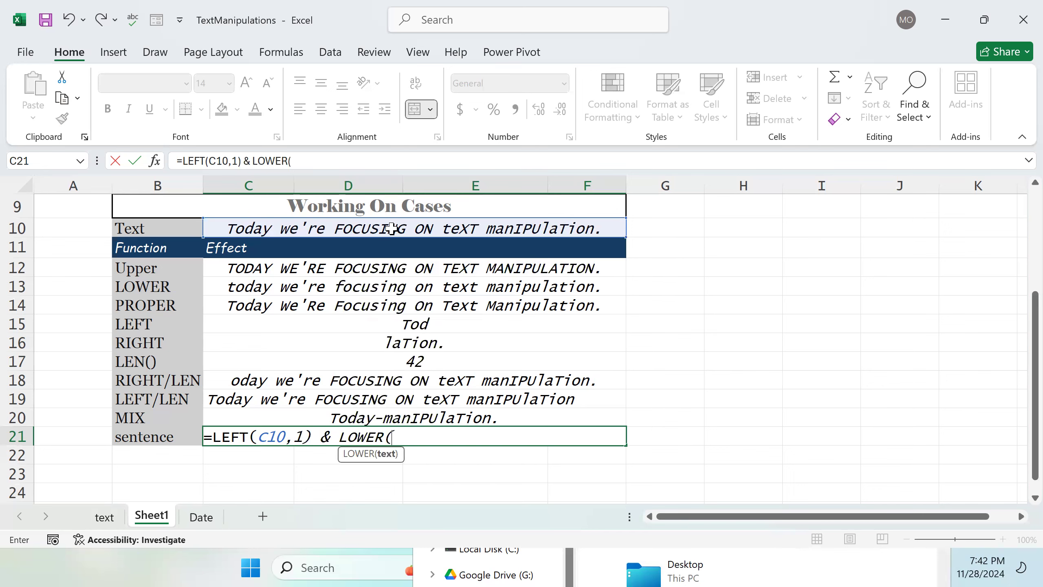
pyautogui.click(416, 230)
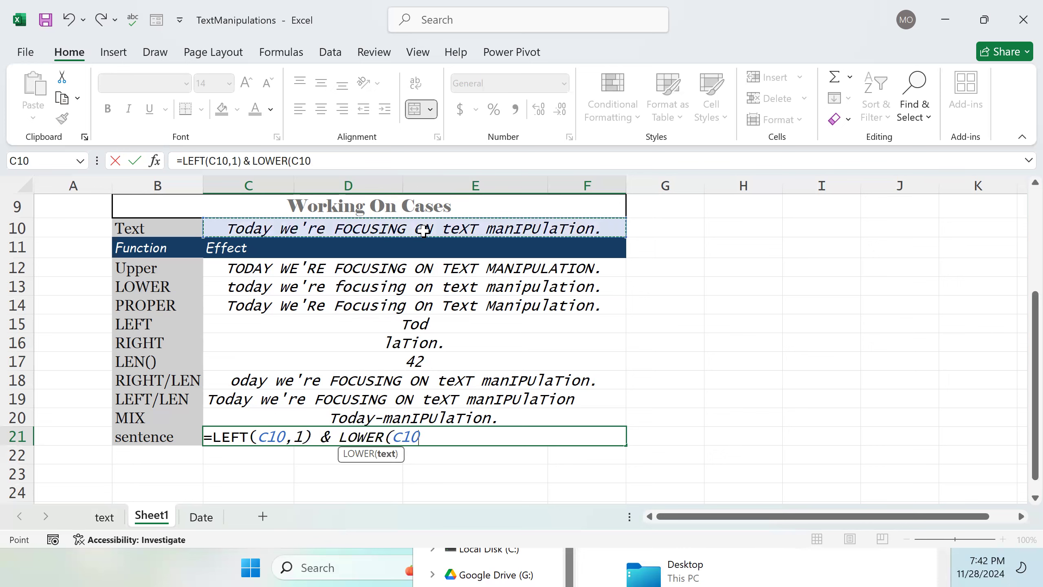
pyautogui.click(438, 437)
pyautogui.write(',')
pyautogui.write('LE')
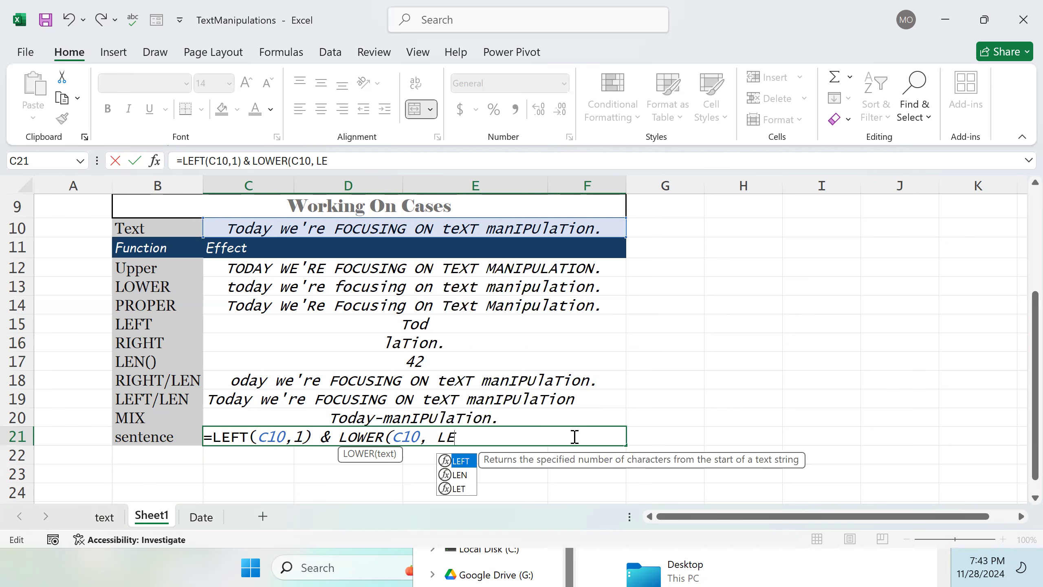
pyautogui.press('Down')
pyautogui.press('Tab')
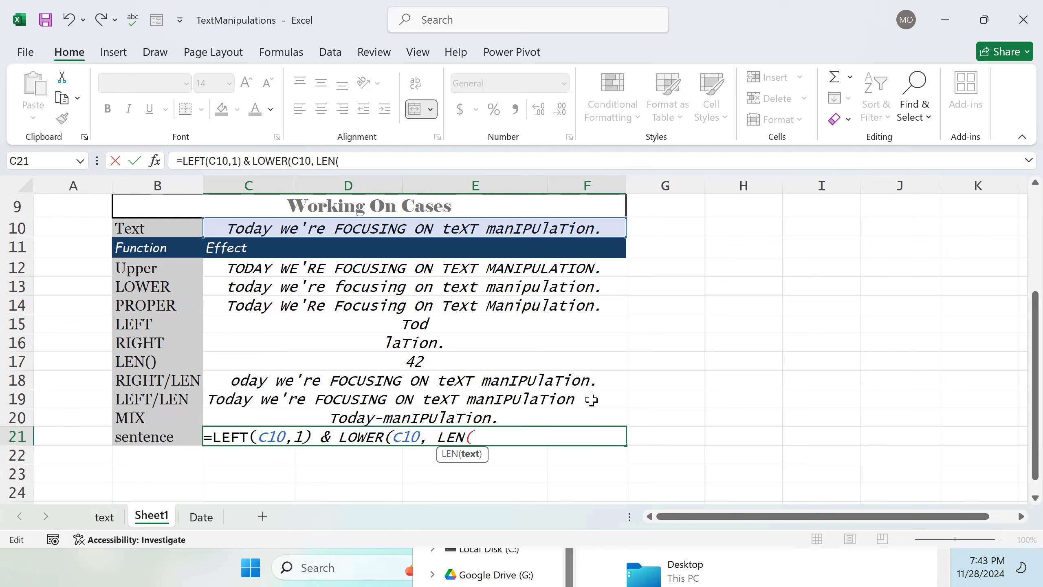
pyautogui.click(461, 231)
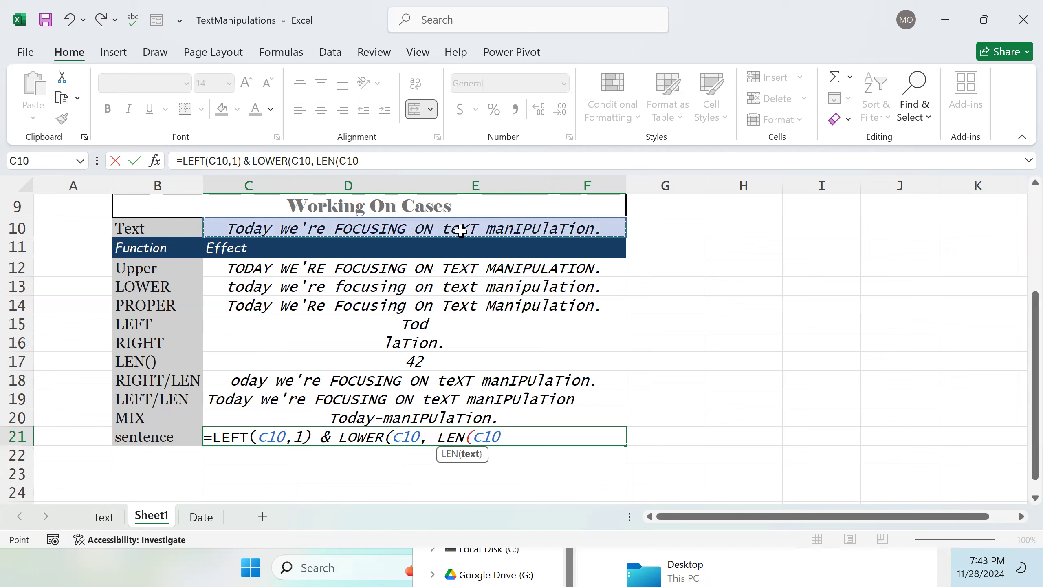
pyautogui.click(521, 436)
pyautogui.write(')')
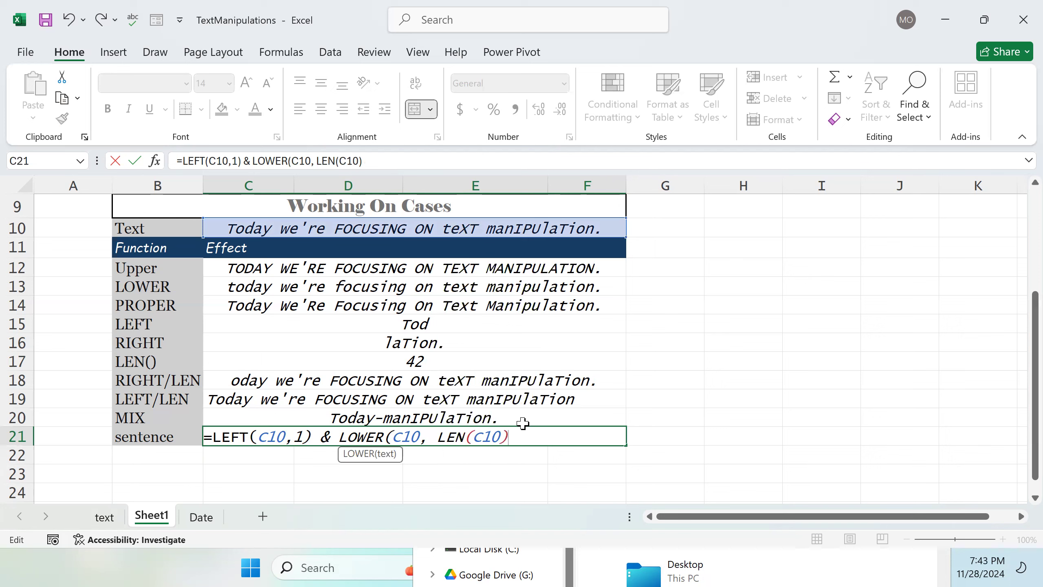
pyautogui.write(' -1')
pyautogui.press('Left')
pyautogui.write(')')
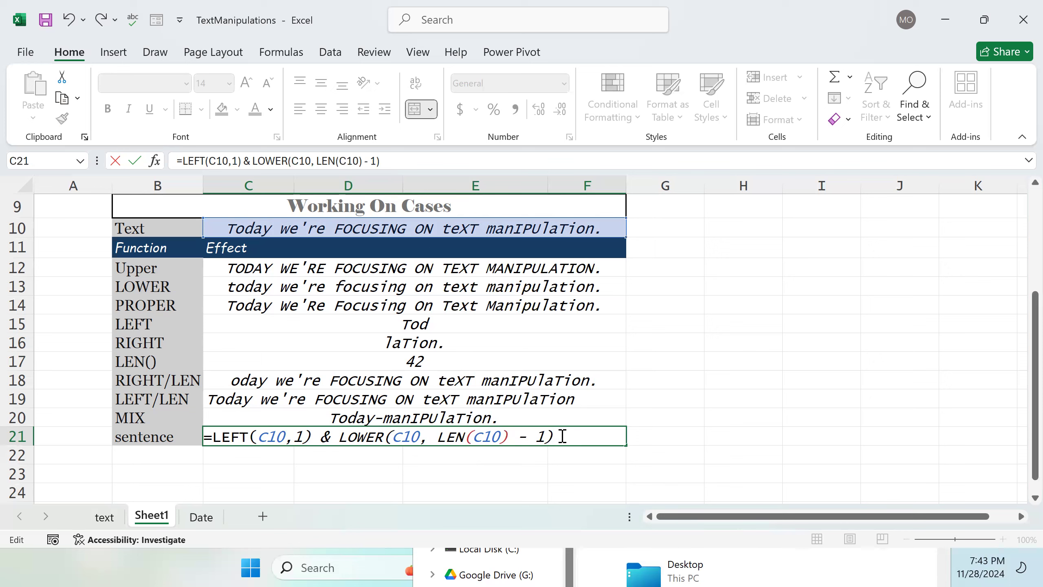
# Step: Insert RIGHT inside LOWER so the formula reads LOWER(RIGHT(C10, LEN(C10) - 1))
pyautogui.moveTo(562, 436); pyautogui.dragTo(293, 437)
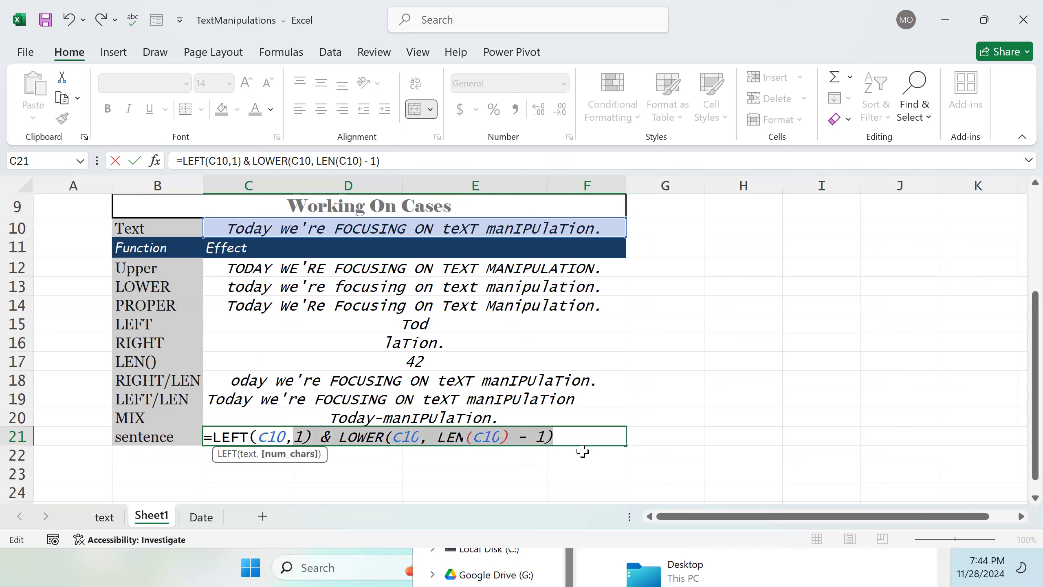
pyautogui.click(583, 434)
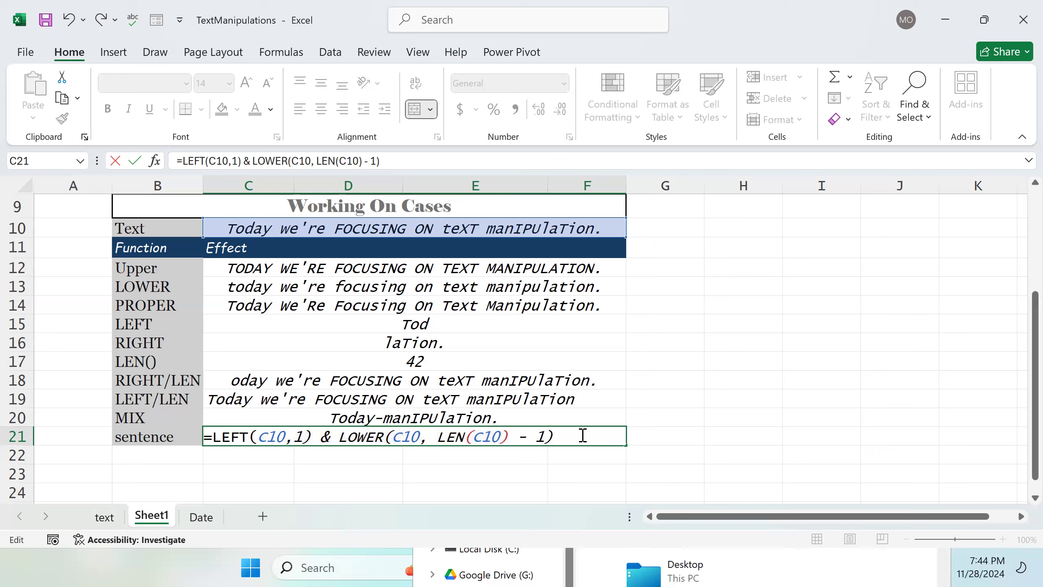
pyautogui.click(392, 437)
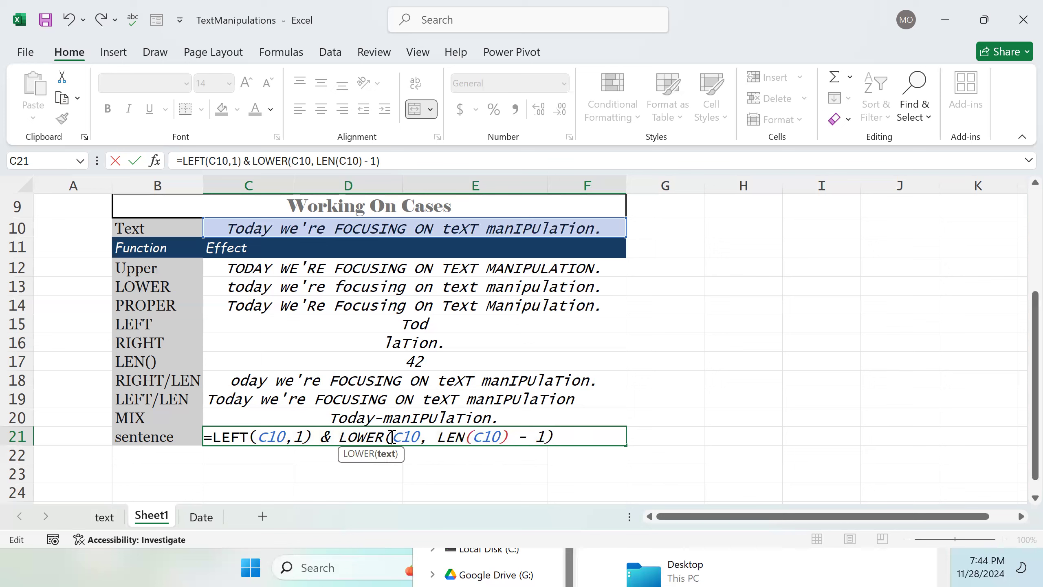
pyautogui.write('R')
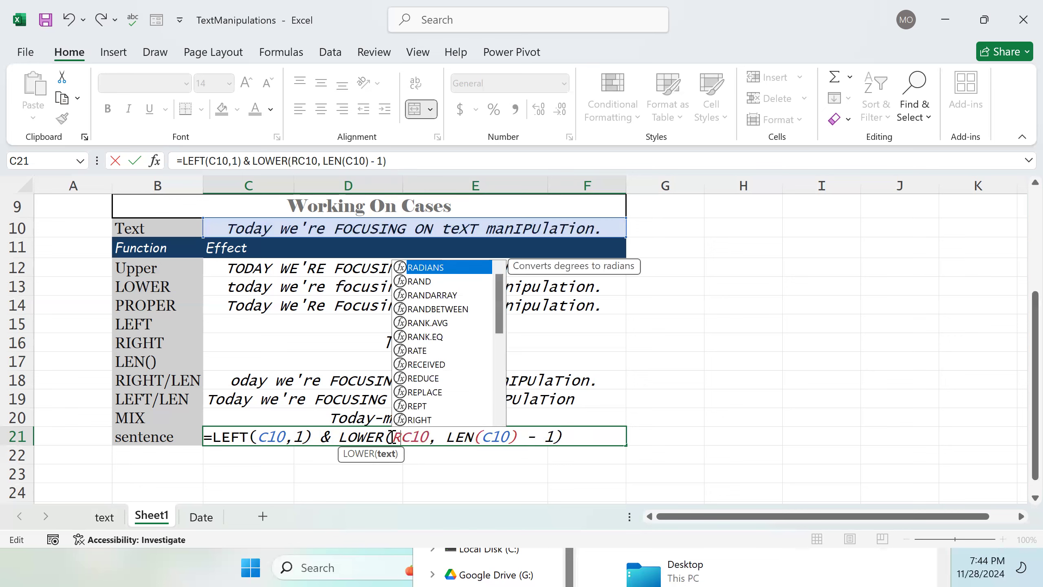
pyautogui.write('IGHT(')
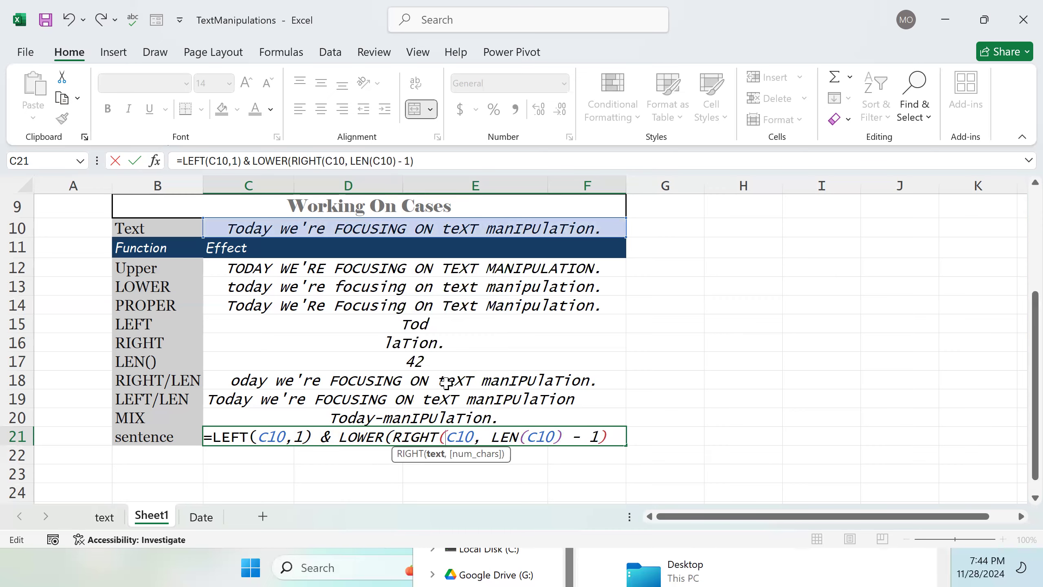
pyautogui.scroll(1, 564, 478)
pyautogui.scroll(-2, 566, 456)
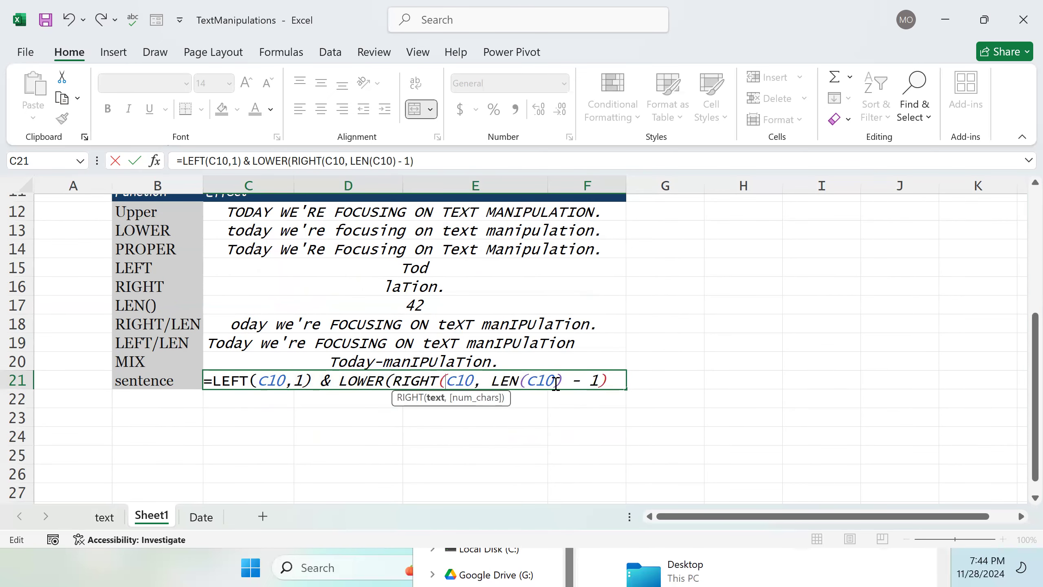
pyautogui.click(612, 378)
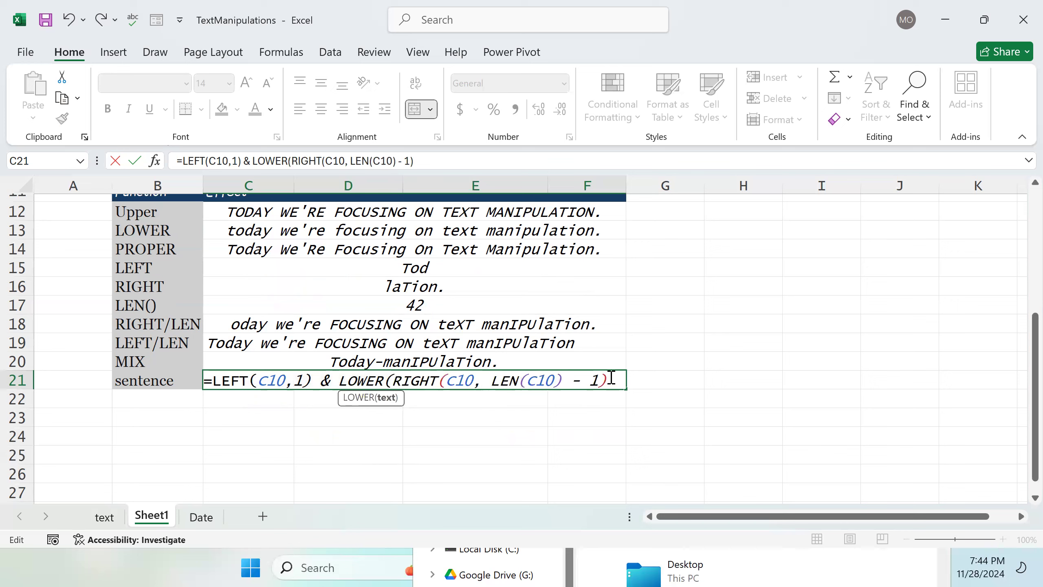
pyautogui.write(')')
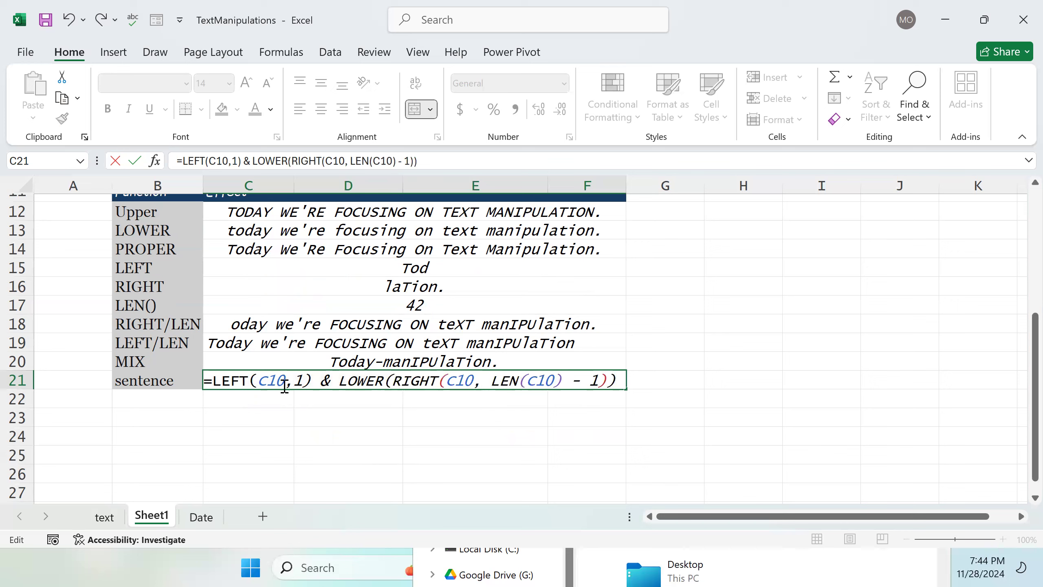
# Step: Remove the ,1 argument from the LEFT function, leaving LEFT(C10)
pyautogui.click(303, 379)
pyautogui.press('BackSpace')
pyautogui.press('BackSpace')
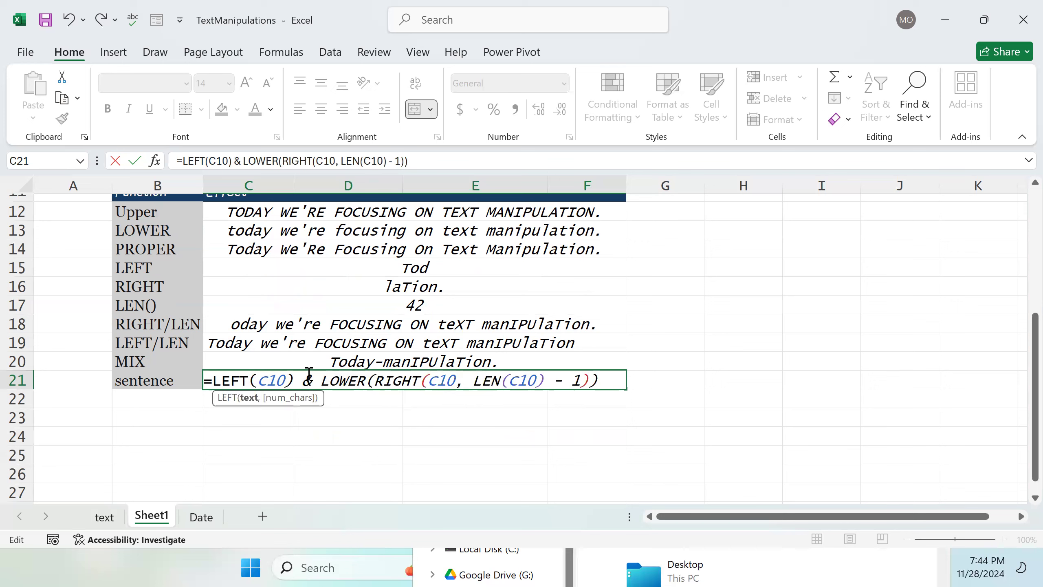
# Step: Wrap the LEFT part in UPPER so the formula starts =UPPER(LEFT(C10))
pyautogui.click(214, 383)
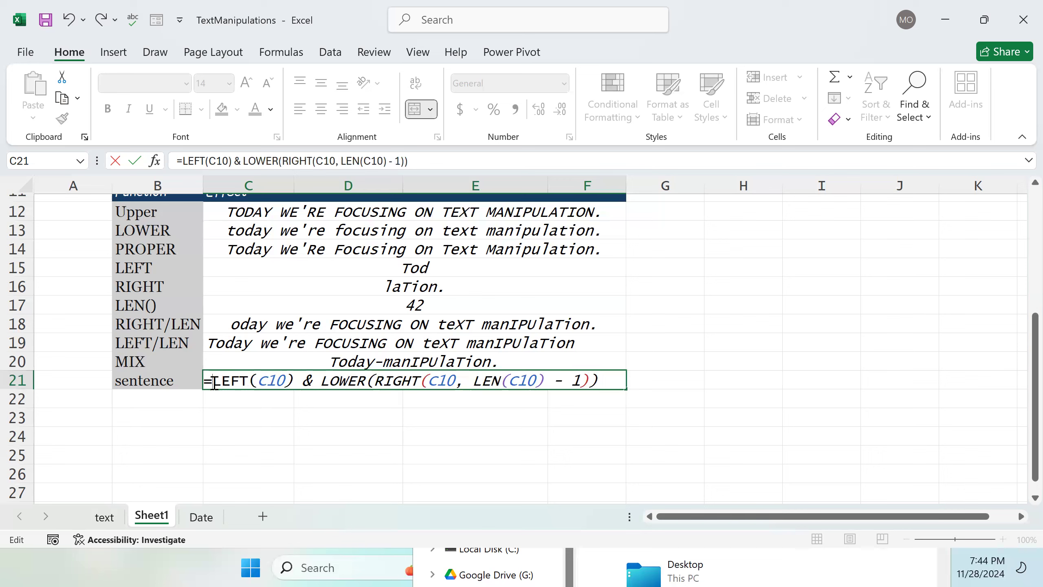
pyautogui.write('UPP')
pyautogui.press('Tab')
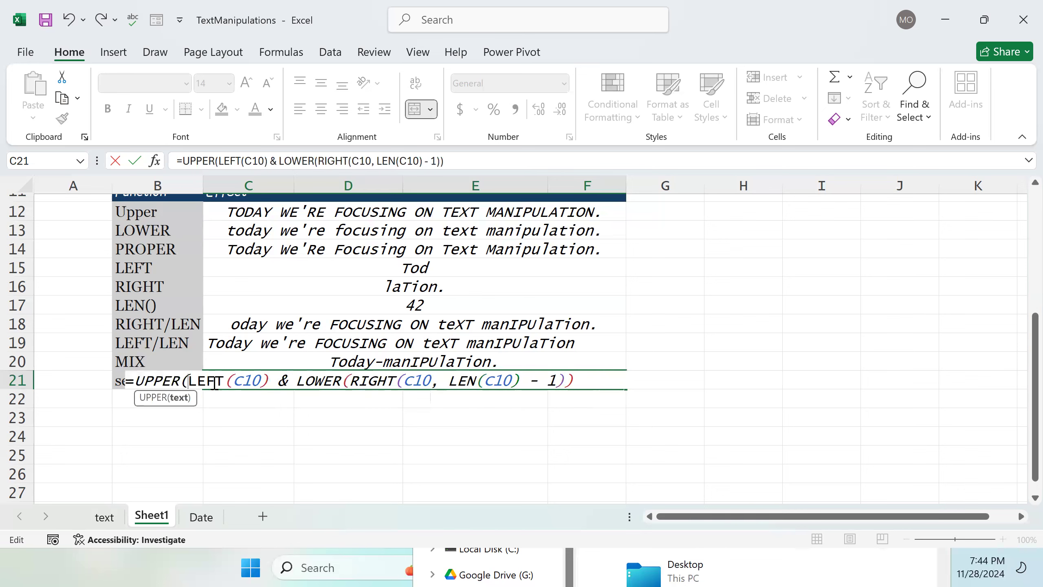
pyautogui.write('(')
pyautogui.press('BackSpace')
pyautogui.click(269, 381)
pyautogui.write(')')
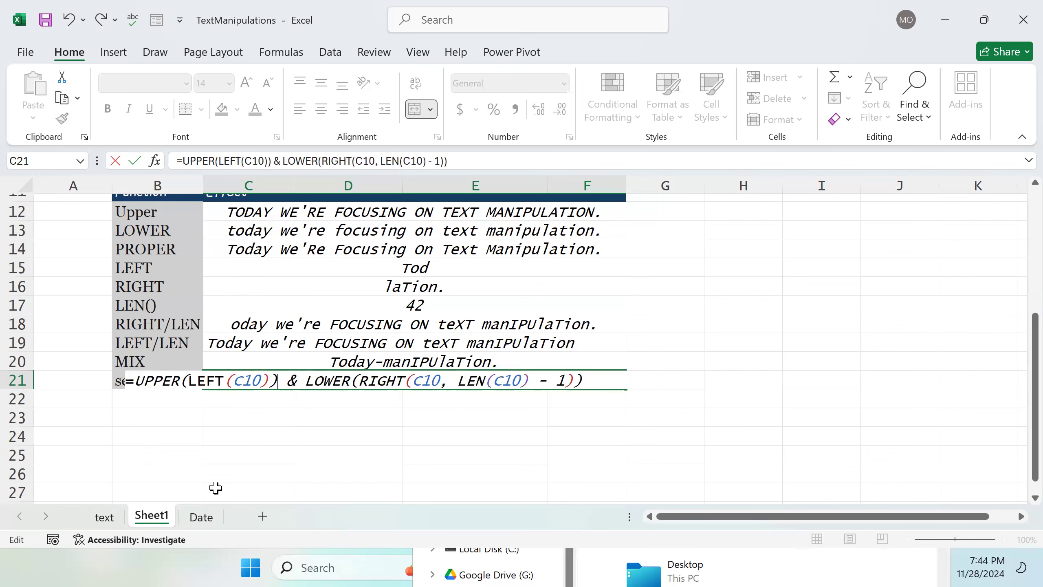
pyautogui.scroll(3, 312, 385)
pyautogui.scroll(-2, 291, 380)
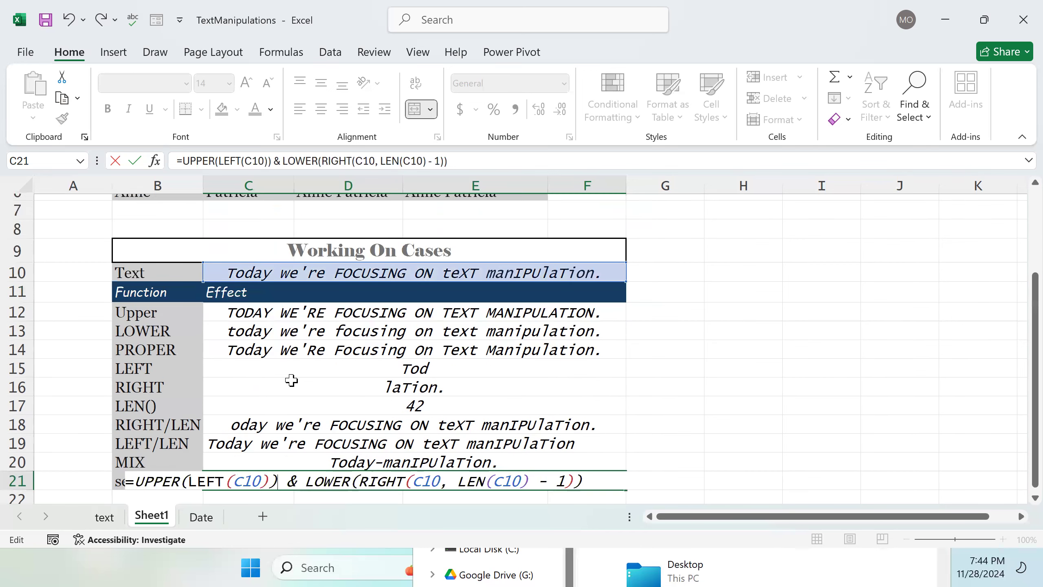
pyautogui.scroll(-1, 291, 381)
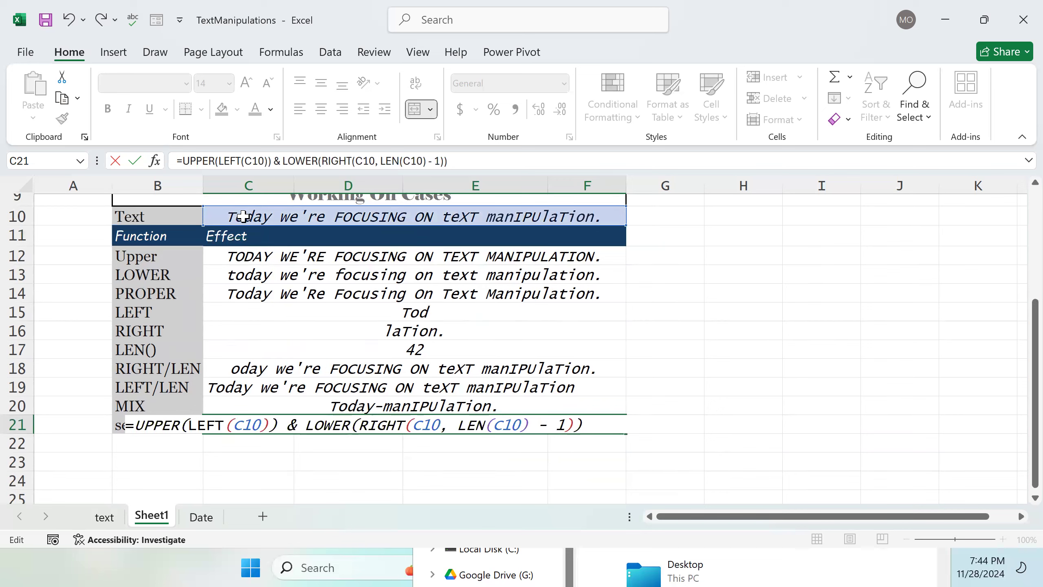
# Step: Change the source text in C10 so it begins with a lowercase t ("today")
pyautogui.doubleClick(244, 216)
pyautogui.press('BackSpace')
pyautogui.write('t')
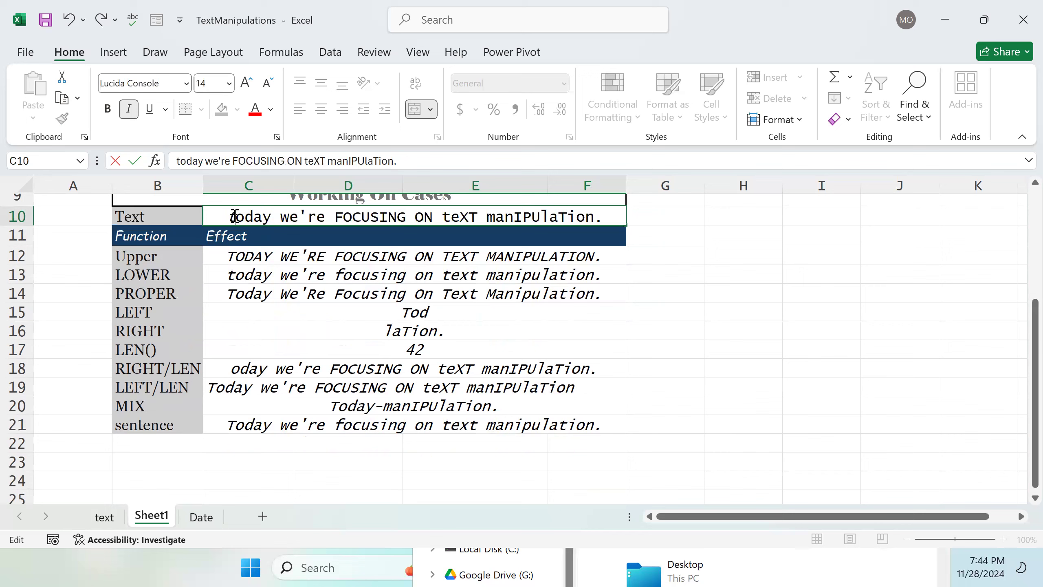
pyautogui.press('Return')
pyautogui.scroll(1, 247, 230)
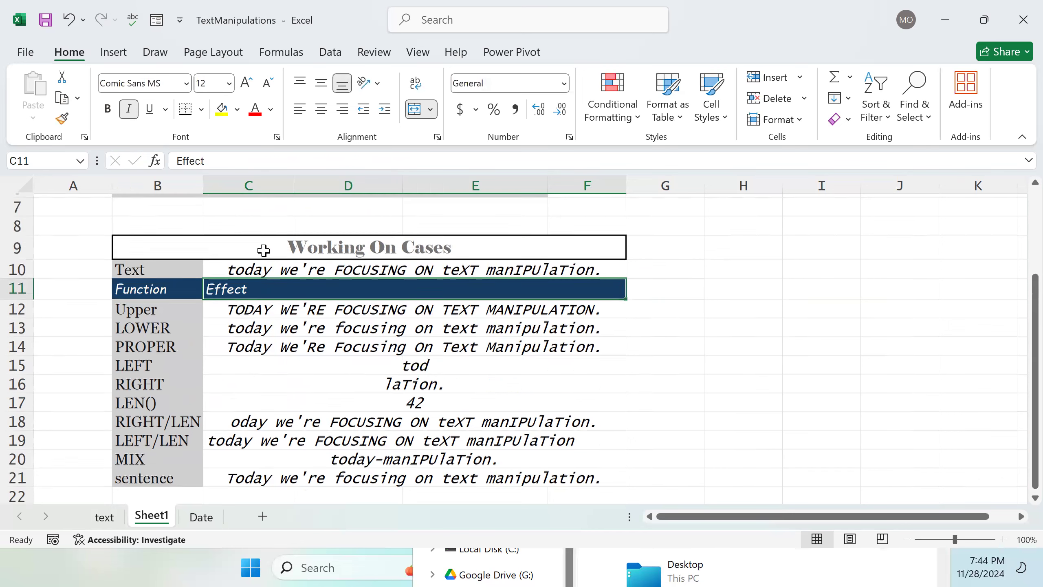
pyautogui.scroll(-1, 259, 321)
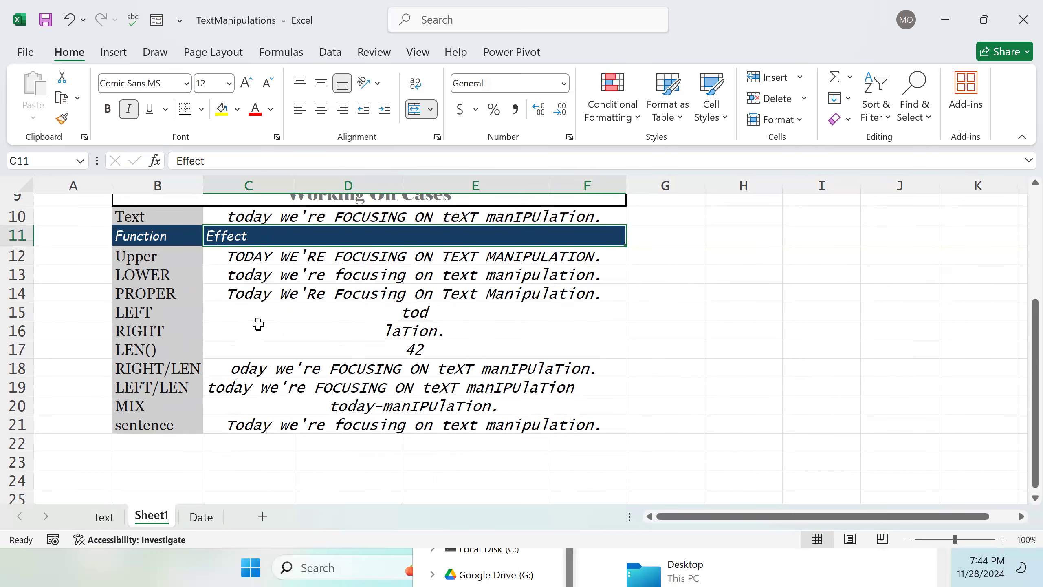
# Step: Open the C21 sentence formula and examine its UPPER(LEFT(C10)) part
pyautogui.doubleClick(251, 430)
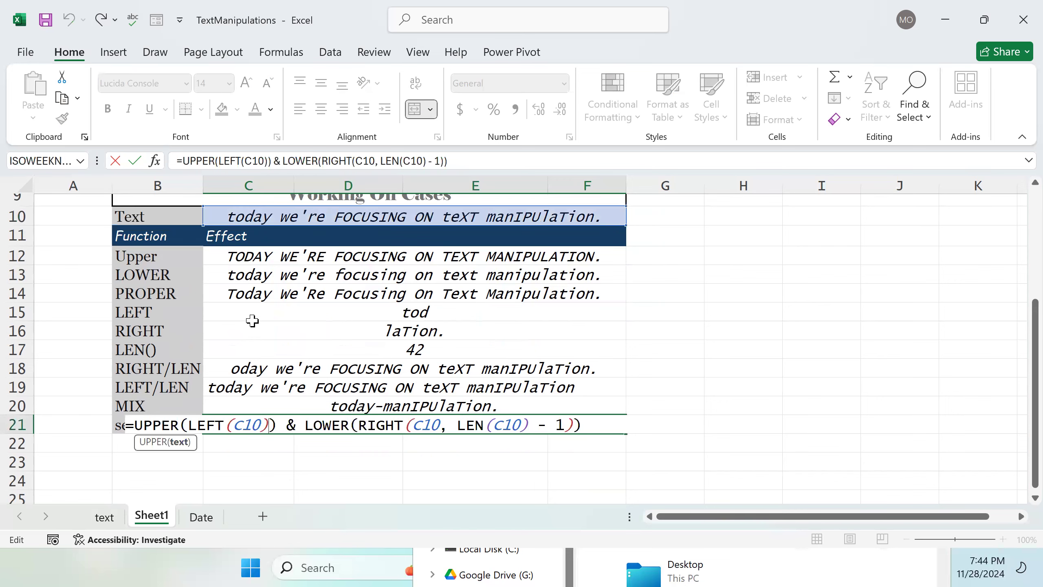
pyautogui.scroll(1, 252, 321)
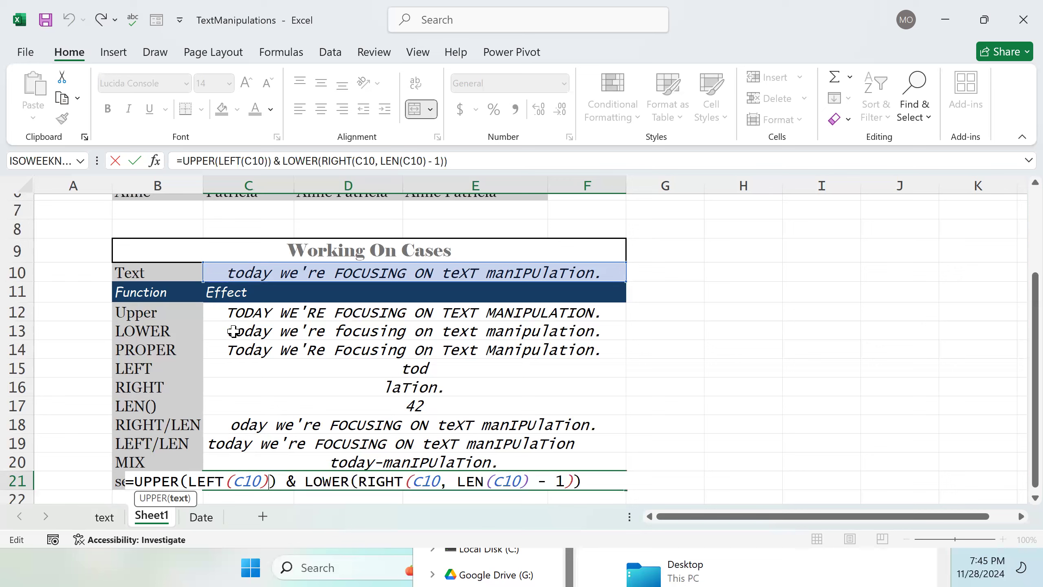
pyautogui.moveTo(278, 482); pyautogui.dragTo(141, 475)
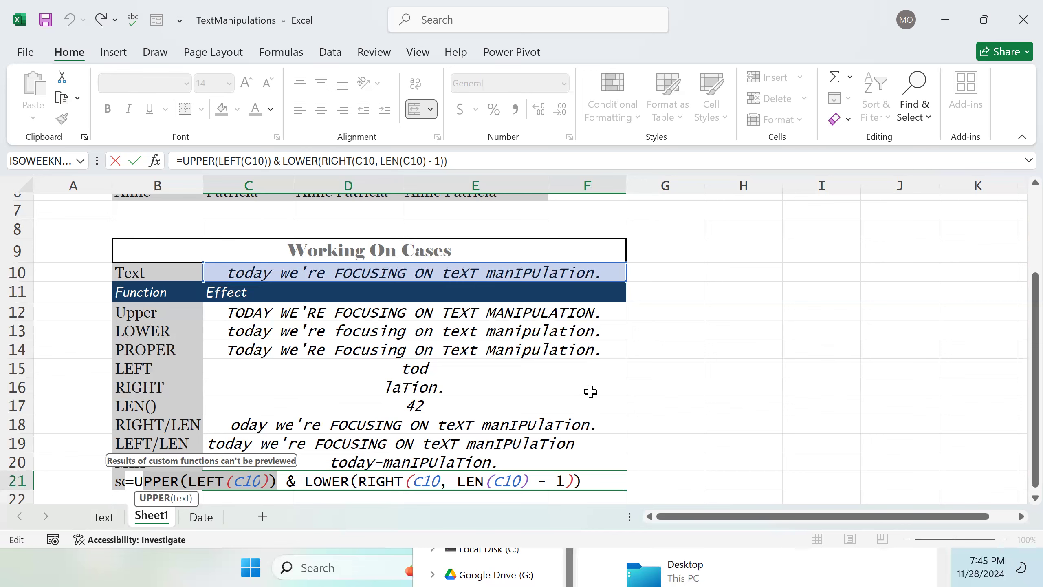
pyautogui.scroll(-1, 577, 404)
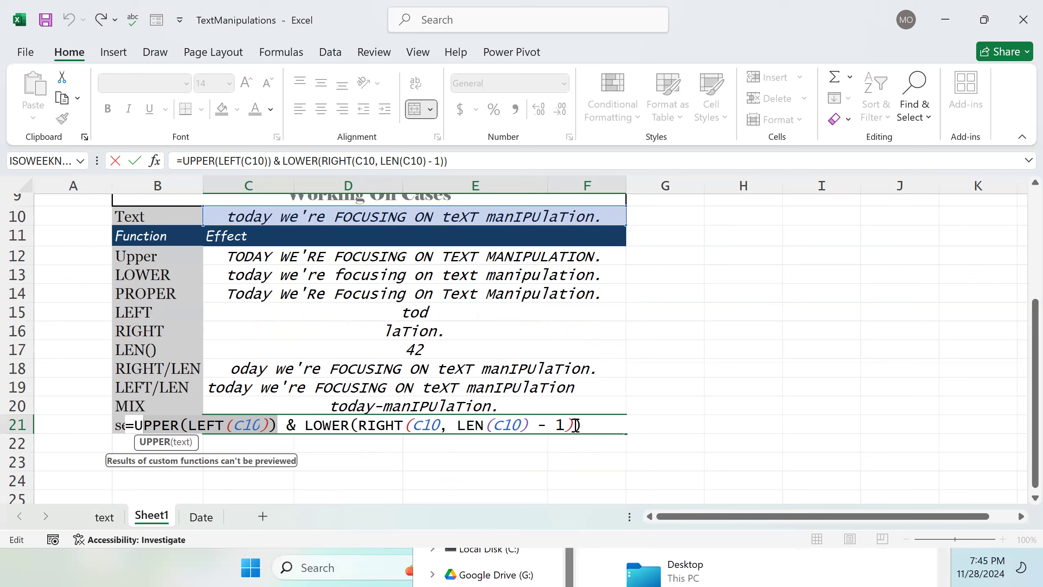
pyautogui.press('Return')
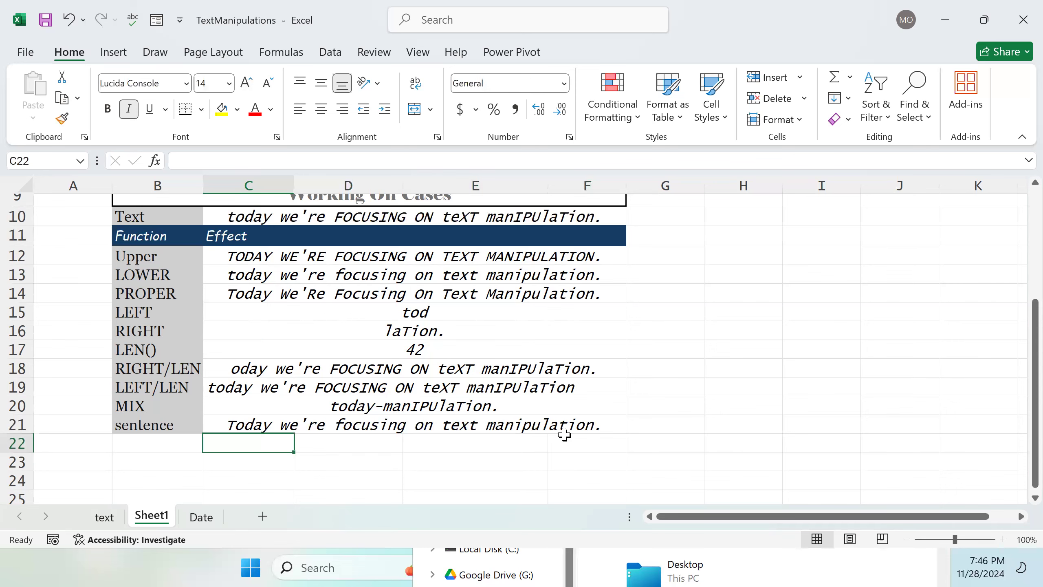
pyautogui.scroll(2, 470, 356)
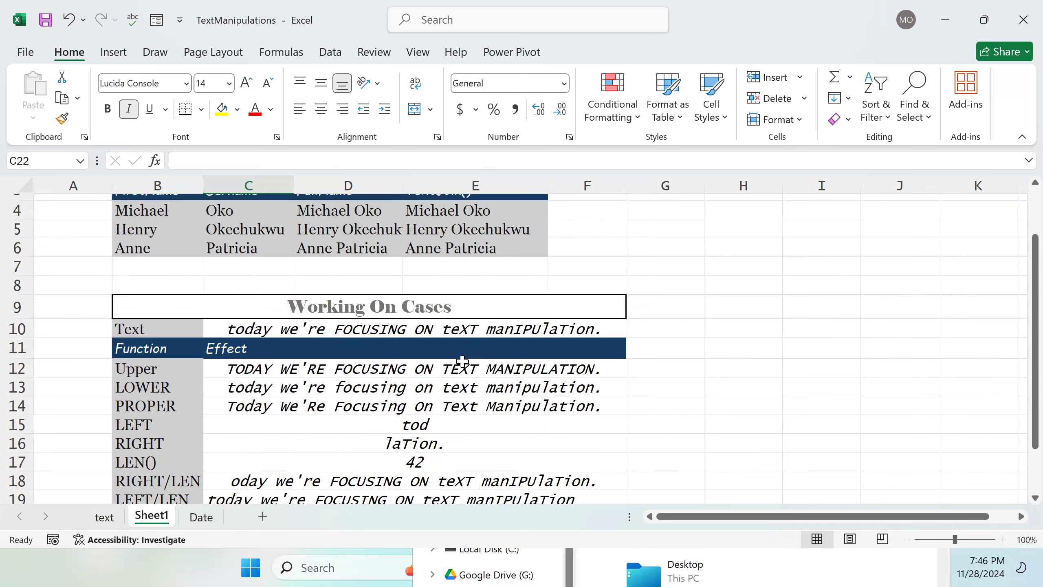
pyautogui.scroll(-1, 200, 314)
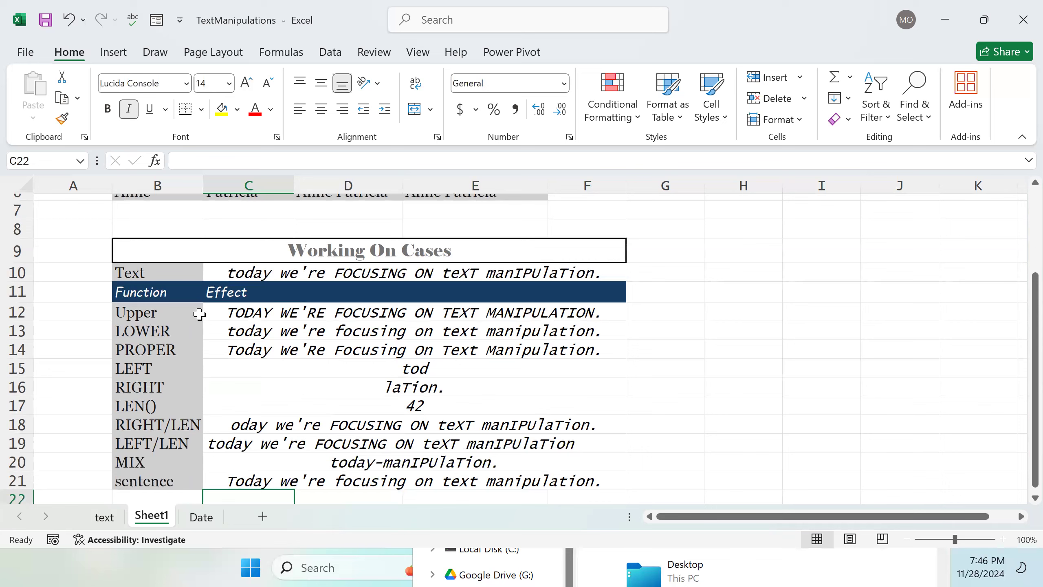
pyautogui.moveTo(167, 273); pyautogui.dragTo(195, 478)
pyautogui.click(514, 370)
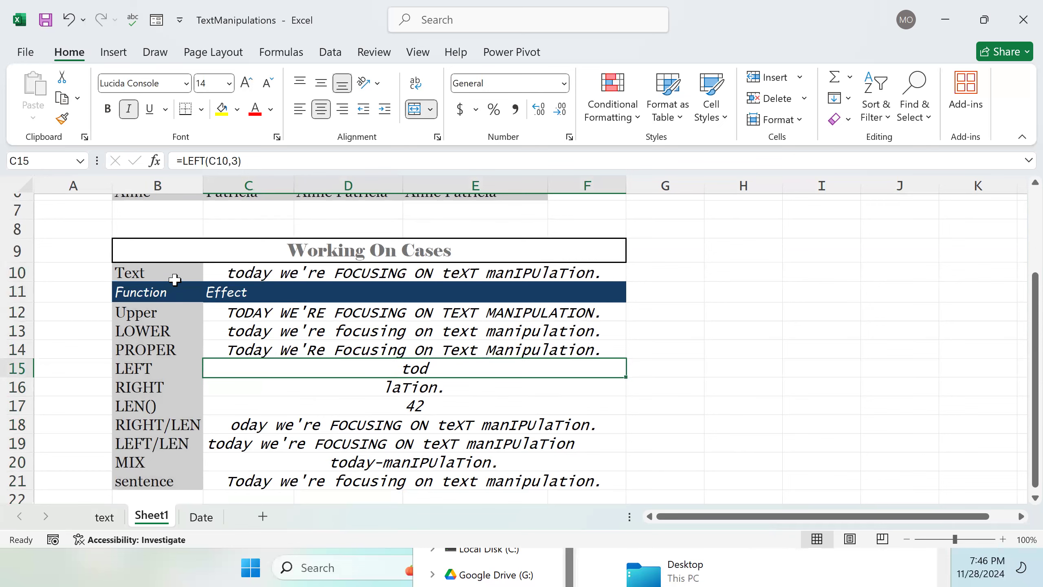
pyautogui.scroll(-1, 173, 275)
pyautogui.scroll(1, 172, 275)
pyautogui.scroll(-1, 175, 283)
# Step: Apply the custom heading cell style to the function labels in B10:B21
pyautogui.moveTo(163, 215); pyautogui.dragTo(187, 427)
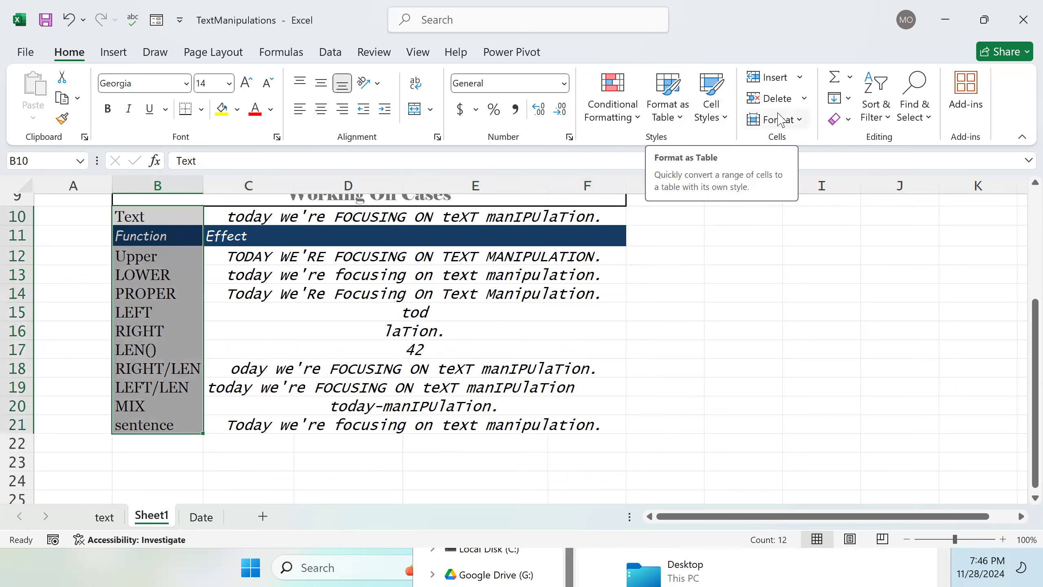
pyautogui.click(839, 124)
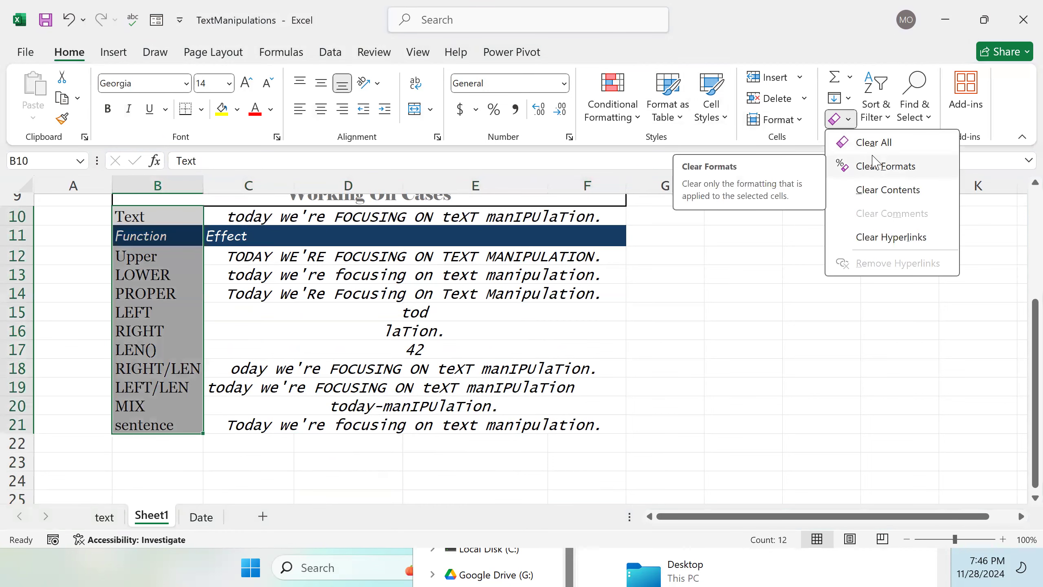
pyautogui.click(722, 123)
pyautogui.click(722, 122)
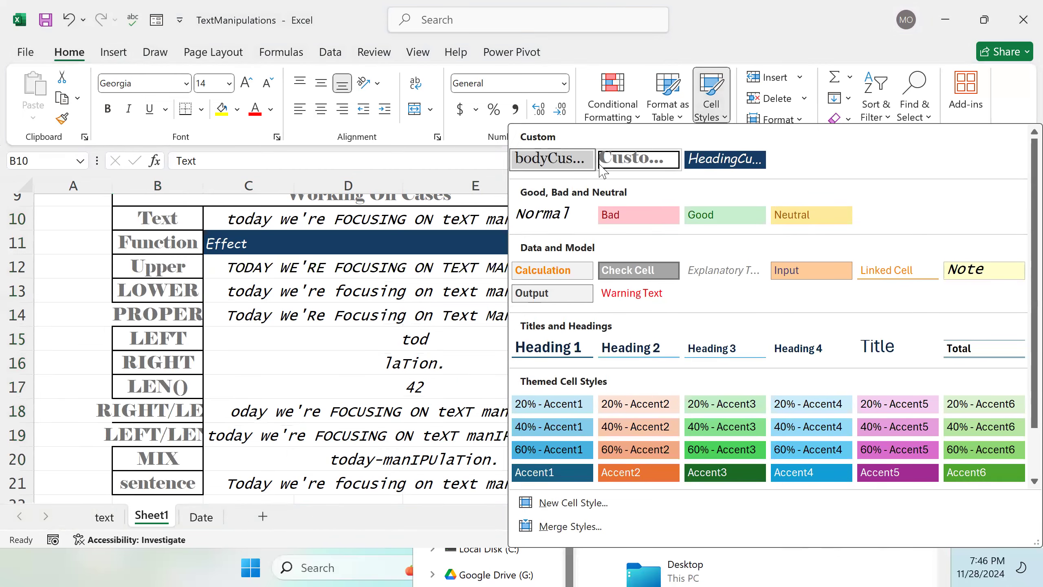
pyautogui.click(724, 159)
# Step: Apply the custom body cell style to the results range C12:F21
pyautogui.scroll(3, 524, 303)
pyautogui.scroll(-3, 523, 302)
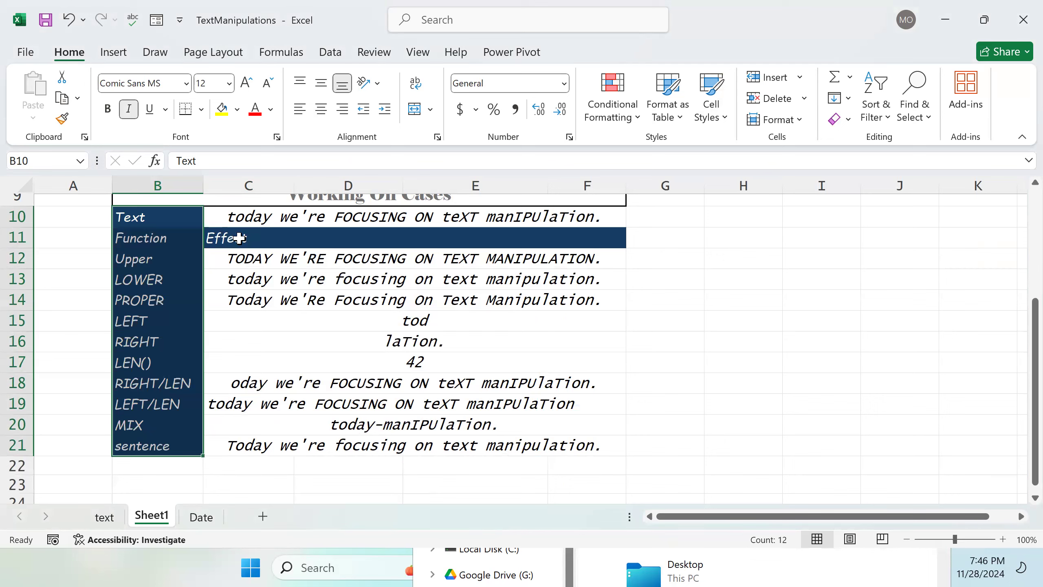
pyautogui.moveTo(217, 257); pyautogui.dragTo(415, 436)
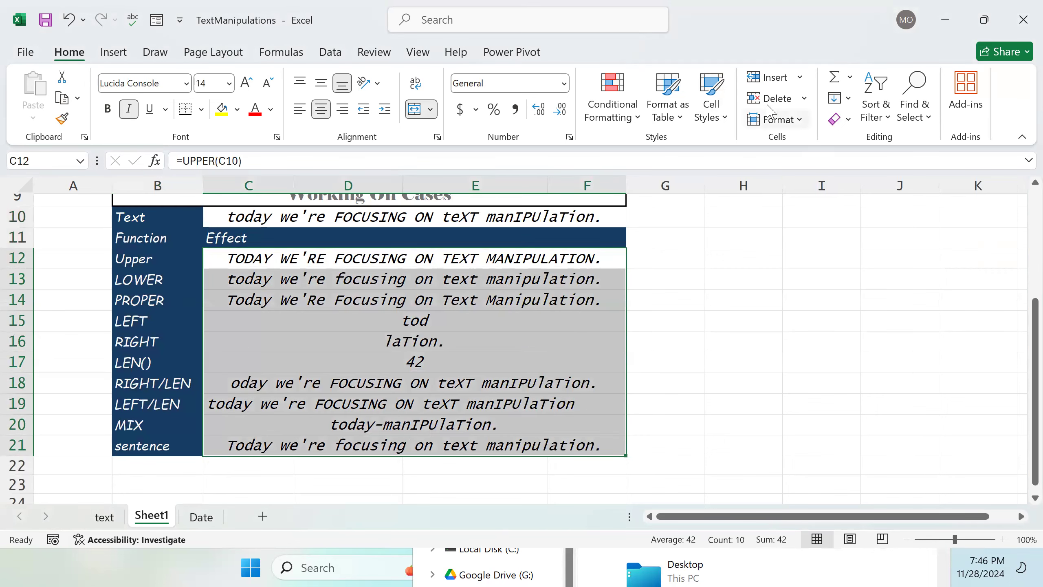
pyautogui.click(721, 117)
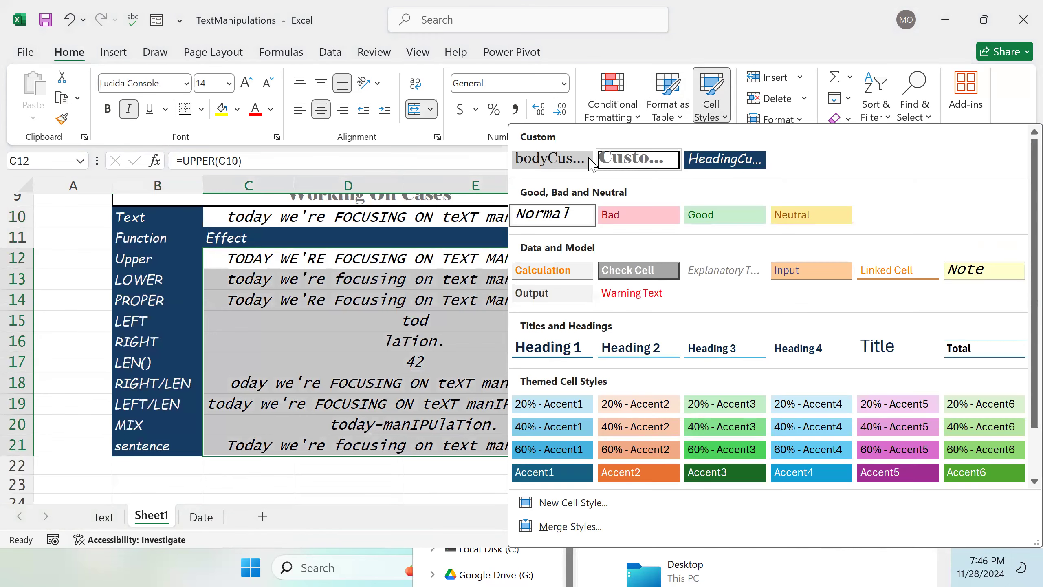
pyautogui.click(551, 158)
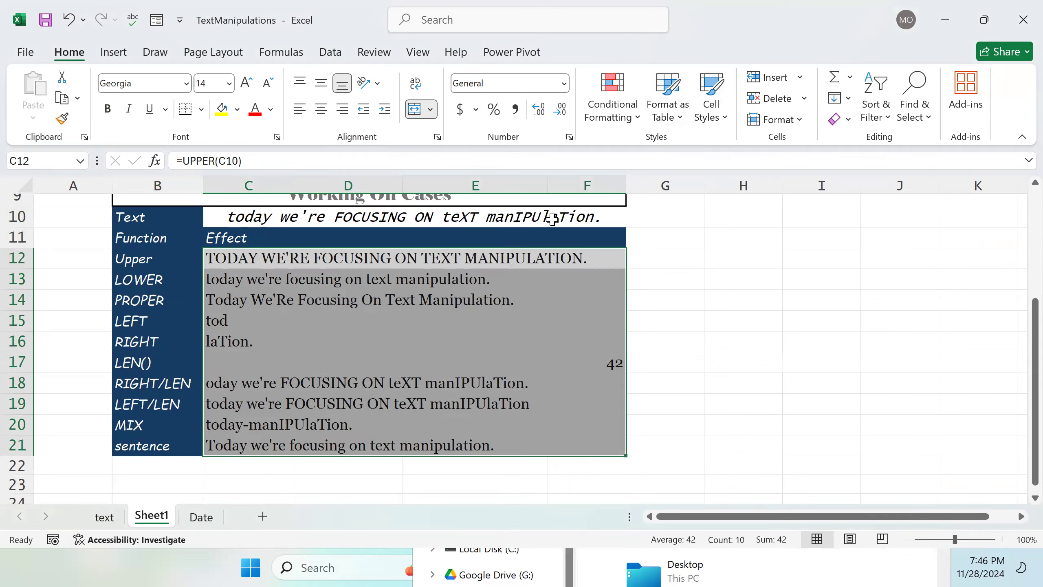
# Step: Add extra spaces around the & operator in the C21 formula
pyautogui.click(423, 216)
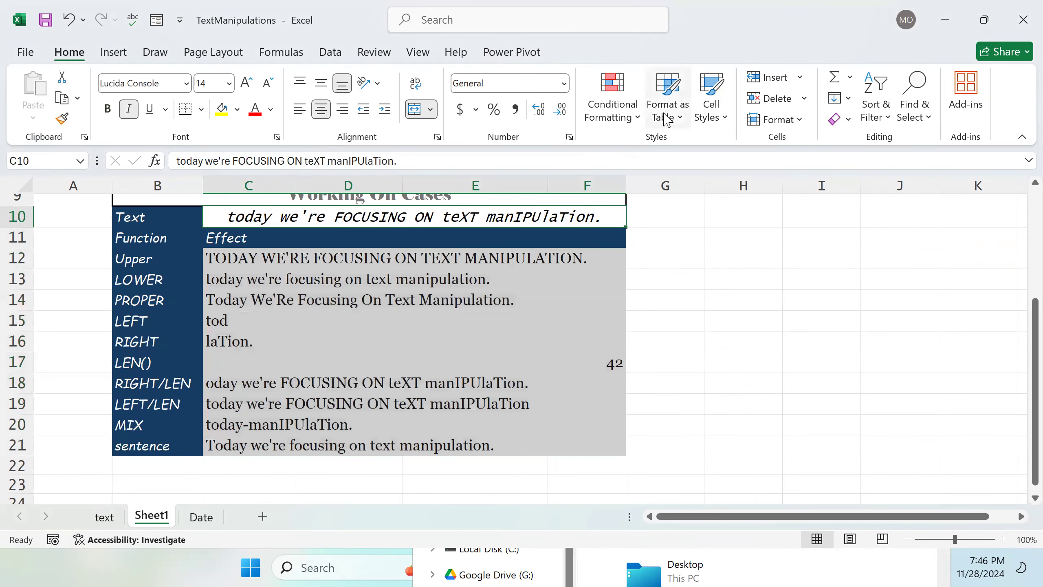
pyautogui.scroll(3, 509, 288)
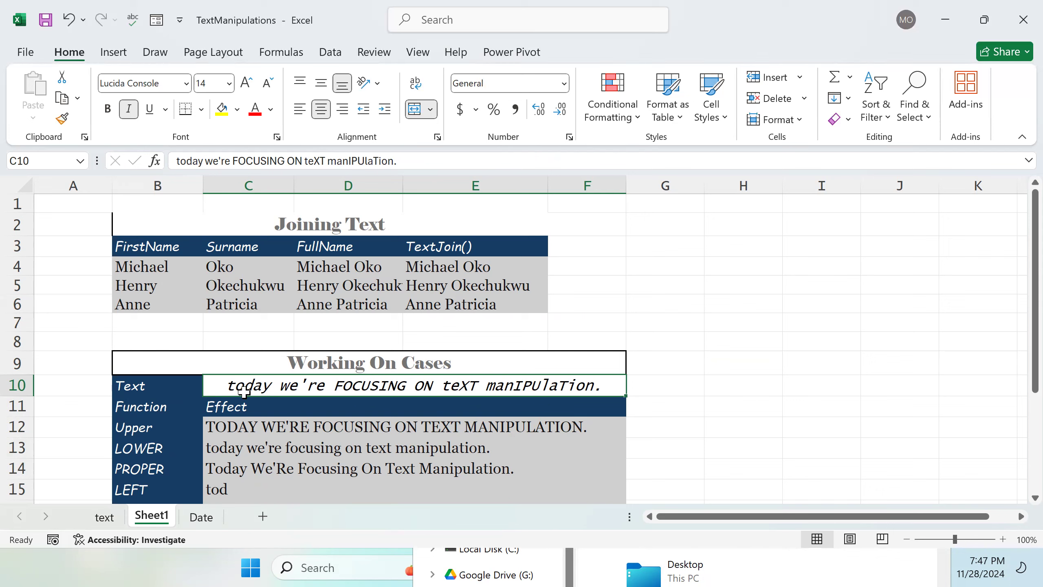
pyautogui.scroll(-5, 336, 385)
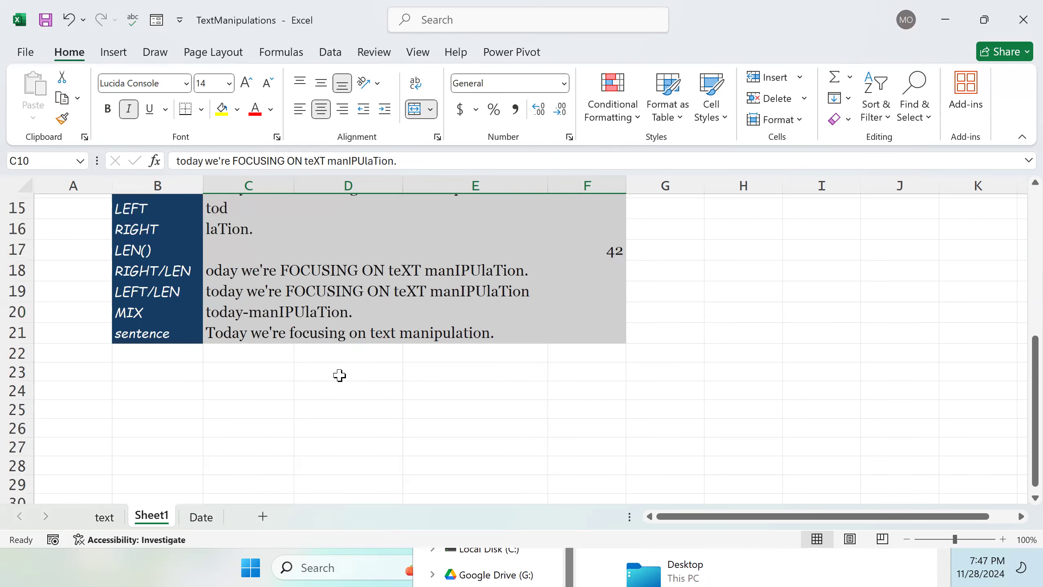
pyautogui.doubleClick(367, 329)
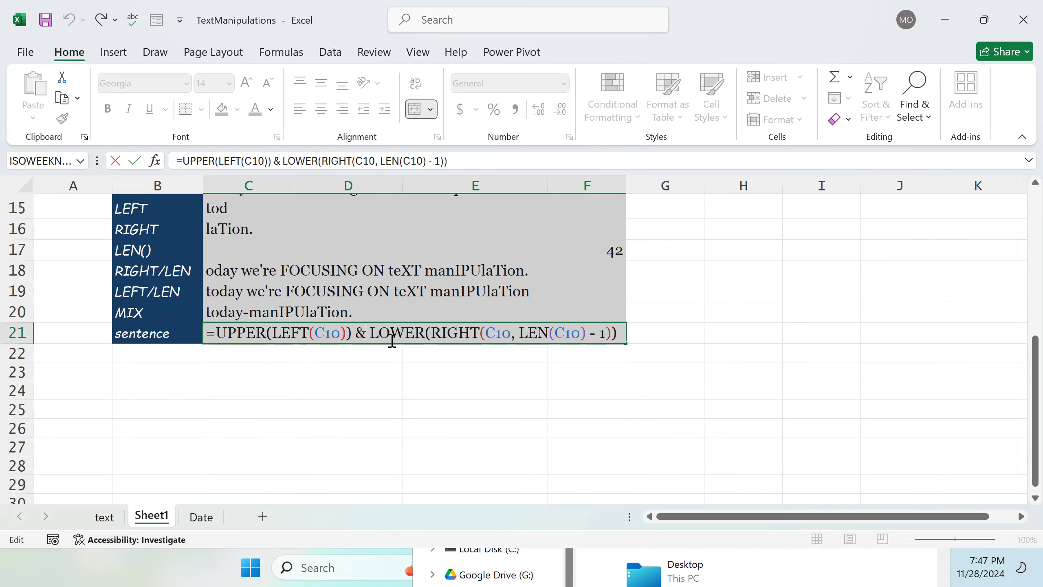
pyautogui.click(357, 333)
pyautogui.write('v')
pyautogui.press('BackSpace')
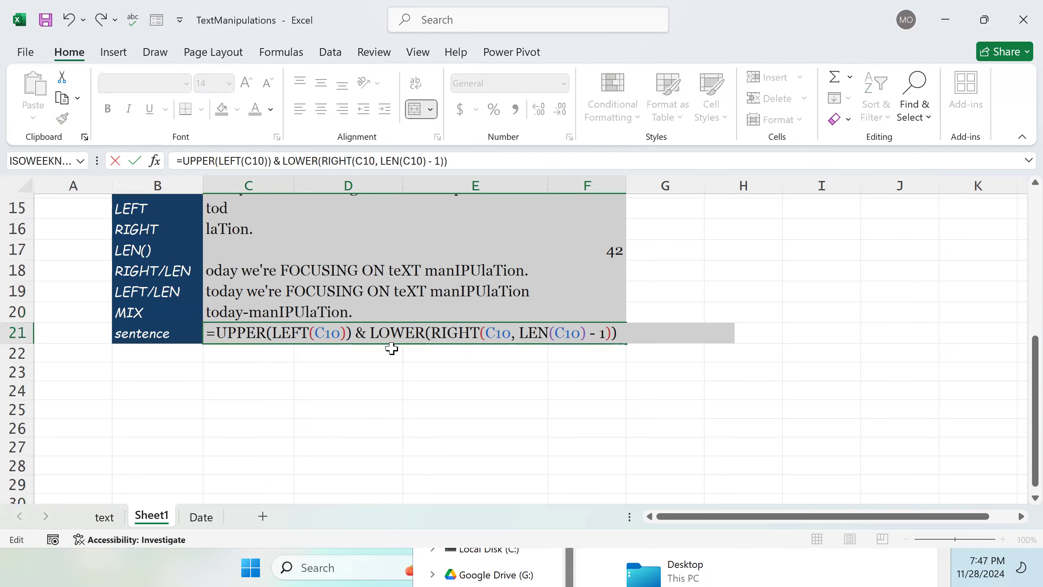
pyautogui.click(374, 334)
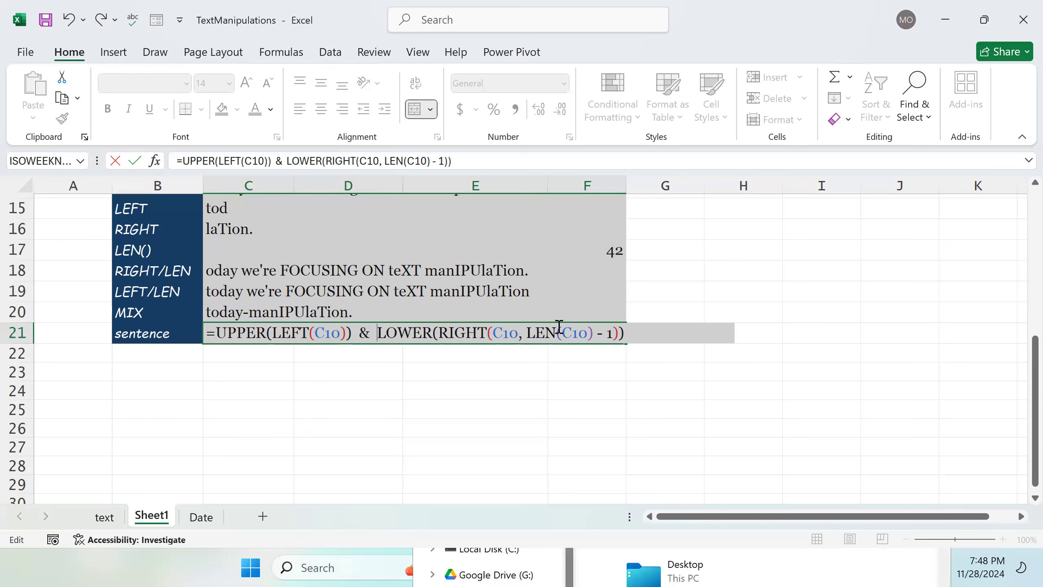
# Step: Insert a G17 cell reference before LOWER in the C21 formula and commit it
pyautogui.scroll(1, 559, 329)
pyautogui.click(729, 339)
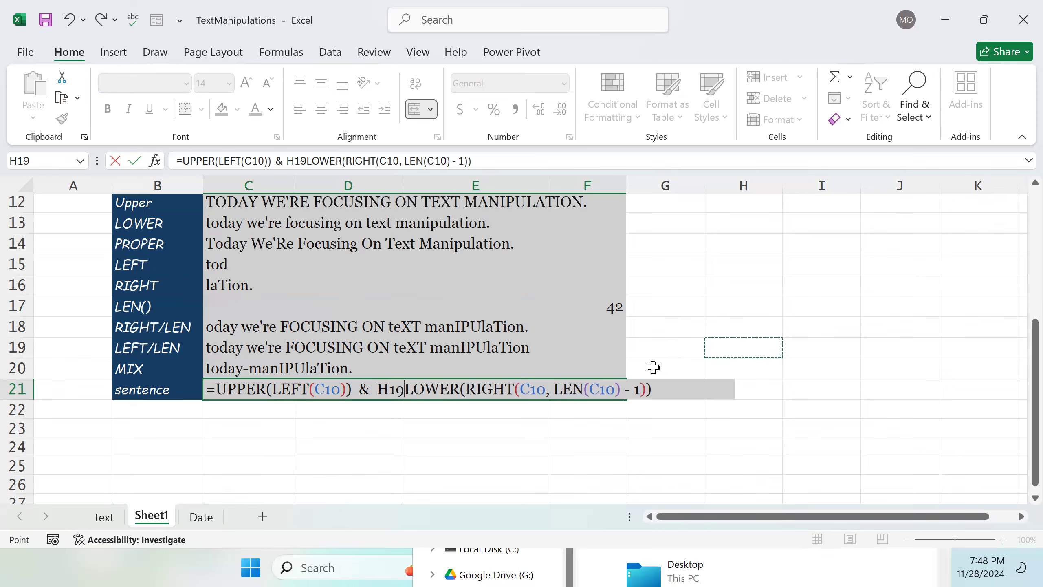
pyautogui.scroll(1, 630, 280)
pyautogui.scroll(2, 629, 255)
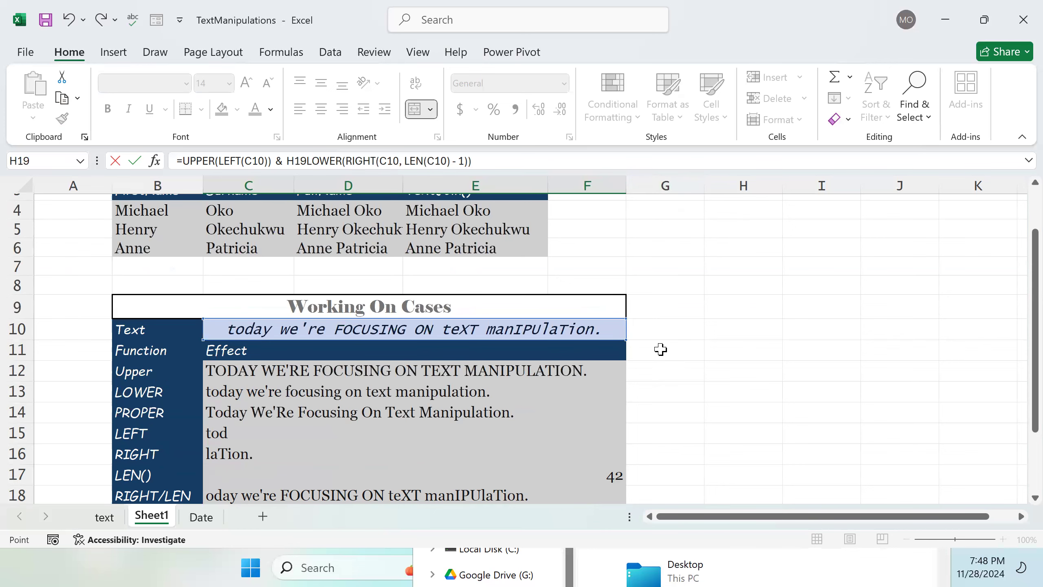
pyautogui.scroll(-1, 633, 326)
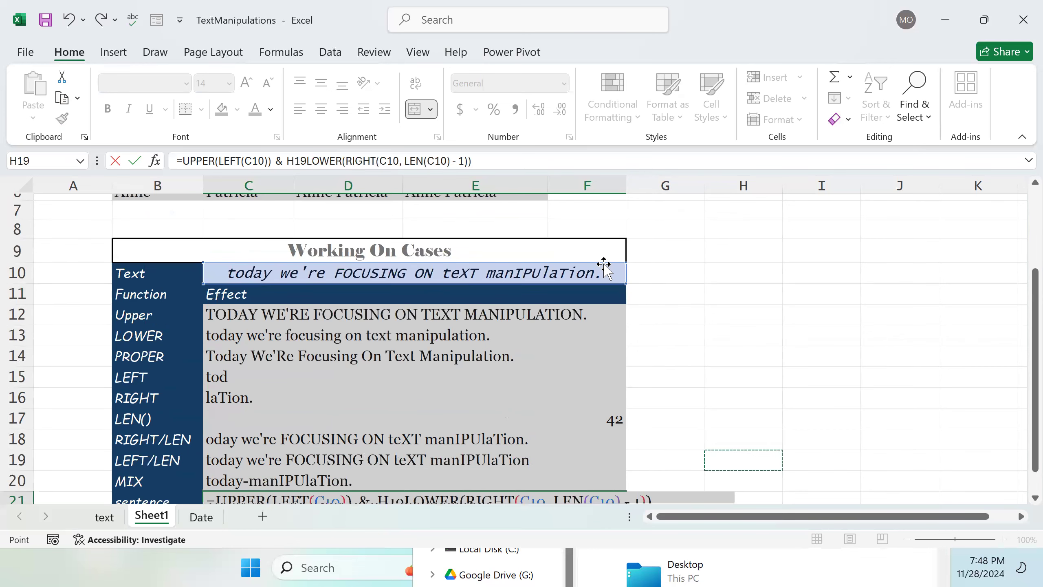
pyautogui.scroll(-2, 604, 265)
pyautogui.click(685, 310)
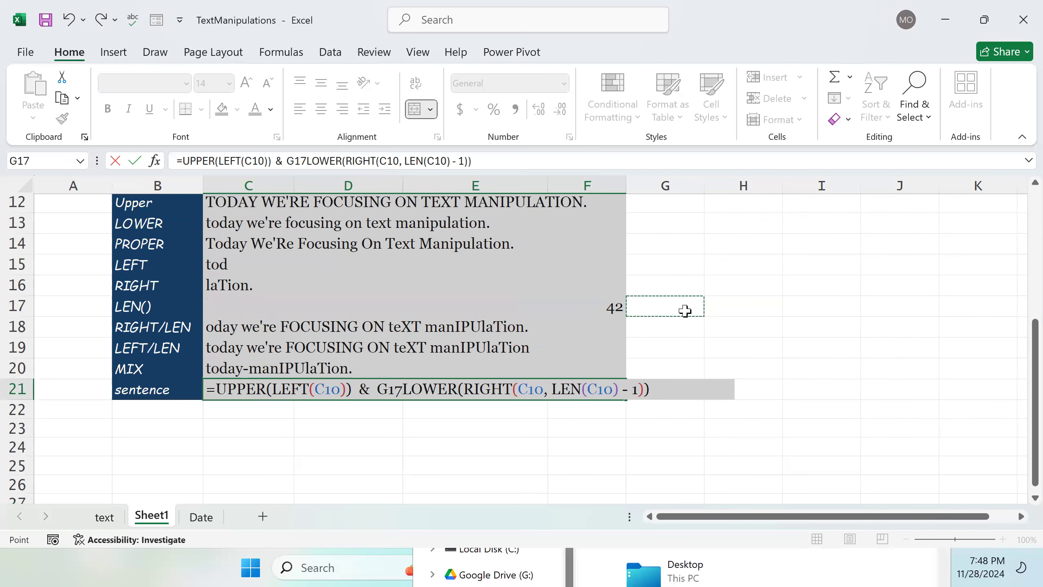
pyautogui.press('Return')
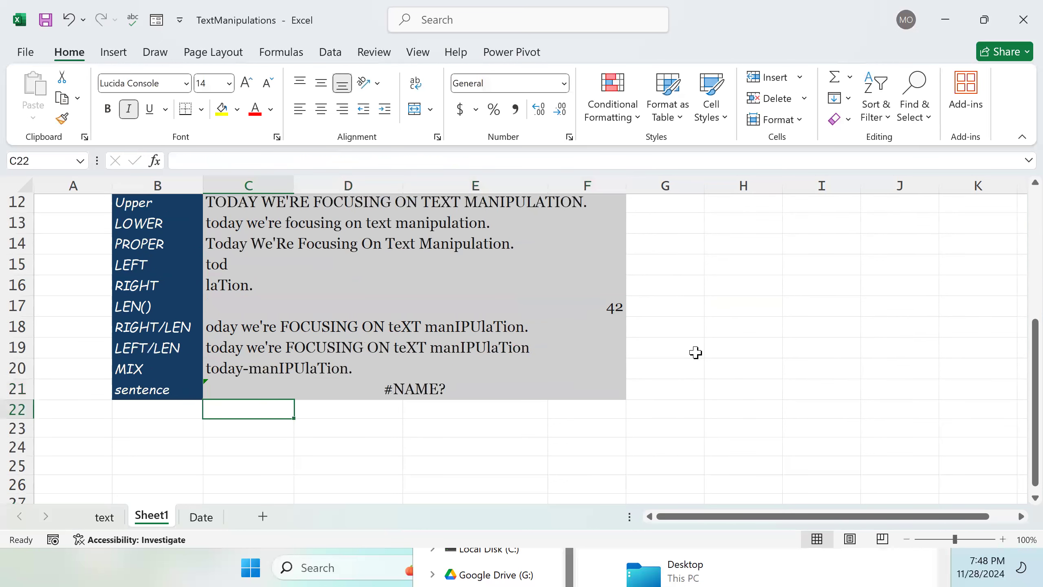
# Step: Delete the stray G17 reference from the C21 formula and commit the corrected formula
pyautogui.click(466, 394)
pyautogui.doubleClick(464, 393)
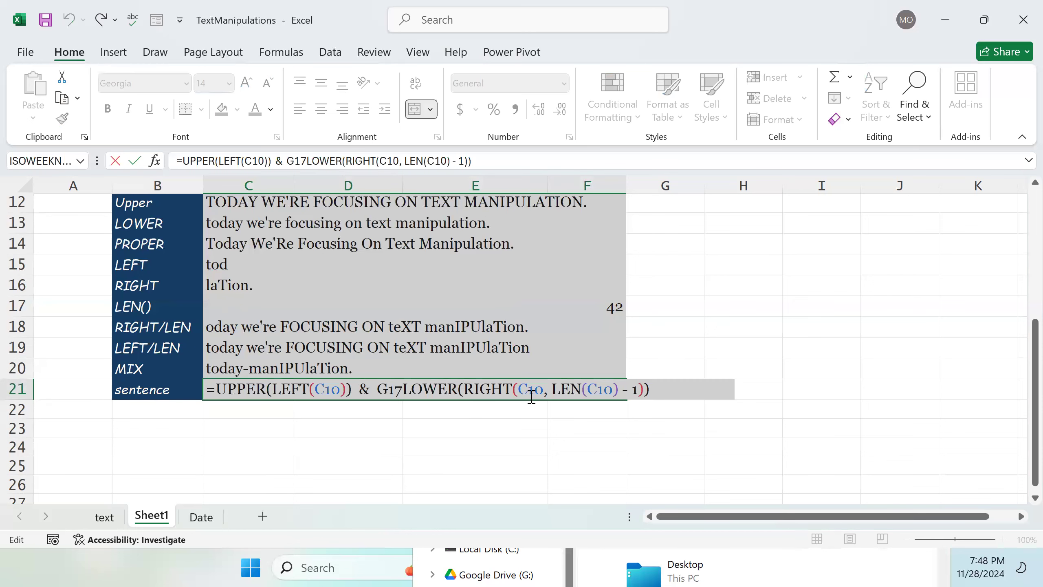
pyautogui.click(404, 389)
pyautogui.press('BackSpace')
pyautogui.press('BackSpace')
pyautogui.press('BackSpace')
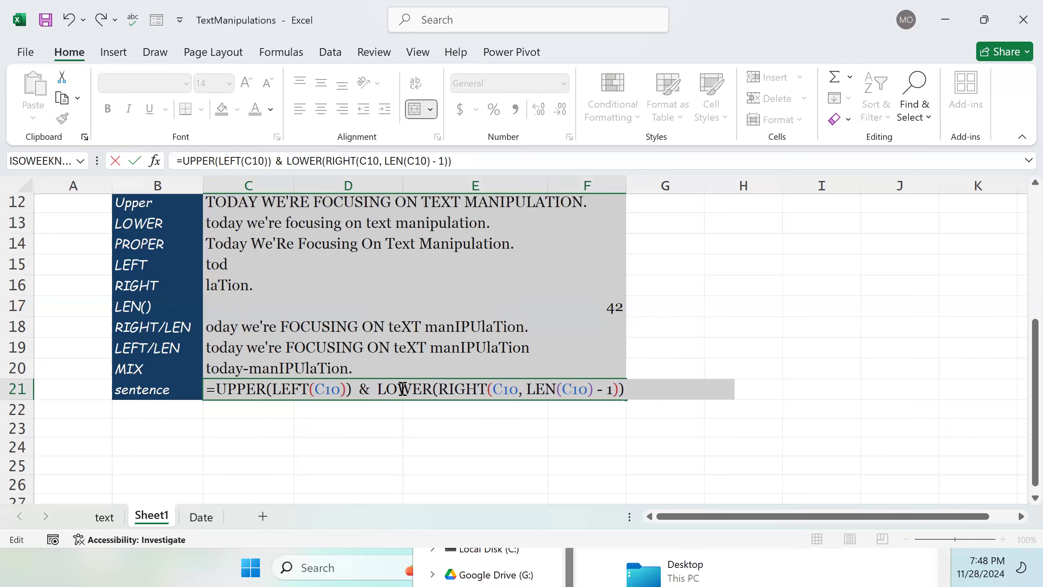
pyautogui.press('Return')
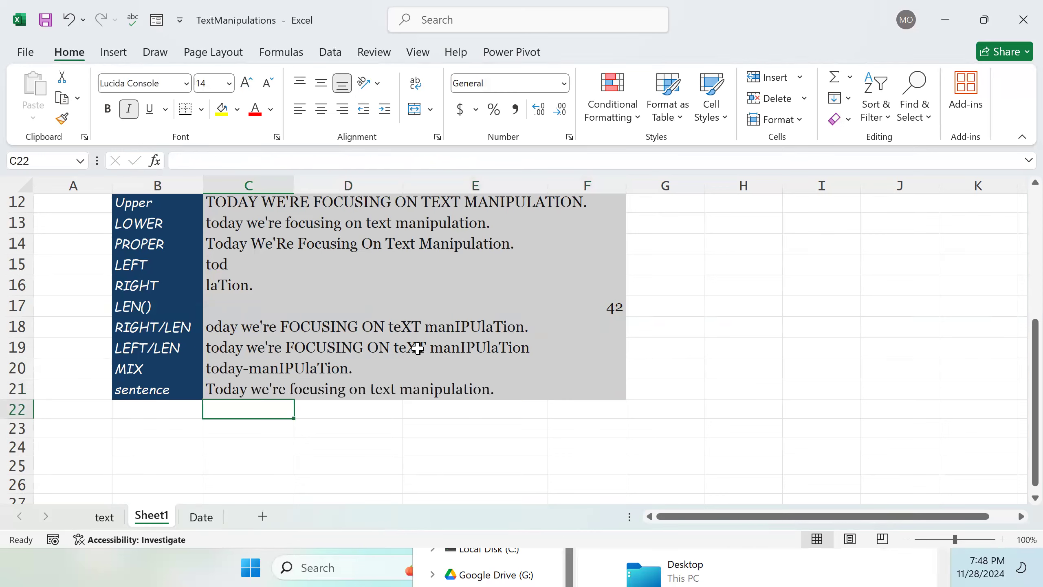
# Step: Review the LEN formula in C17 and the MIX formula in C20
pyautogui.click(608, 308)
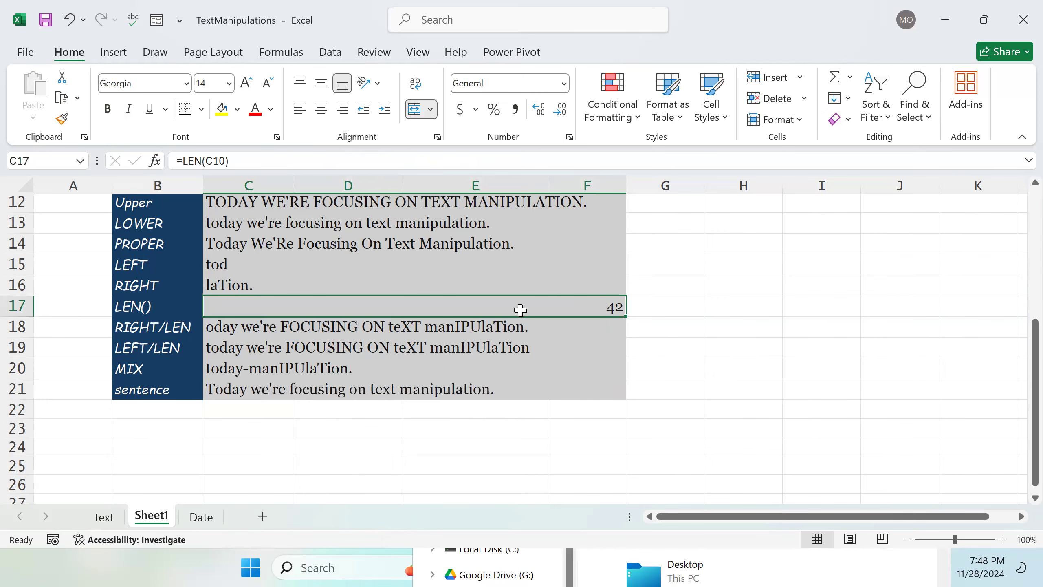
pyautogui.scroll(2, 521, 309)
pyautogui.scroll(-1, 518, 319)
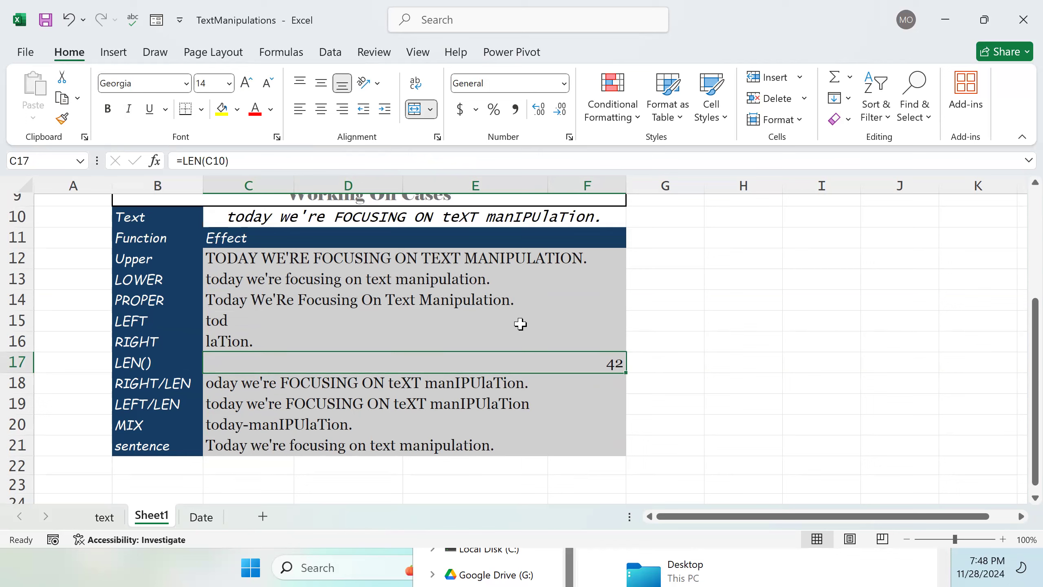
pyautogui.click(276, 429)
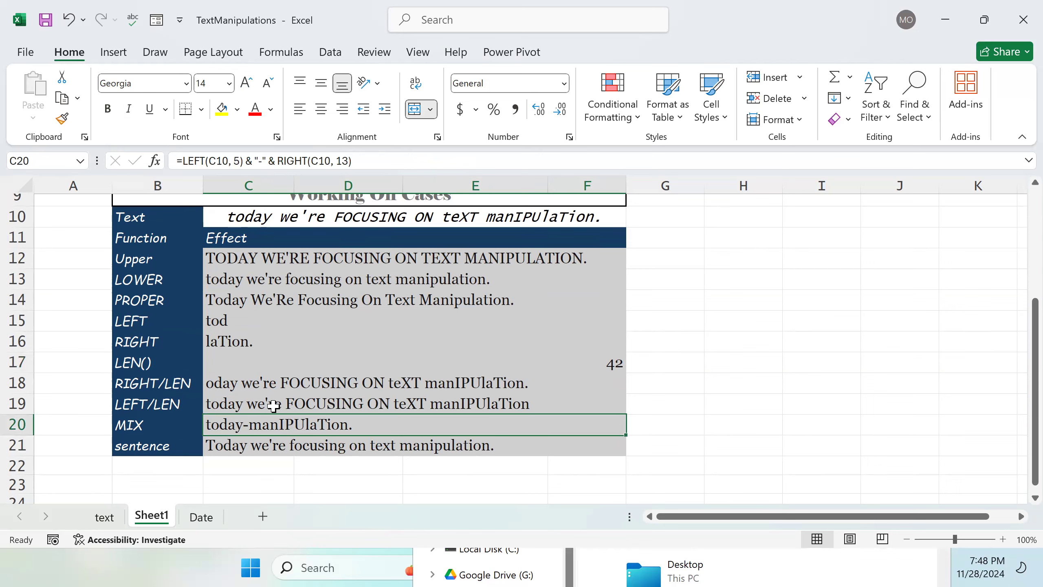
# Step: Collapse the ribbon to enlarge the worksheet area
pyautogui.click(615, 364)
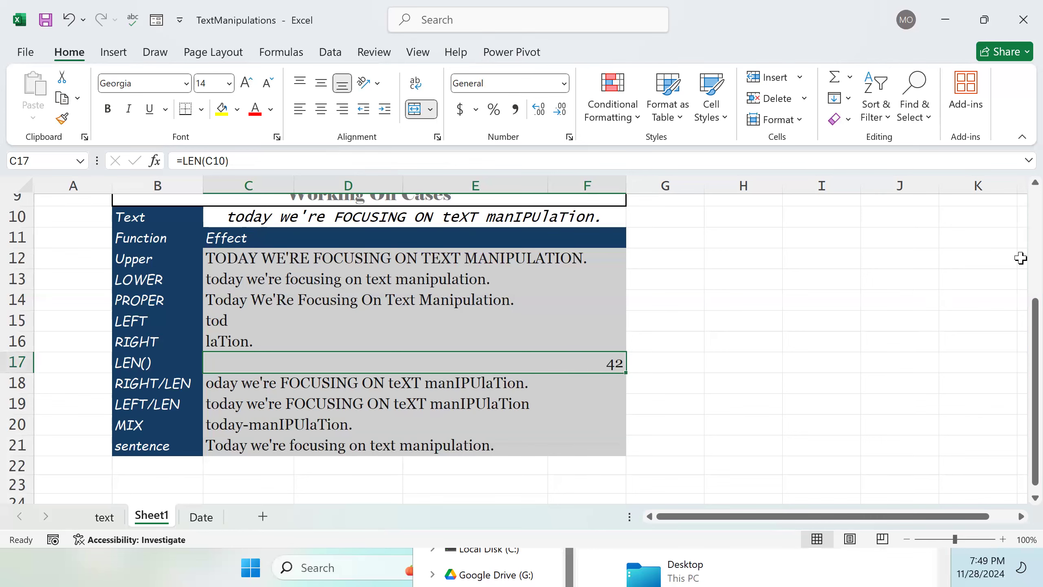
pyautogui.click(1022, 140)
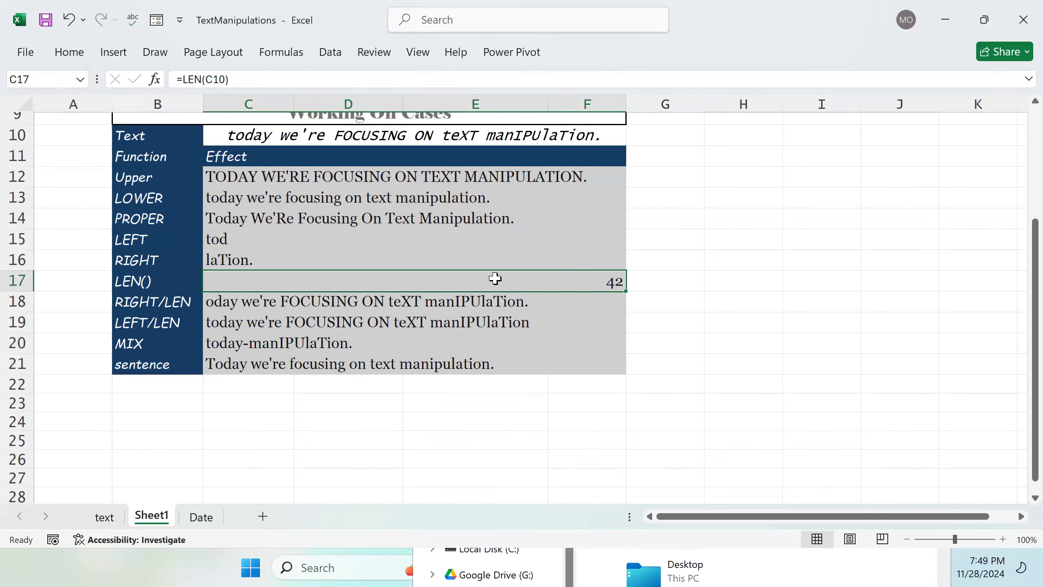
pyautogui.scroll(1, 500, 282)
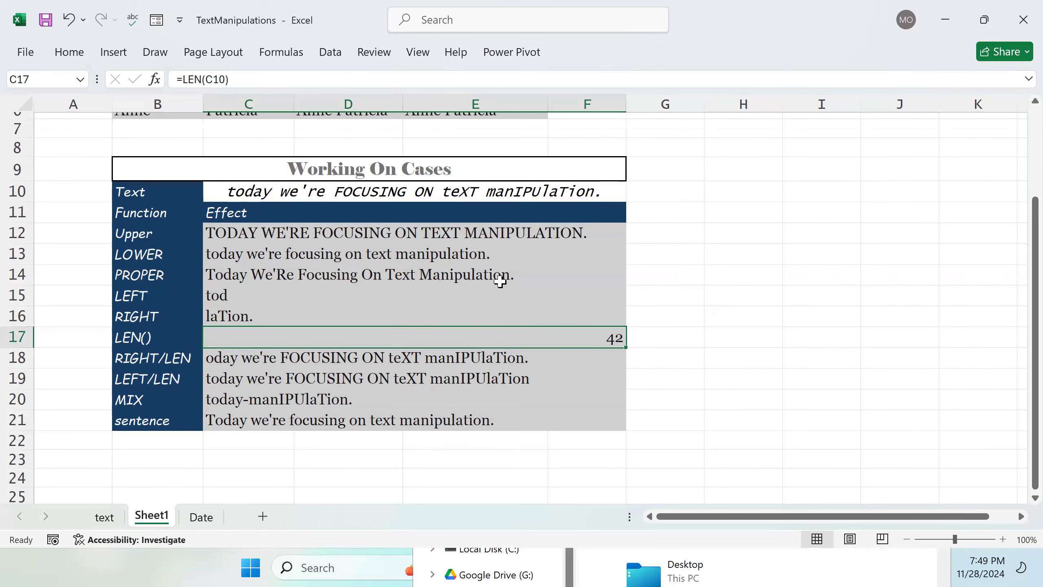
pyautogui.scroll(-2, 500, 282)
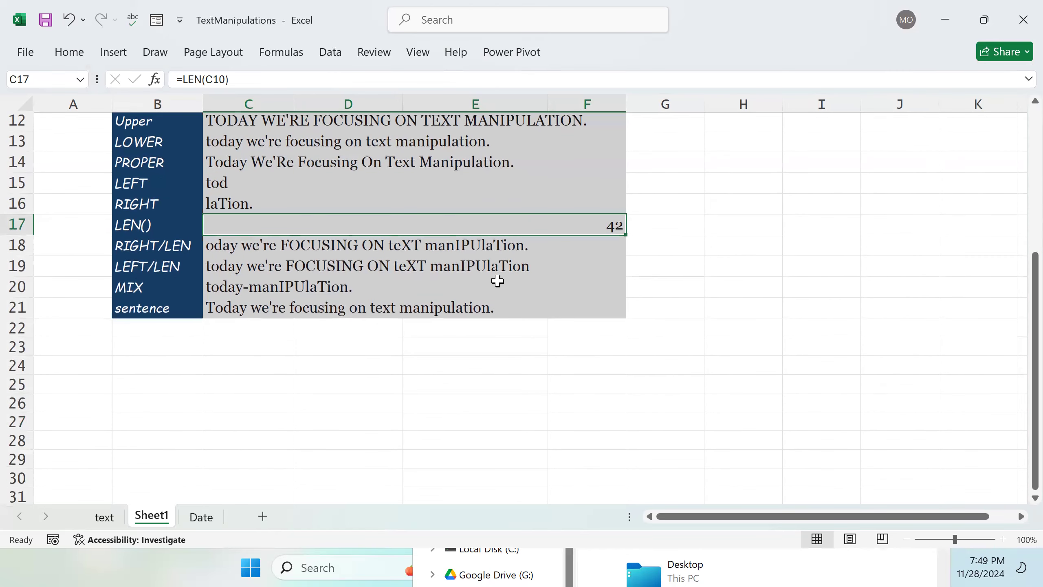
pyautogui.scroll(1, 498, 281)
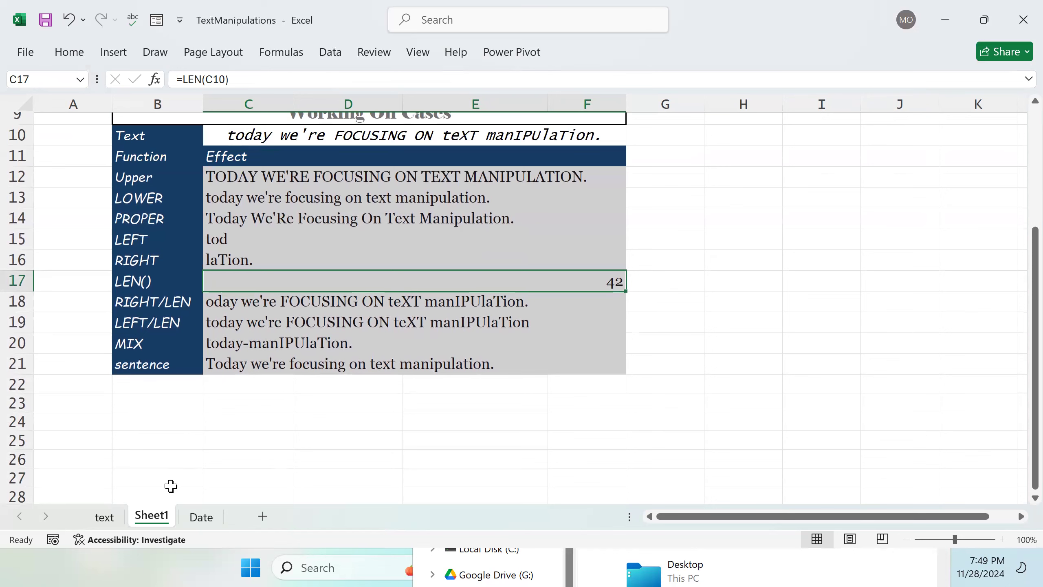
# Step: Review the TRIM formulas of the Removing extra spaces table on the text sheet, then return to Sheet1
pyautogui.click(110, 518)
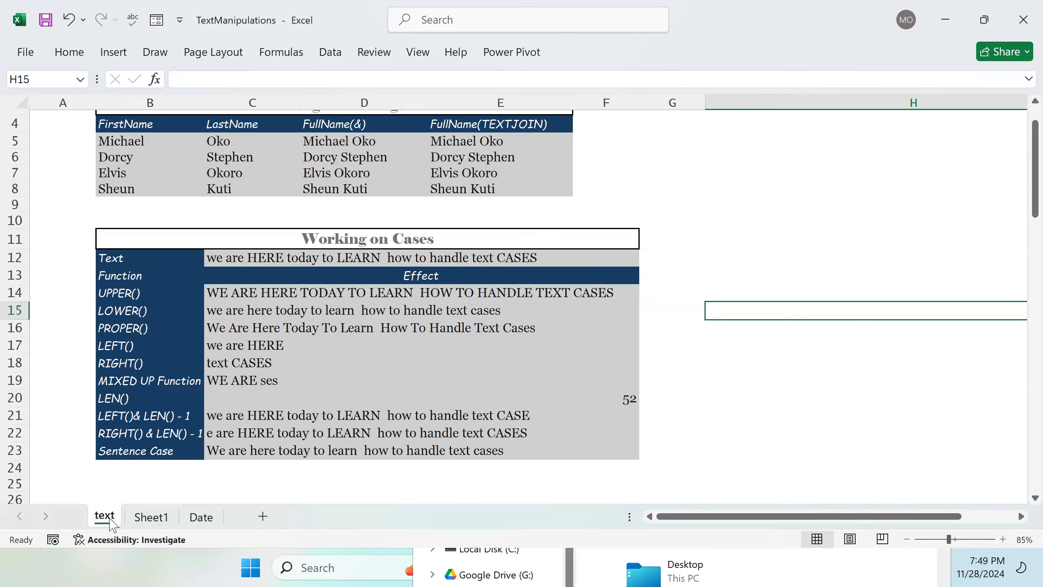
pyautogui.scroll(-1, 271, 354)
pyautogui.scroll(-3, 271, 354)
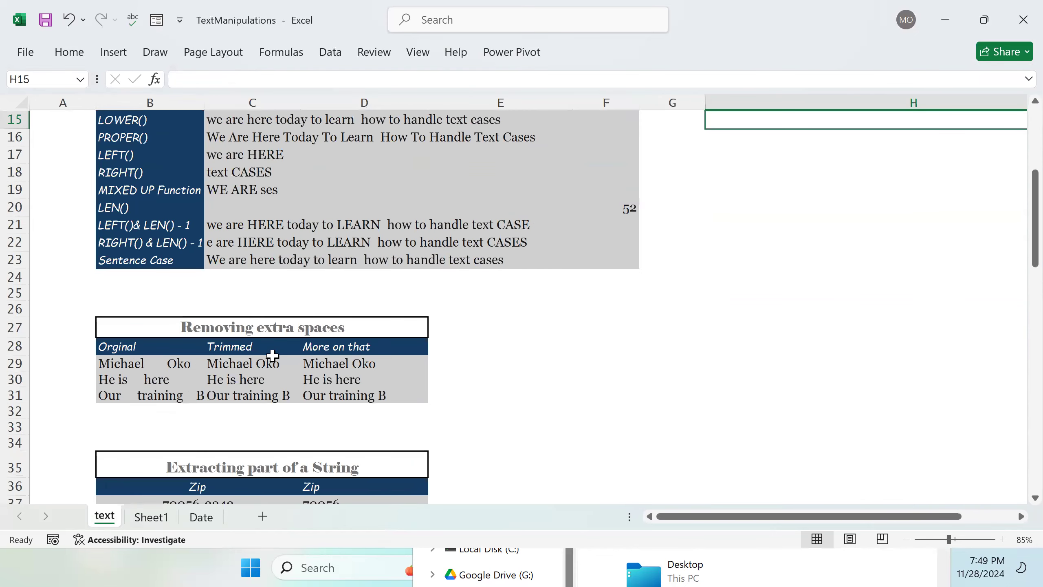
pyautogui.scroll(-1, 272, 354)
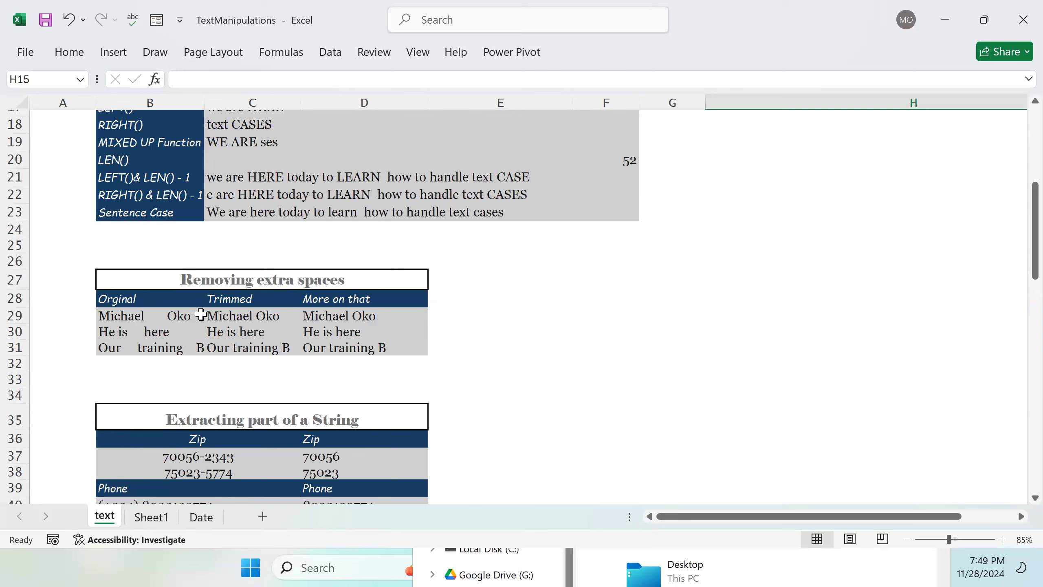
pyautogui.click(333, 317)
pyautogui.doubleClick(334, 319)
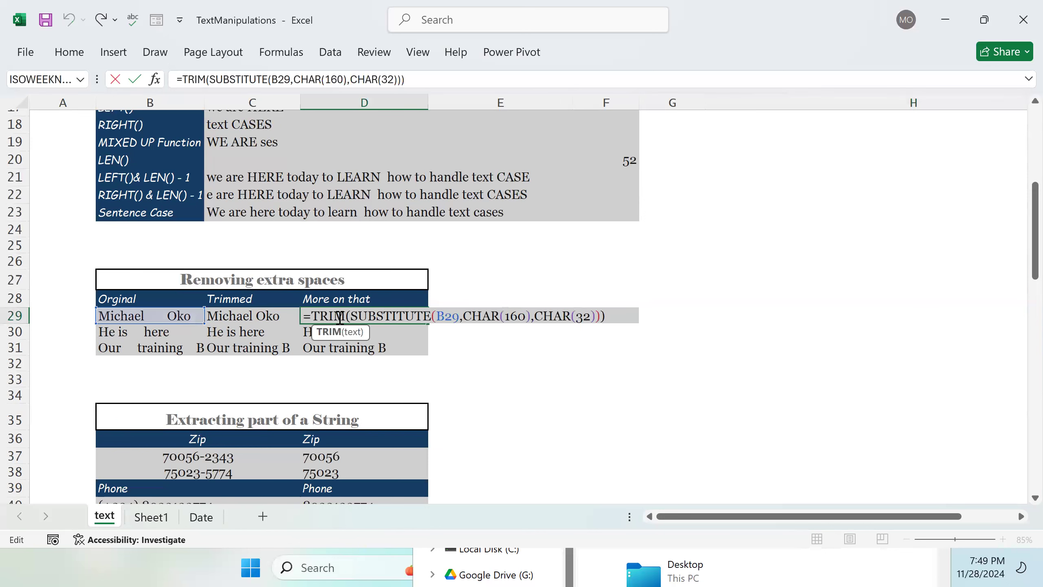
pyautogui.click(257, 317)
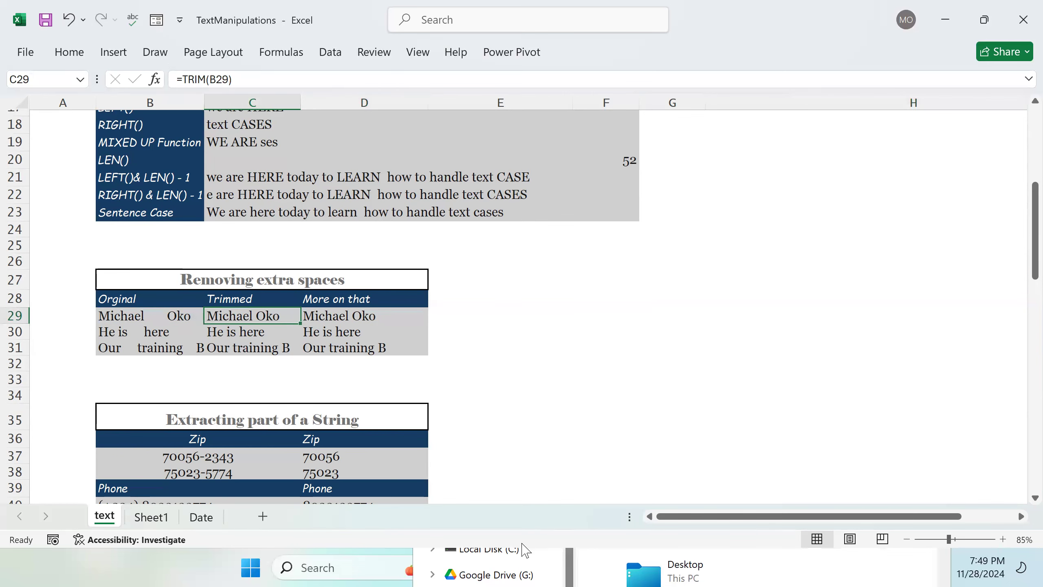
pyautogui.click(152, 517)
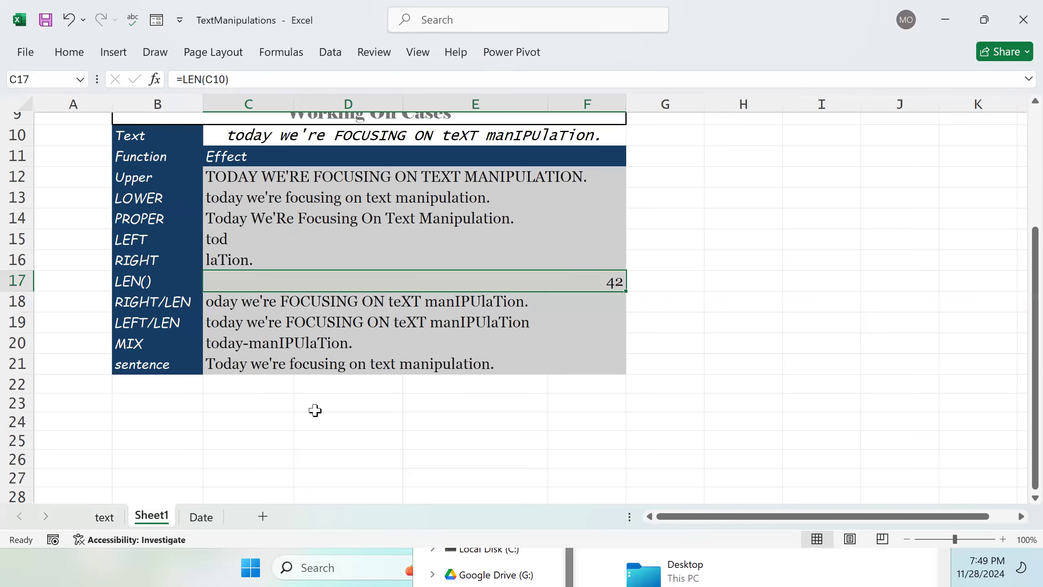
# Step: Enter the heading Removing Extra spaces in cell B24
pyautogui.scroll(-1, 277, 403)
pyautogui.scroll(1, 192, 375)
pyautogui.click(185, 429)
pyautogui.doubleClick(190, 424)
pyautogui.write('Re')
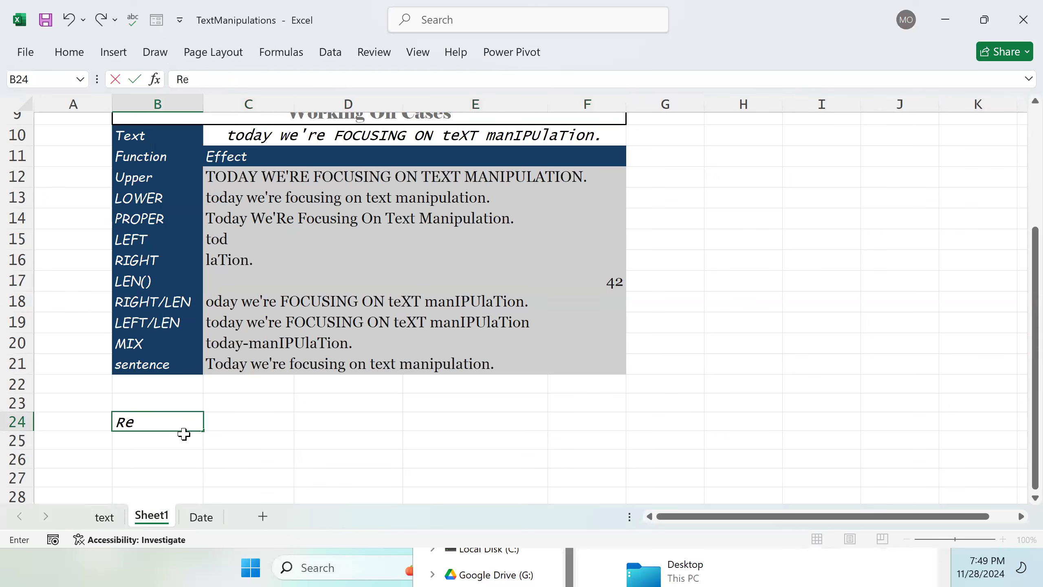
pyautogui.write('moving Extra spaces')
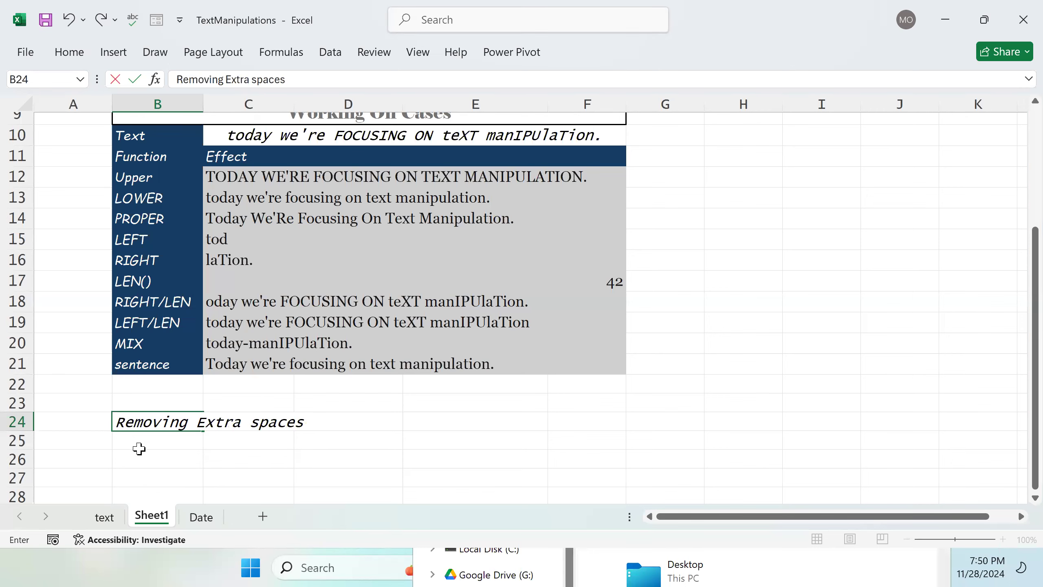
pyautogui.press('Return')
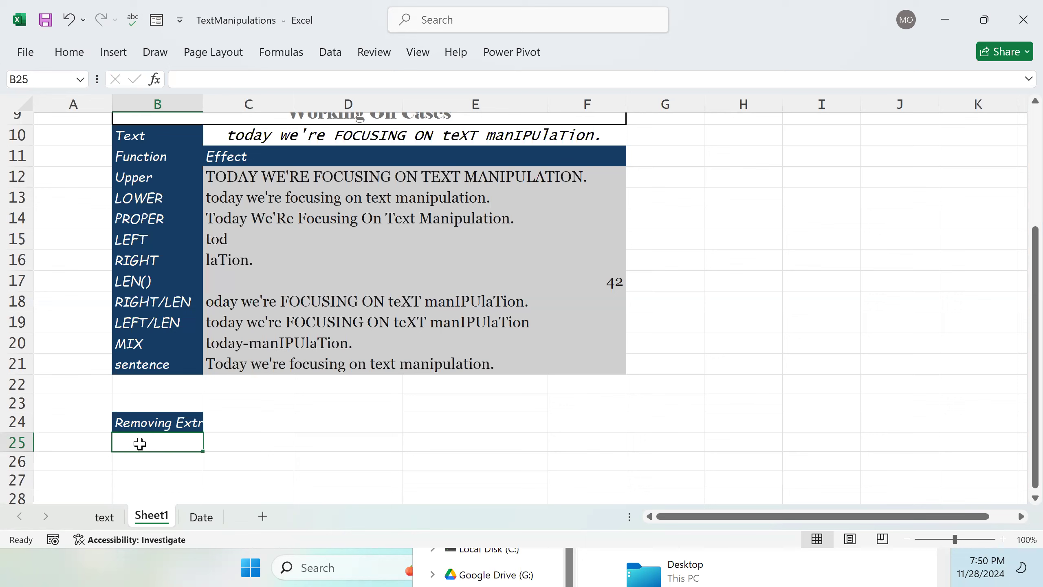
# Step: Enter the column headers Text, Trimmed Text and Enhance in B25, C25 and D25
pyautogui.doubleClick(142, 443)
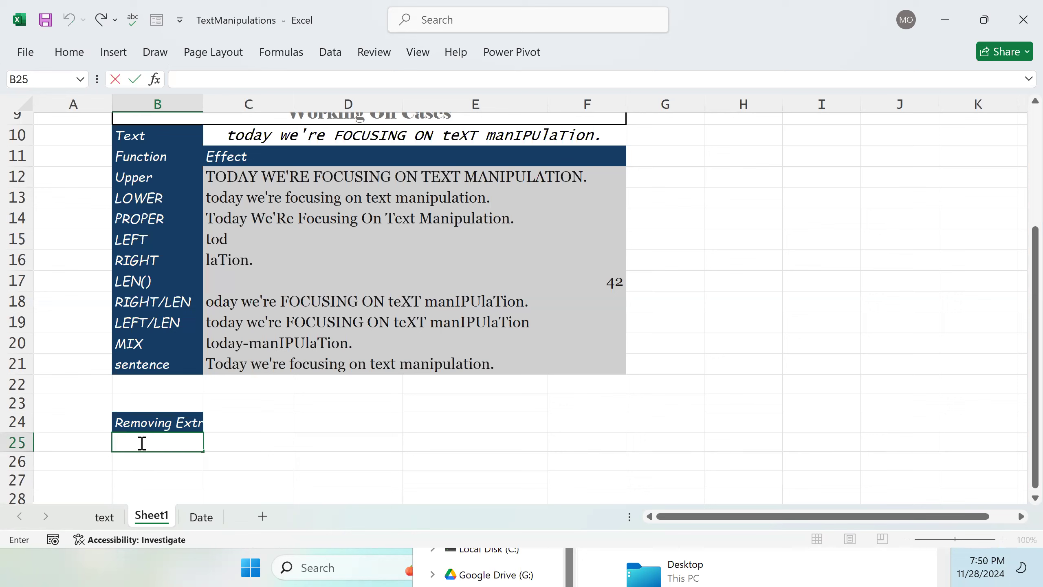
pyautogui.write('Text')
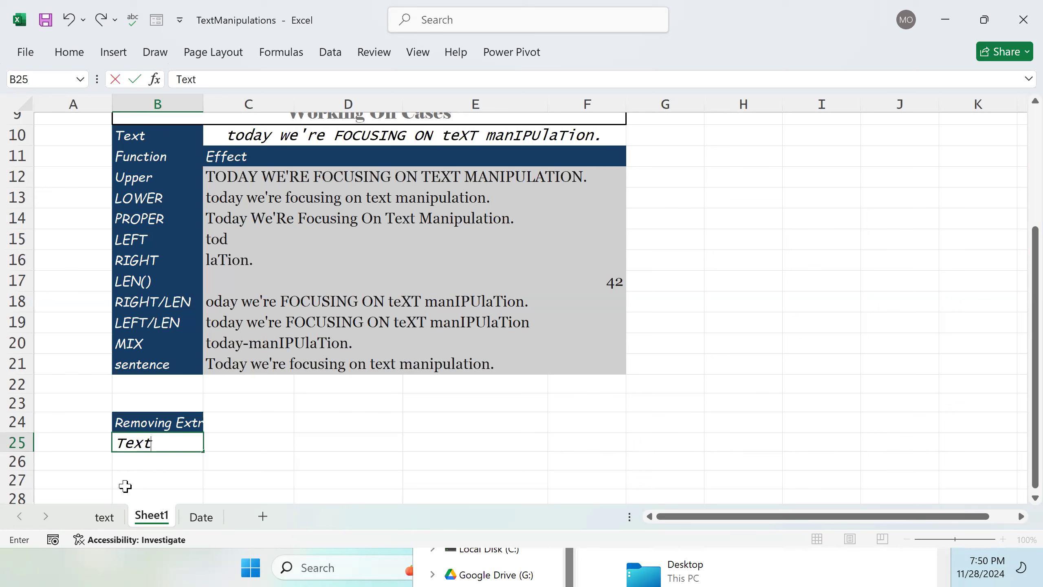
pyautogui.press('Tab')
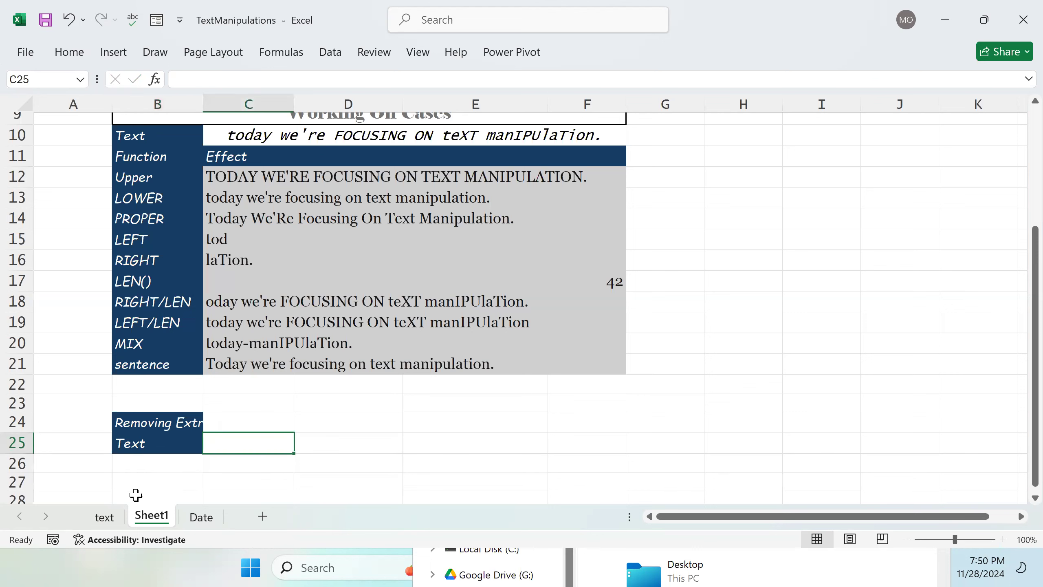
pyautogui.write('Trimmed Tex')
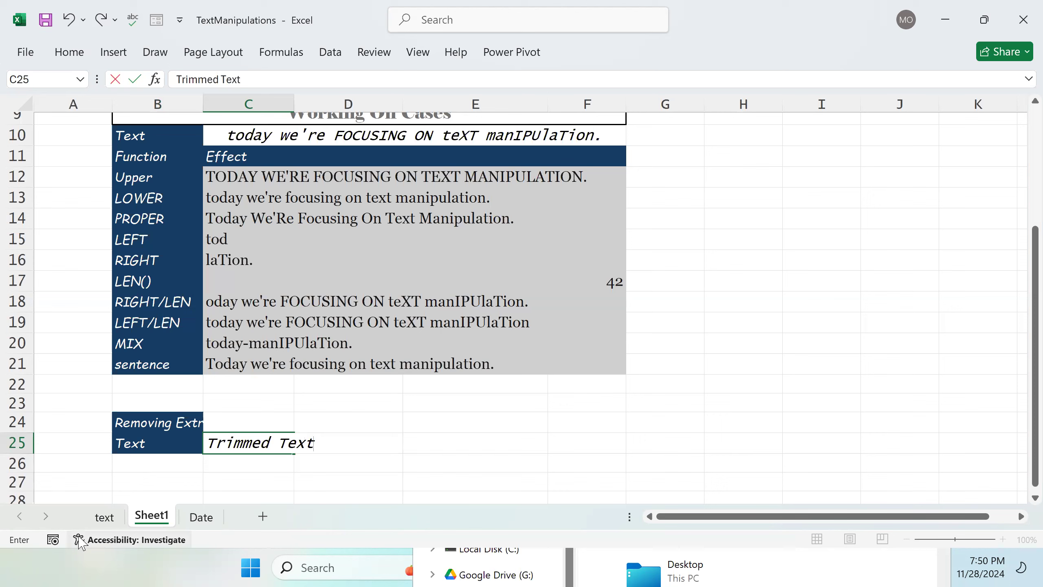
pyautogui.write('t')
pyautogui.press('Tab')
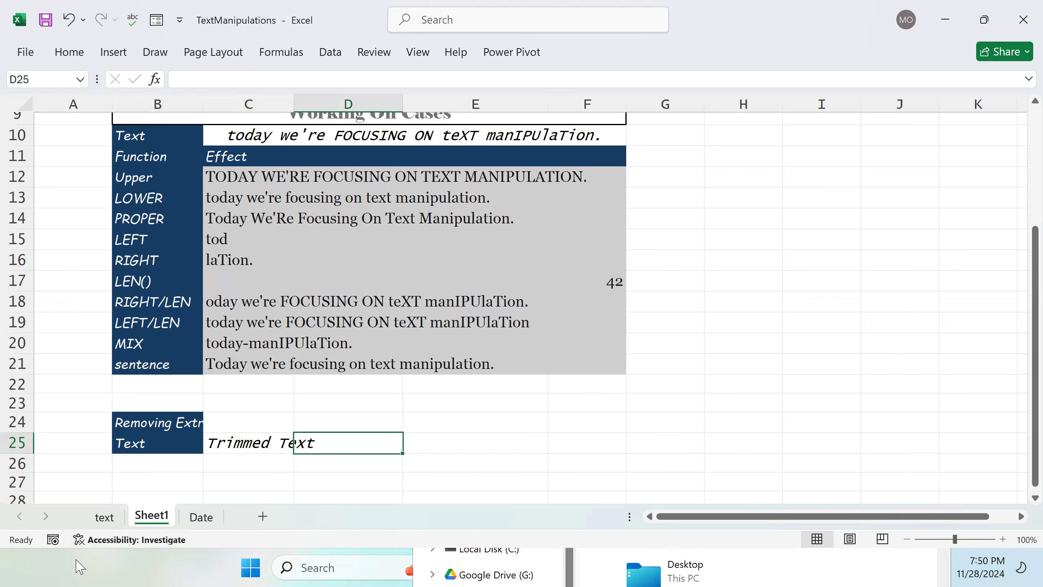
pyautogui.write('Enh')
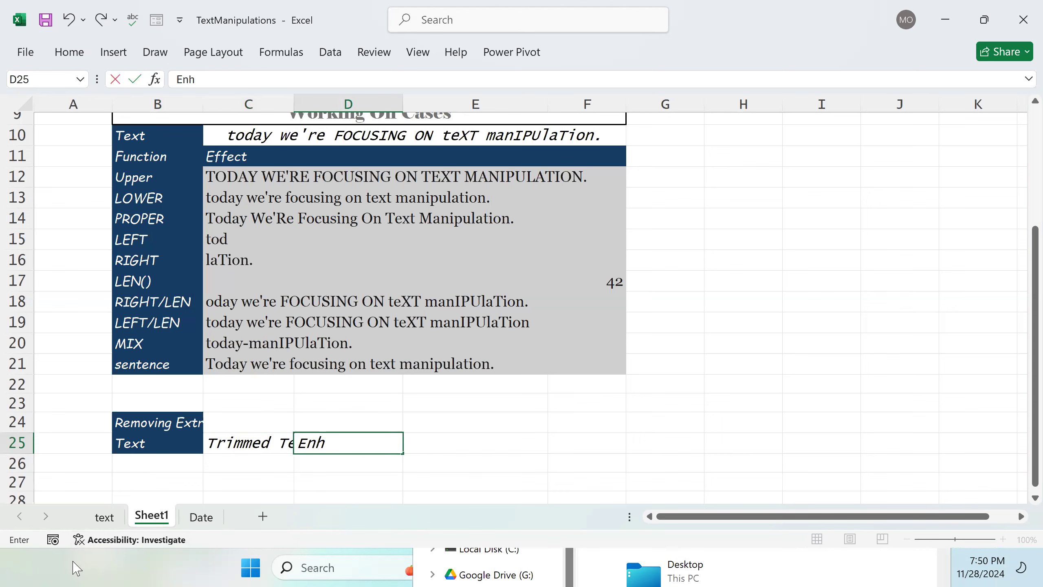
pyautogui.write('ance')
pyautogui.press('Return')
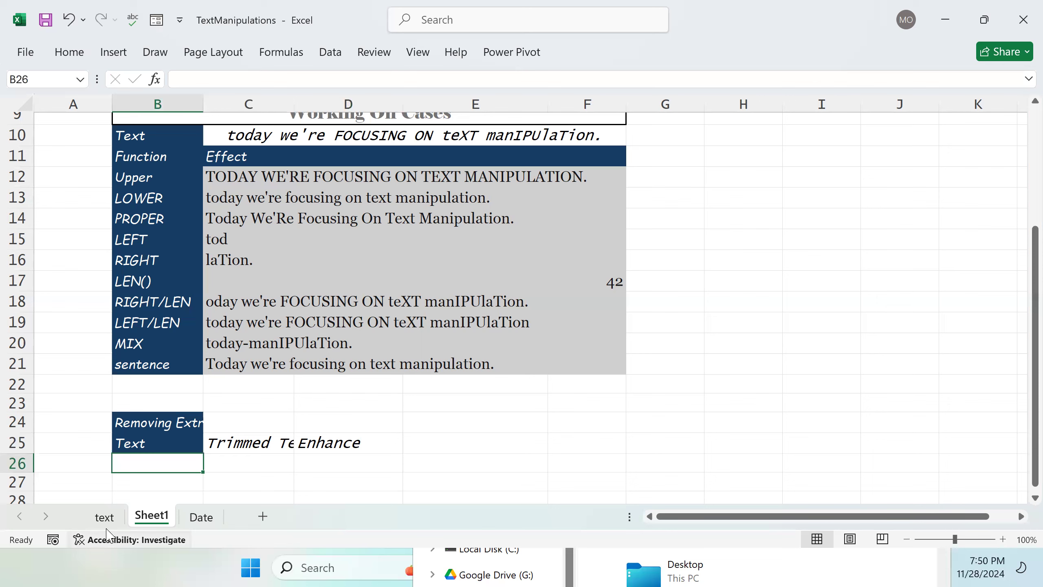
# Step: Enter sample texts with extra spaces, men At in B26 and Let's go in B27
pyautogui.doubleClick(153, 461)
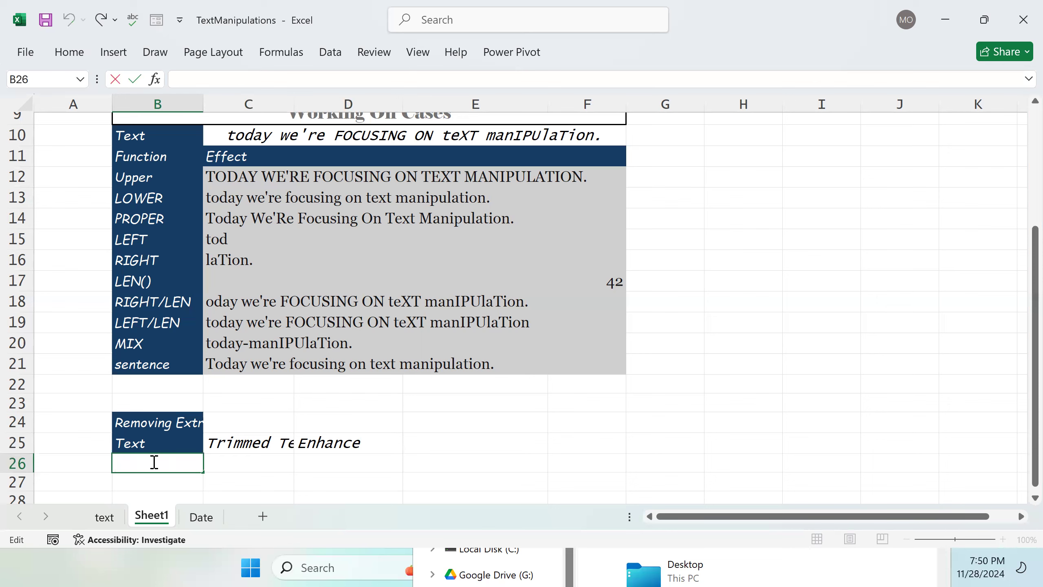
pyautogui.write('men    At')
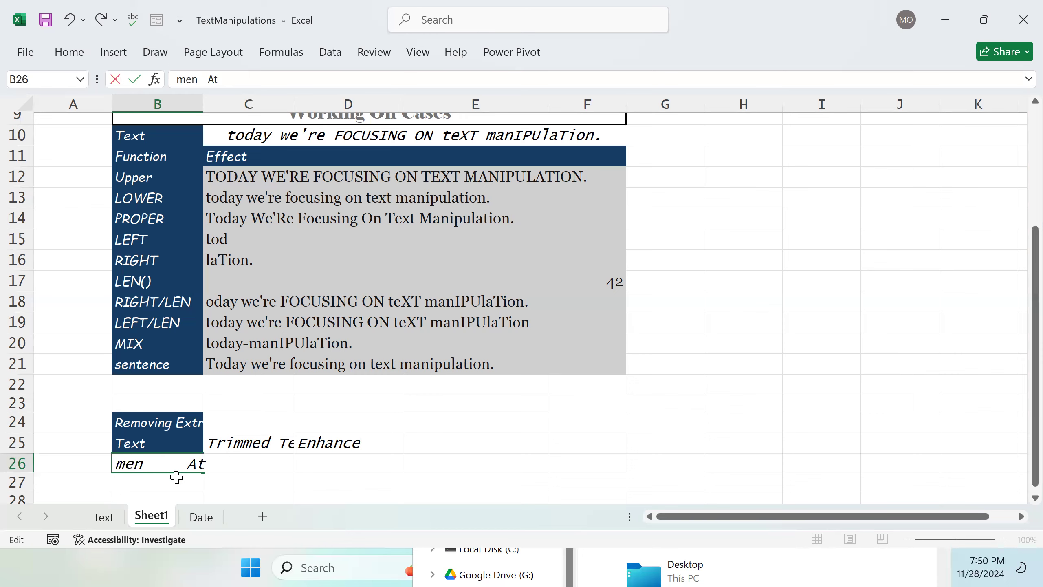
pyautogui.scroll(-1, 175, 476)
pyautogui.click(164, 434)
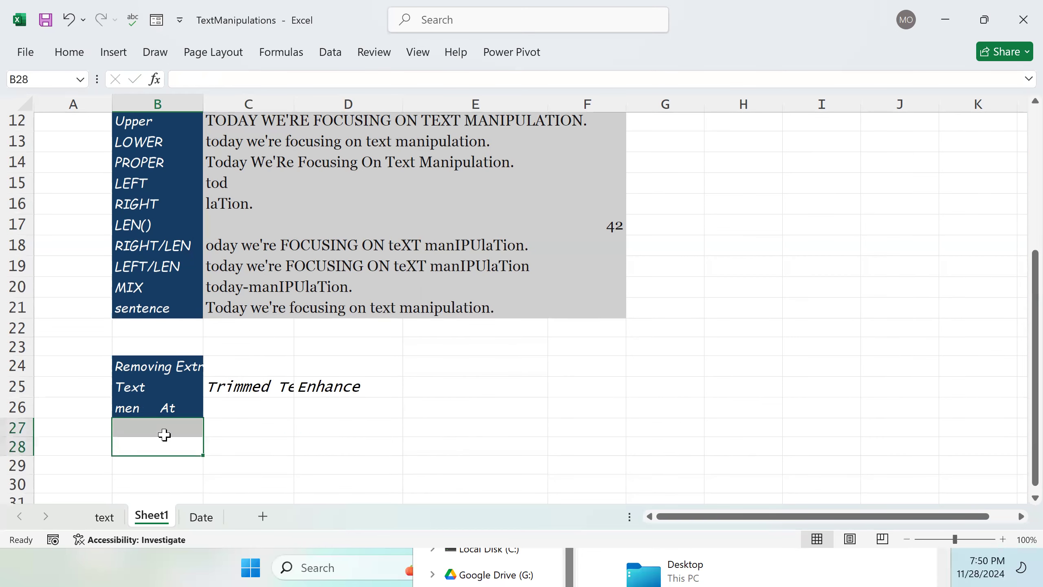
pyautogui.click(164, 434)
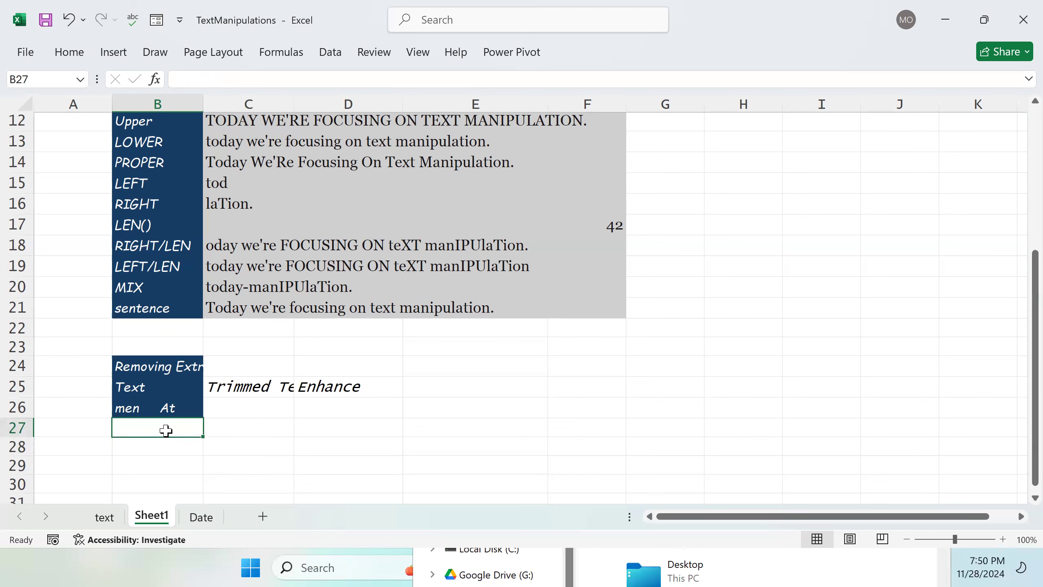
pyautogui.doubleClick(166, 431)
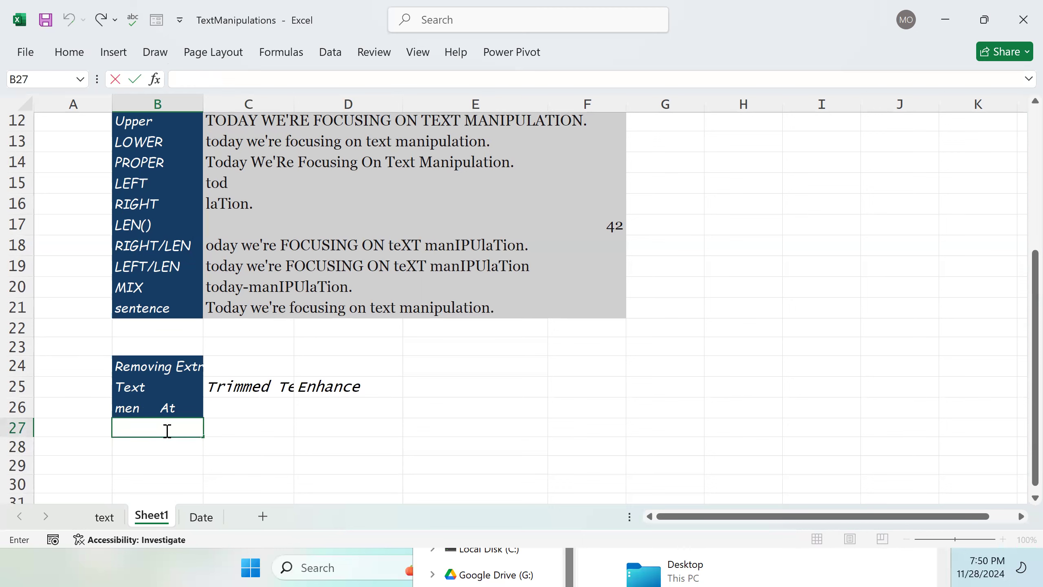
pyautogui.write("Let's go")
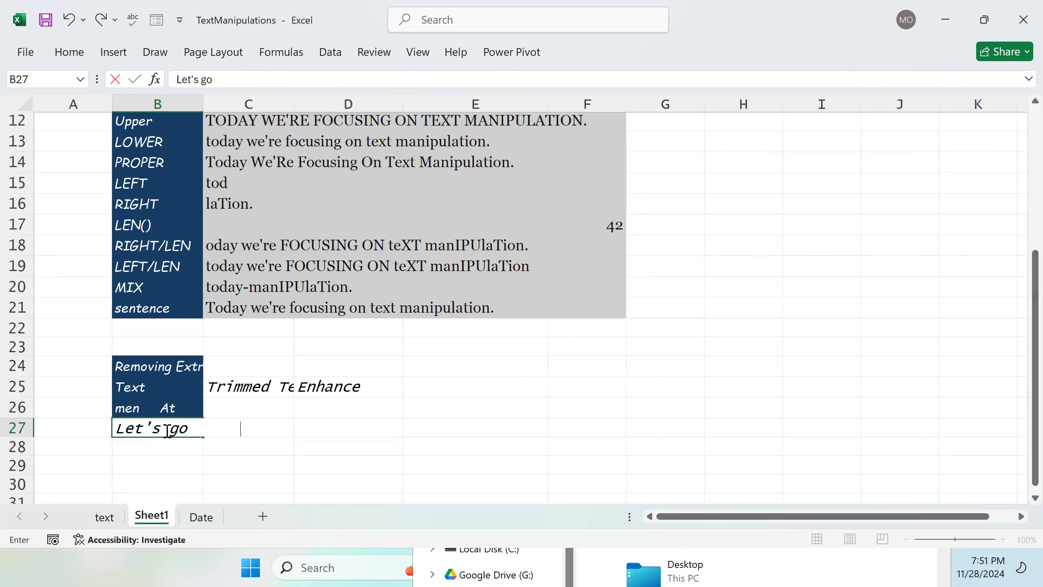
pyautogui.press('Return')
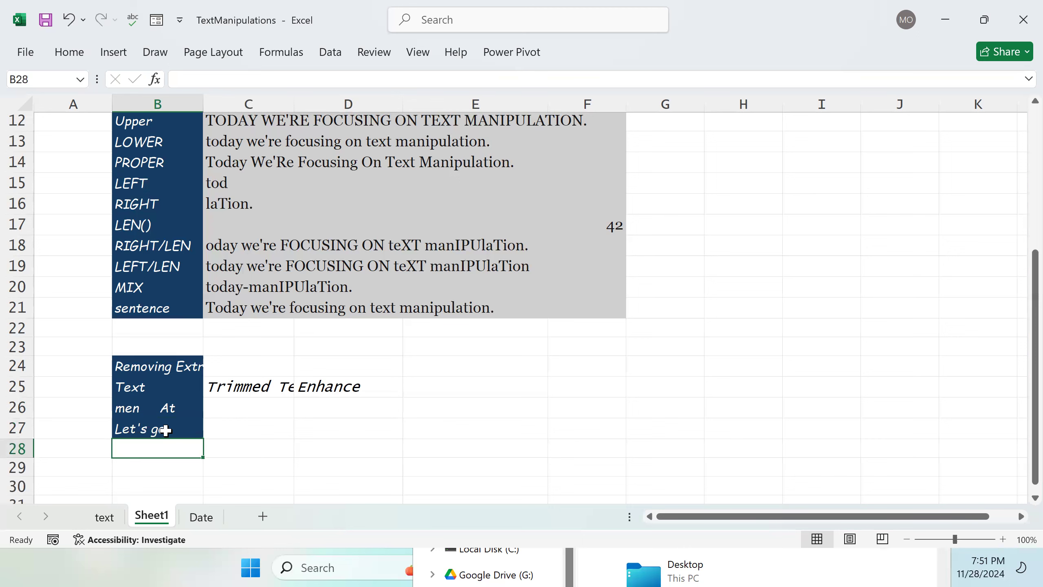
# Step: Merge and center the Removing Extra spaces heading across B24:D24, restoring the pinned ribbon
pyautogui.moveTo(127, 392); pyautogui.dragTo(215, 390)
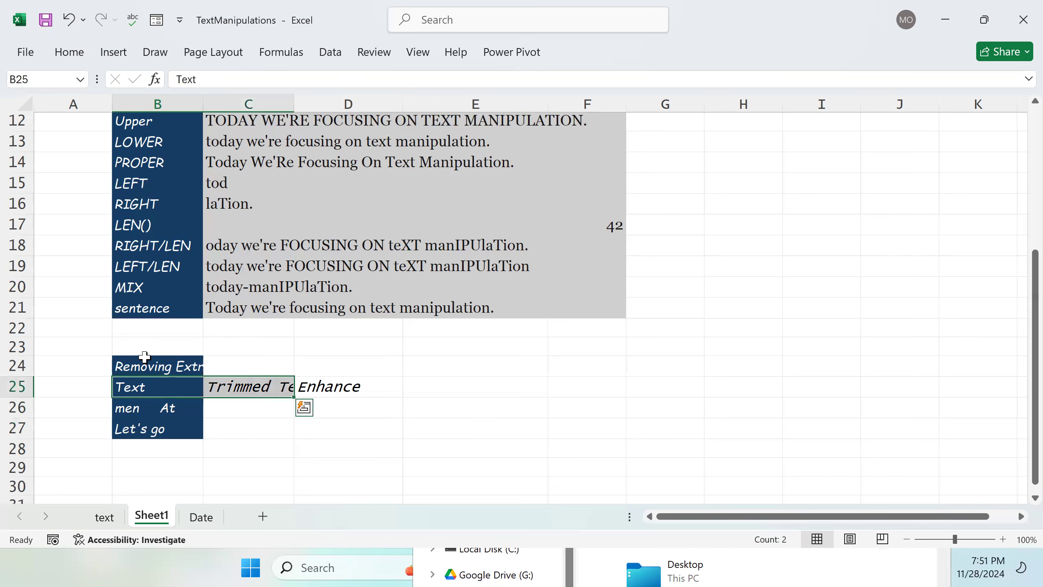
pyautogui.moveTo(146, 365); pyautogui.dragTo(309, 370)
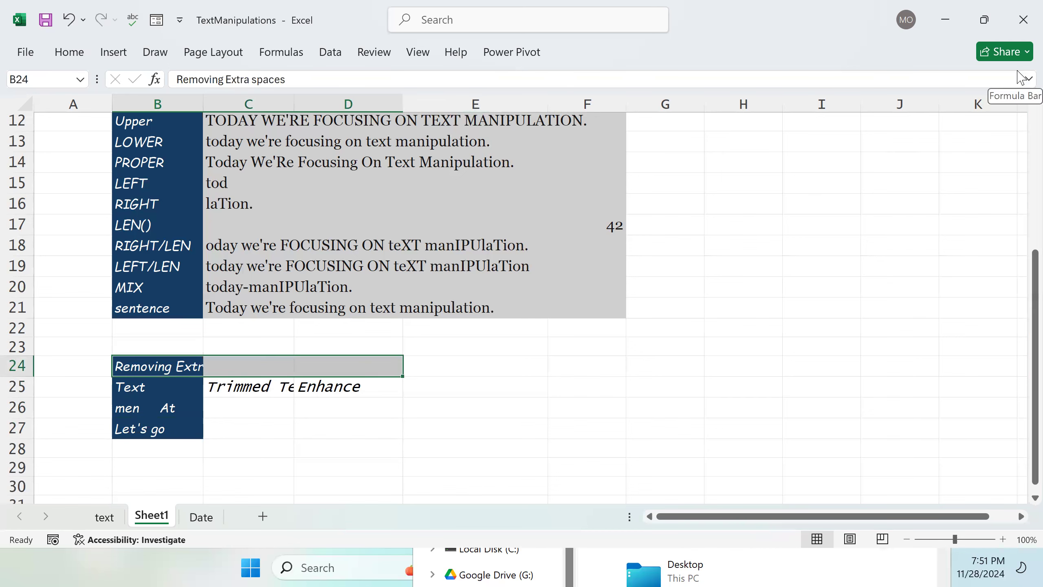
pyautogui.click(72, 53)
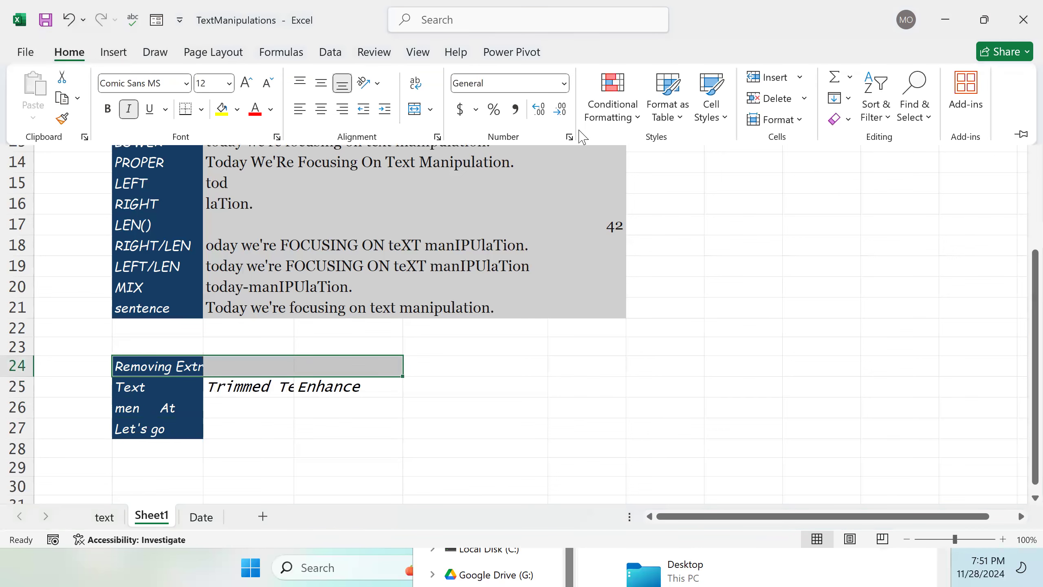
pyautogui.click(1021, 134)
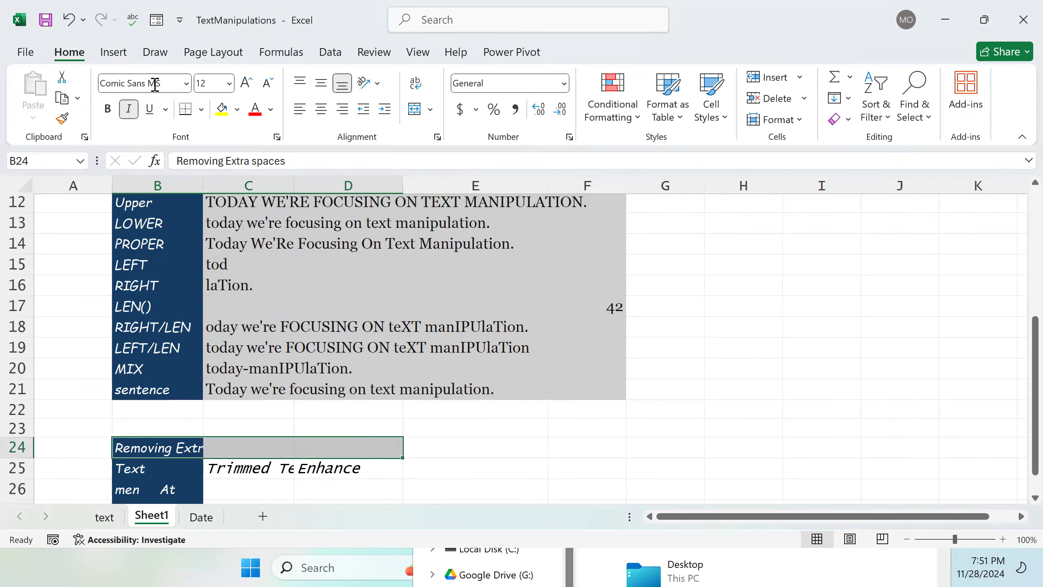
pyautogui.click(414, 109)
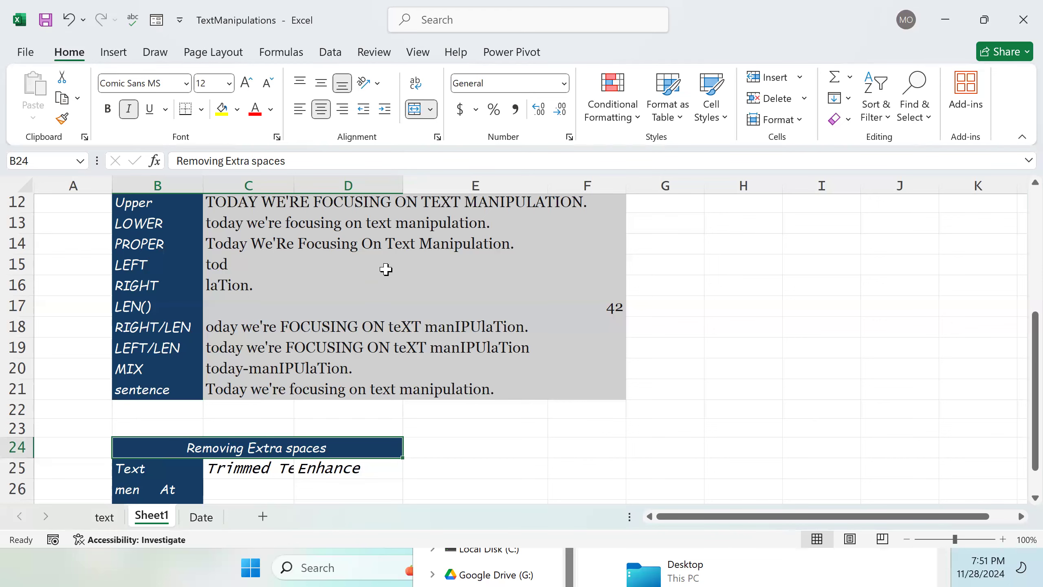
# Step: Autofit the width of column D to its contents
pyautogui.click(225, 488)
pyautogui.doubleClick(226, 489)
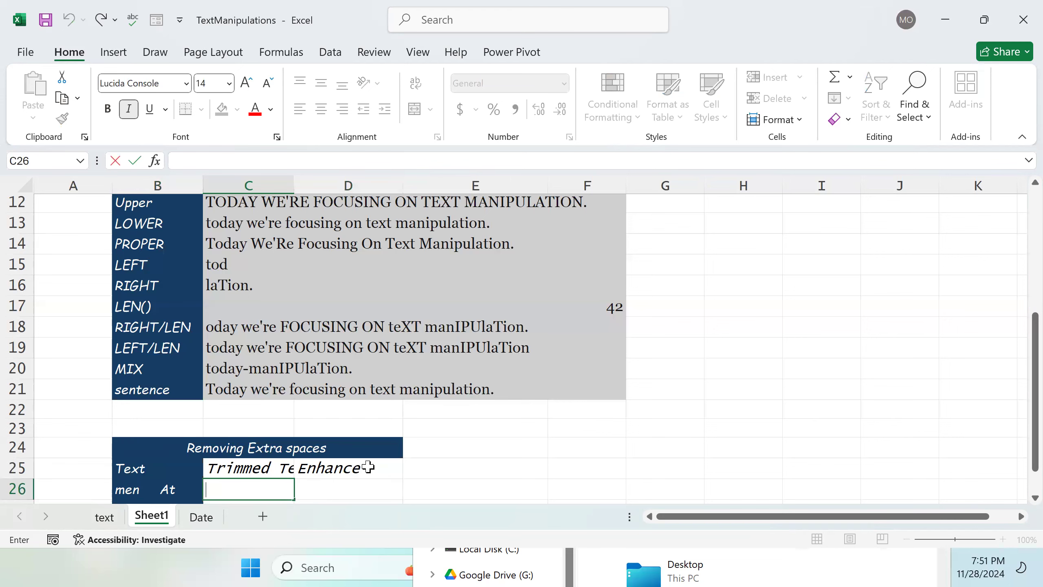
pyautogui.doubleClick(403, 182)
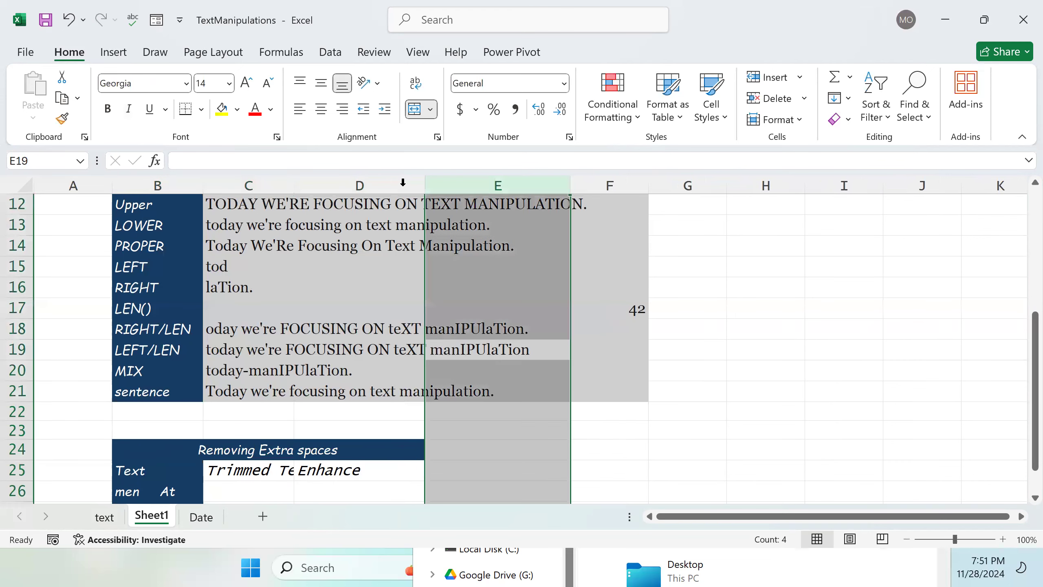
# Step: Autofit the width of column C to its contents
pyautogui.doubleClick(291, 185)
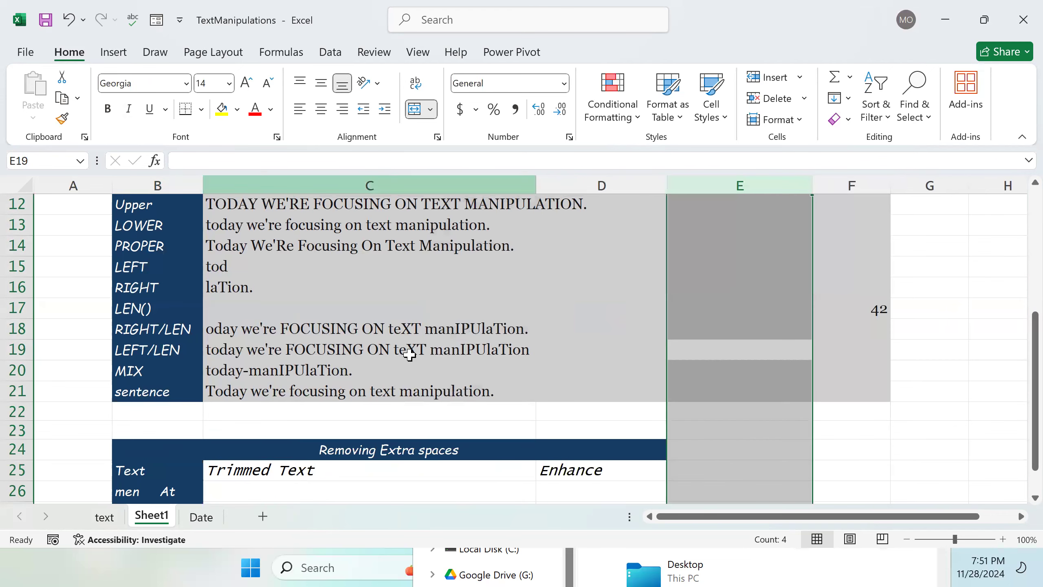
pyautogui.scroll(-2, 426, 377)
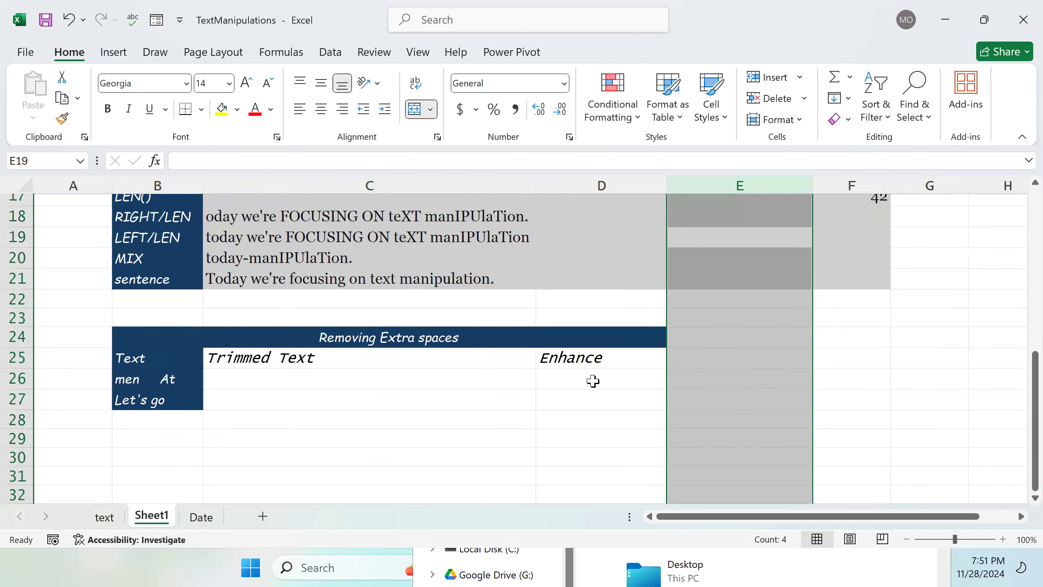
pyautogui.scroll(-1, 593, 381)
pyautogui.doubleClick(564, 319)
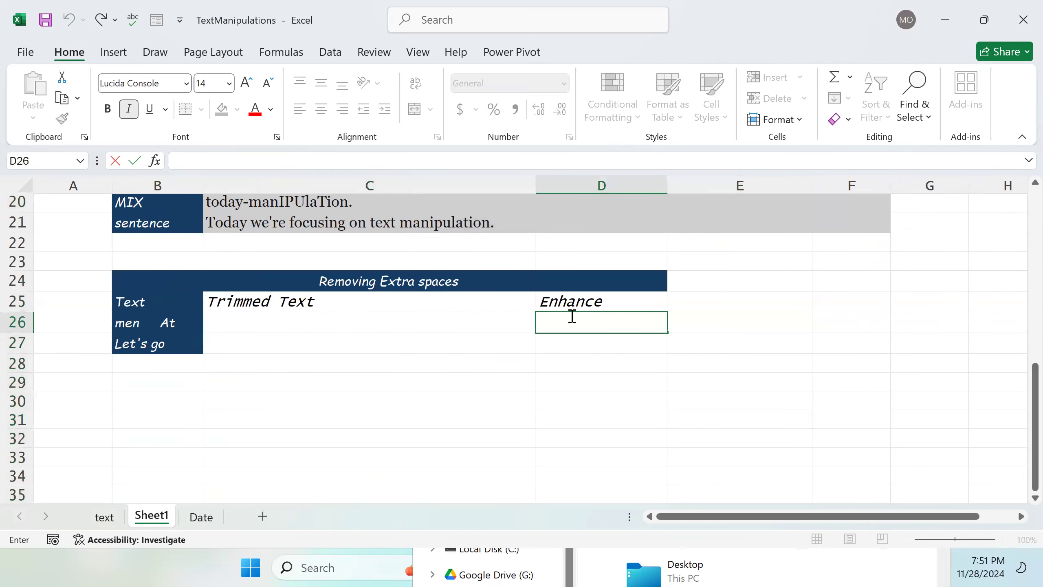
pyautogui.click(298, 311)
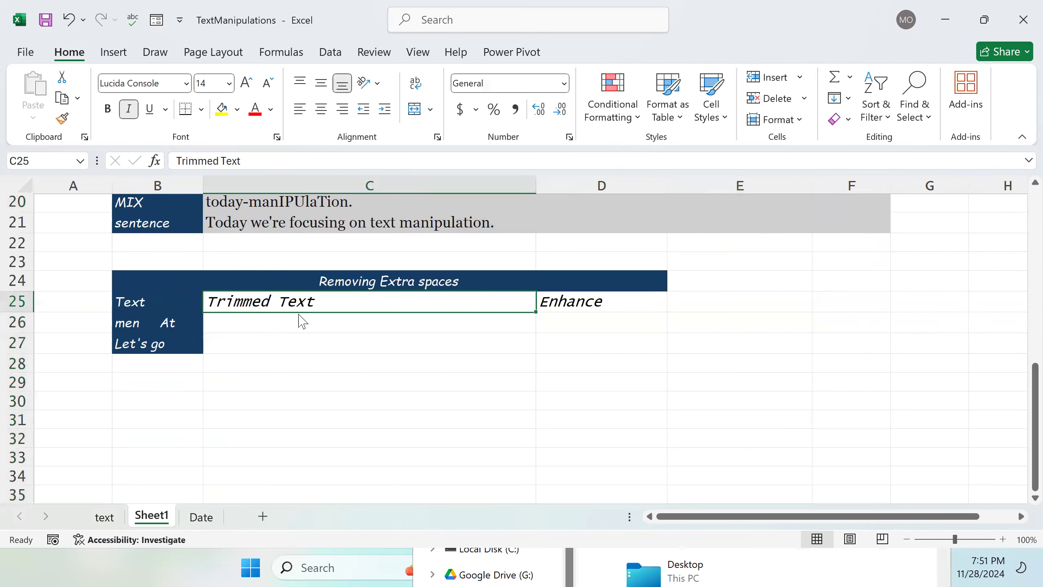
# Step: Enter a TRIM formula in C26 that removes extra spaces from B26
pyautogui.click(293, 325)
pyautogui.doubleClick(295, 324)
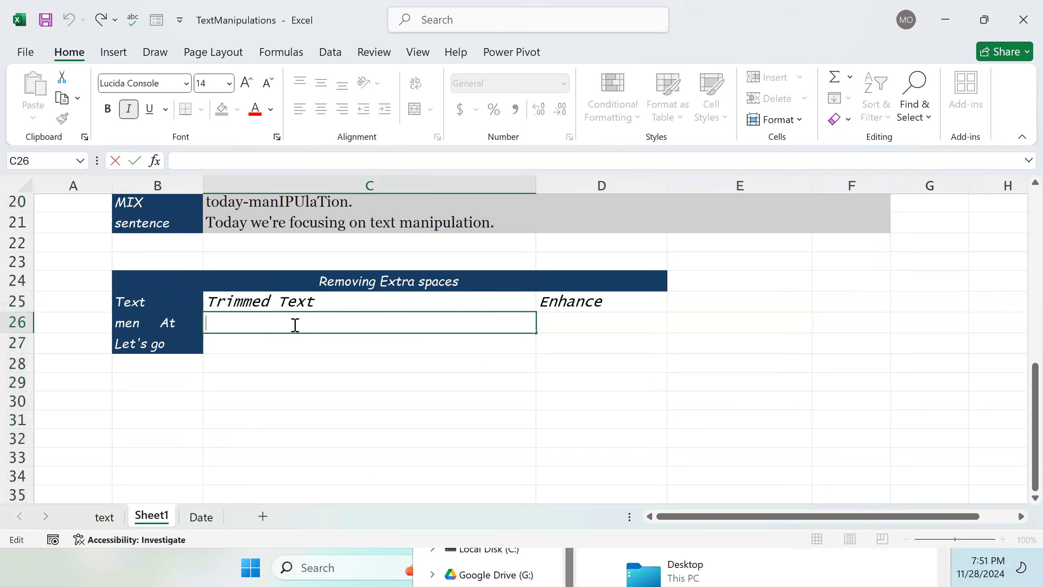
pyautogui.write('=T')
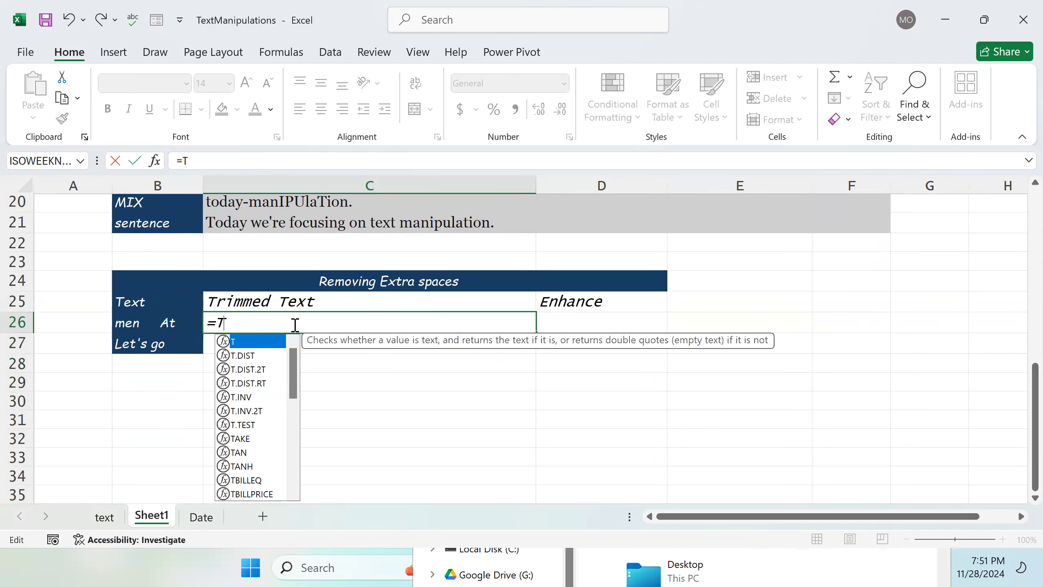
pyautogui.write('RIM')
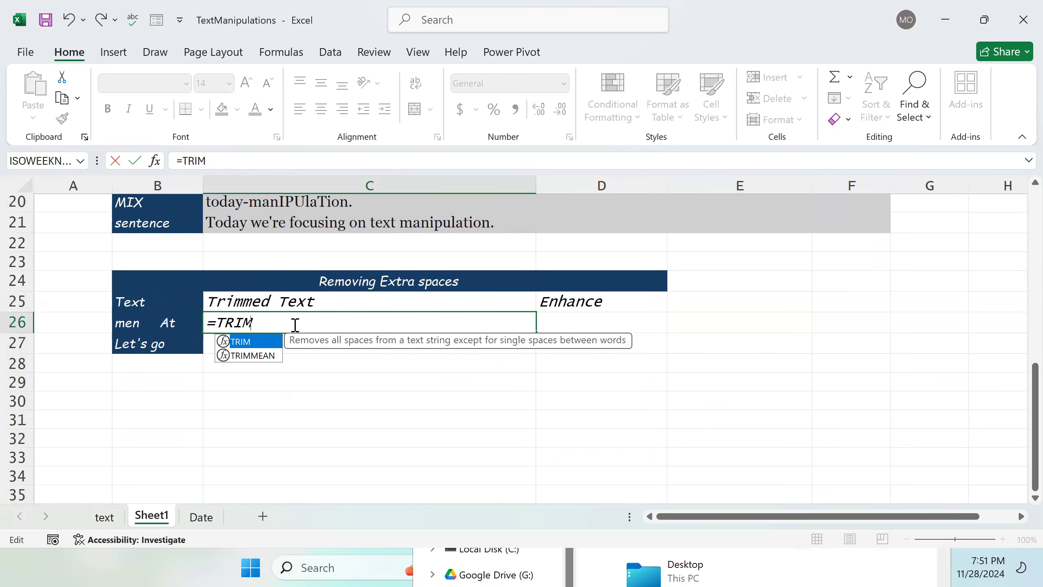
pyautogui.write('(')
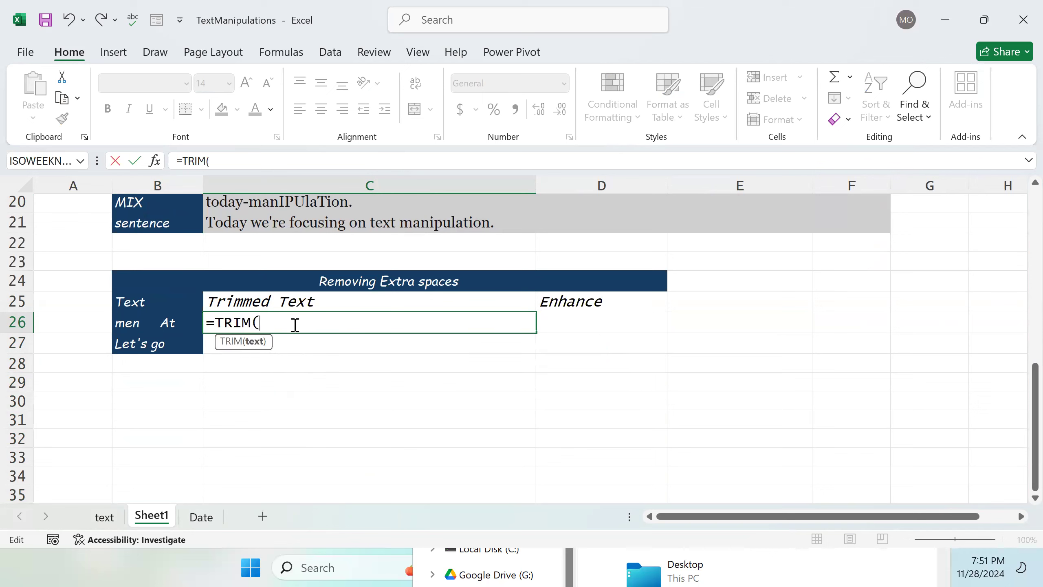
pyautogui.click(162, 322)
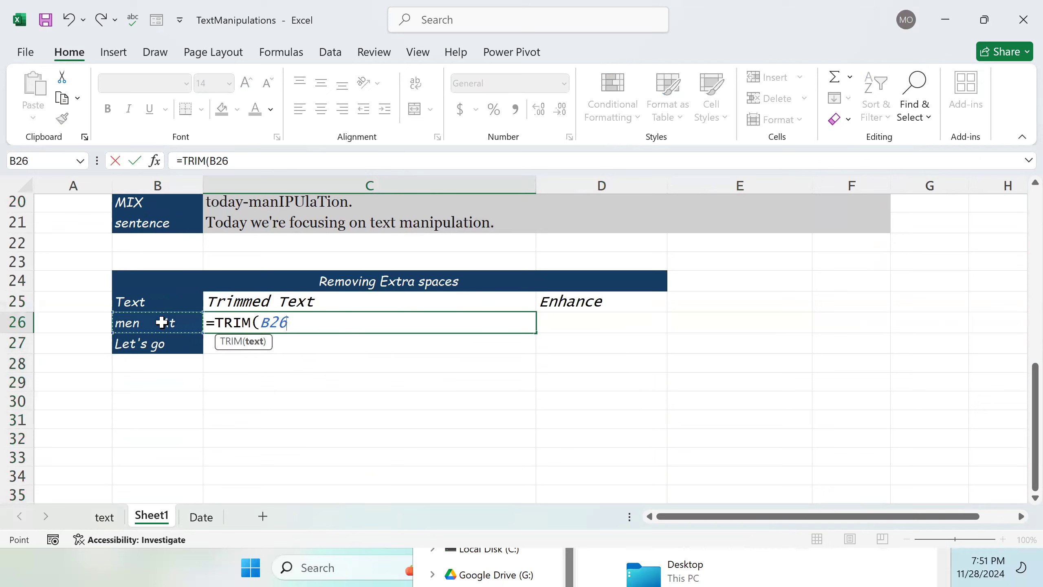
pyautogui.write(')')
pyautogui.press('Return')
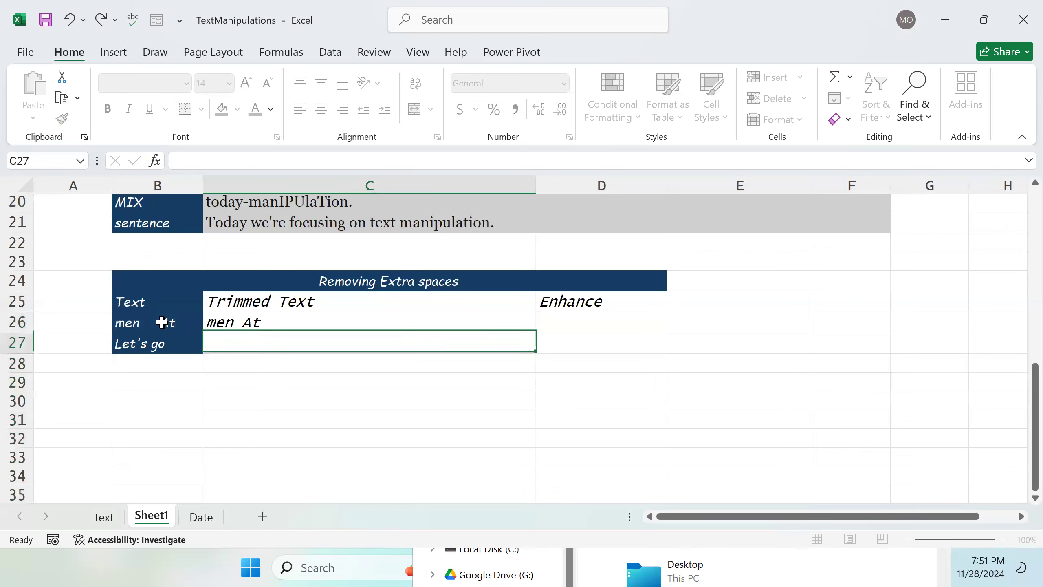
# Step: Fill the TRIM formula down from C26 to C27 and check the spacing of the source texts in B26 and B27
pyautogui.scroll(1, 197, 388)
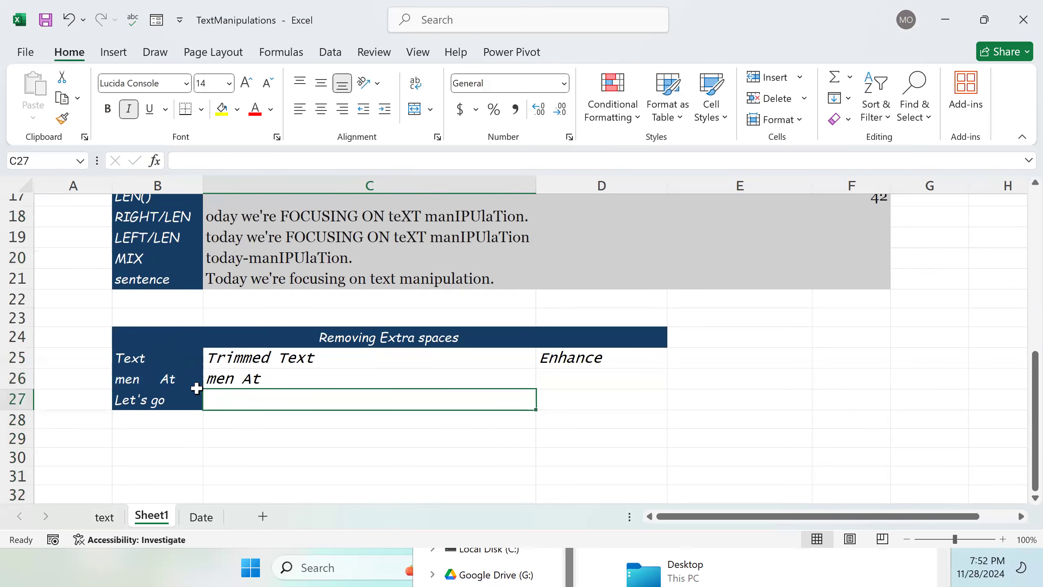
pyautogui.doubleClick(163, 379)
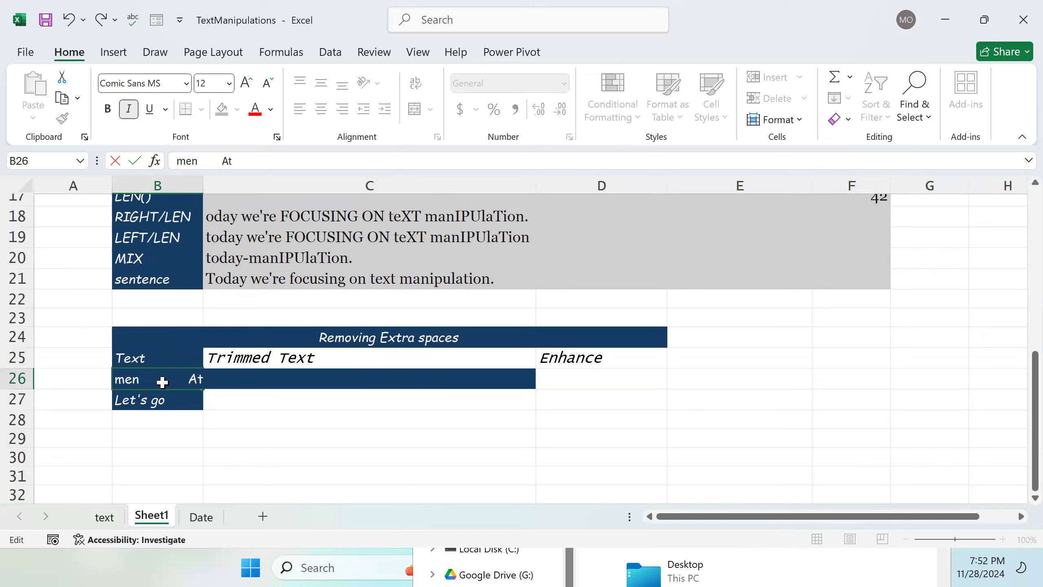
pyautogui.press('Return')
pyautogui.click(247, 377)
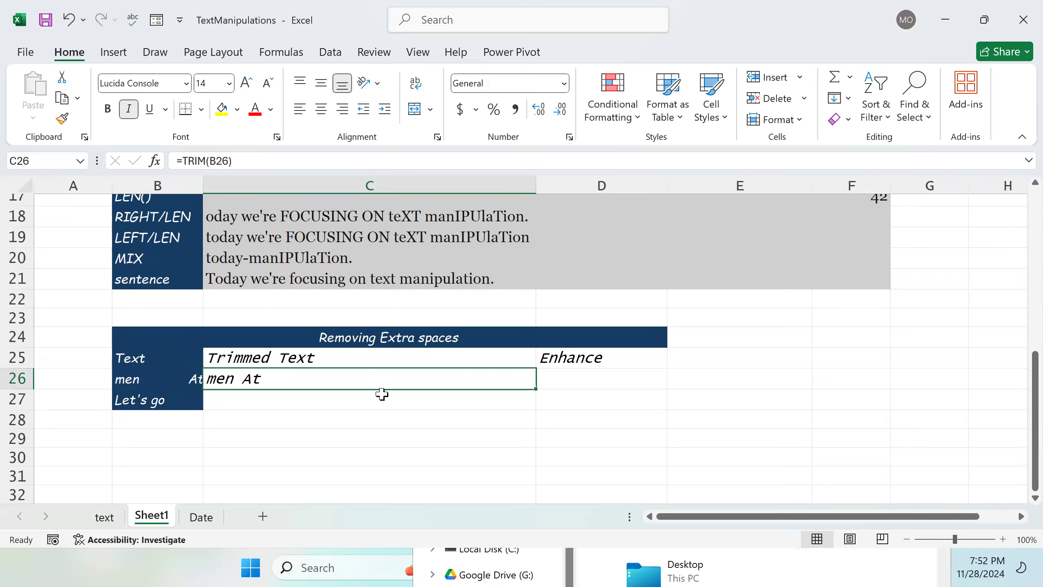
pyautogui.moveTo(537, 389); pyautogui.dragTo(534, 404)
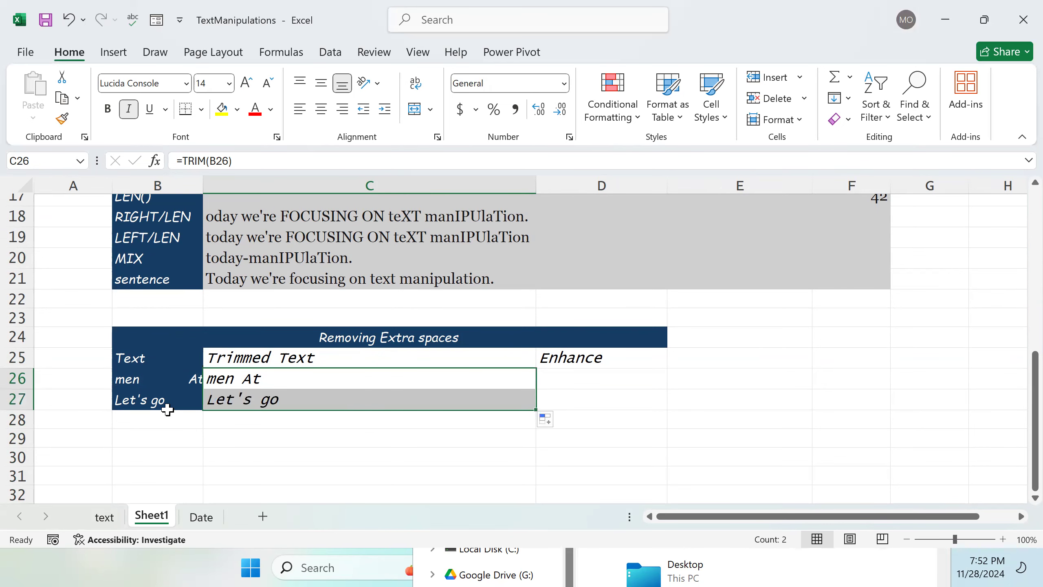
pyautogui.click(279, 399)
pyautogui.doubleClick(288, 399)
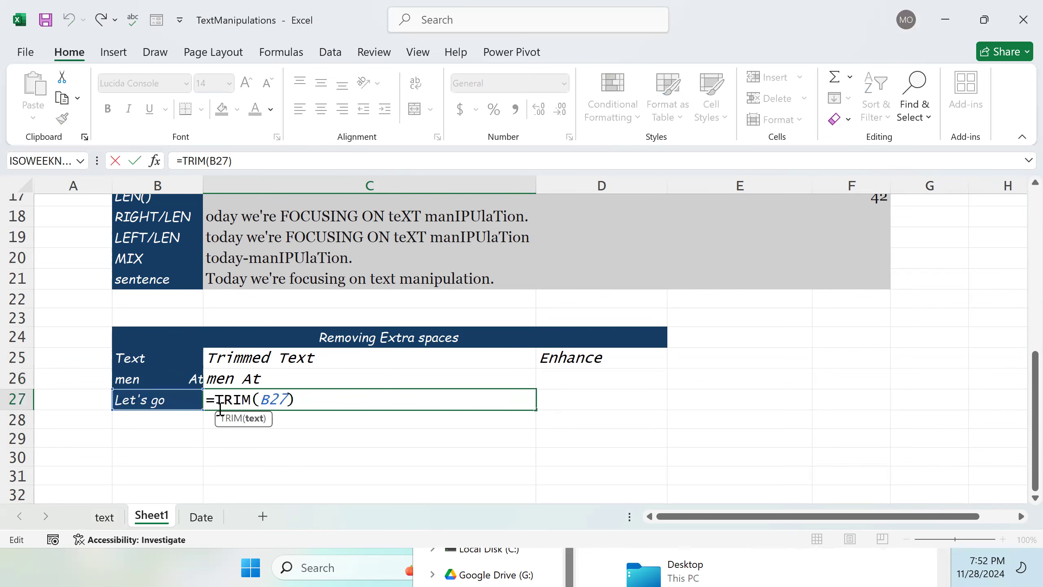
pyautogui.click(168, 401)
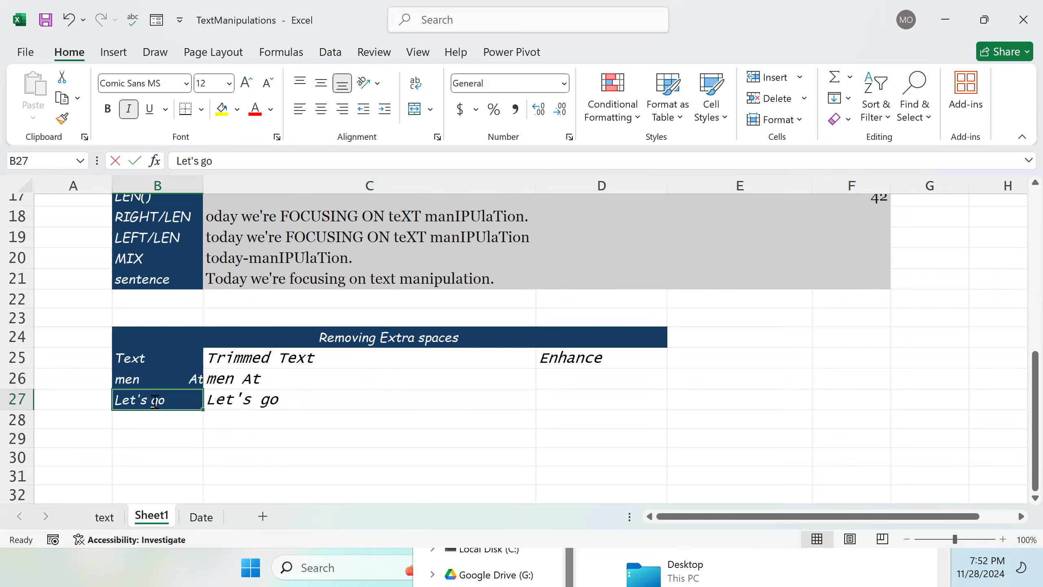
pyautogui.doubleClick(154, 400)
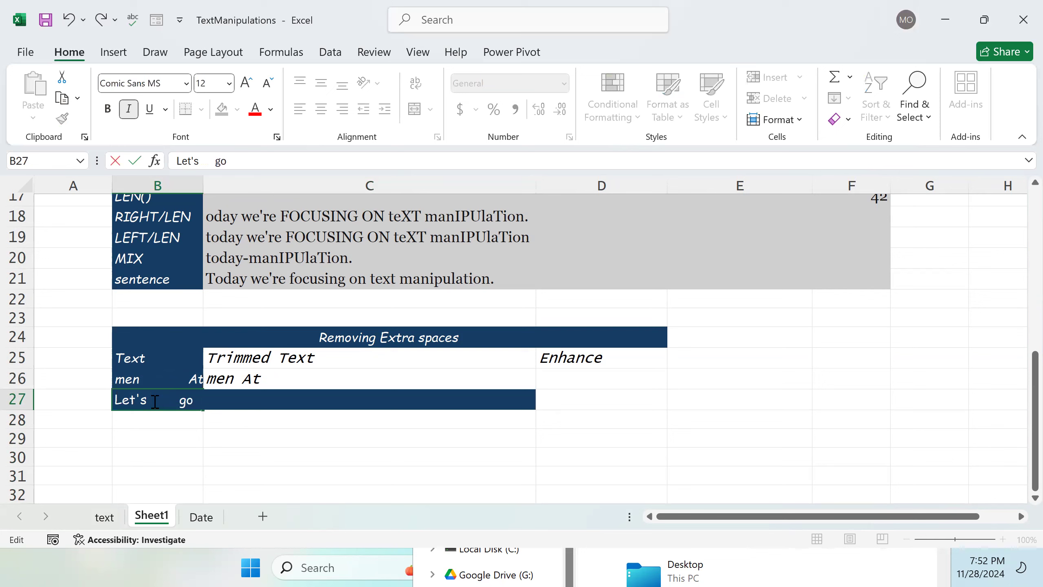
pyautogui.press('Return')
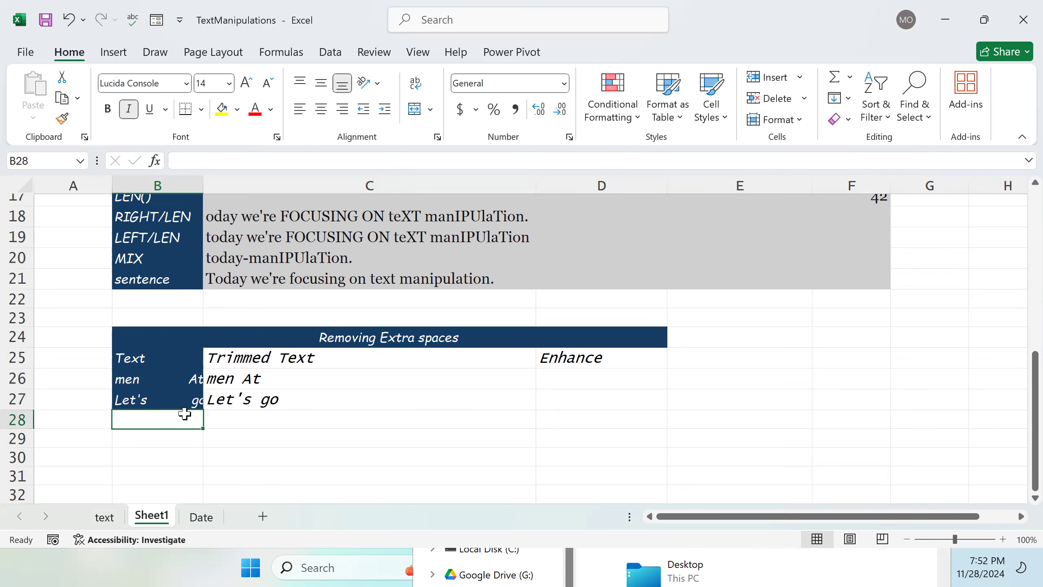
pyautogui.click(265, 400)
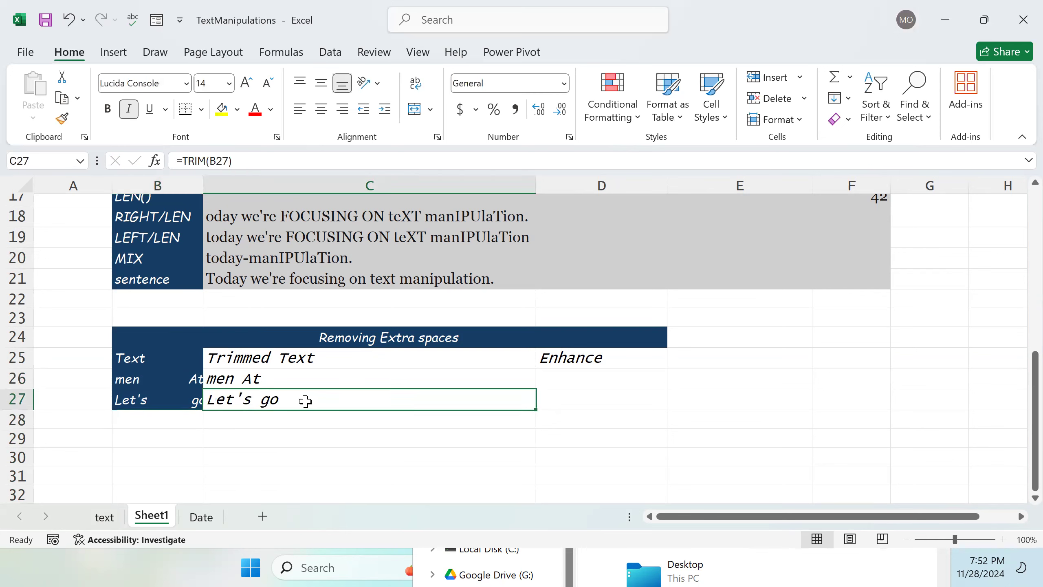
# Step: Apply the custom body cell style to the data range B26:D27
pyautogui.moveTo(130, 378); pyautogui.dragTo(542, 406)
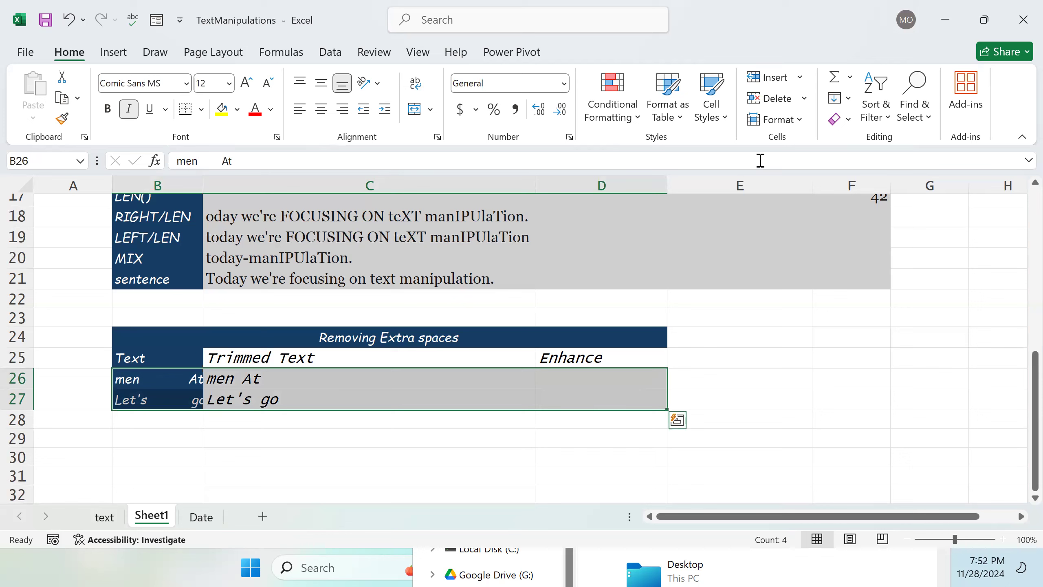
pyautogui.click(715, 121)
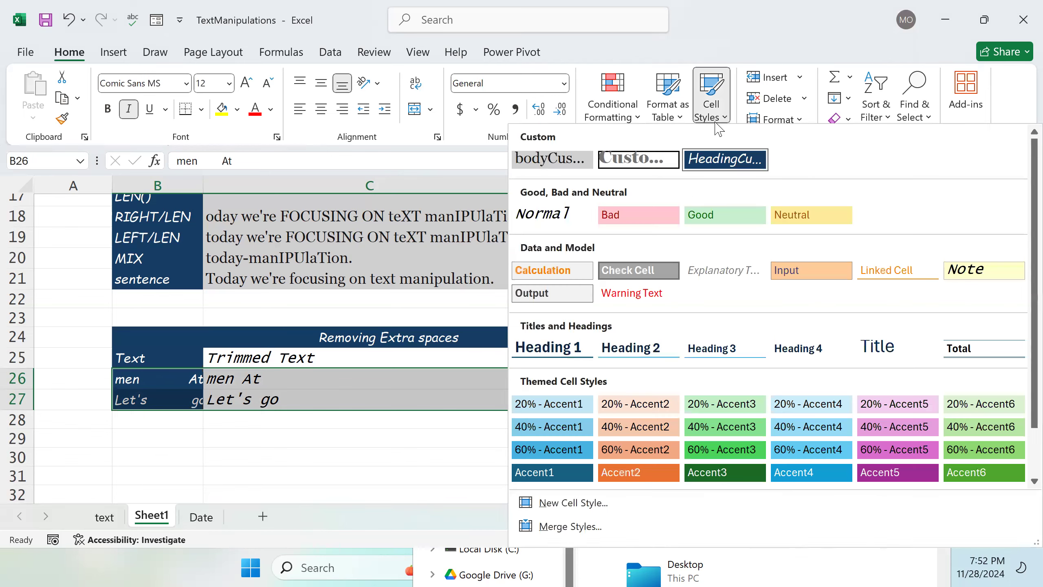
pyautogui.click(559, 166)
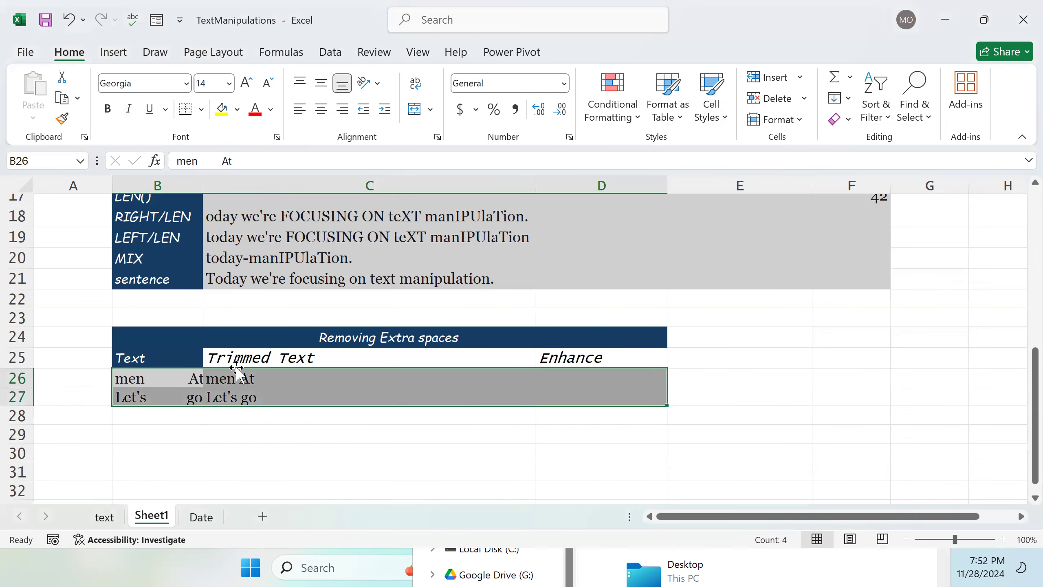
# Step: Apply the second custom cell style to the Removing Extra spaces heading in B24
pyautogui.click(325, 333)
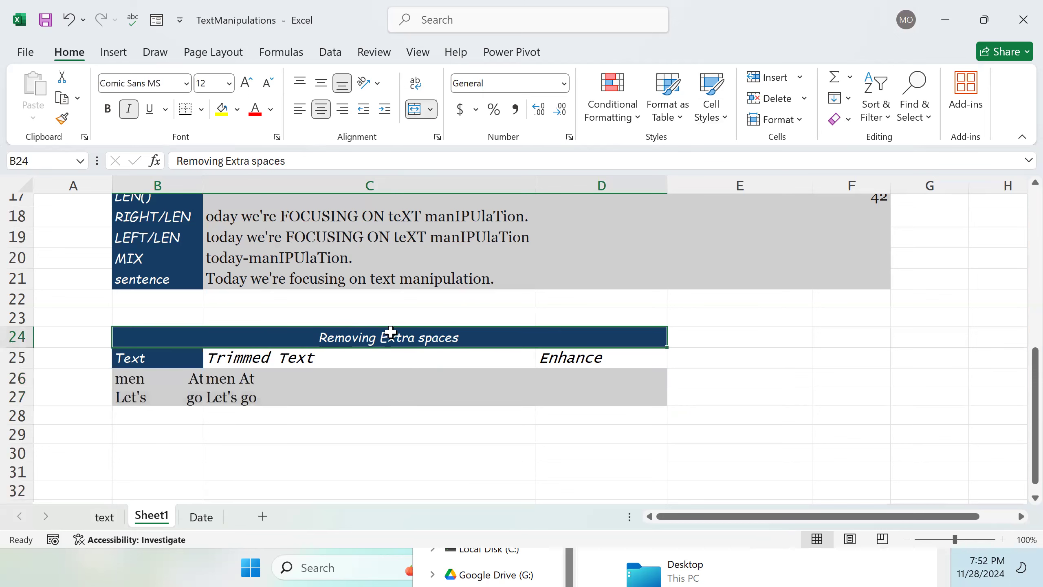
pyautogui.click(712, 107)
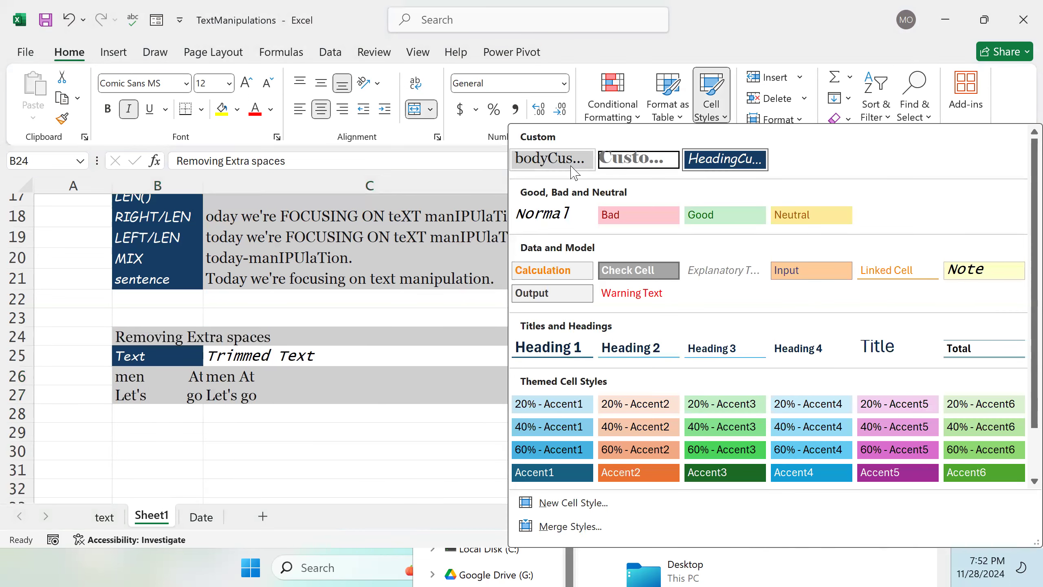
pyautogui.click(620, 162)
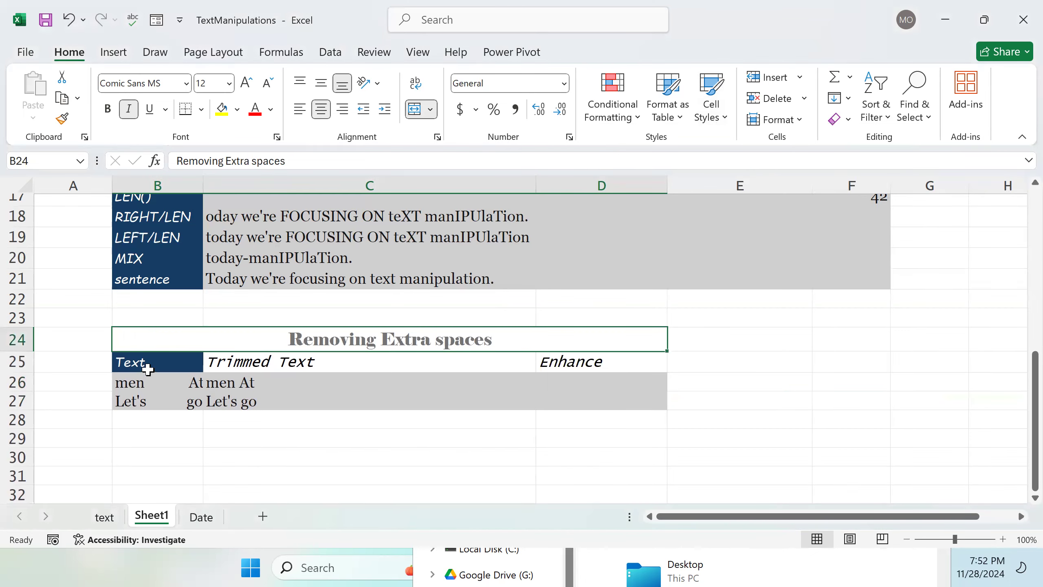
# Step: Apply the custom heading cell style to the column headers B25:D25
pyautogui.moveTo(167, 363); pyautogui.dragTo(464, 366)
pyautogui.moveTo(545, 366); pyautogui.dragTo(567, 365)
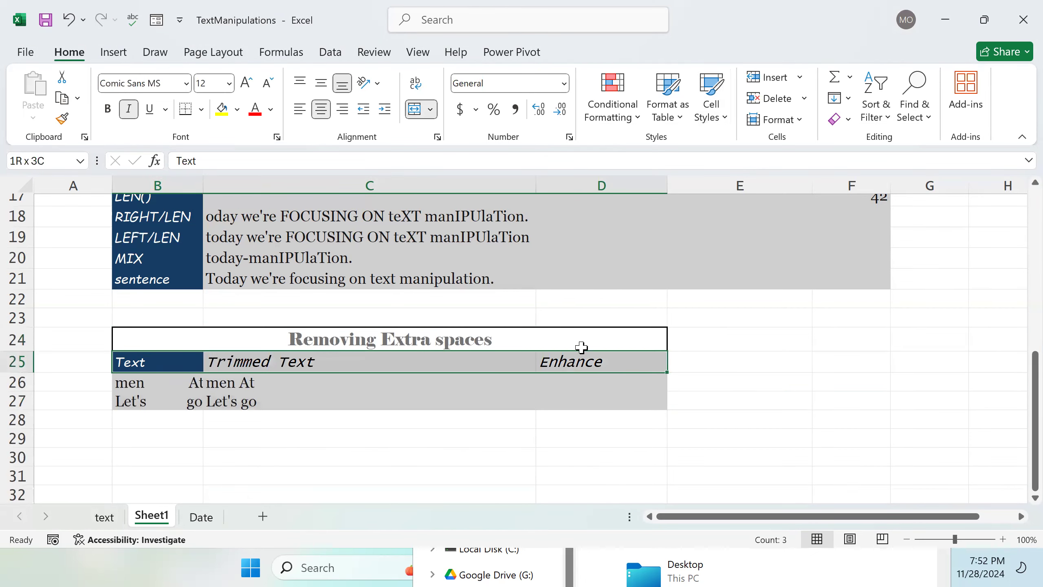
pyautogui.click(713, 117)
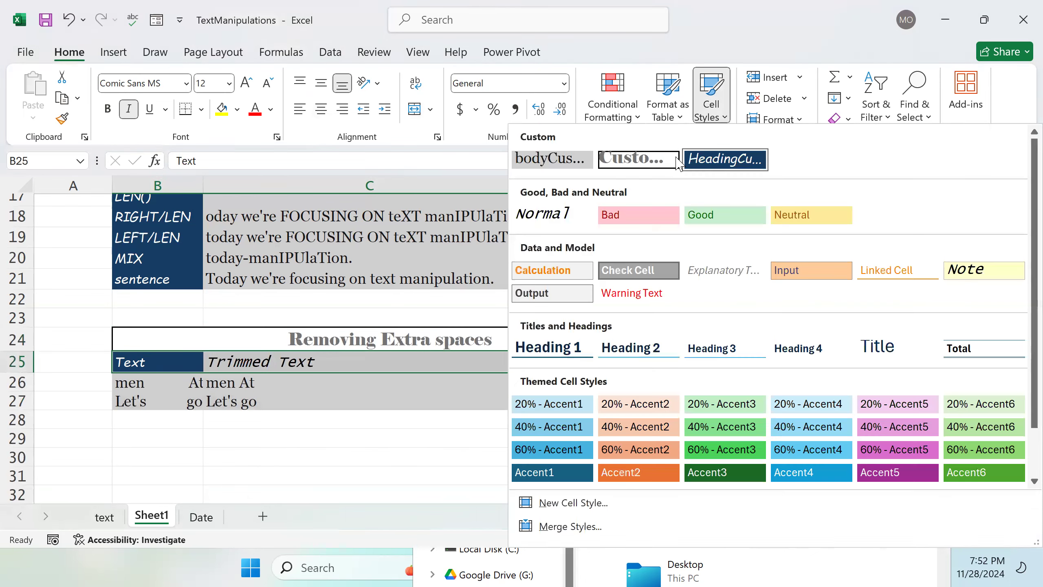
pyautogui.click(717, 159)
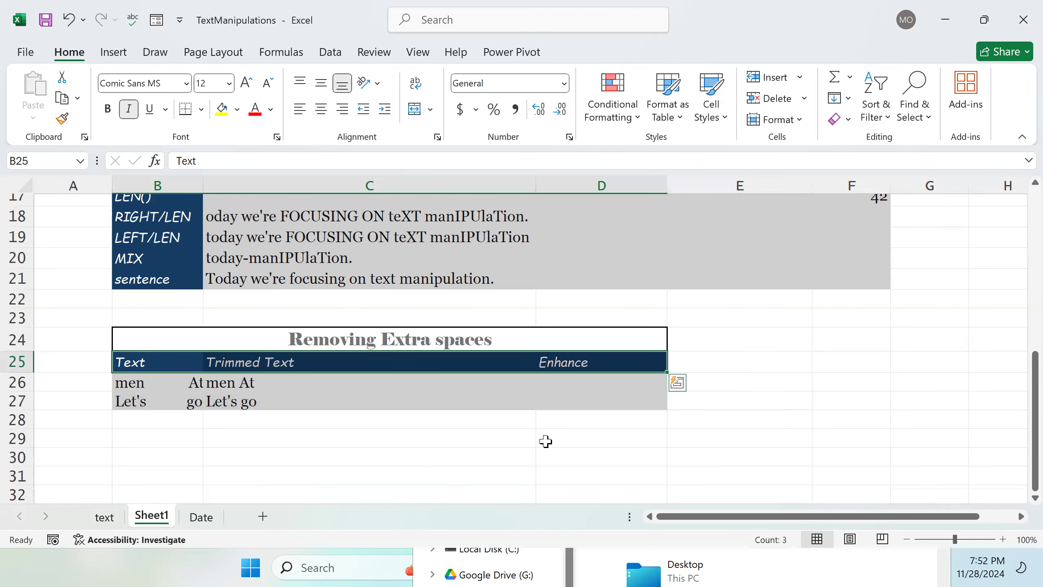
pyautogui.click(437, 441)
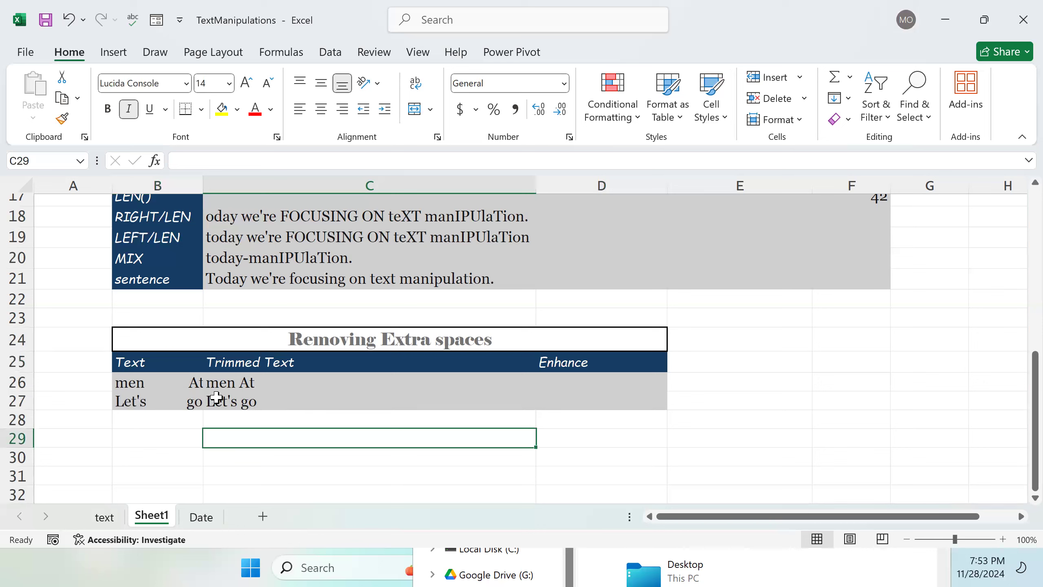
pyautogui.doubleClick(260, 383)
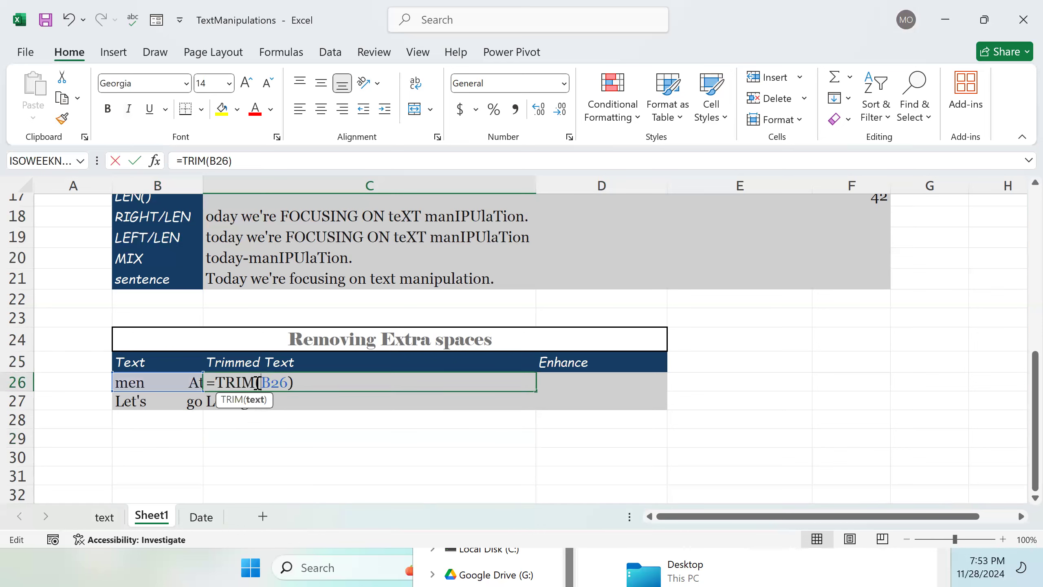
pyautogui.click(205, 181)
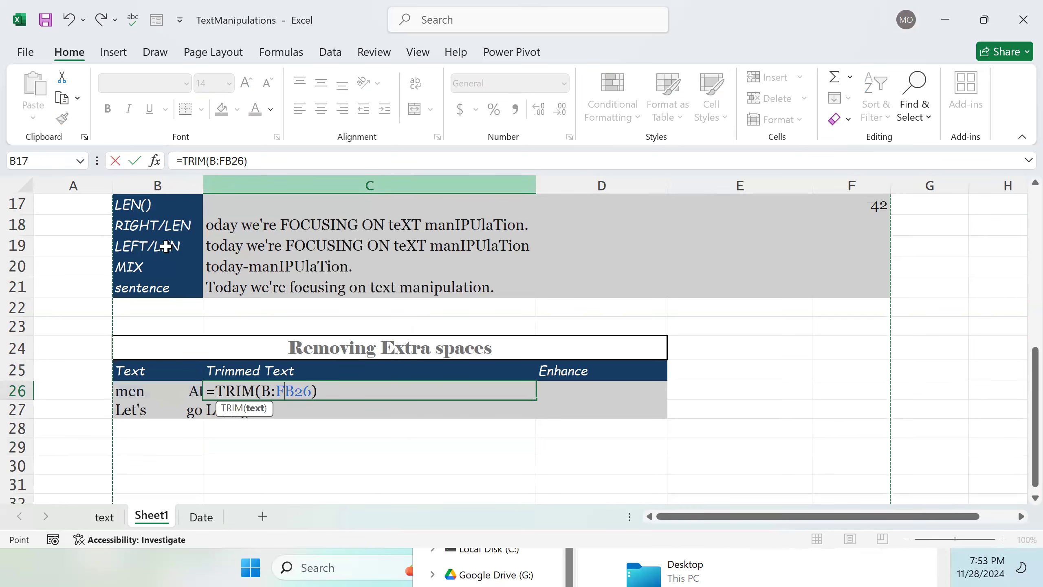
pyautogui.scroll(-2, 414, 389)
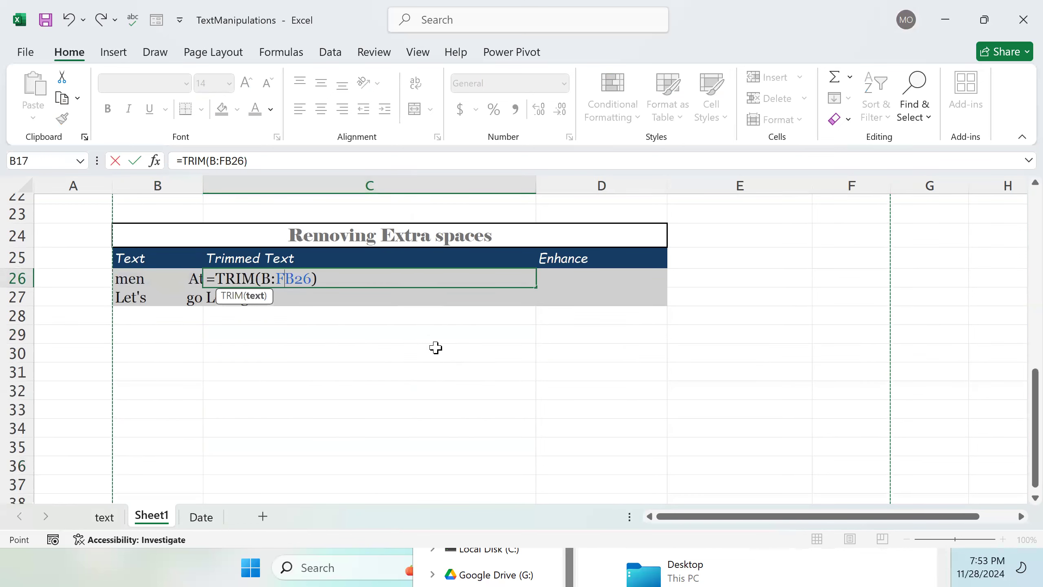
pyautogui.scroll(3, 435, 350)
pyautogui.click(497, 375)
pyautogui.click(759, 419)
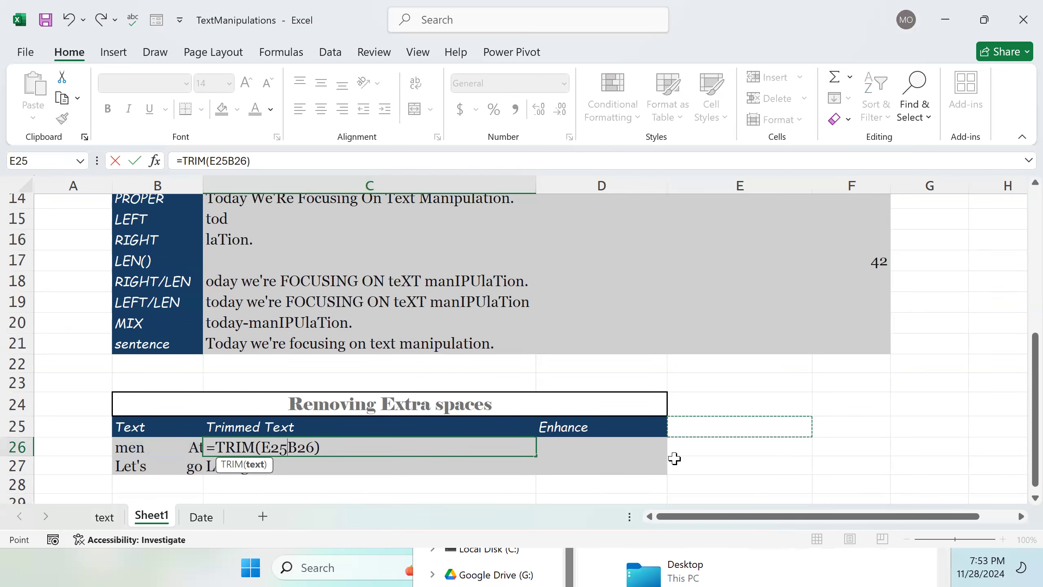
pyautogui.click(765, 394)
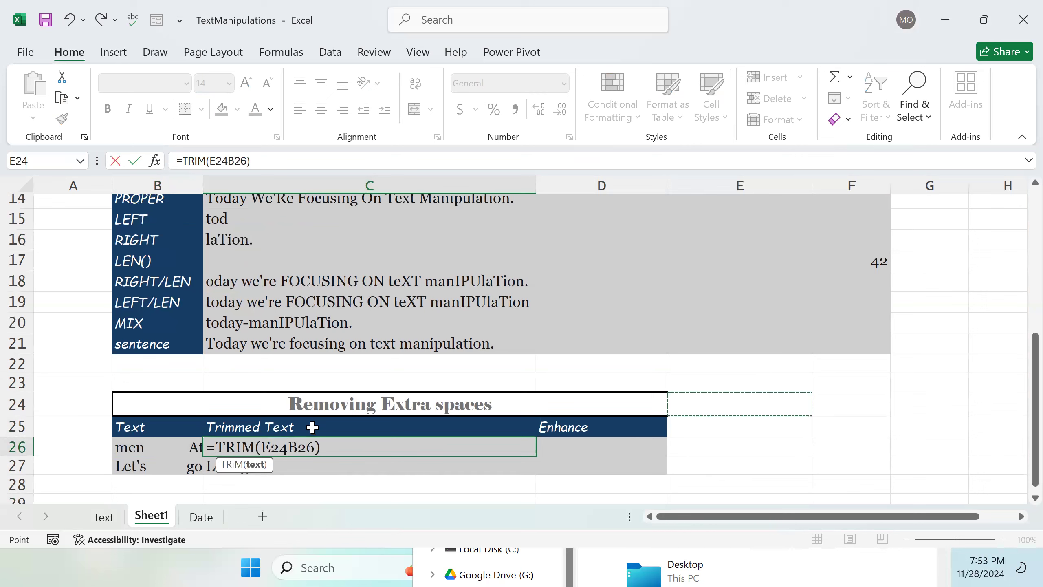
pyautogui.press('BackSpace')
pyautogui.press('BackSpace')
pyautogui.press('BackSpace')
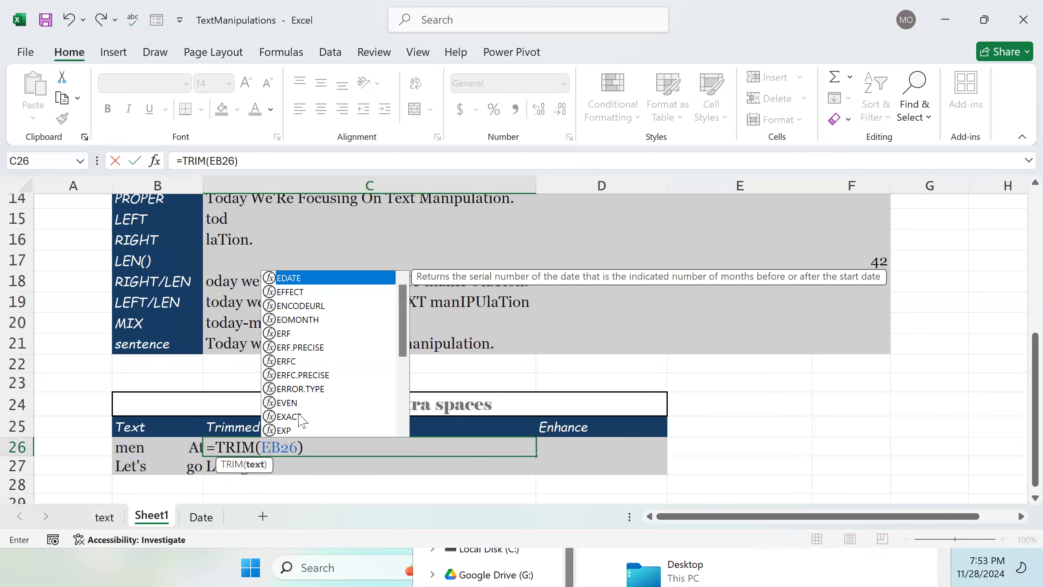
pyautogui.press('Return')
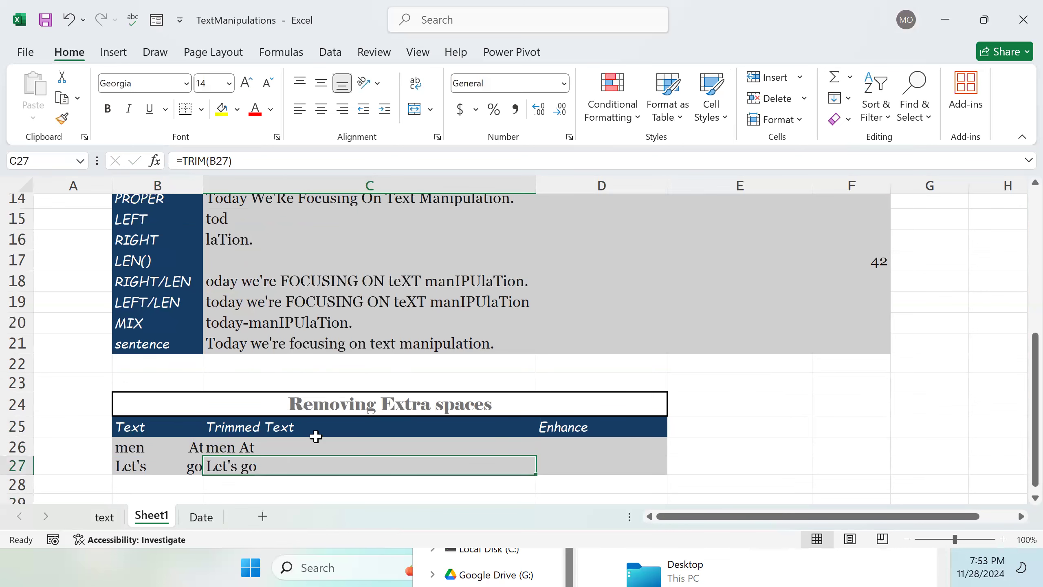
# Step: Edit the source text in B26 so it reads 'Men at' with a capital M and lowercase at, keeping the extra spaces
pyautogui.click(172, 446)
pyautogui.doubleClick(172, 445)
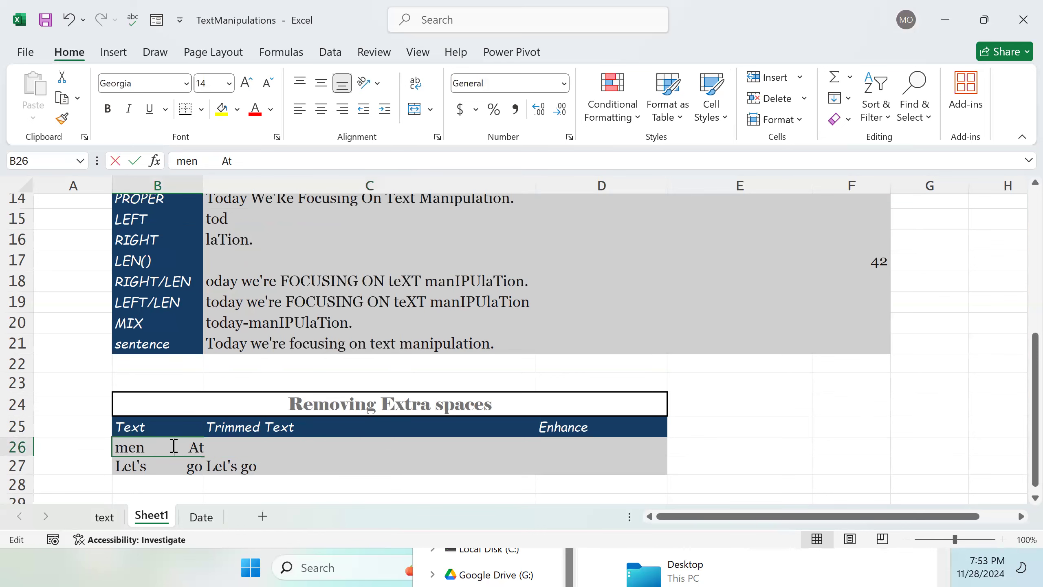
pyautogui.press('BackSpace')
pyautogui.write('a')
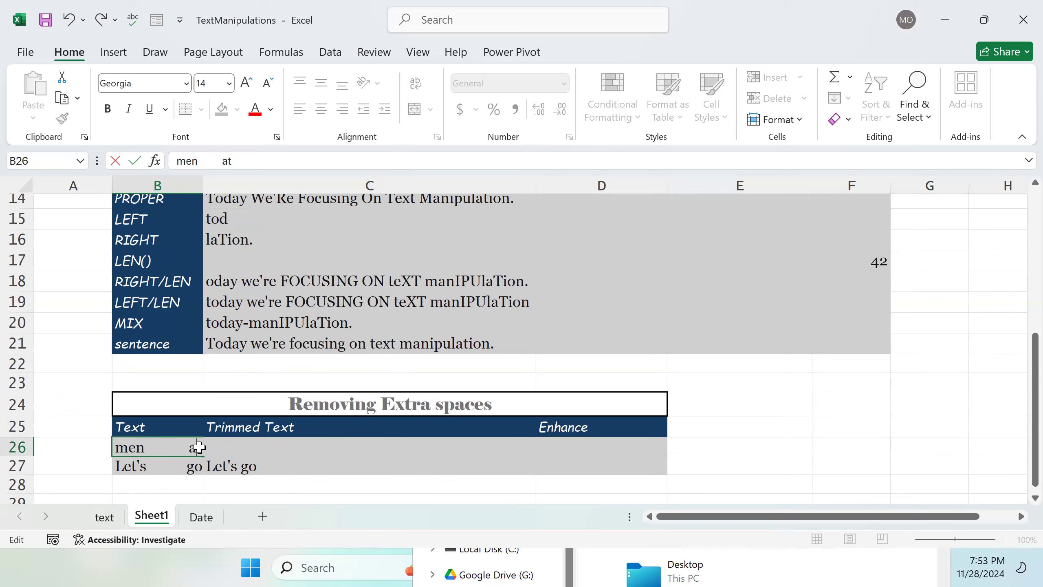
pyautogui.press('Return')
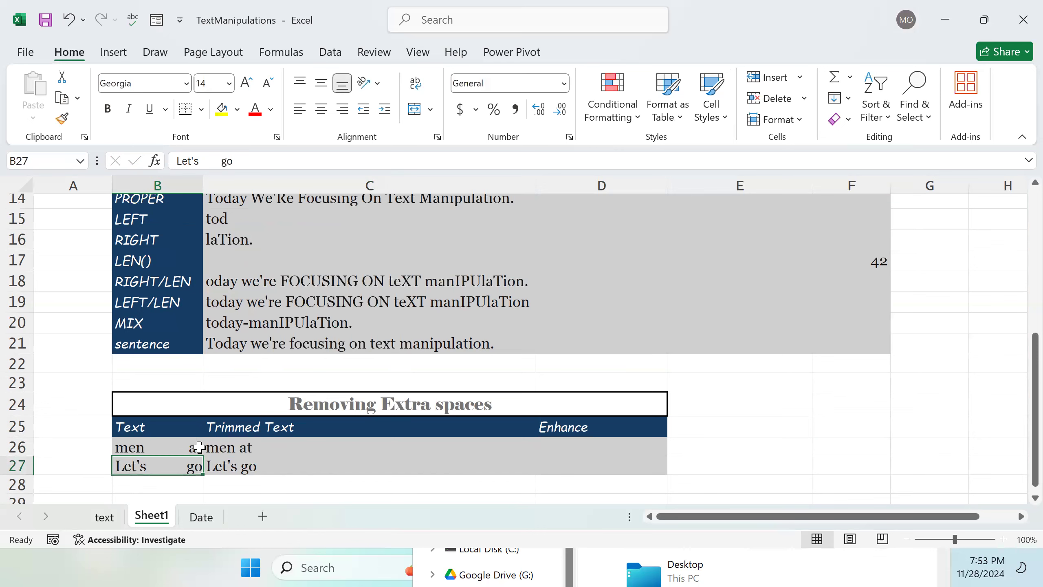
pyautogui.doubleClick(129, 449)
pyautogui.press('BackSpace')
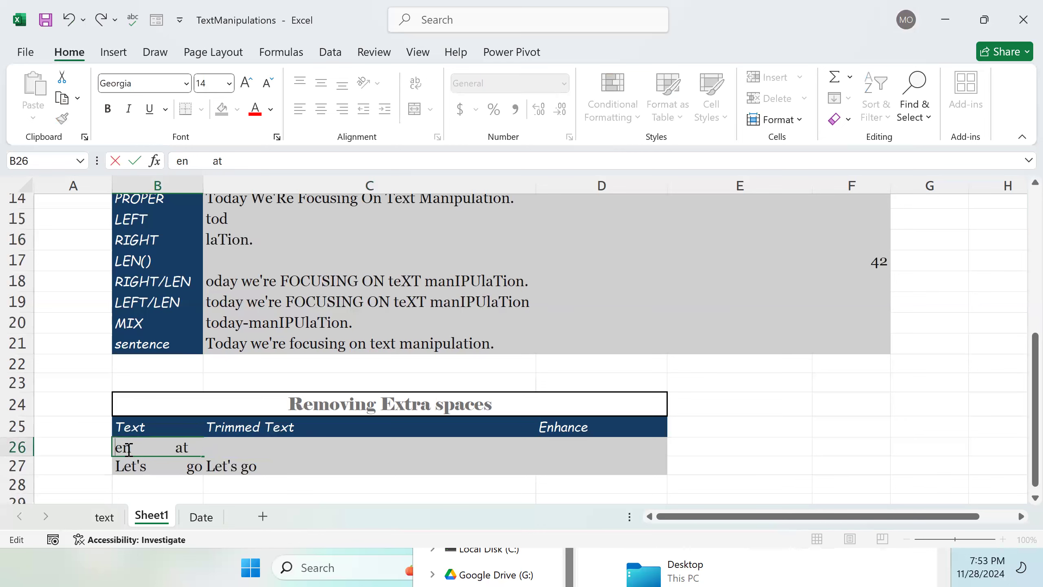
pyautogui.write('M')
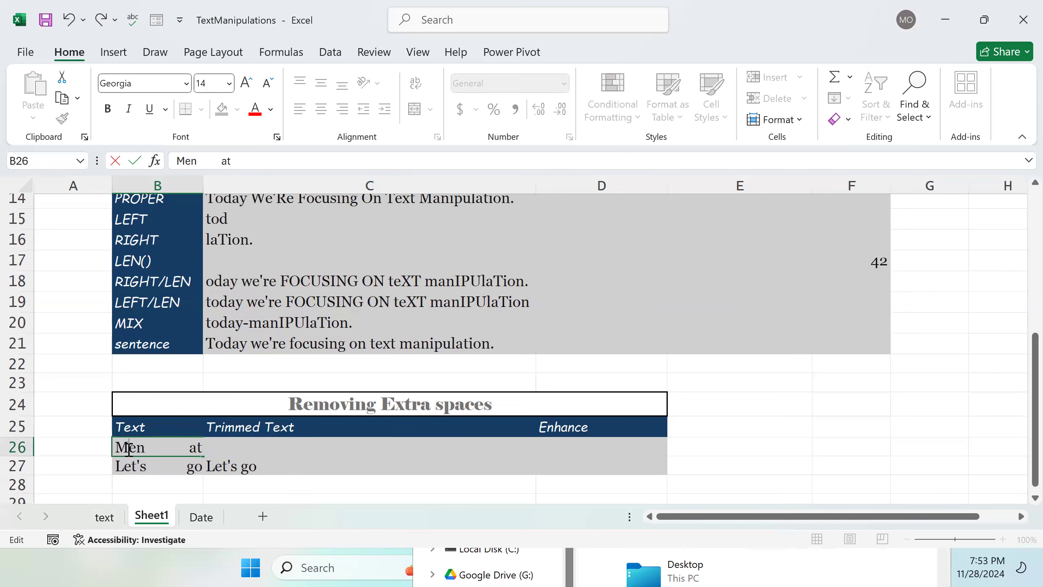
pyautogui.press('Return')
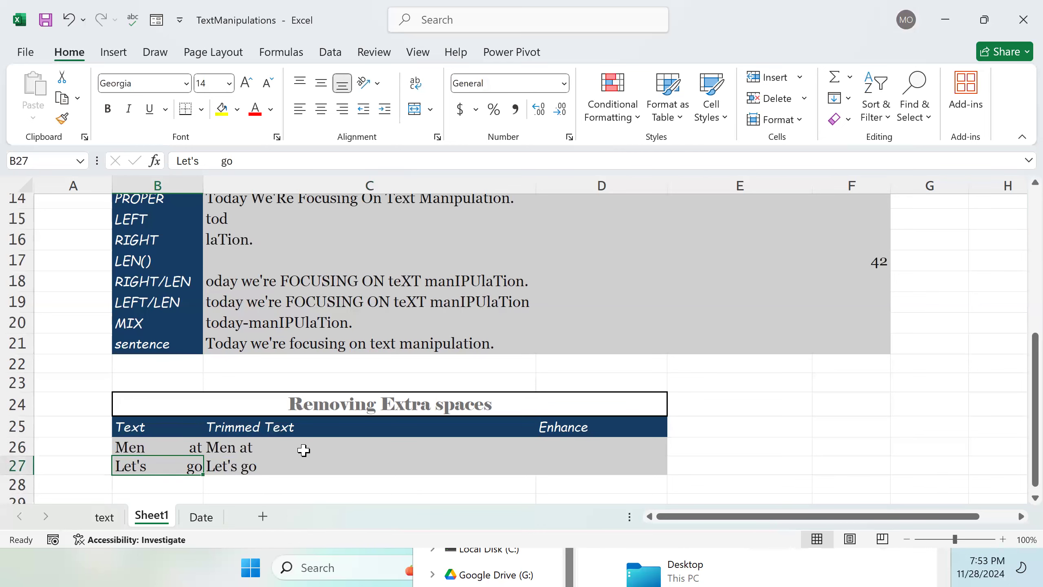
# Step: Switch to the text sheet and review its Removing extra spaces and Extracting part of a String tables
pyautogui.scroll(-1, 300, 431)
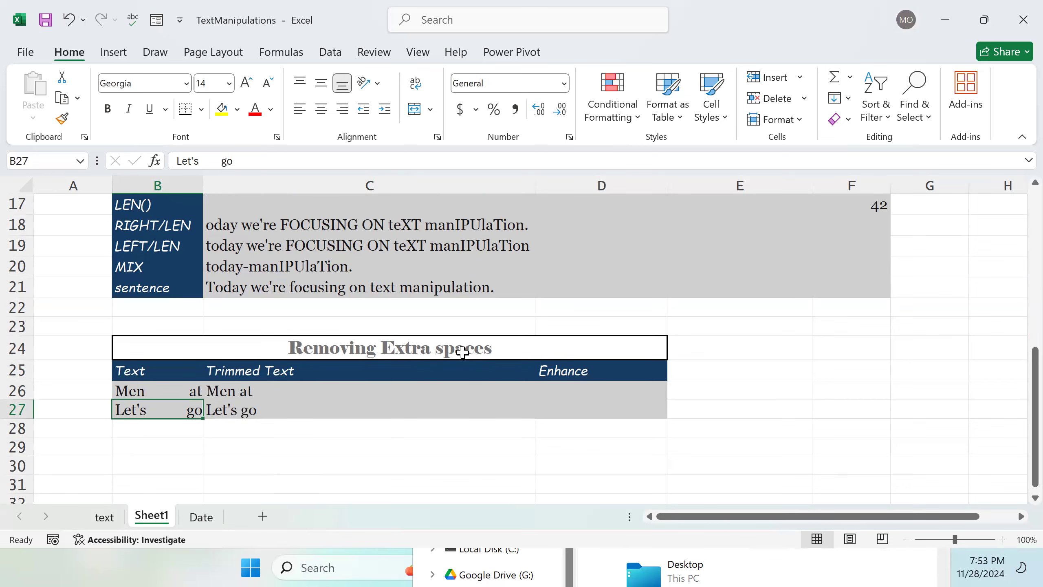
pyautogui.scroll(3, 462, 352)
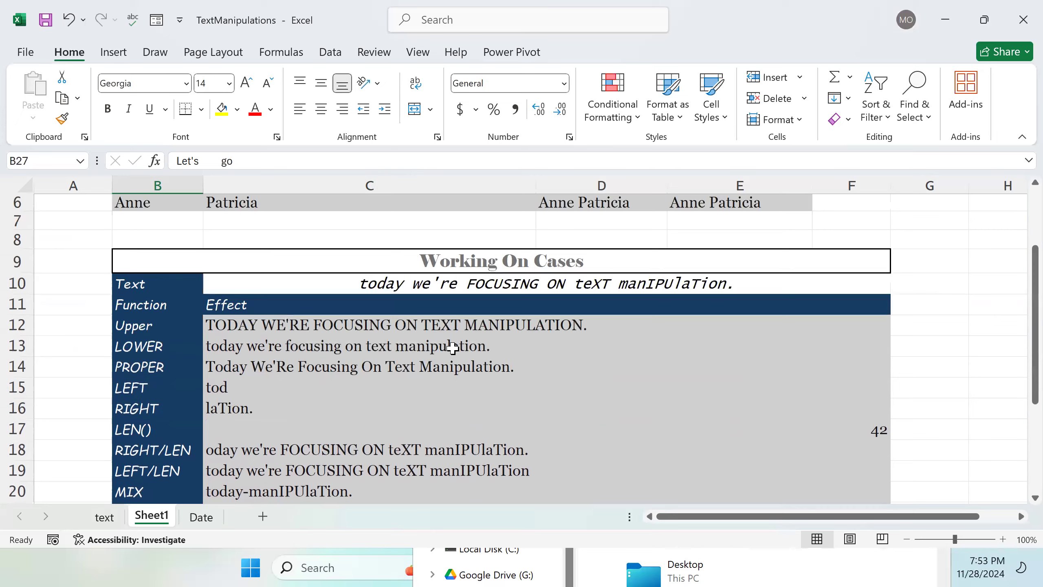
pyautogui.scroll(-3, 452, 347)
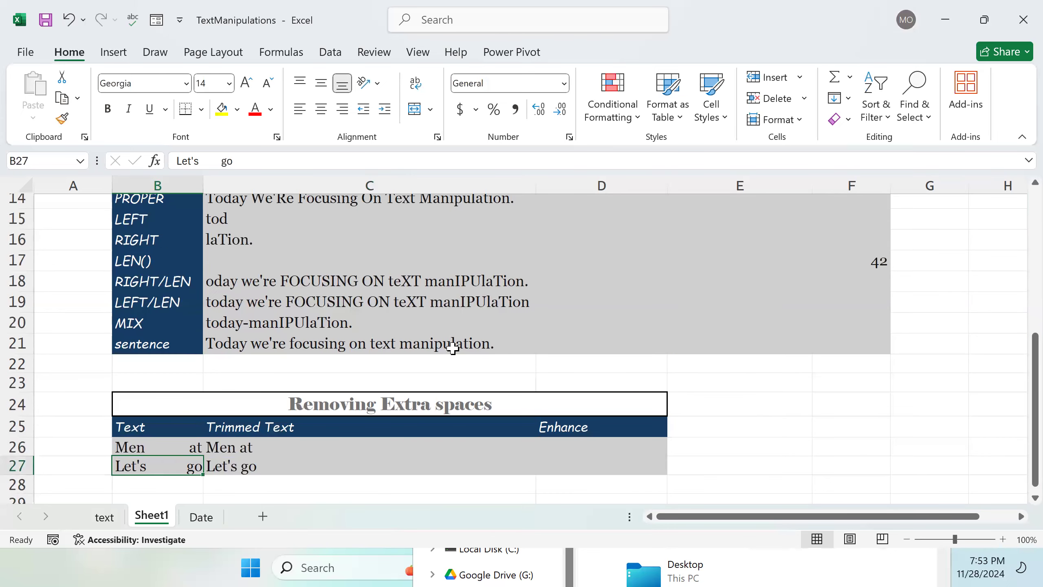
pyautogui.scroll(-2, 452, 348)
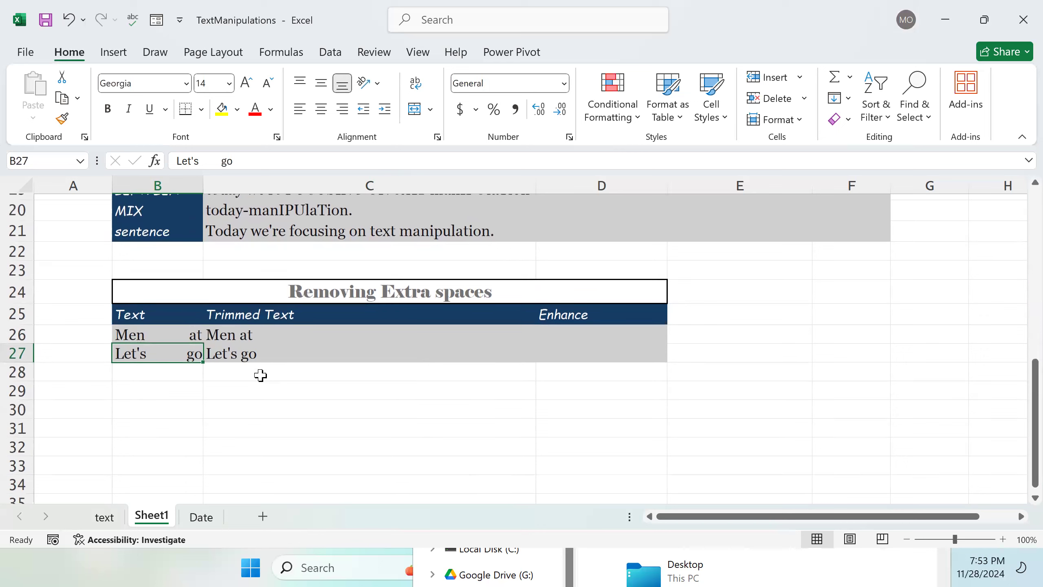
pyautogui.click(106, 518)
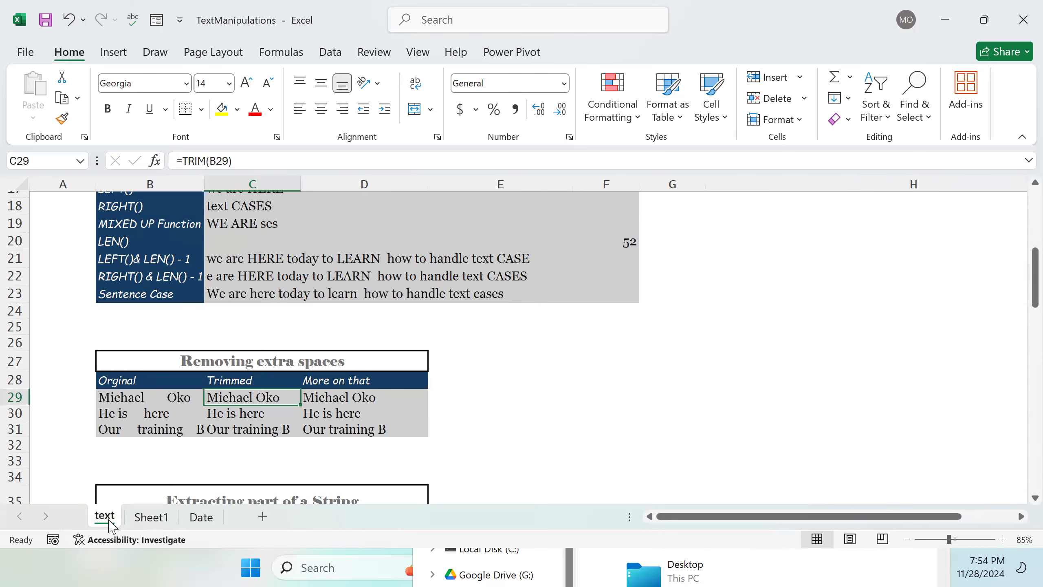
pyautogui.scroll(-2, 350, 333)
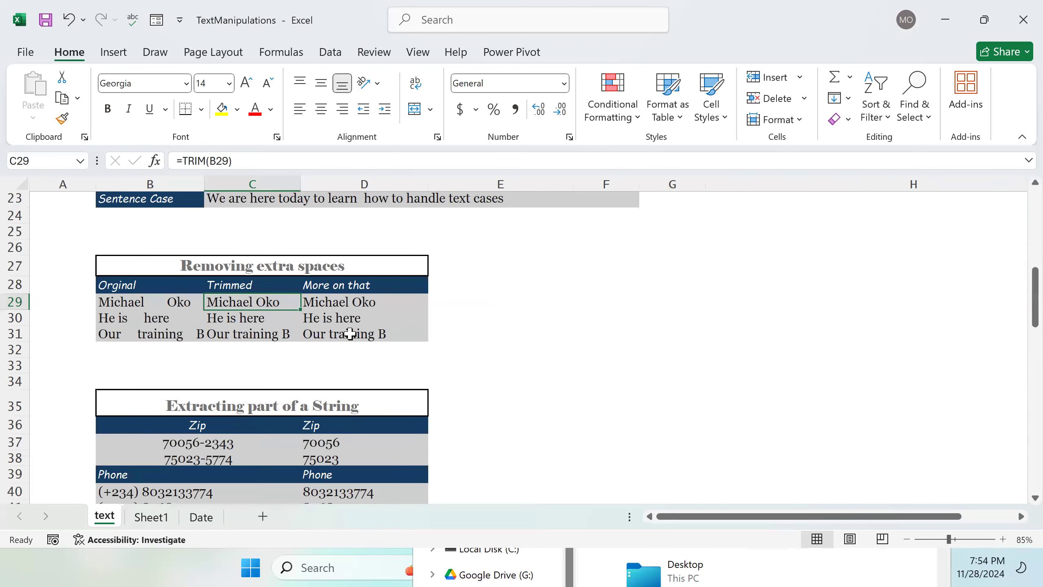
pyautogui.scroll(-3, 350, 334)
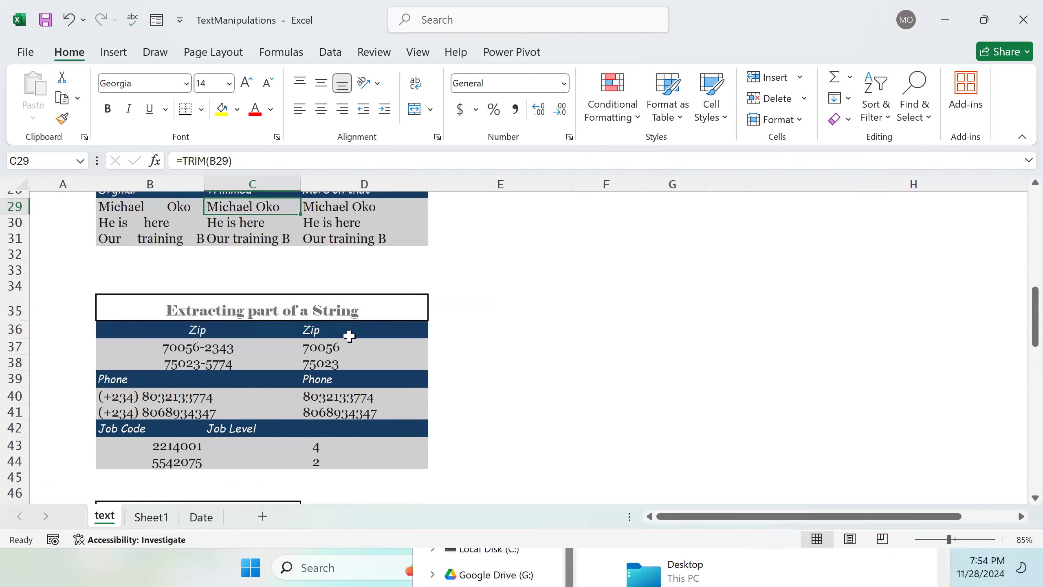
pyautogui.scroll(-1, 348, 337)
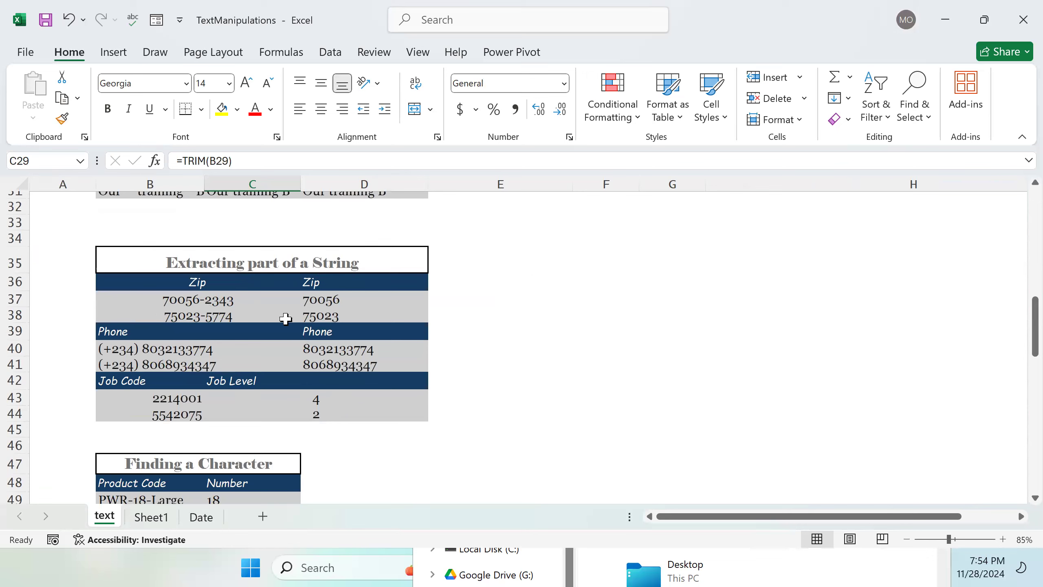
# Step: Insert an extra hyphen into the zip code in B37 of the text sheet so it reads 7005-6-2343
pyautogui.click(211, 303)
pyautogui.doubleClick(211, 303)
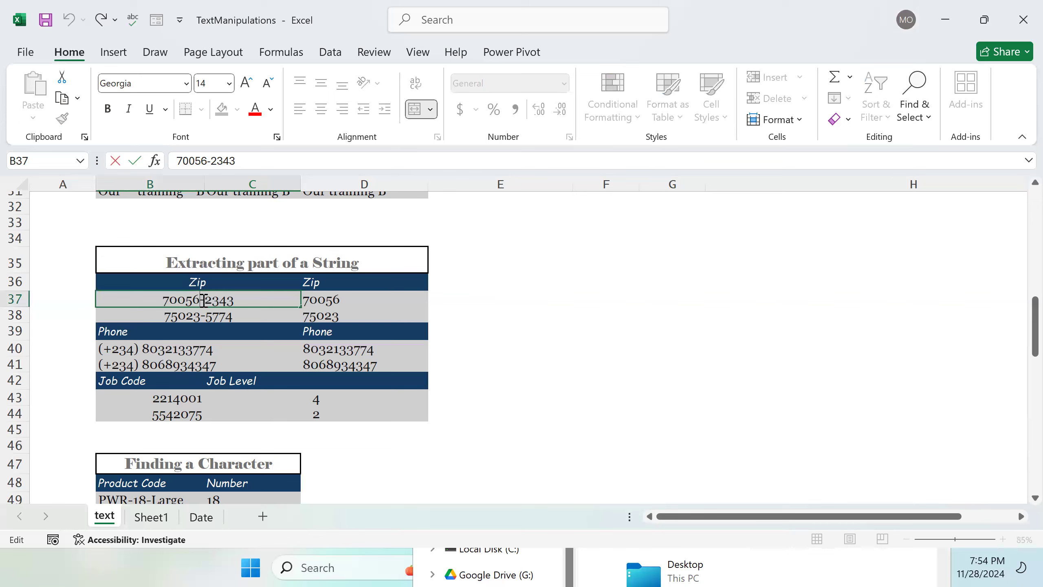
pyautogui.click(194, 300)
pyautogui.write('-')
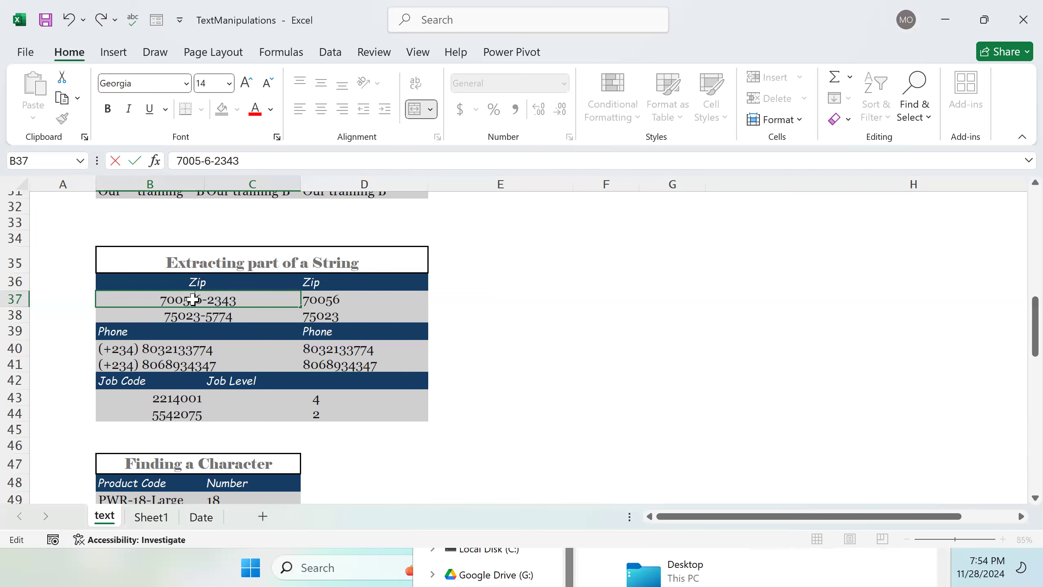
pyautogui.press('Return')
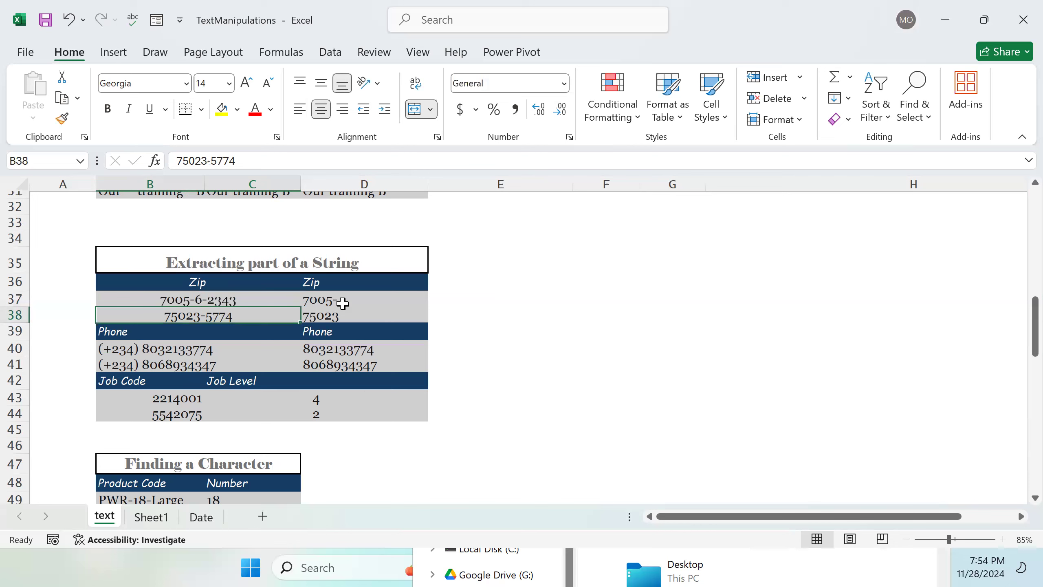
pyautogui.click(208, 302)
pyautogui.moveTo(214, 307); pyautogui.dragTo(295, 317)
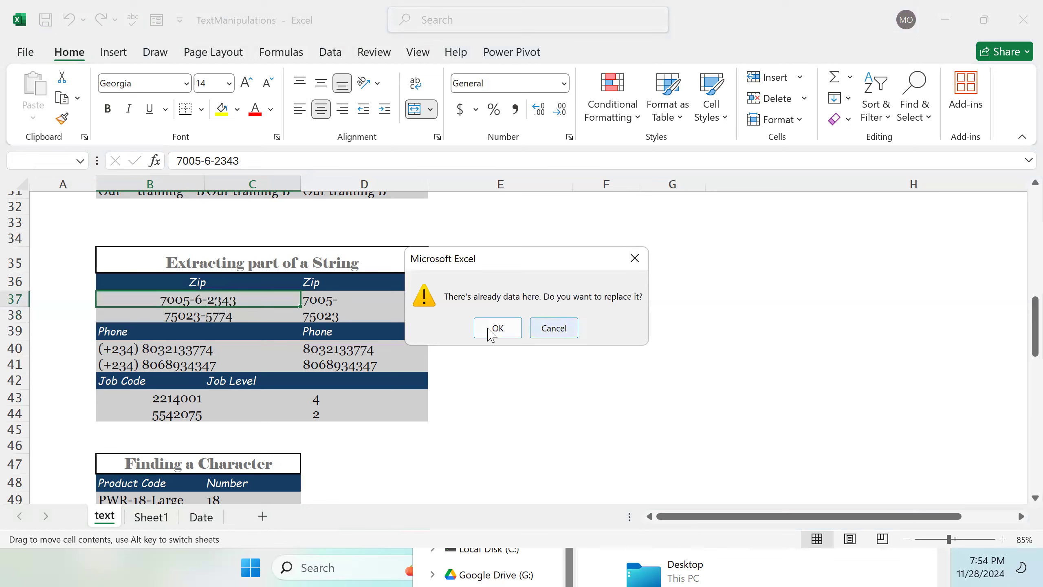
pyautogui.click(543, 329)
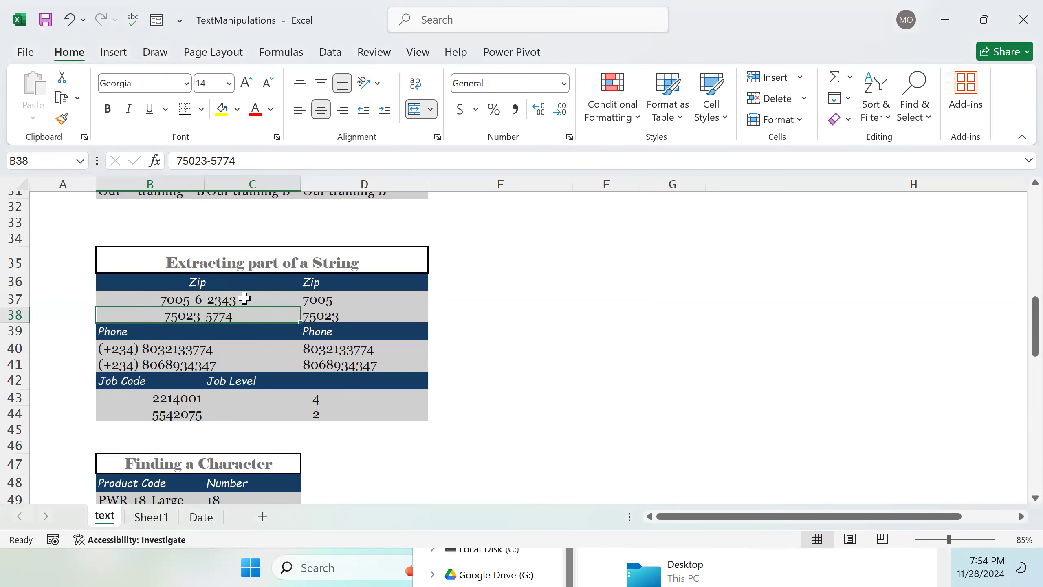
# Step: Inspect the LEFT formula in D37 that extracts the zip code's first five characters
pyautogui.click(333, 302)
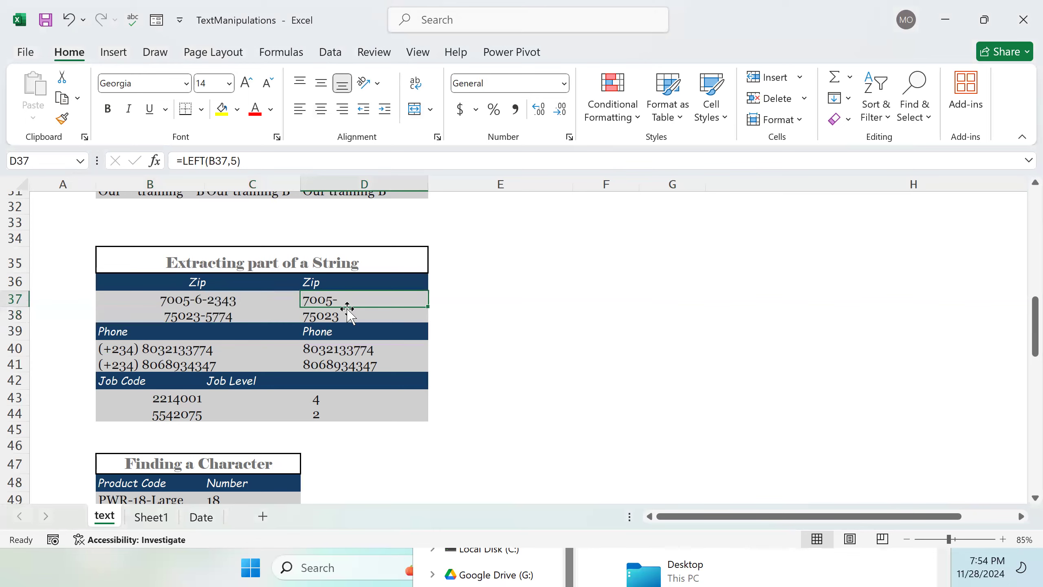
pyautogui.scroll(5, 418, 336)
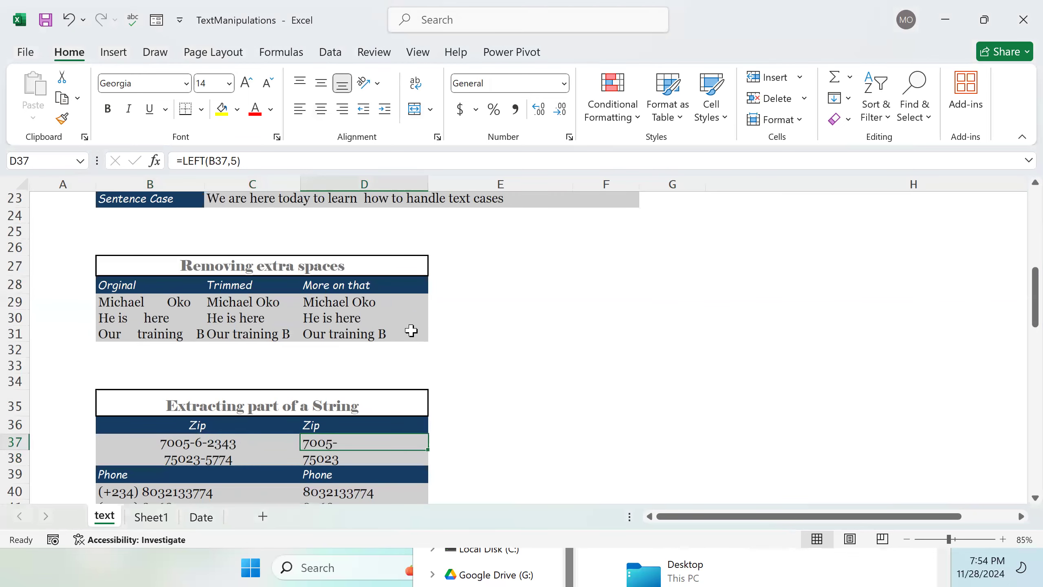
pyautogui.scroll(-3, 451, 357)
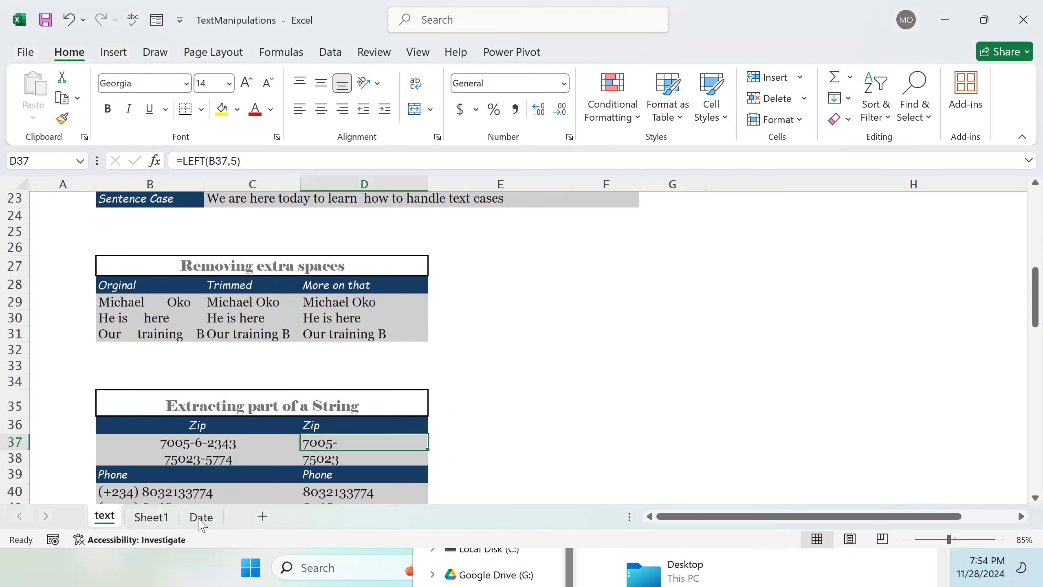
# Step: Return to Sheet1 and enter the label Extraction in B30 to start a new section
pyautogui.click(164, 519)
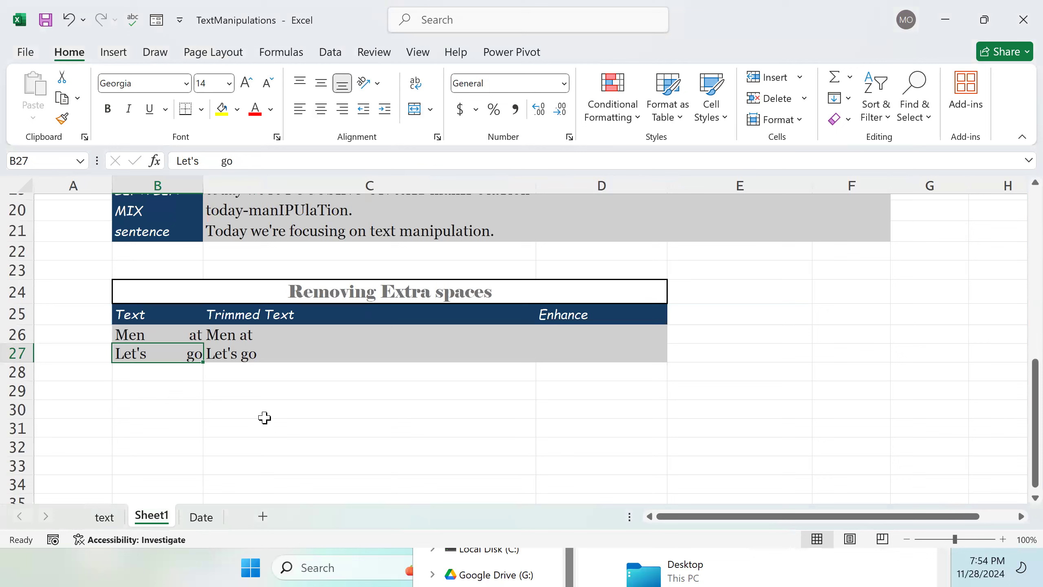
pyautogui.click(178, 410)
pyautogui.doubleClick(178, 410)
pyautogui.write('E')
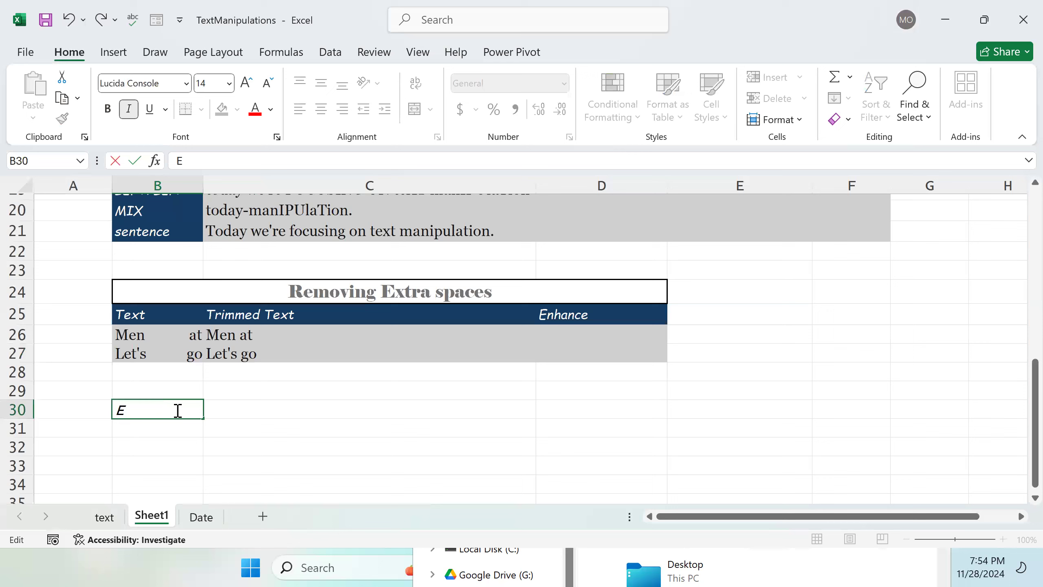
pyautogui.write('xtracting')
pyautogui.press('BackSpace')
pyautogui.press('BackSpace')
pyautogui.press('BackSpace')
pyautogui.write('ion')
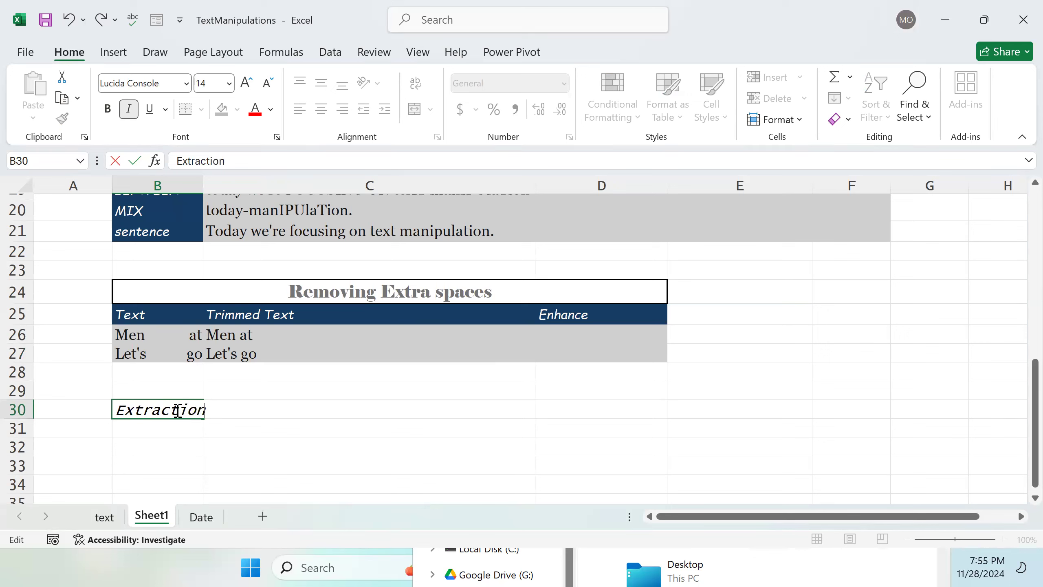
pyautogui.press('Return')
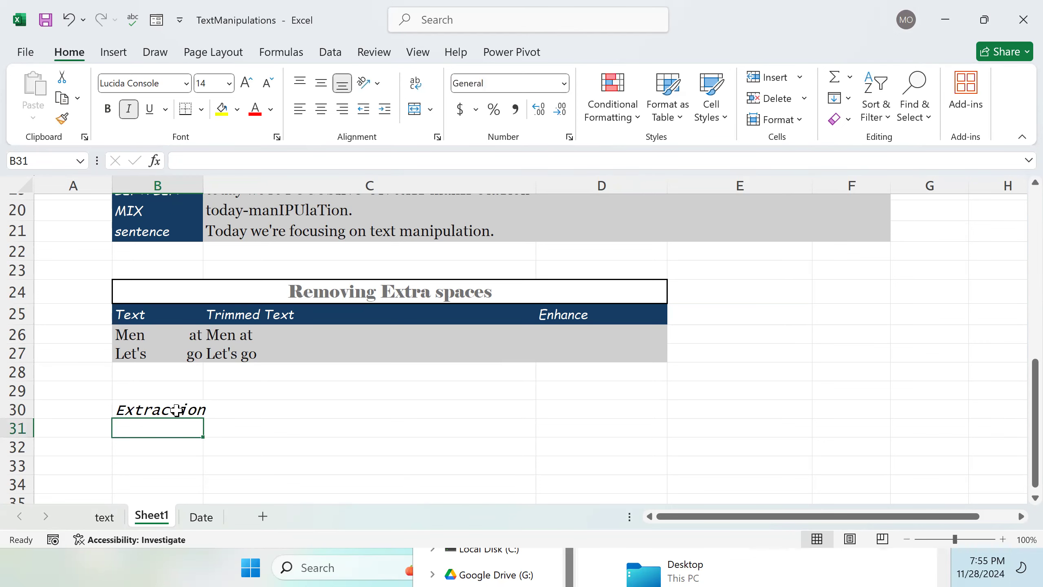
pyautogui.click(177, 409)
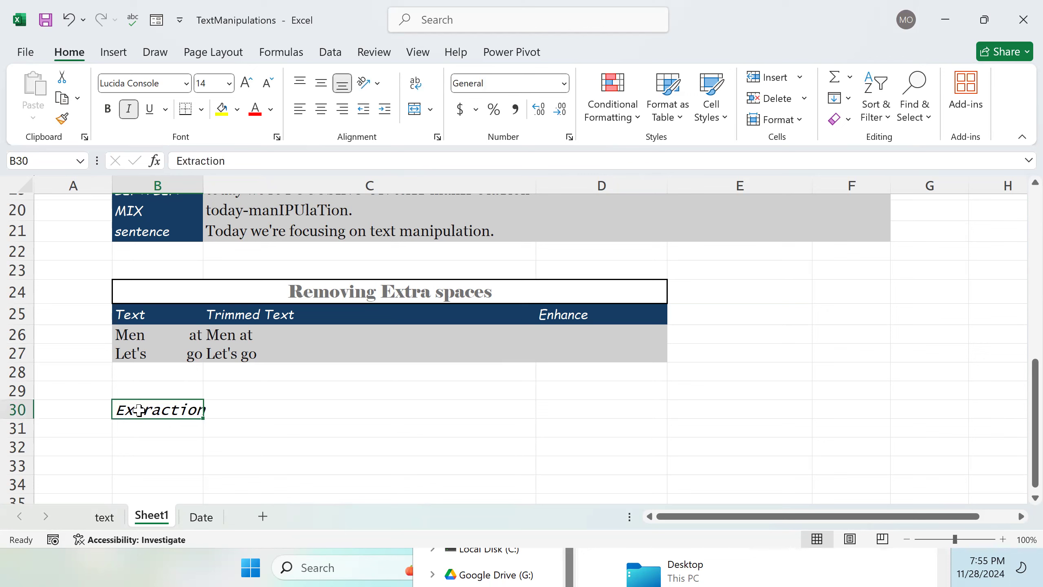
pyautogui.click(146, 425)
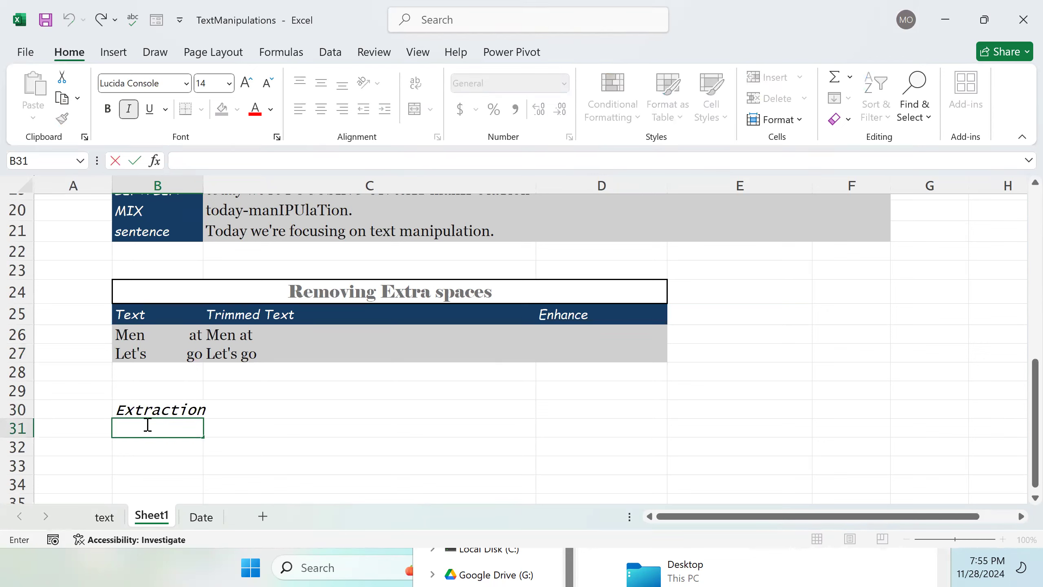
# Step: Enter the column headers Original in B31 and Extracted in C31 under the Extraction label
pyautogui.write('Original')
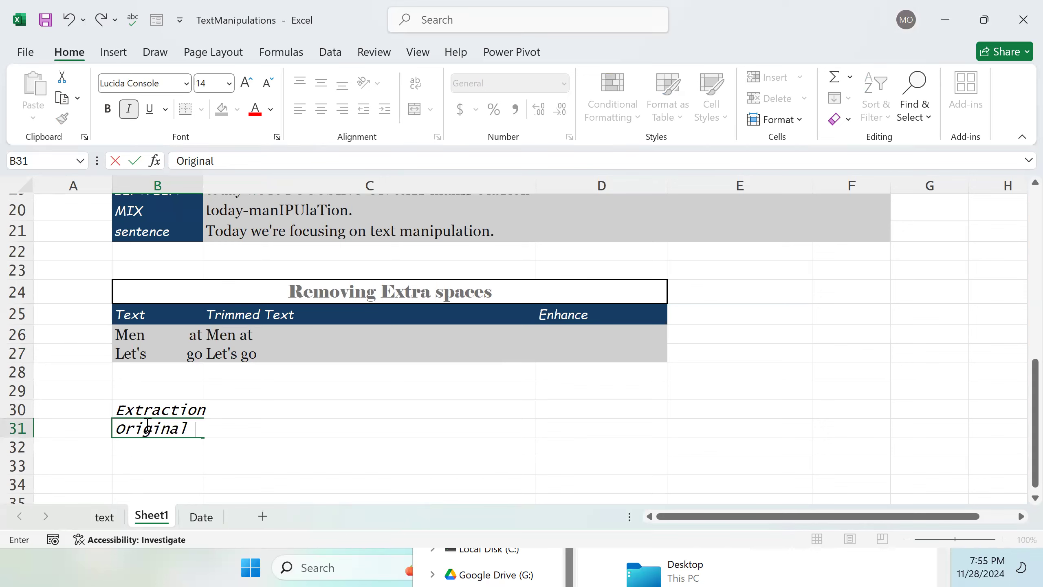
pyautogui.press('Tab')
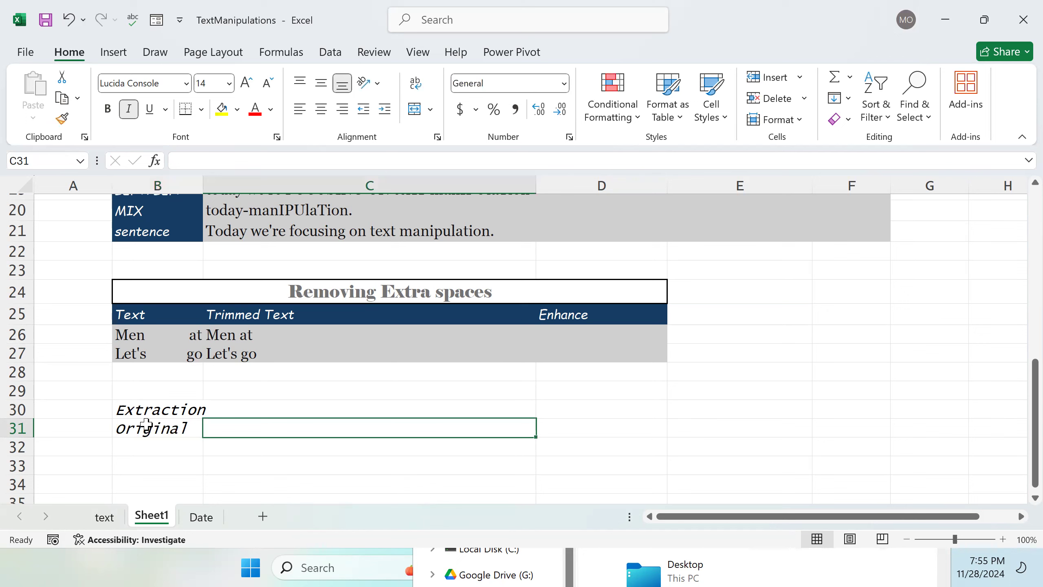
pyautogui.doubleClick(251, 424)
pyautogui.write('Extracted')
pyautogui.press('Return')
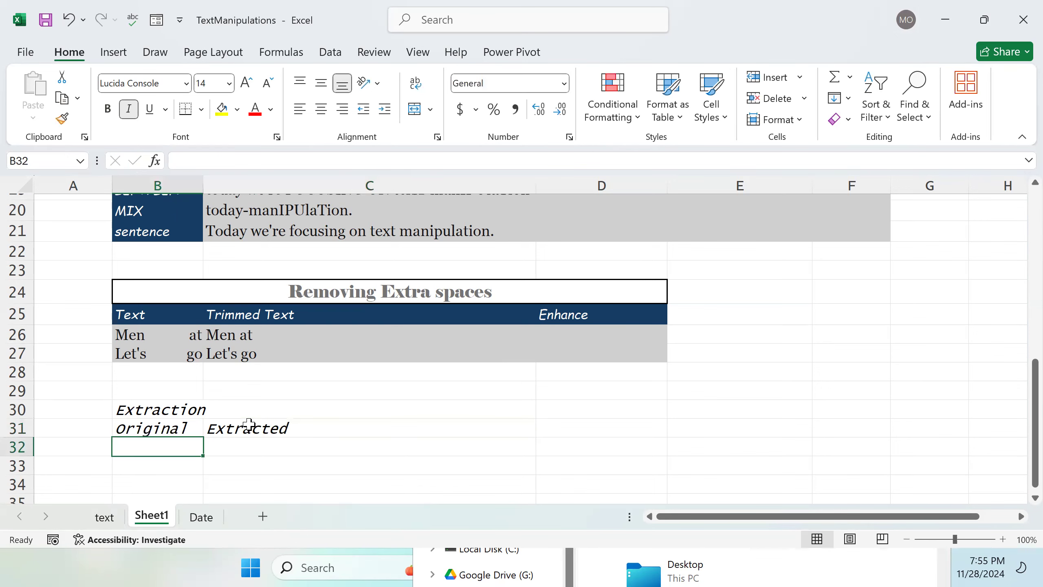
# Step: Open B32 under the Original header to enter the first sample value
pyautogui.scroll(1, 249, 425)
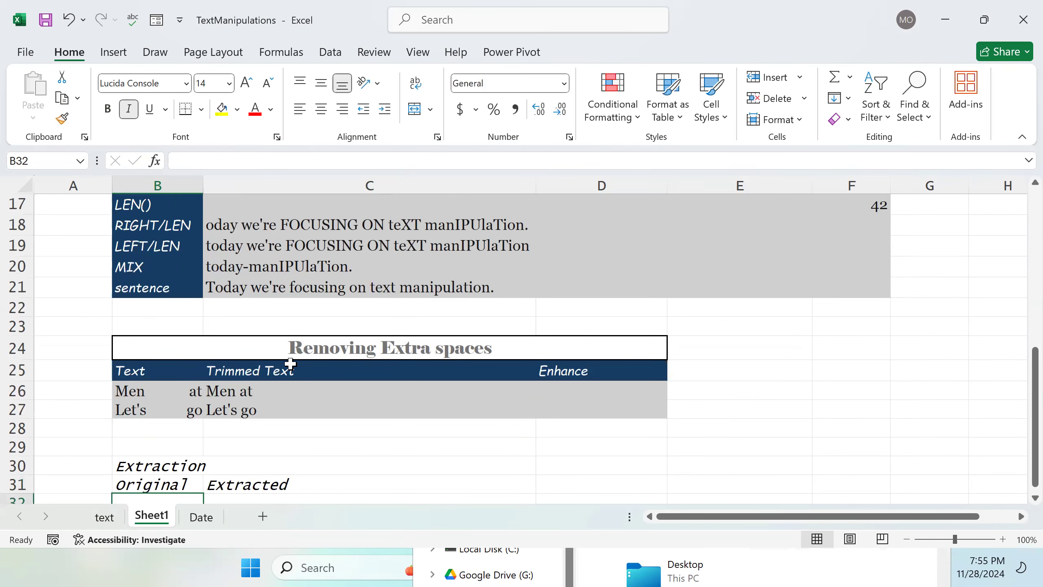
pyautogui.scroll(-2, 293, 364)
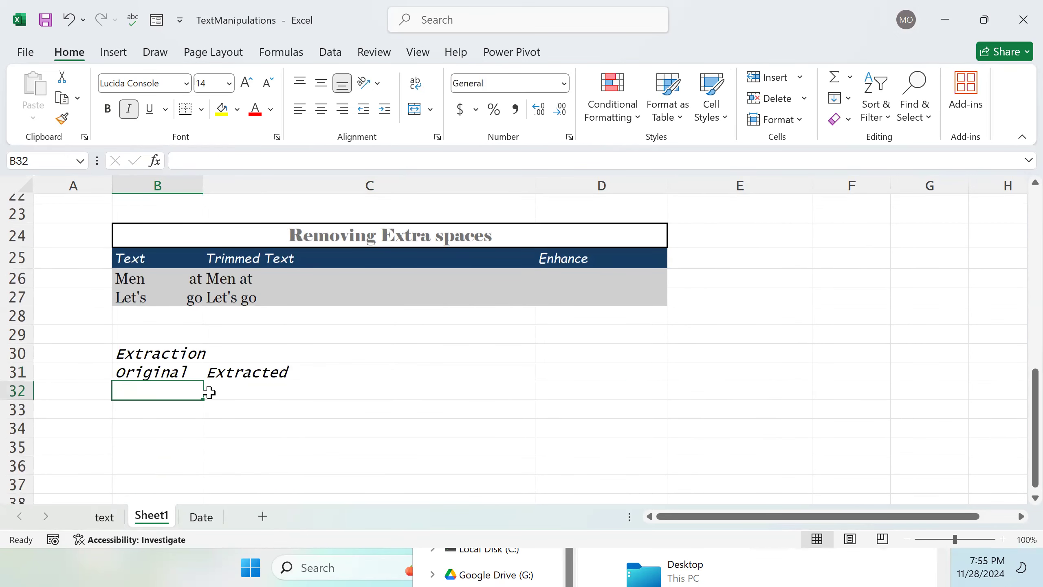
pyautogui.doubleClick(165, 390)
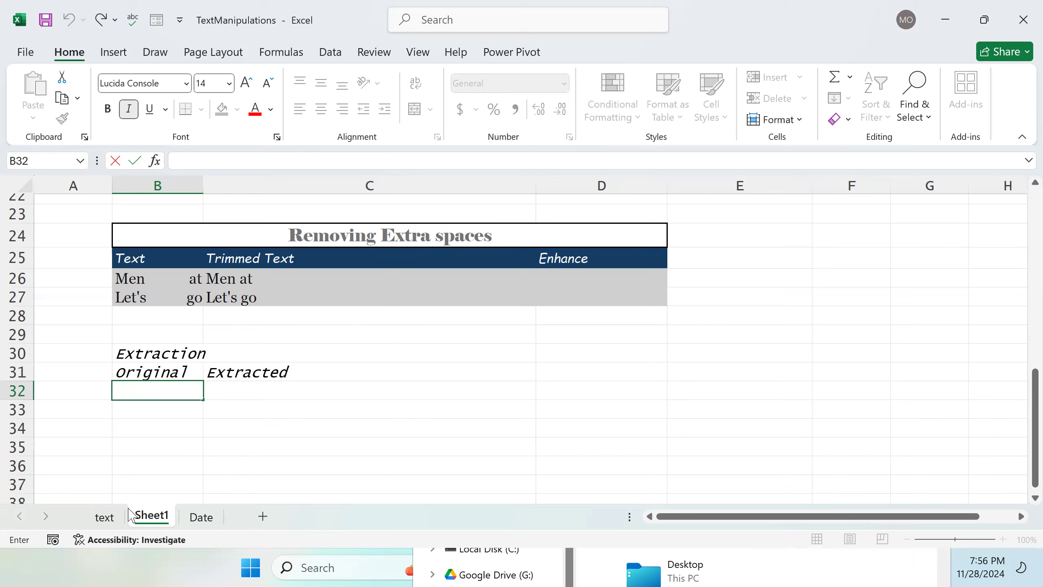
# Step: On the text sheet, delete the first hyphen from the zip code in B37
pyautogui.click(104, 516)
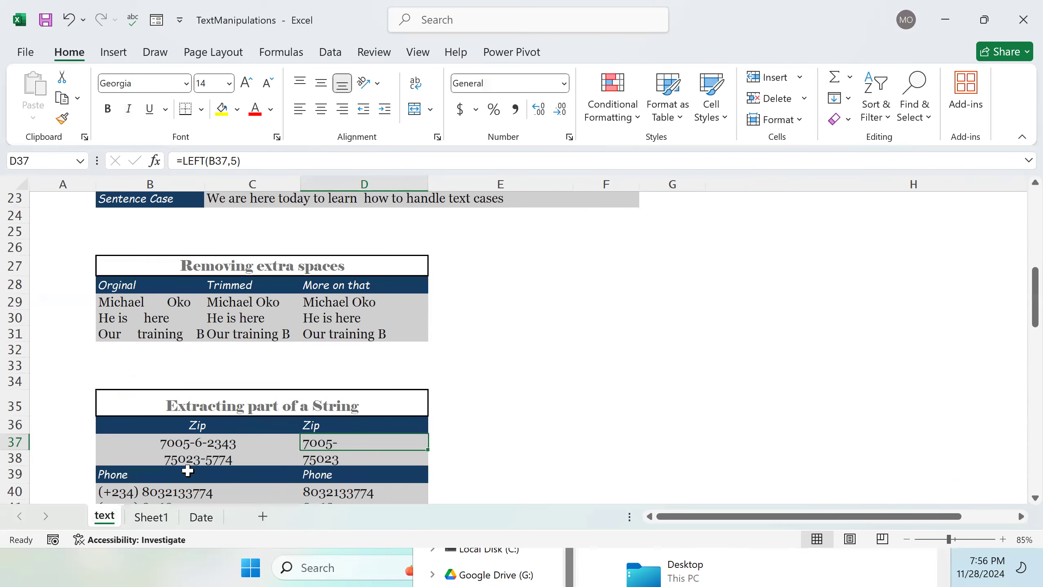
pyautogui.click(200, 444)
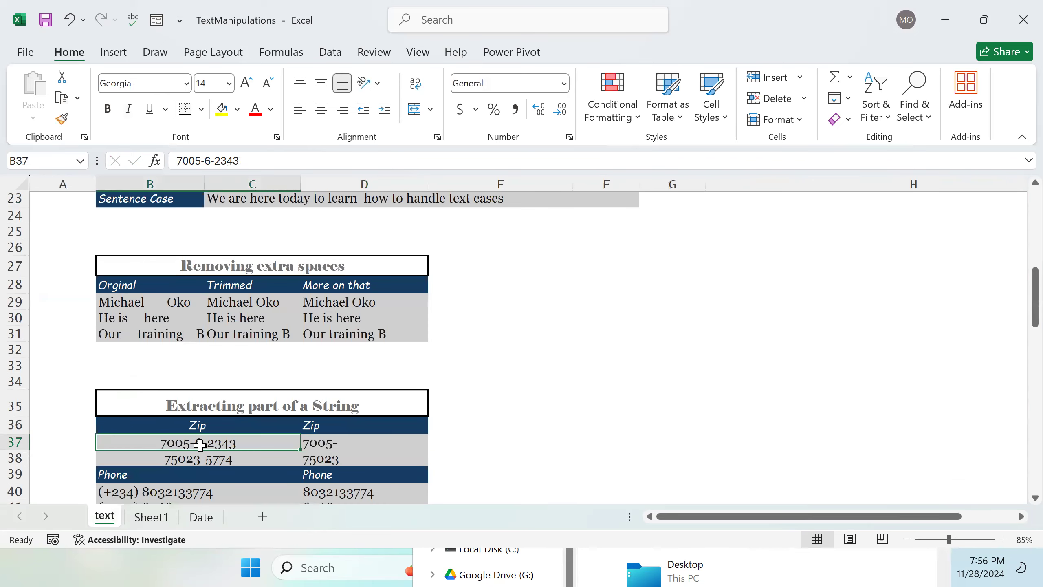
pyautogui.doubleClick(196, 443)
pyautogui.press('BackSpace')
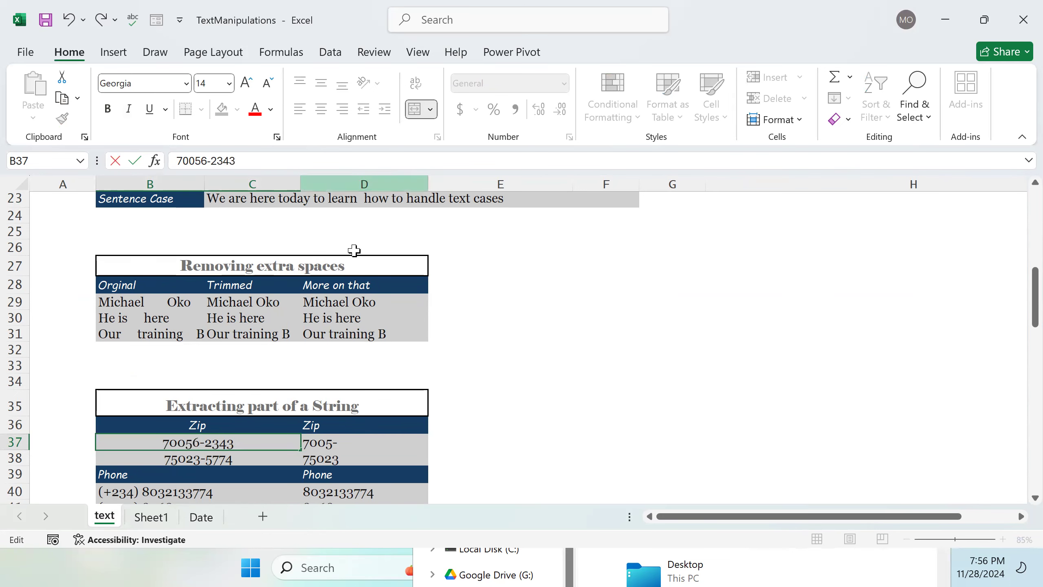
# Step: Return to Sheet1 and enter a sample phone number under the Original header in B32
pyautogui.click(152, 517)
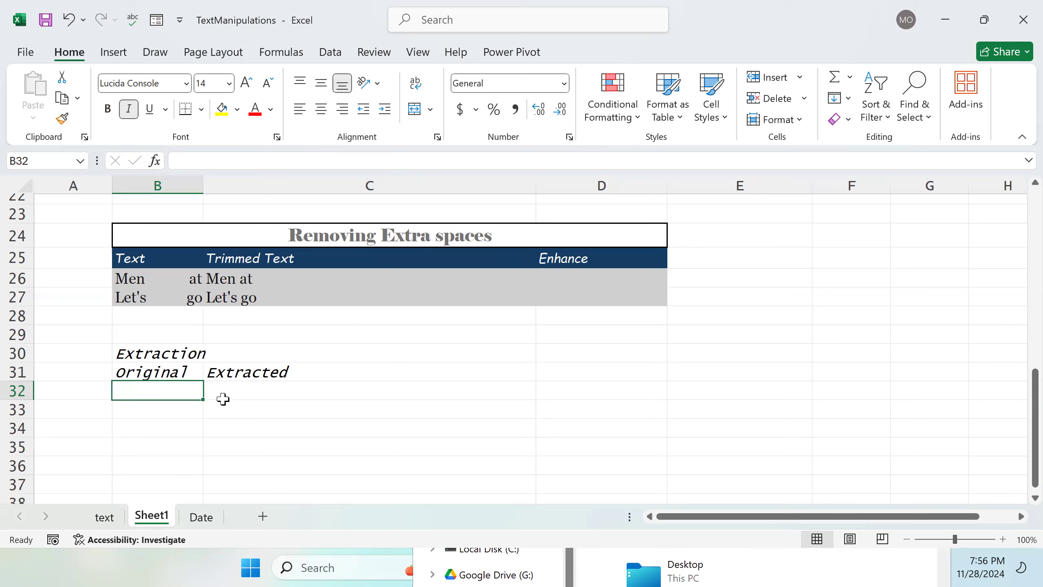
pyautogui.doubleClick(171, 393)
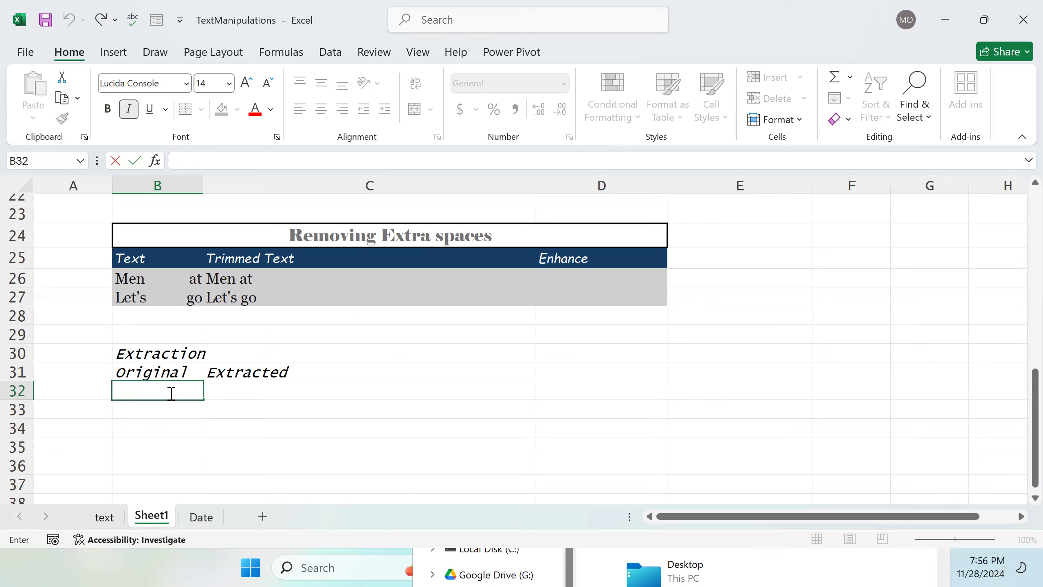
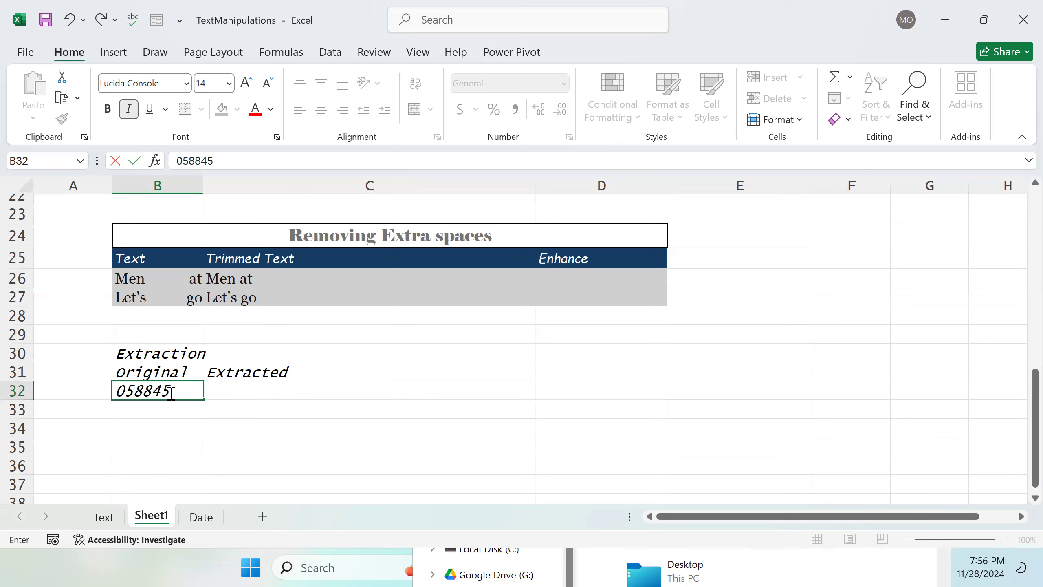
pyautogui.press('Tab')
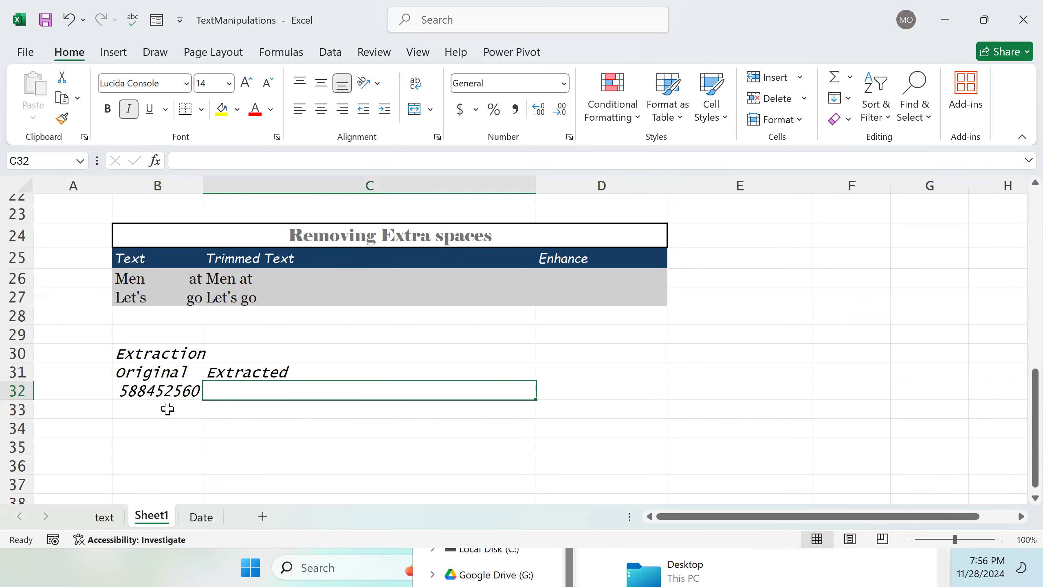
# Step: Enclose the area code of the B32 phone number in parentheses and widen column B to fit
pyautogui.doubleClick(150, 390)
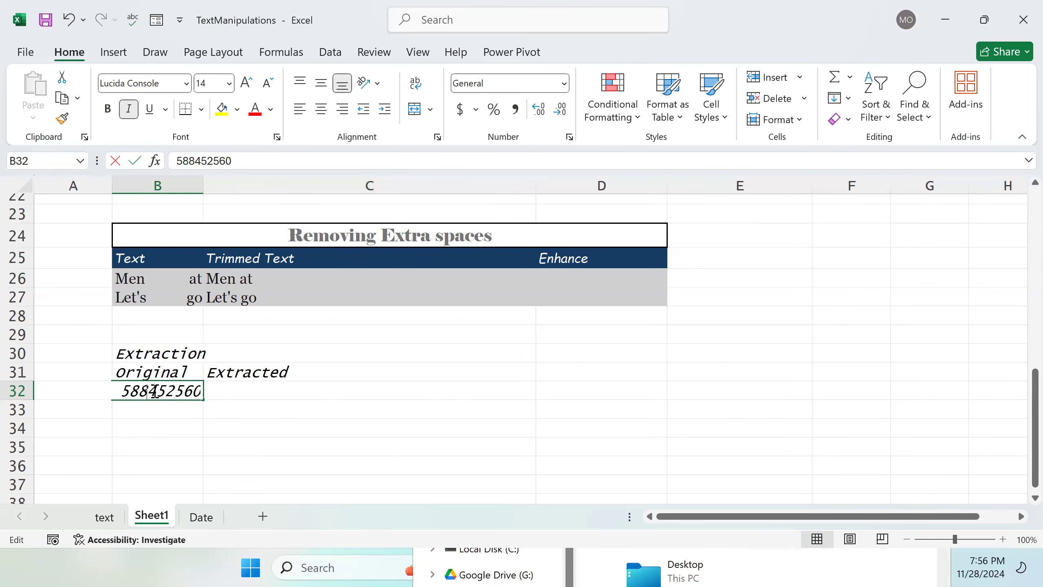
pyautogui.write(')')
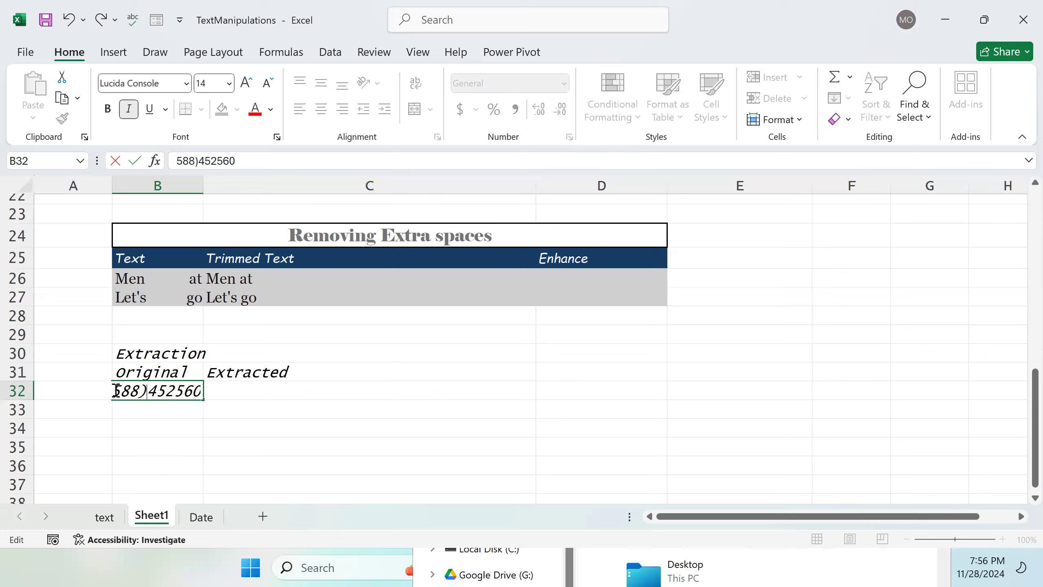
pyautogui.write('(')
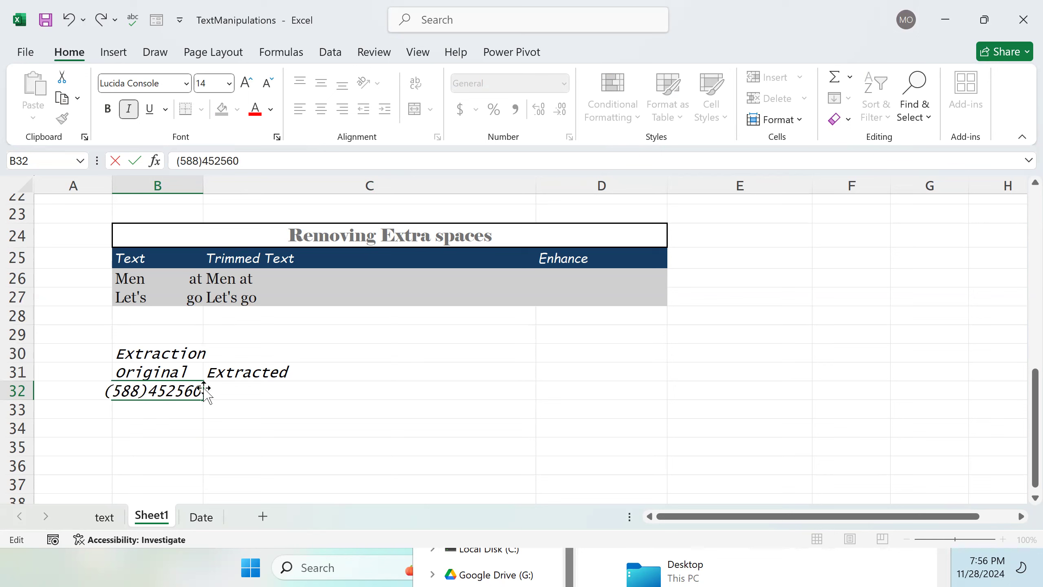
pyautogui.click(204, 181)
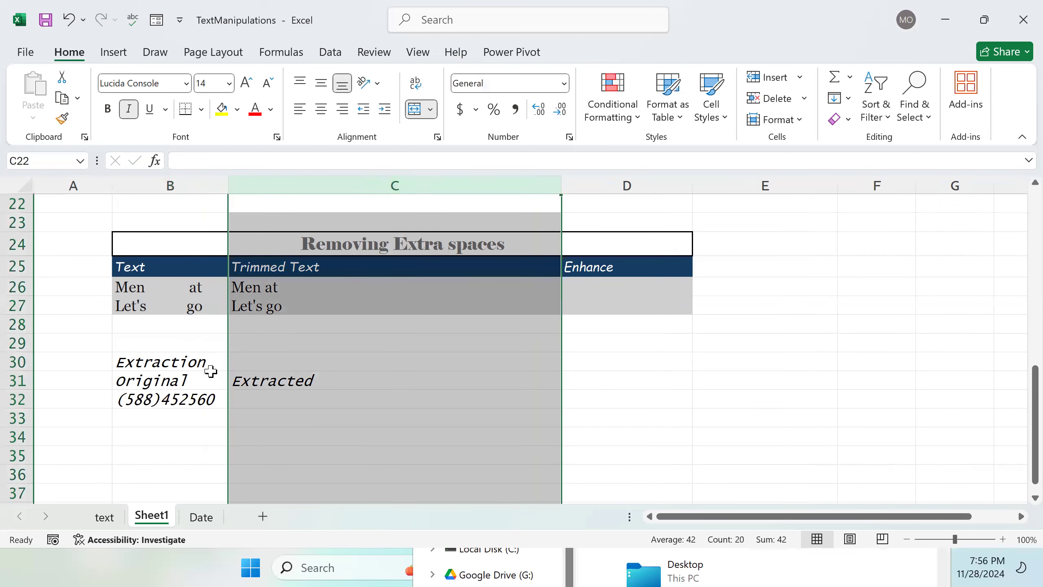
# Step: Enter the formula =RIGHT(B32,6) in C32 to extract the last six characters of the phone number
pyautogui.doubleClick(179, 418)
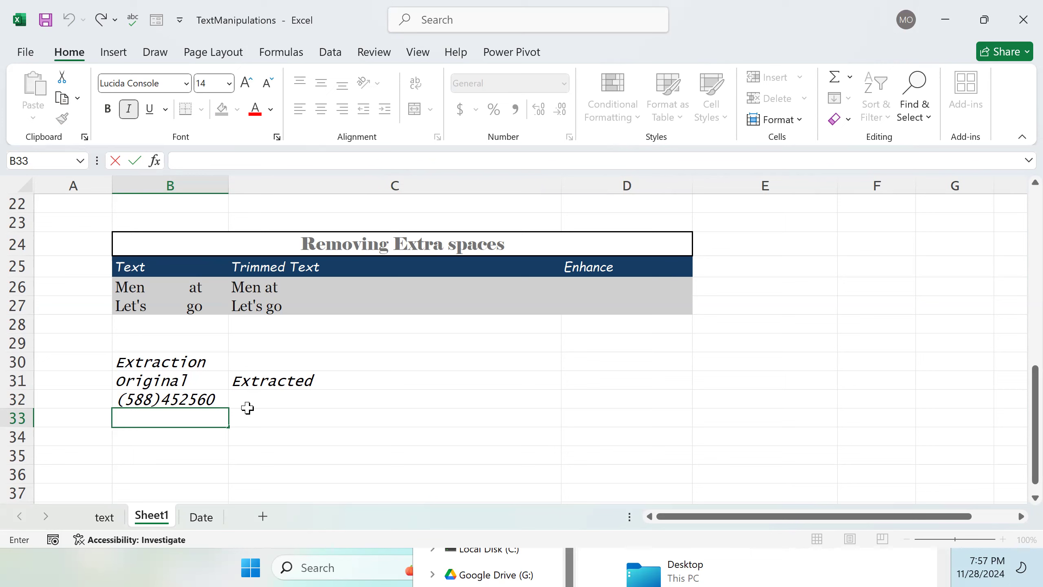
pyautogui.doubleClick(258, 401)
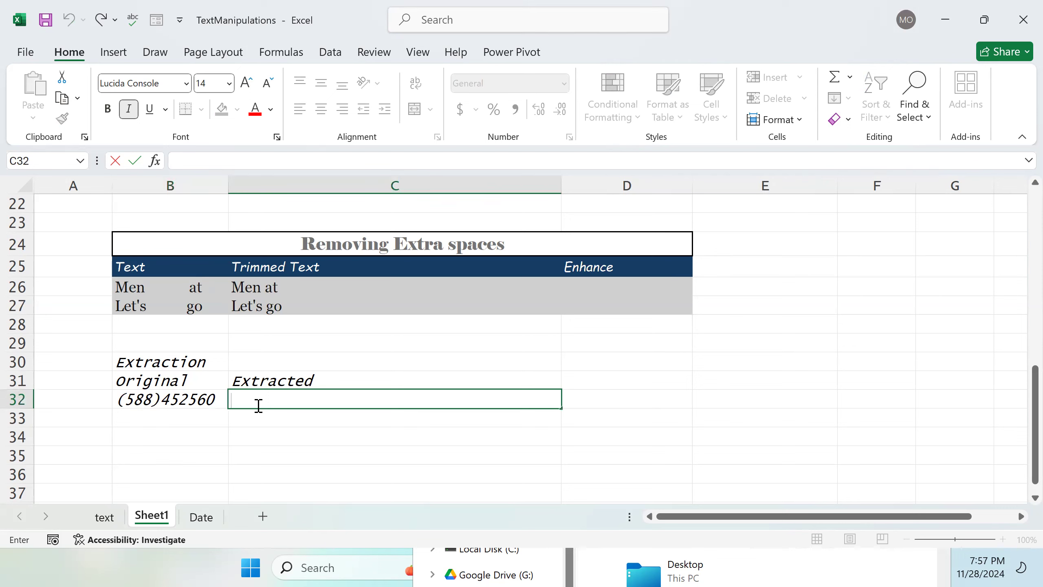
pyautogui.write('Right(')
pyautogui.click(166, 400)
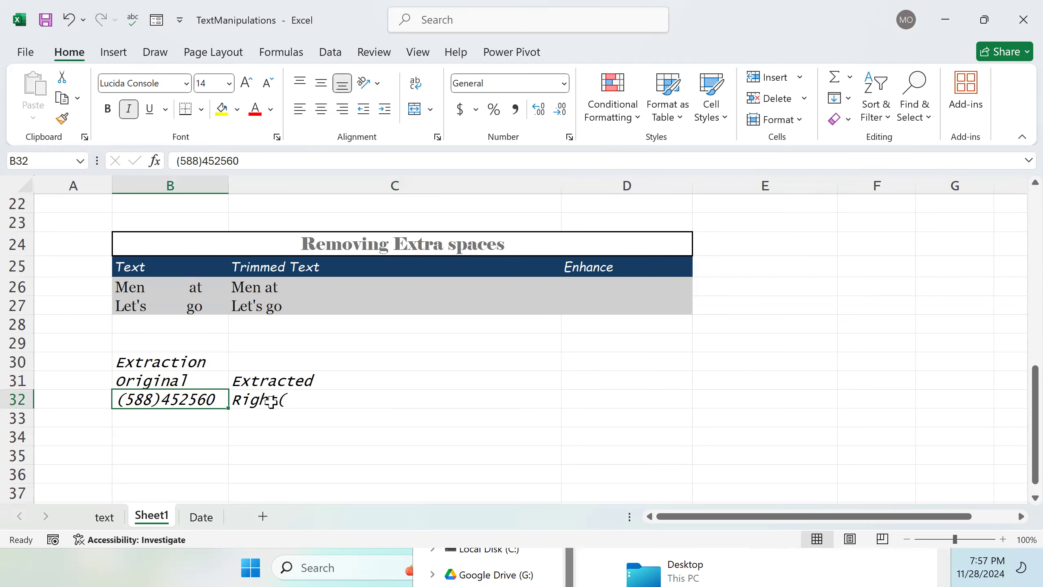
pyautogui.doubleClick(236, 401)
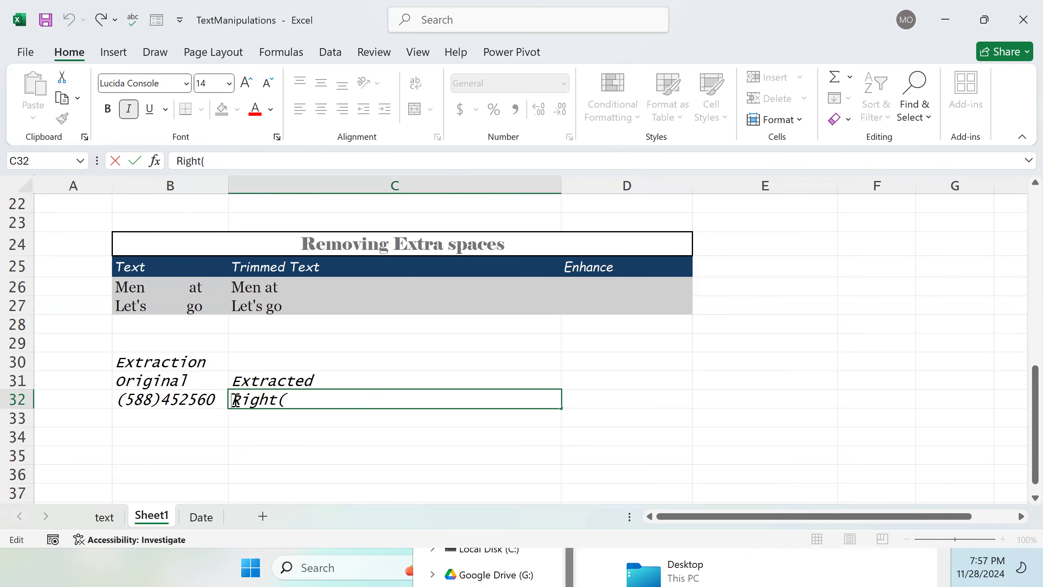
pyautogui.doubleClick(236, 401)
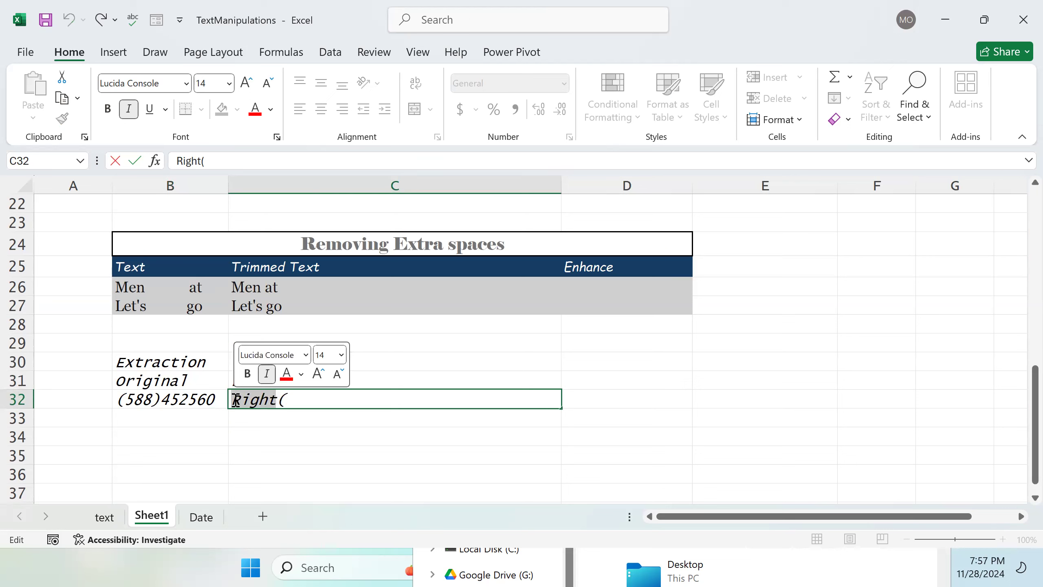
pyautogui.click(238, 399)
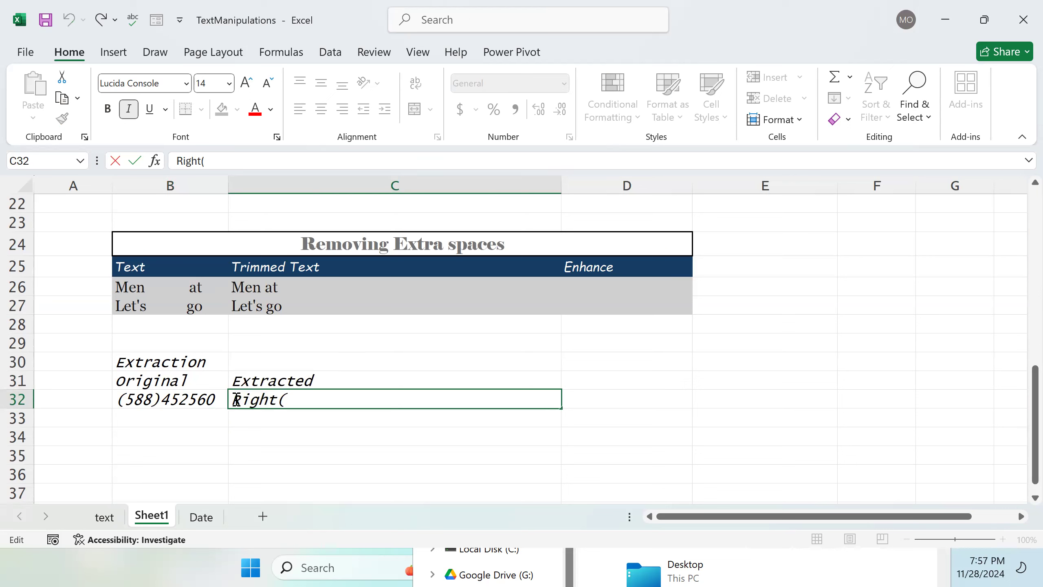
pyautogui.write('=')
pyautogui.click(305, 401)
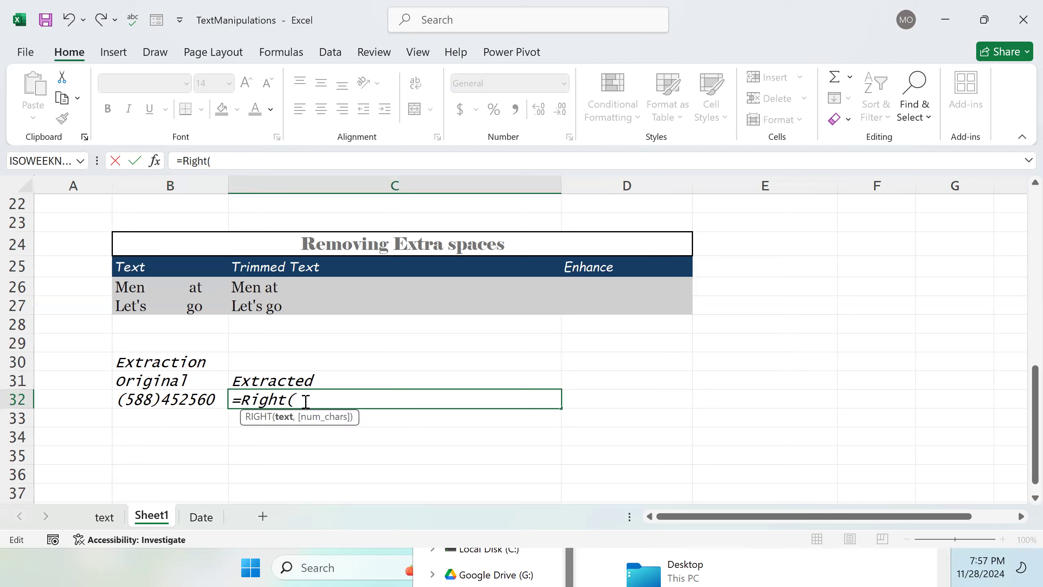
pyautogui.click(179, 404)
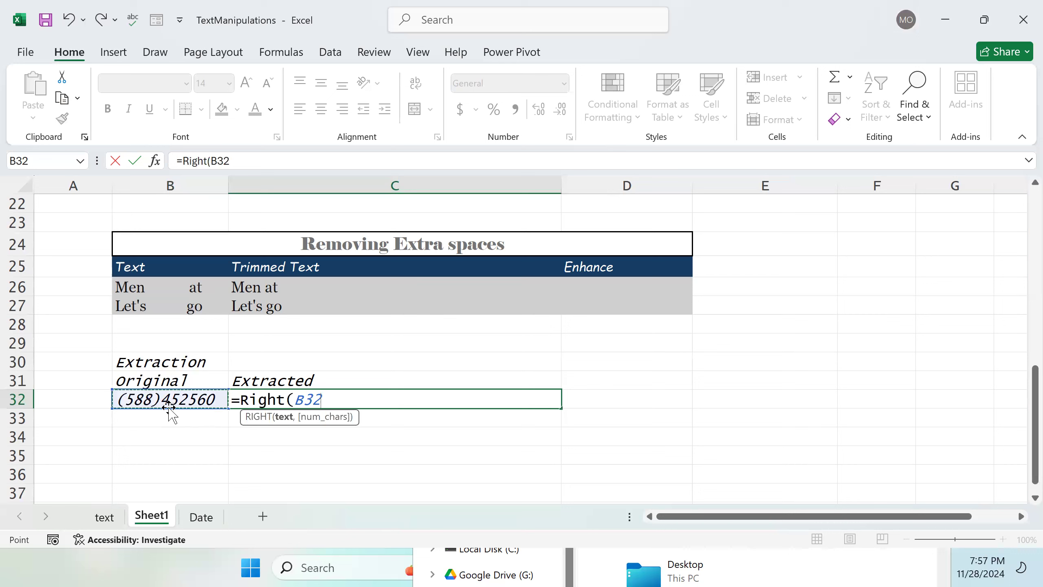
pyautogui.click(341, 402)
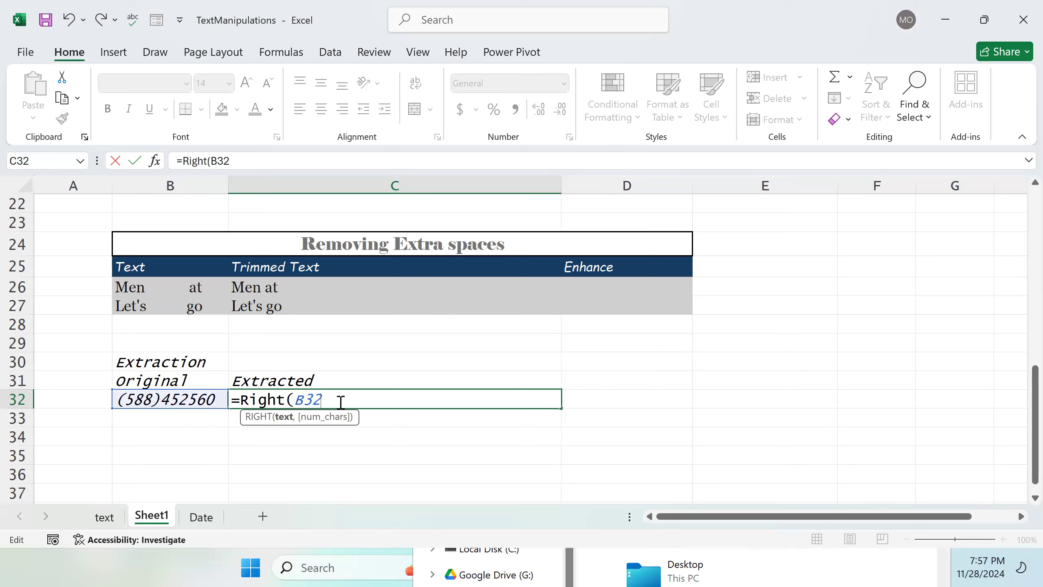
pyautogui.write(',6)')
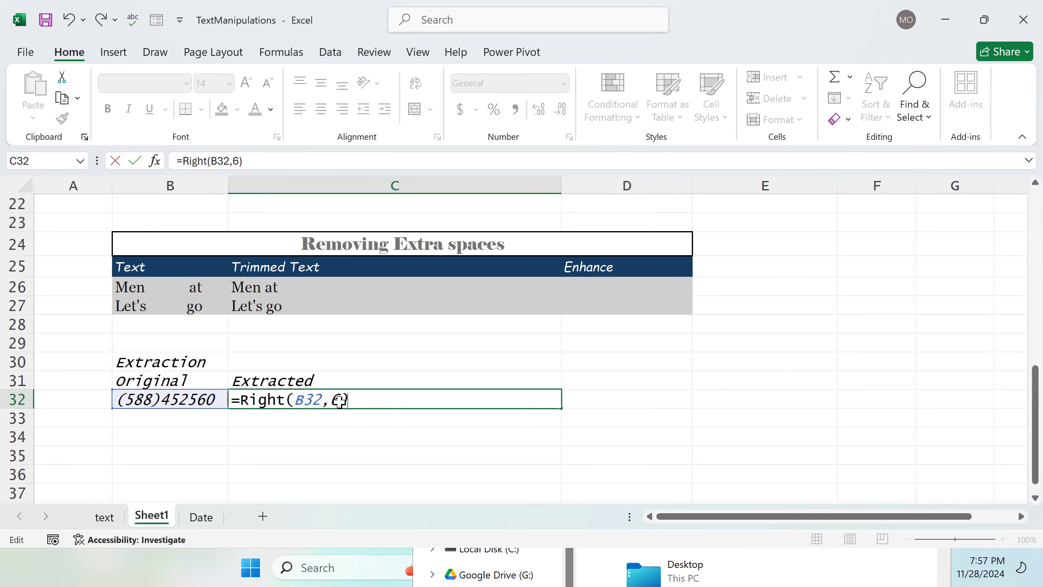
pyautogui.press('Return')
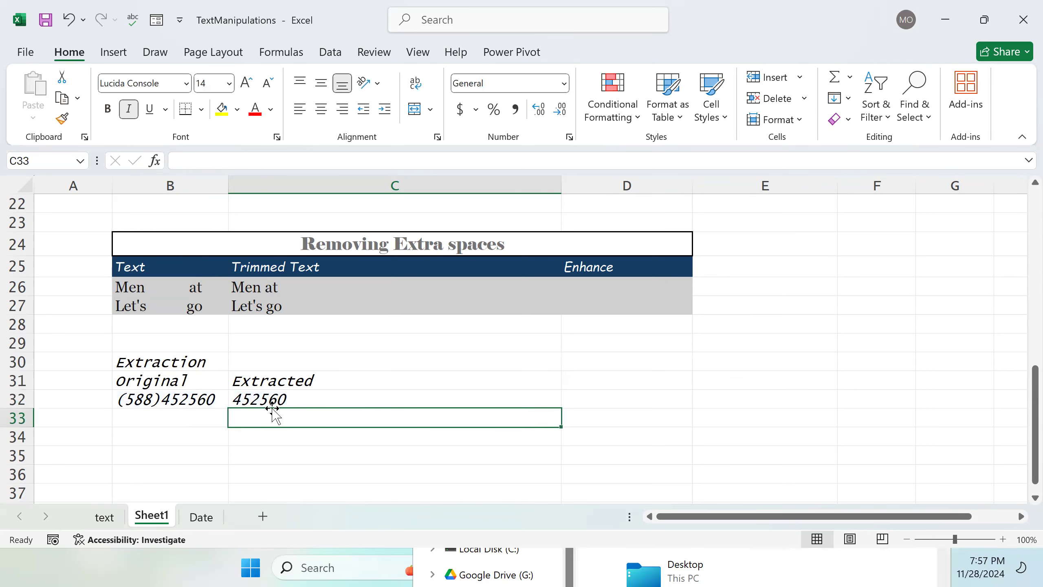
# Step: Enter a second sample phone number with a (234) prefix in B33
pyautogui.click(299, 398)
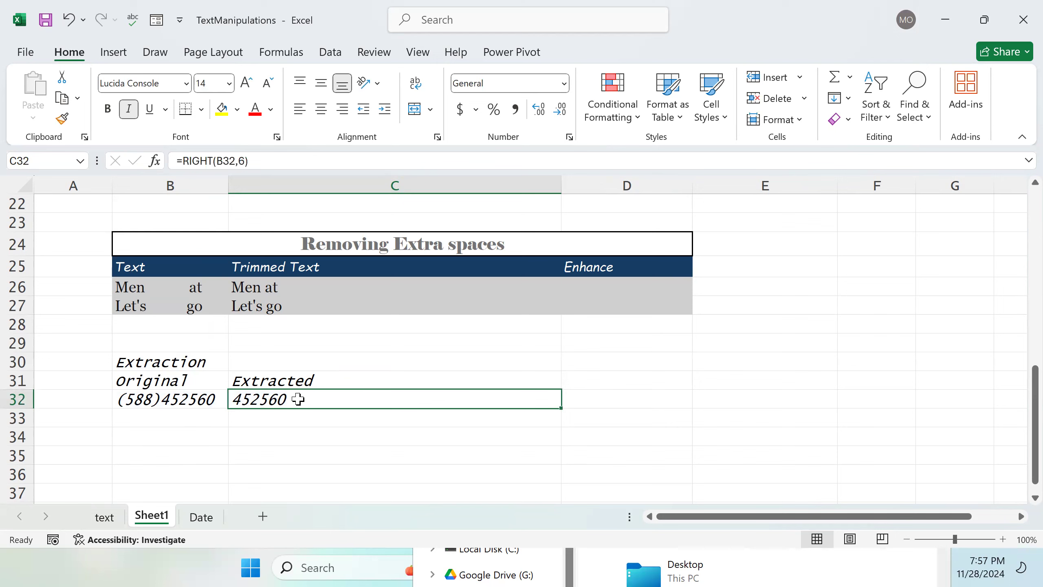
pyautogui.doubleClick(191, 416)
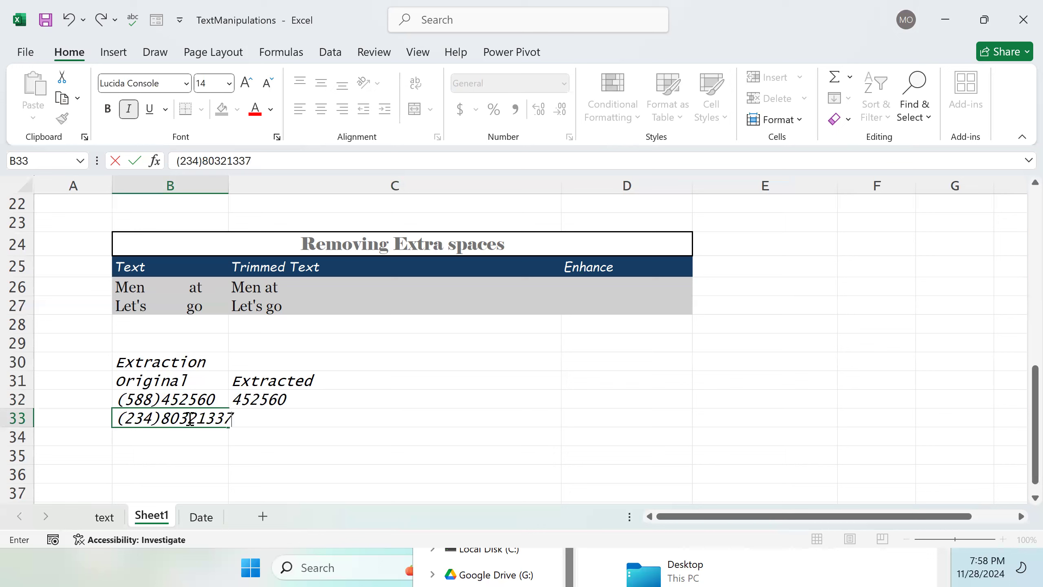
pyautogui.press('Return')
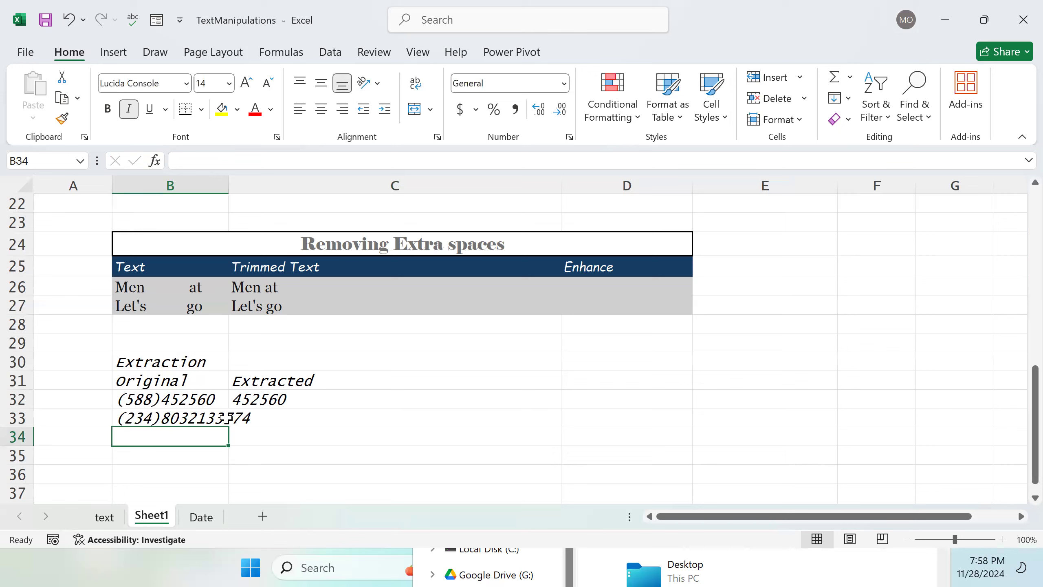
# Step: Shorten the phone number in B33 by deleting its last two digits
pyautogui.doubleClick(196, 418)
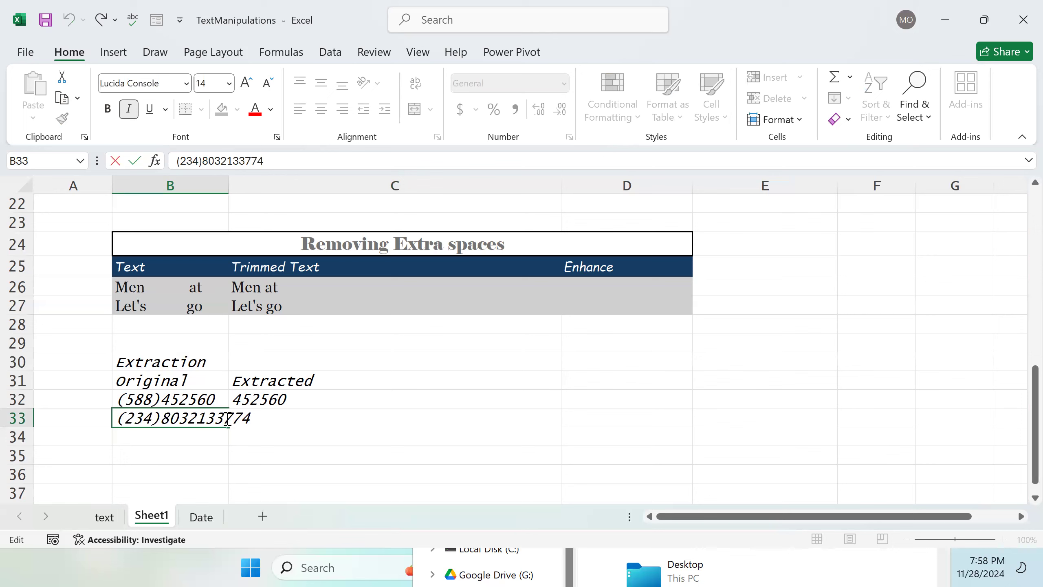
pyautogui.click(254, 419)
pyautogui.press('BackSpace')
pyautogui.press('BackSpace')
pyautogui.press('Return')
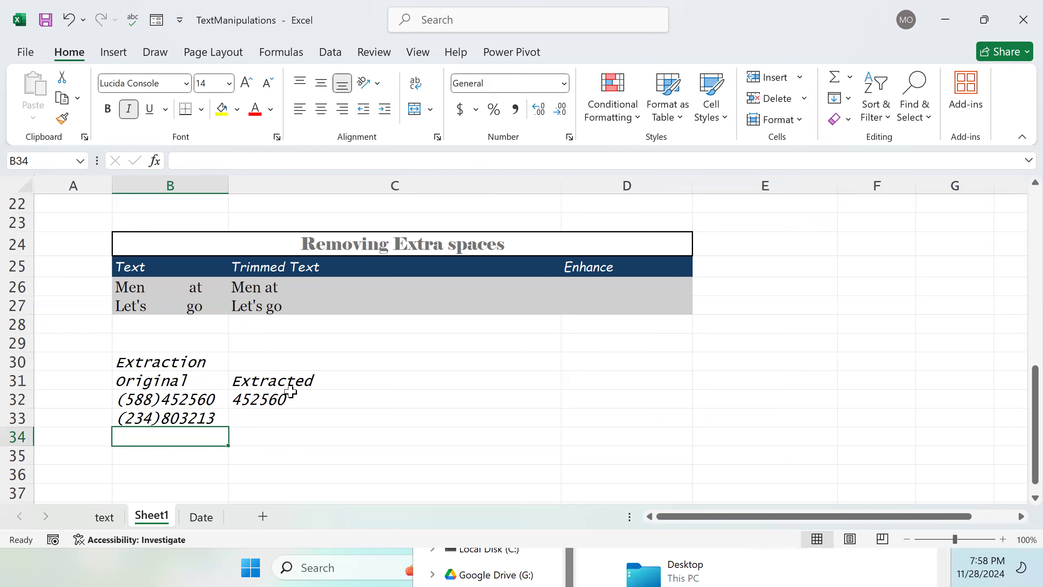
# Step: Try to edit the RIGHT formula in C32, declining the suggested typo correction
pyautogui.doubleClick(290, 401)
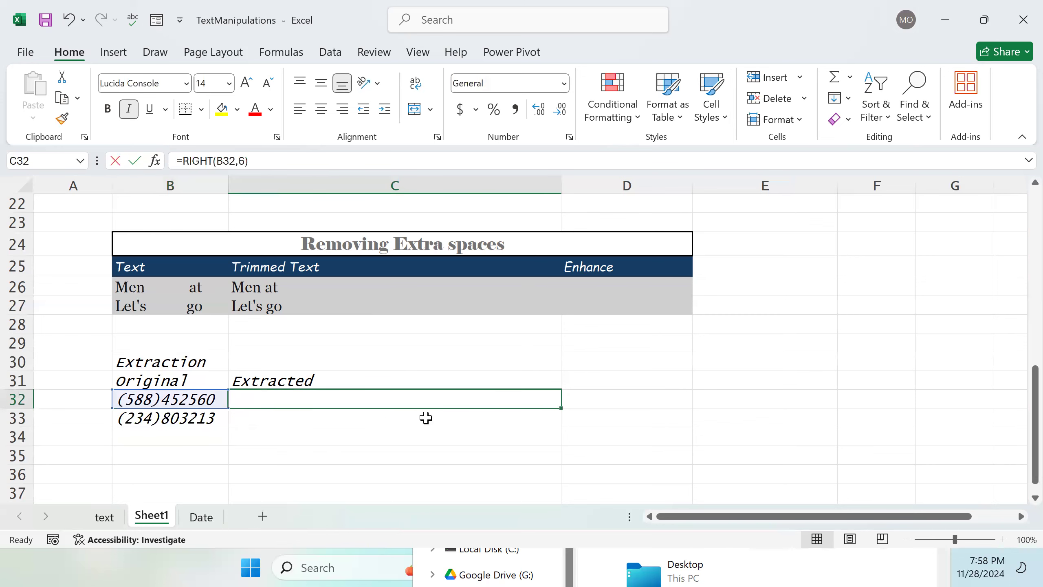
pyautogui.click(407, 427)
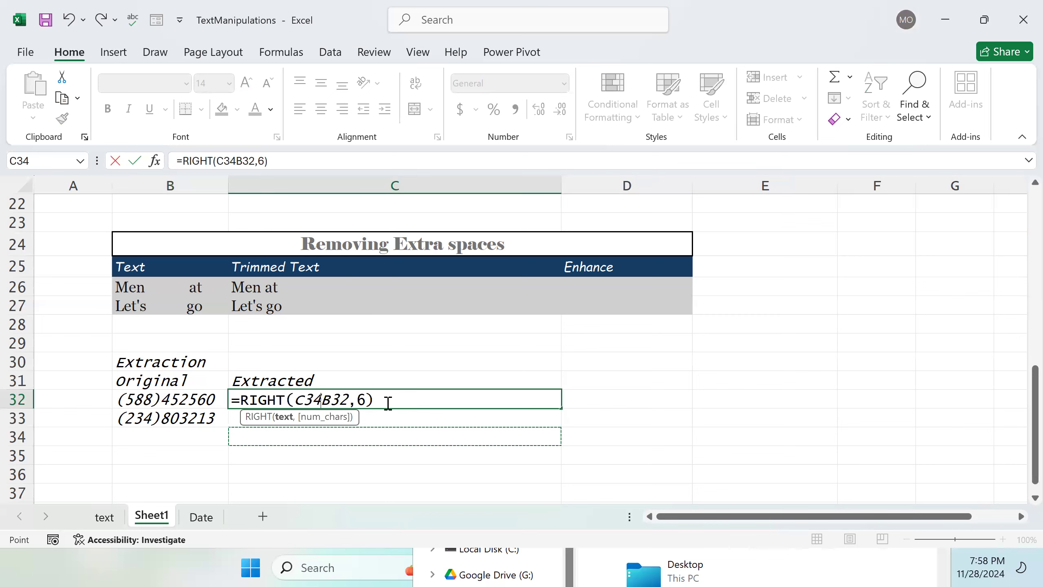
pyautogui.press('Return')
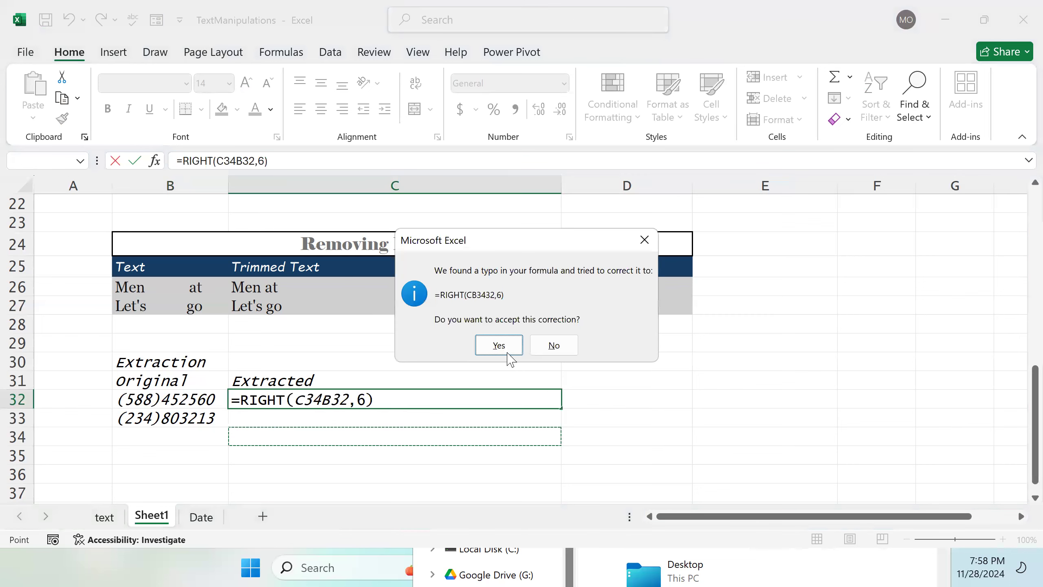
pyautogui.click(535, 346)
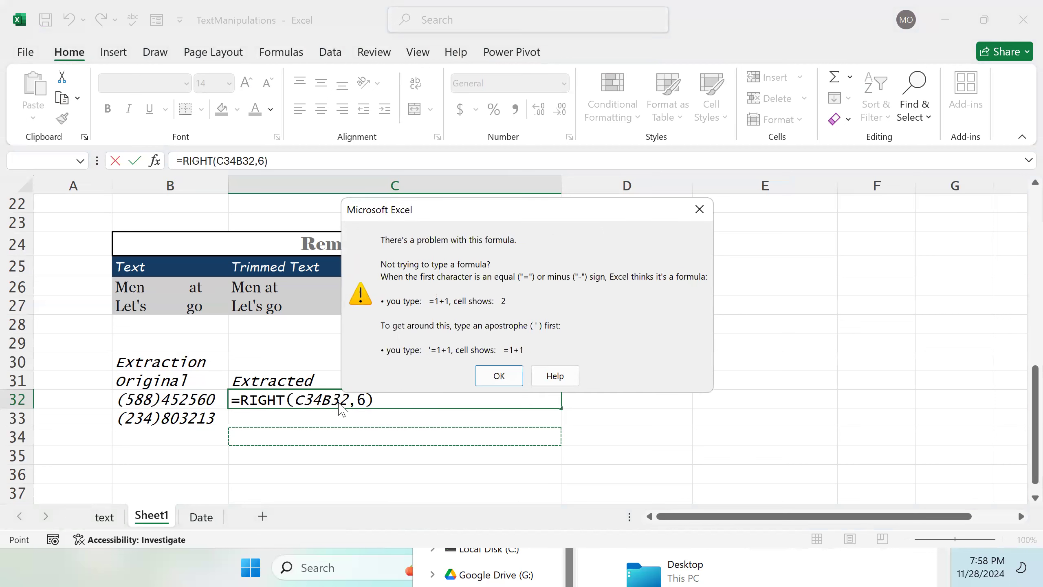
pyautogui.click(496, 377)
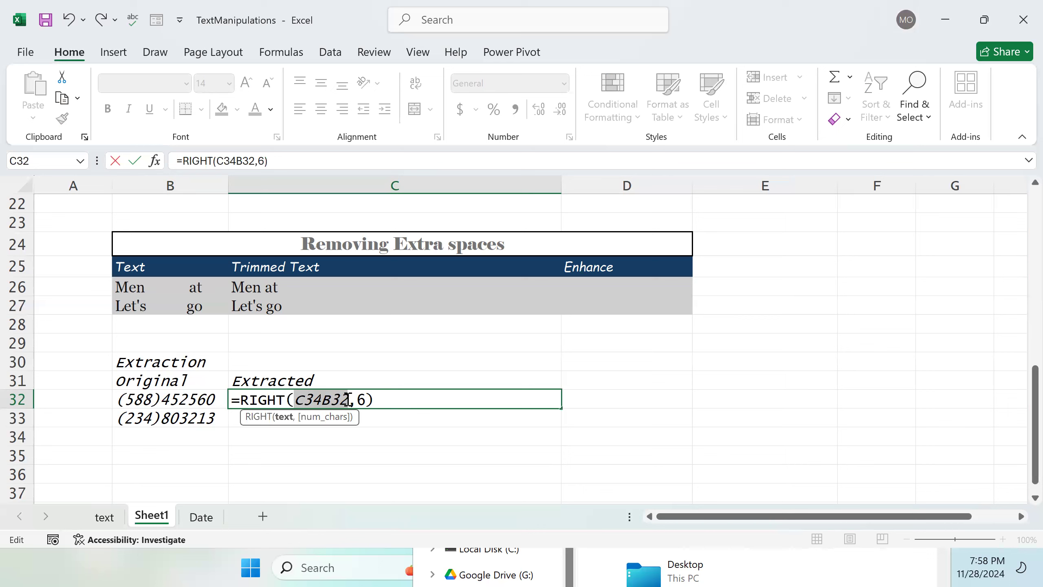
# Step: Re-enter the formula =RIGHT(B32,6) in C32 to extract the last six characters of the phone number
pyautogui.press('BackSpace')
pyautogui.press('BackSpace')
pyautogui.press('BackSpace')
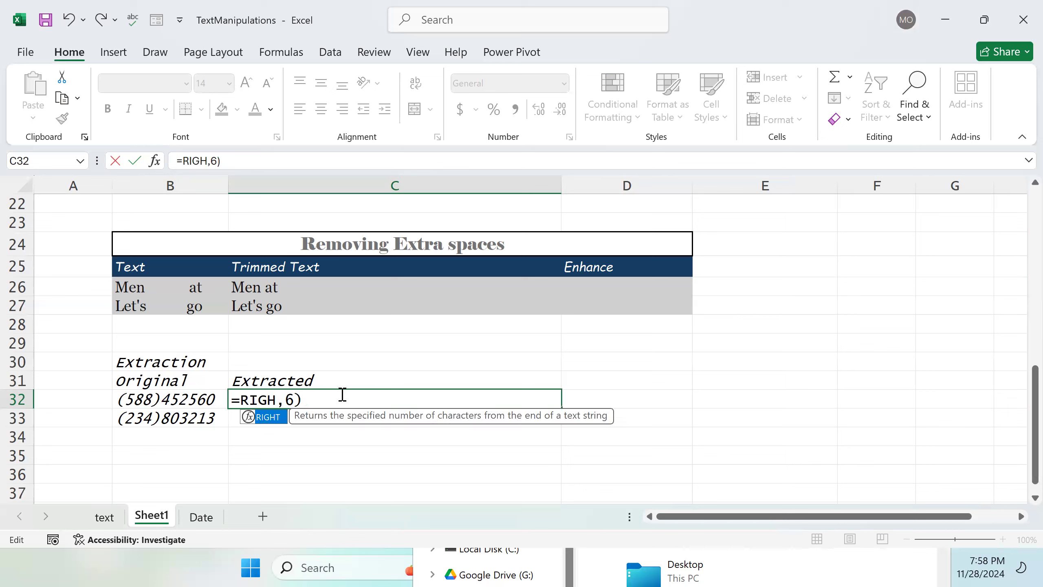
pyautogui.write('T')
pyautogui.press('BackSpace')
pyautogui.press('Return')
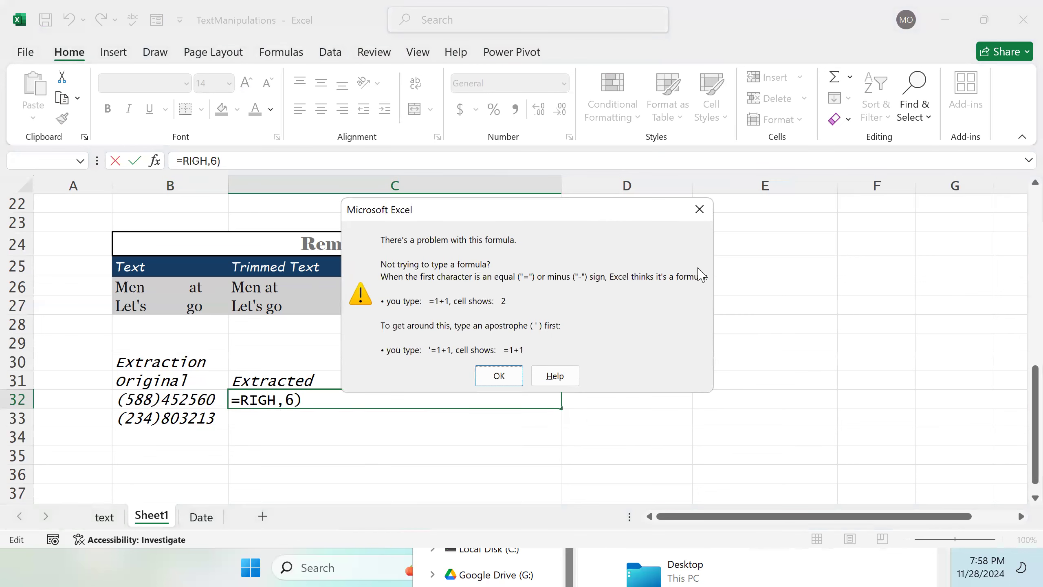
pyautogui.click(698, 209)
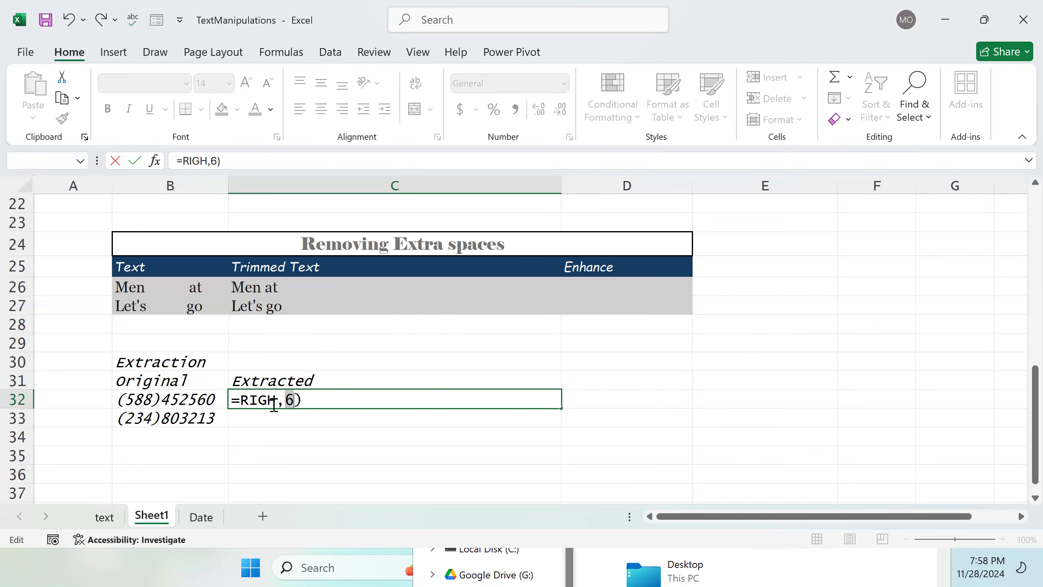
pyautogui.click(277, 401)
pyautogui.write('T')
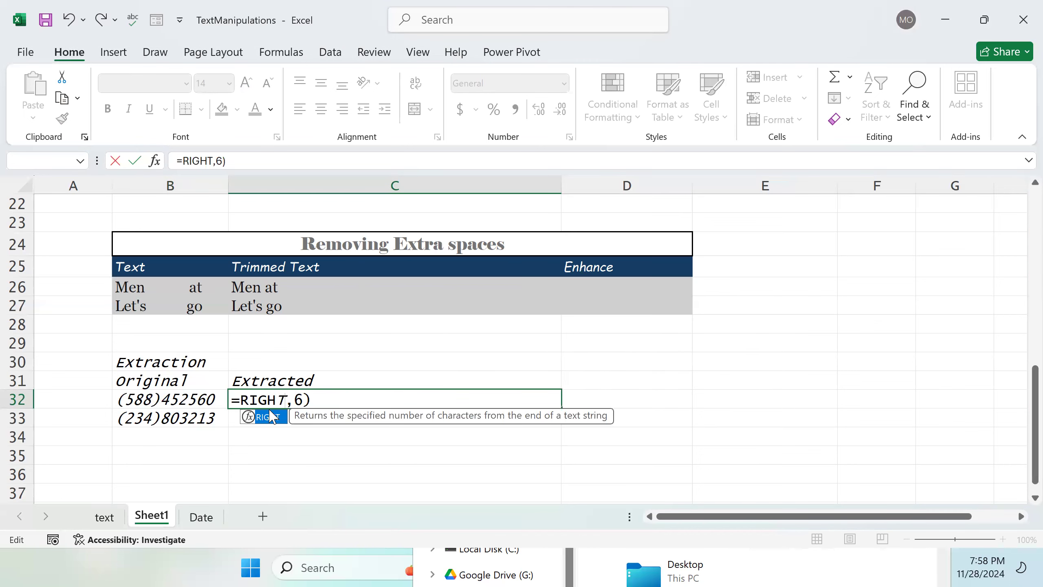
pyautogui.doubleClick(272, 416)
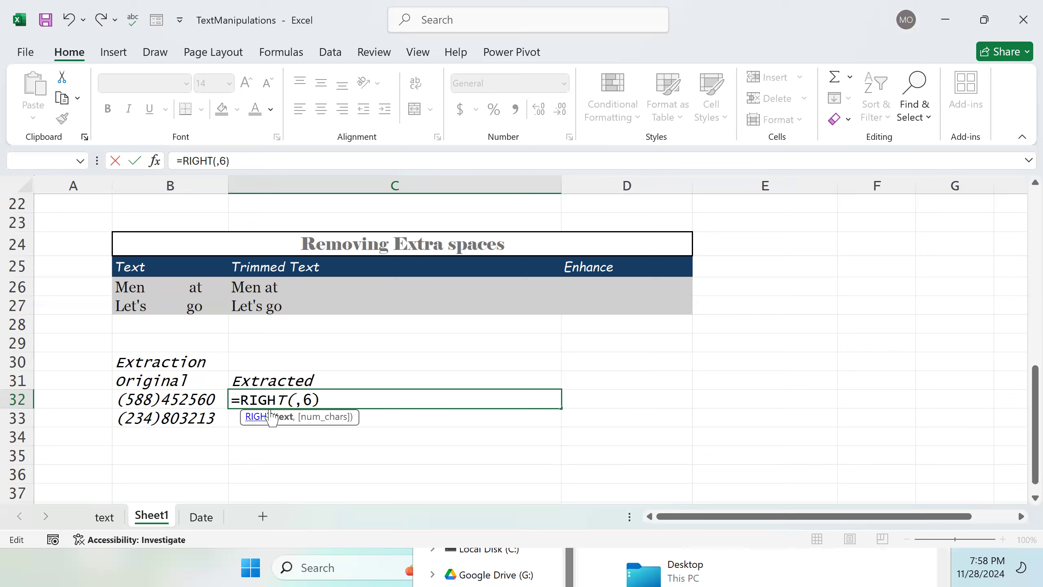
pyautogui.click(156, 405)
pyautogui.press('Return')
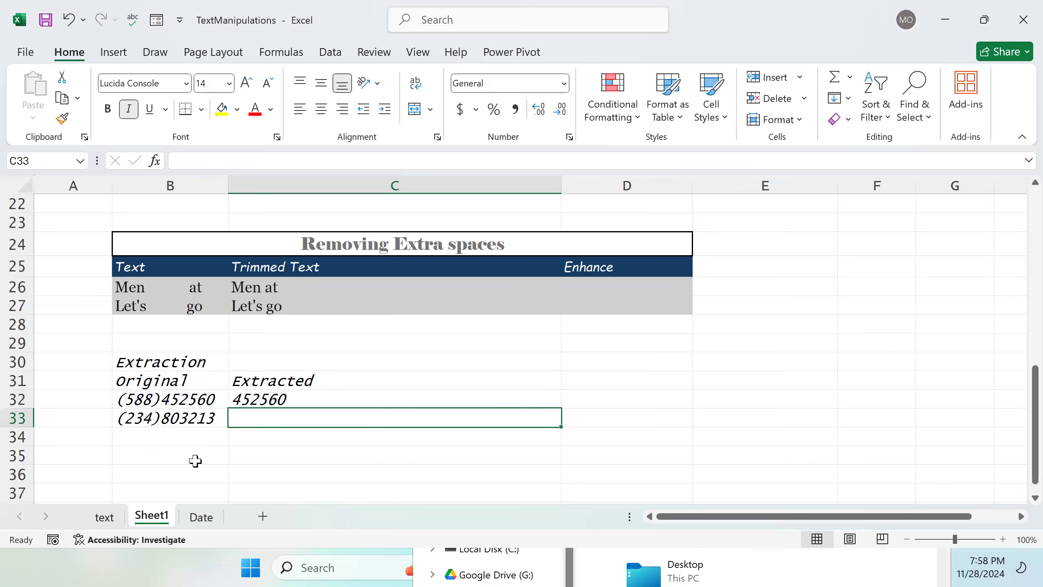
# Step: Fill the RIGHT formula from C32 down to C33
pyautogui.click(324, 403)
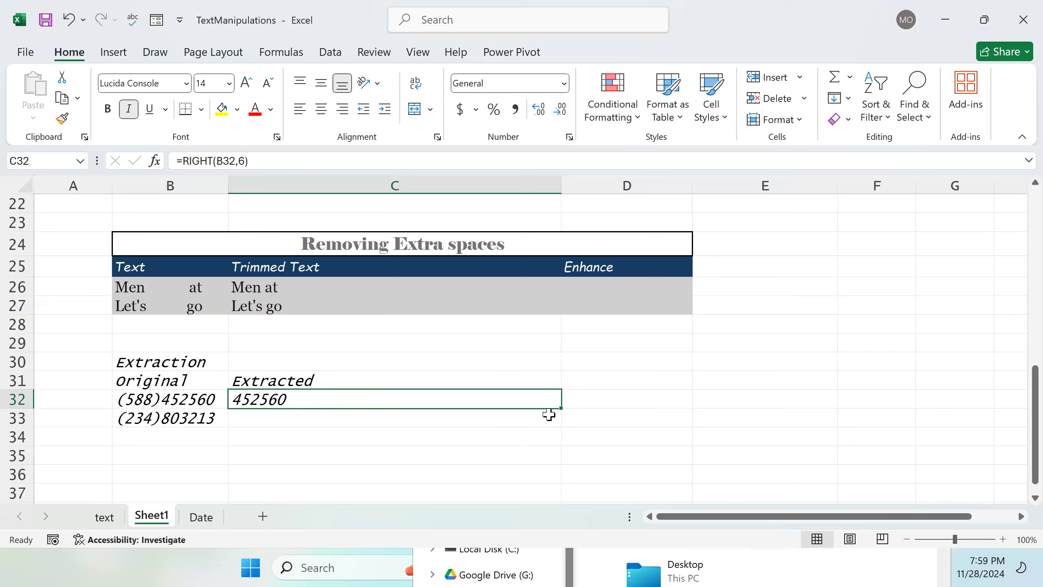
pyautogui.moveTo(561, 407); pyautogui.dragTo(560, 424)
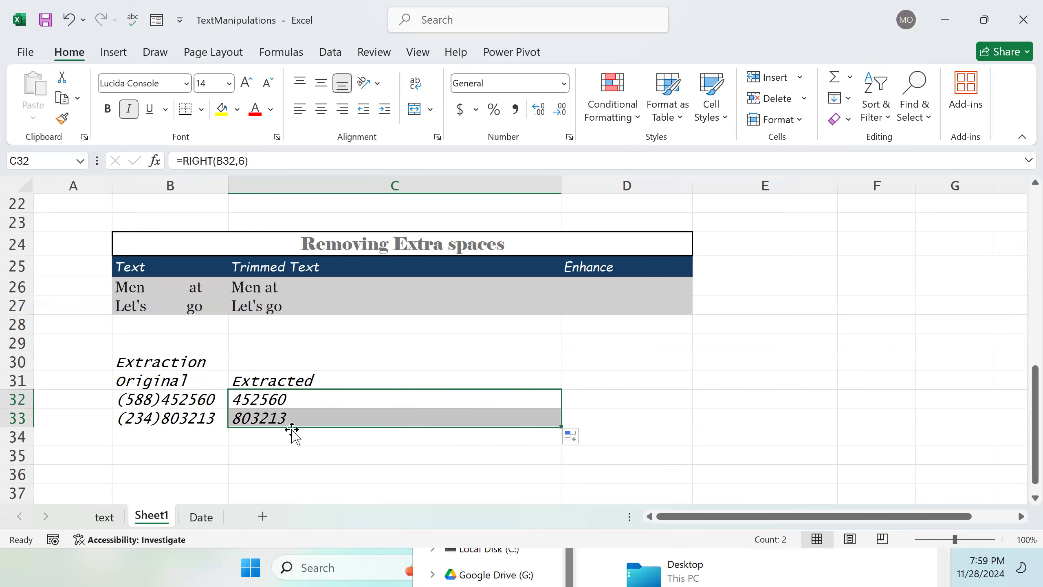
pyautogui.click(621, 379)
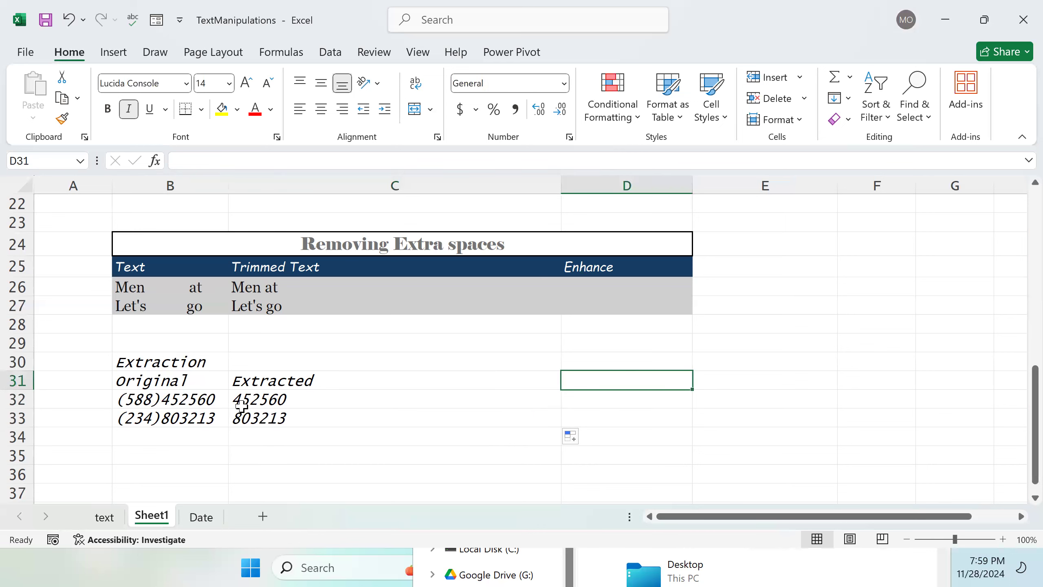
pyautogui.doubleClick(269, 400)
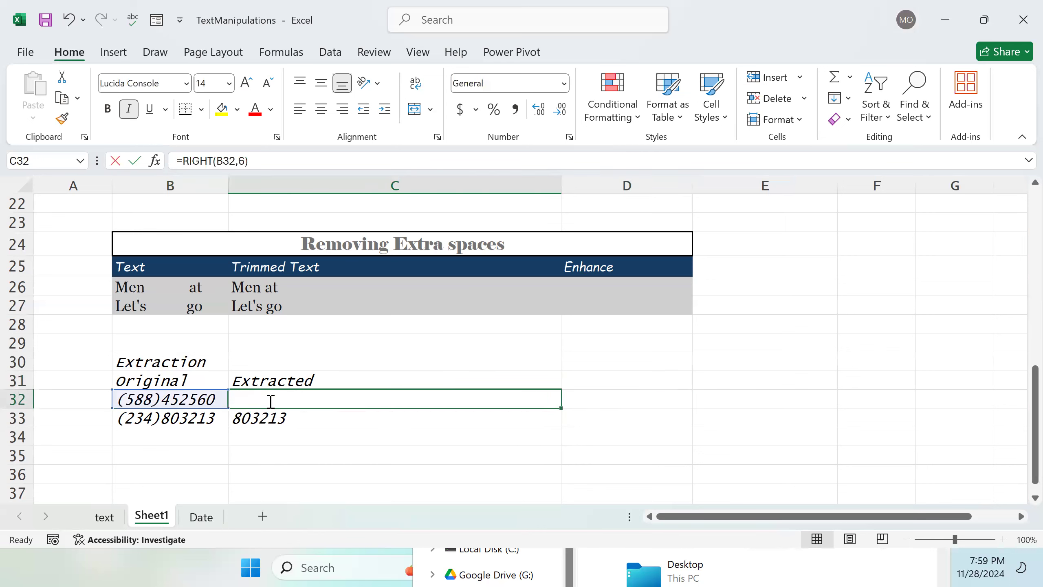
pyautogui.click(446, 449)
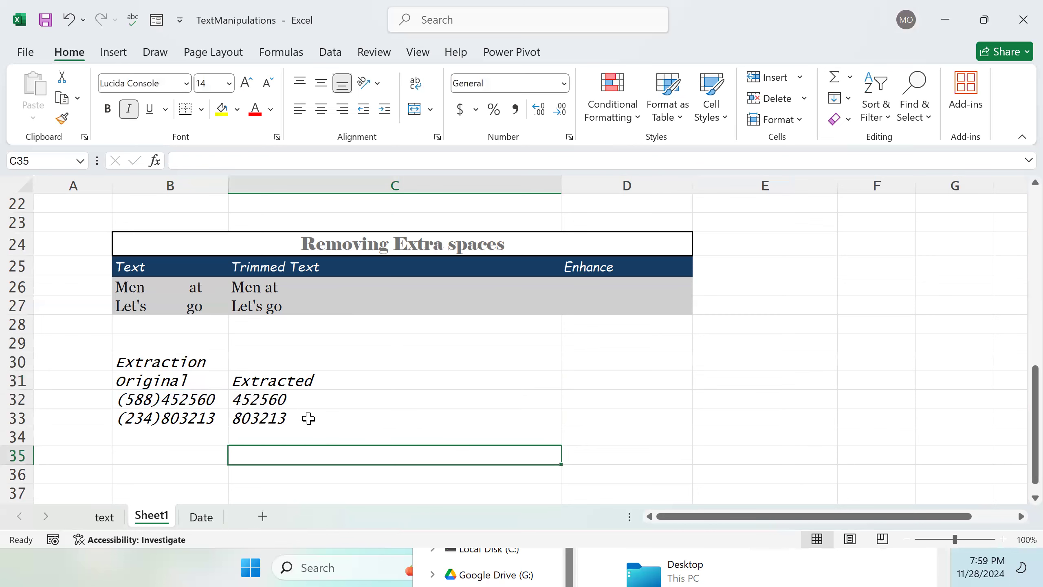
# Step: Merge and center the Extraction title across B30:C30
pyautogui.click(123, 361)
pyautogui.moveTo(241, 358); pyautogui.dragTo(261, 356)
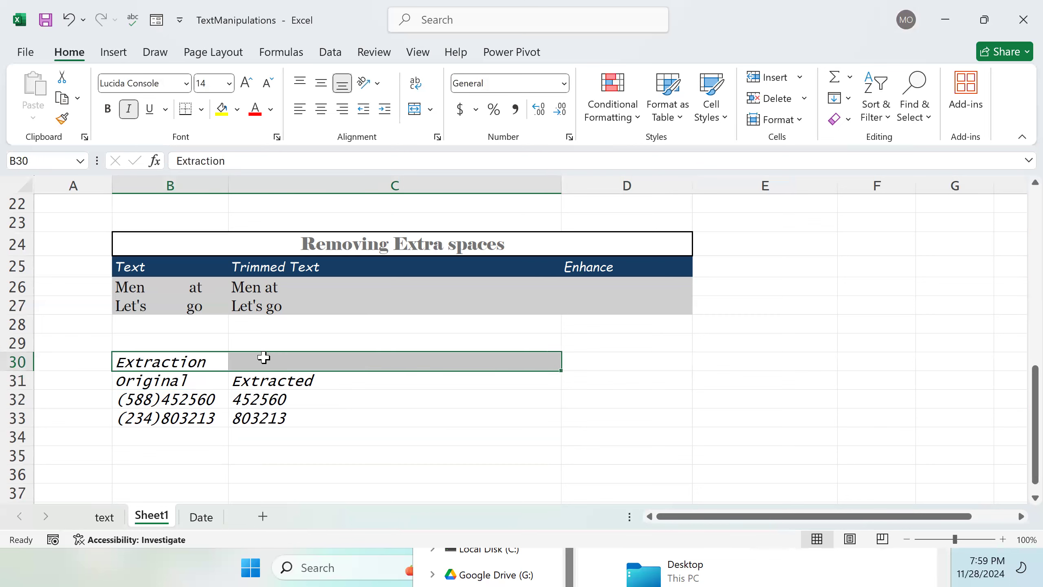
pyautogui.click(414, 109)
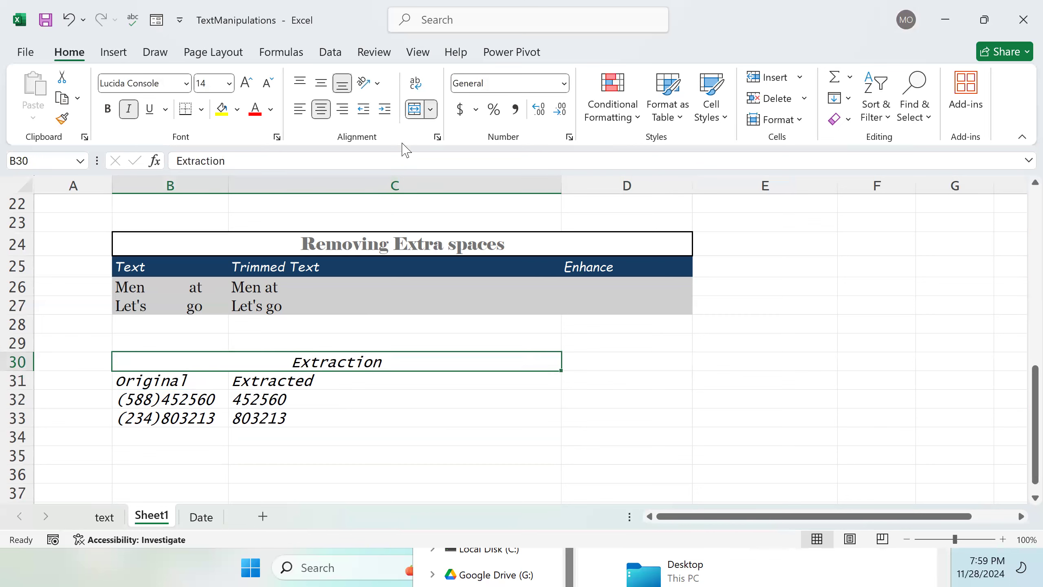
# Step: Apply the custom heading cell style to the merged Extraction title in B30
pyautogui.click(222, 402)
pyautogui.doubleClick(222, 401)
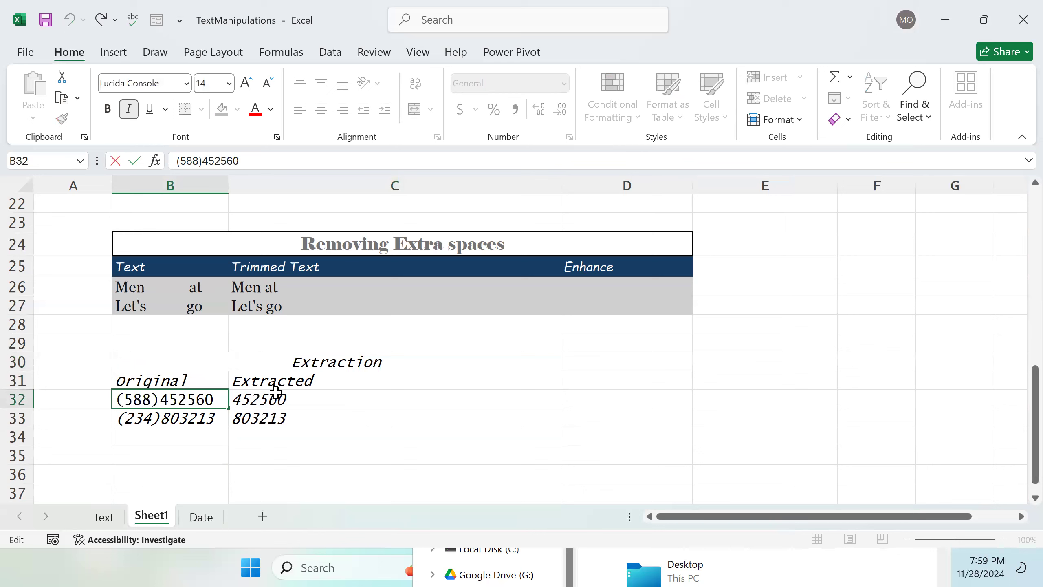
pyautogui.click(303, 361)
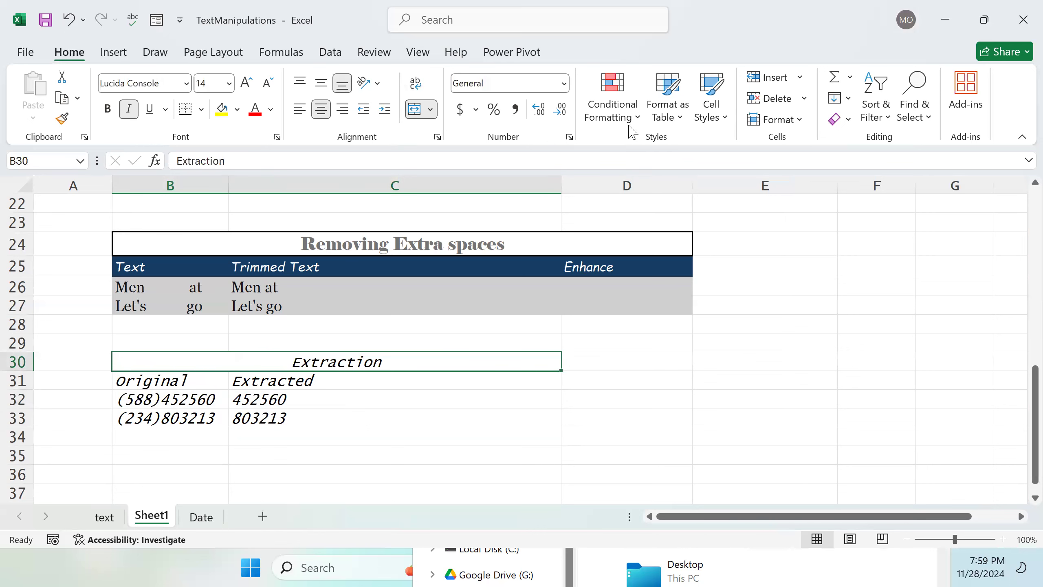
pyautogui.click(848, 119)
pyautogui.click(848, 119)
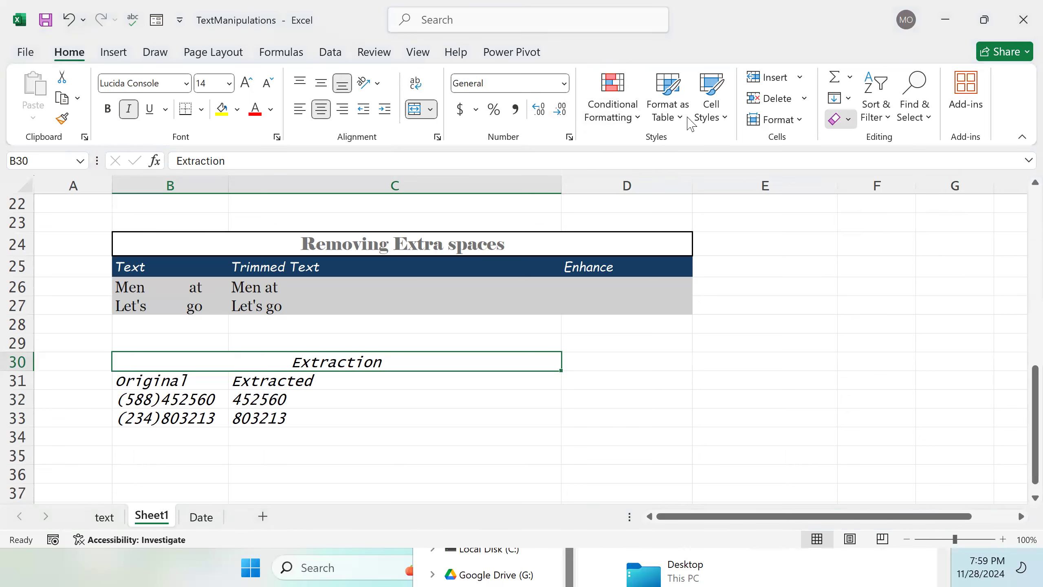
pyautogui.click(723, 117)
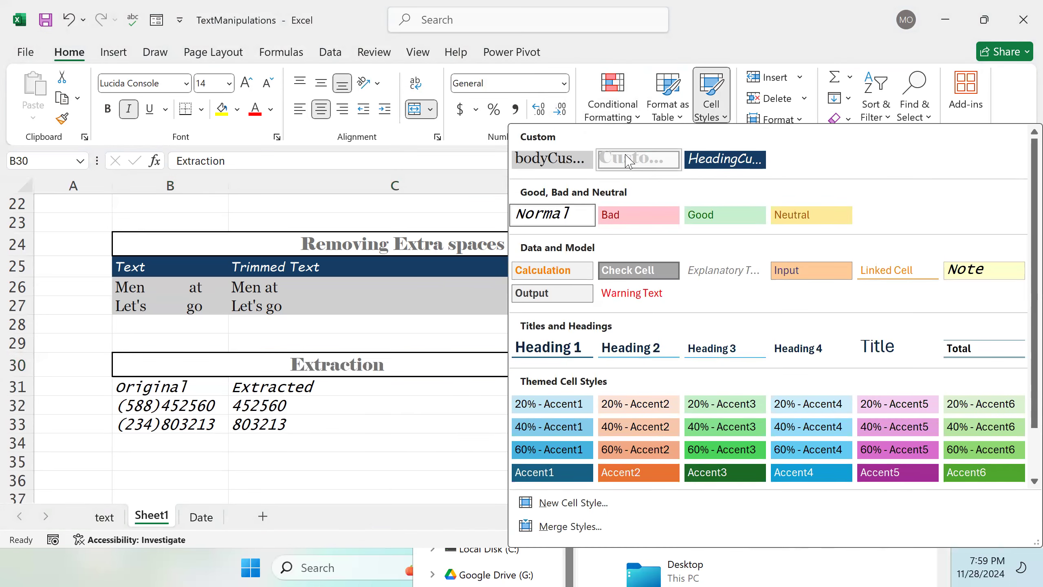
pyautogui.click(638, 160)
pyautogui.moveTo(135, 390); pyautogui.dragTo(250, 386)
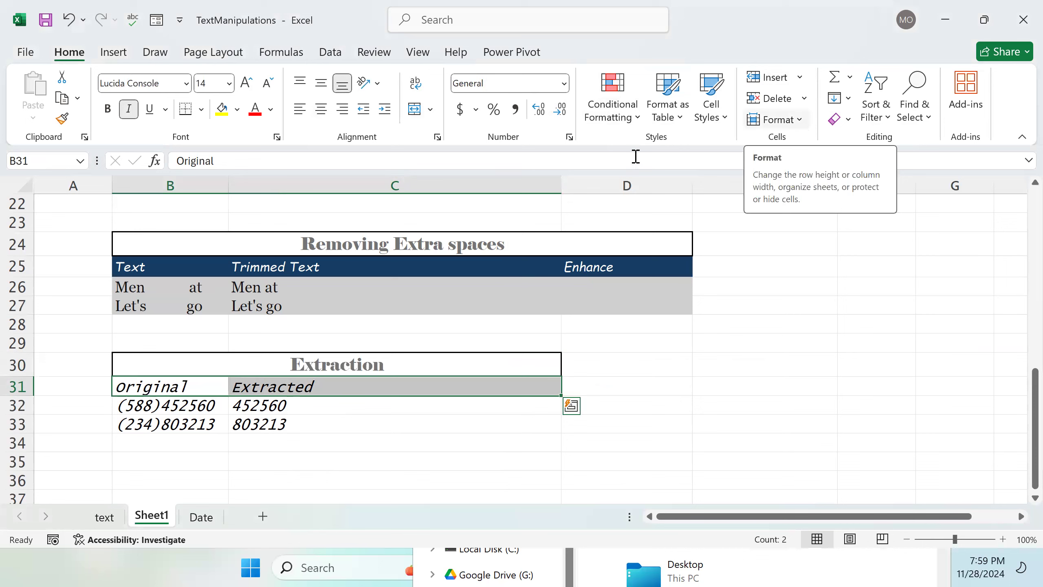
pyautogui.click(307, 439)
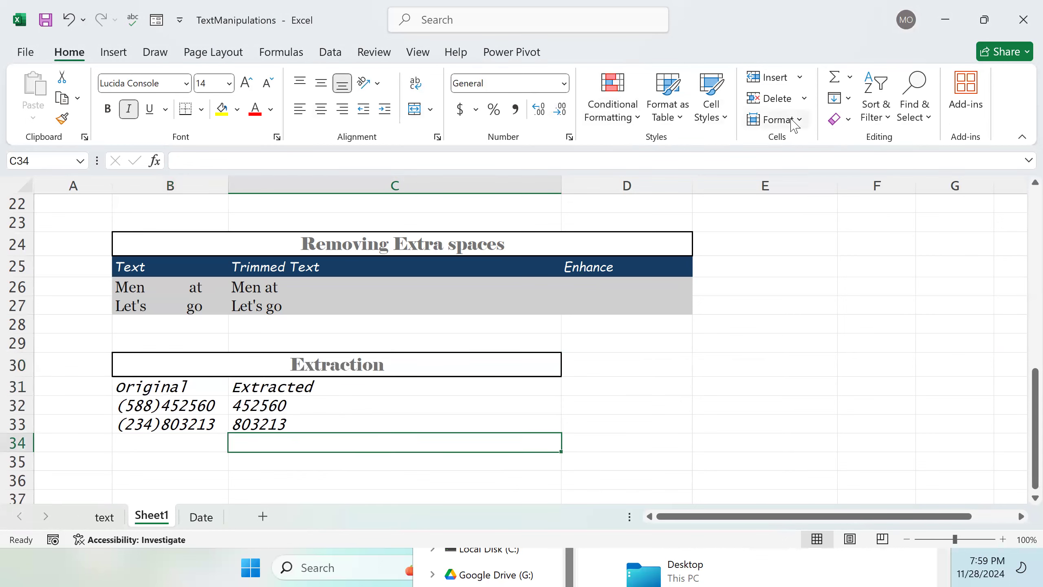
# Step: Append 3774 to the end of the phone number in B33
pyautogui.click(283, 409)
pyautogui.doubleClick(220, 424)
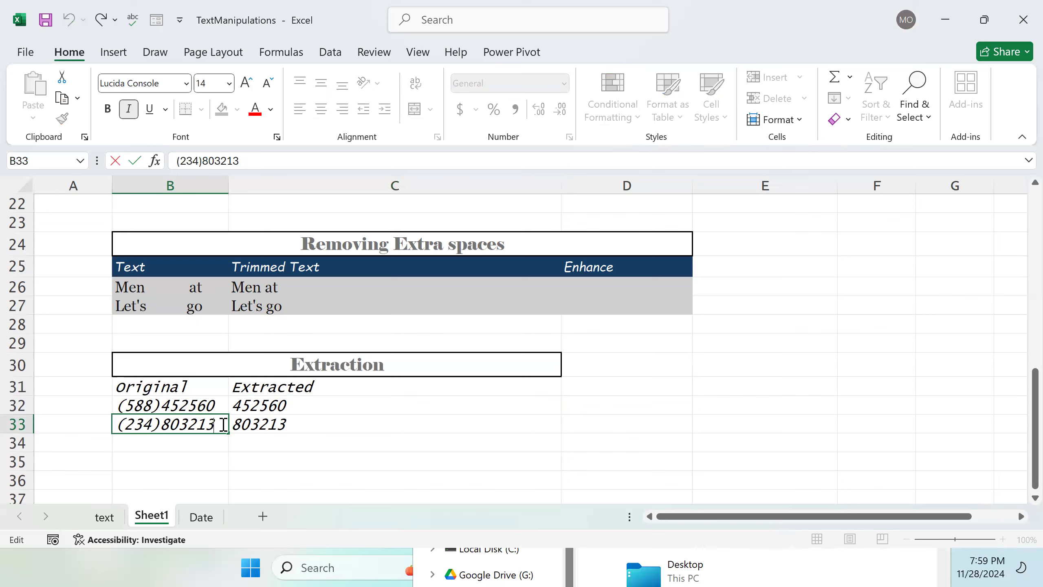
pyautogui.write('37')
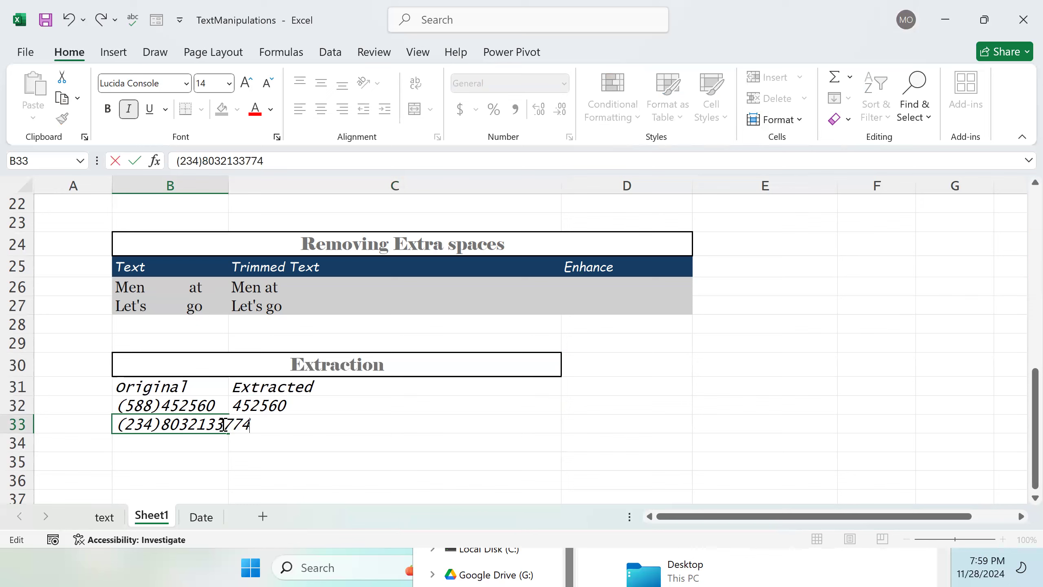
pyautogui.write('74')
pyautogui.press('Return')
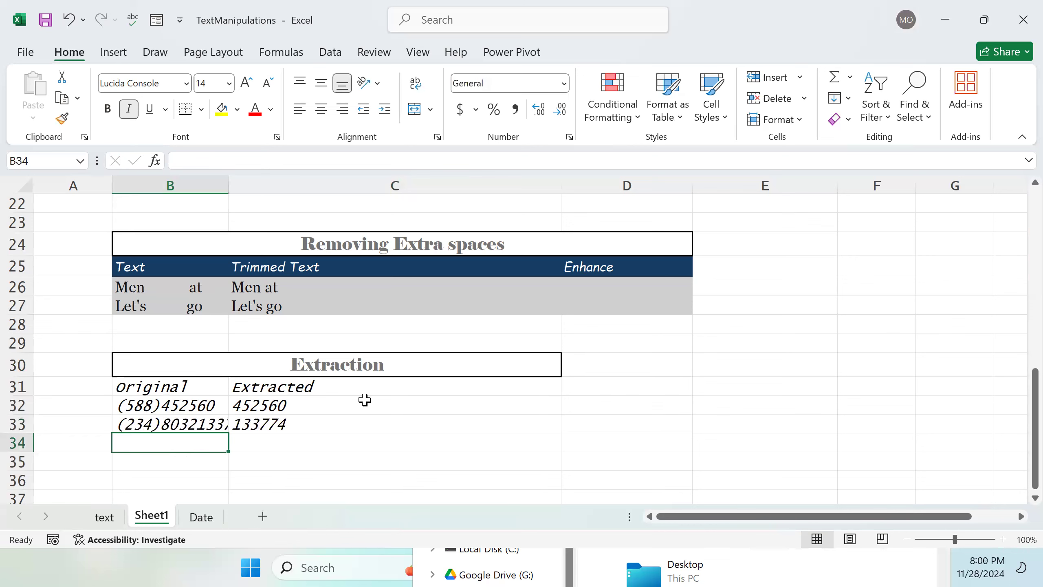
# Step: Autofit column B to the width of the longer phone number
pyautogui.click(214, 424)
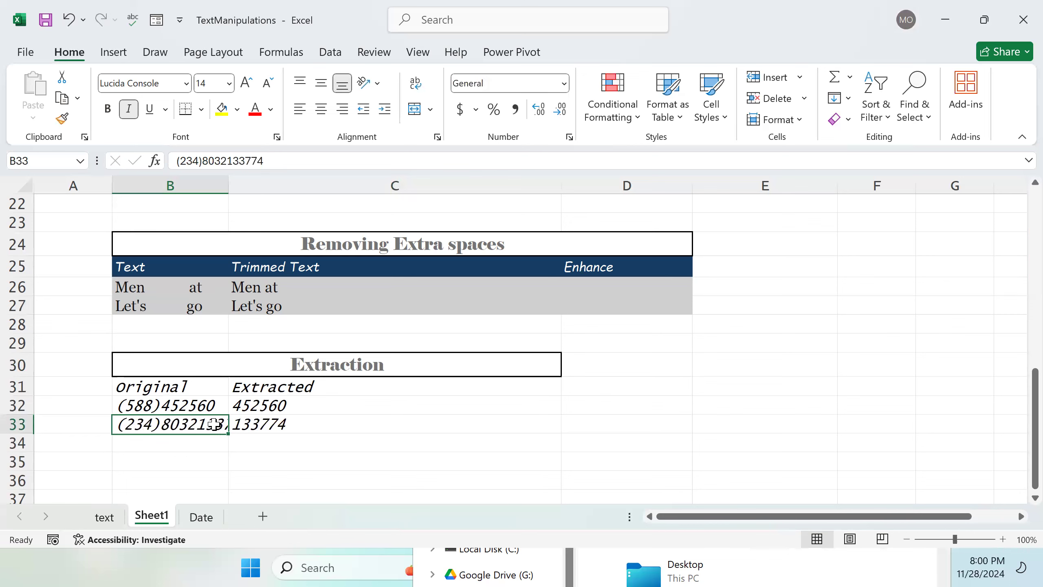
pyautogui.doubleClick(228, 180)
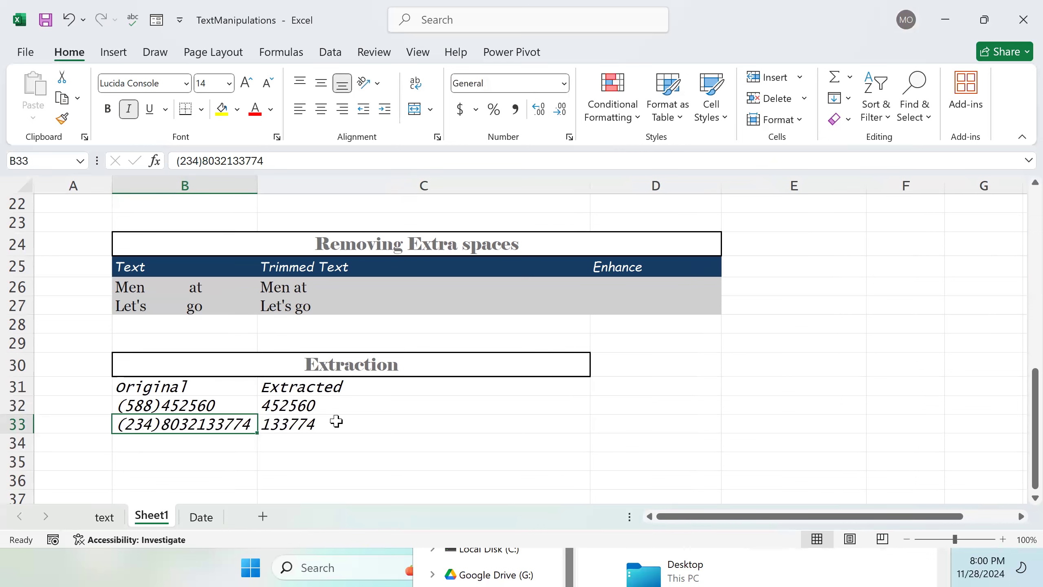
pyautogui.doubleClick(340, 405)
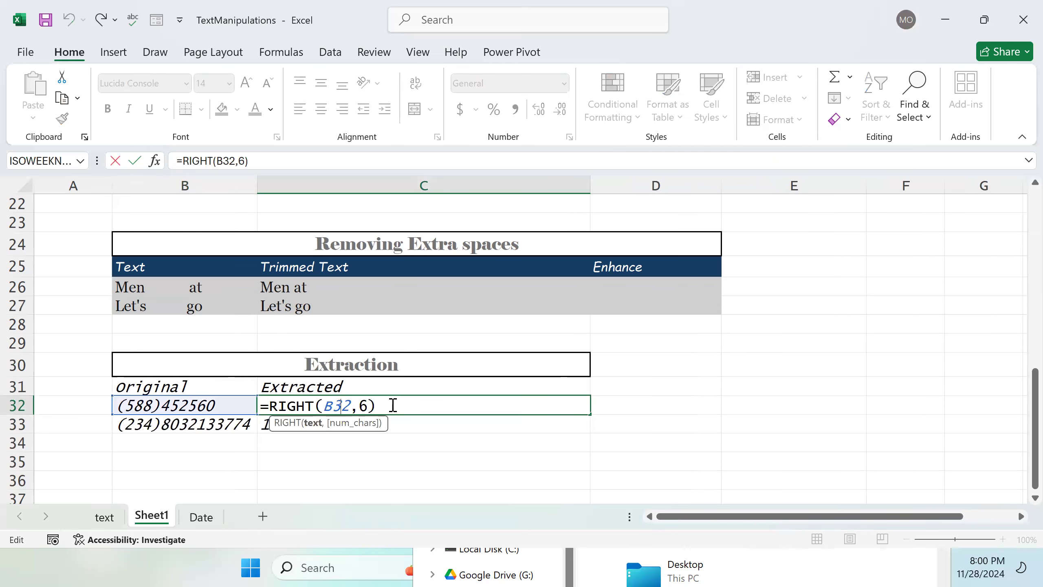
pyautogui.click(468, 443)
pyautogui.doubleClick(466, 442)
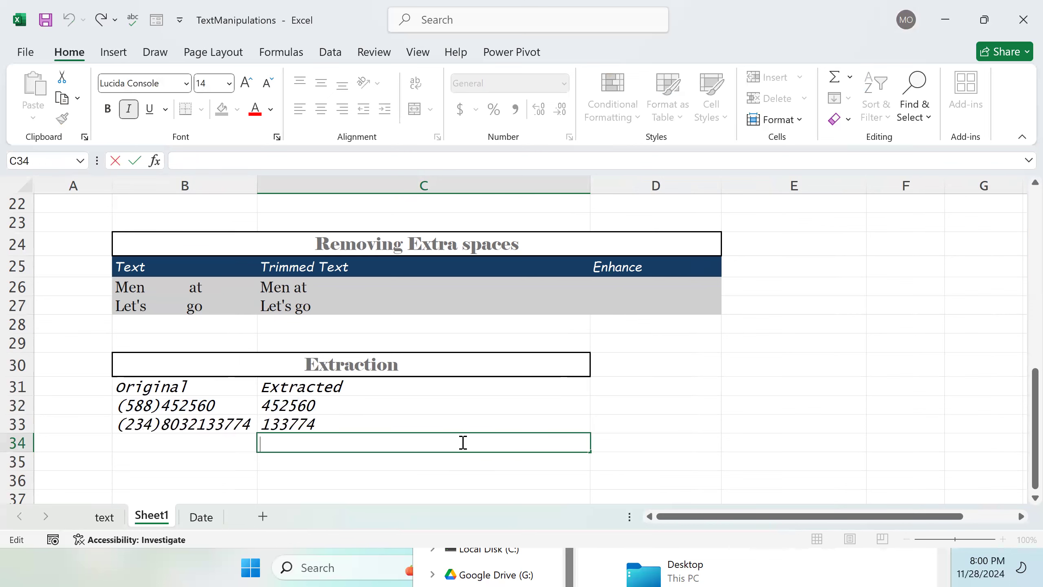
pyautogui.write('=FIN')
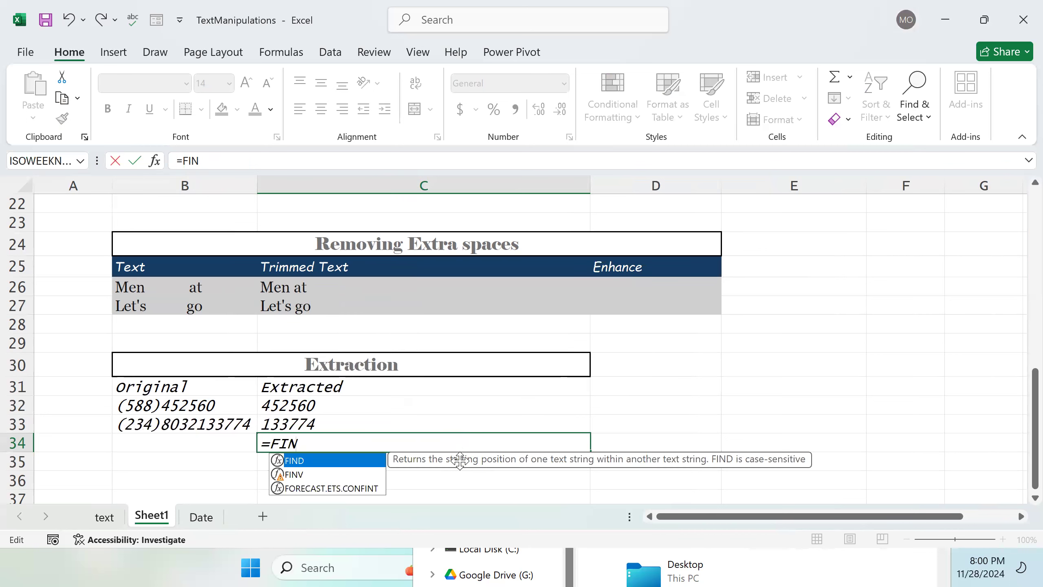
pyautogui.write('d')
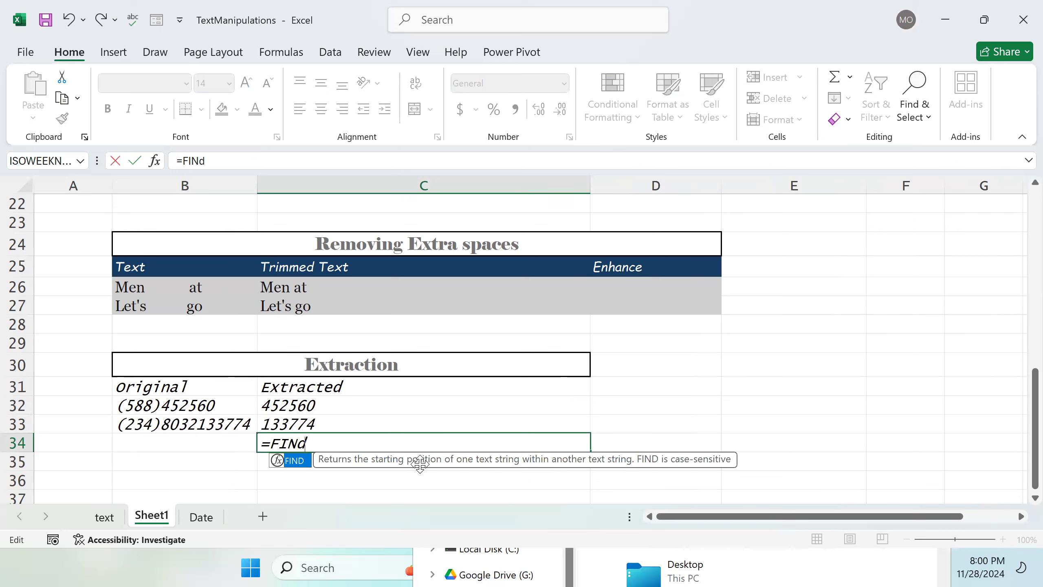
pyautogui.press('BackSpace')
pyautogui.press('BackSpace')
pyautogui.press('BackSpace')
pyautogui.press('BackSpace')
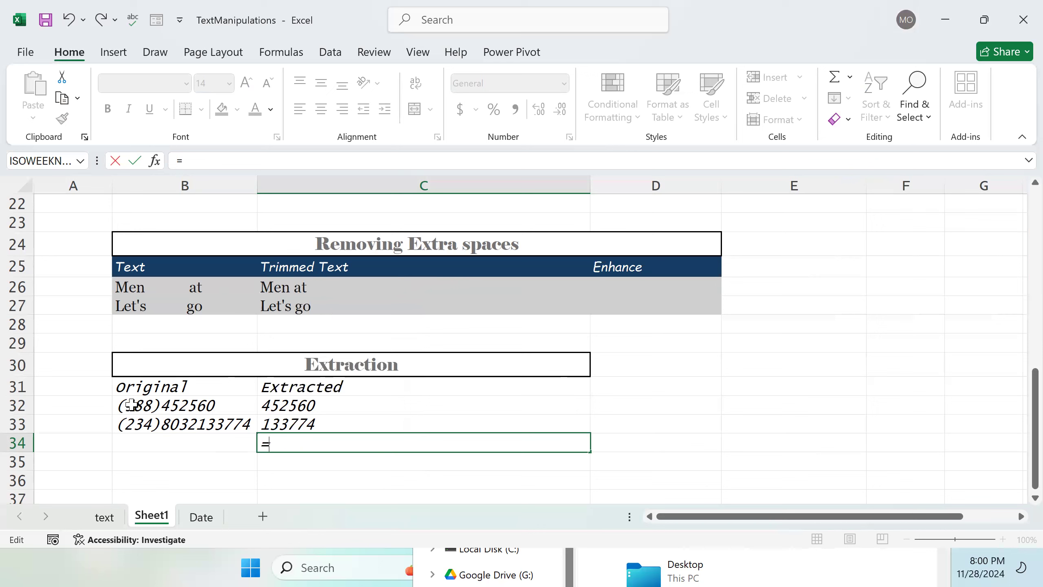
pyautogui.click(364, 406)
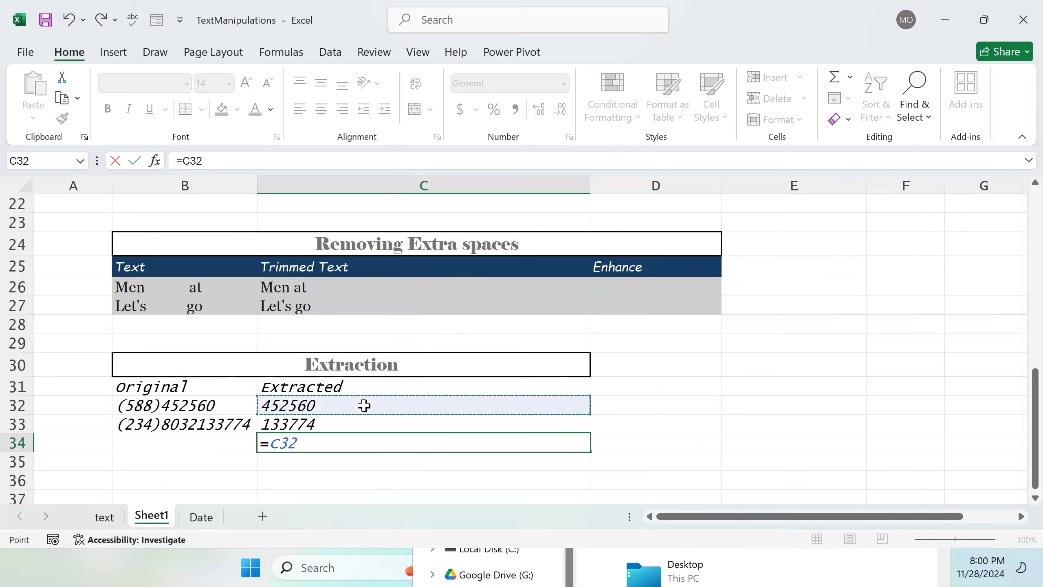
pyautogui.press('BackSpace')
pyautogui.press('BackSpace')
pyautogui.press('BackSpace')
pyautogui.press('BackSpace')
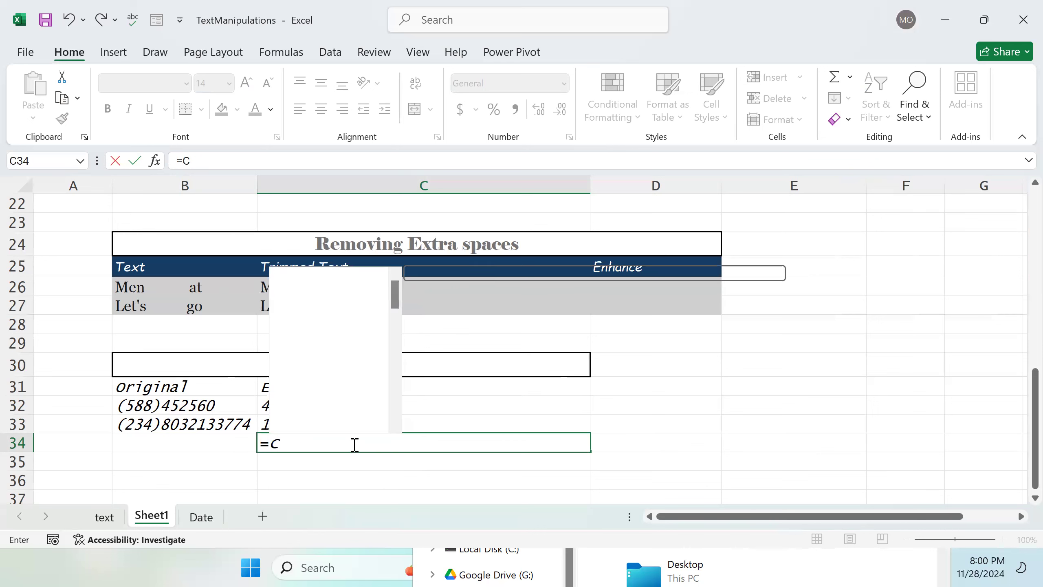
pyautogui.click(326, 402)
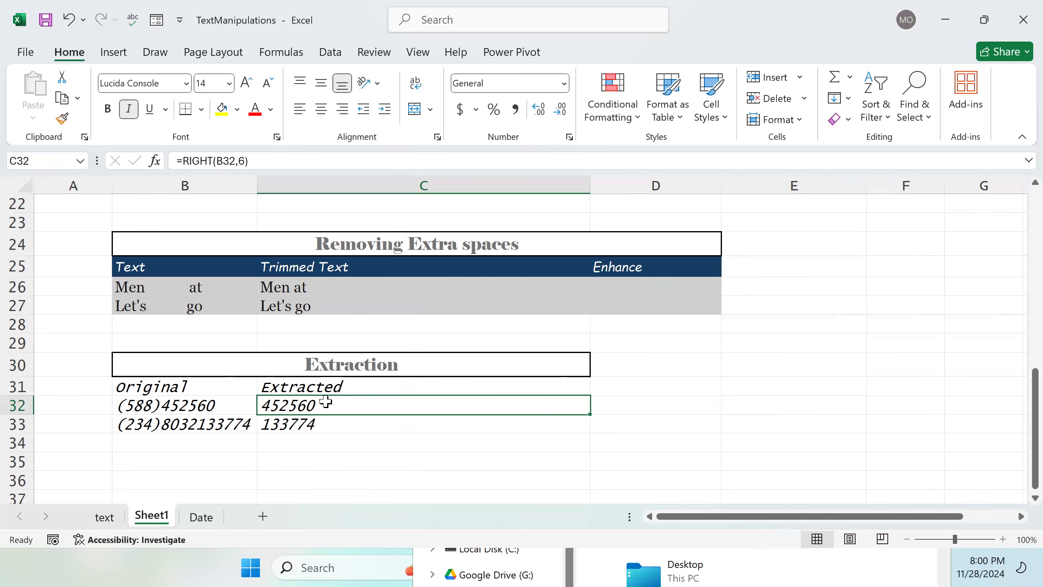
# Step: Delete the RIGHT formula from the extracted cell C32
pyautogui.doubleClick(326, 402)
pyautogui.moveTo(387, 402); pyautogui.dragTo(271, 411)
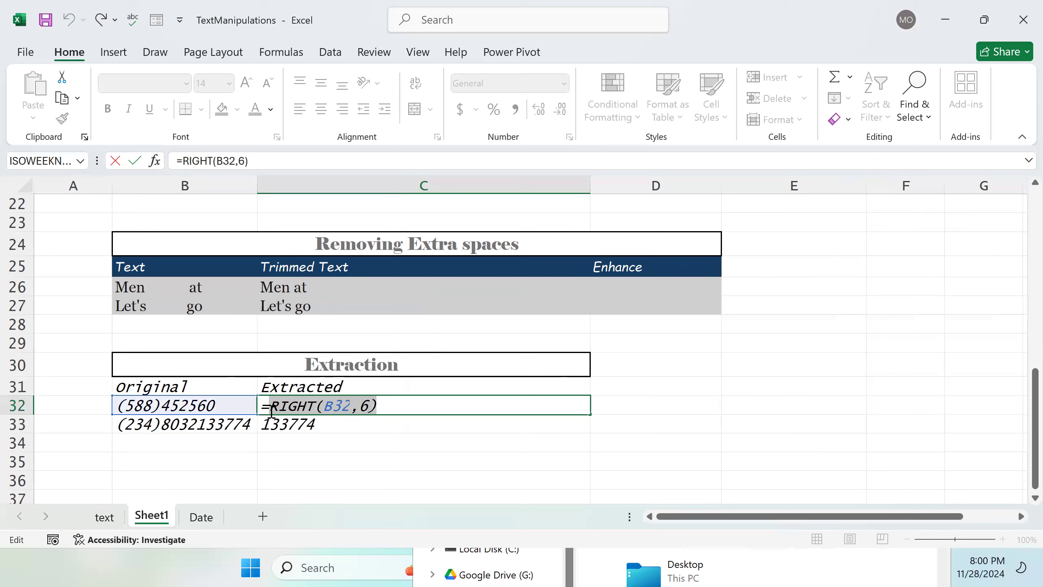
pyautogui.press('BackSpace')
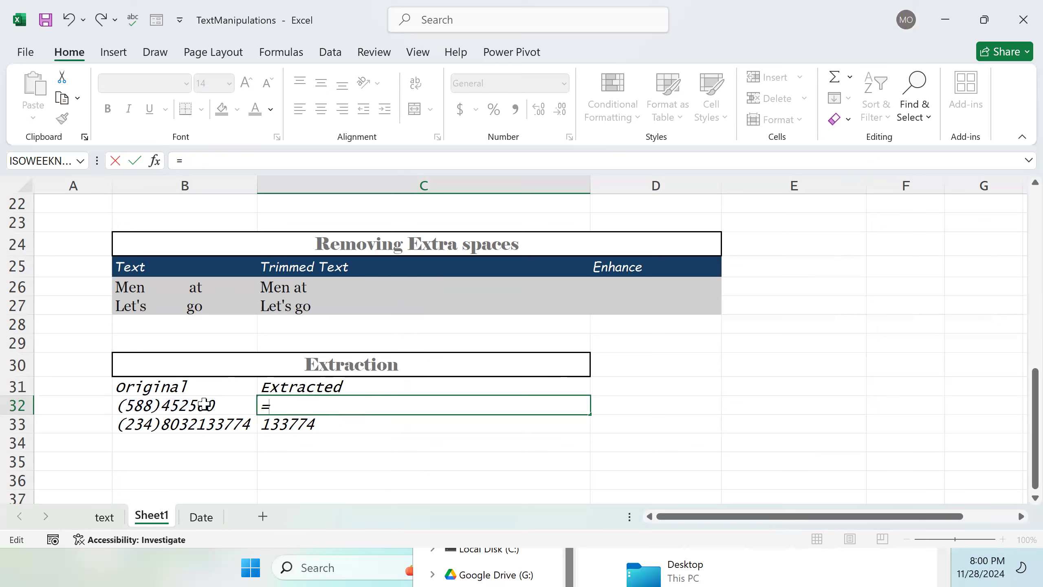
pyautogui.click(164, 406)
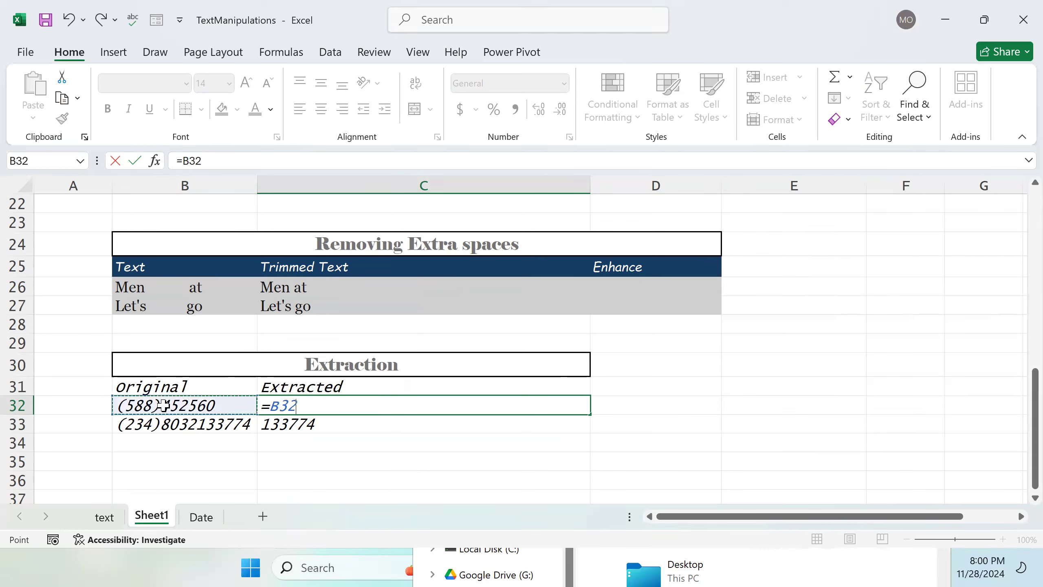
pyautogui.press('BackSpace')
pyautogui.press('BackSpace')
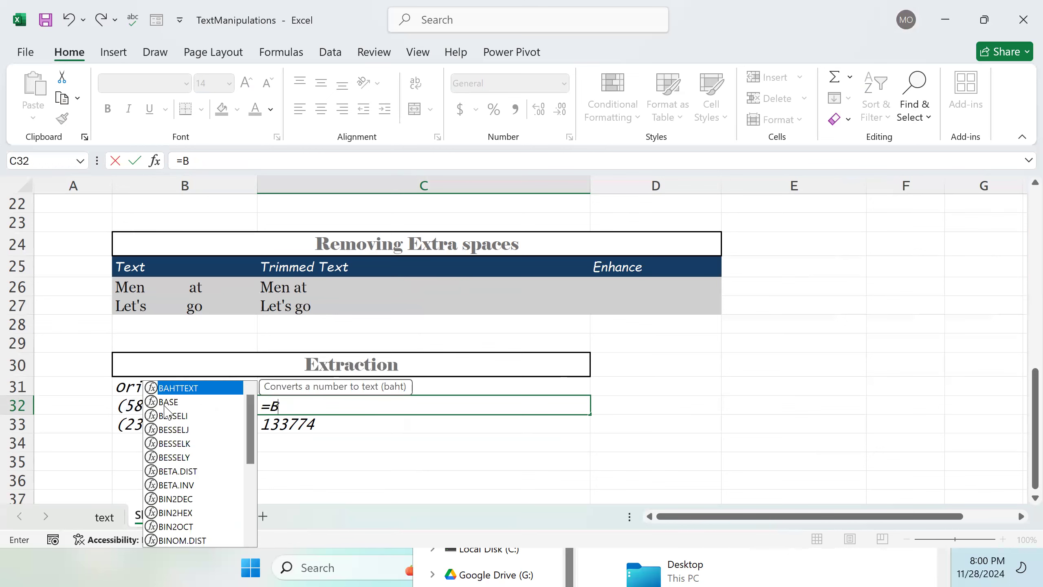
pyautogui.press('BackSpace')
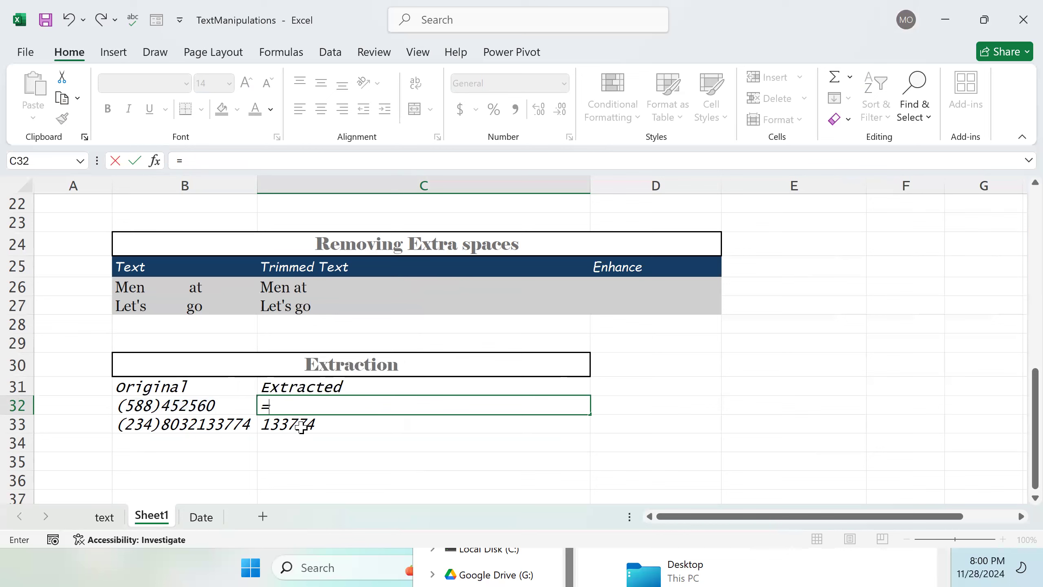
pyautogui.press('Return')
# Step: Remove the opening parenthesis from the phone number in B32
pyautogui.click(207, 408)
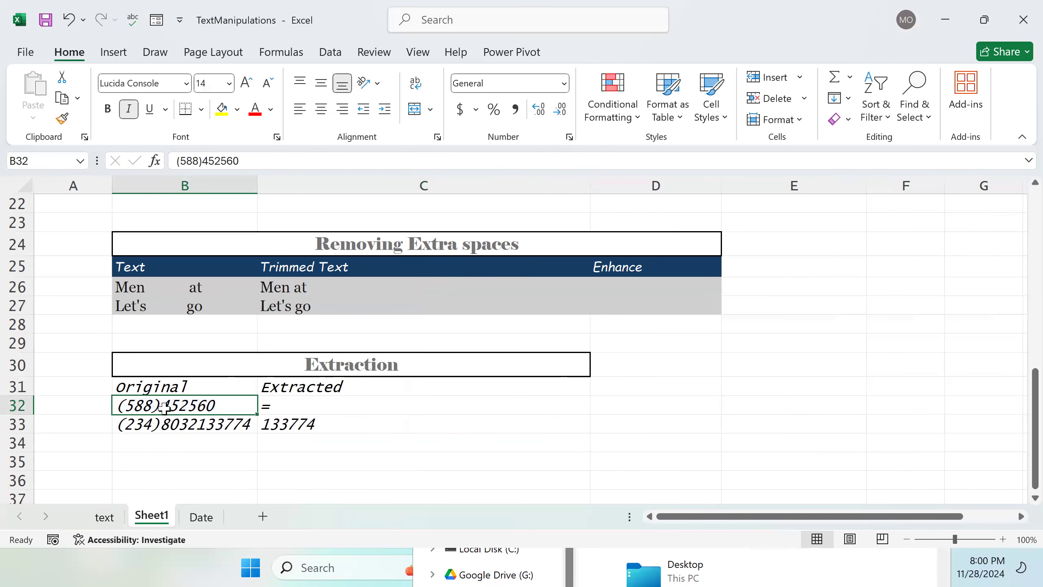
pyautogui.doubleClick(131, 407)
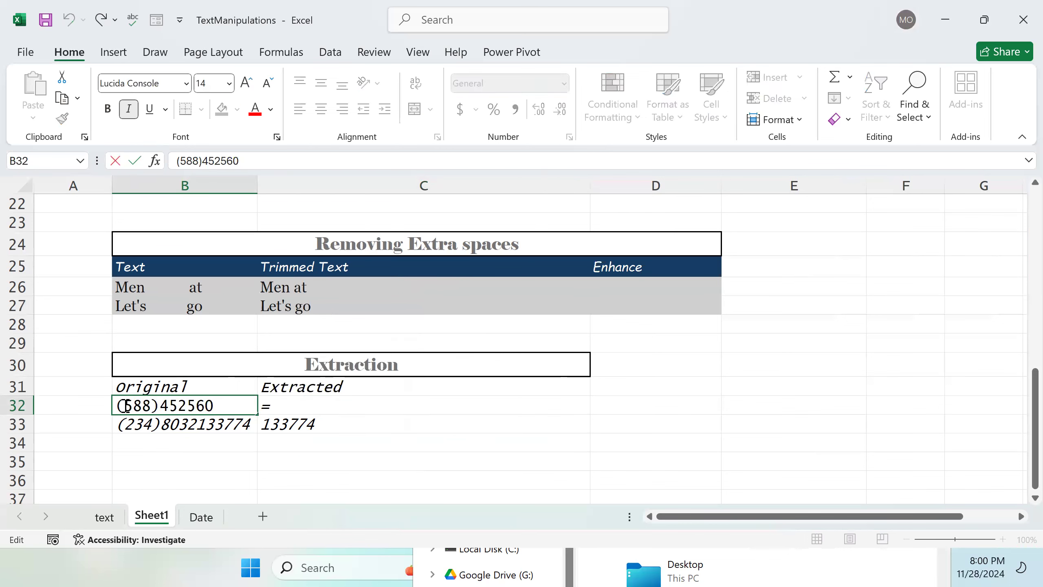
pyautogui.press('BackSpace')
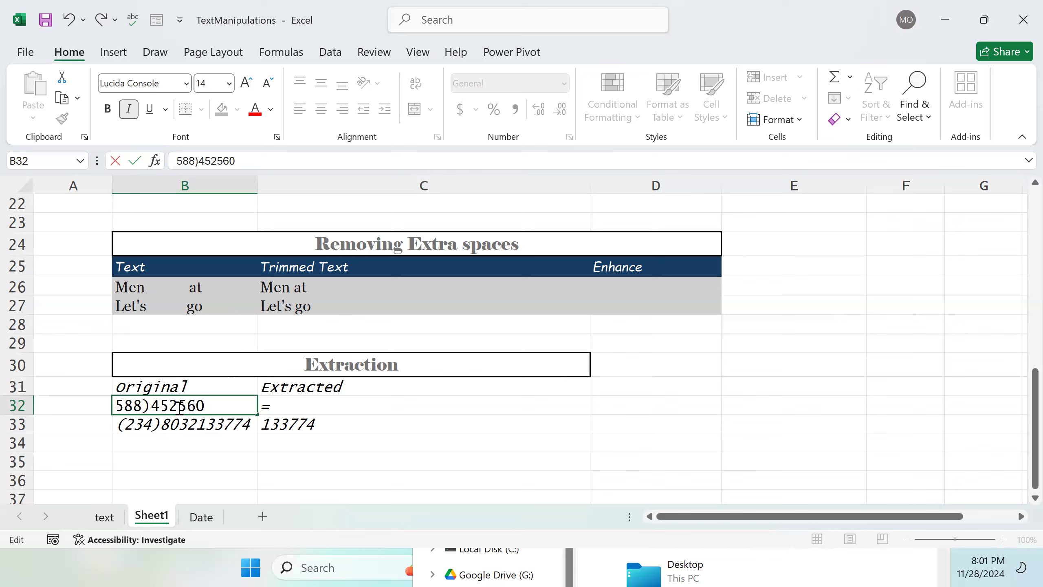
pyautogui.click(328, 405)
pyautogui.write('=')
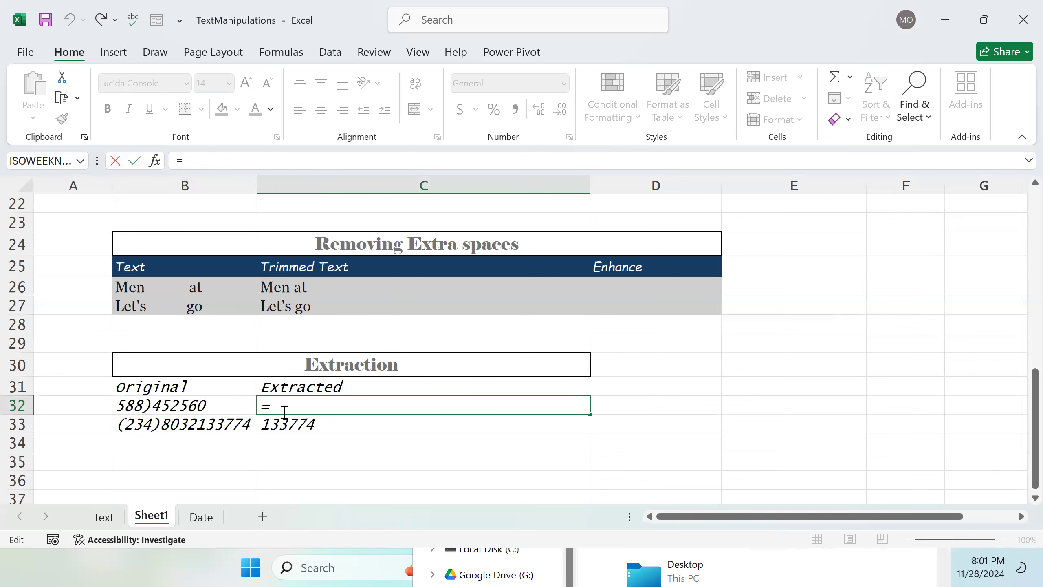
pyautogui.click(152, 406)
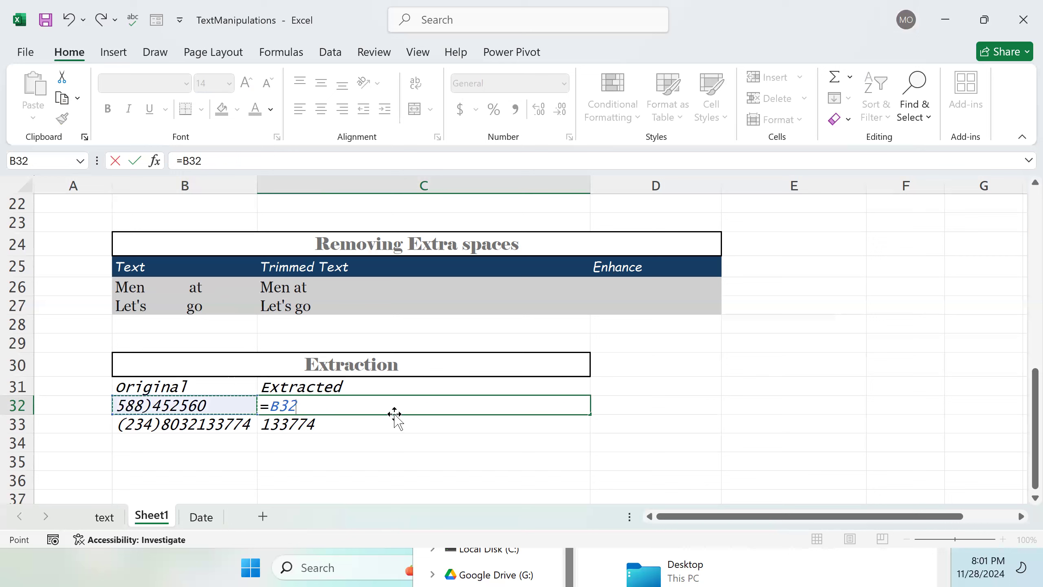
pyautogui.press('BackSpace')
pyautogui.press('BackSpace')
pyautogui.press('BackSpace')
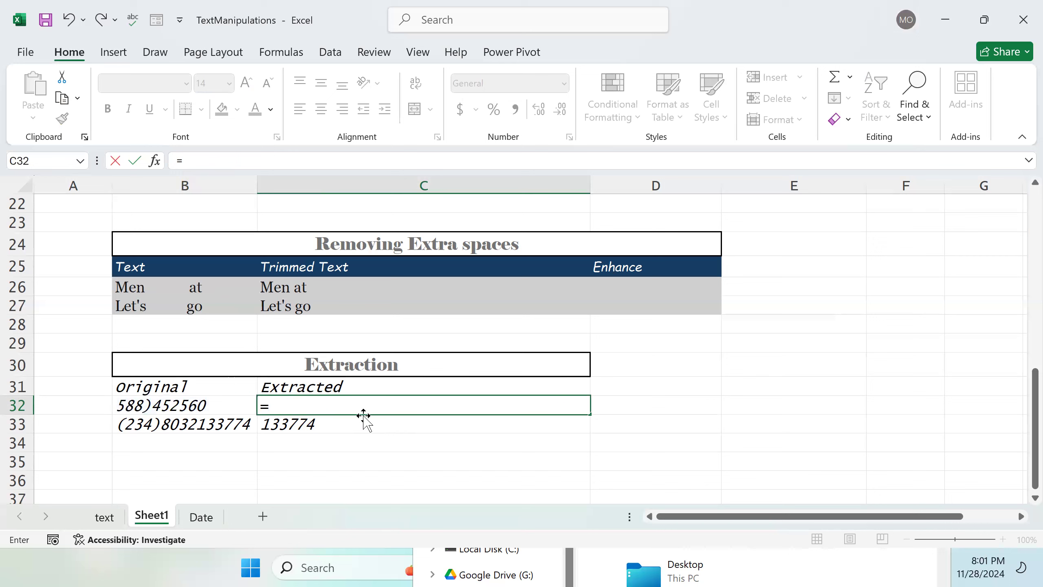
pyautogui.press('Return')
# Step: Replace the closing parenthesis in B32's phone number with a hyphen, making it 588-452560
pyautogui.click(191, 405)
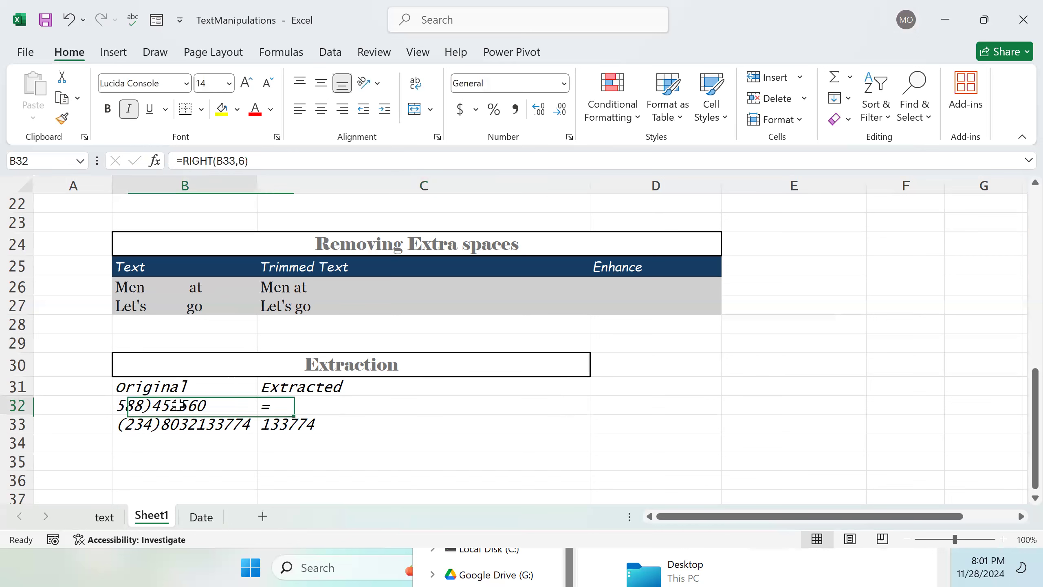
pyautogui.doubleClick(157, 406)
pyautogui.press('BackSpace')
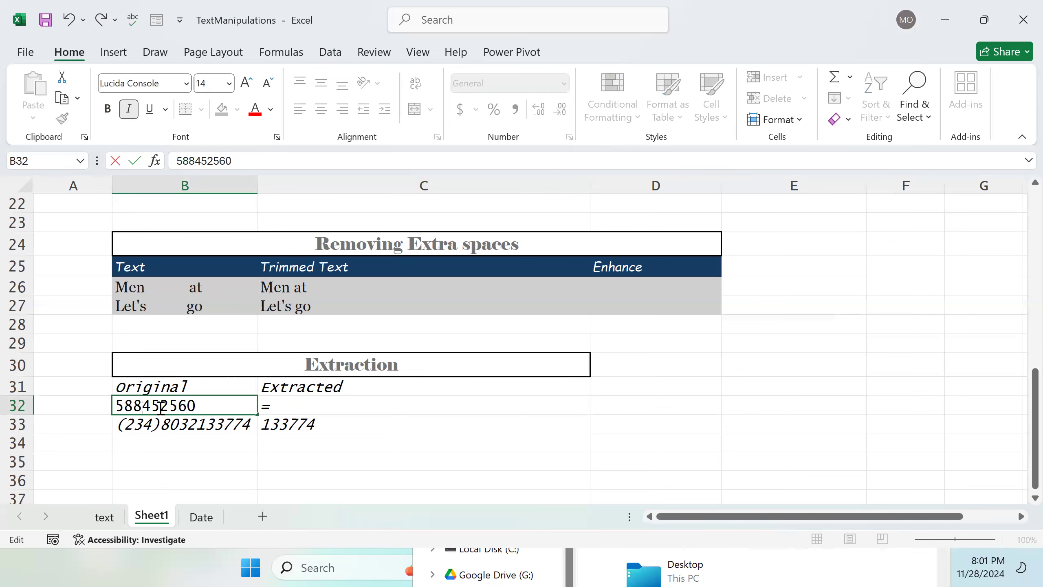
pyautogui.write('-')
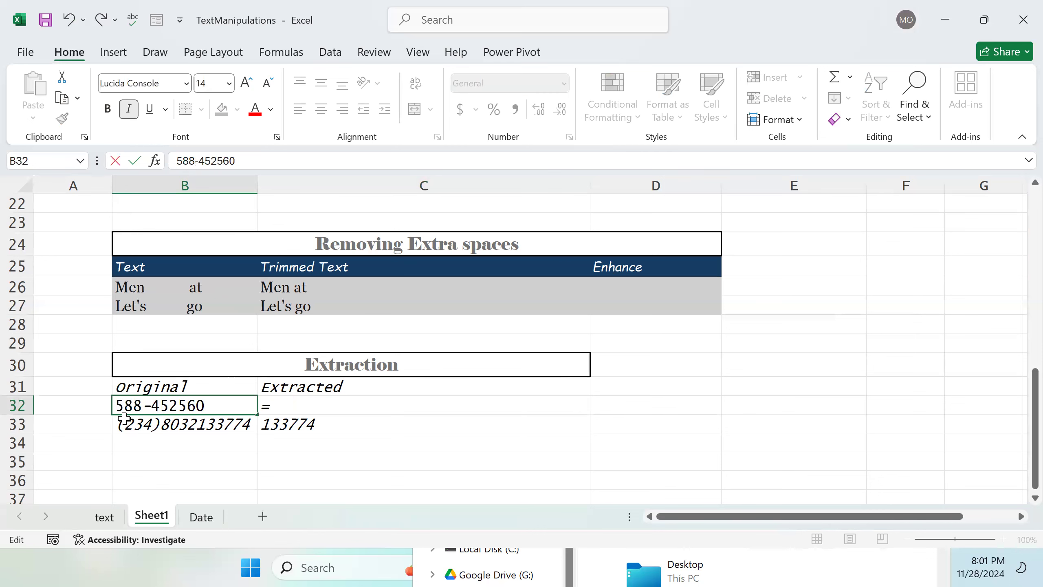
pyautogui.click(162, 423)
pyautogui.doubleClick(162, 423)
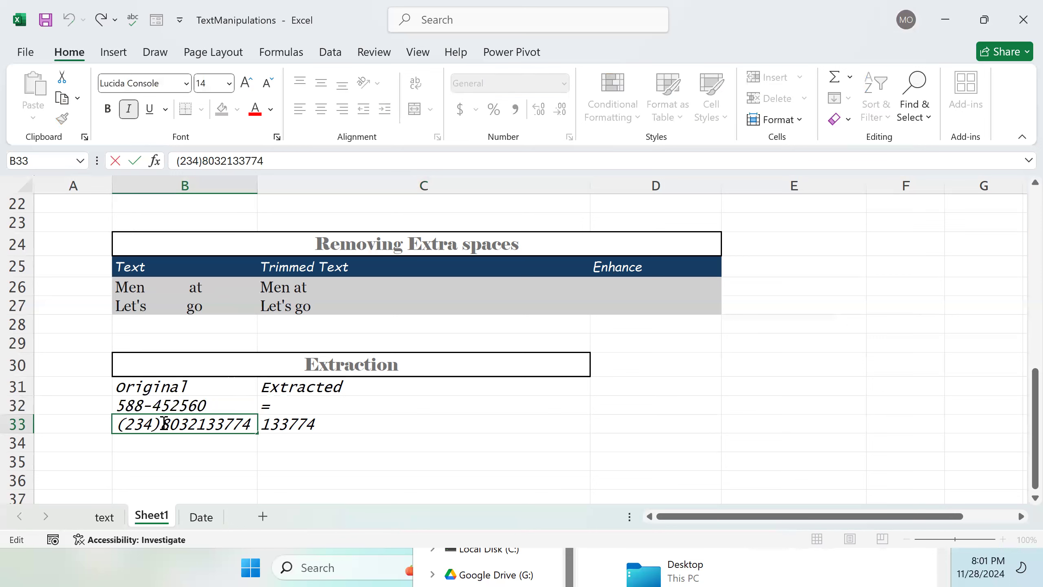
pyautogui.press('BackSpace')
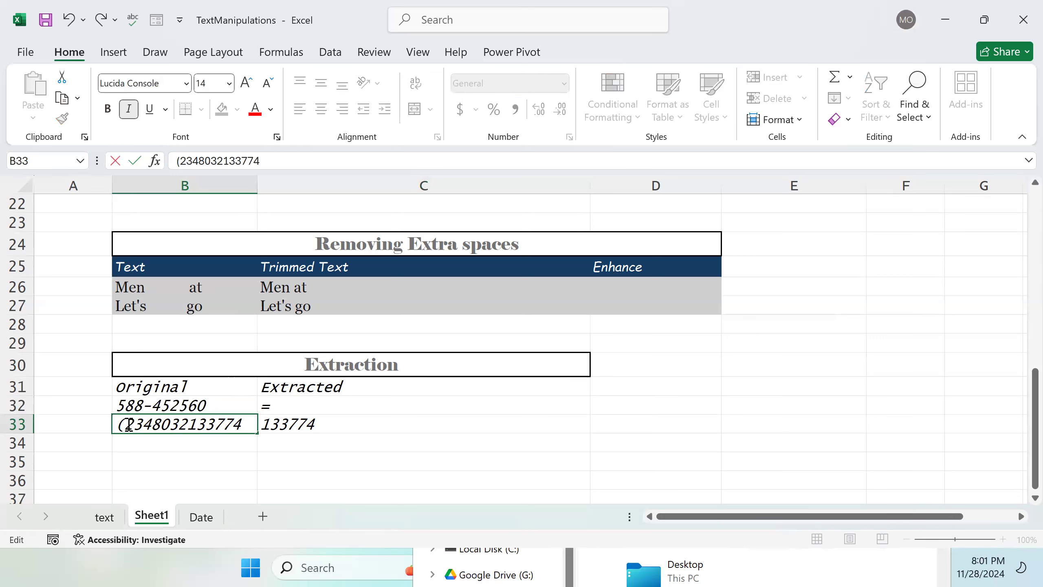
pyautogui.press('BackSpace')
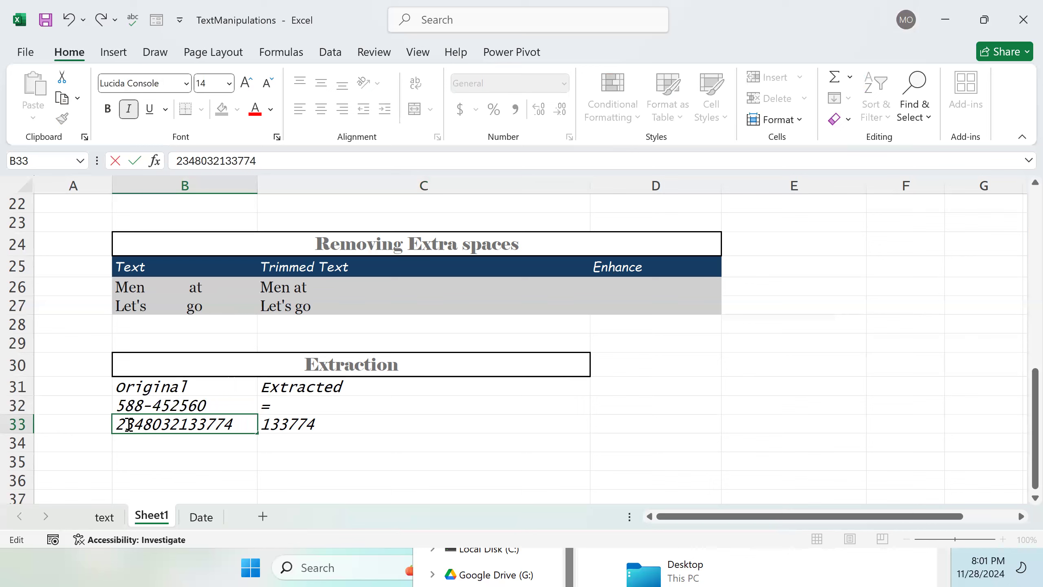
pyautogui.click(160, 424)
pyautogui.write('-')
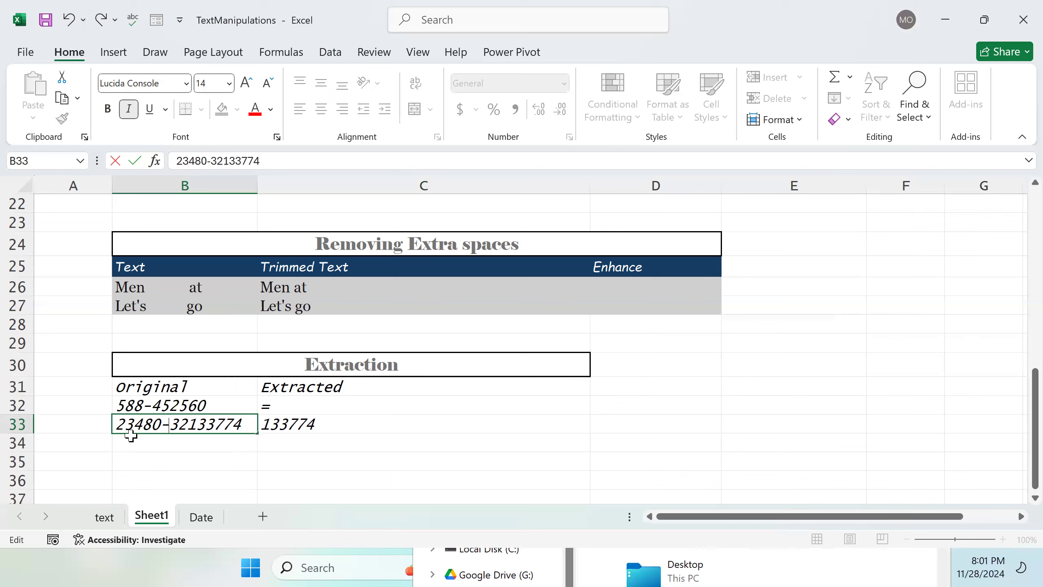
pyautogui.click(320, 406)
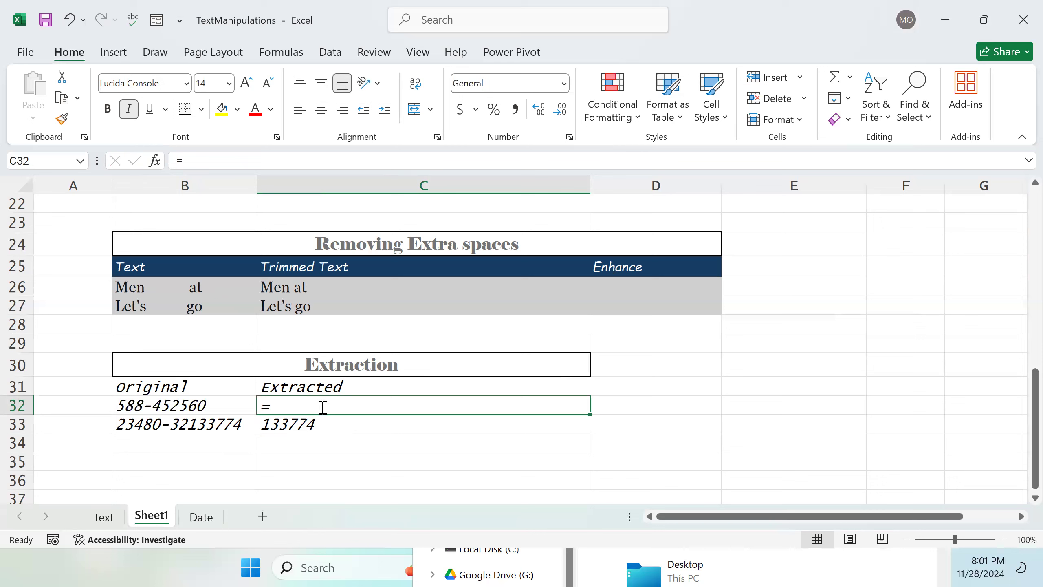
# Step: Enter =LEFT(B32, FIND("-", B32)) in C32 to extract the text up to the hyphen
pyautogui.doubleClick(322, 406)
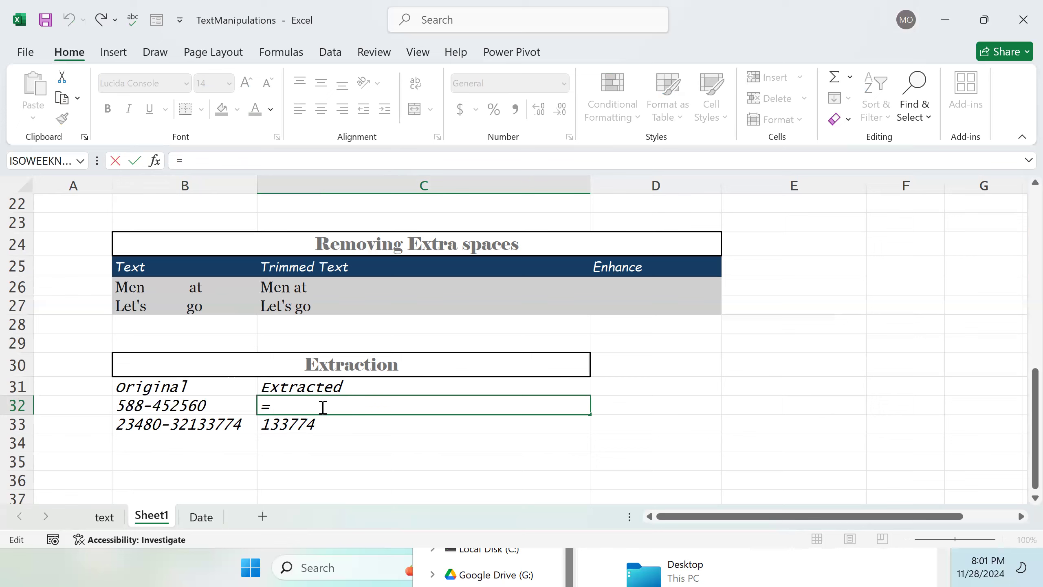
pyautogui.write('=LE')
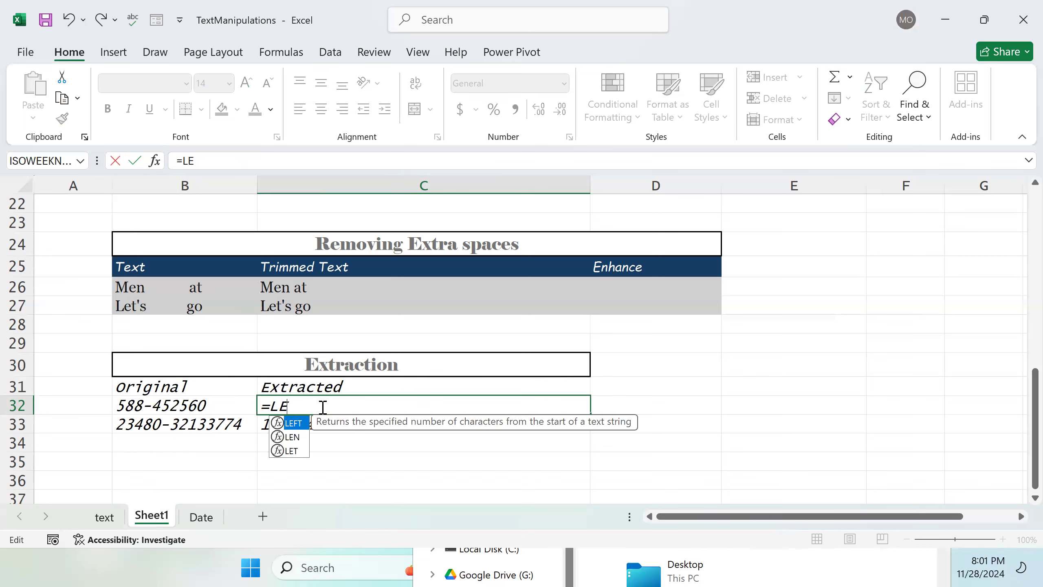
pyautogui.press('Tab')
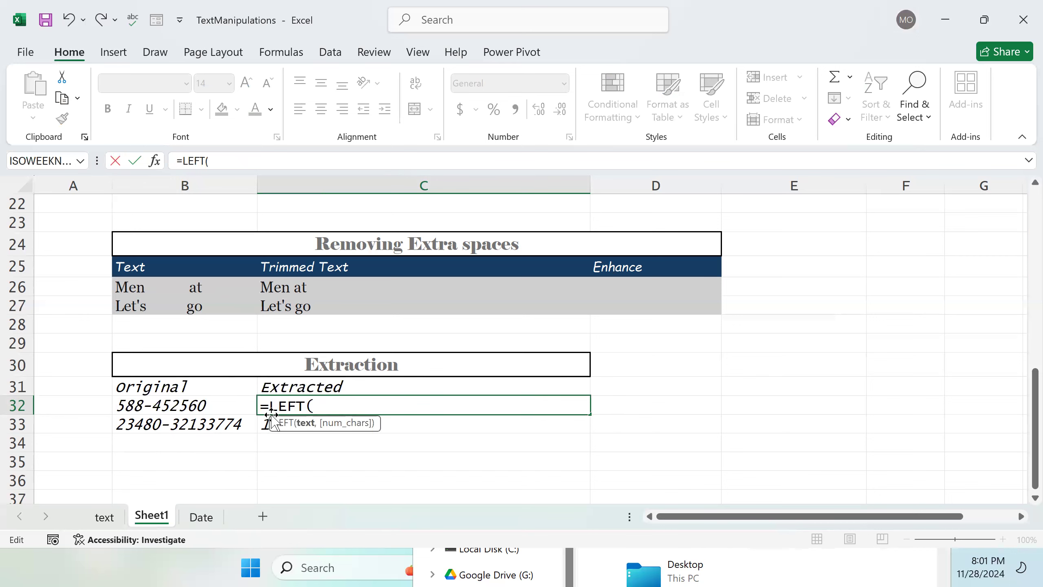
pyautogui.click(163, 411)
pyautogui.click(356, 407)
pyautogui.write(',')
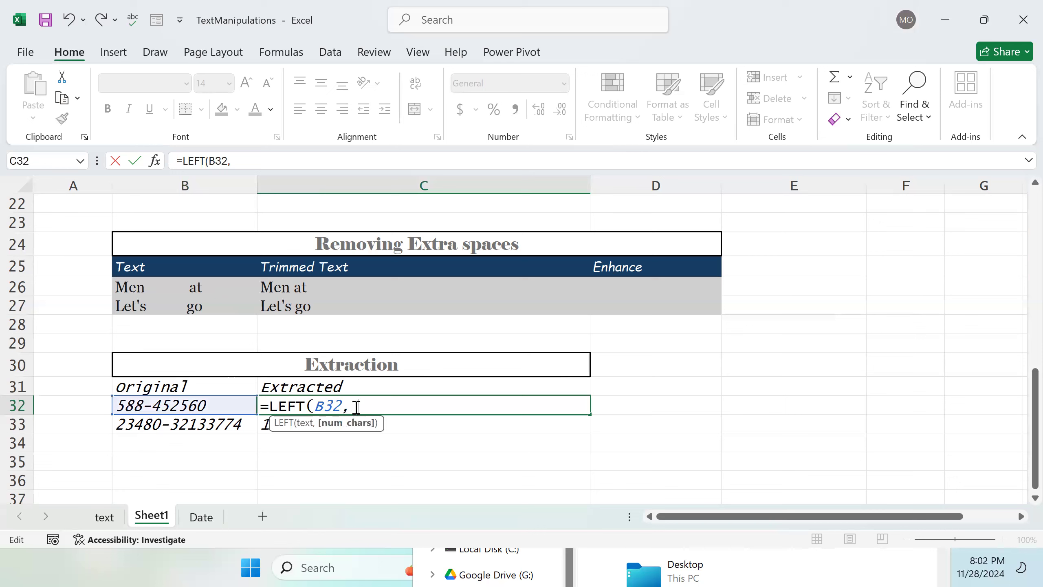
pyautogui.write(' FIND')
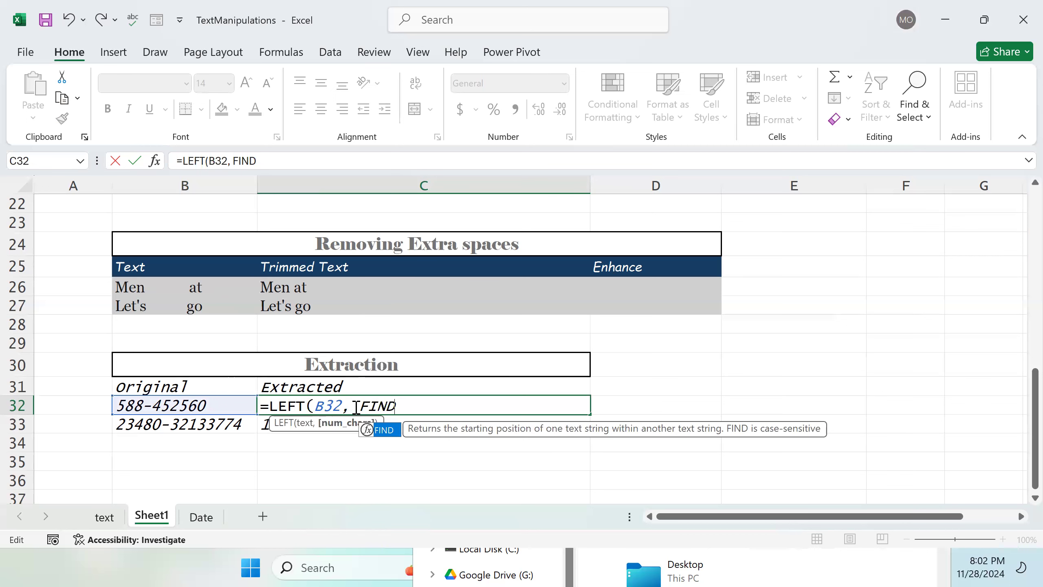
pyautogui.write('("-')
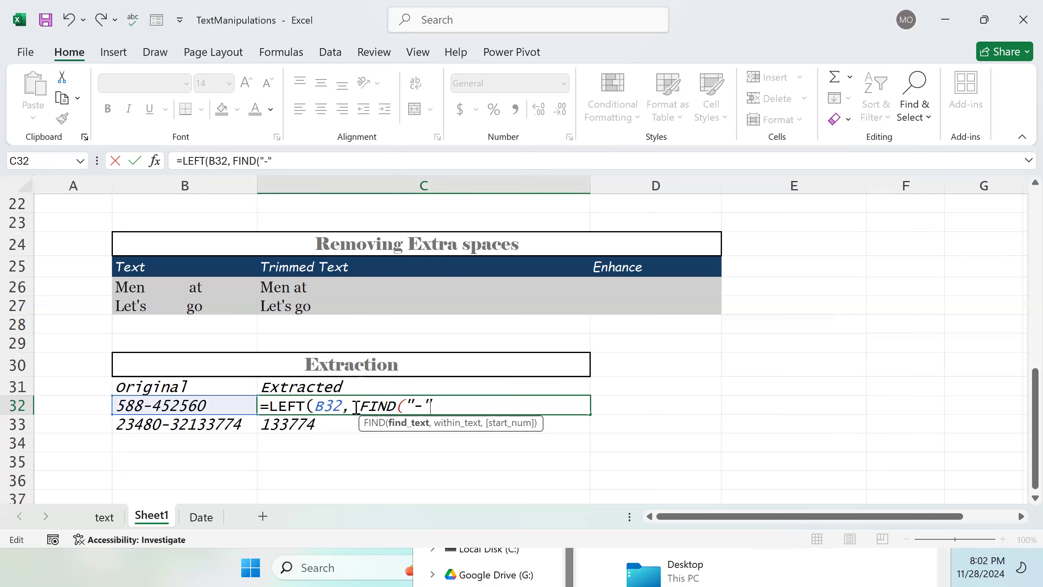
pyautogui.write('",')
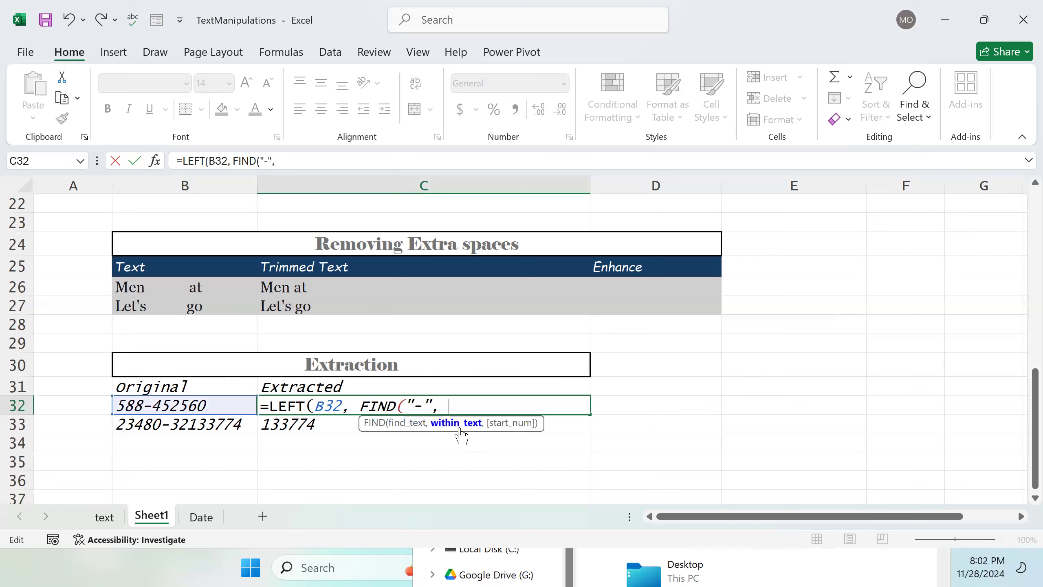
pyautogui.click(181, 408)
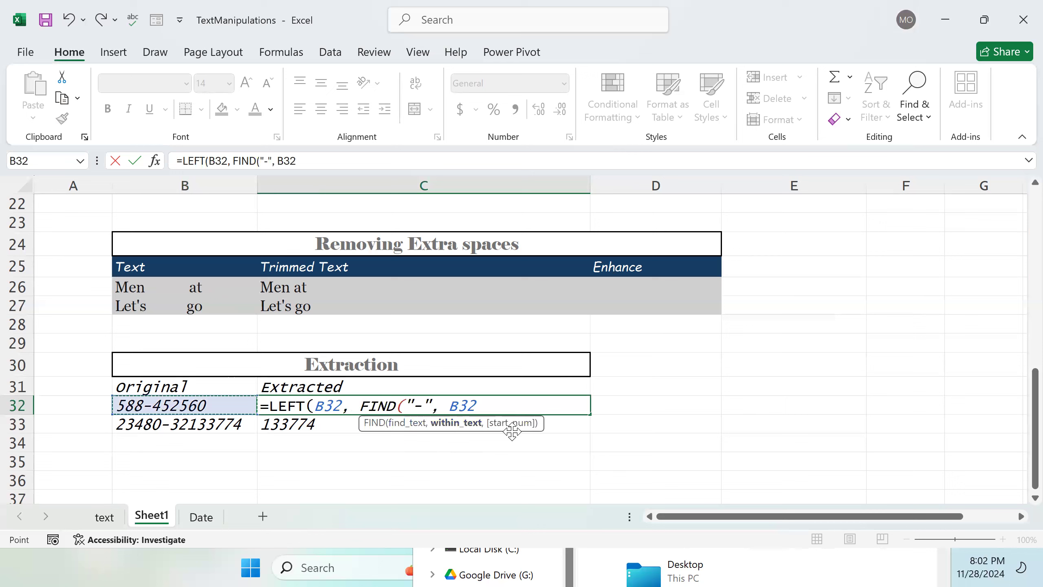
pyautogui.click(487, 407)
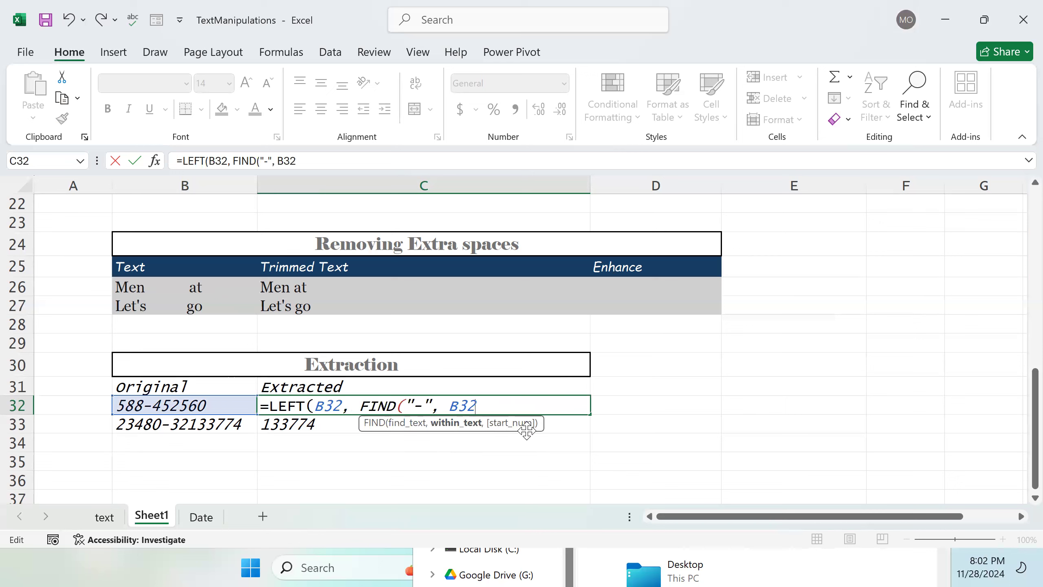
pyautogui.write(')')
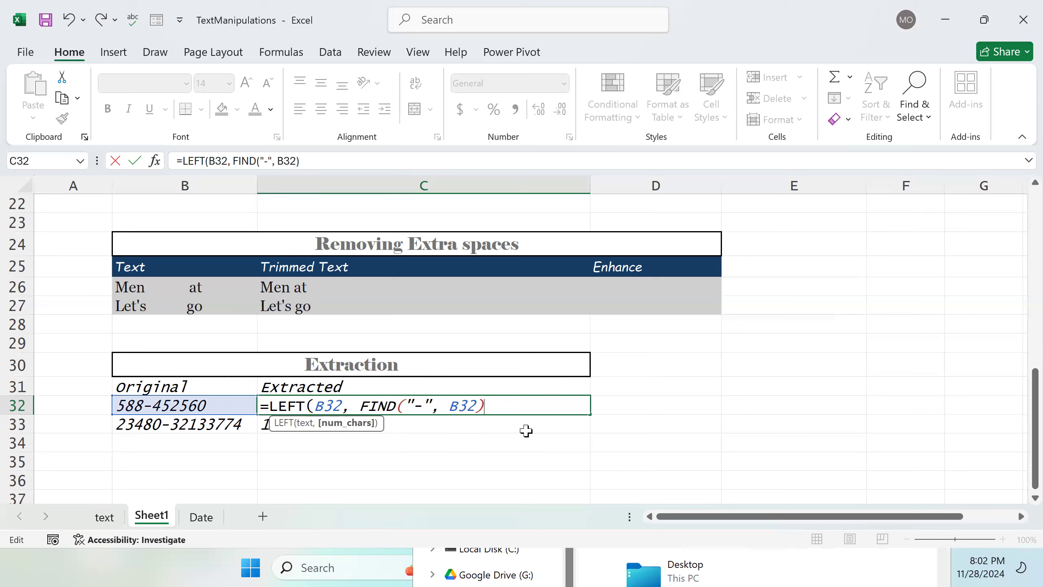
pyautogui.write(')')
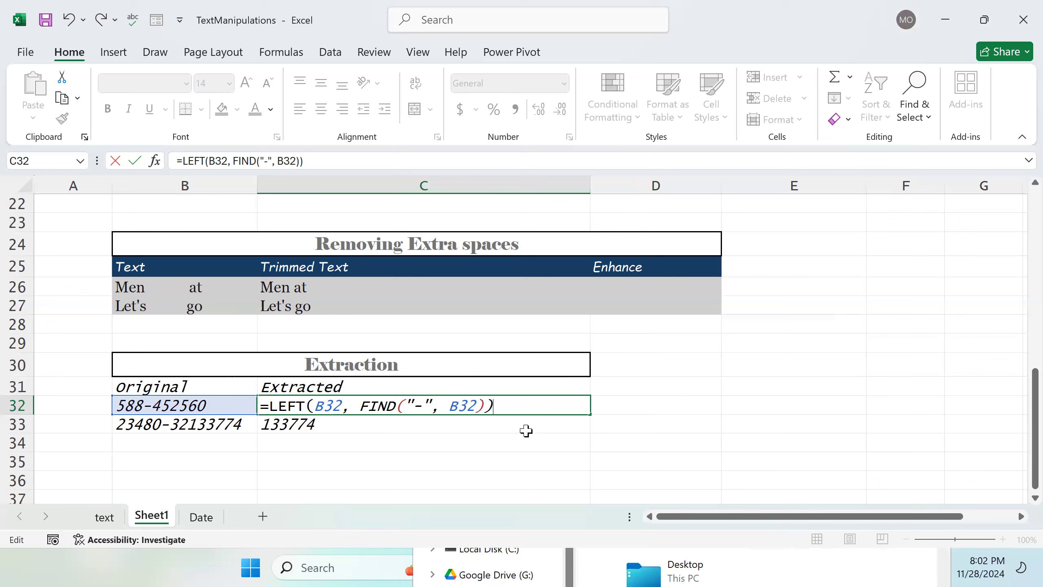
pyautogui.press('Return')
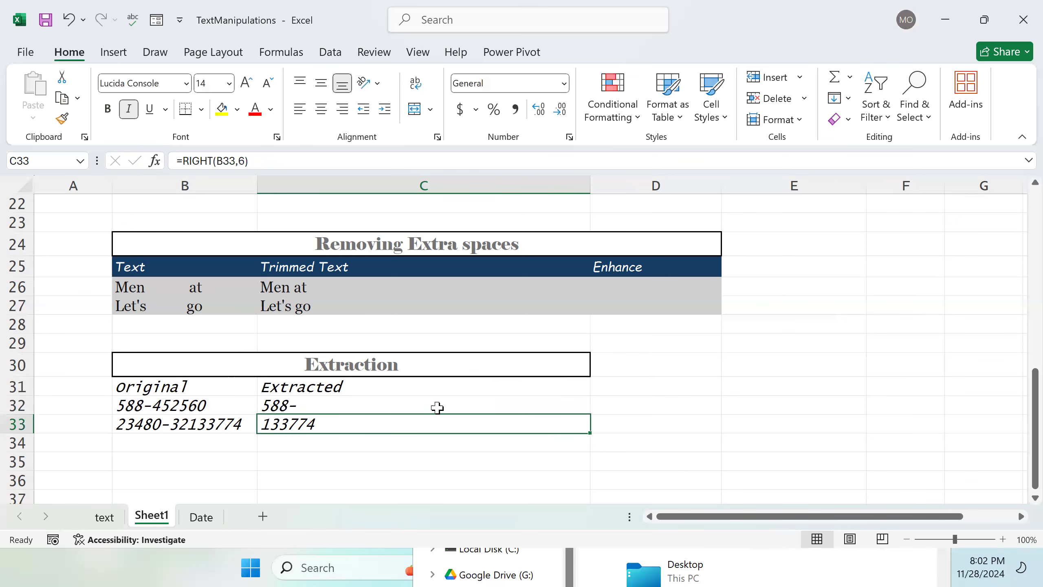
# Step: Edit C32's formula to subtract 1 from the FIND result, giving =LEFT(B32, FIND("-", B32) -1)
pyautogui.press('Up')
pyautogui.press('Up')
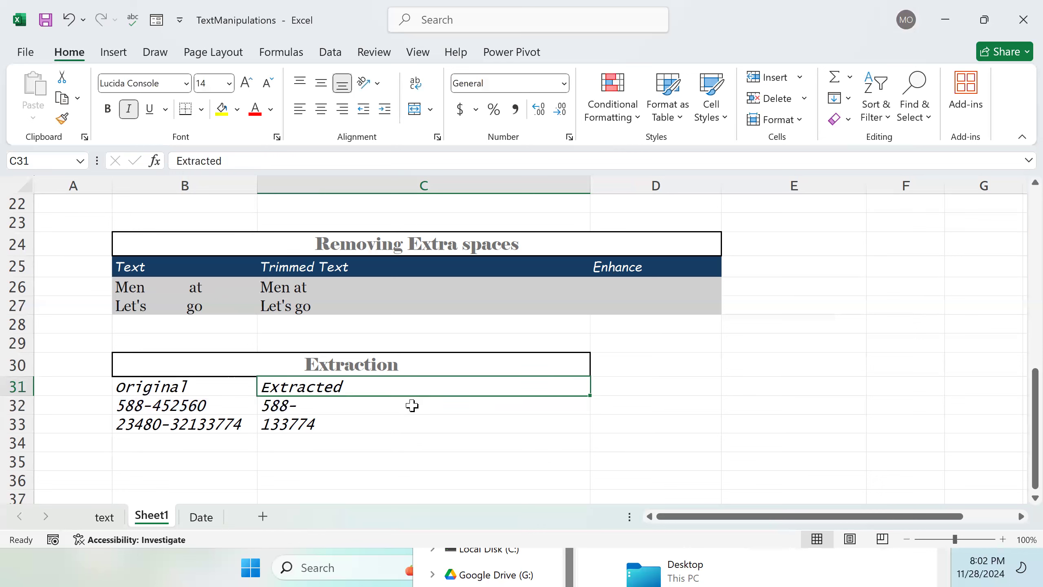
pyautogui.press('Down')
pyautogui.doubleClick(412, 406)
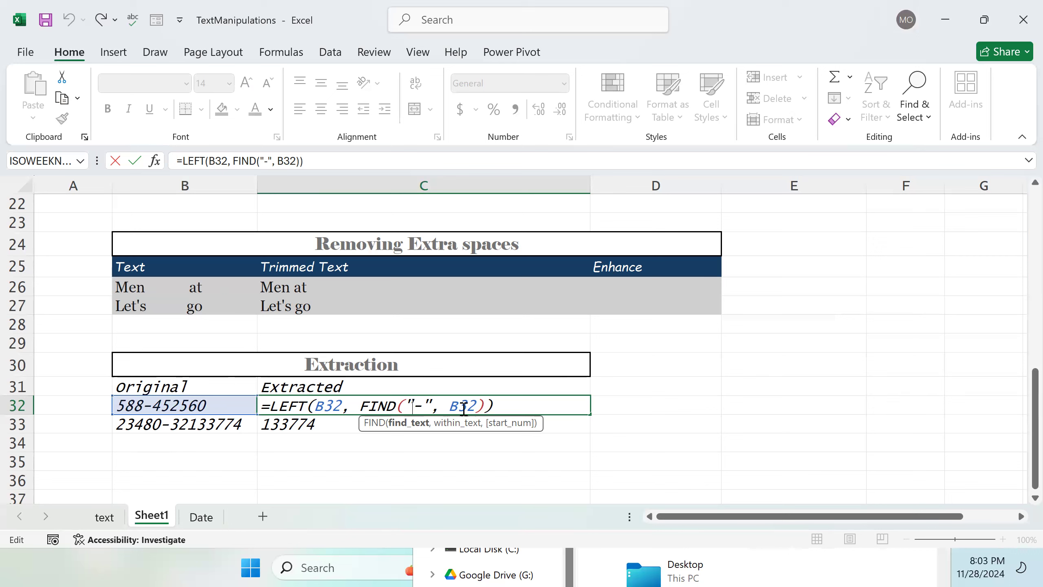
pyautogui.click(477, 409)
pyautogui.click(484, 403)
pyautogui.write('-1')
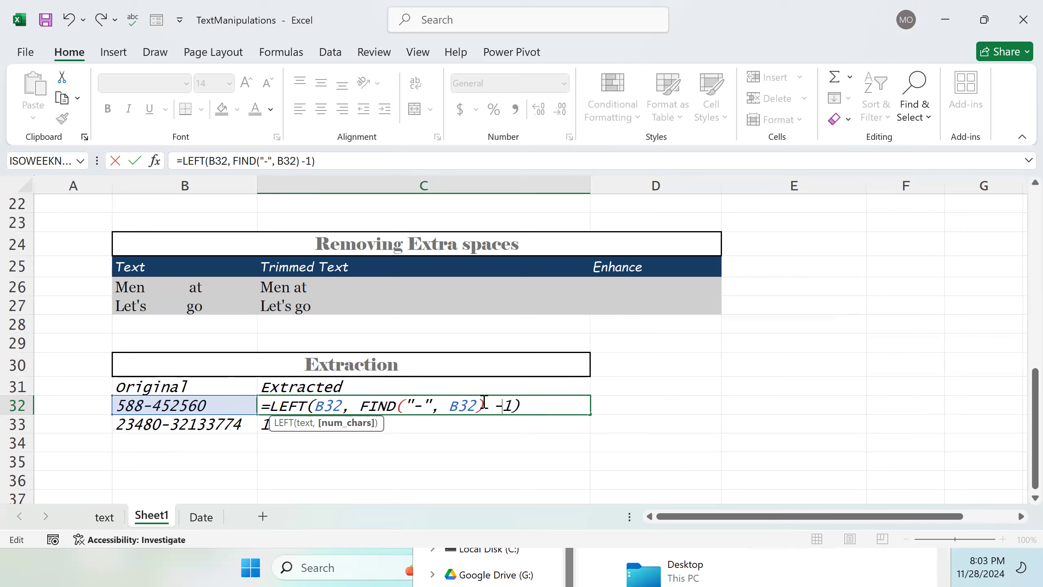
pyautogui.press('Left')
pyautogui.press('Return')
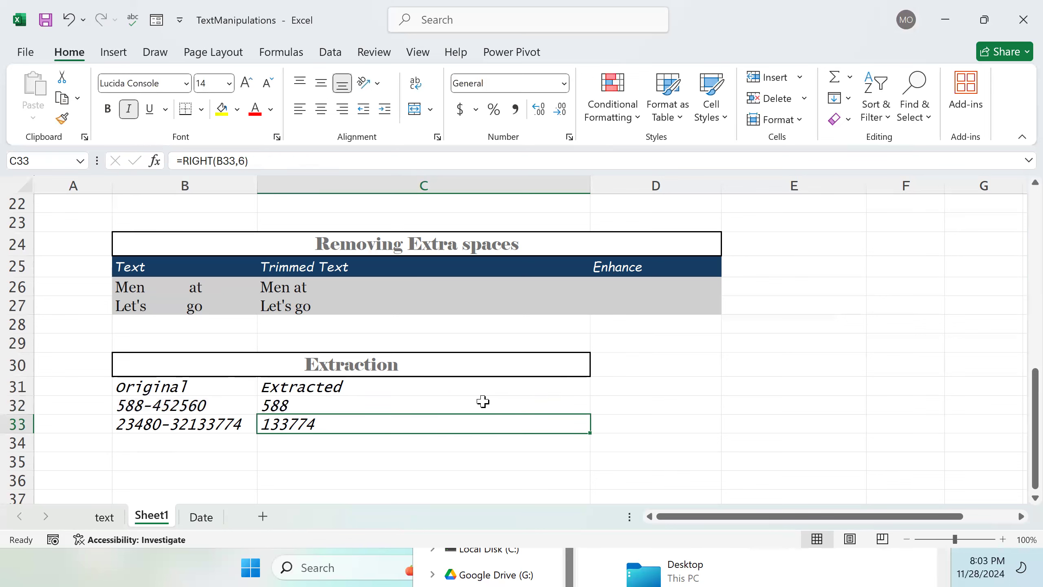
# Step: Copy C32's LEFT/FIND formula down into C33
pyautogui.click(302, 406)
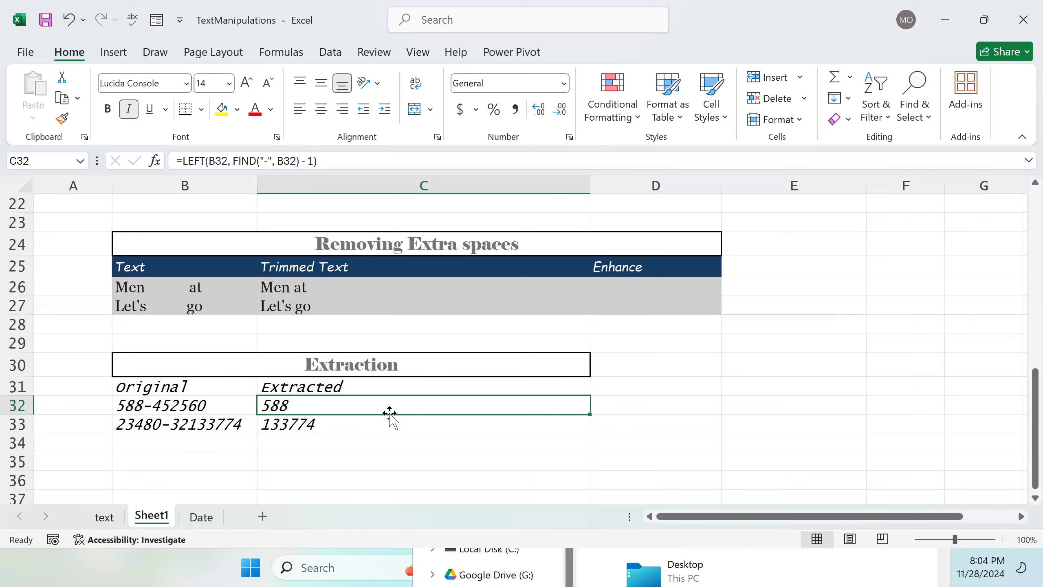
pyautogui.moveTo(590, 416); pyautogui.dragTo(590, 430)
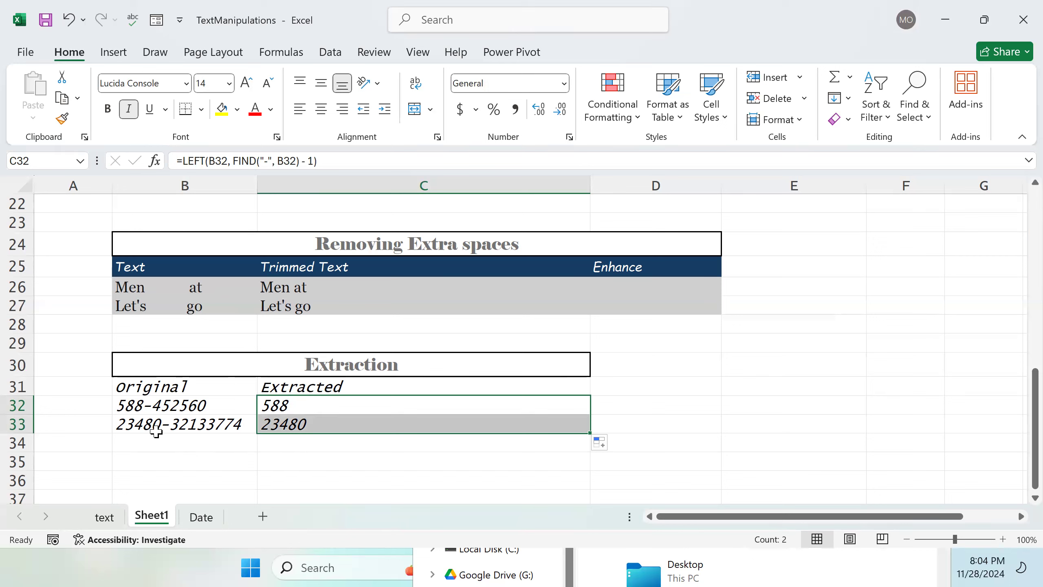
# Step: Enter 099977Xp-man-8805 in B34 as a third sample string
pyautogui.click(187, 443)
pyautogui.doubleClick(188, 441)
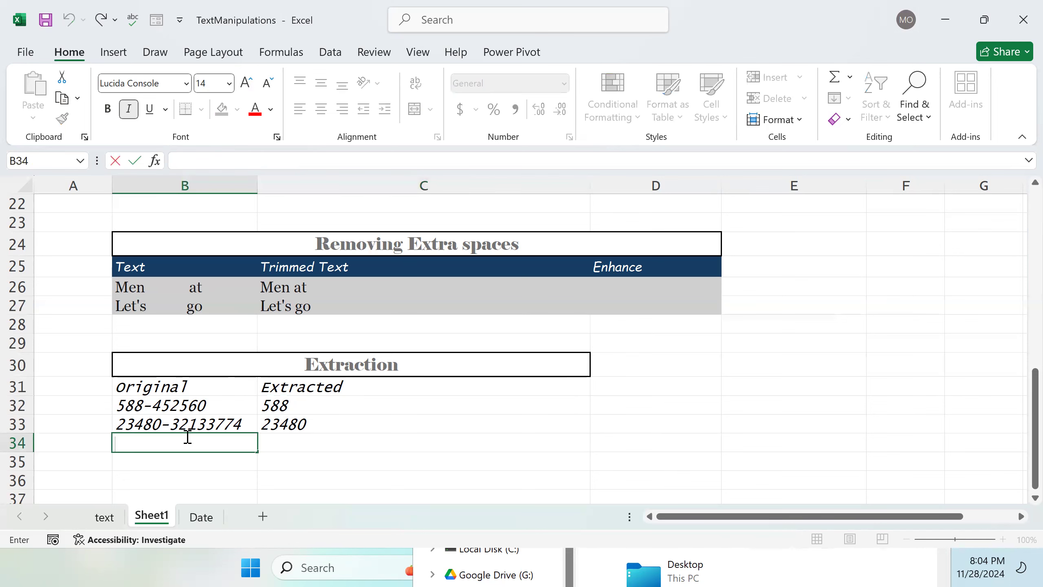
pyautogui.write('099977Xp')
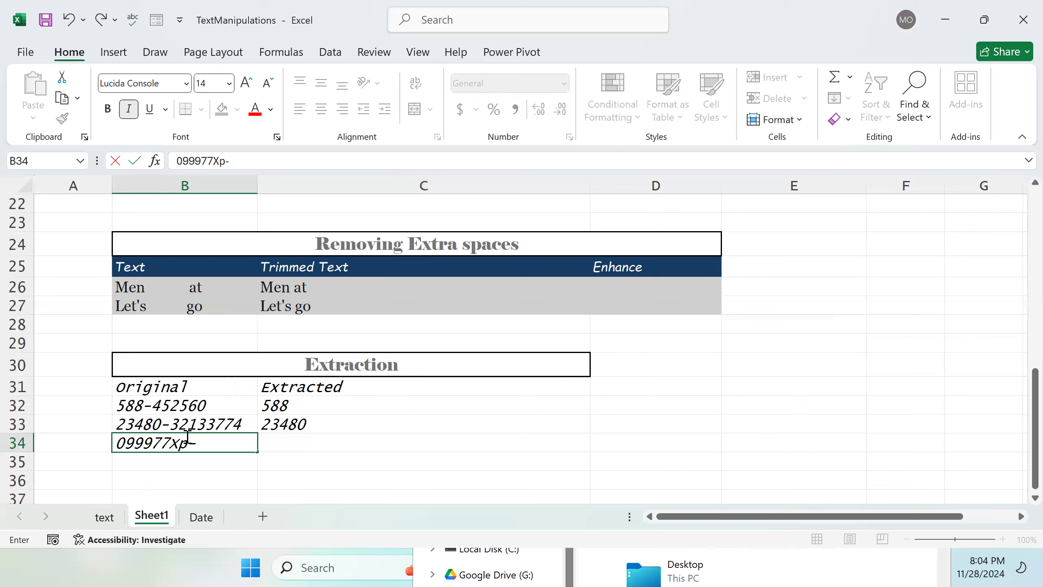
pyautogui.write('-man-880')
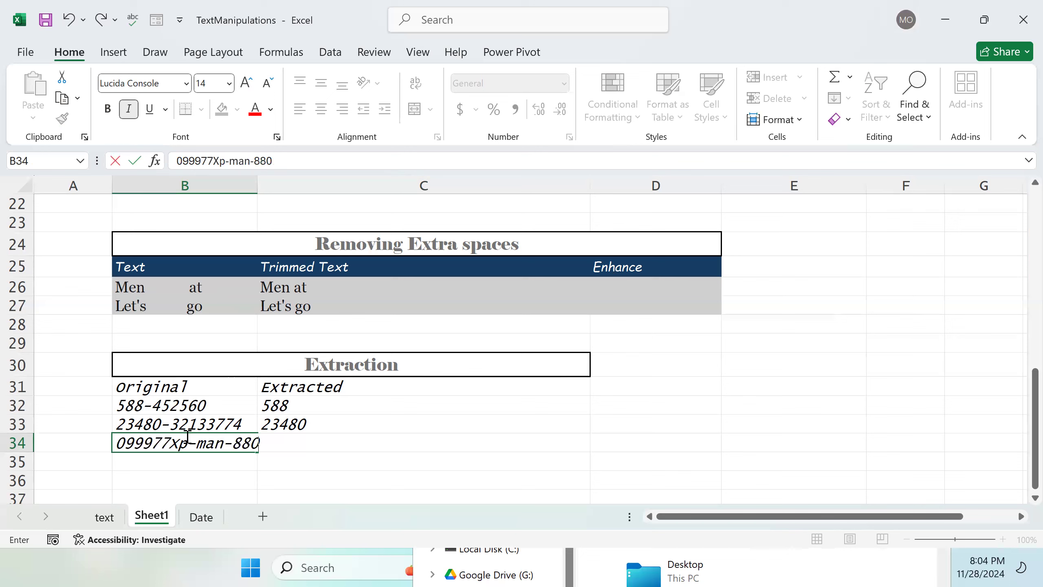
pyautogui.write('5')
pyautogui.press('Return')
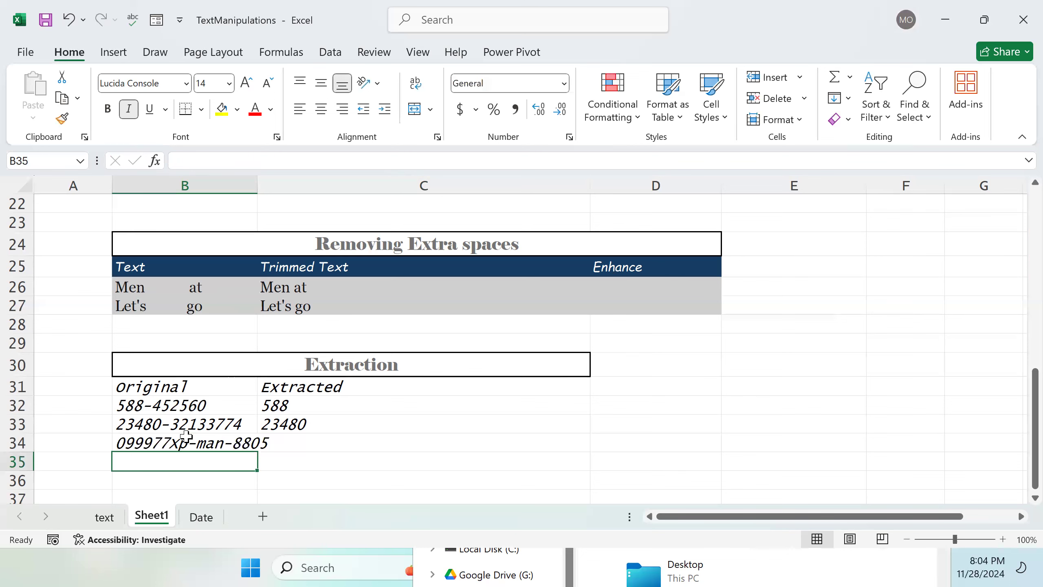
# Step: Fill C32's formula down through C34
pyautogui.click(282, 442)
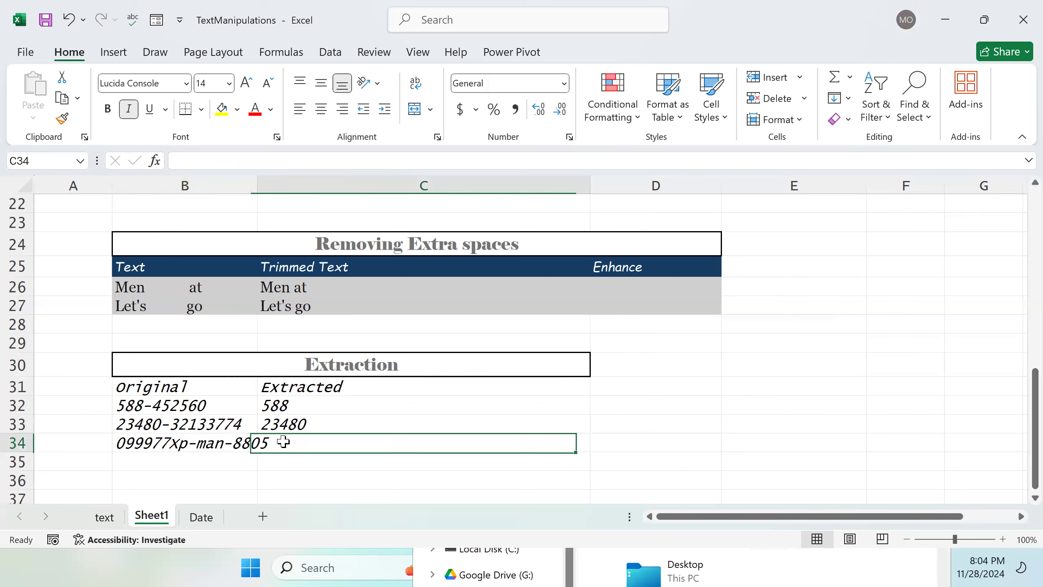
pyautogui.click(424, 419)
pyautogui.click(410, 407)
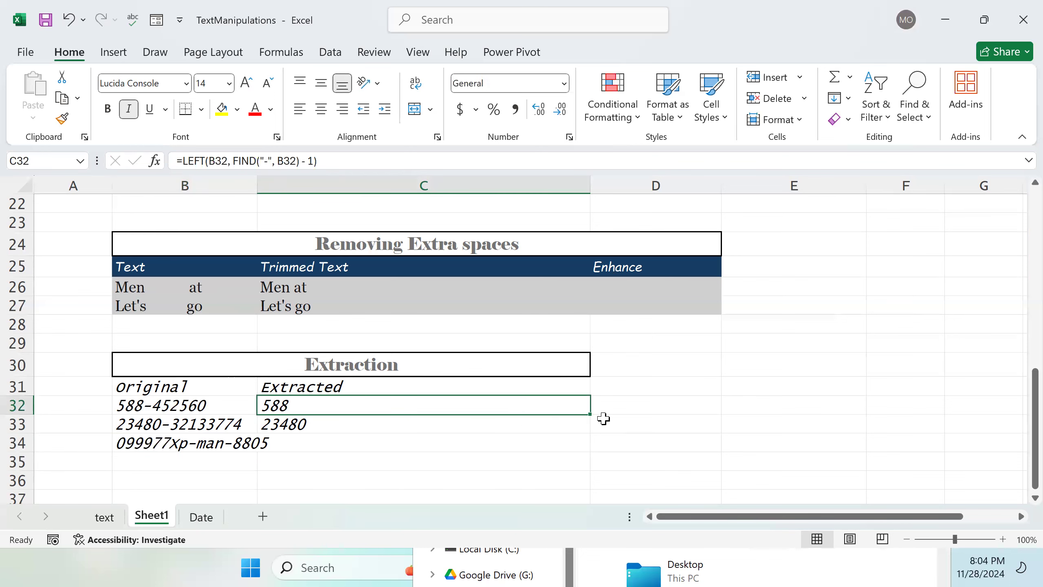
pyautogui.moveTo(590, 416); pyautogui.dragTo(591, 449)
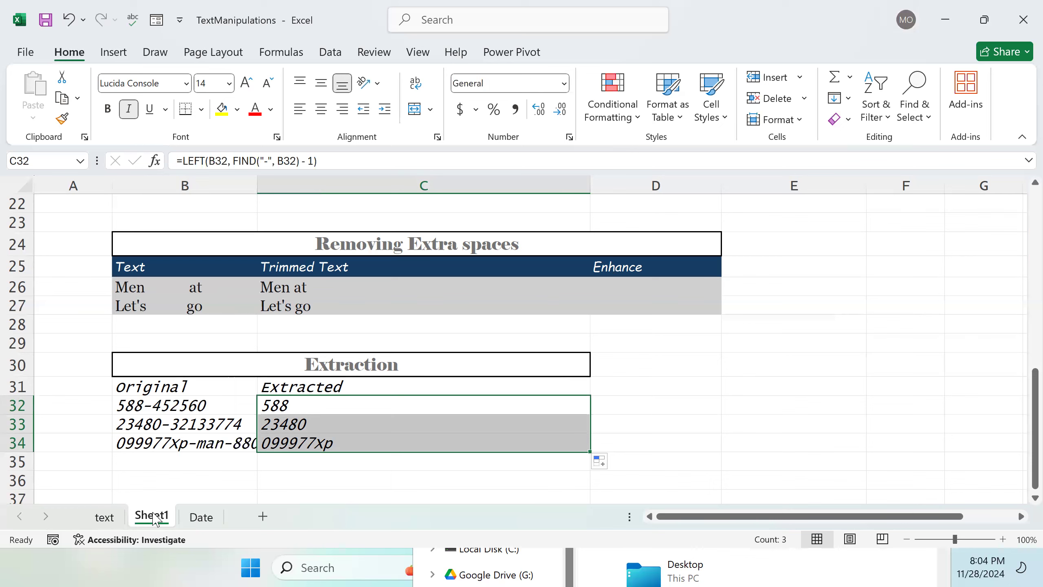
# Step: Examine the zip-code LEFT formula in D37 on the text sheet, then return to Sheet1
pyautogui.click(104, 516)
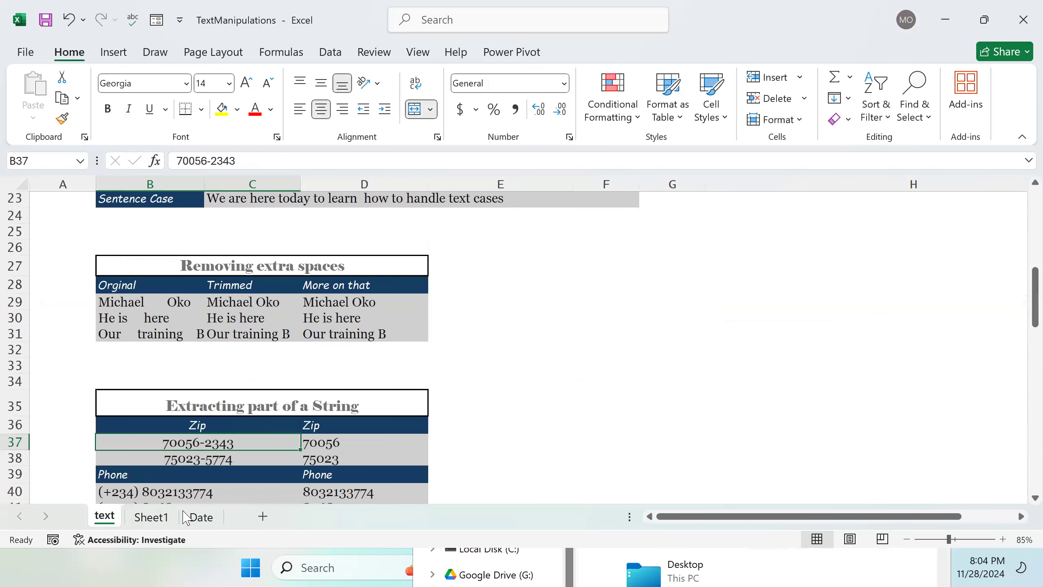
pyautogui.scroll(-1, 302, 433)
pyautogui.click(338, 396)
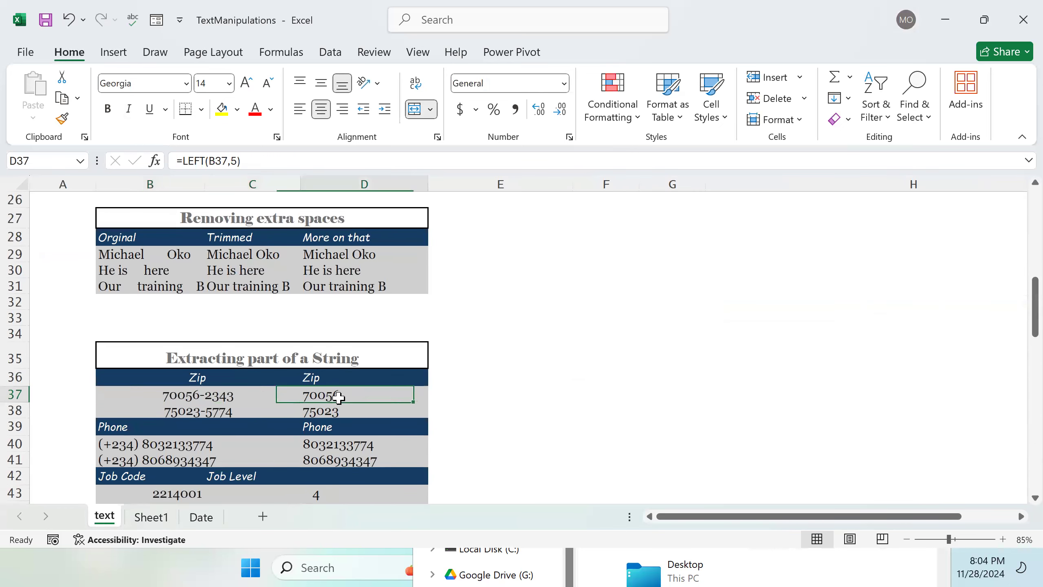
pyautogui.doubleClick(338, 397)
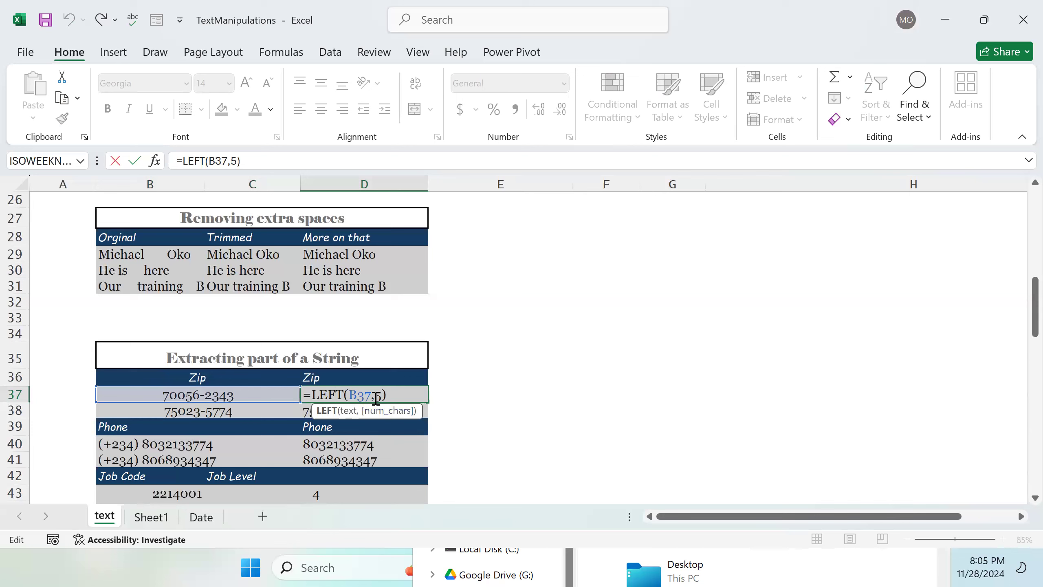
pyautogui.click(166, 522)
pyautogui.click(629, 407)
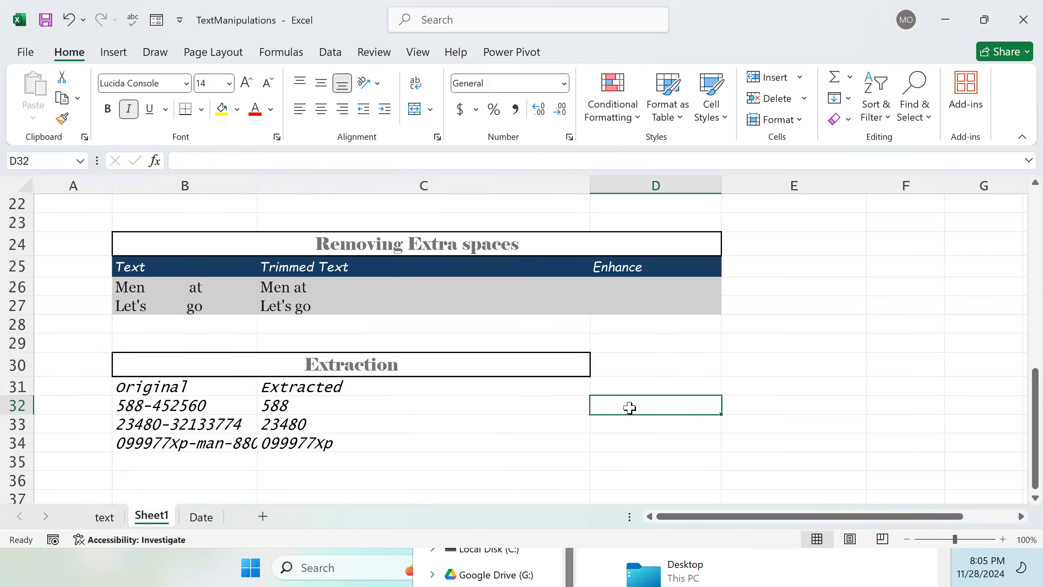
pyautogui.click(407, 405)
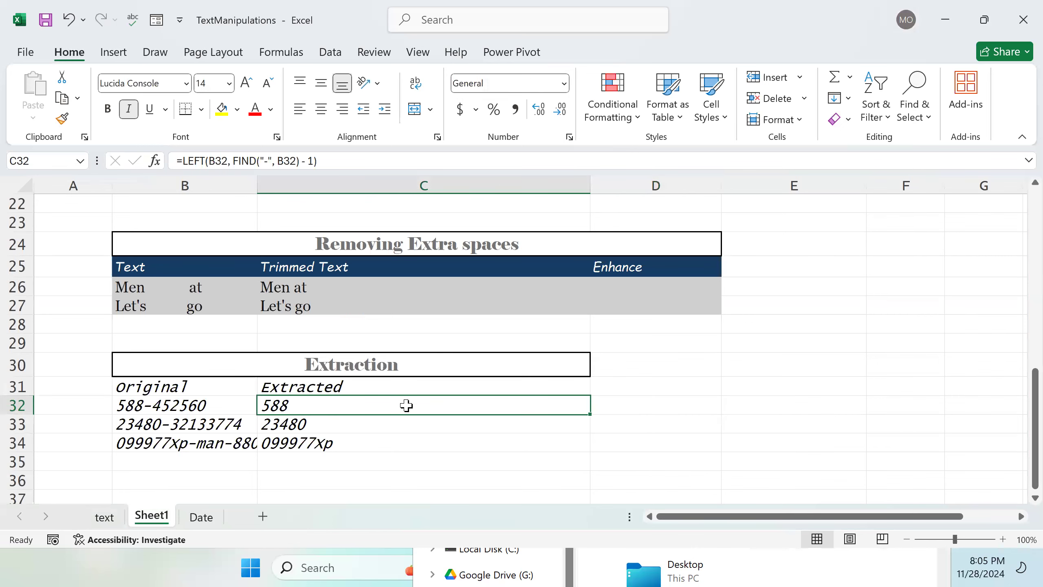
pyautogui.doubleClick(406, 405)
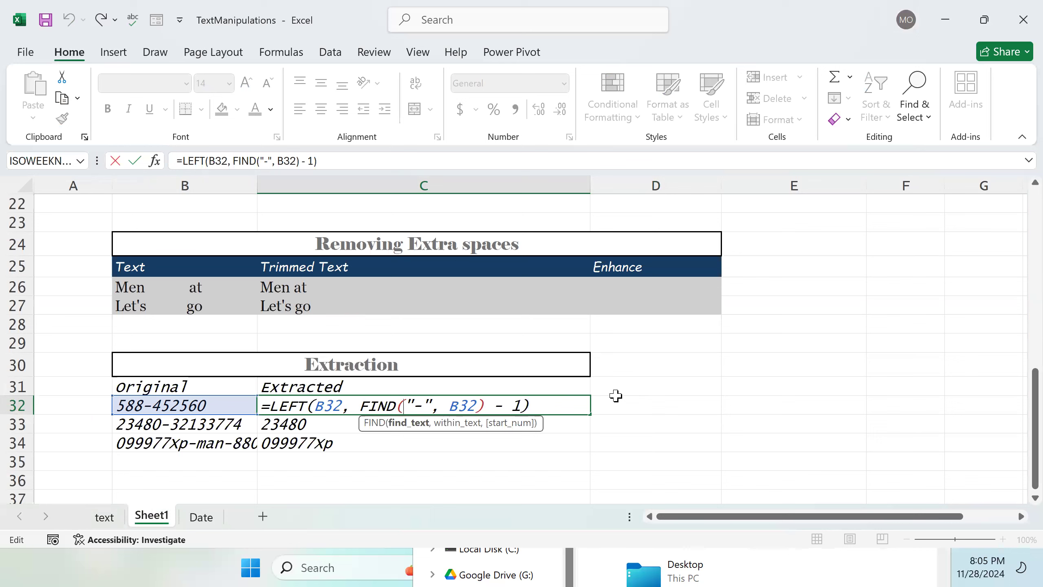
pyautogui.click(611, 402)
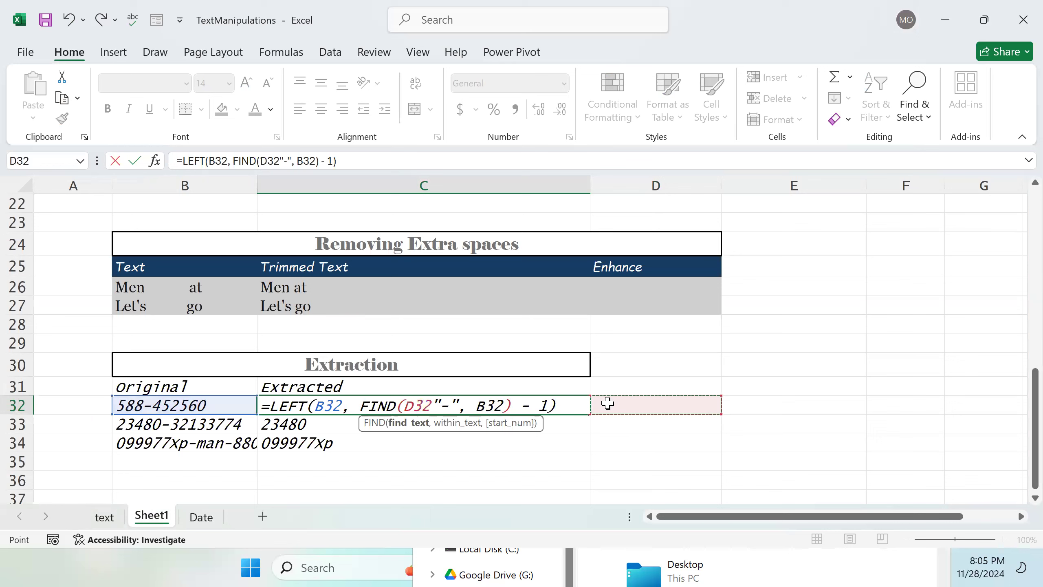
pyautogui.press('BackSpace')
pyautogui.press('BackSpace')
pyautogui.press('BackSpace')
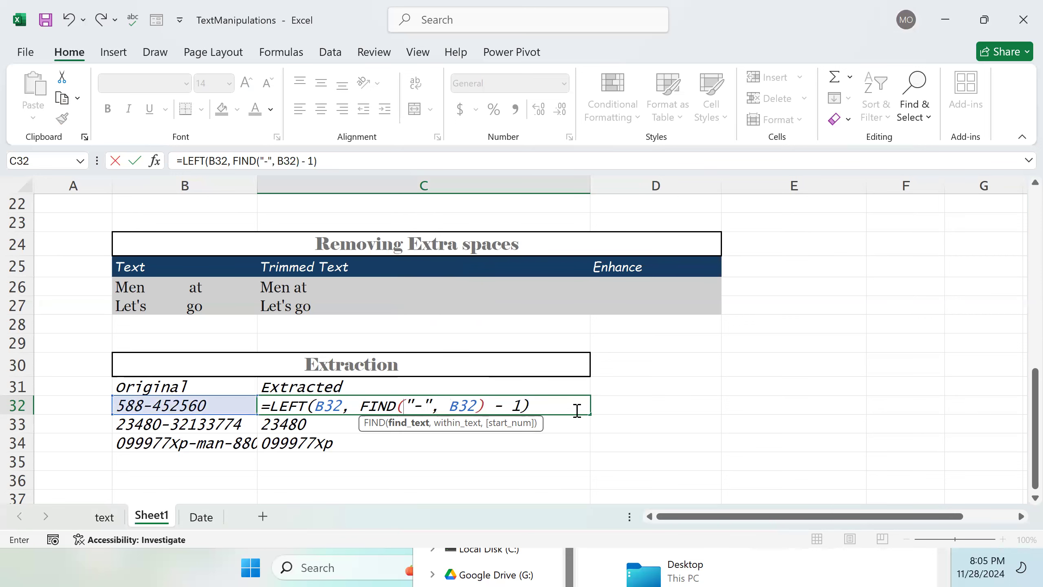
pyautogui.press('Return')
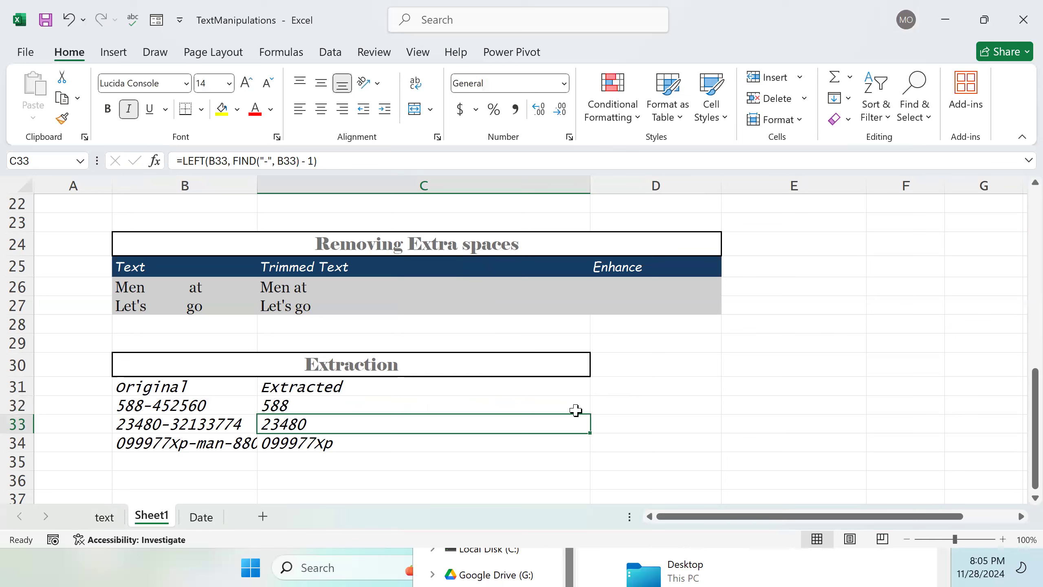
# Step: Enter =FIND("-", B32) in D32 to locate the hyphen position
pyautogui.doubleClick(628, 400)
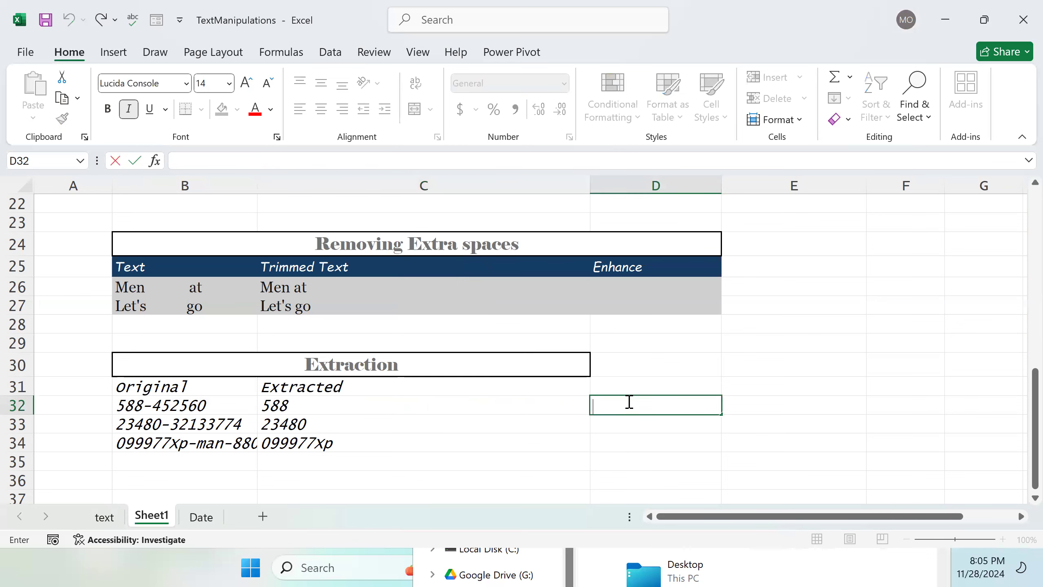
pyautogui.write('=FIND')
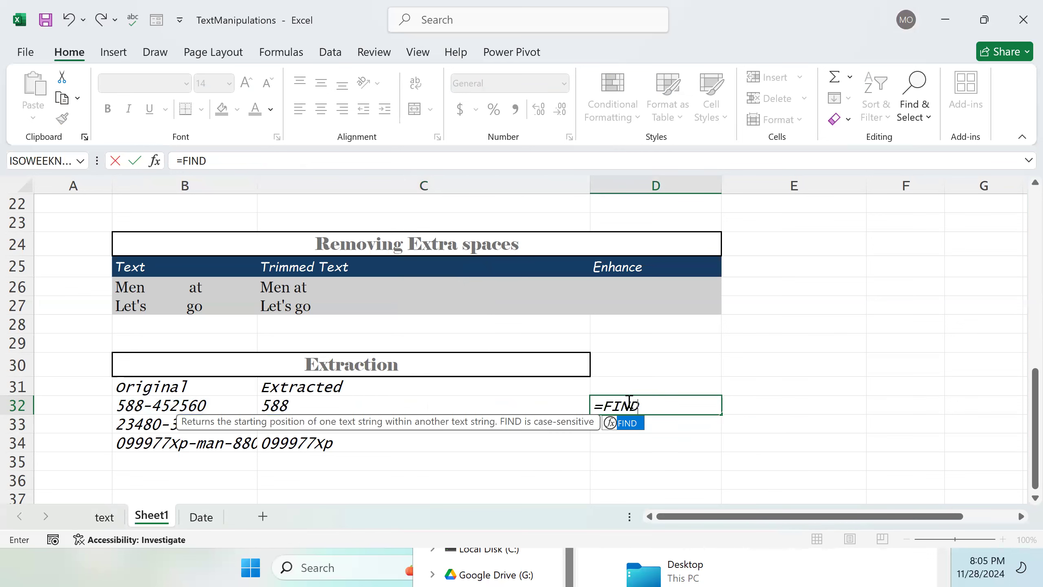
pyautogui.write('(')
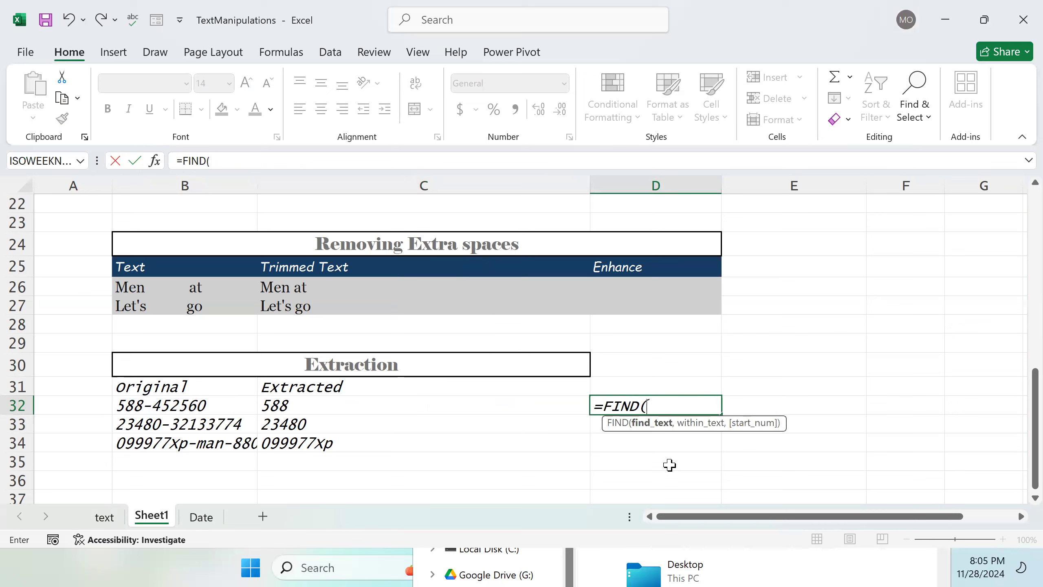
pyautogui.click(655, 404)
pyautogui.write('"-",')
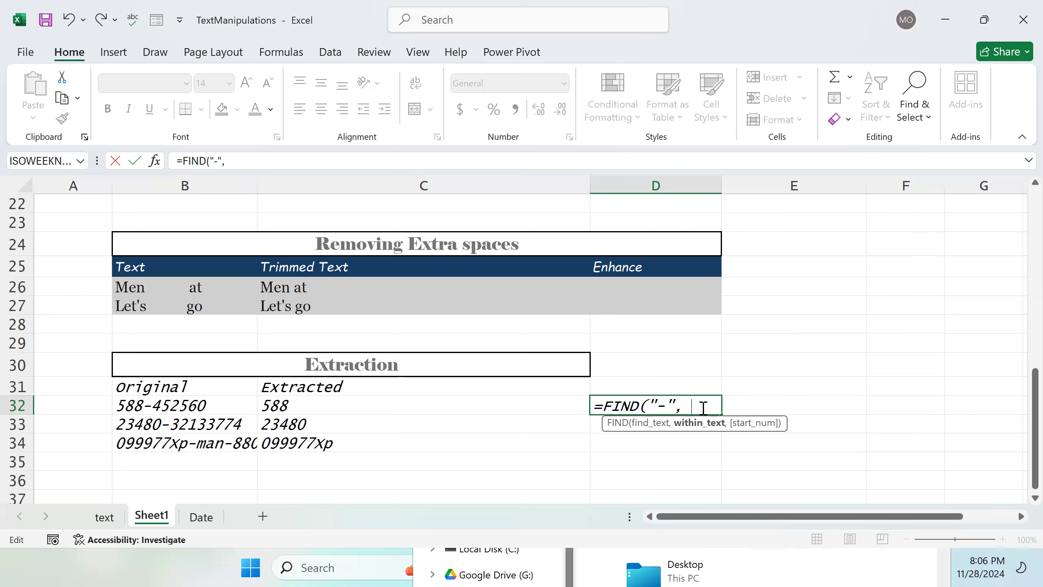
pyautogui.click(215, 409)
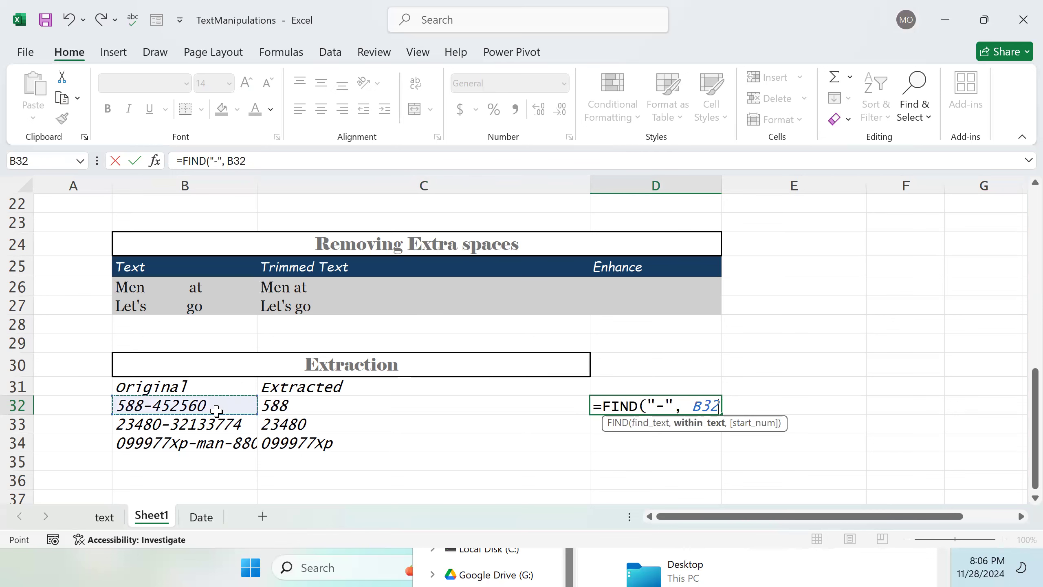
pyautogui.write(')')
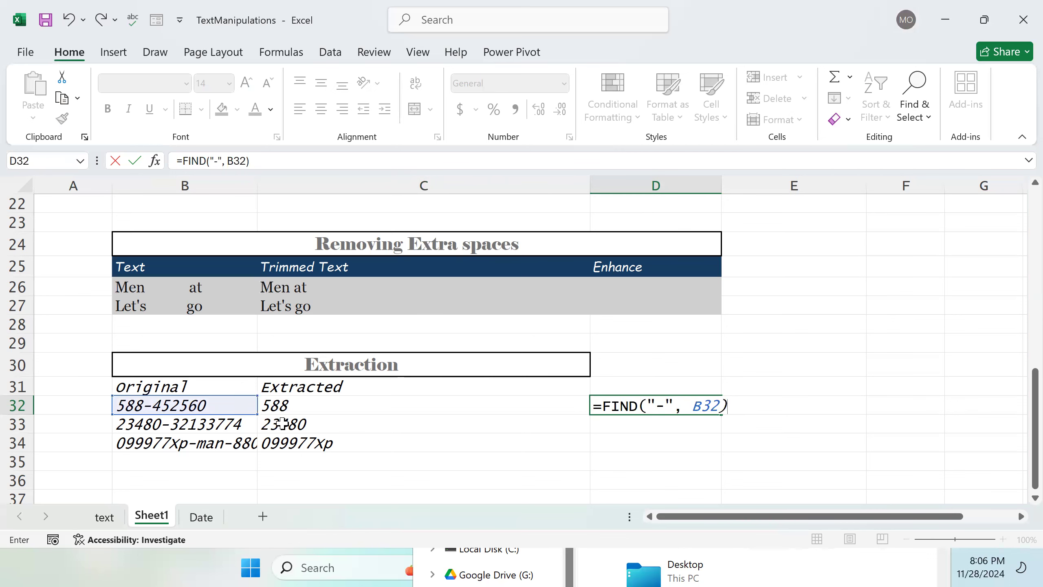
pyautogui.scroll(1, 578, 340)
pyautogui.scroll(-1, 578, 340)
pyautogui.press('Return')
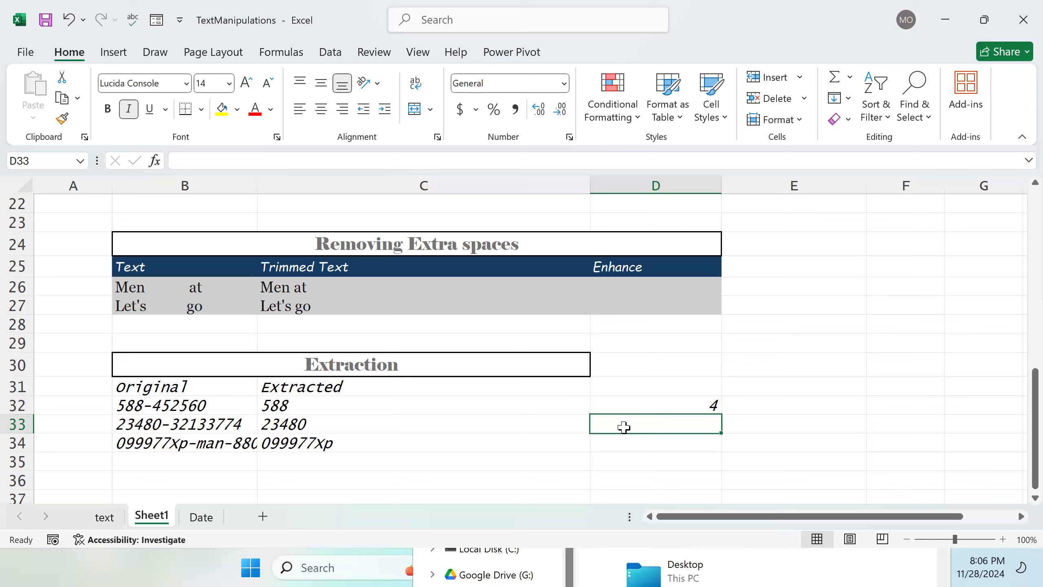
# Step: Try replacing the FIND part of C32's formula with a reference to D32, then undo the change
pyautogui.doubleClick(324, 404)
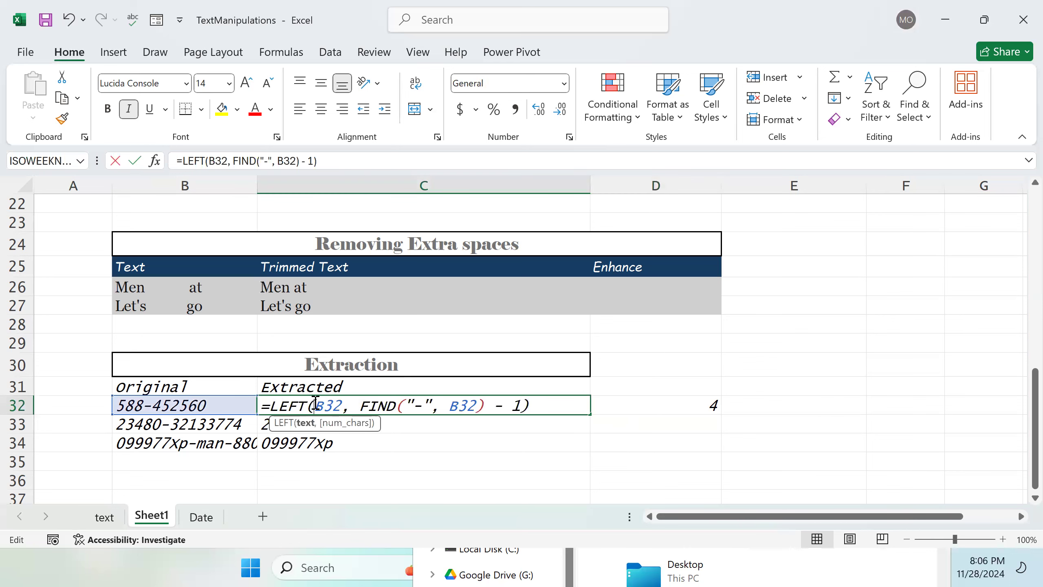
pyautogui.moveTo(360, 406); pyautogui.dragTo(518, 406)
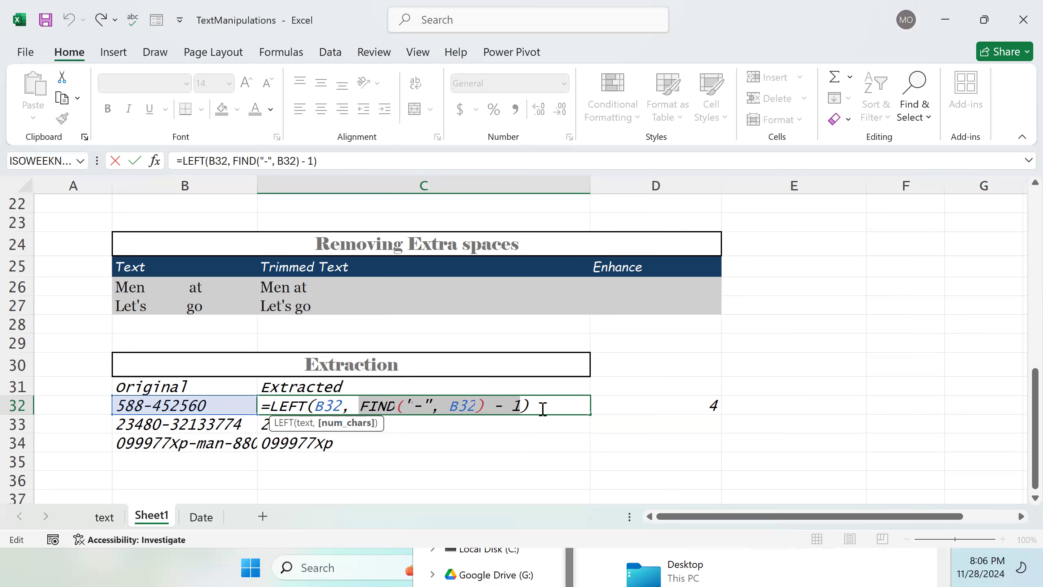
pyautogui.click(703, 409)
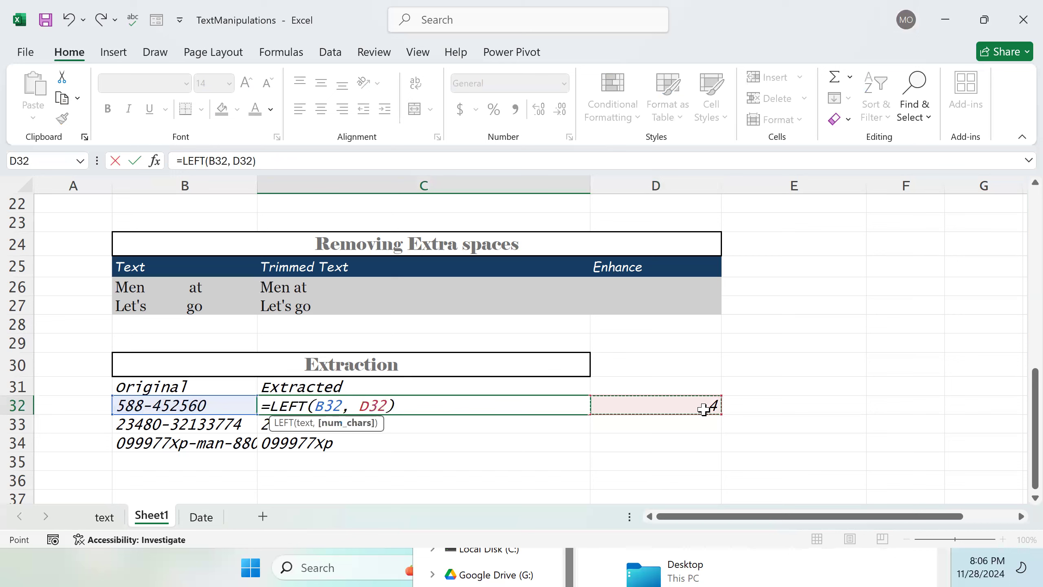
pyautogui.press('BackSpace')
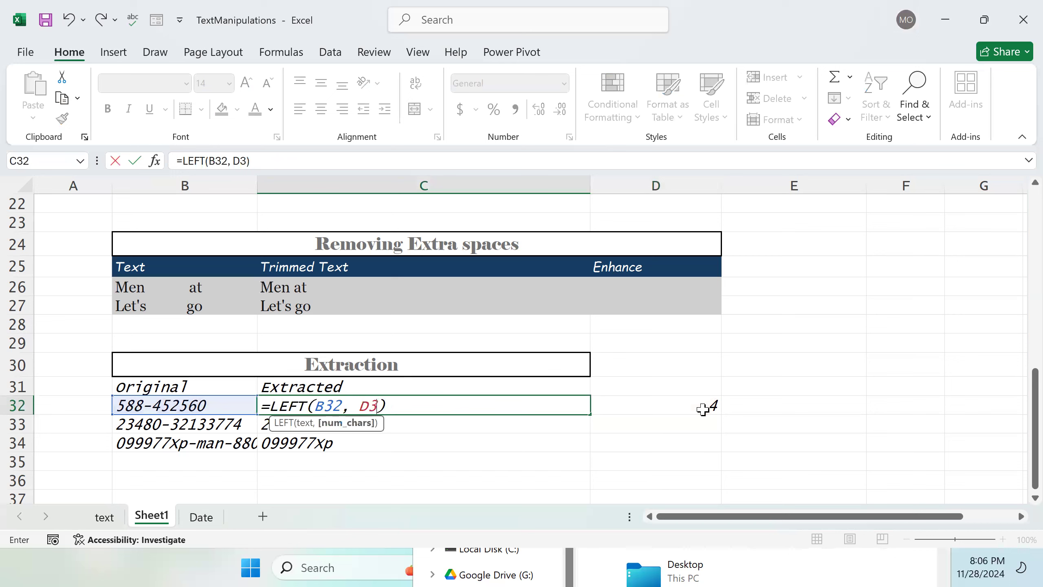
pyautogui.press('Return')
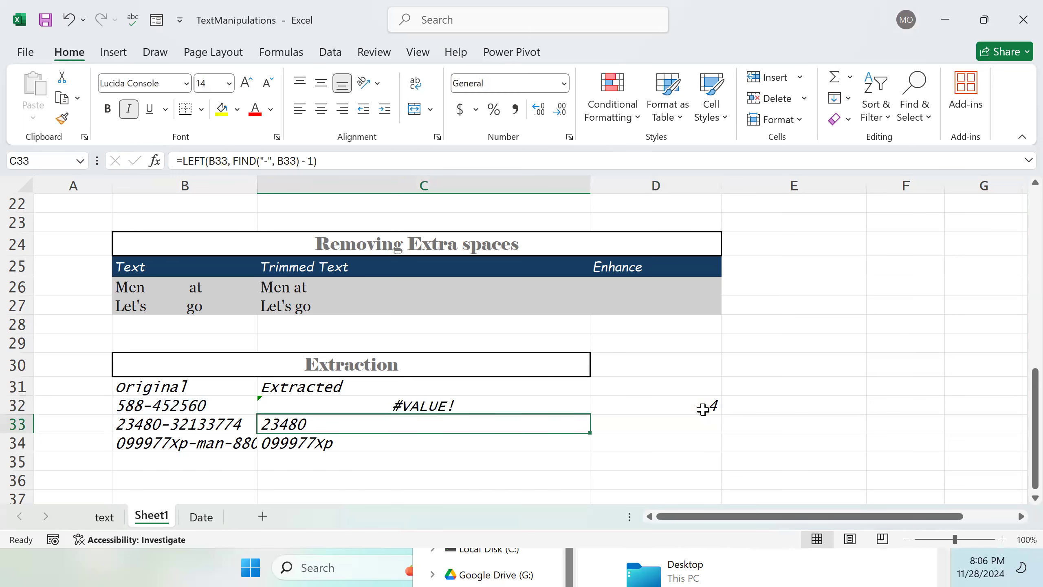
pyautogui.hotkey('ctrl', 'z')
pyautogui.press('Down')
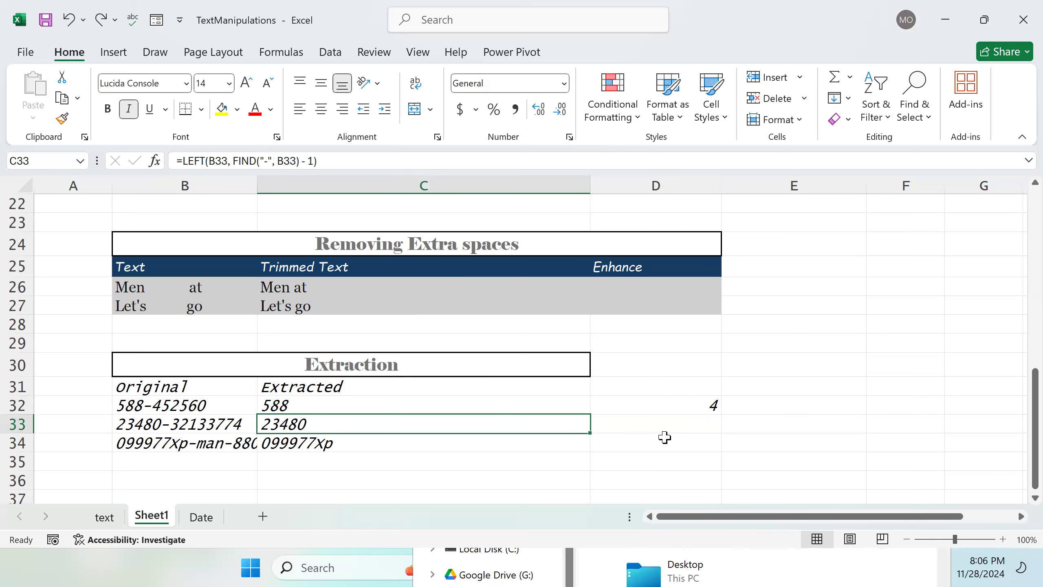
# Step: Append -1 to D32's formula, making it =FIND("-", B32) -1
pyautogui.click(683, 410)
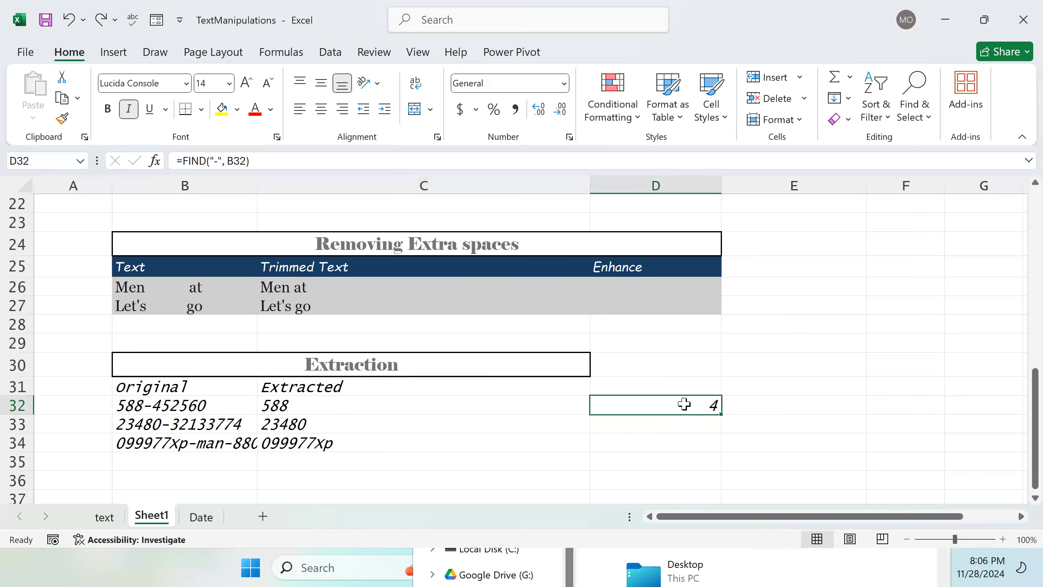
pyautogui.doubleClick(684, 404)
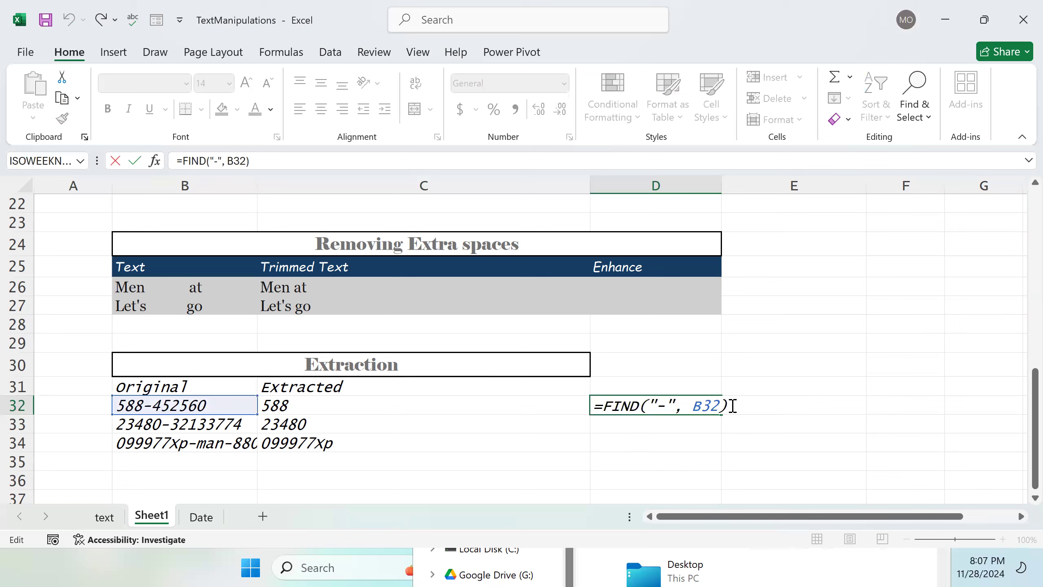
pyautogui.write('-1')
pyautogui.press('Return')
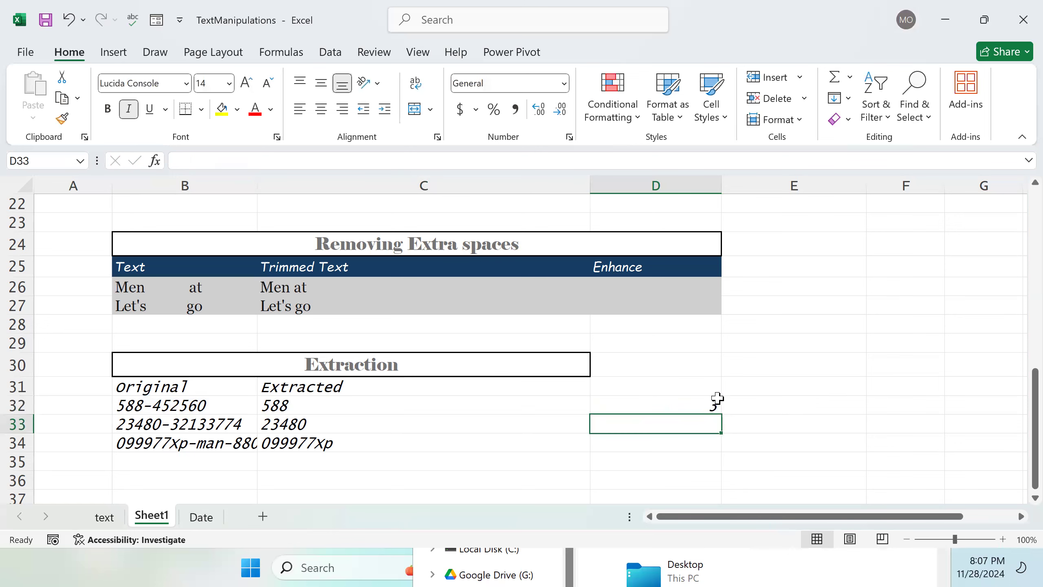
pyautogui.click(668, 406)
pyautogui.doubleClick(698, 407)
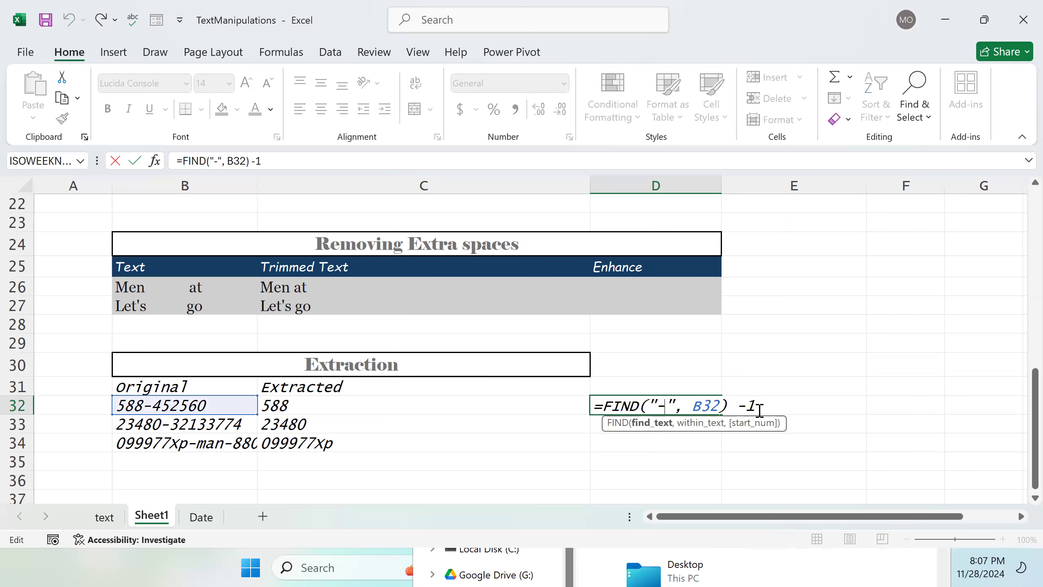
pyautogui.moveTo(760, 407); pyautogui.dragTo(738, 407)
pyautogui.moveTo(598, 420); pyautogui.dragTo(606, 419)
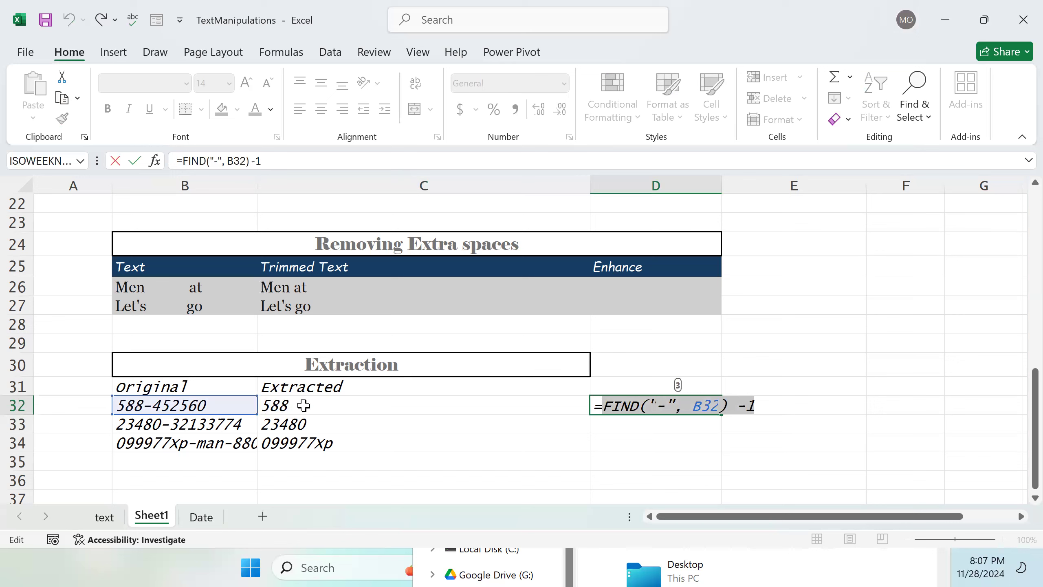
pyautogui.click(332, 404)
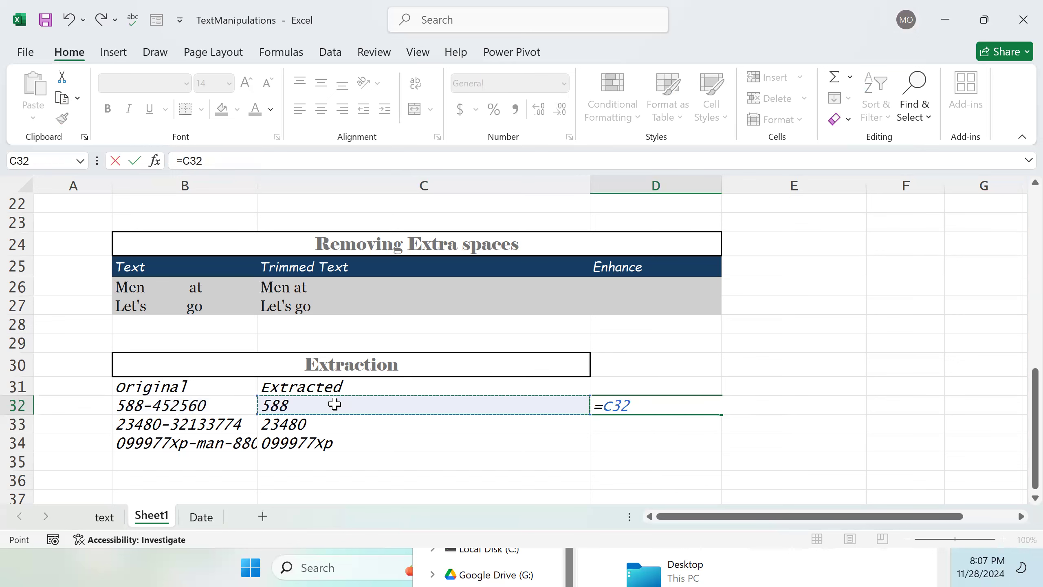
pyautogui.press('BackSpace')
pyautogui.press('BackSpace')
pyautogui.press('BackSpace')
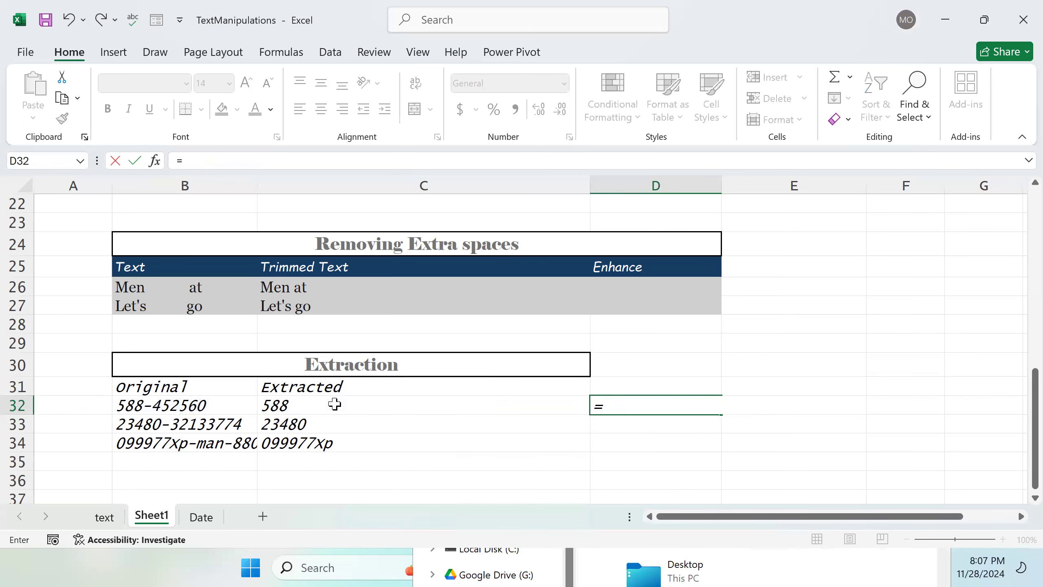
pyautogui.press('Return')
pyautogui.press('Up')
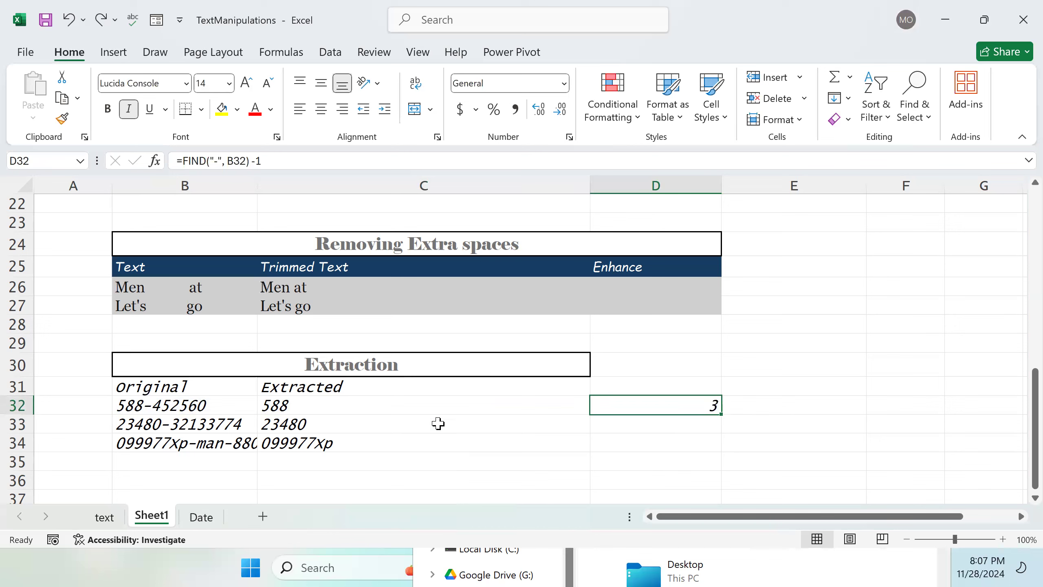
# Step: Examine the LEFT formula extracting text before the hyphen in C32
pyautogui.click(429, 406)
pyautogui.doubleClick(429, 407)
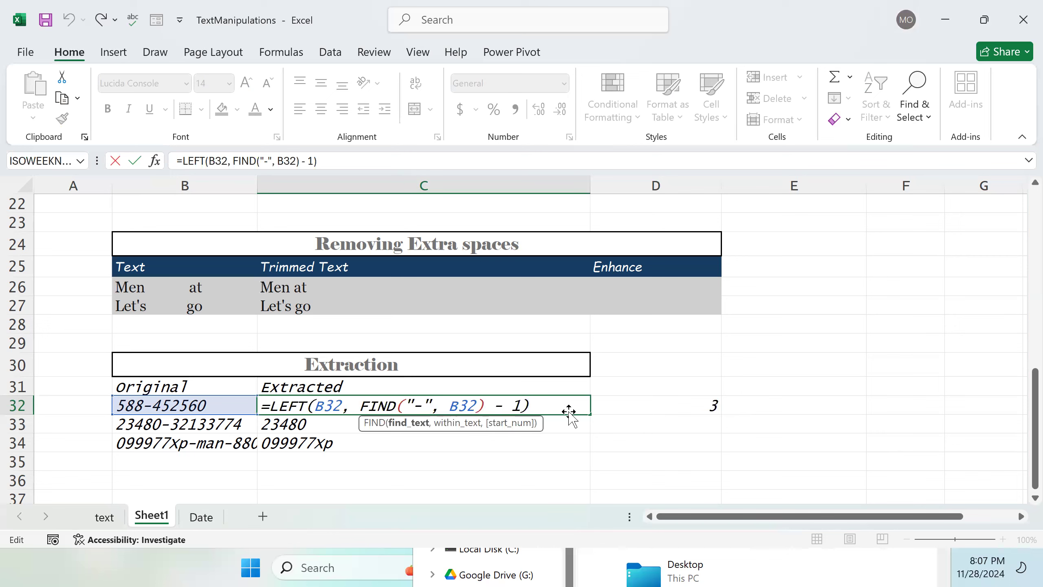
pyautogui.press('Return')
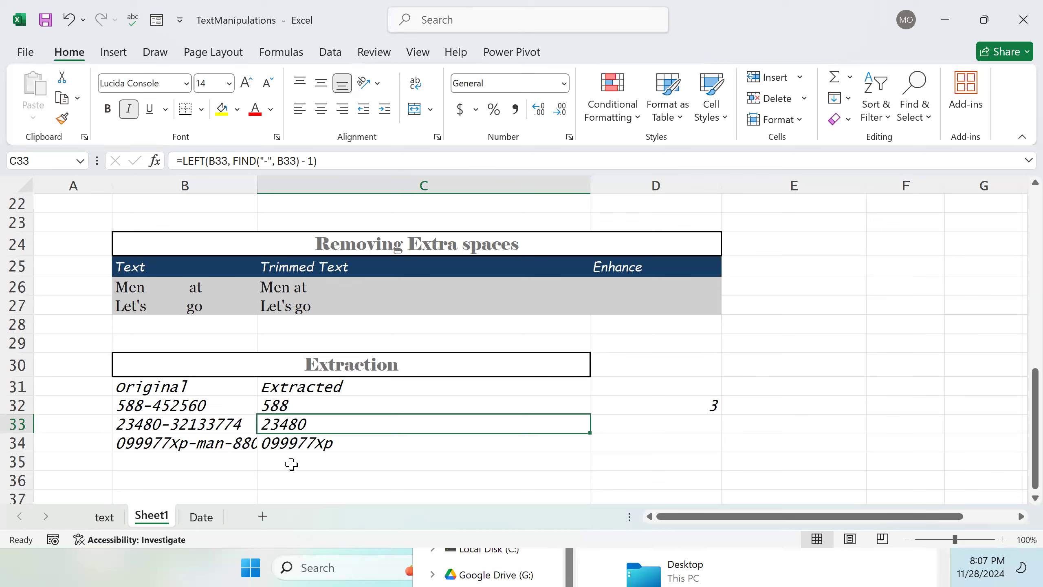
# Step: Enter =FIND("xp",B34) in D34 to locate the xp text within the third original string
pyautogui.doubleClick(655, 440)
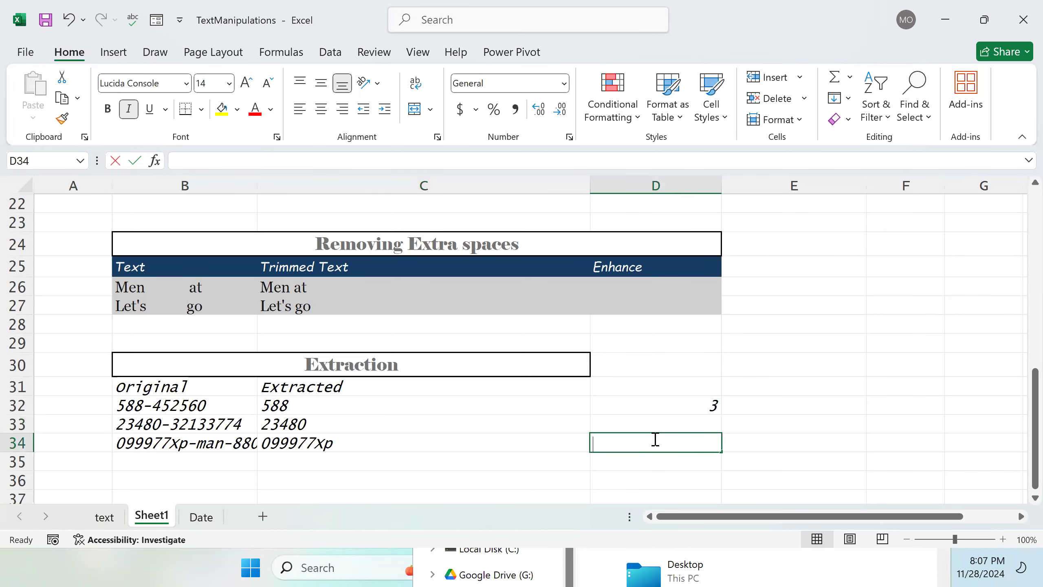
pyautogui.write('FIND')
pyautogui.press('BackSpace')
pyautogui.press('BackSpace')
pyautogui.press('BackSpace')
pyautogui.press('BackSpace')
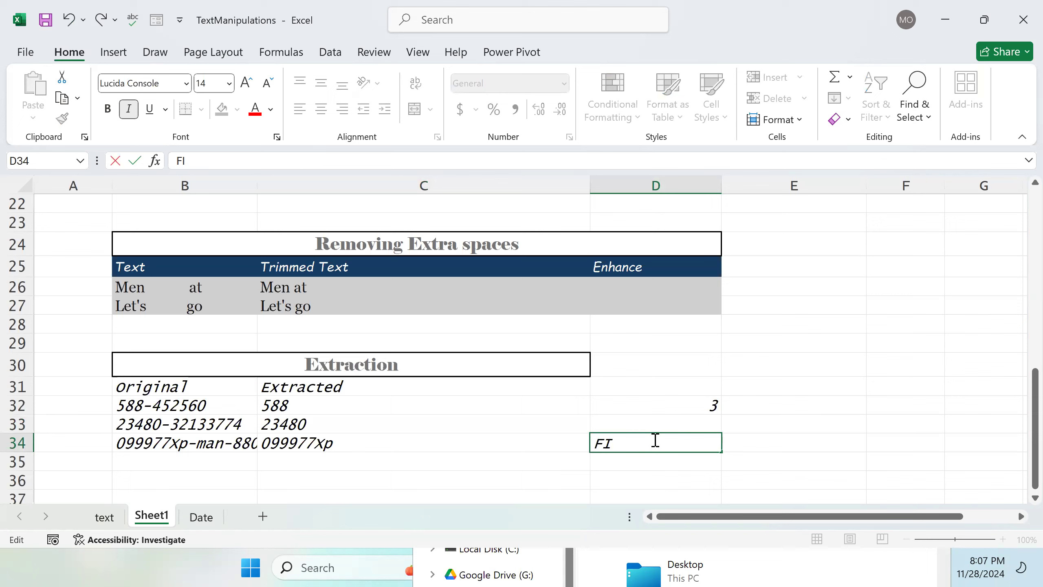
pyautogui.write('=')
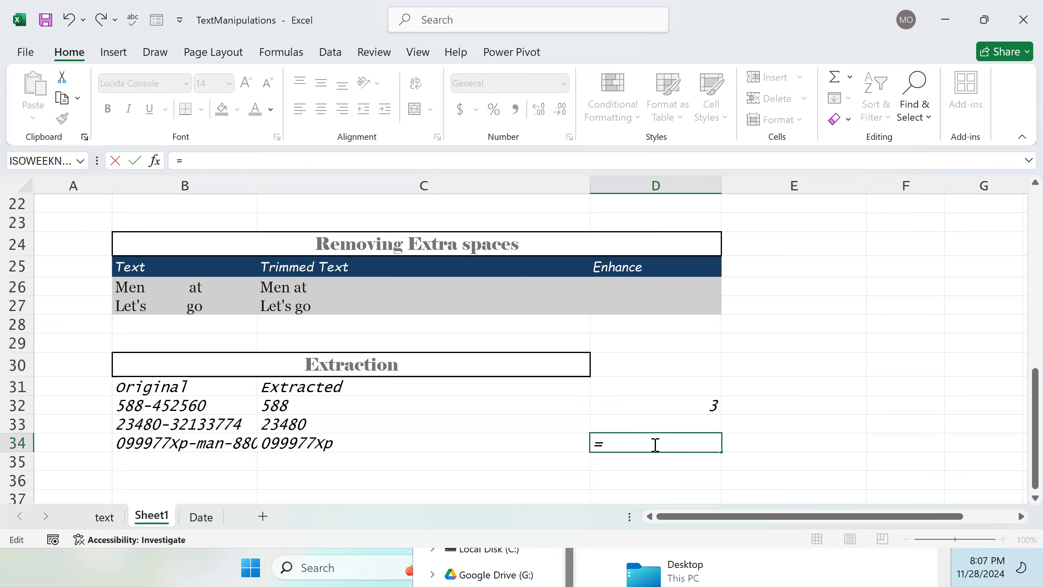
pyautogui.write('FINd')
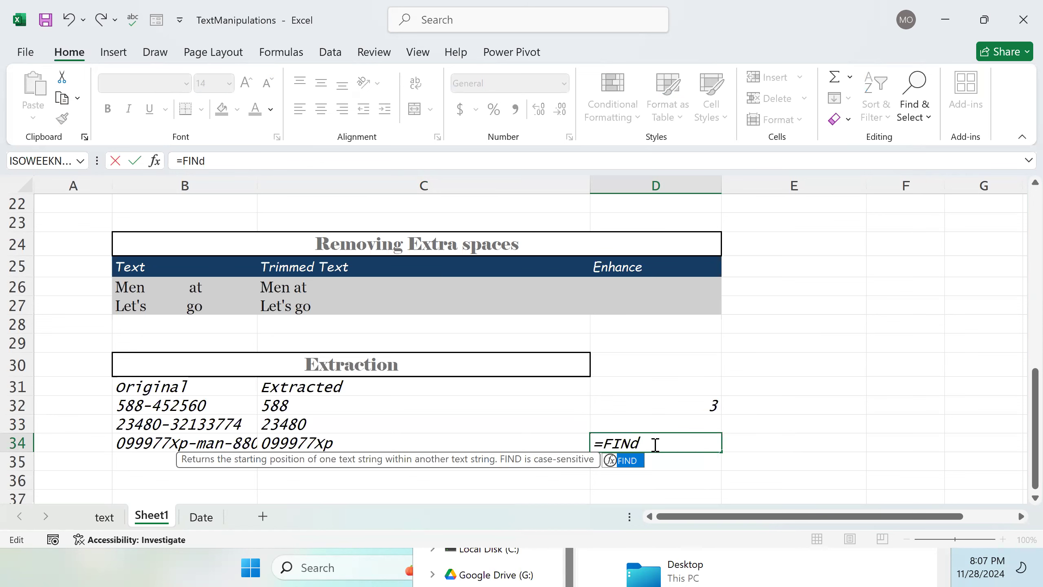
pyautogui.press('Tab')
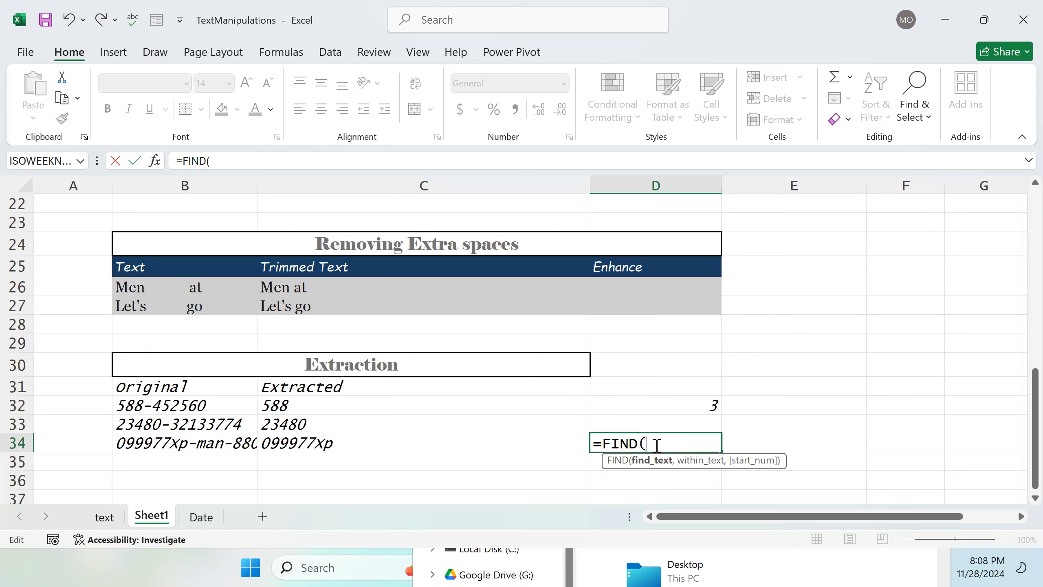
pyautogui.write('x')
pyautogui.press('BackSpace')
pyautogui.write('"xp')
pyautogui.write(',')
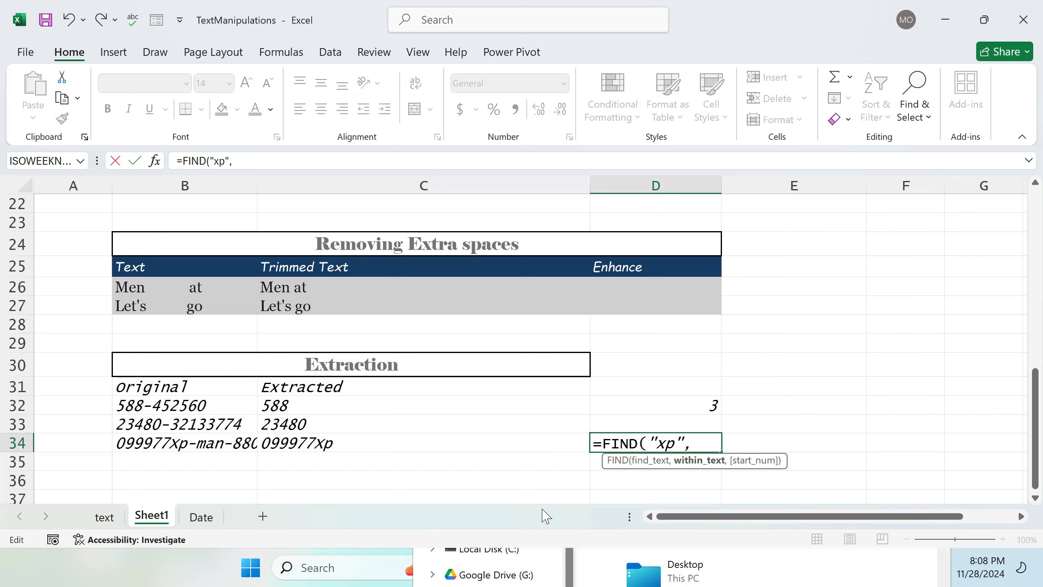
pyautogui.click(226, 447)
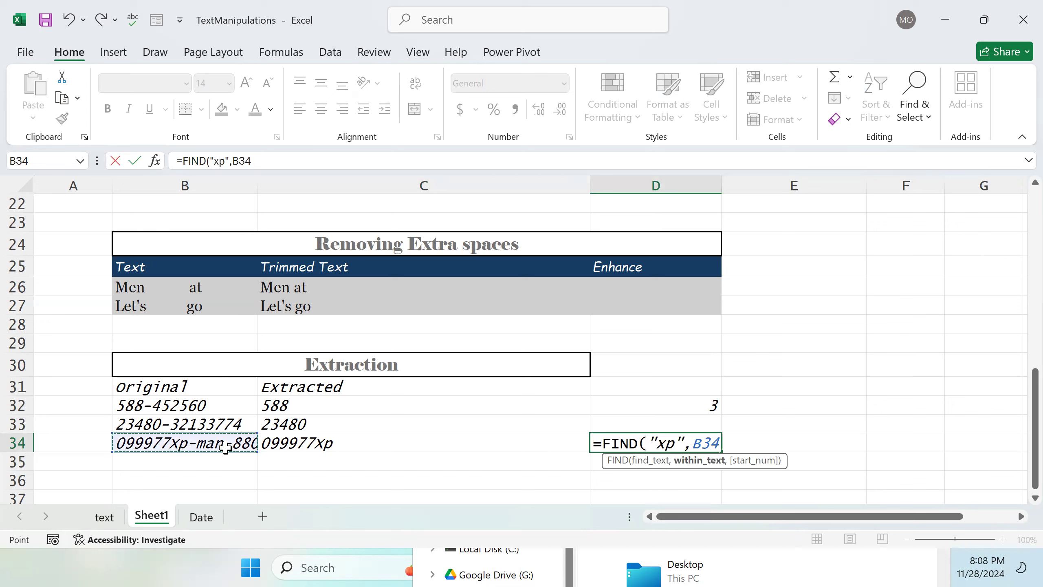
pyautogui.write(')')
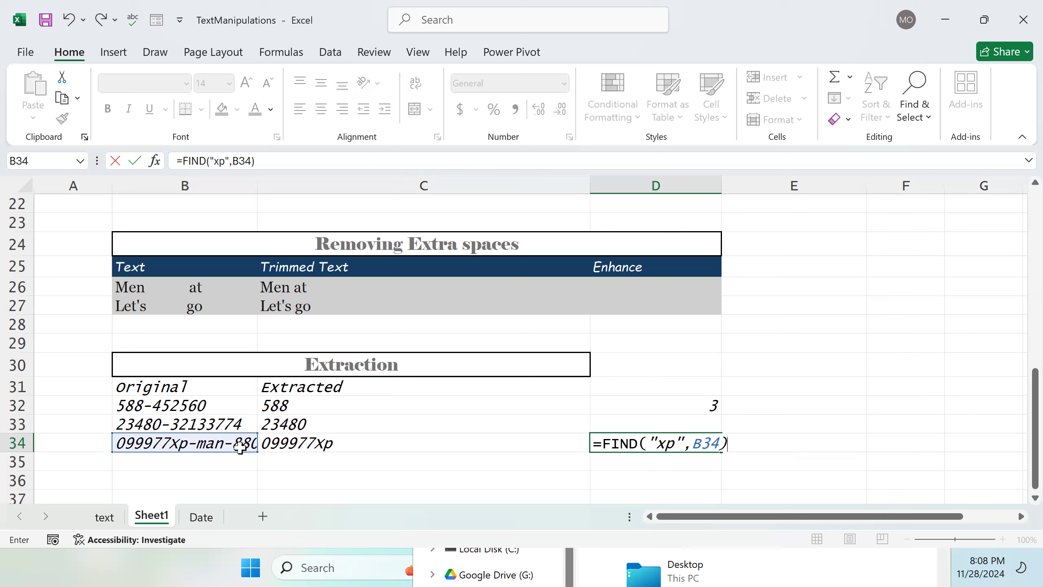
pyautogui.click(667, 447)
pyautogui.press('Return')
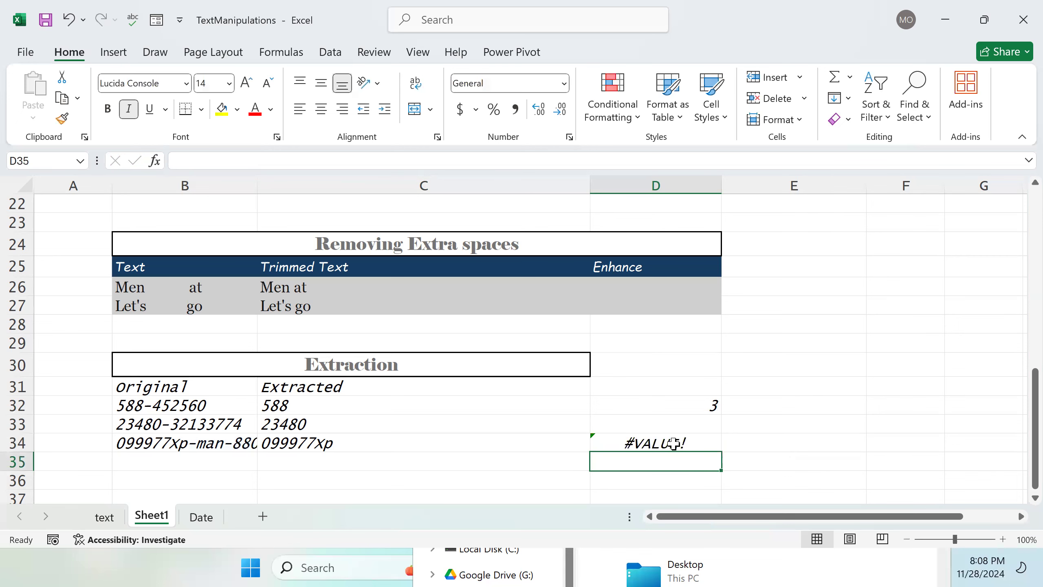
# Step: Change the search text in D34's FIND formula to "Xp" with a capital X
pyautogui.click(673, 443)
pyautogui.doubleClick(674, 443)
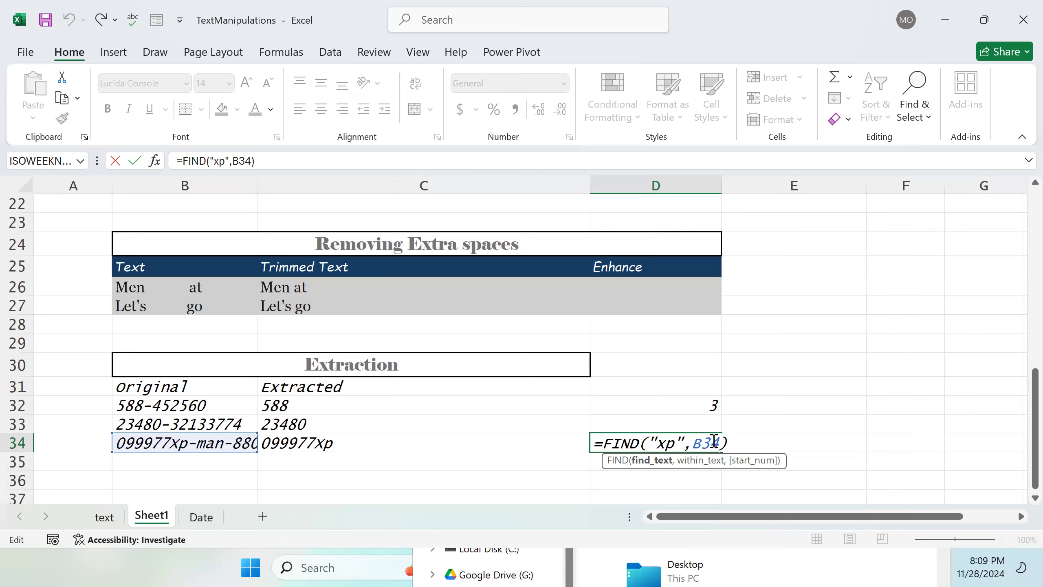
pyautogui.press('Return')
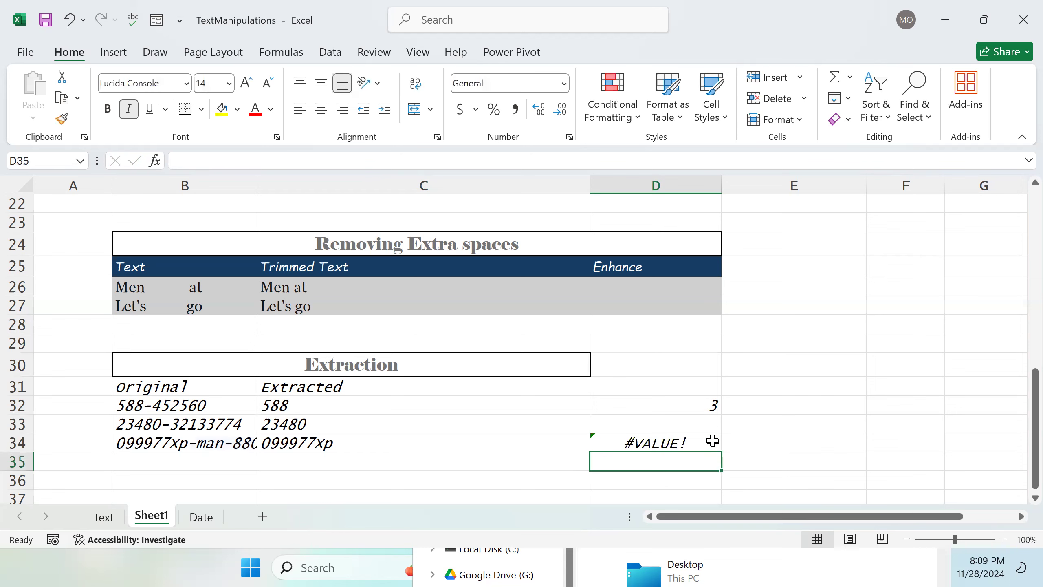
pyautogui.click(665, 437)
pyautogui.doubleClick(665, 438)
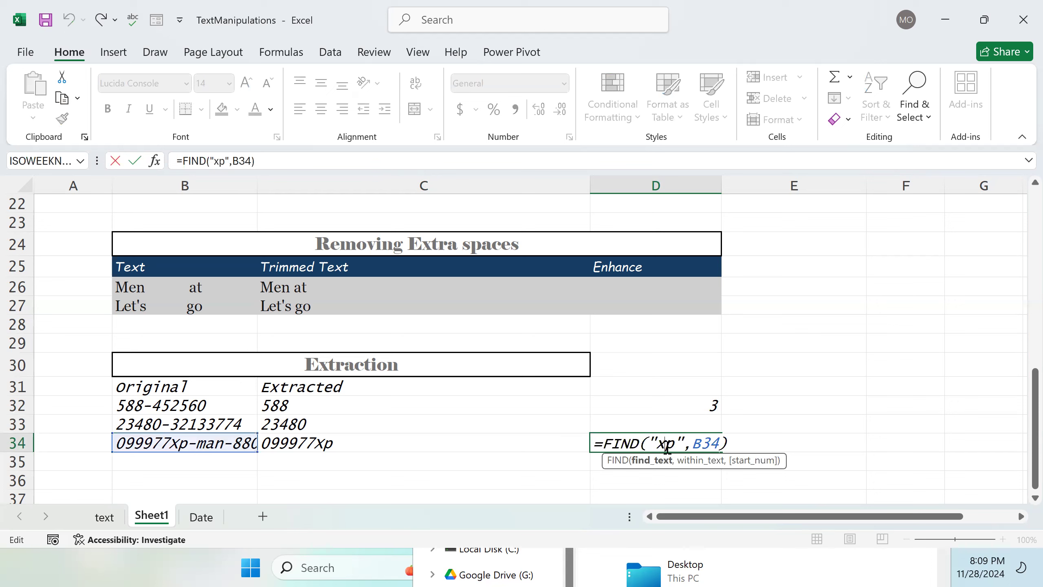
pyautogui.press('BackSpace')
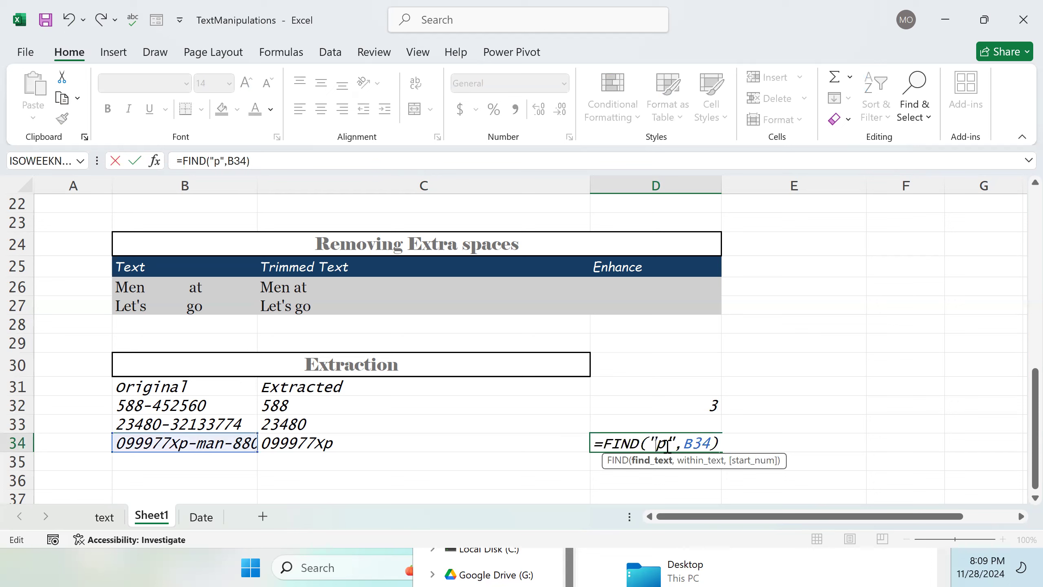
pyautogui.write('X')
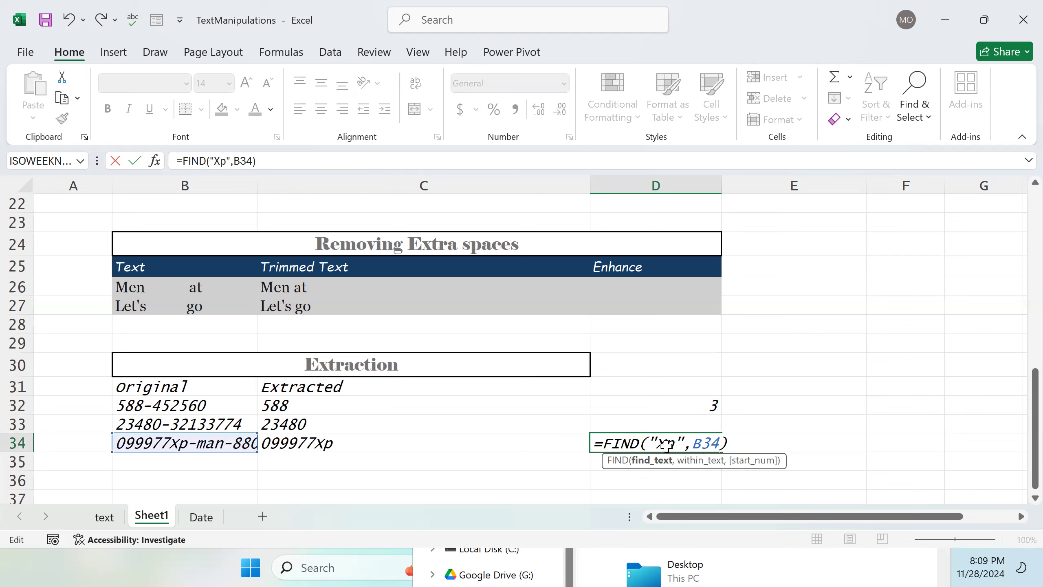
pyautogui.press('Return')
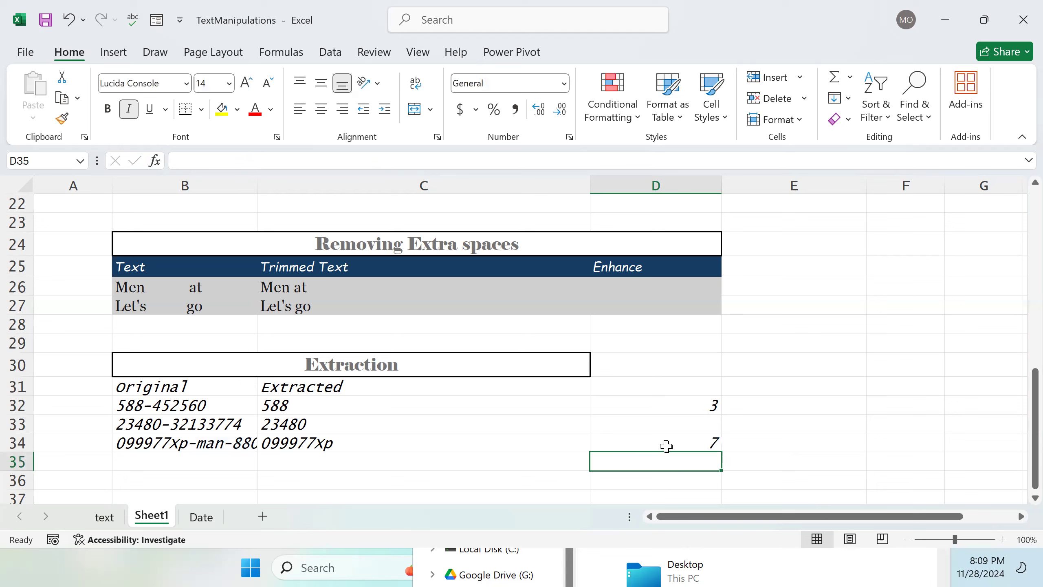
# Step: Autofit column B's width so the full original text in B34 shows
pyautogui.click(714, 440)
pyautogui.doubleClick(713, 442)
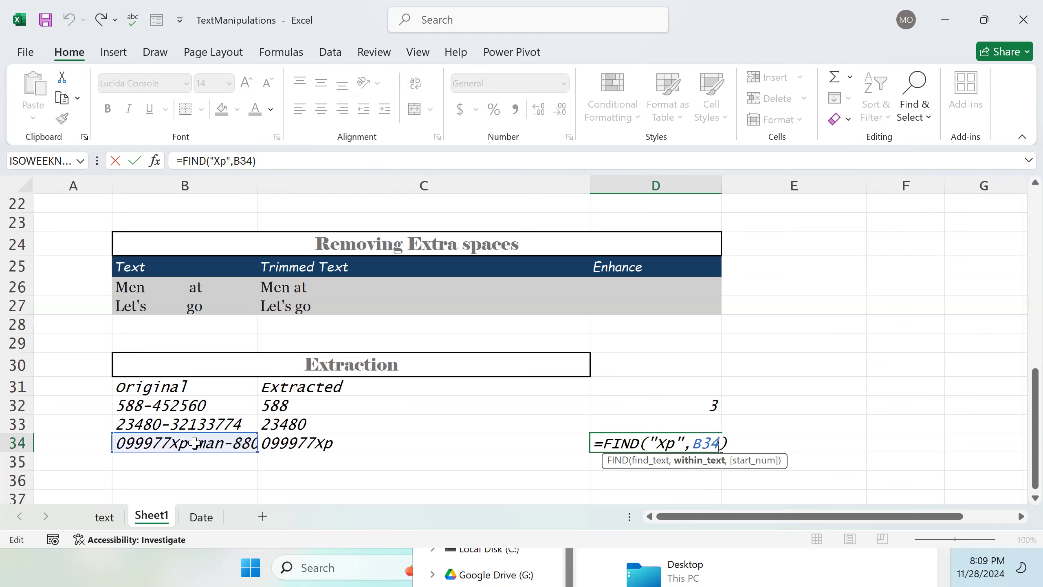
pyautogui.click(180, 443)
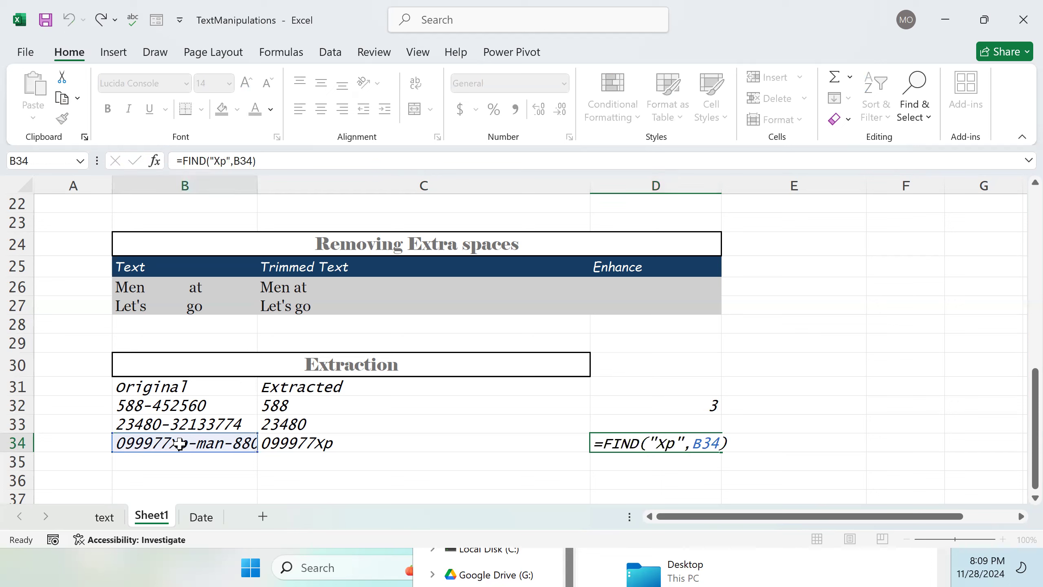
pyautogui.doubleClick(708, 444)
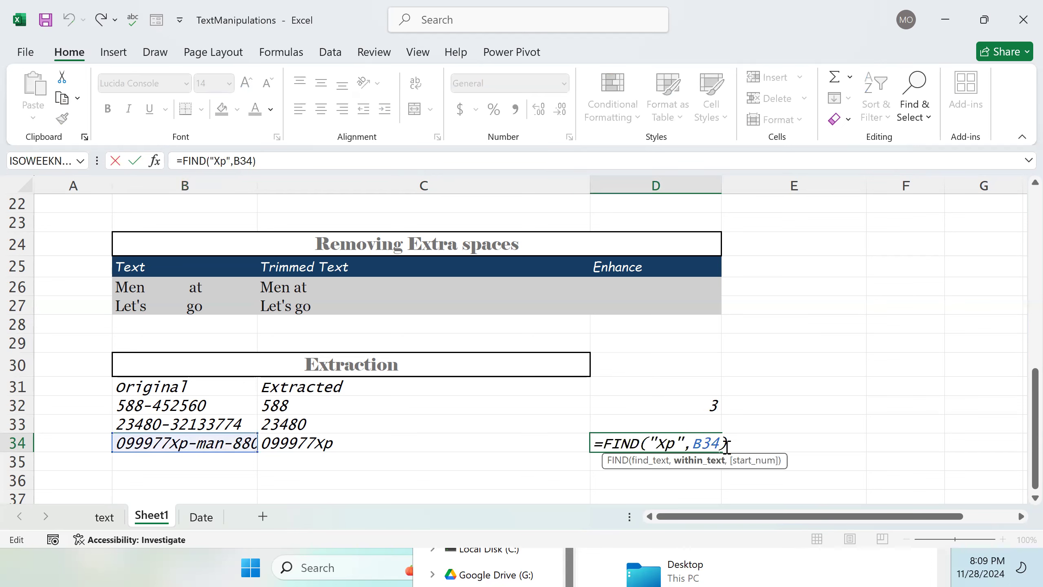
pyautogui.press('Return')
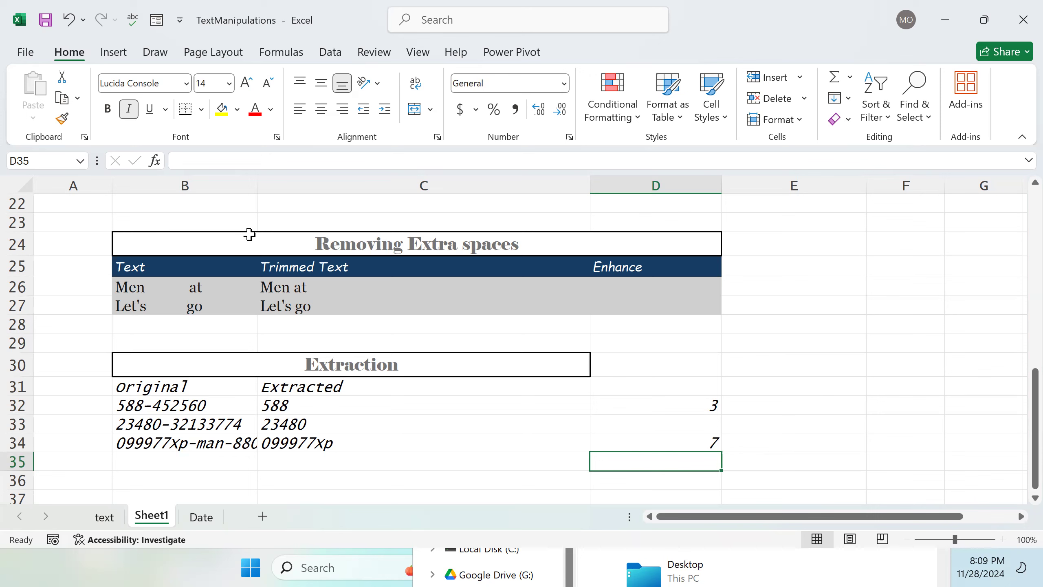
pyautogui.doubleClick(257, 178)
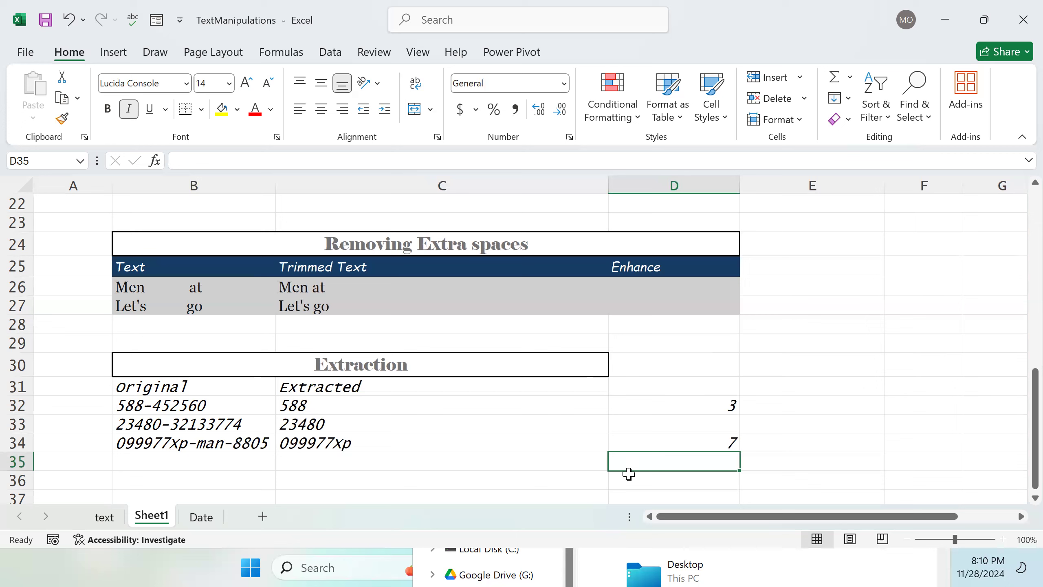
pyautogui.click(637, 440)
pyautogui.doubleClick(637, 442)
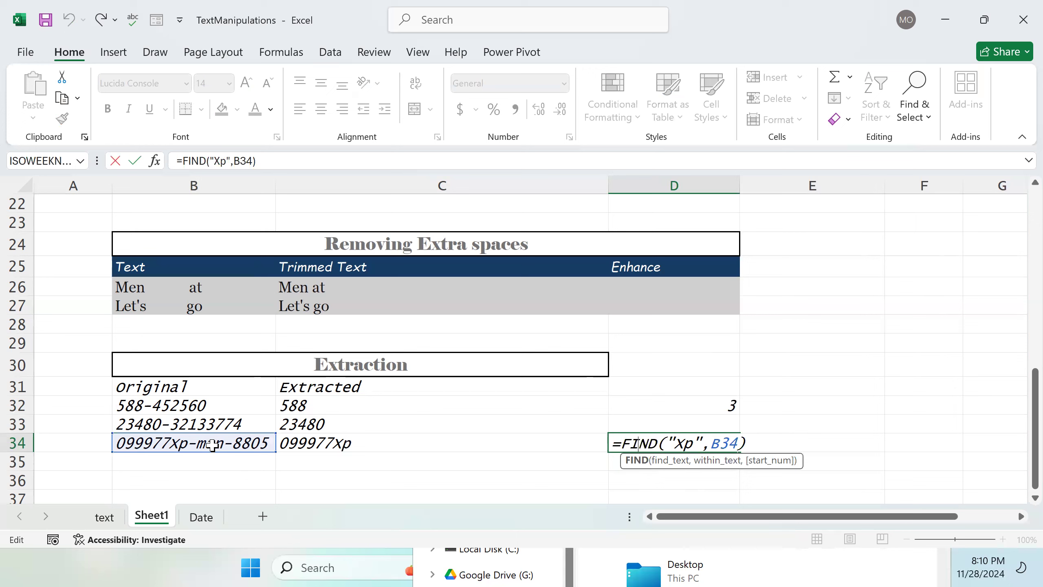
pyautogui.press('Return')
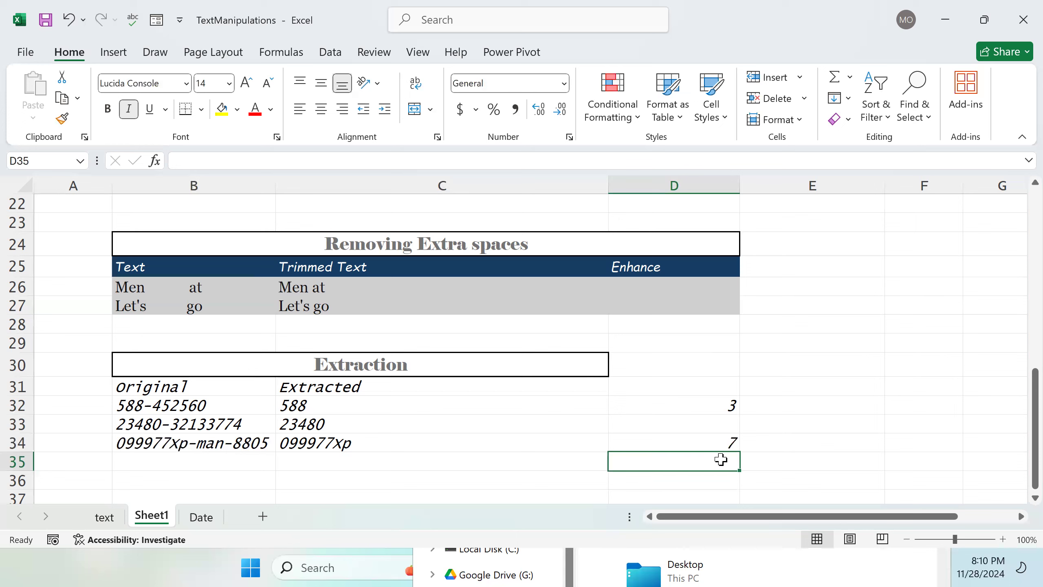
# Step: Edit B34's original text to 0999757Xp-man-8805 by inserting a 5
pyautogui.doubleClick(729, 441)
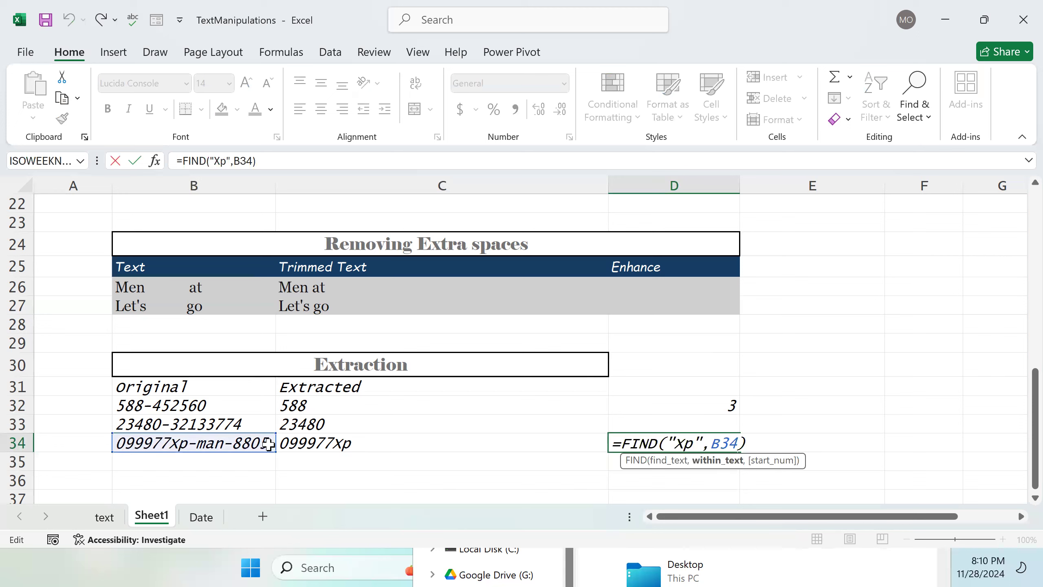
pyautogui.doubleClick(161, 440)
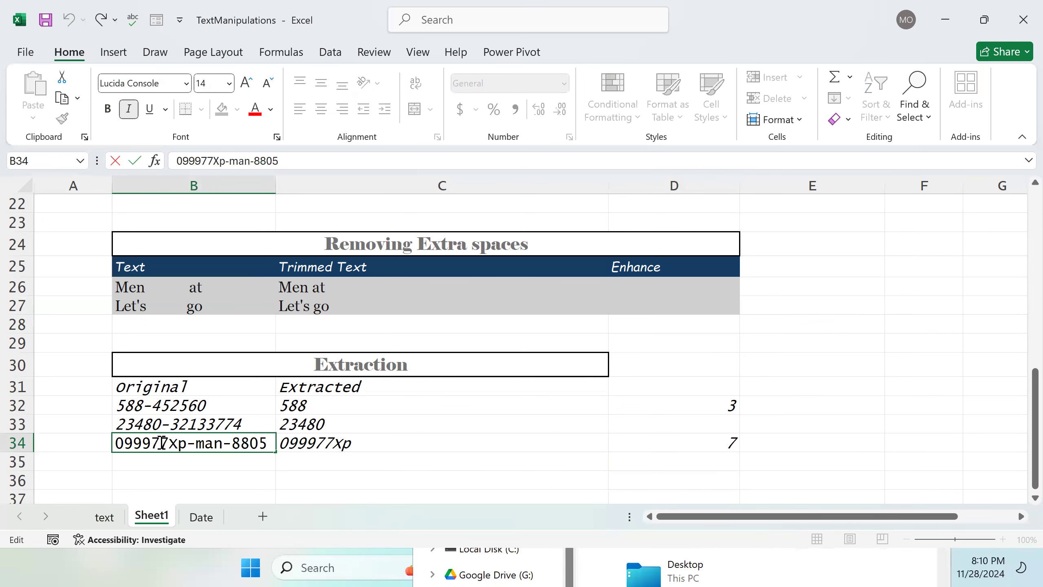
pyautogui.write('5')
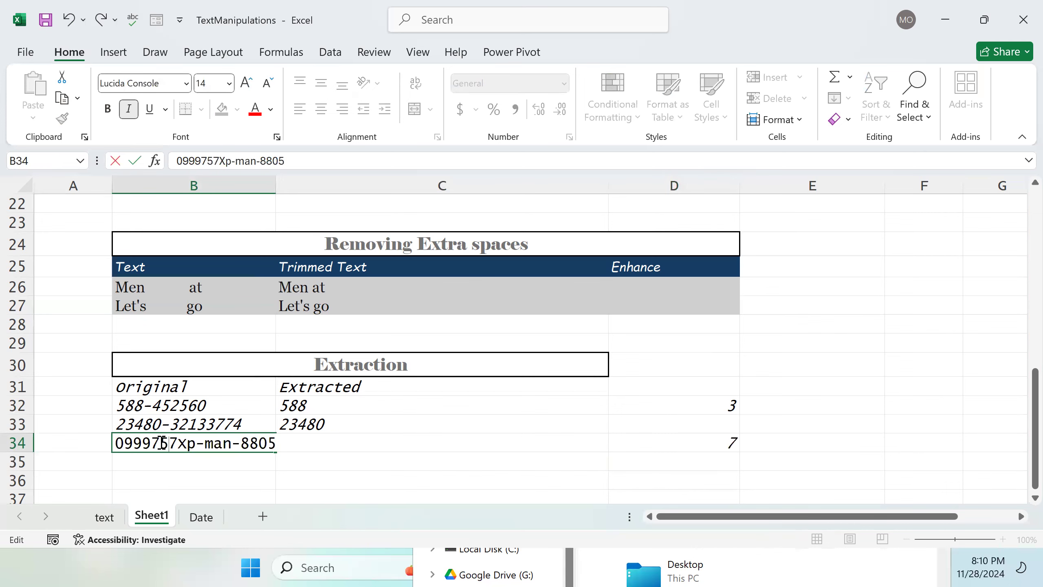
pyautogui.click(726, 439)
# Step: Change D34's FIND formula to search for 5 instead of "Xp"
pyautogui.doubleClick(728, 441)
pyautogui.click(692, 442)
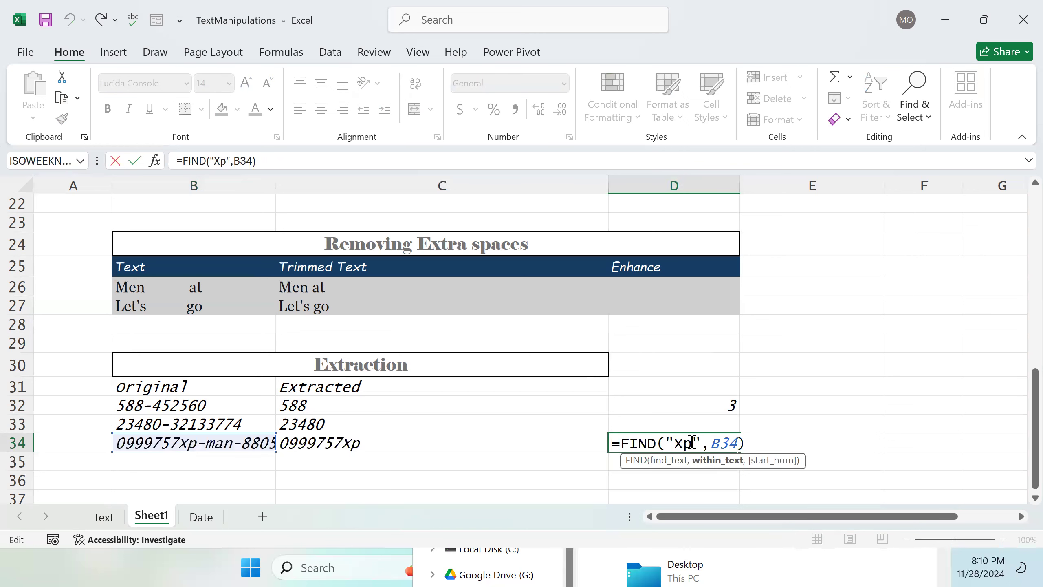
pyautogui.doubleClick(682, 442)
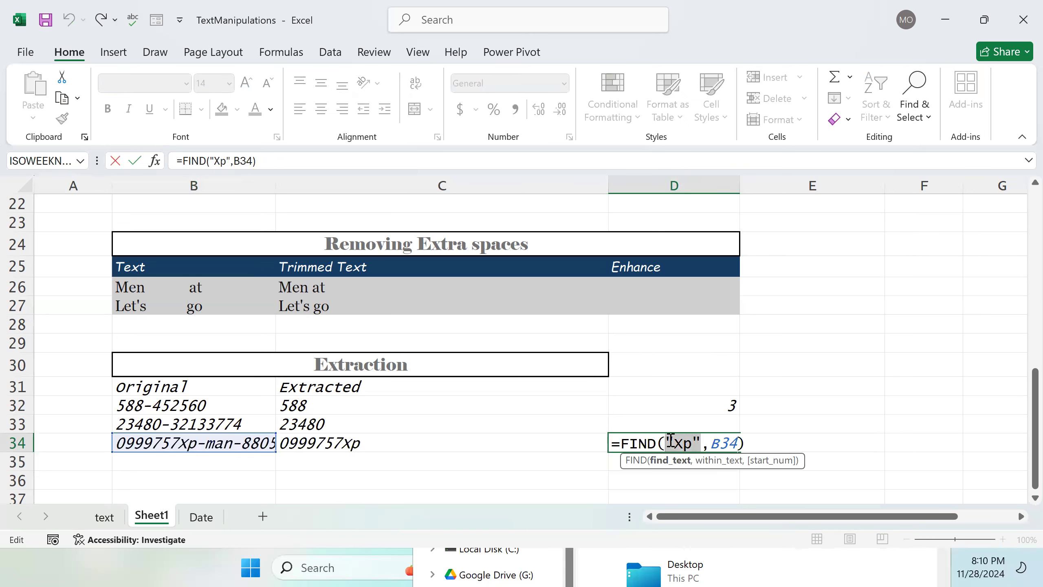
pyautogui.press('BackSpace')
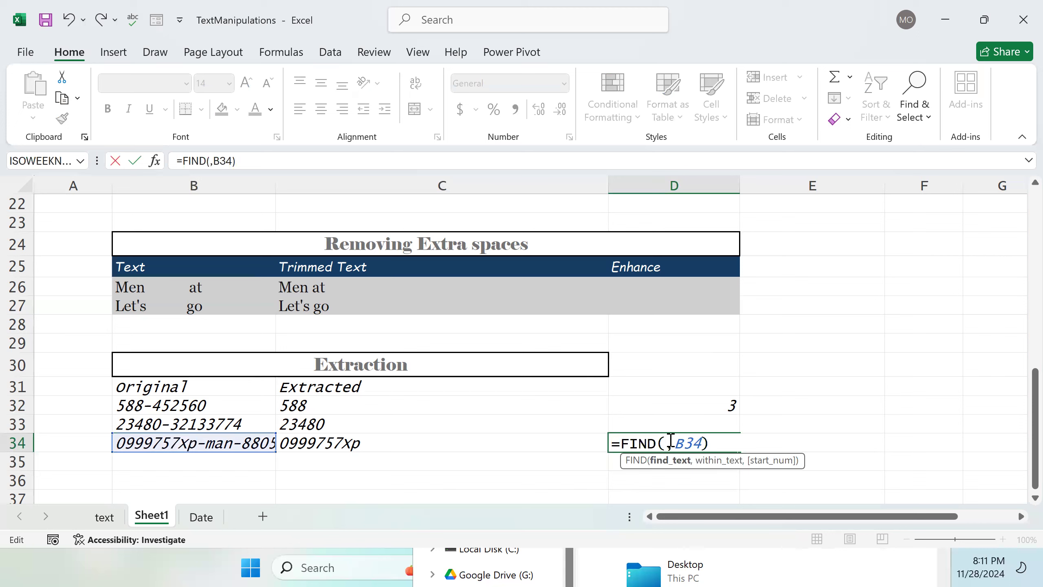
pyautogui.write('5')
pyautogui.press('Return')
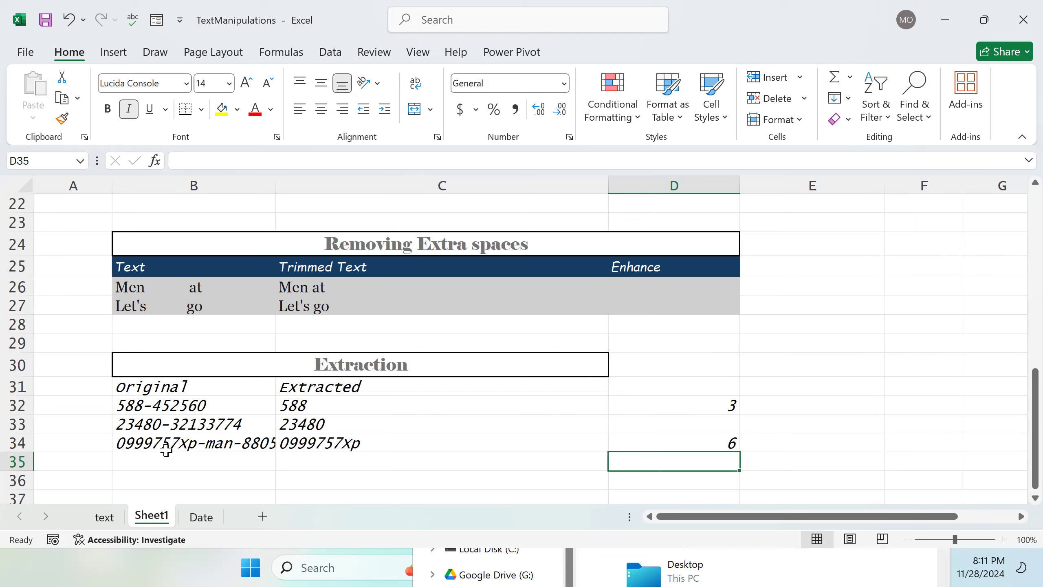
# Step: Add a start position of 7 to D34's FIND formula and autofit column B's width
pyautogui.click(677, 446)
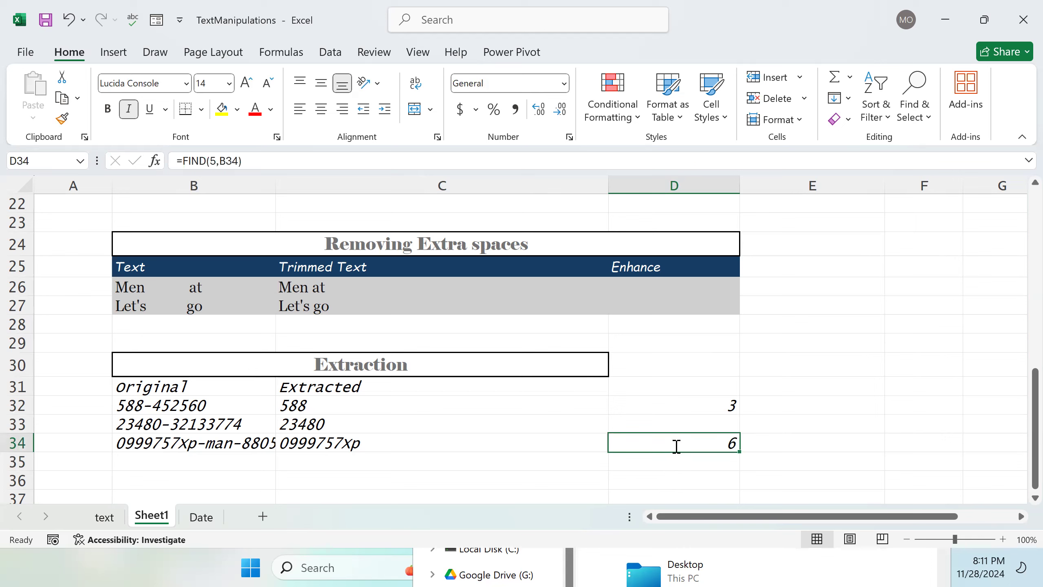
pyautogui.doubleClick(676, 446)
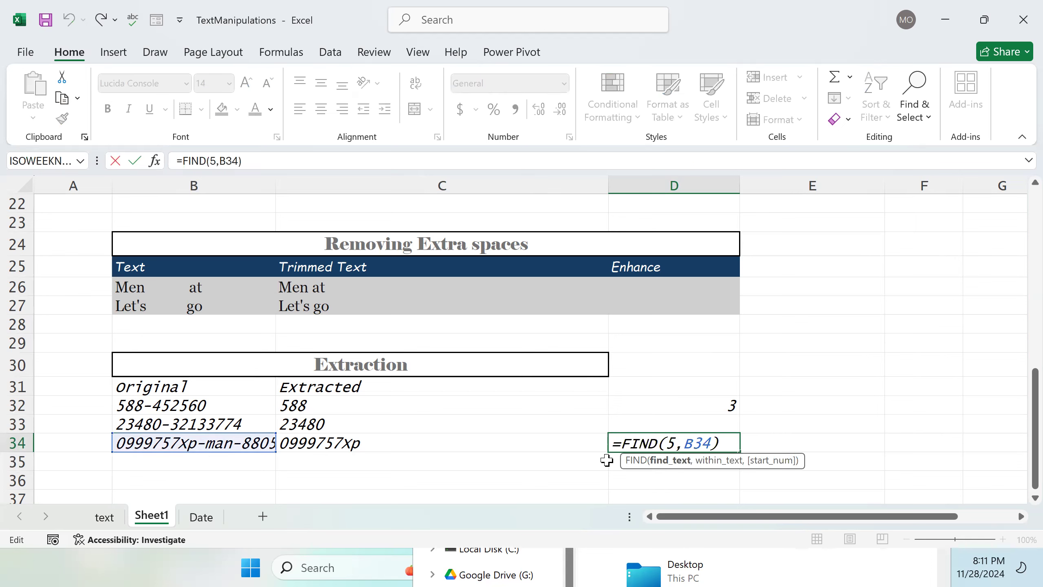
pyautogui.press('Return')
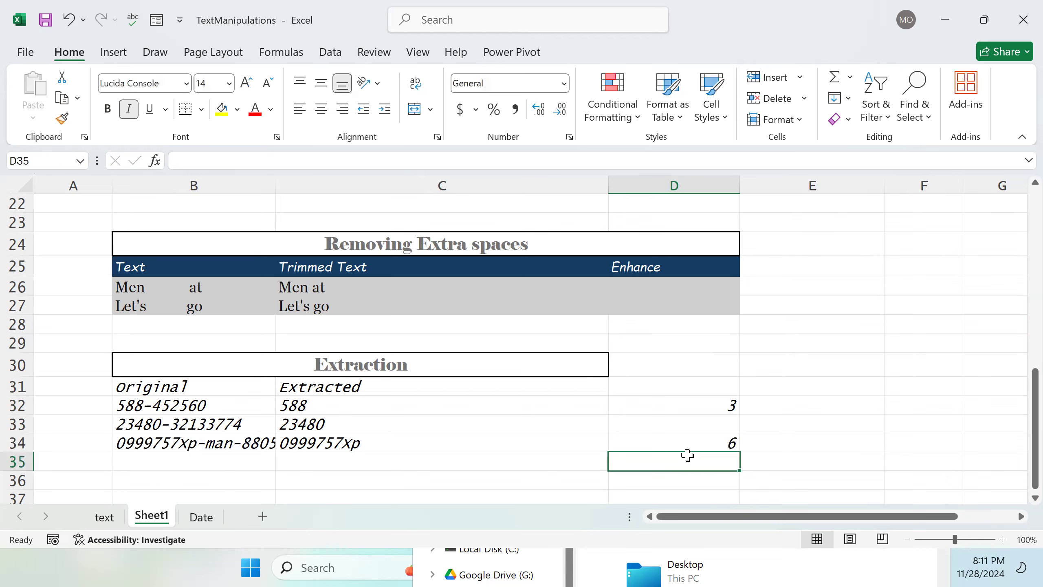
pyautogui.doubleClick(714, 446)
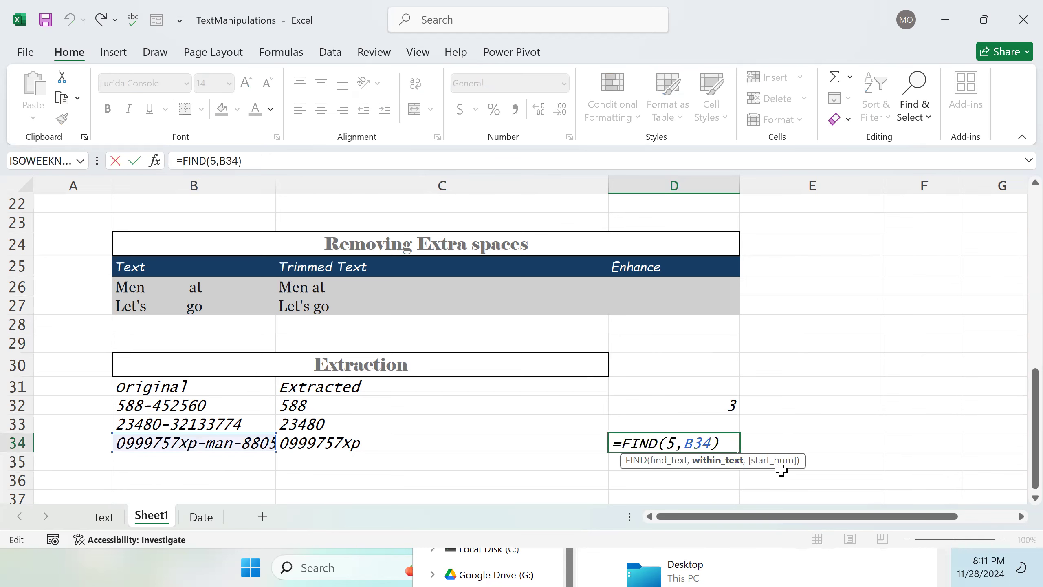
pyautogui.click(711, 443)
pyautogui.write(', ')
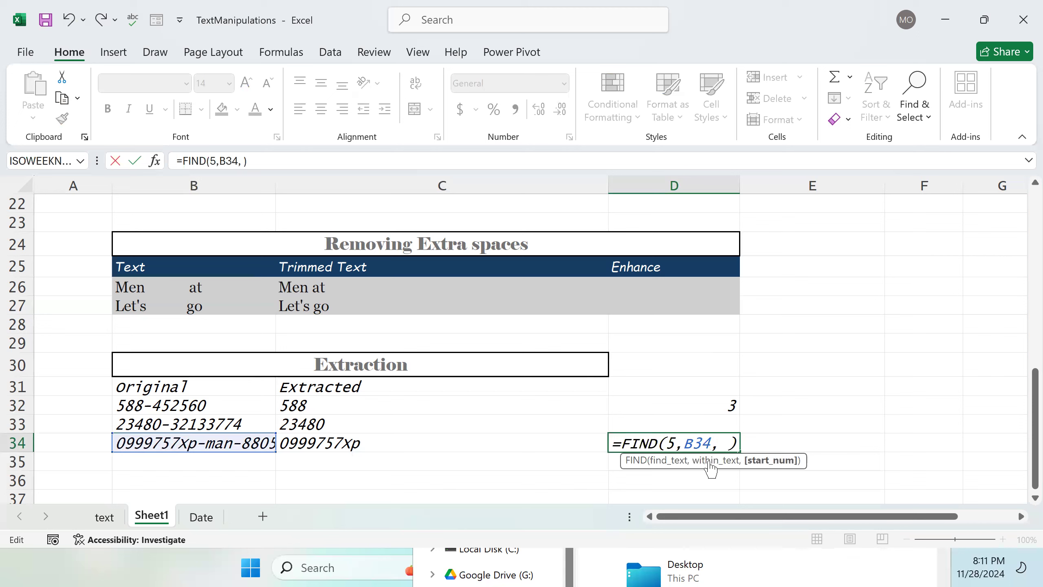
pyautogui.write('7')
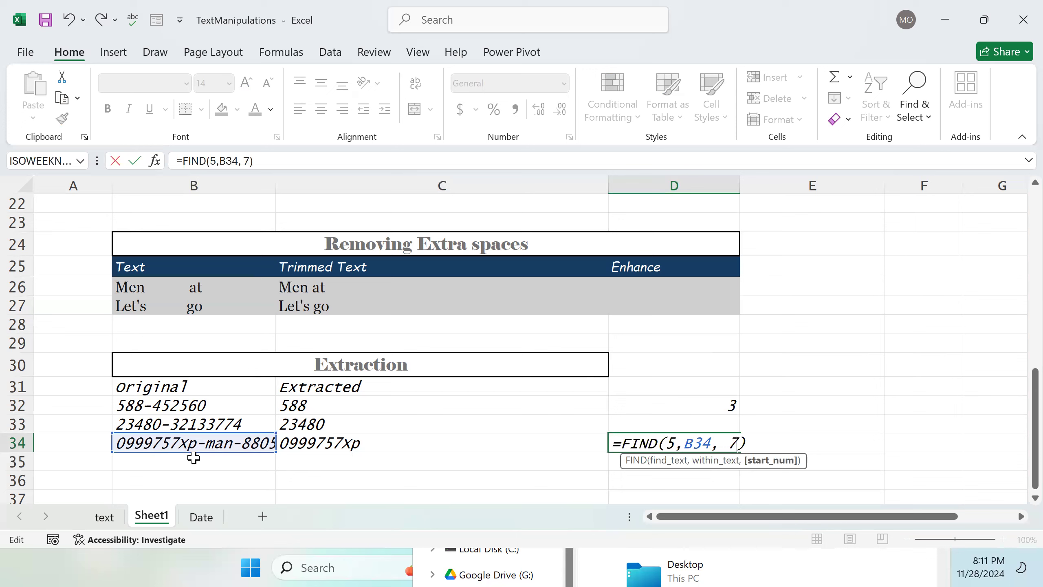
pyautogui.press('Return')
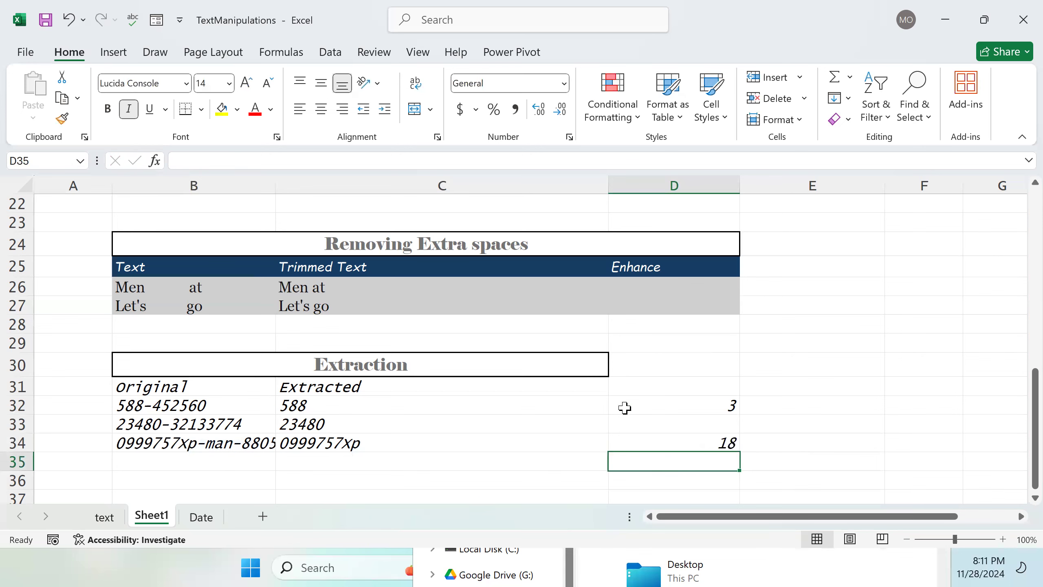
pyautogui.doubleClick(276, 183)
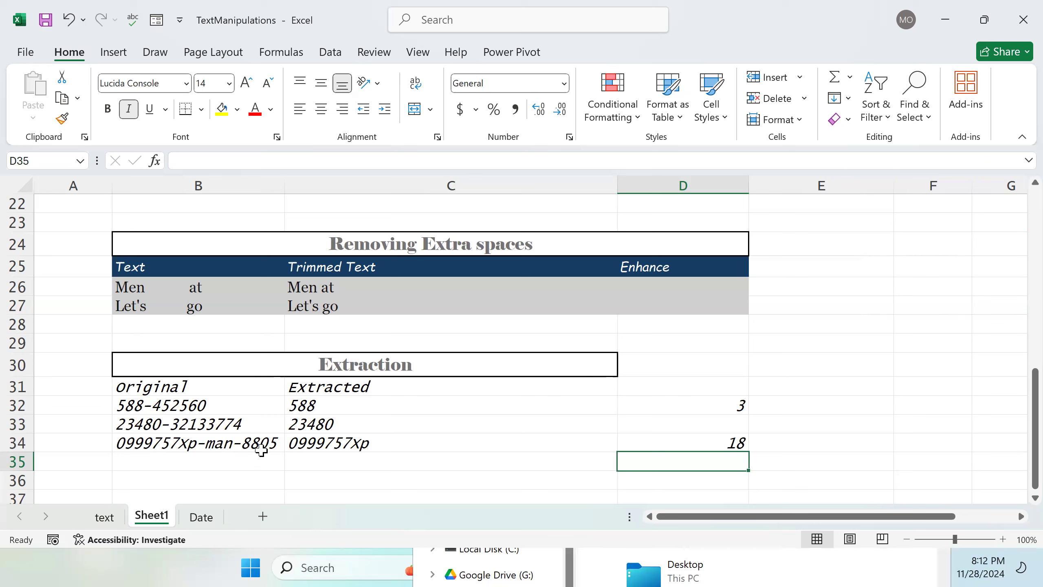
# Step: Try to replace D34's start position with a reference to another cell
pyautogui.doubleClick(726, 444)
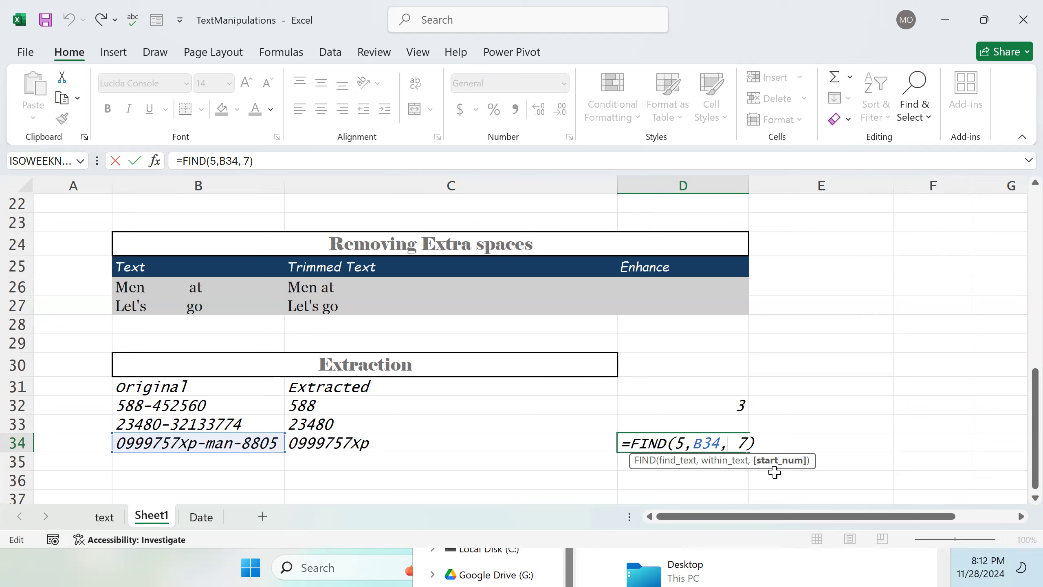
pyautogui.press('BackSpace')
pyautogui.click(733, 406)
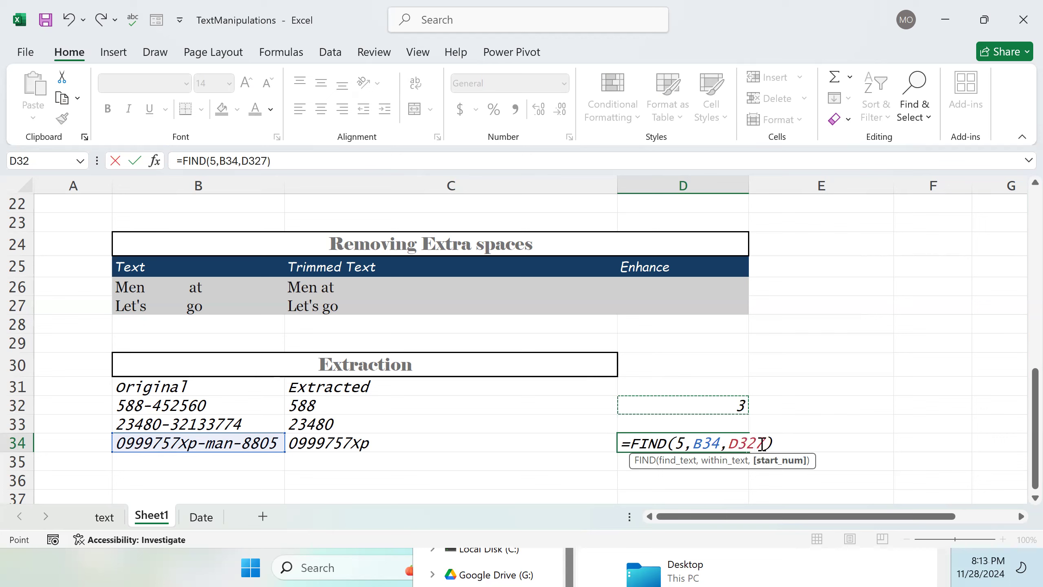
pyautogui.press('BackSpace')
pyautogui.press('BackSpace')
pyautogui.press('Return')
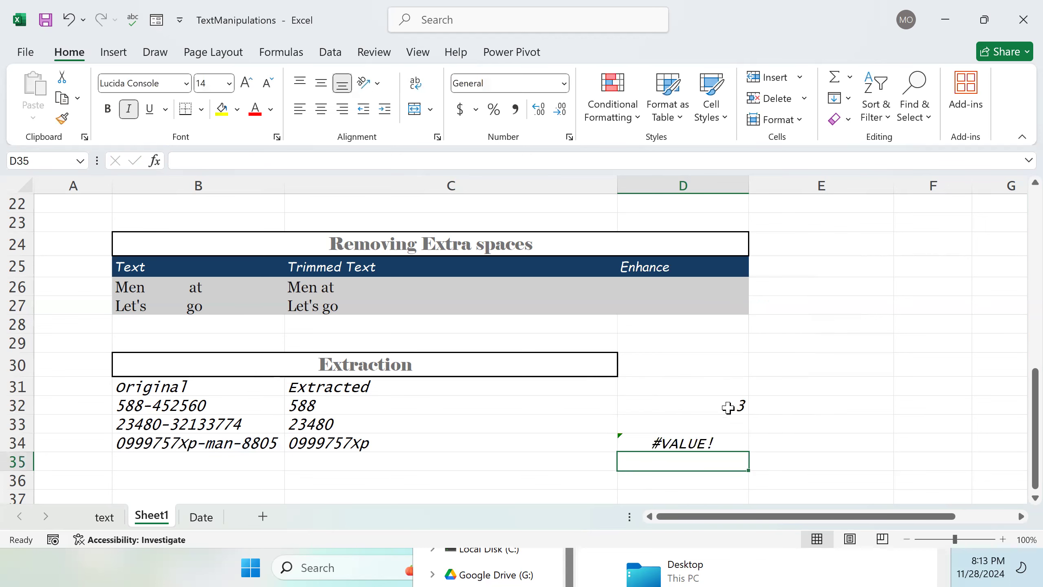
pyautogui.click(722, 442)
pyautogui.doubleClick(721, 442)
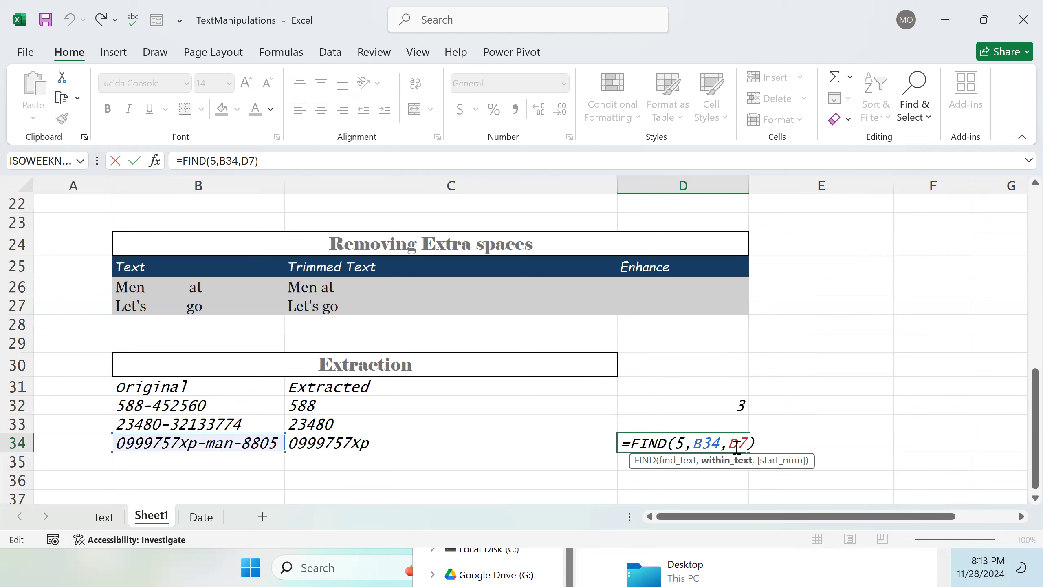
pyautogui.press('Return')
pyautogui.click(735, 447)
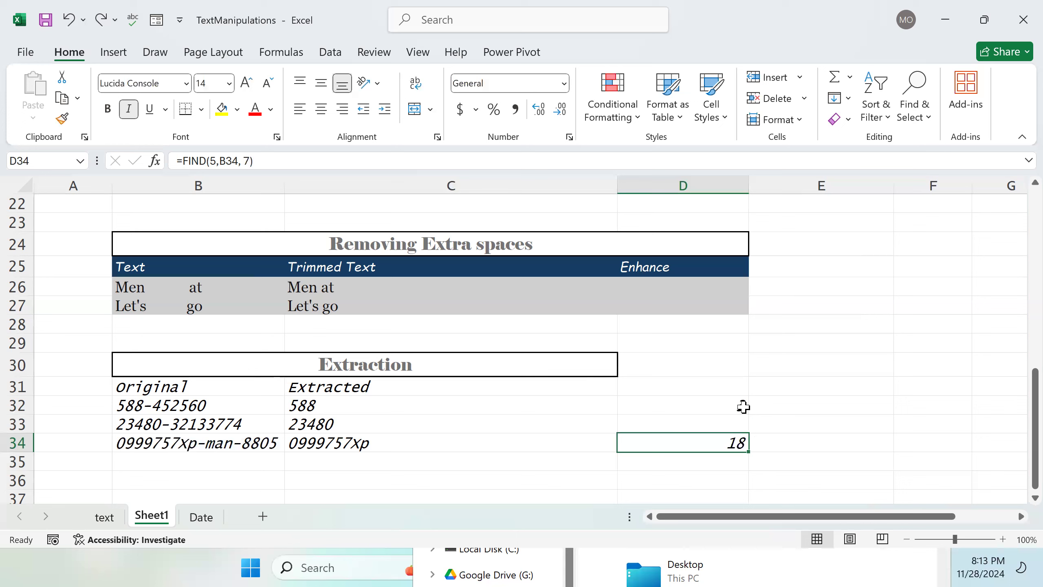
# Step: Open D32's FIND formula to review it
pyautogui.click(744, 407)
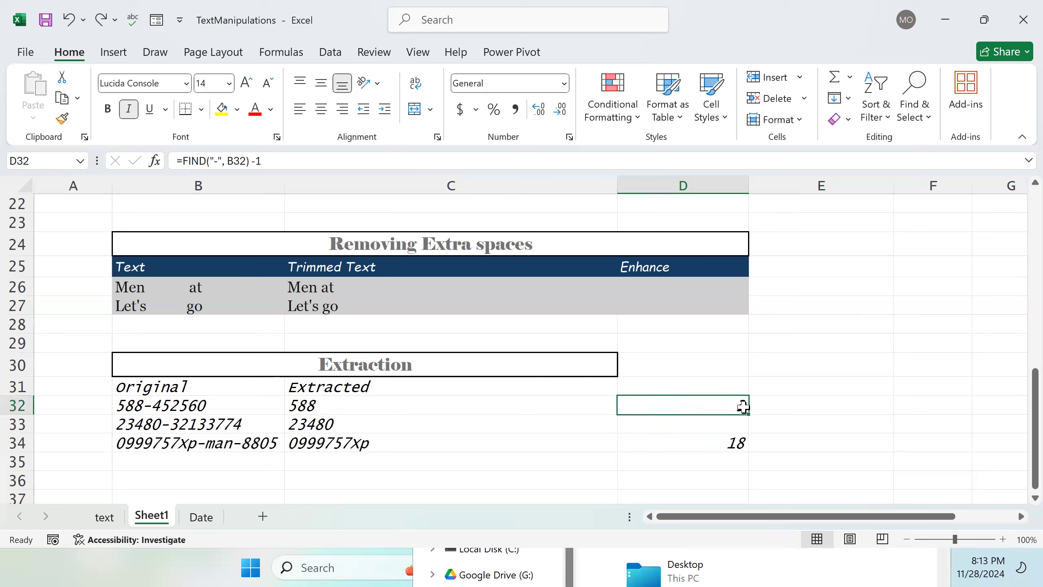
pyautogui.doubleClick(733, 409)
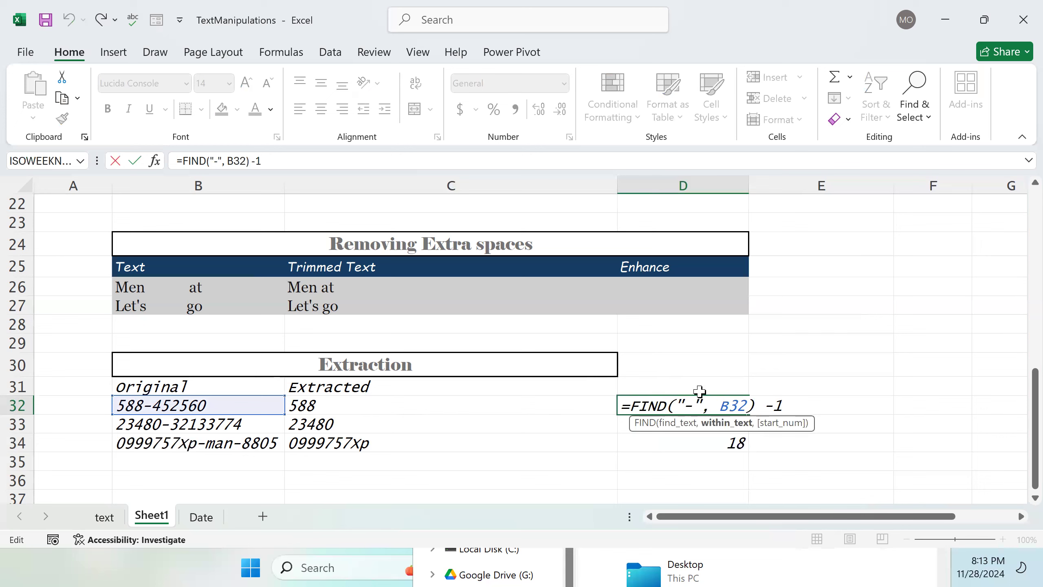
pyautogui.press('Return')
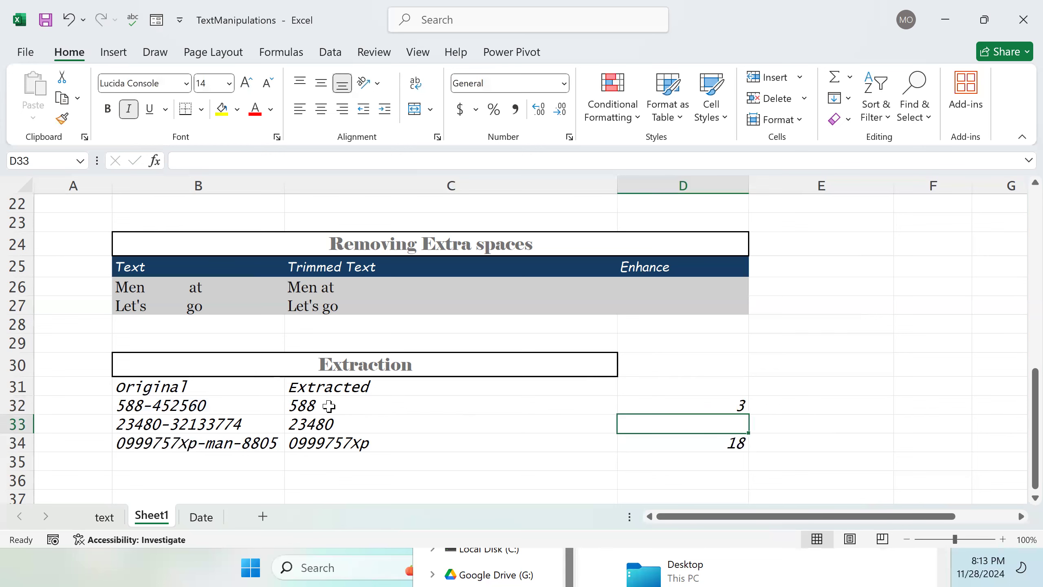
# Step: Replace C32's formula with =LEFT(B32,3) and fill it down to C33
pyautogui.doubleClick(331, 406)
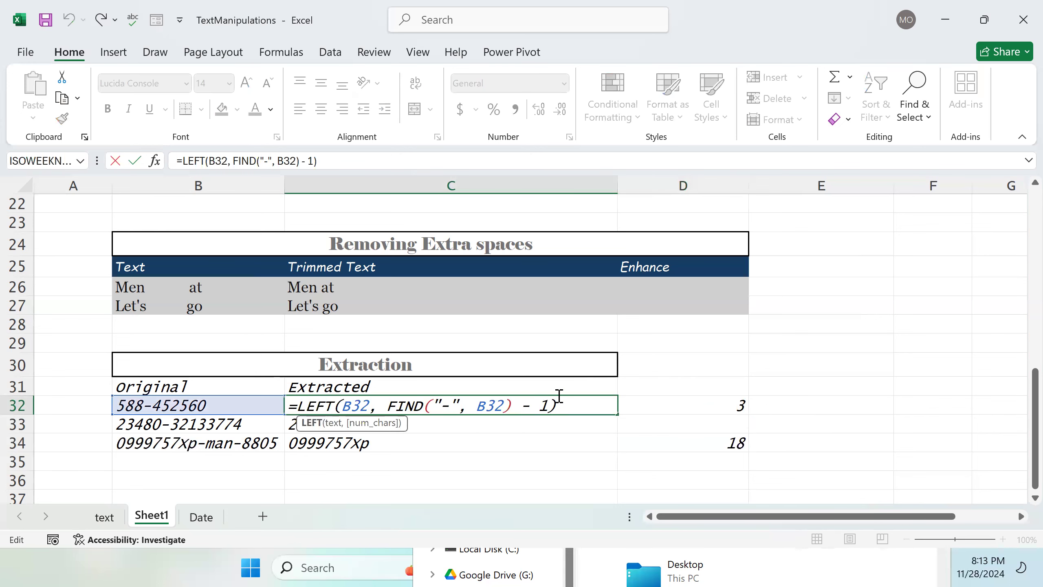
pyautogui.moveTo(549, 405); pyautogui.dragTo(376, 421)
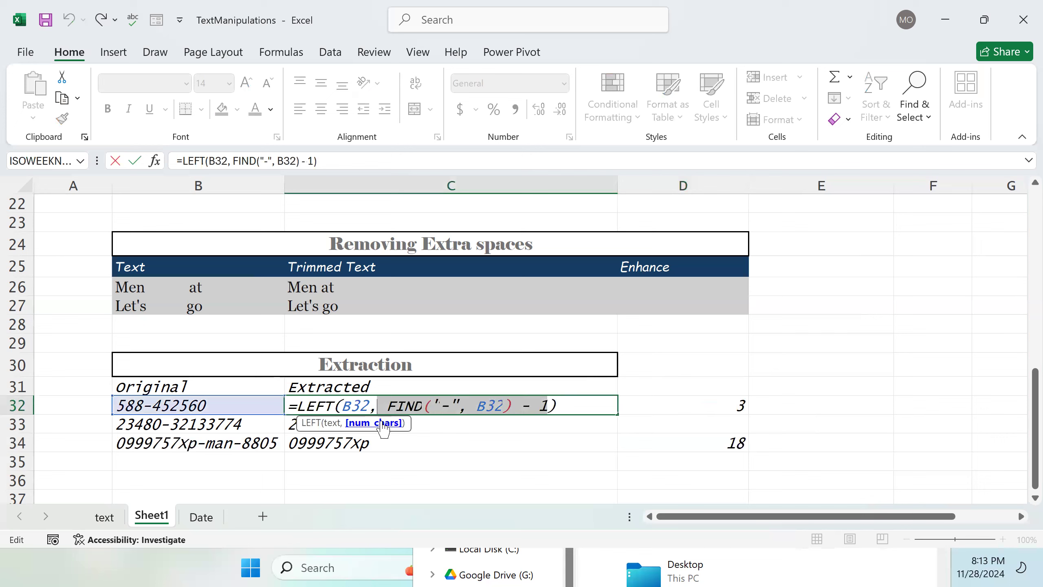
pyautogui.write(',3')
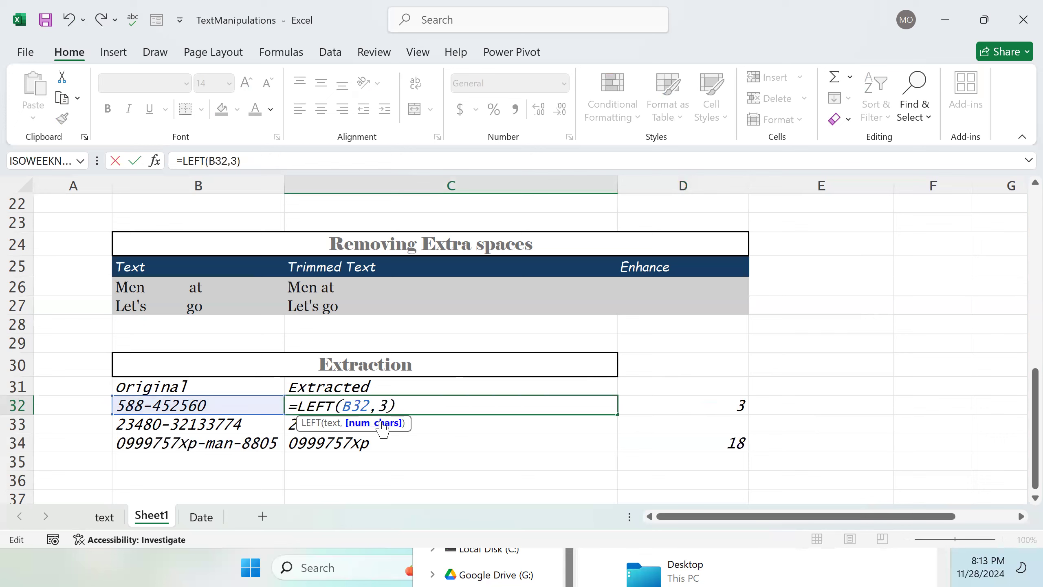
pyautogui.press('Return')
pyautogui.click(356, 408)
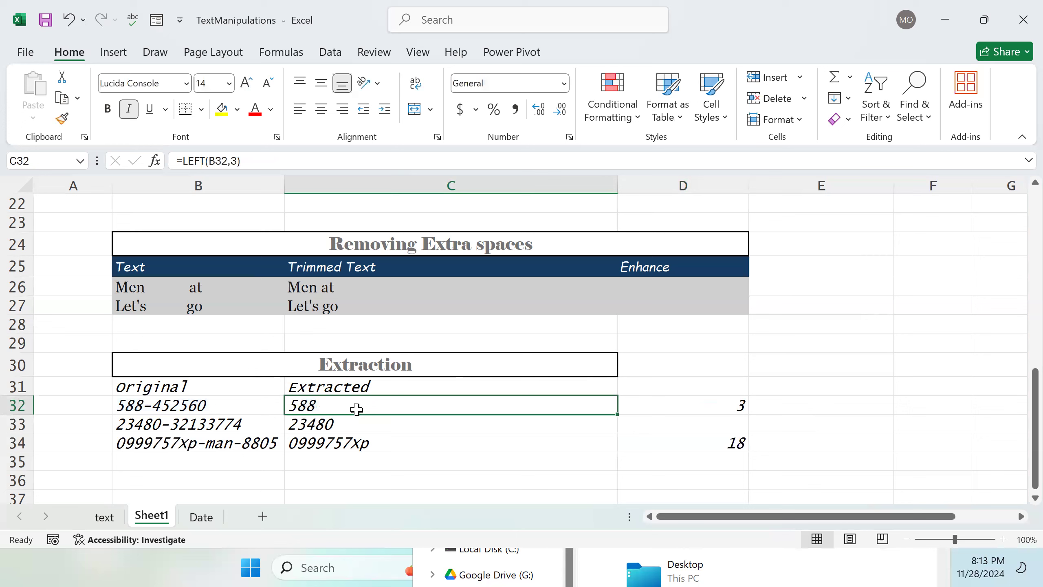
pyautogui.moveTo(616, 414); pyautogui.dragTo(615, 429)
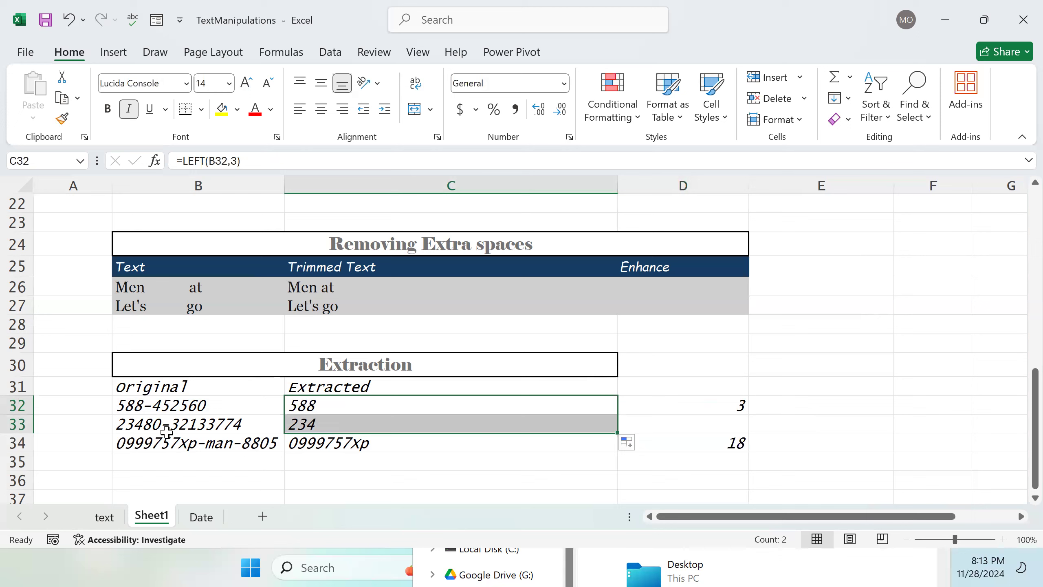
# Step: Undo the fill and the formula change in C32, restoring its LEFT/FIND formula
pyautogui.click(343, 406)
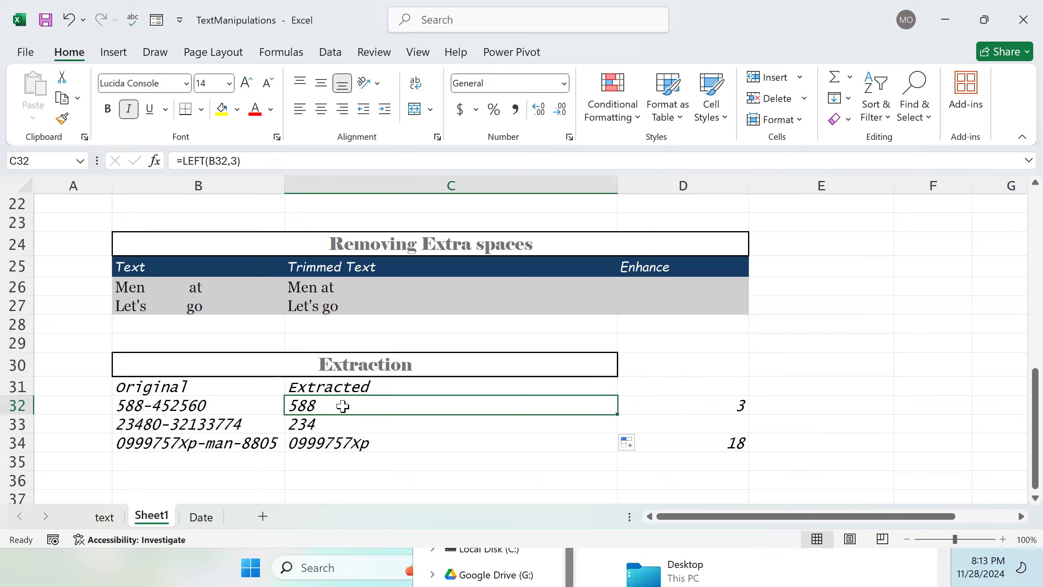
pyautogui.hotkey('ctrl', 'z')
pyautogui.hotkey('ctrl', 'z')
pyautogui.press('Right')
pyautogui.press('Left')
pyautogui.doubleClick(344, 406)
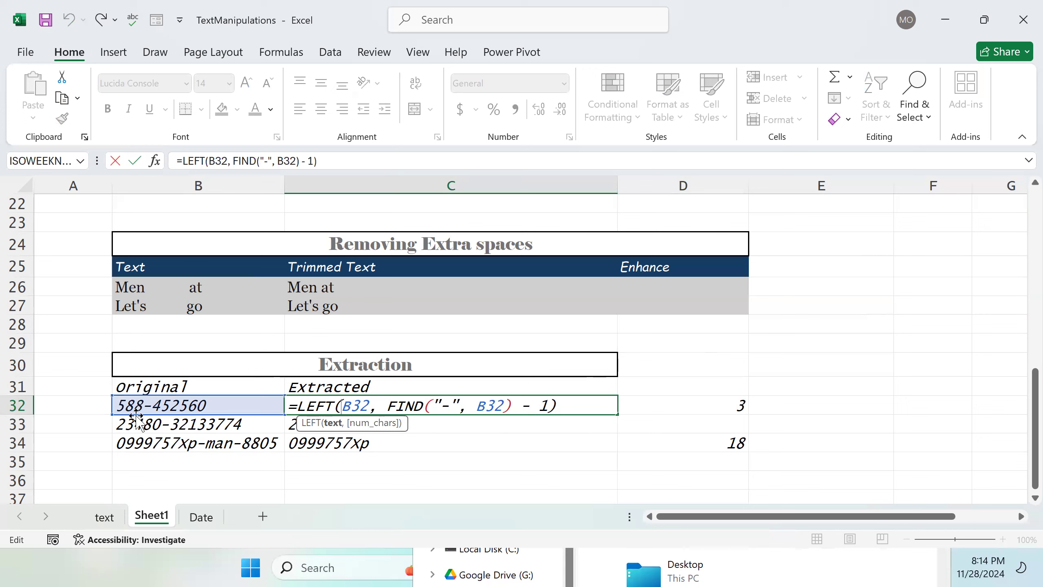
pyautogui.press('Return')
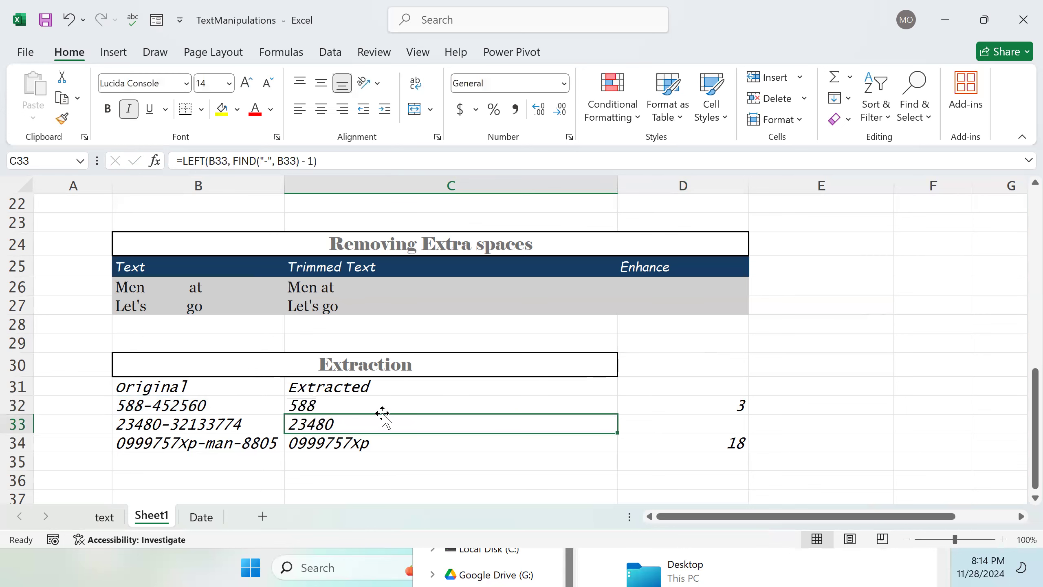
# Step: Fill C32's LEFT/FIND extraction formula down through C34
pyautogui.click(385, 408)
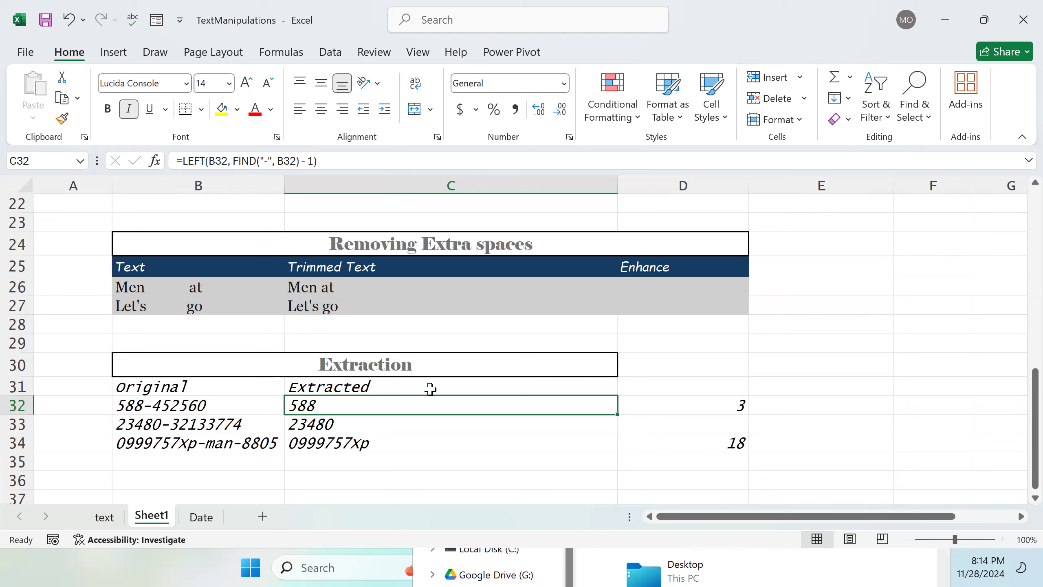
pyautogui.moveTo(618, 414); pyautogui.dragTo(616, 446)
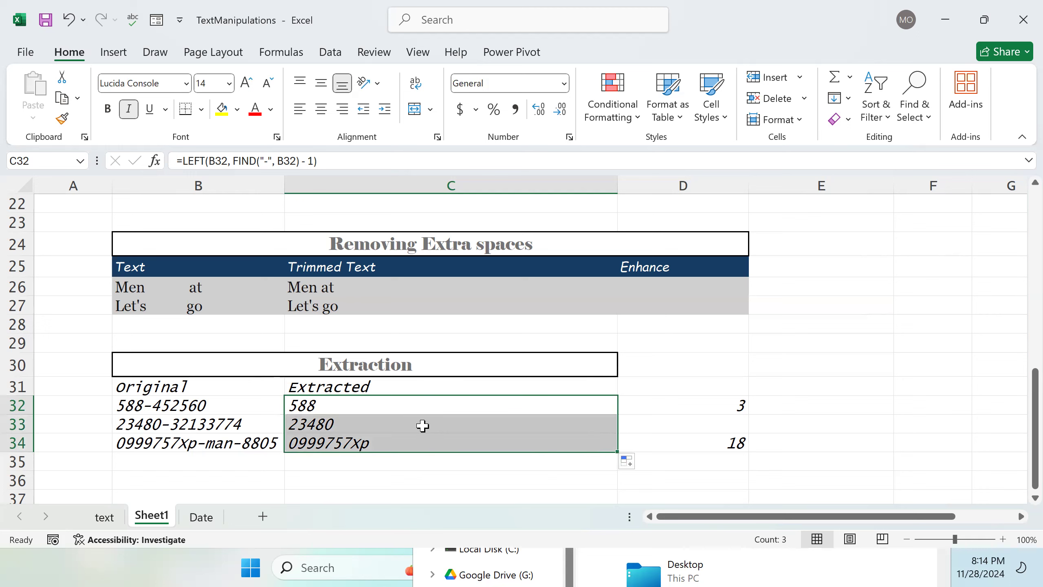
pyautogui.click(526, 481)
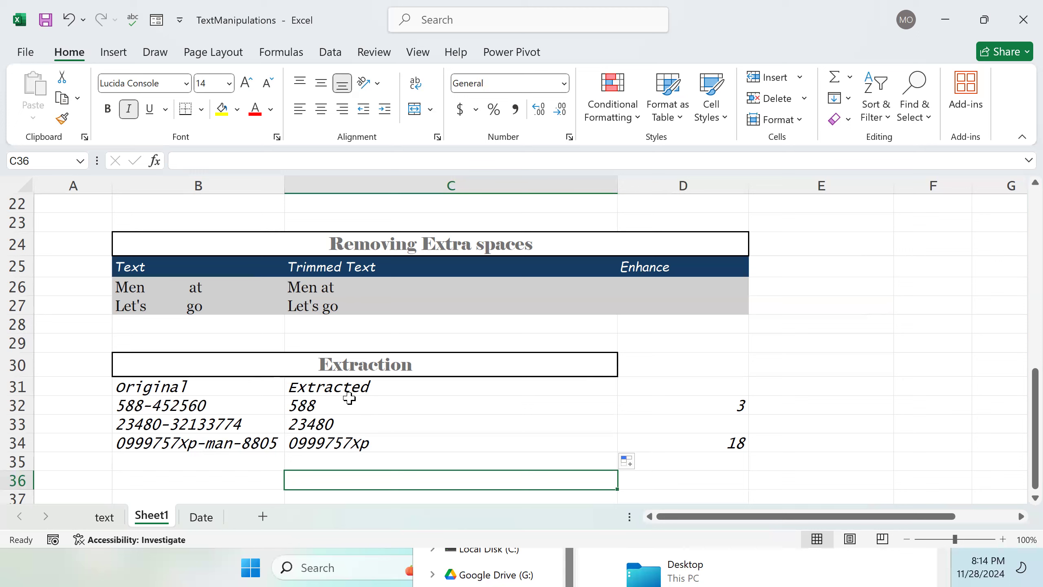
# Step: Remove the trailing -1 from D32's formula so it reads =FIND("-", B32)
pyautogui.click(322, 408)
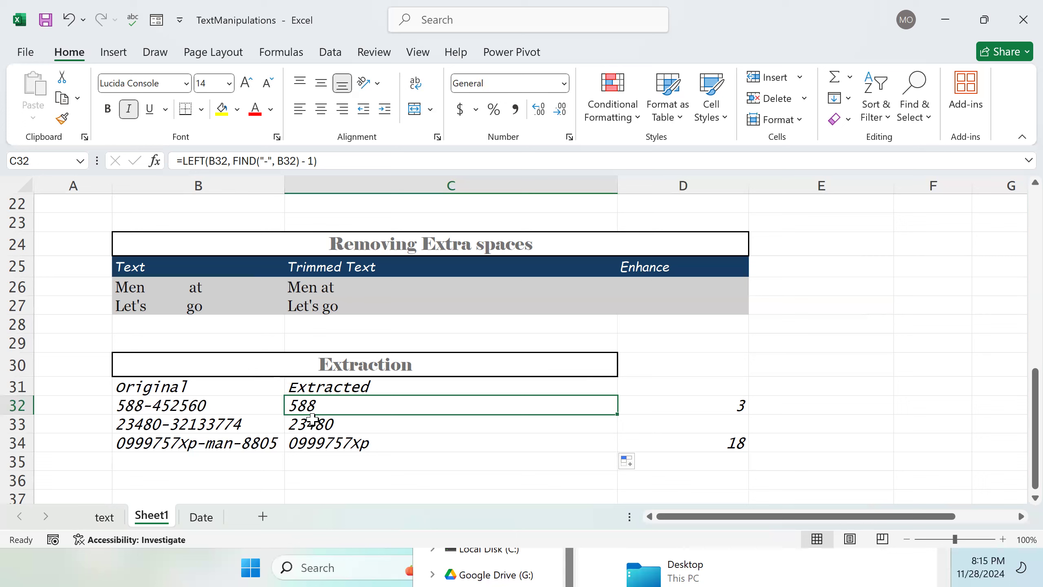
pyautogui.click(362, 428)
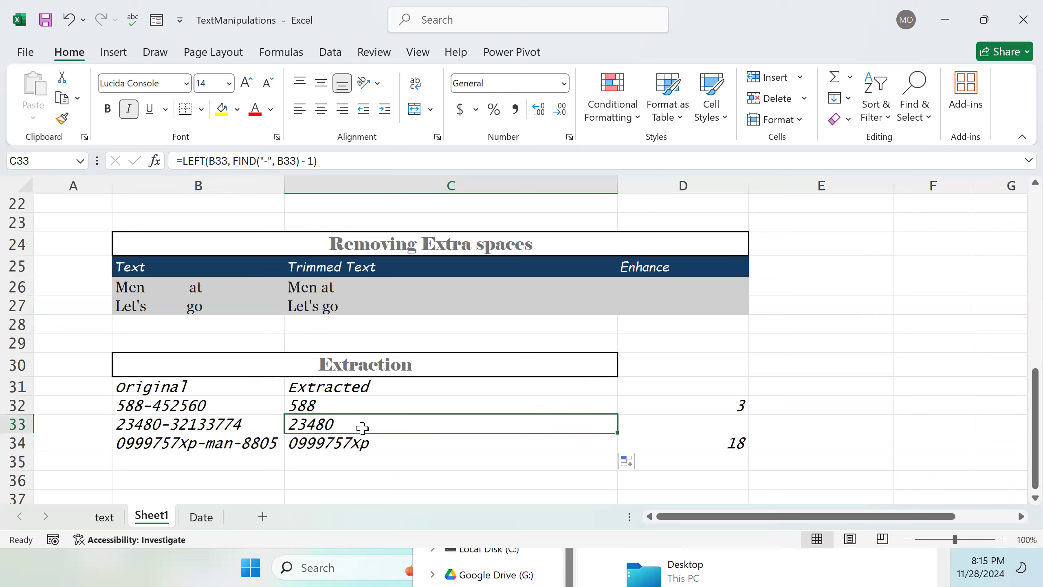
pyautogui.click(713, 406)
pyautogui.doubleClick(713, 407)
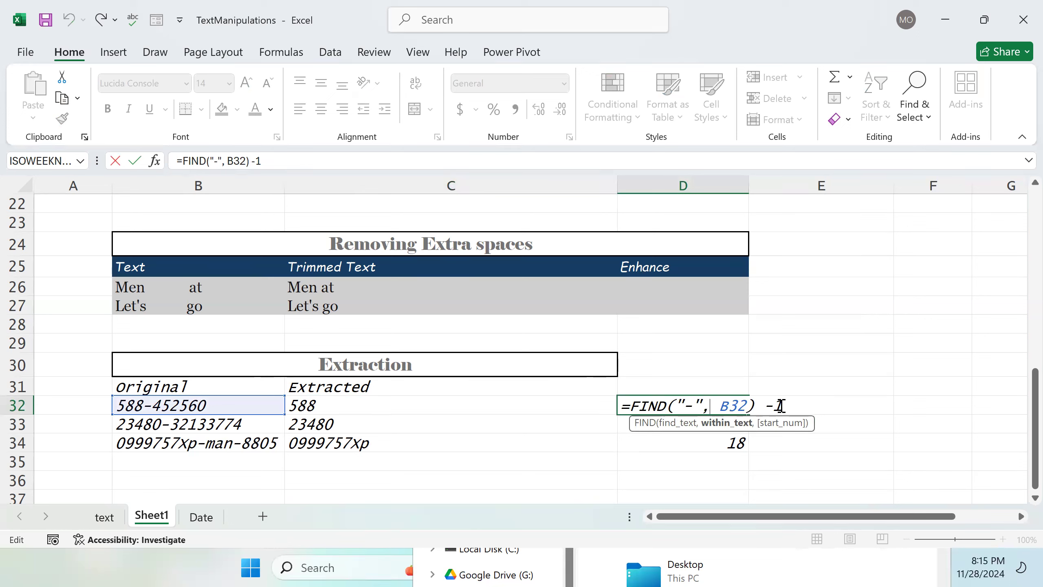
pyautogui.moveTo(781, 406); pyautogui.dragTo(764, 408)
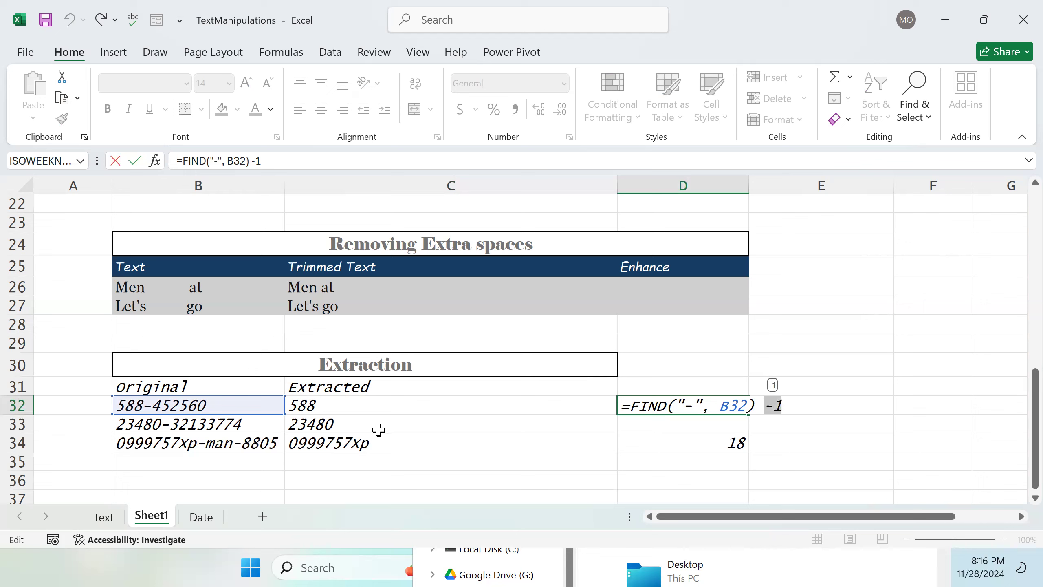
pyautogui.press('F2')
pyautogui.click(674, 447)
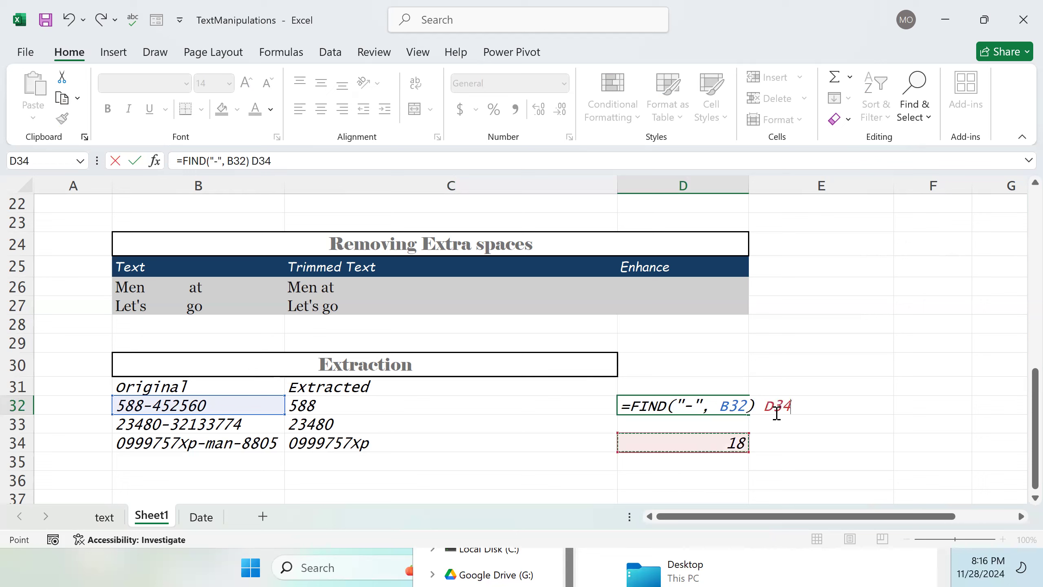
pyautogui.press('BackSpace')
pyautogui.press('BackSpace')
pyautogui.press('BackSpace')
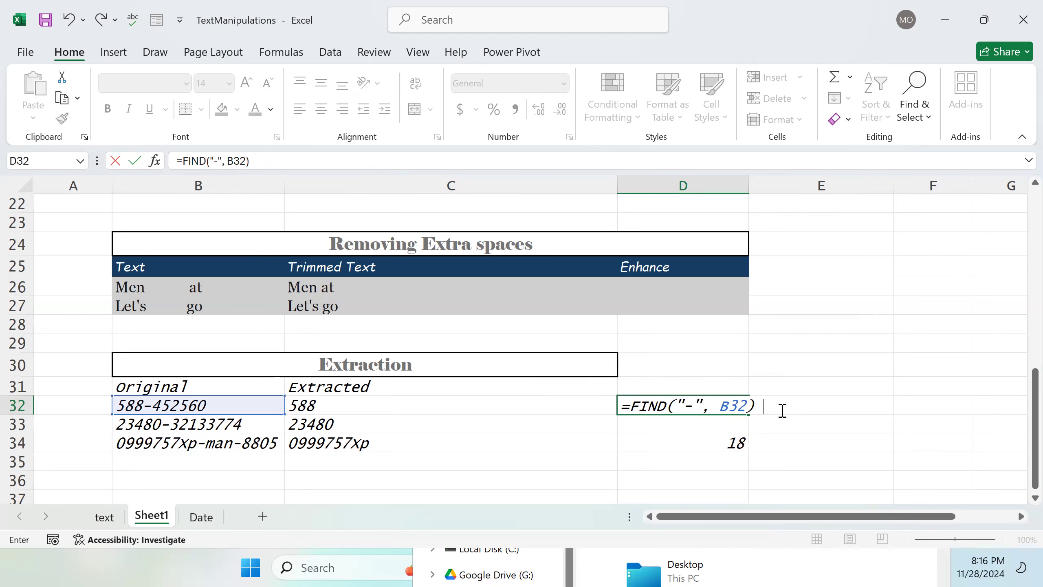
pyautogui.press('Return')
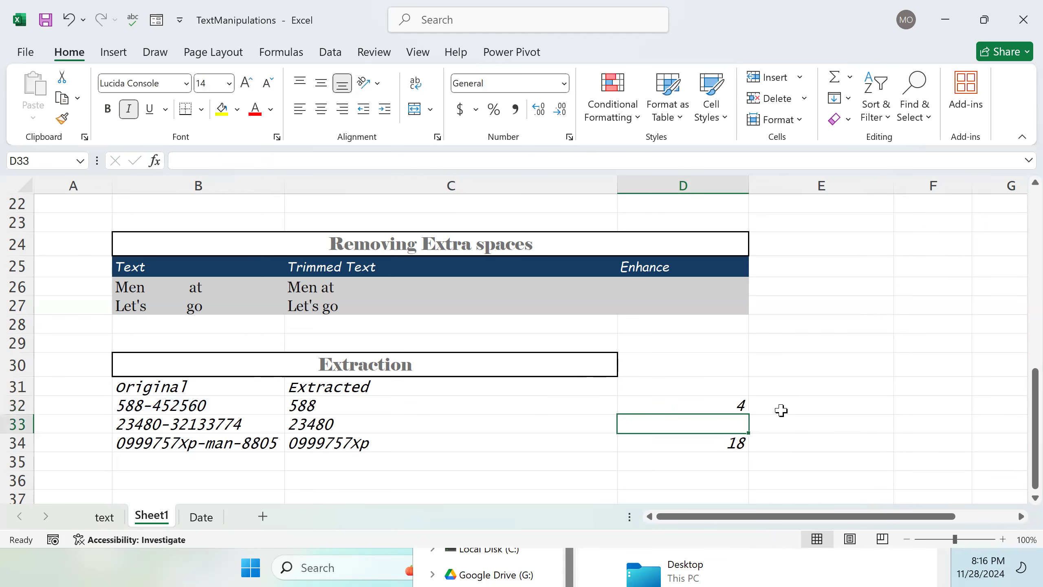
# Step: Rewrite D34's formula to start =FIND("-", B34, followed by a second FIND as the start position
pyautogui.click(707, 451)
pyautogui.doubleClick(708, 444)
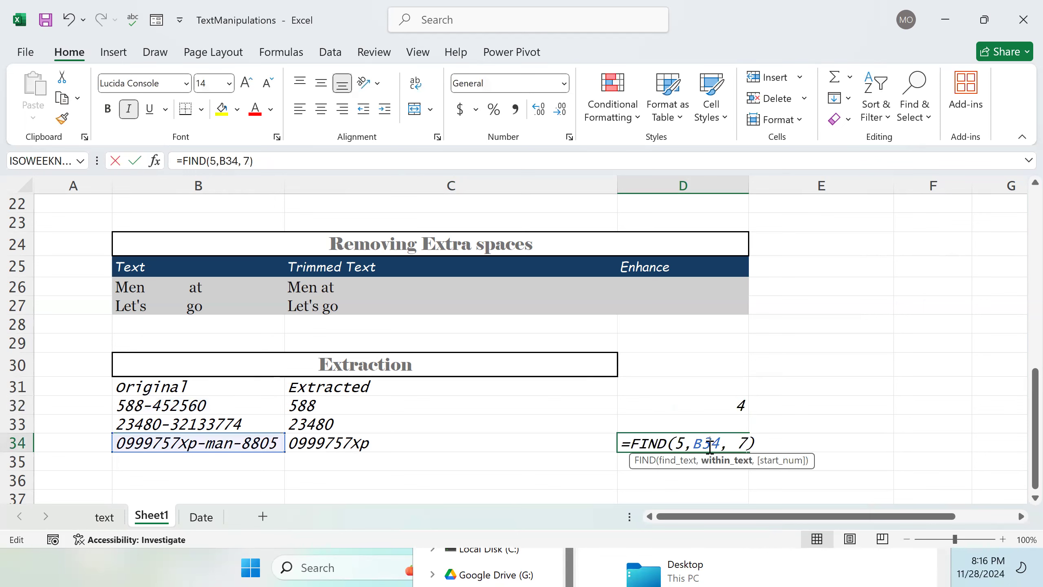
pyautogui.moveTo(764, 445); pyautogui.dragTo(671, 449)
pyautogui.press('BackSpace')
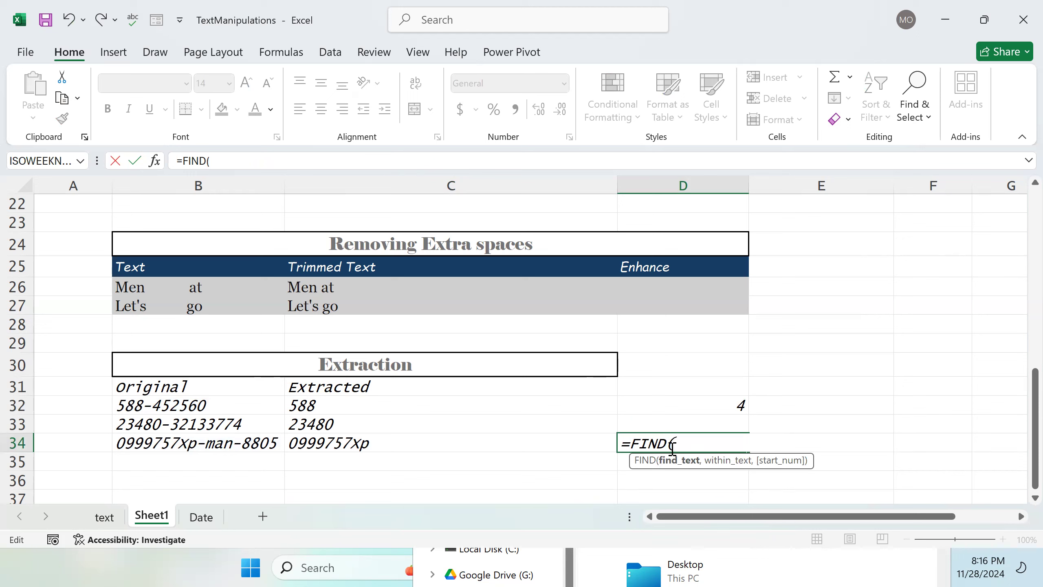
pyautogui.write('"-",')
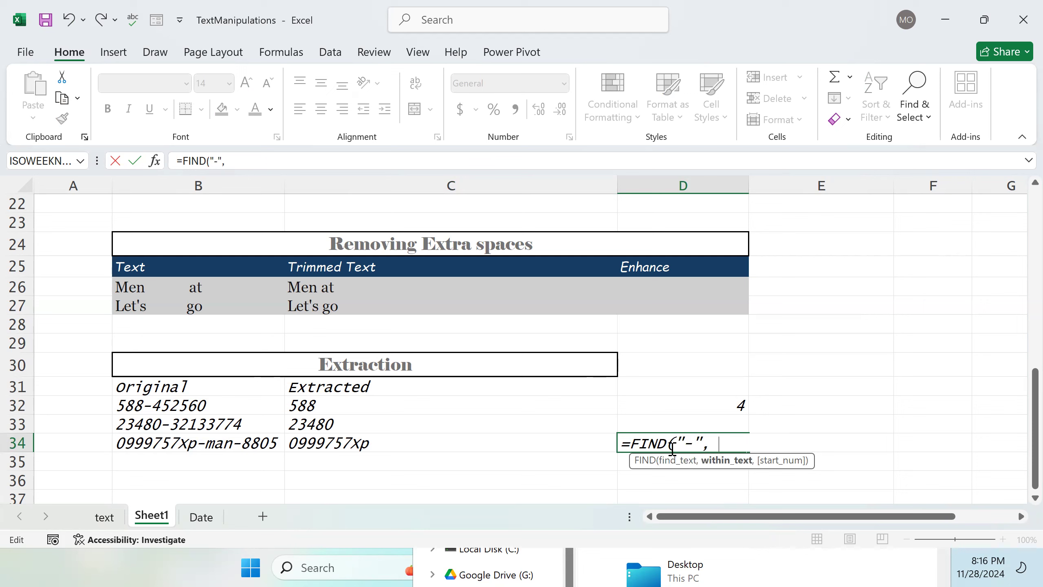
pyautogui.click(238, 450)
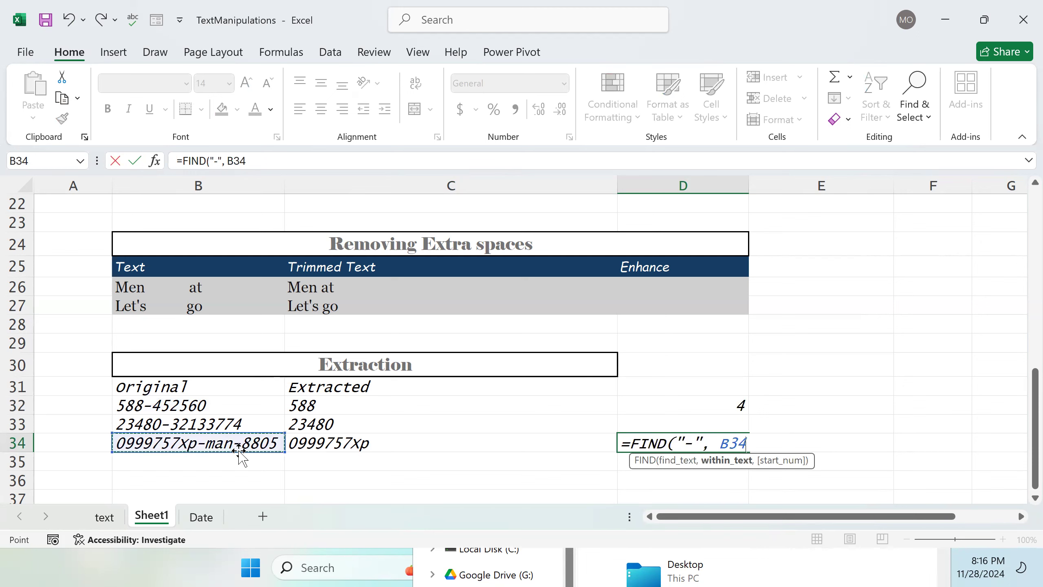
pyautogui.write(',')
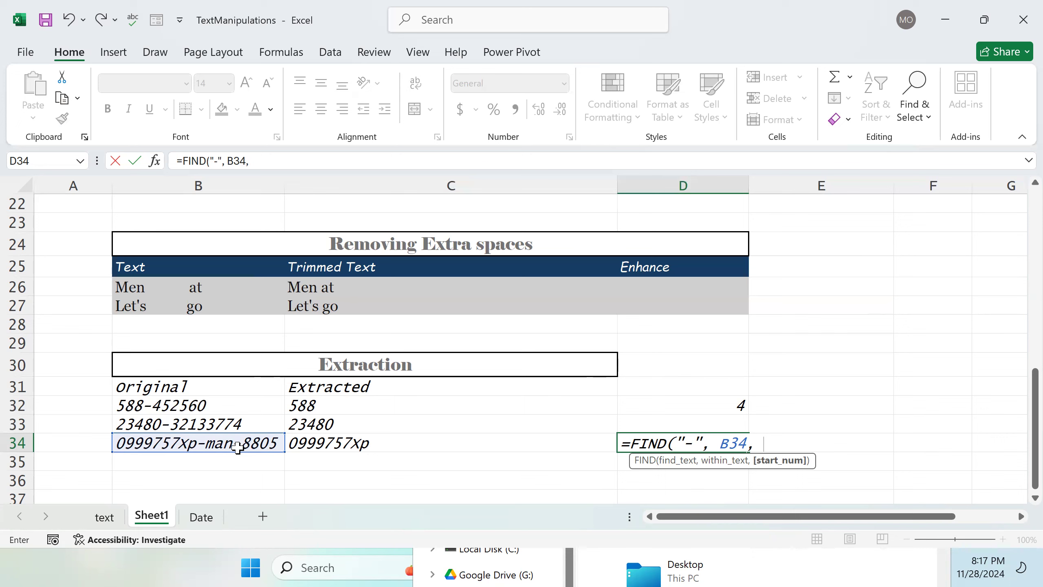
pyautogui.write('FIN')
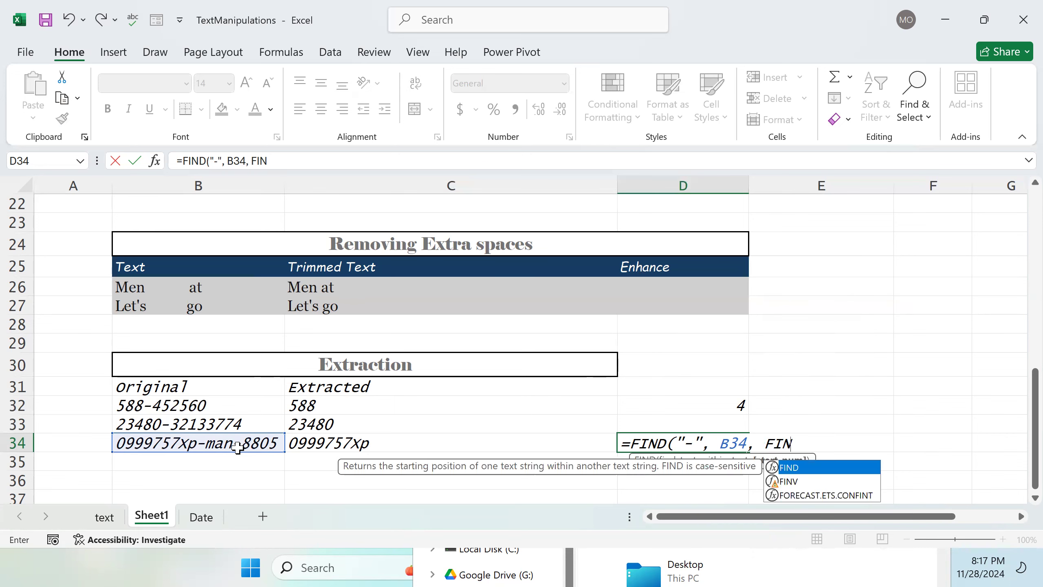
pyautogui.write('d')
pyautogui.press('BackSpace')
pyautogui.click(238, 447)
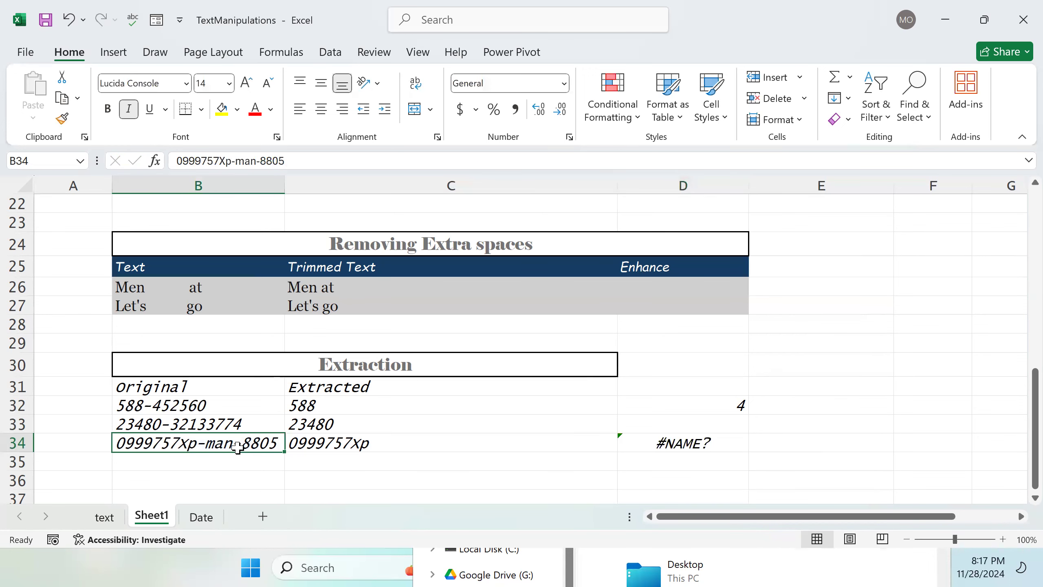
# Step: Complete D34's formula as =FIND("-", B34, FIND("-", B34) + 1) to locate the second hyphen
pyautogui.doubleClick(694, 440)
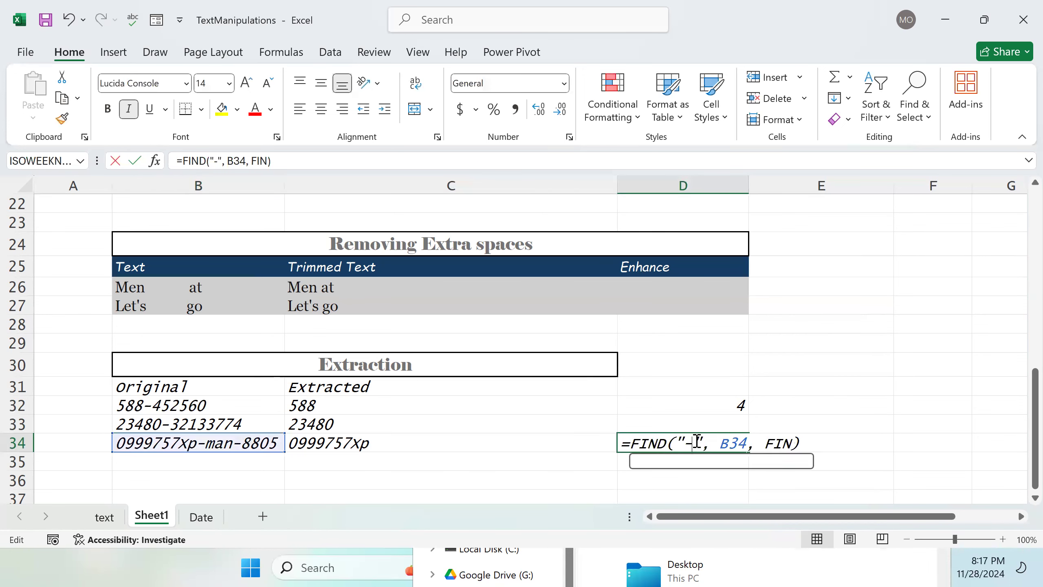
pyautogui.click(792, 441)
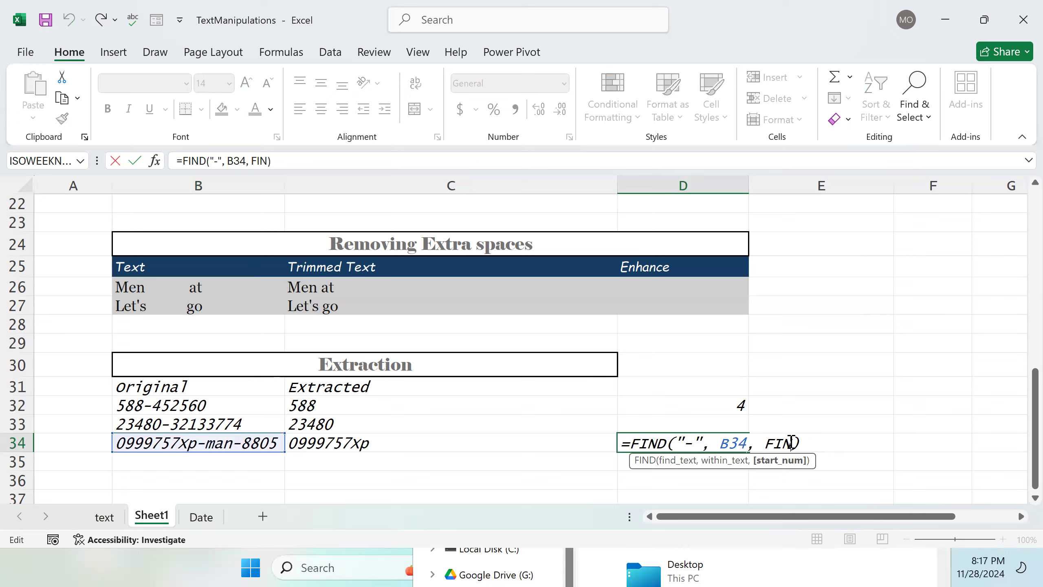
pyautogui.write('D')
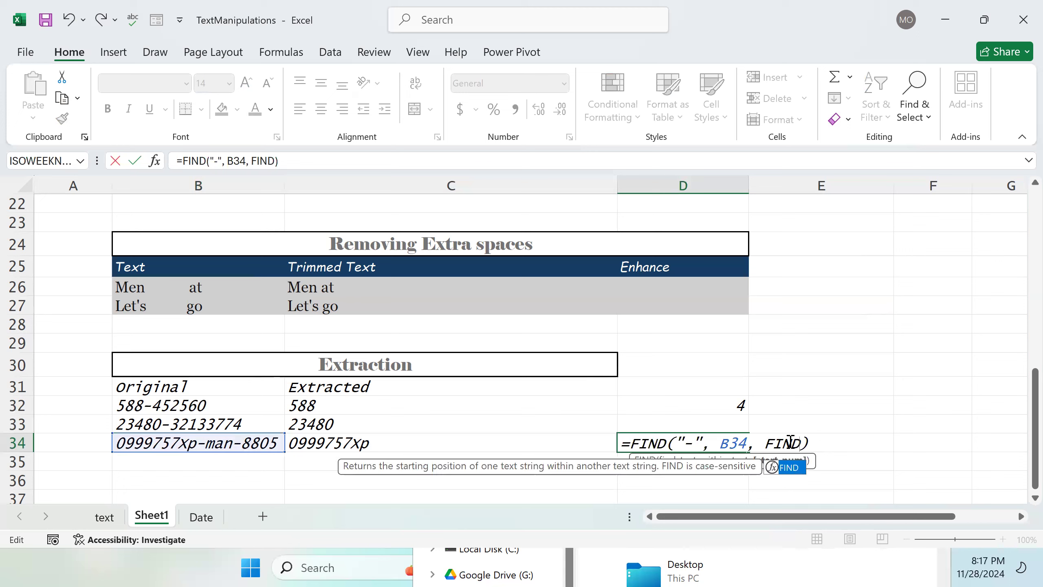
pyautogui.write('(')
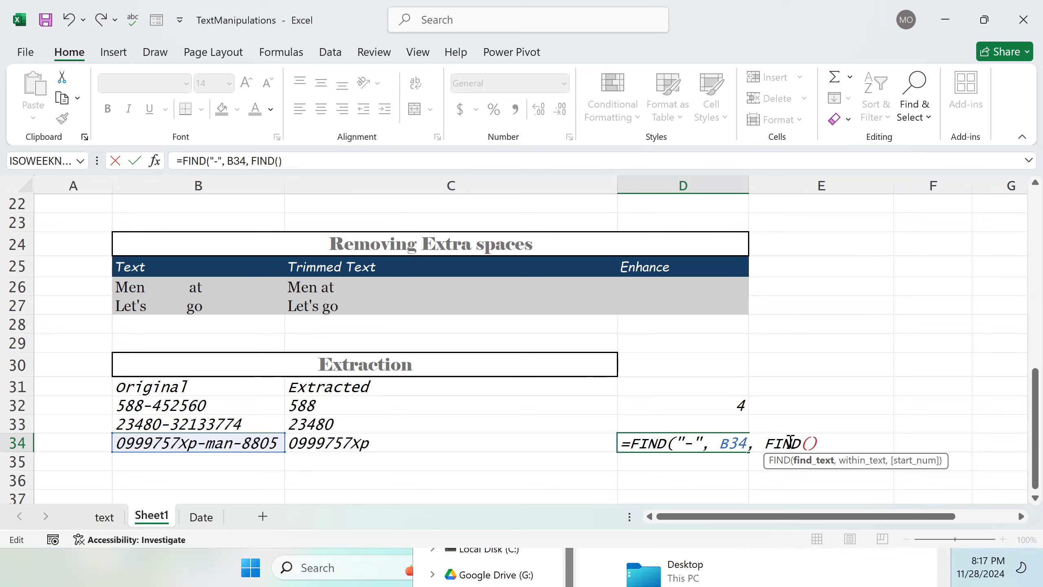
pyautogui.write('"-",')
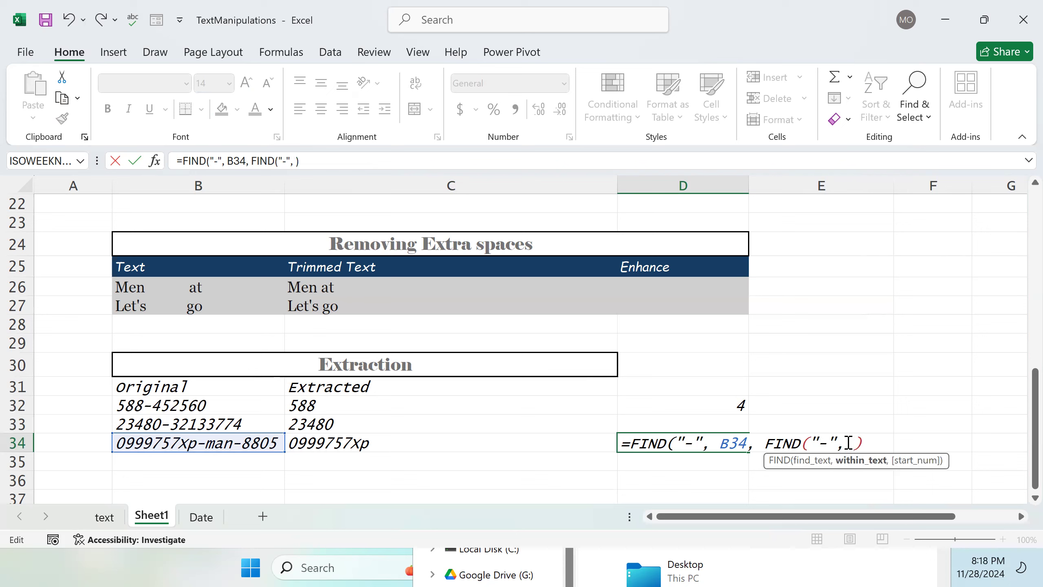
pyautogui.click(260, 444)
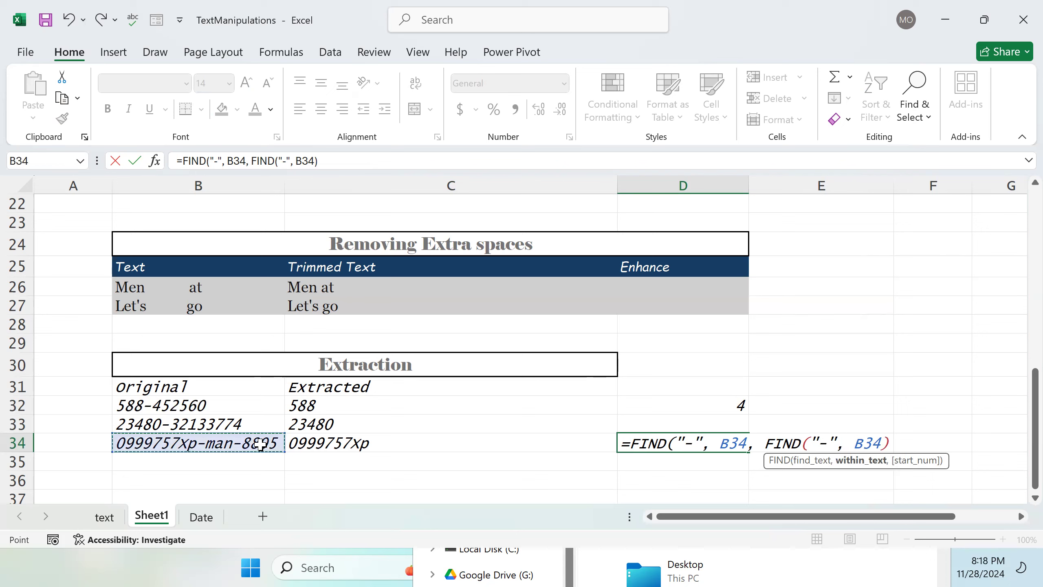
pyautogui.write(',')
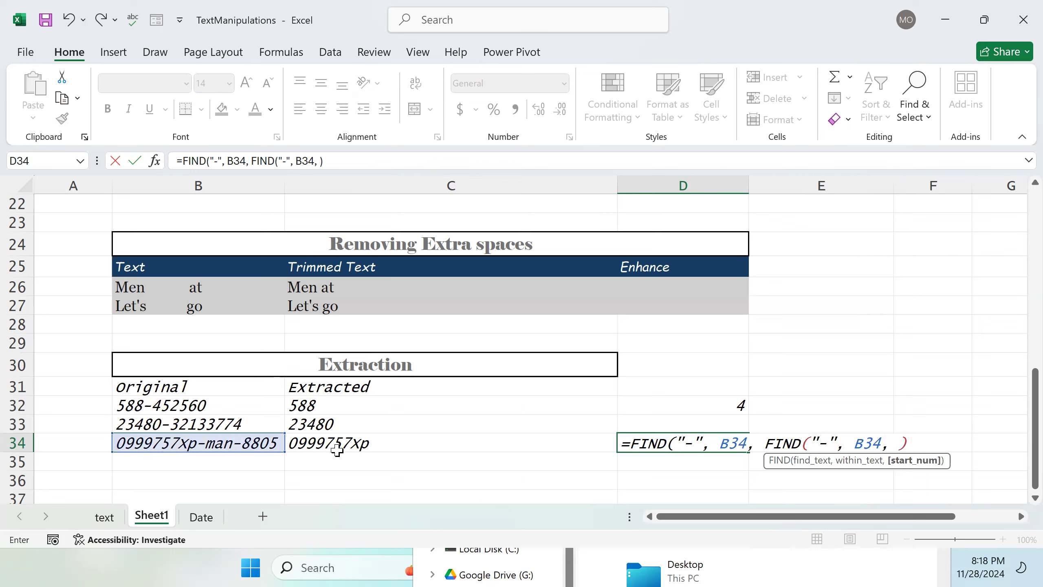
pyautogui.press('BackSpace')
pyautogui.press('BackSpace')
pyautogui.press('Return')
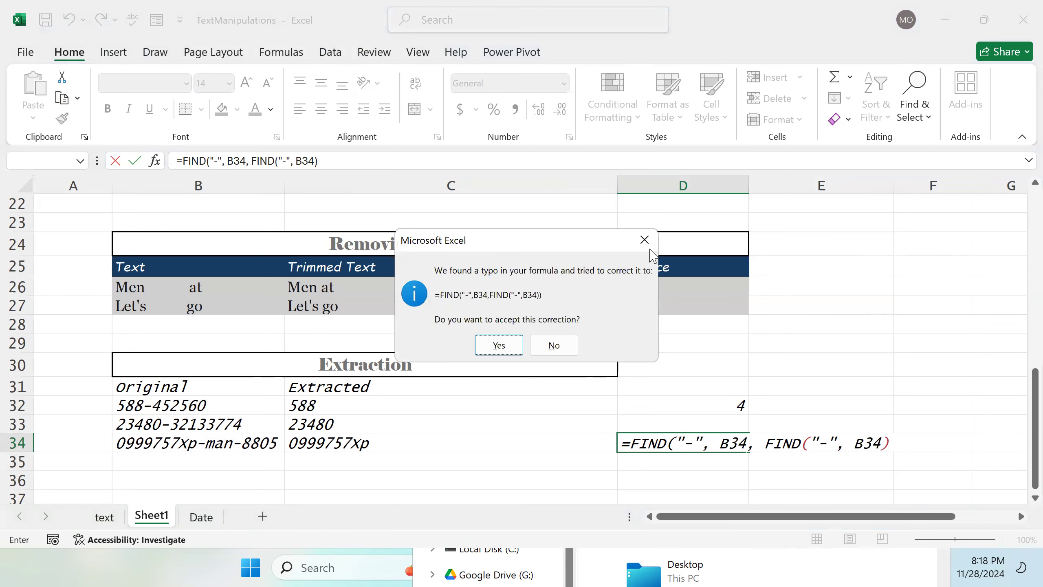
pyautogui.click(644, 240)
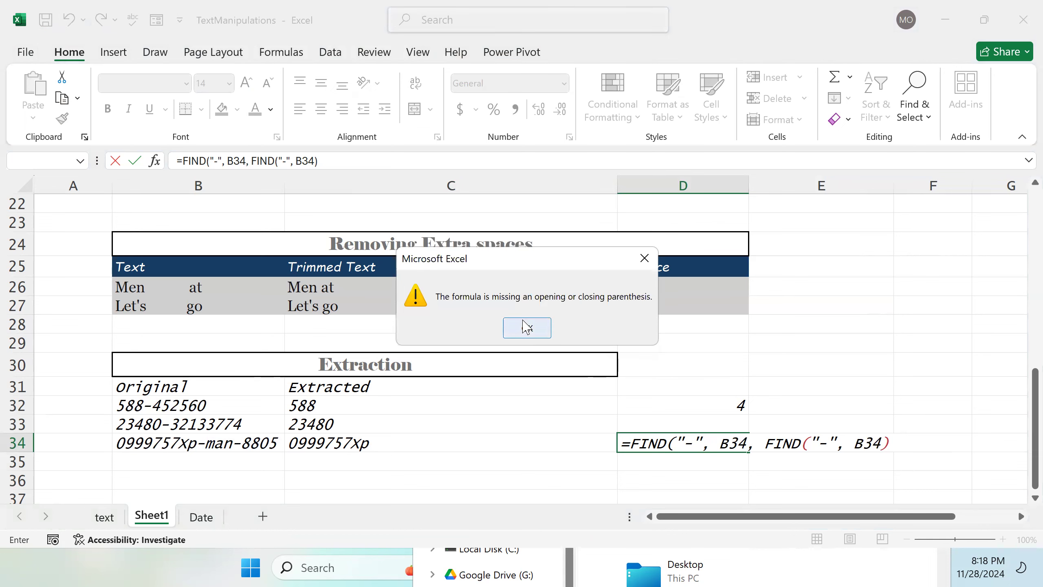
pyautogui.click(527, 328)
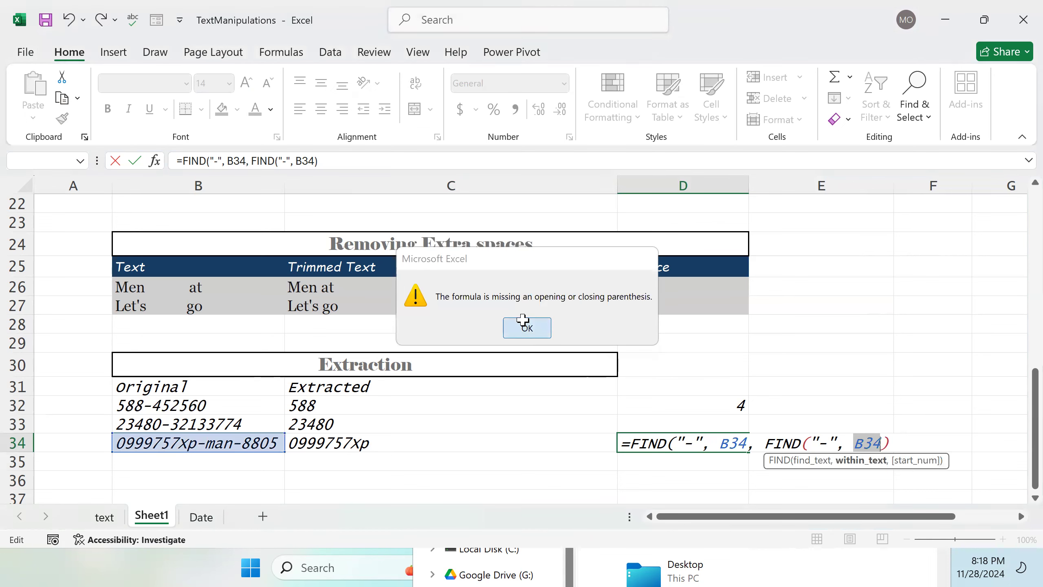
pyautogui.click(892, 443)
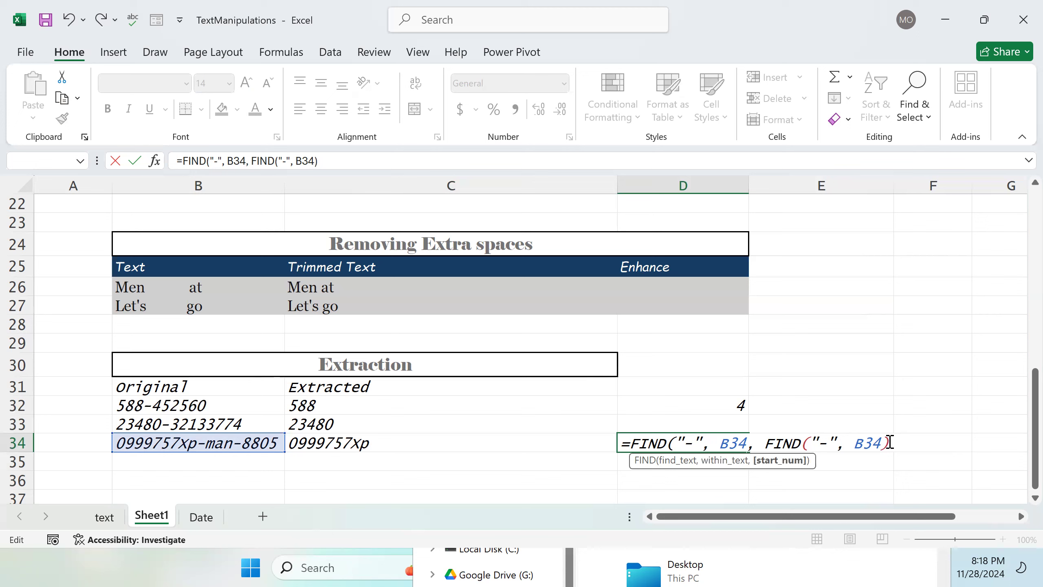
pyautogui.write('+ 1)')
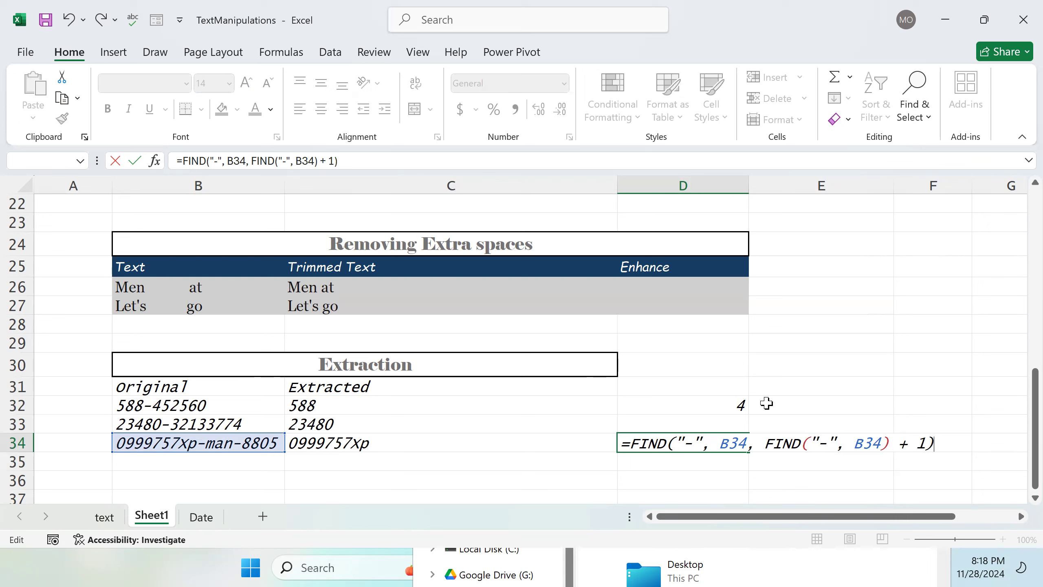
pyautogui.click(241, 448)
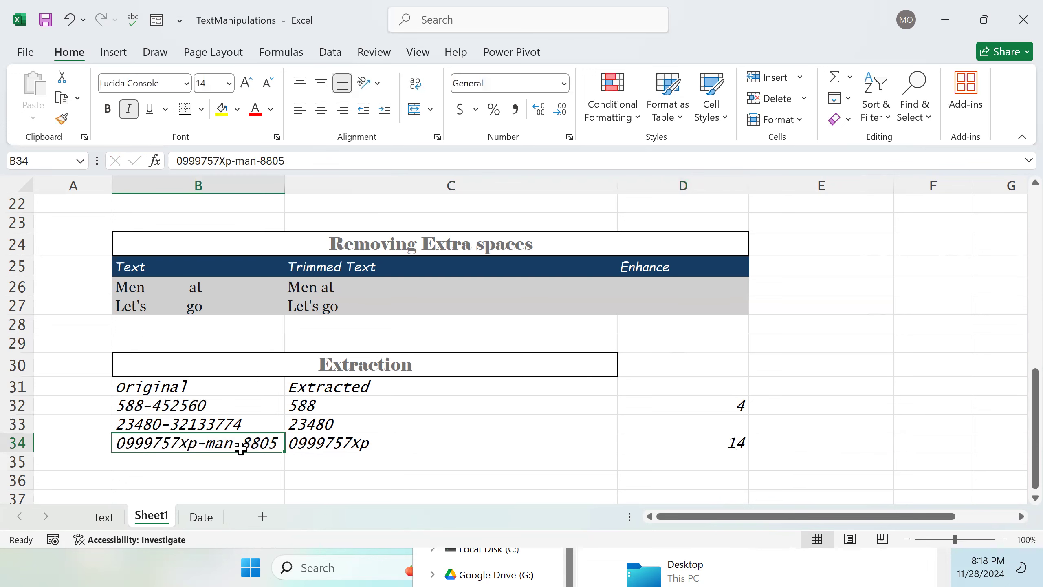
# Step: Copy the inner FIND("-", B34) + 1 expression from D34's formula, leaving the formula intact
pyautogui.doubleClick(685, 444)
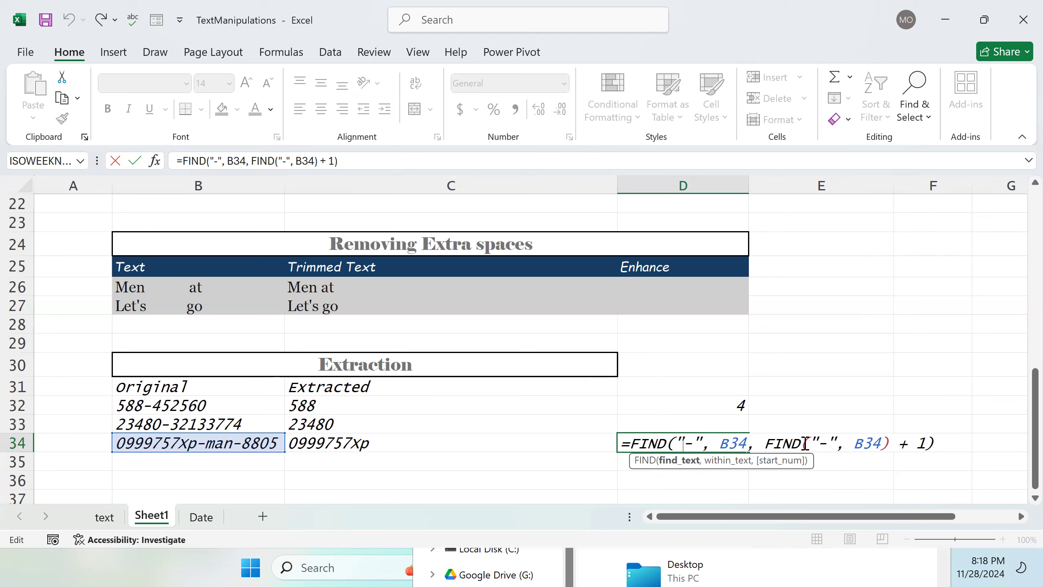
pyautogui.press('Return')
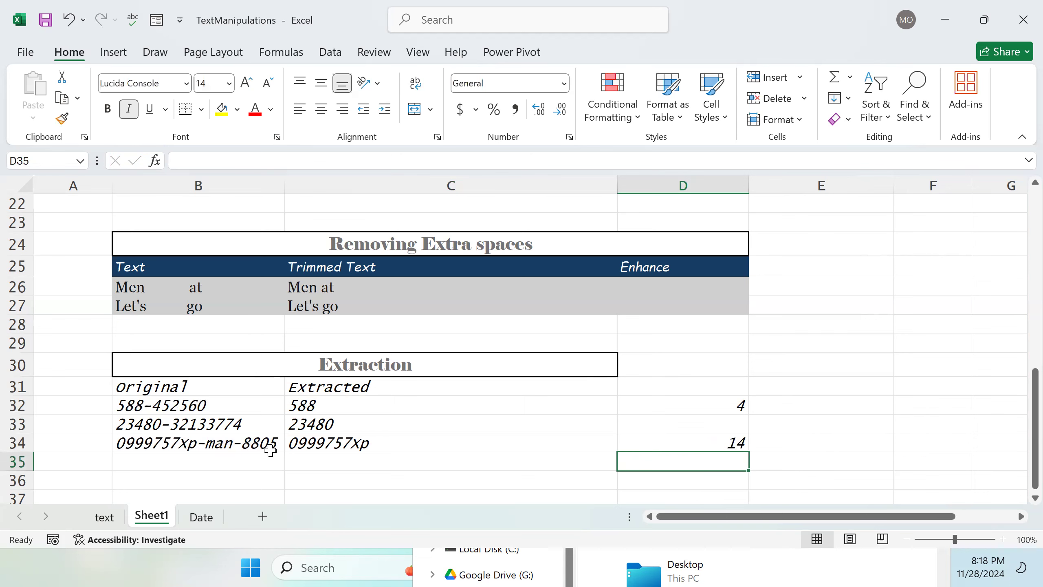
pyautogui.doubleClick(693, 443)
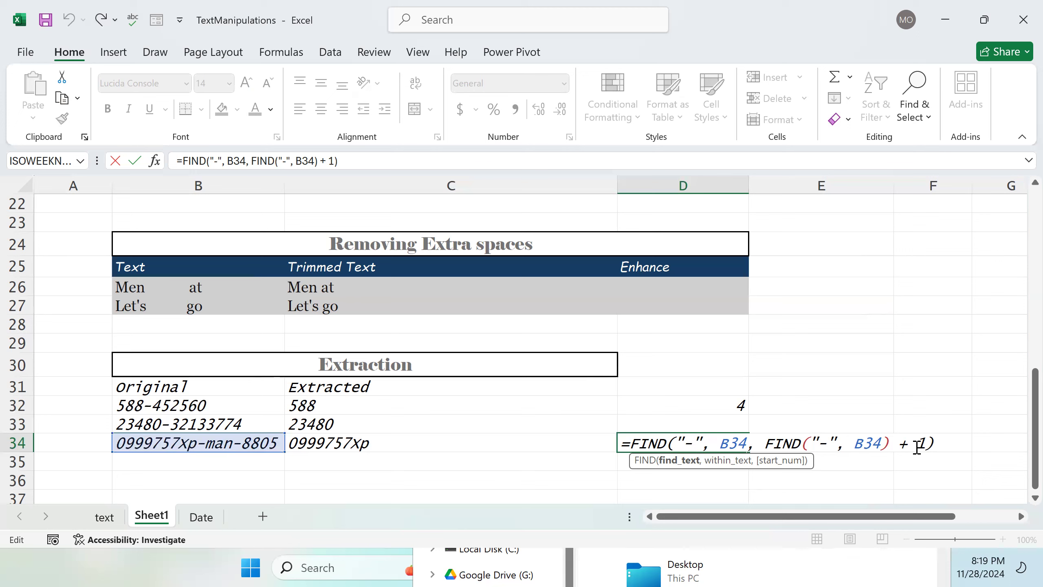
pyautogui.moveTo(925, 438); pyautogui.dragTo(763, 442)
pyautogui.hotkey('ctrl', 'c')
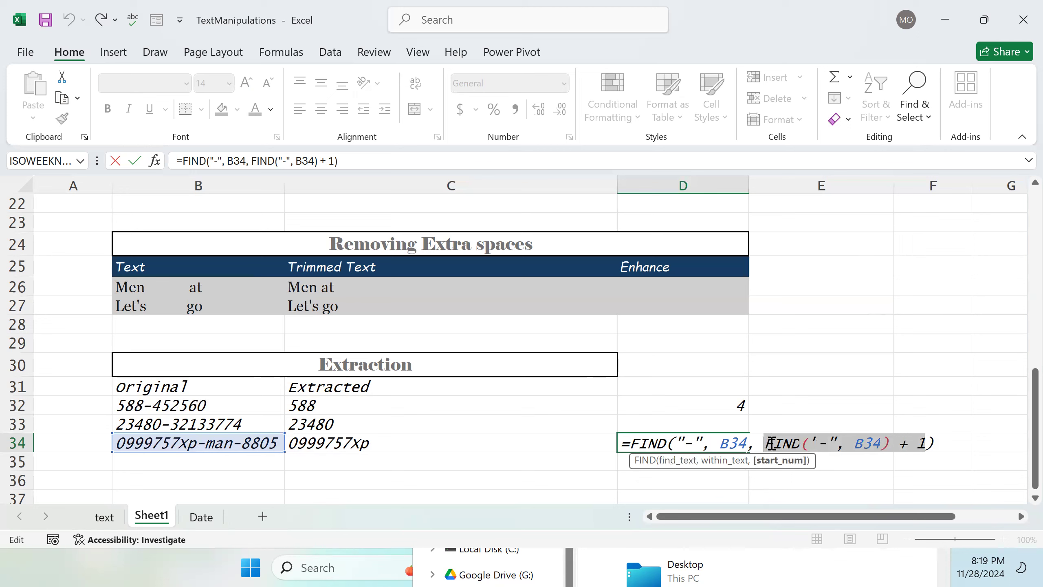
pyautogui.click(851, 464)
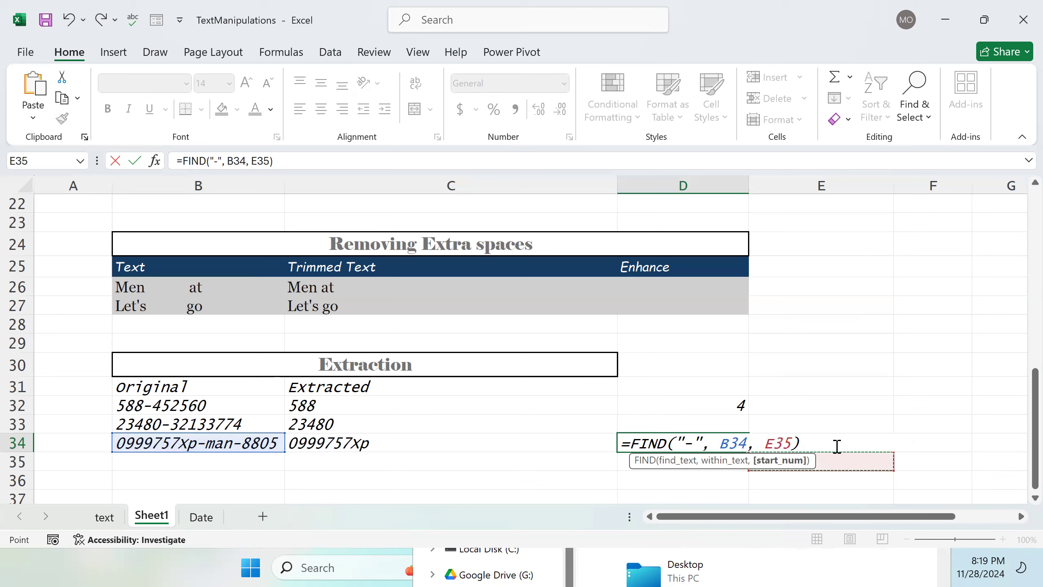
pyautogui.hotkey('ctrl', 'z')
pyautogui.press('Return')
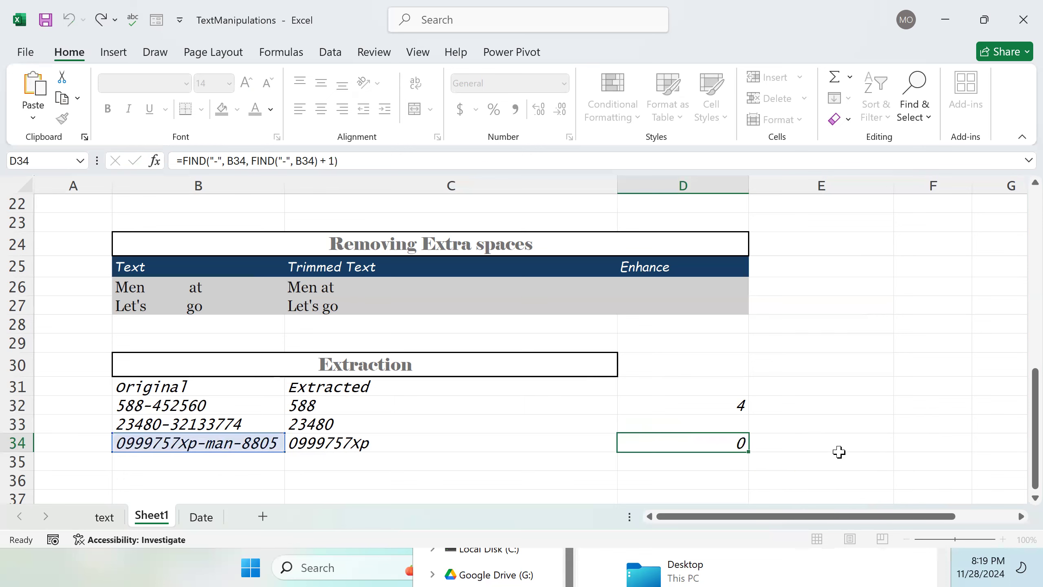
# Step: Paste the copied FIND("-", B34) + 1 expression into D35 and prefix it with = so it calculates
pyautogui.click(768, 462)
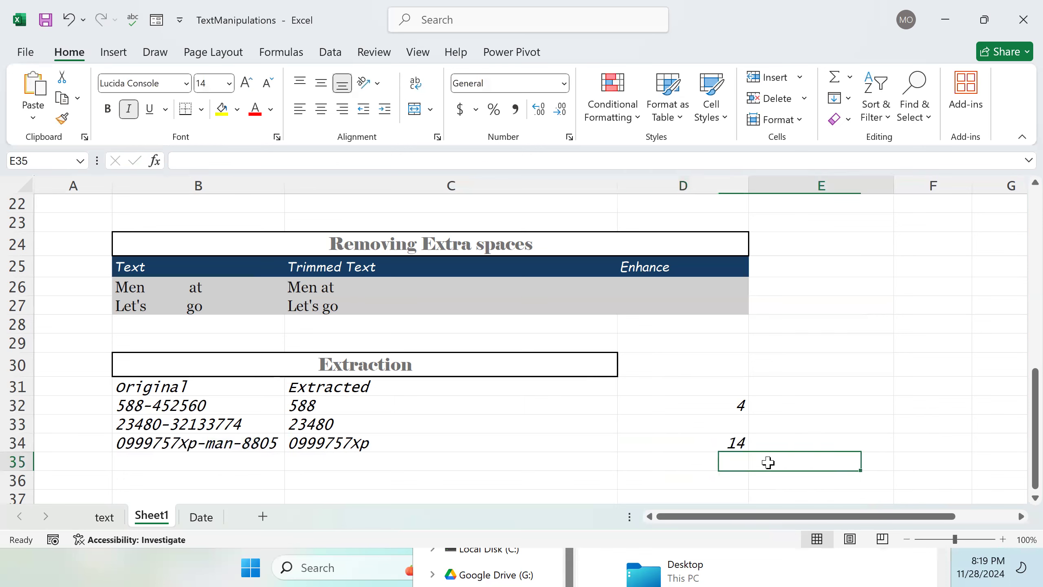
pyautogui.doubleClick(728, 463)
pyautogui.hotkey('ctrl', 'v')
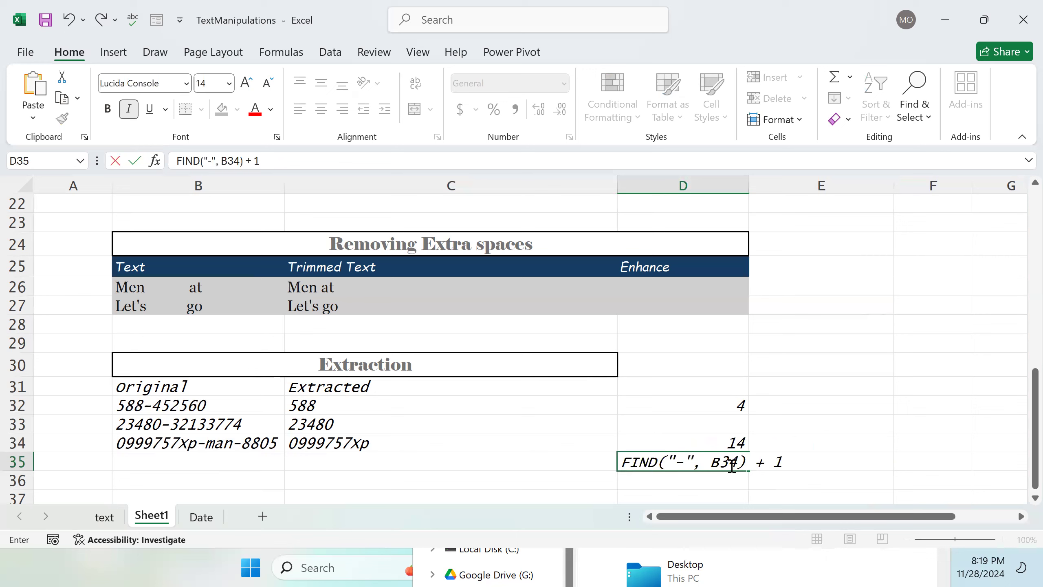
pyautogui.press('Return')
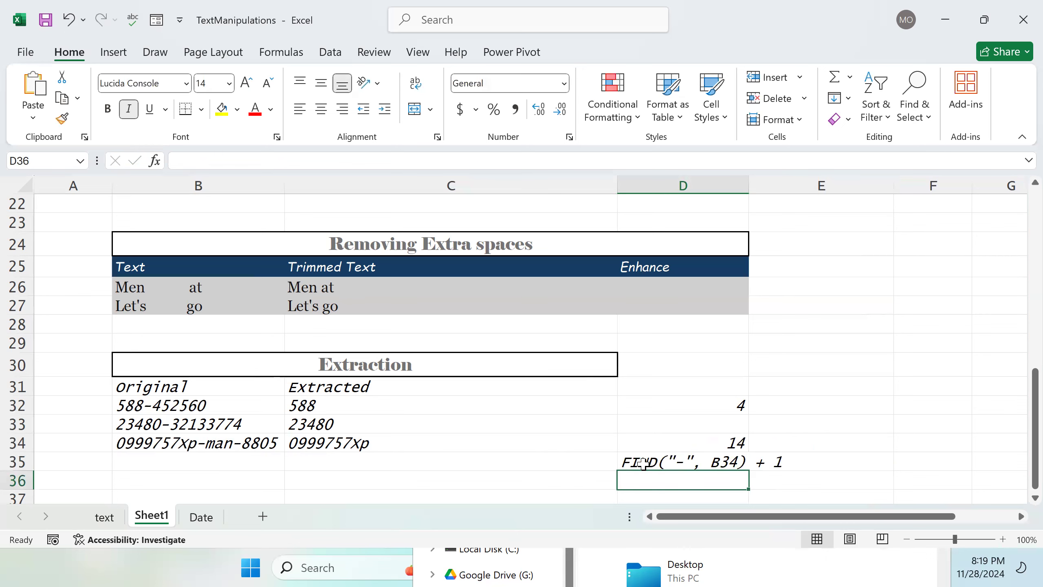
pyautogui.doubleClick(626, 465)
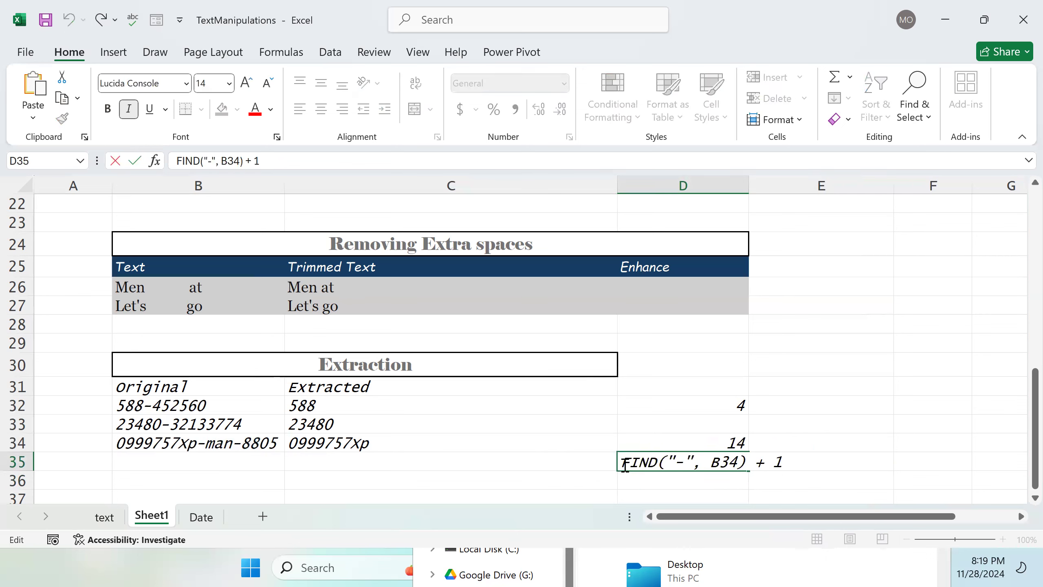
pyautogui.write('=')
pyautogui.press('Return')
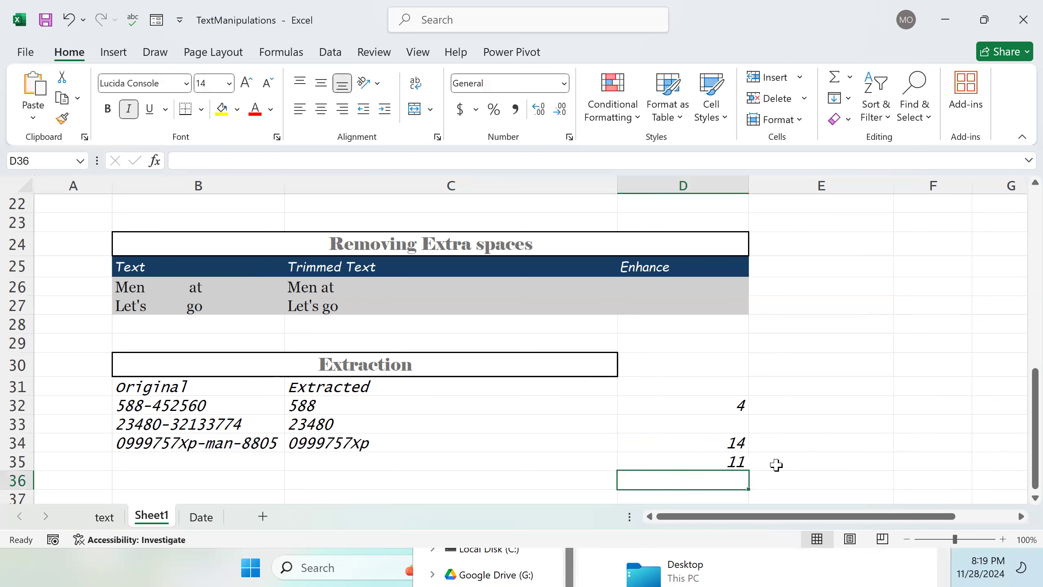
# Step: Examine the value of the nested FIND start-position expression inside D34's formula
pyautogui.doubleClick(737, 440)
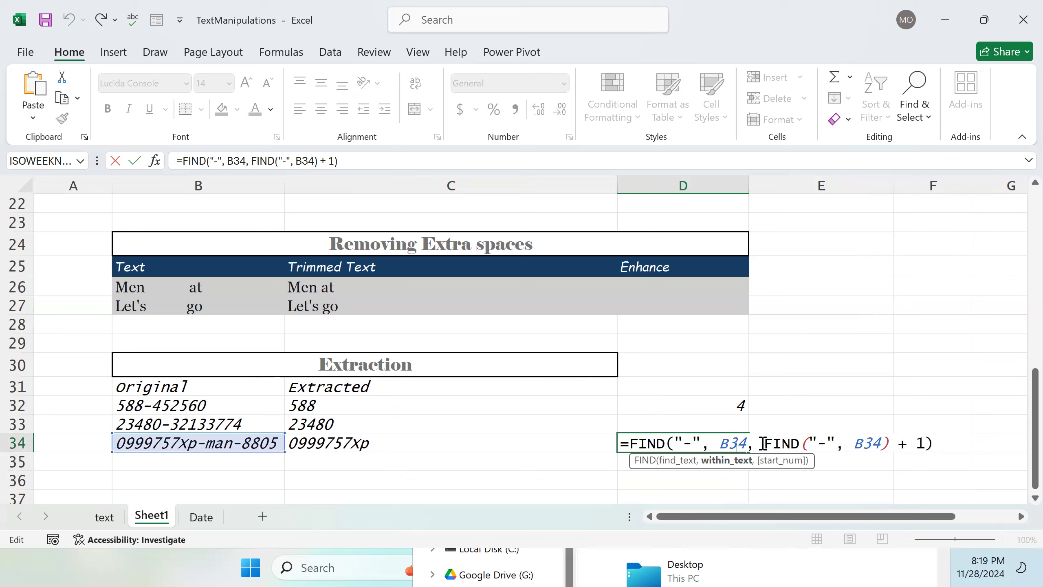
pyautogui.moveTo(762, 443); pyautogui.dragTo(924, 443)
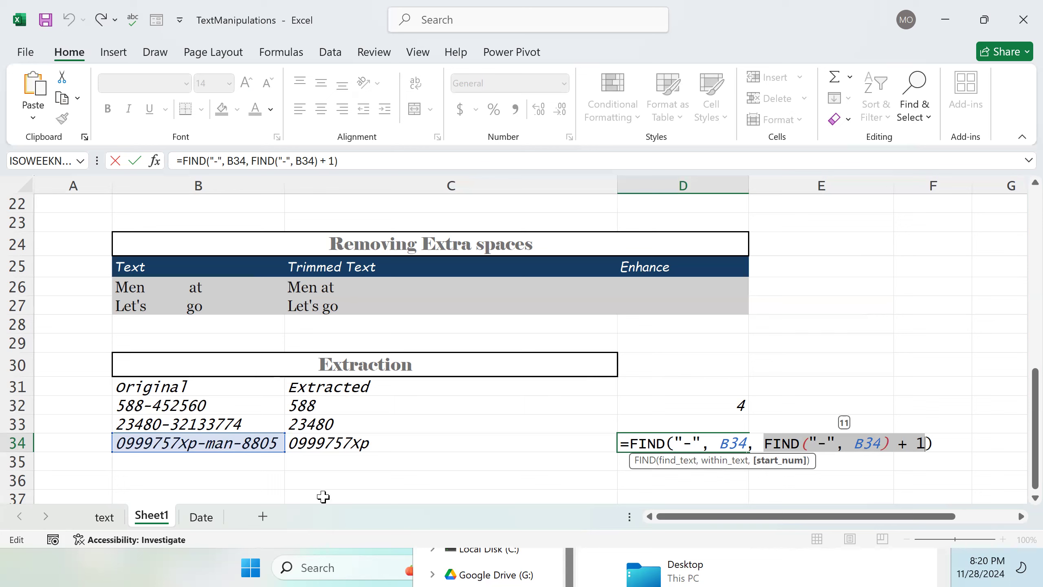
pyautogui.press('Return')
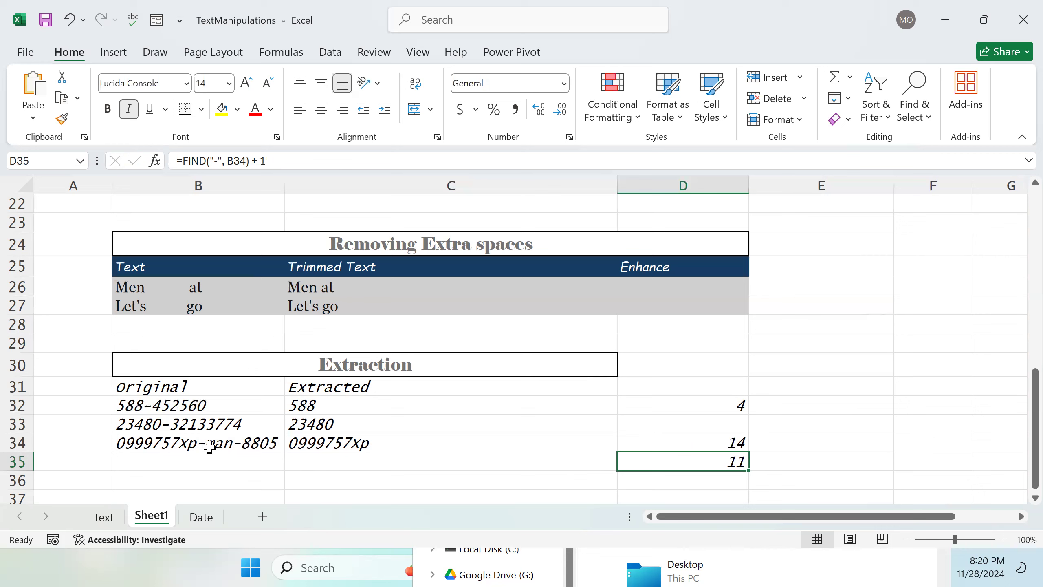
# Step: Replace the nested FIND start position in D34's formula with 11, making it =FIND("-", B34, 11)
pyautogui.doubleClick(681, 461)
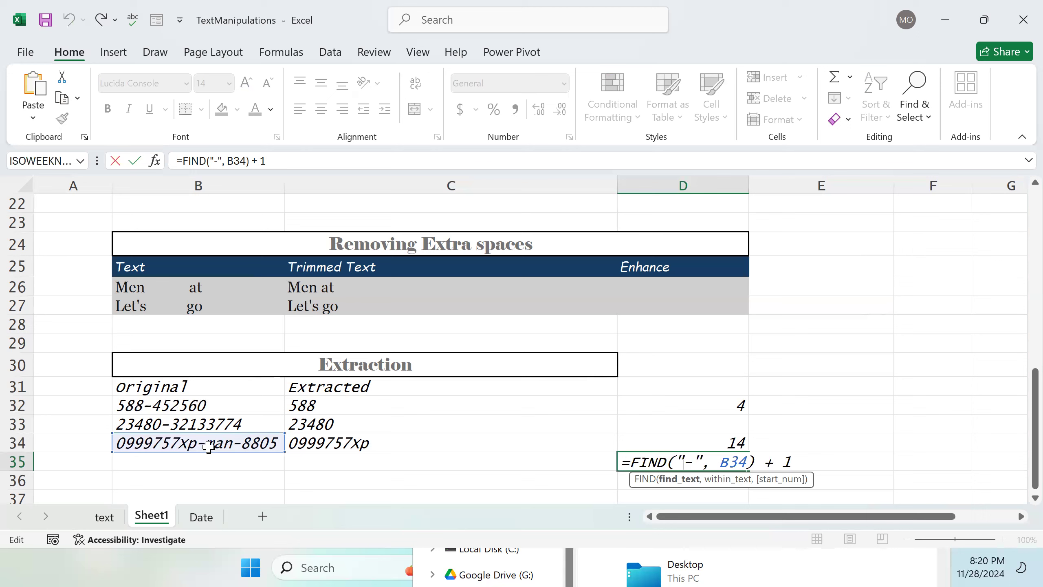
pyautogui.click(710, 441)
pyautogui.doubleClick(710, 441)
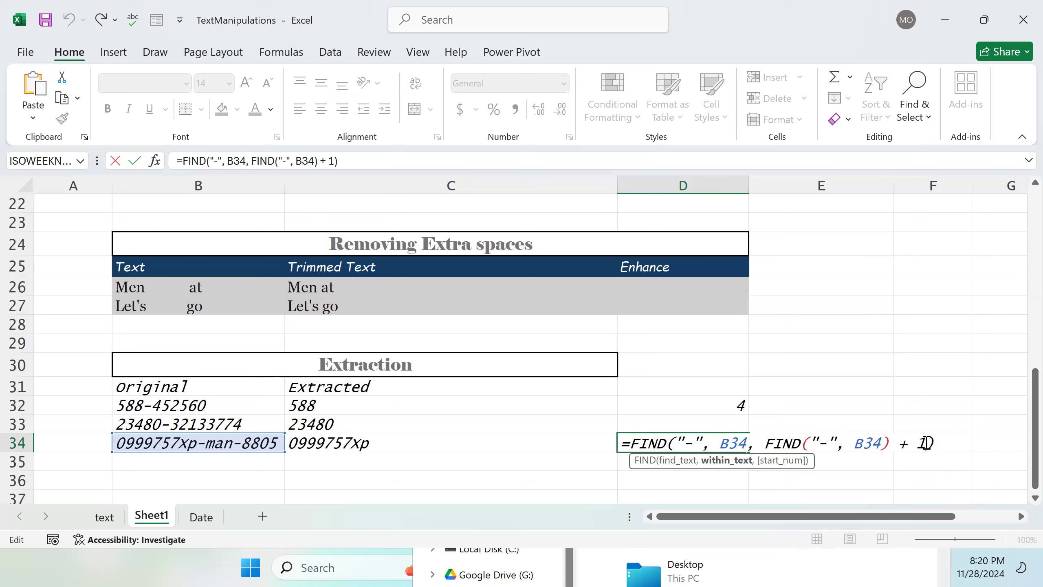
pyautogui.moveTo(925, 444); pyautogui.dragTo(766, 451)
pyautogui.press('BackSpace')
pyautogui.write('11')
pyautogui.press('Return')
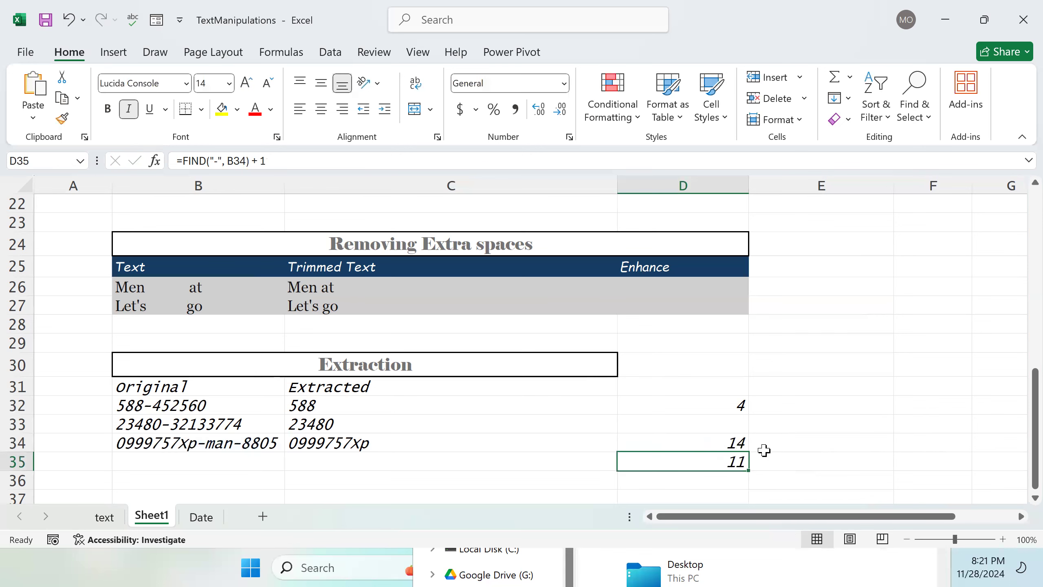
pyautogui.click(737, 442)
pyautogui.doubleClick(737, 442)
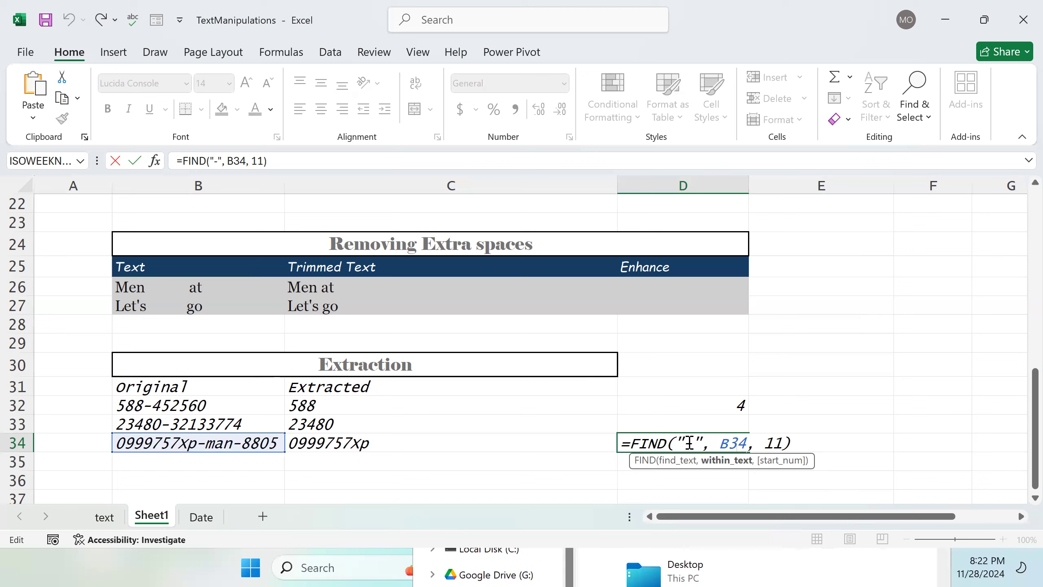
# Step: Confirm D34's edited FIND formula and enter xpss1-yo-7878 as a new original value in B35
pyautogui.press('Return')
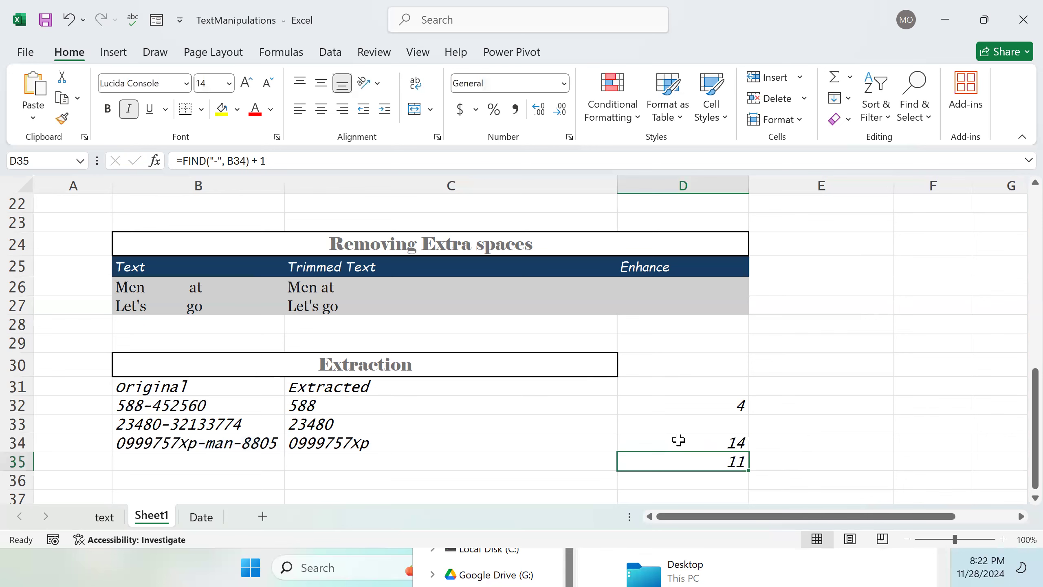
pyautogui.click(176, 457)
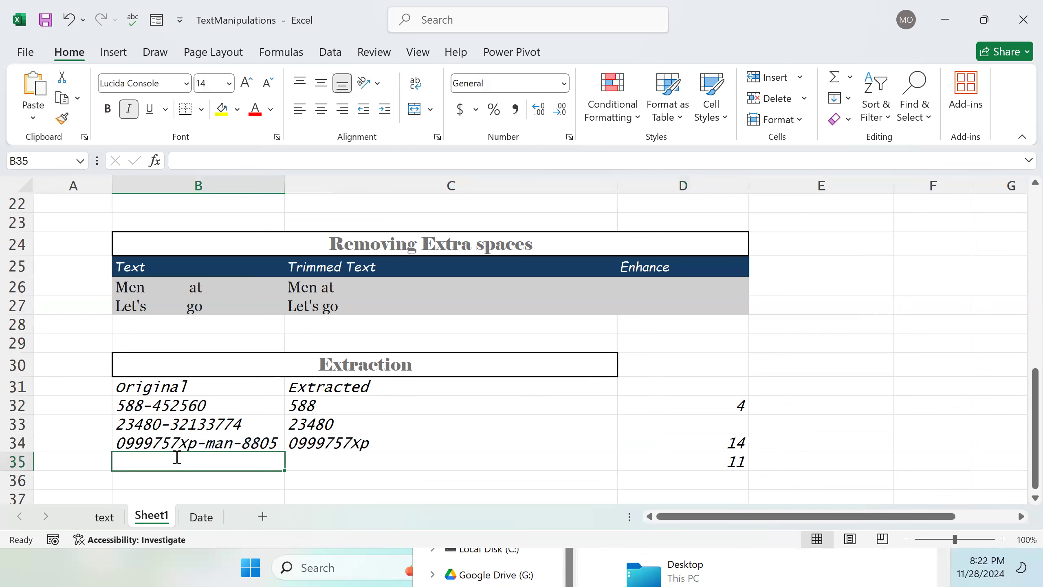
pyautogui.doubleClick(176, 457)
pyautogui.write('xp')
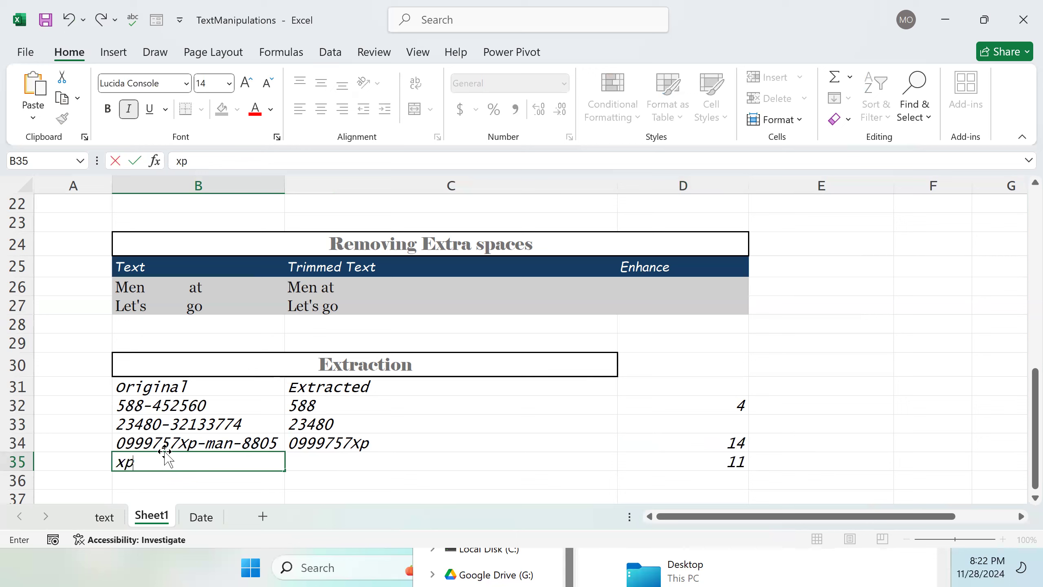
pyautogui.write('ss1-yo-7878')
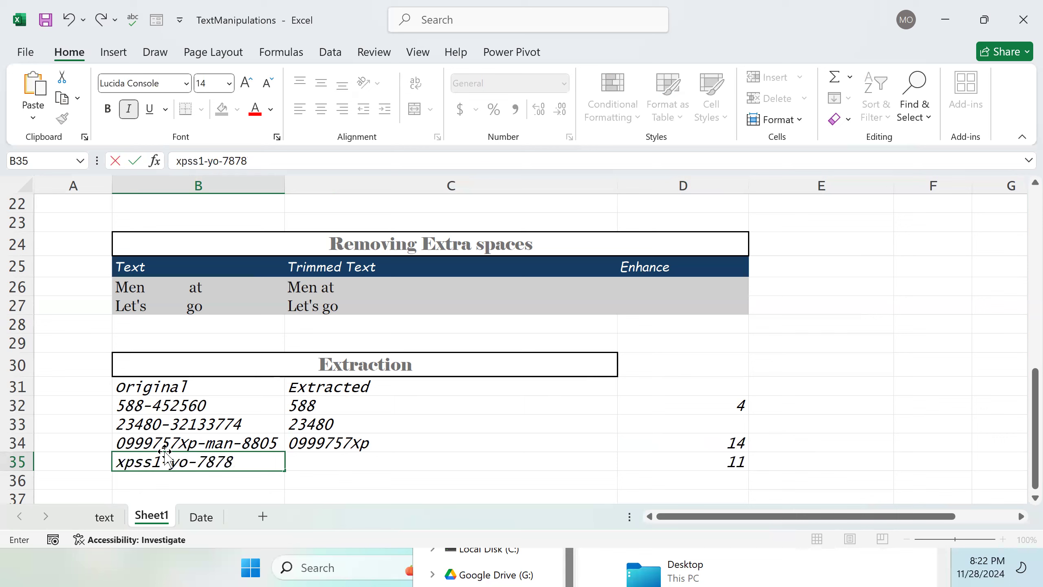
pyautogui.press('Return')
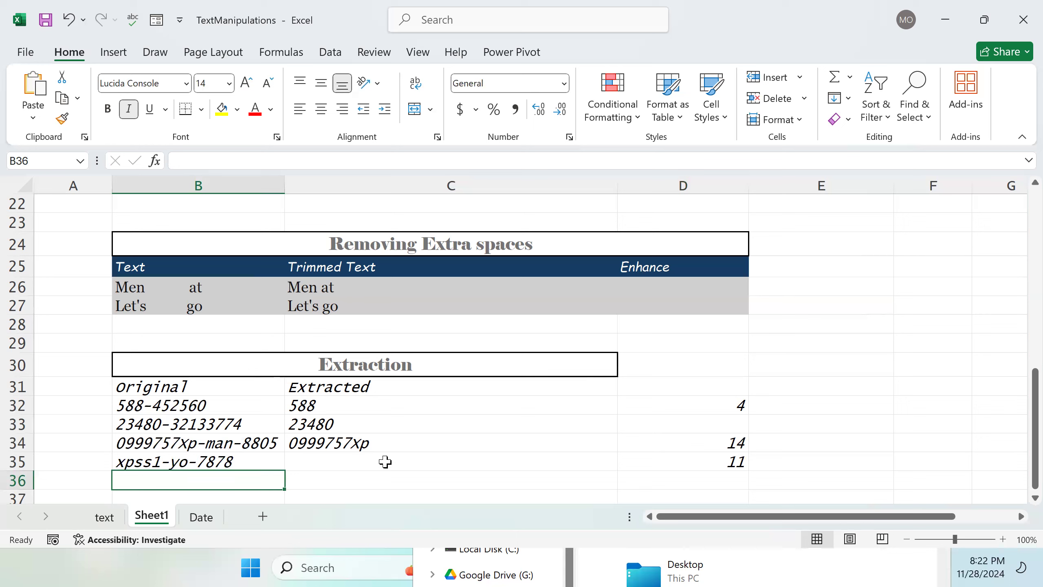
# Step: Replace D34's formula with =D35 and undo that change
pyautogui.doubleClick(735, 444)
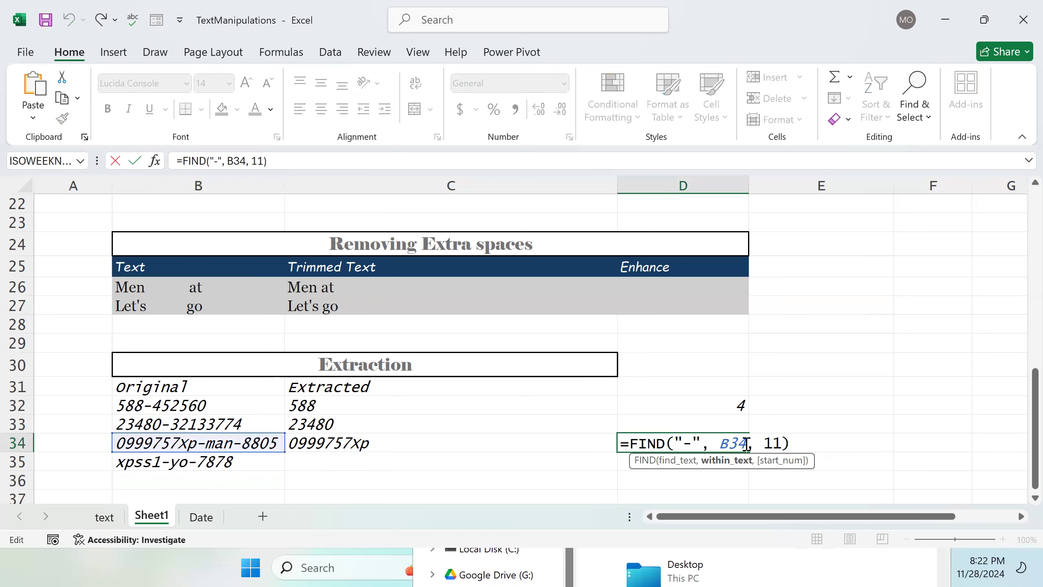
pyautogui.hotkey('ctrl', 'a')
pyautogui.hotkey('ctrl', 'c')
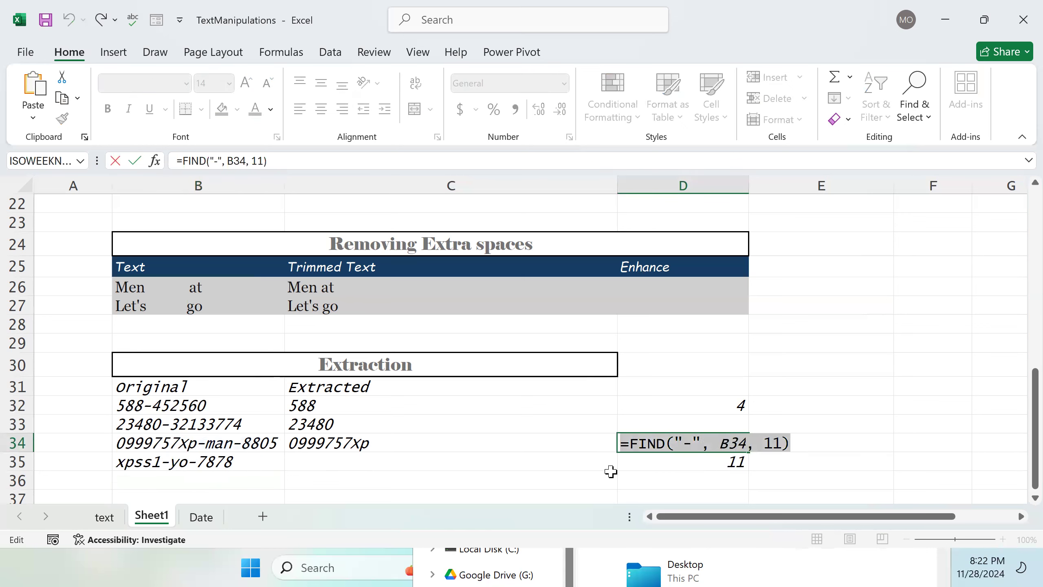
pyautogui.write('=')
pyautogui.click(676, 460)
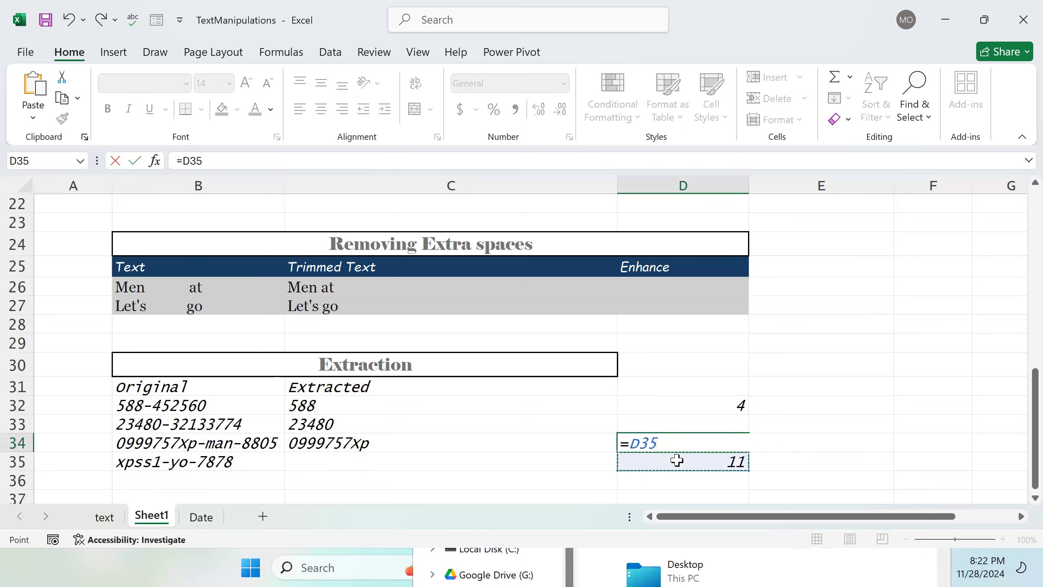
pyautogui.hotkey('ctrl', 'z')
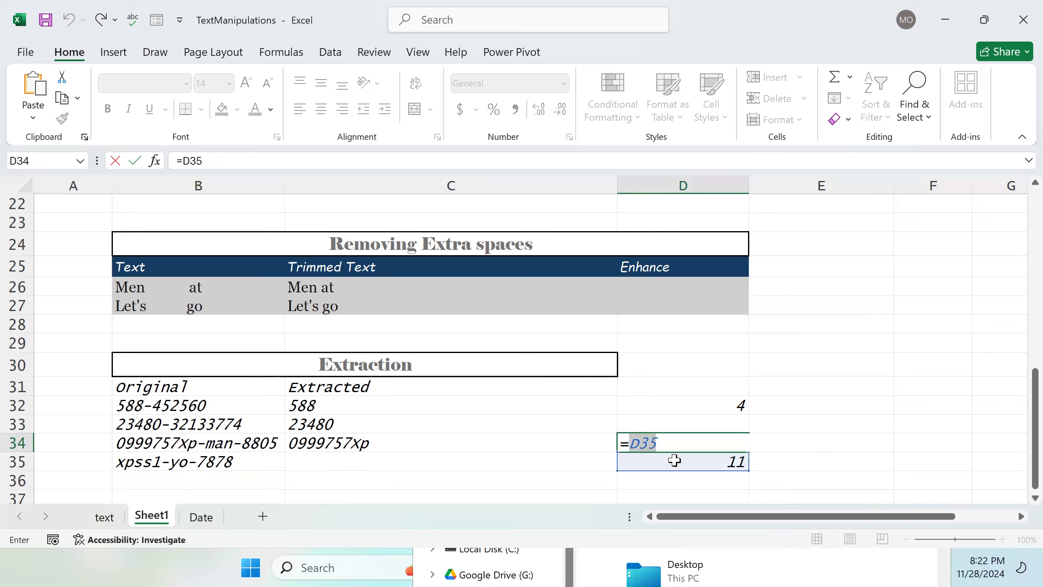
pyautogui.press('Return')
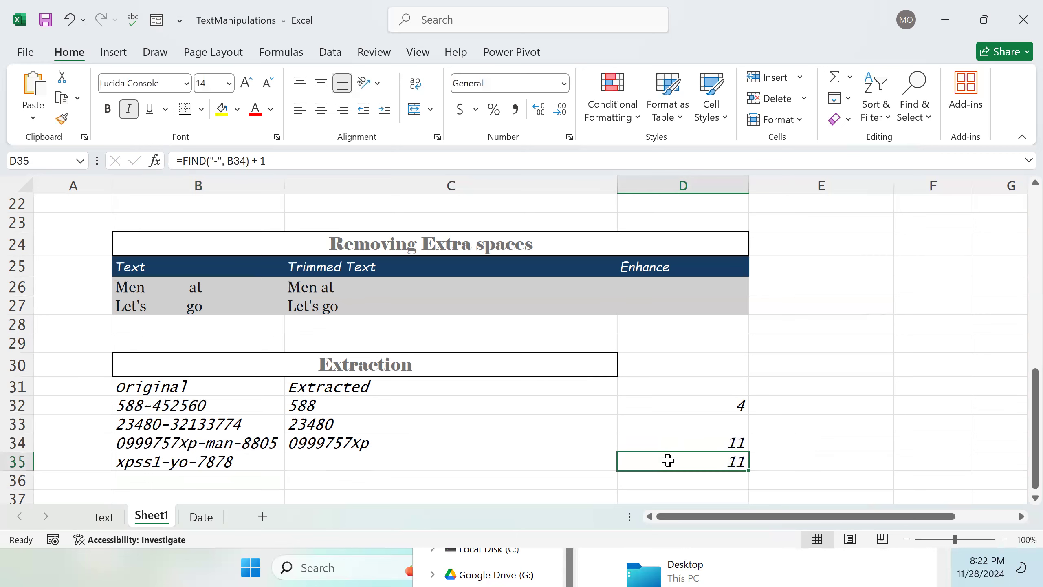
pyautogui.hotkey('ctrl', 'z')
# Step: Replace D35's formula with =FIND("-", B34, 11)
pyautogui.doubleClick(668, 460)
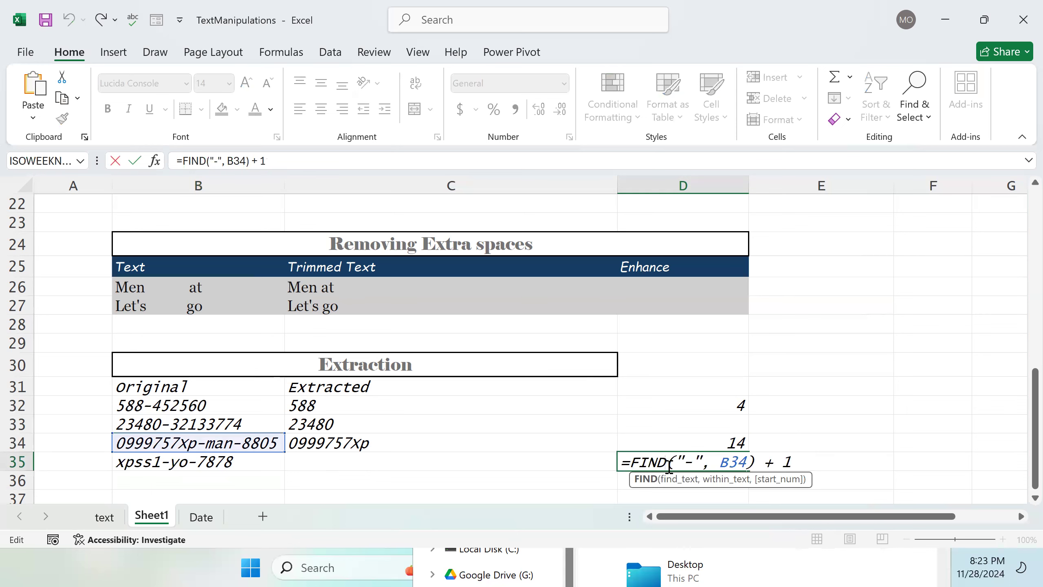
pyautogui.tripleClick(670, 467)
pyautogui.hotkey('ctrl', 'v')
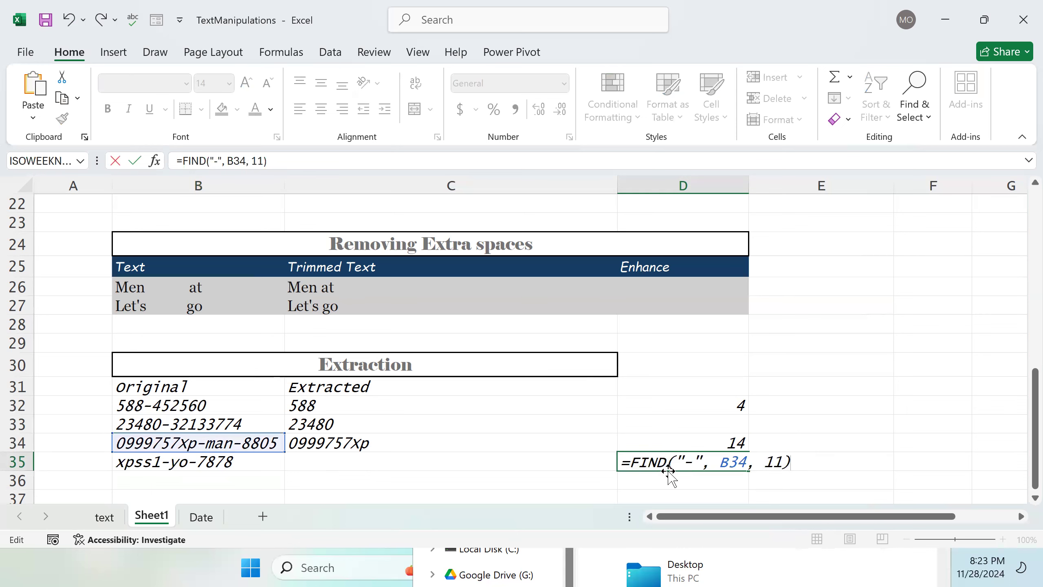
pyautogui.press('Return')
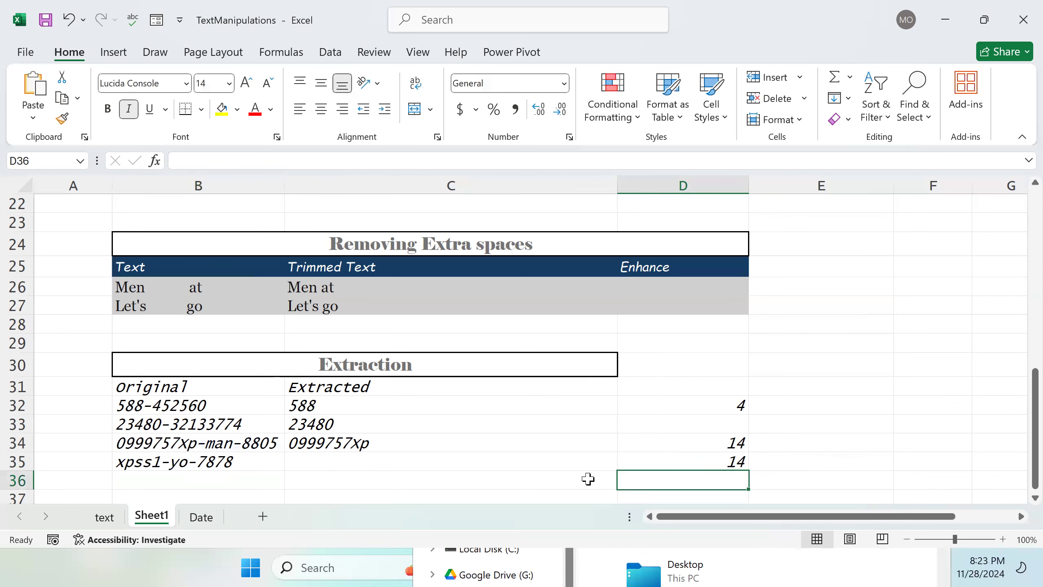
# Step: Change D35's formula to search B35 instead of B34, making it =FIND("-",B35, 11)
pyautogui.doubleClick(694, 462)
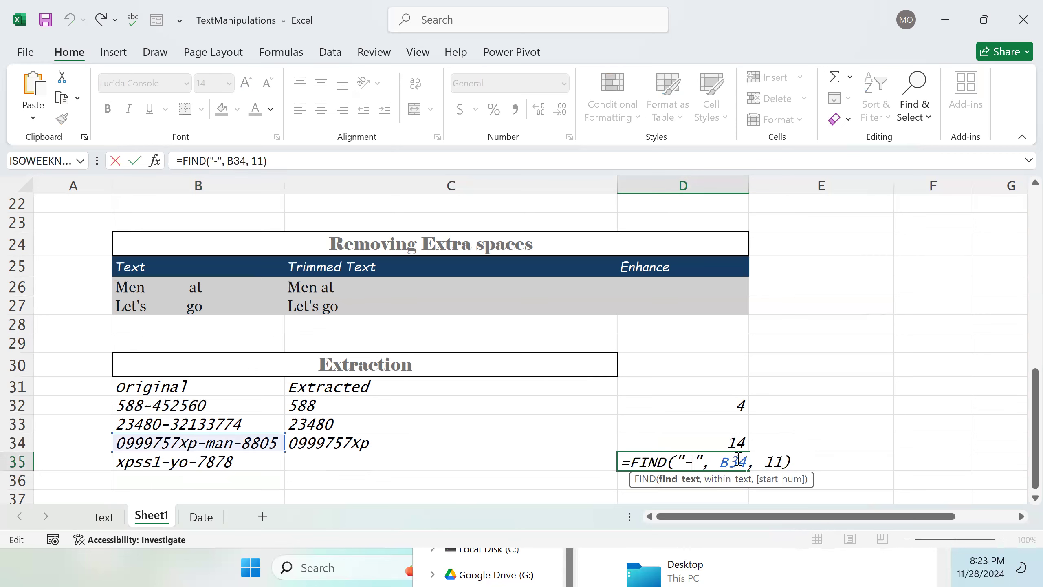
pyautogui.moveTo(748, 460); pyautogui.dragTo(702, 461)
pyautogui.press('BackSpace')
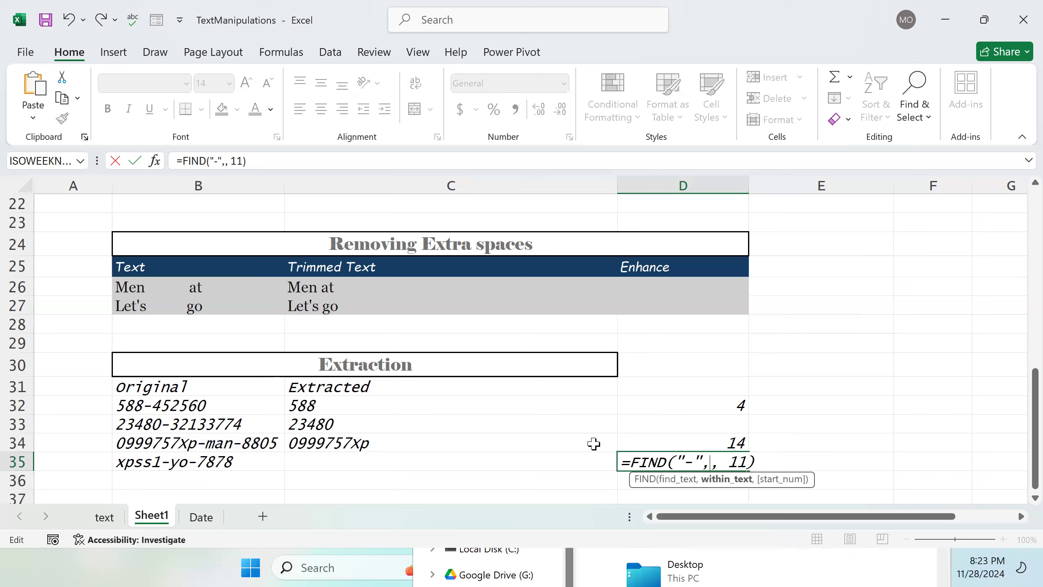
pyautogui.click(194, 466)
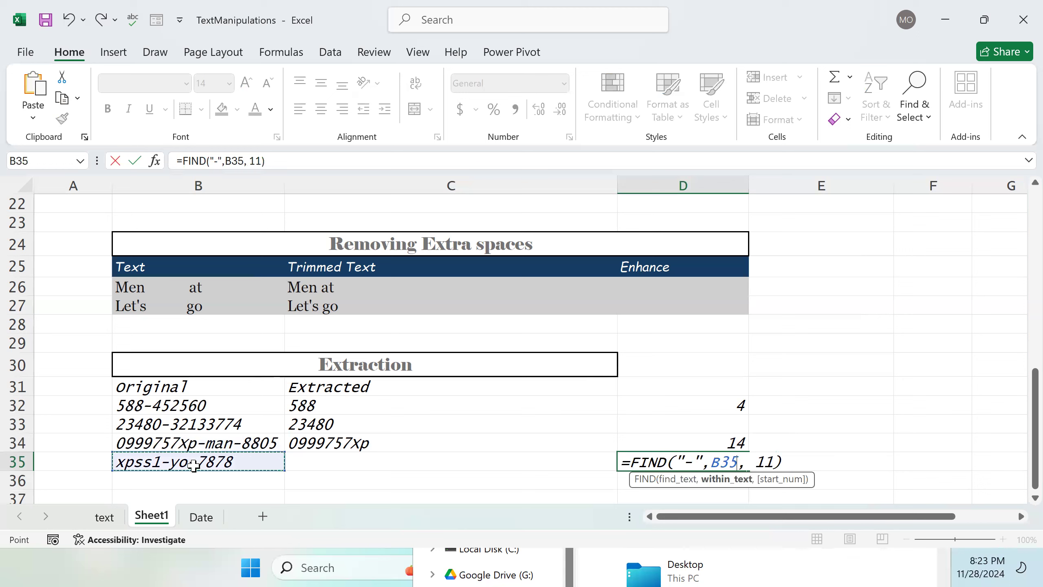
pyautogui.press('Return')
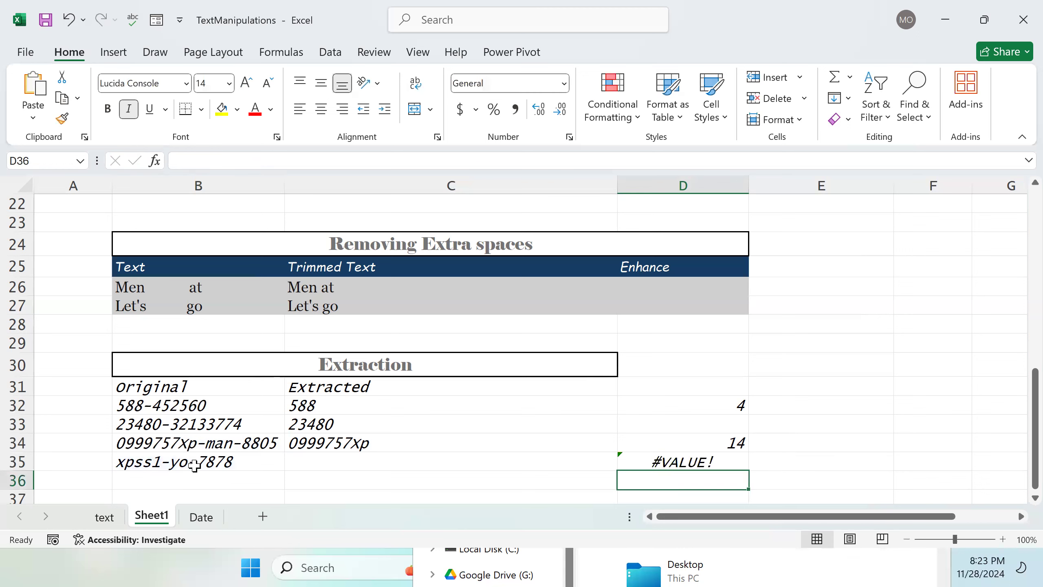
# Step: Open D35's formula for inspection and close it without changes
pyautogui.click(680, 462)
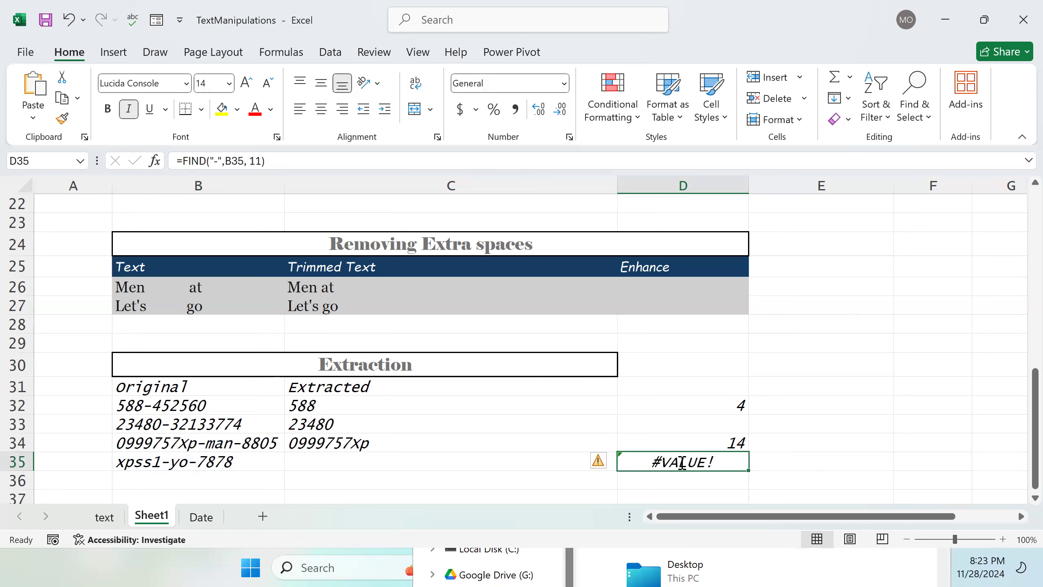
pyautogui.doubleClick(681, 462)
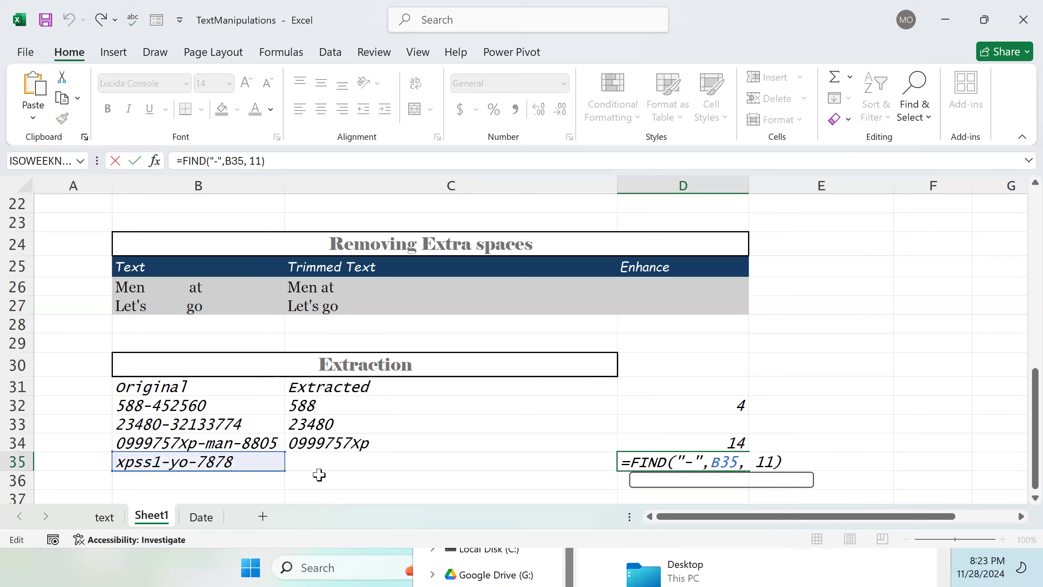
pyautogui.press('Return')
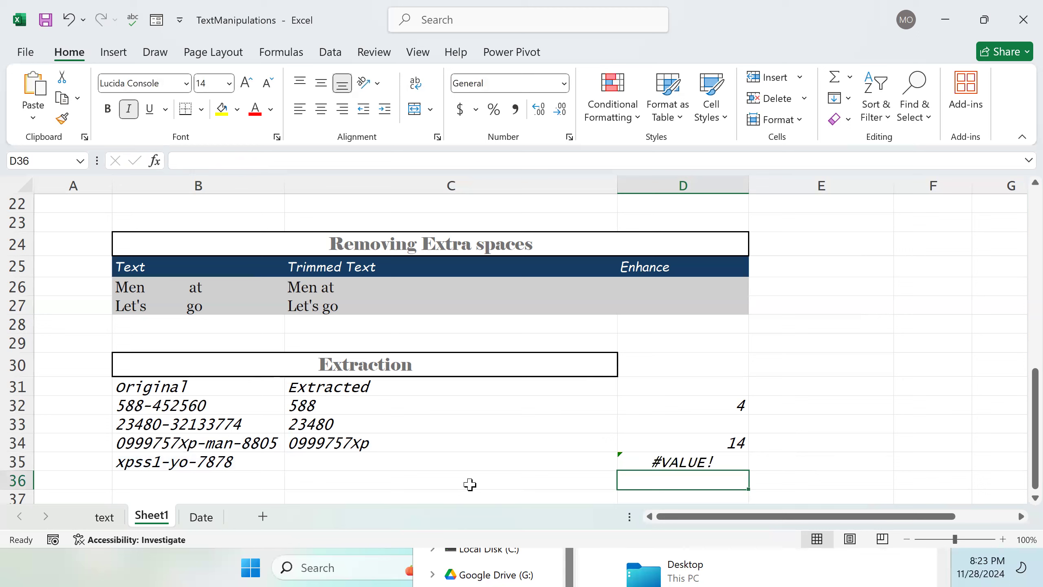
# Step: Remove the start position 11 from D34's FIND formula, leaving =FIND("-", B34, )
pyautogui.click(677, 447)
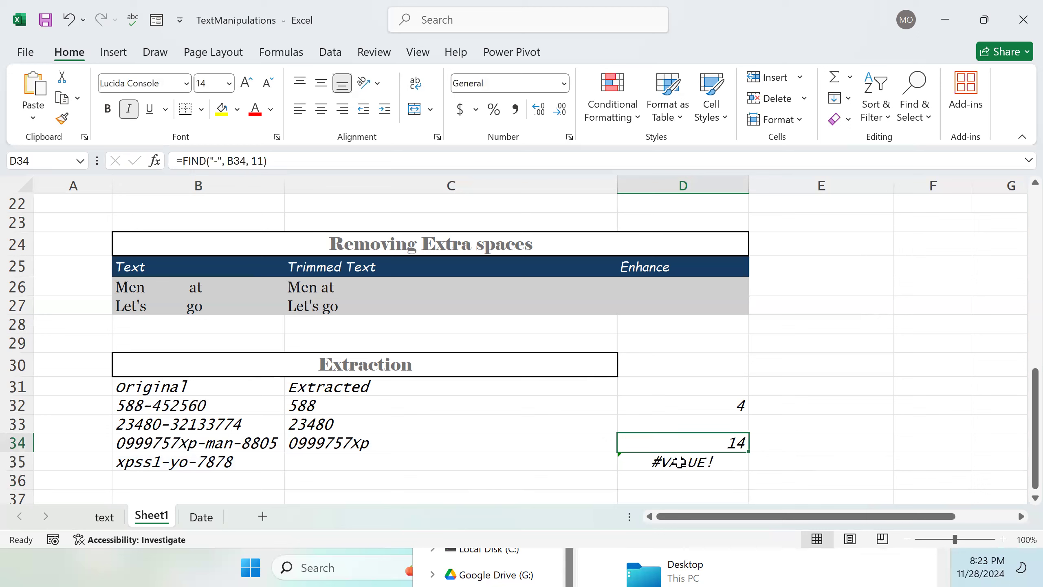
pyautogui.doubleClick(703, 444)
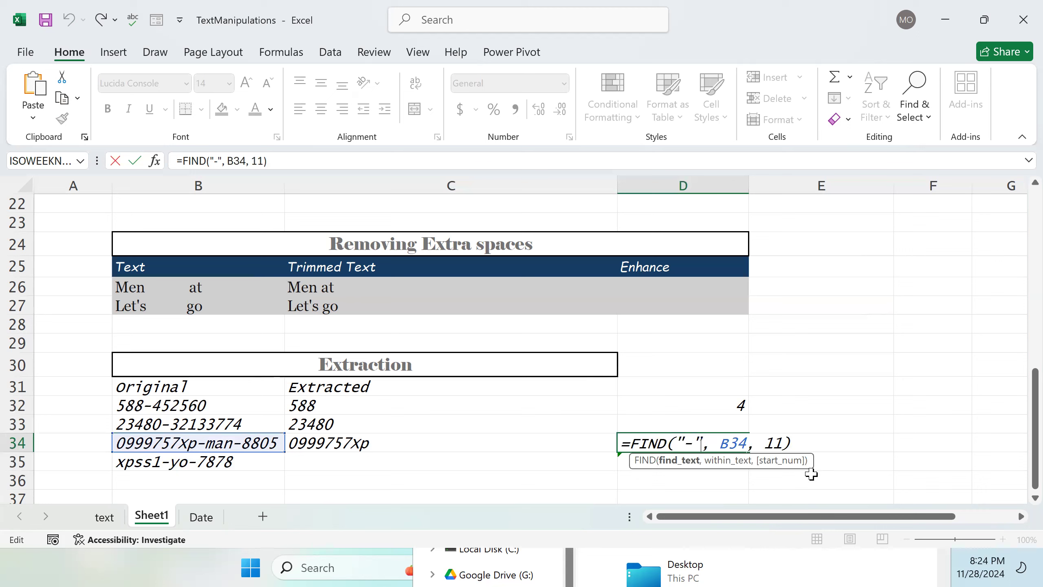
pyautogui.click(828, 443)
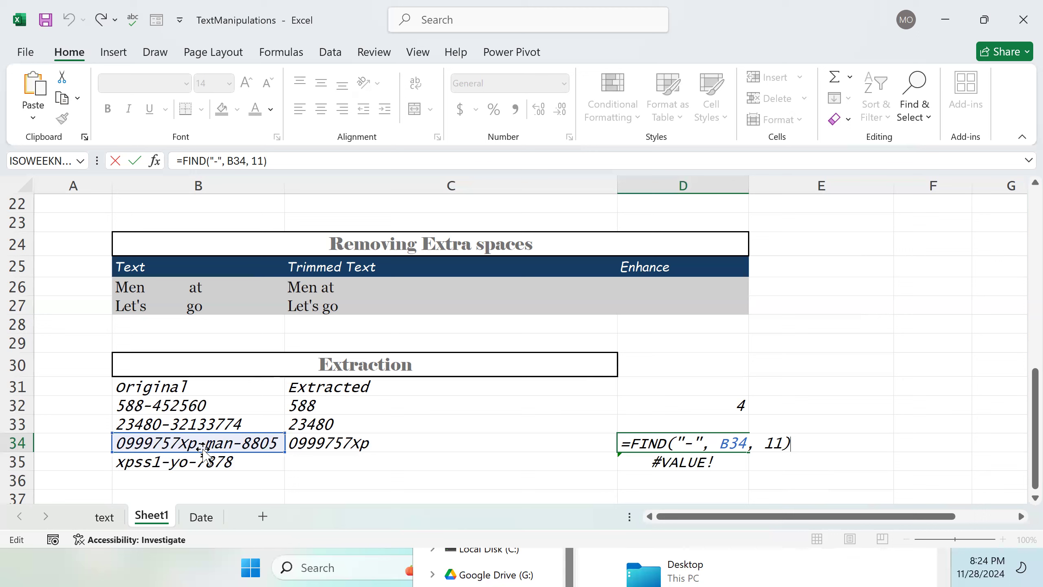
pyautogui.click(783, 442)
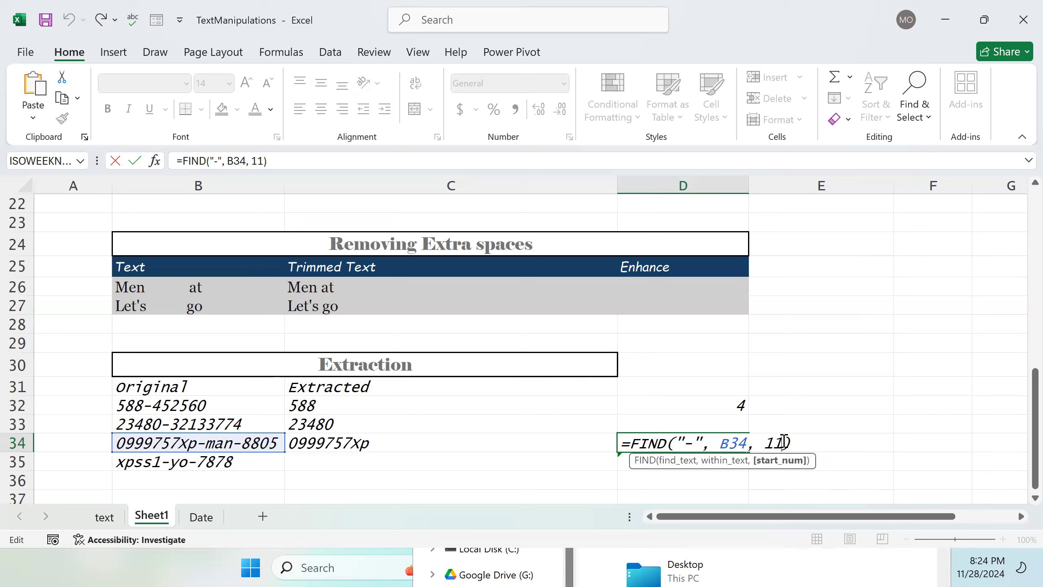
pyautogui.press('BackSpace')
pyautogui.press('BackSpace')
pyautogui.write('F')
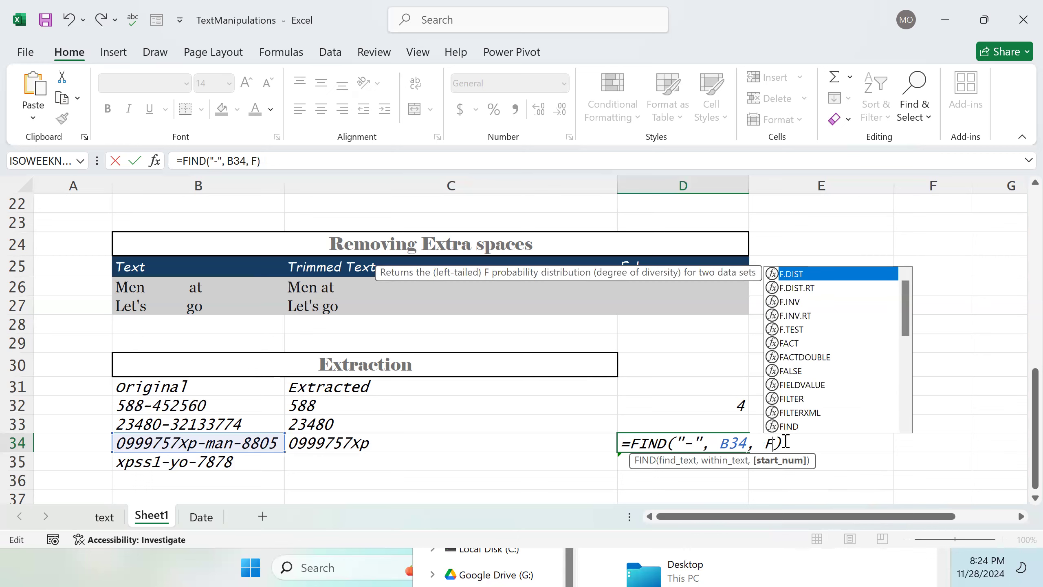
pyautogui.write('i')
pyautogui.press('BackSpace')
pyautogui.press('BackSpace')
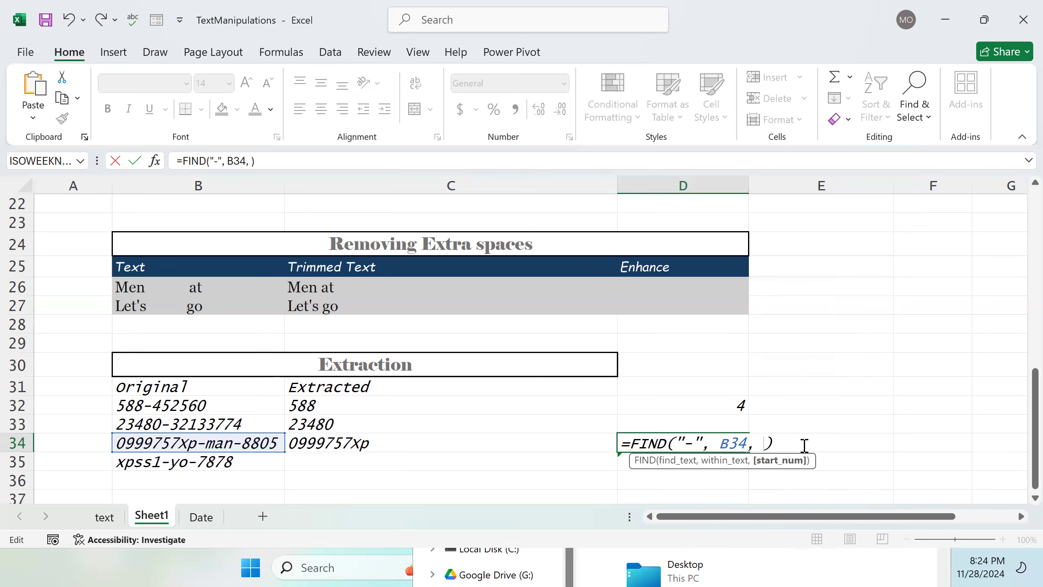
pyautogui.click(831, 445)
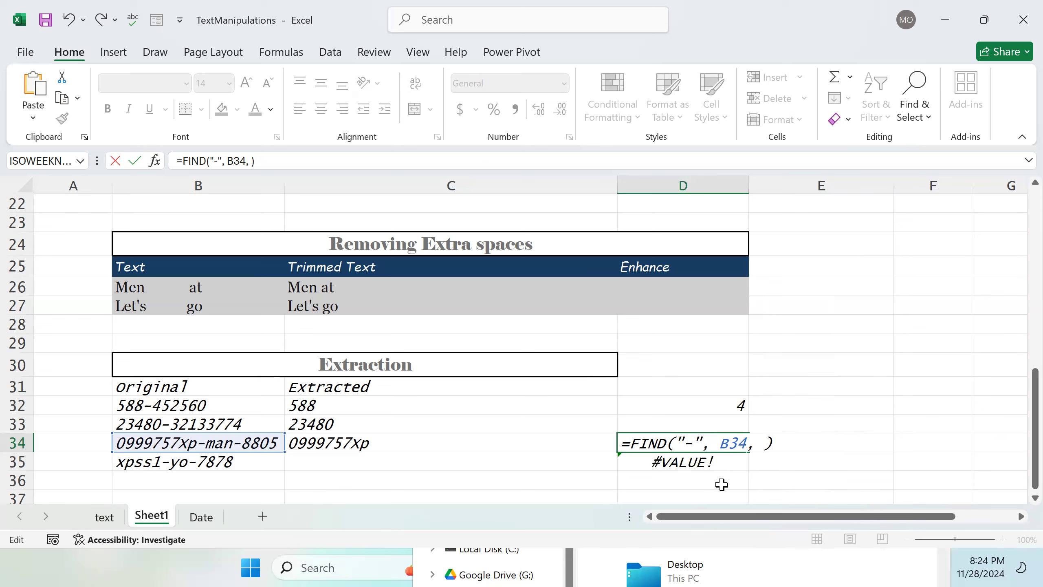
pyautogui.press('Return')
# Step: Enter =FIND("-", B34) in E35
pyautogui.click(842, 468)
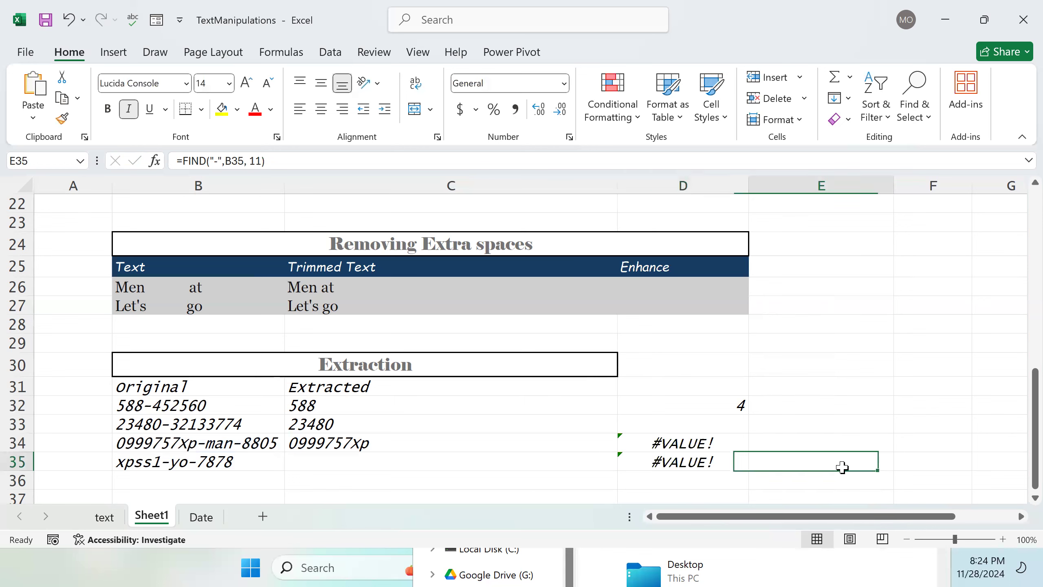
pyautogui.press('BackSpace')
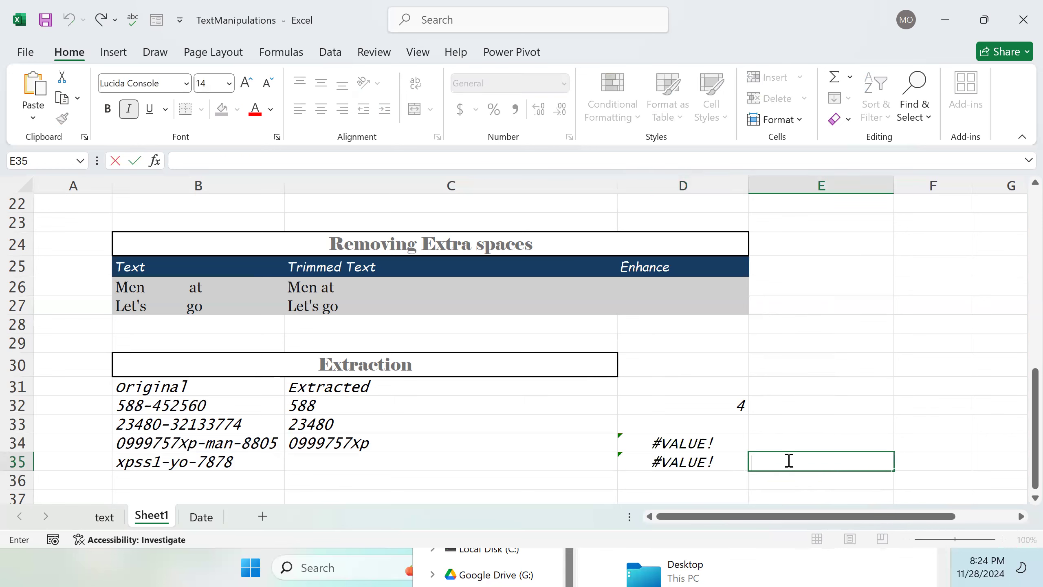
pyautogui.write('=FIND("-')
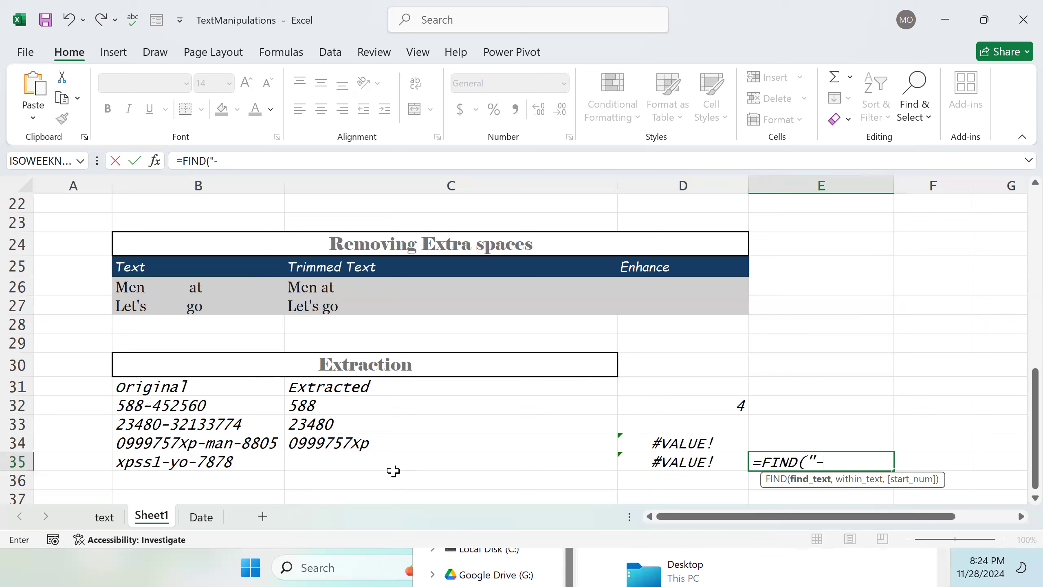
pyautogui.write('",')
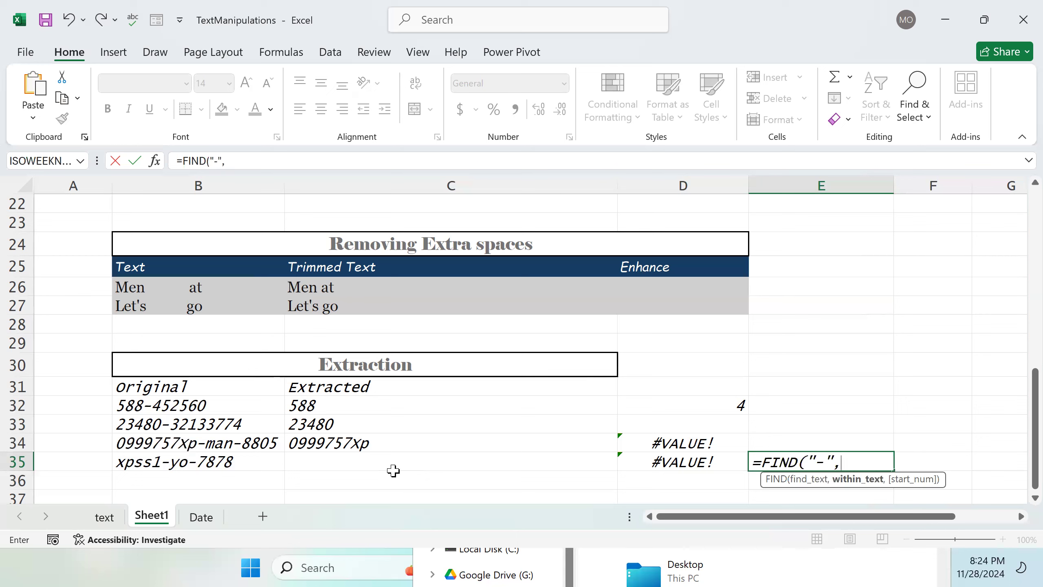
pyautogui.click(217, 442)
pyautogui.write(',')
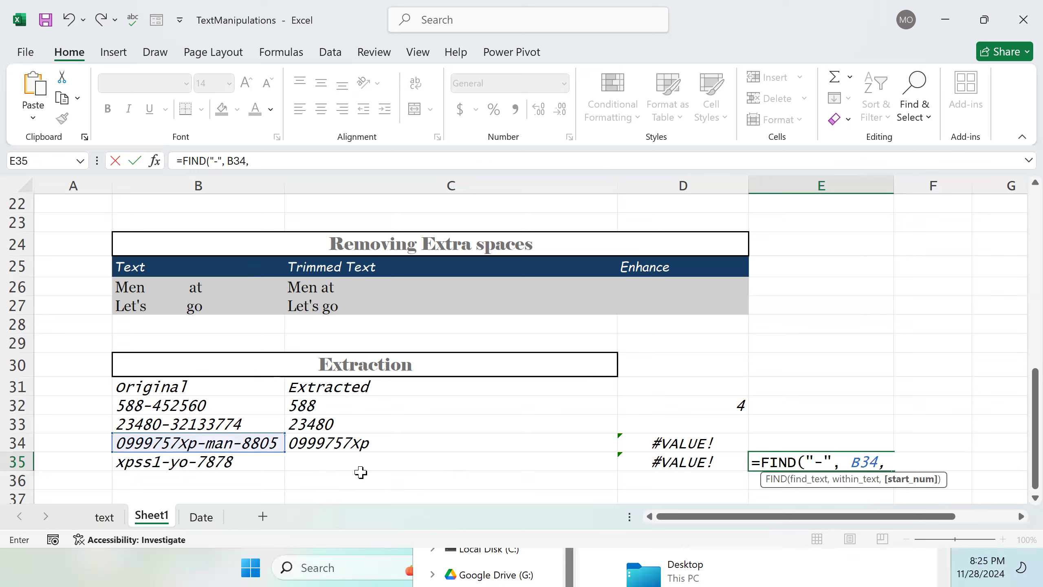
pyautogui.press('BackSpace')
pyautogui.write(')')
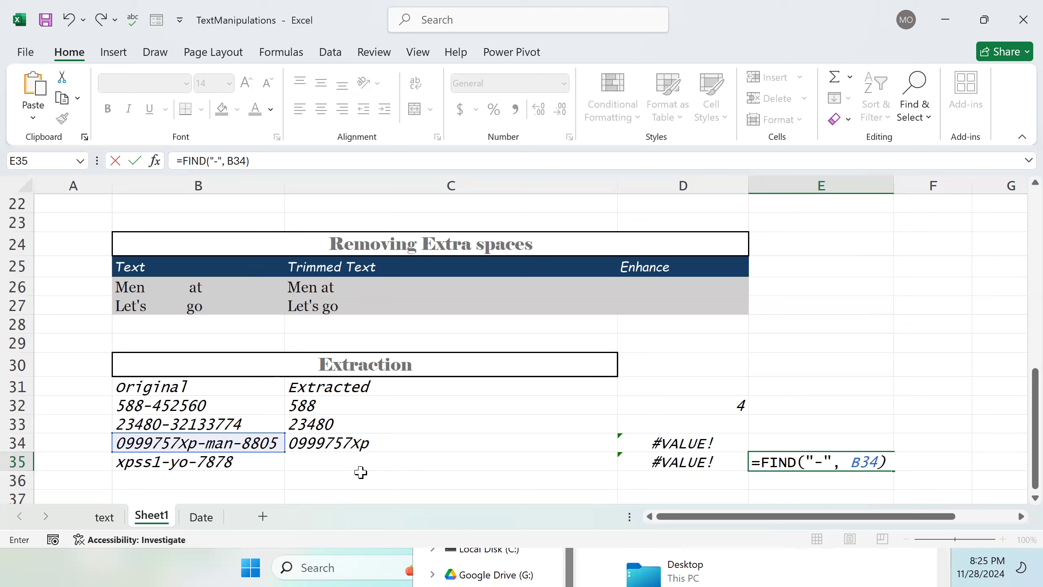
pyautogui.press('Return')
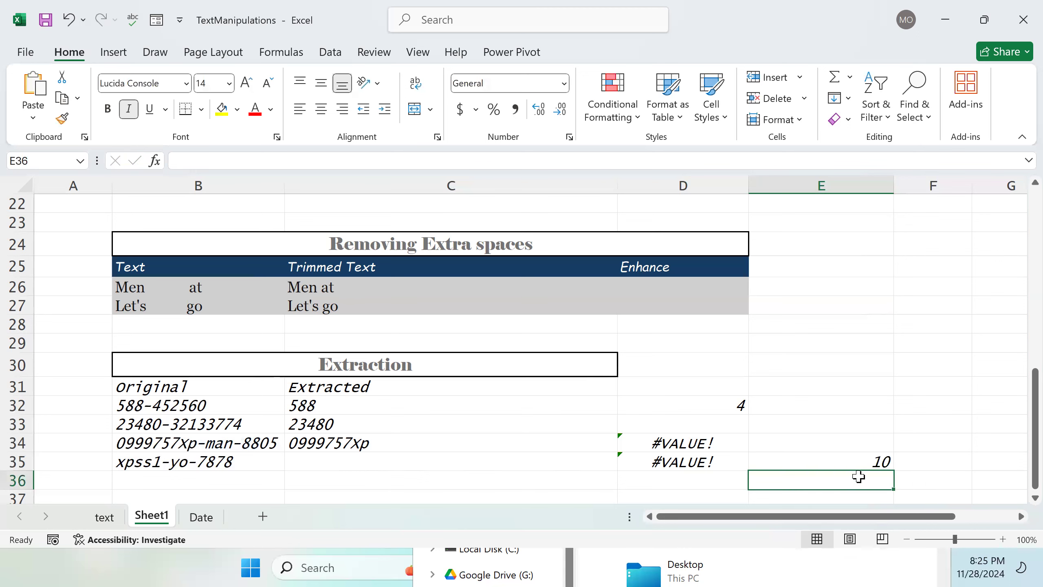
# Step: Append +1 to E35's formula, making it =FIND("-", B34) +1
pyautogui.click(855, 466)
pyautogui.doubleClick(873, 459)
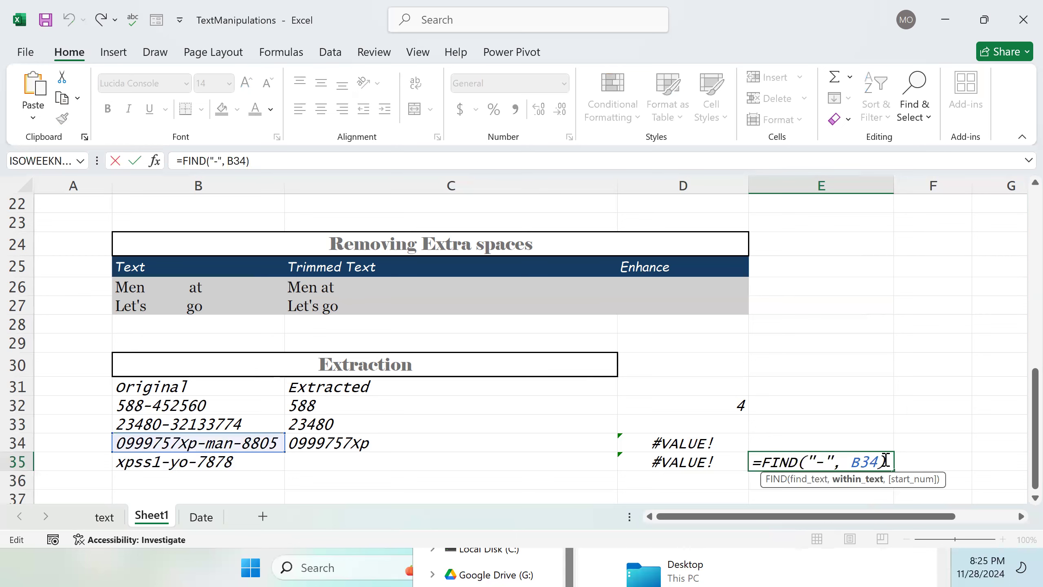
pyautogui.click(885, 461)
pyautogui.write('+1')
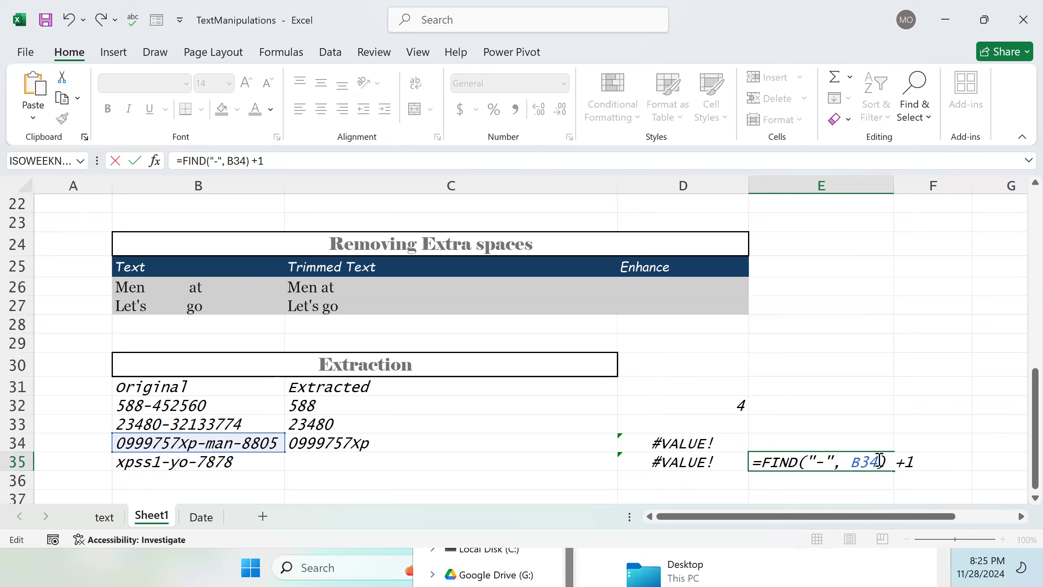
pyautogui.press('Return')
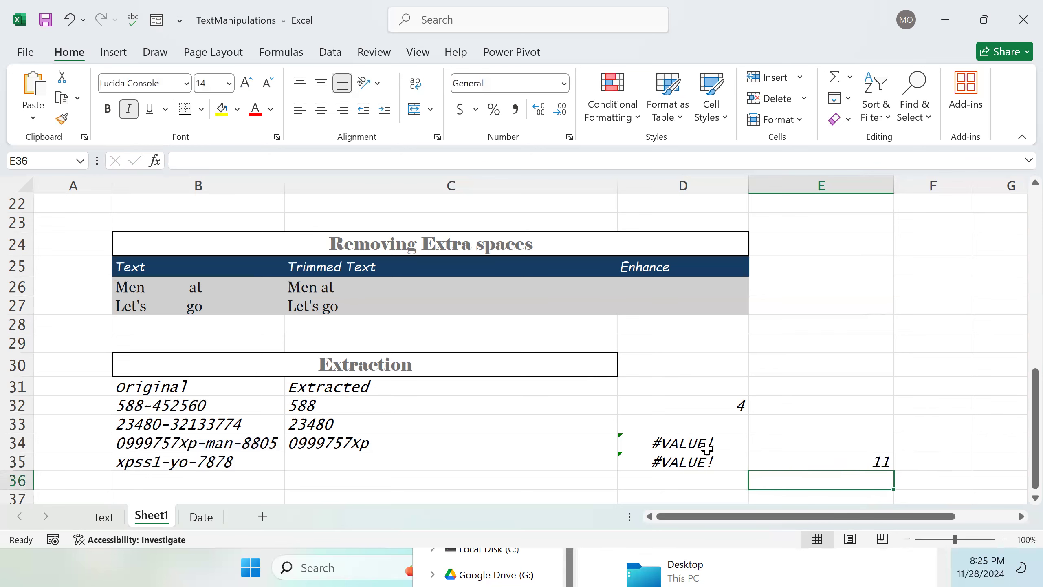
# Step: Set D34's FIND start position to reference E35, making it =FIND("-", B34,E35)
pyautogui.doubleClick(755, 448)
pyautogui.click(757, 447)
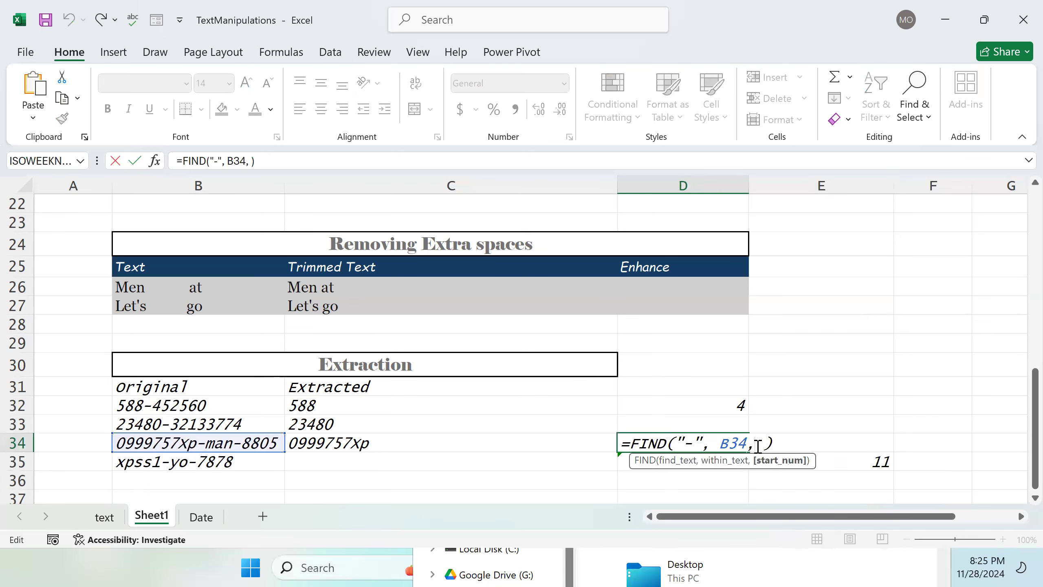
pyautogui.click(824, 460)
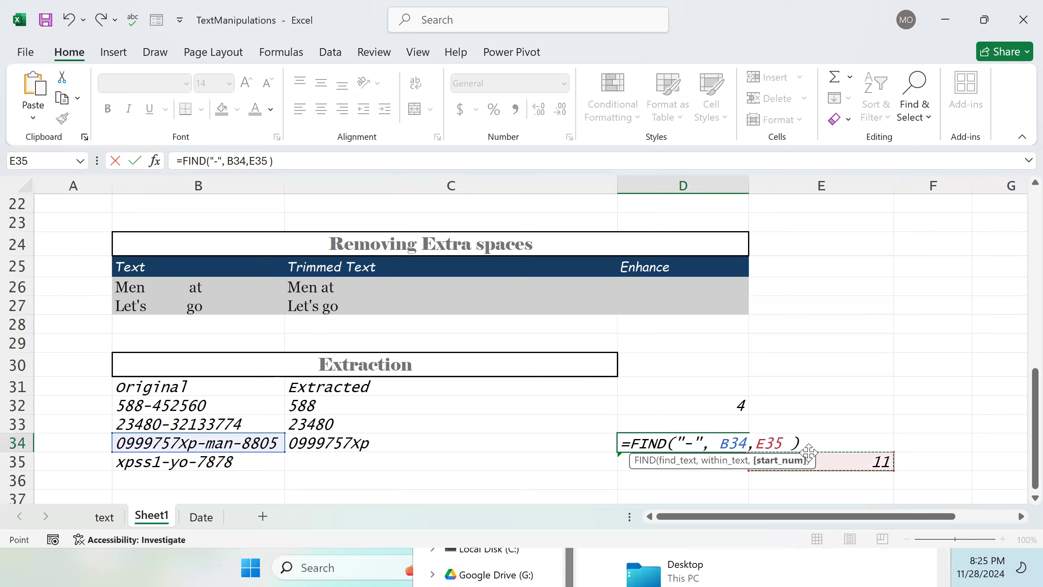
pyautogui.press('BackSpace')
pyautogui.press('BackSpace')
pyautogui.press('BackSpace')
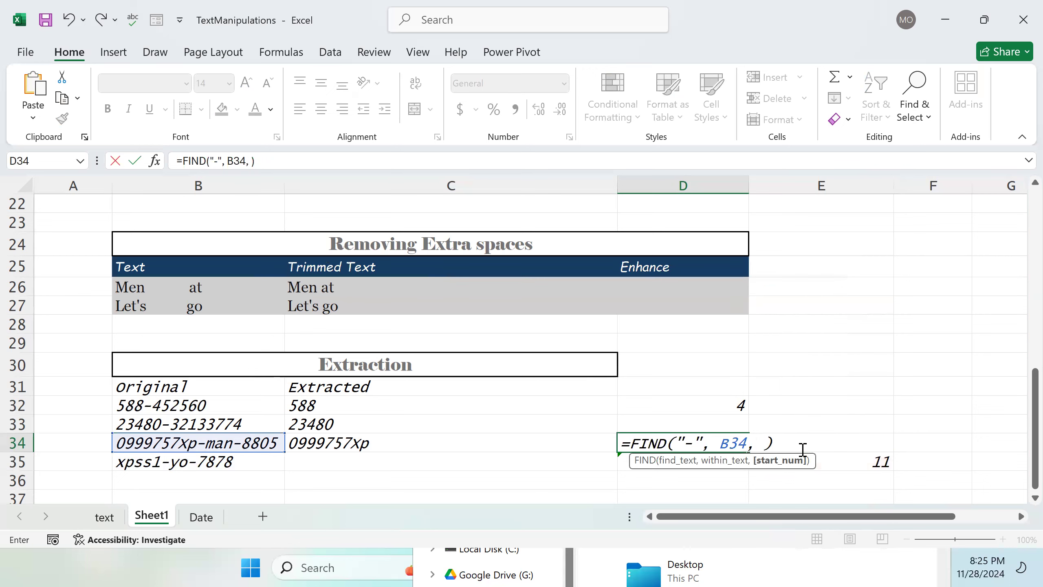
pyautogui.click(838, 459)
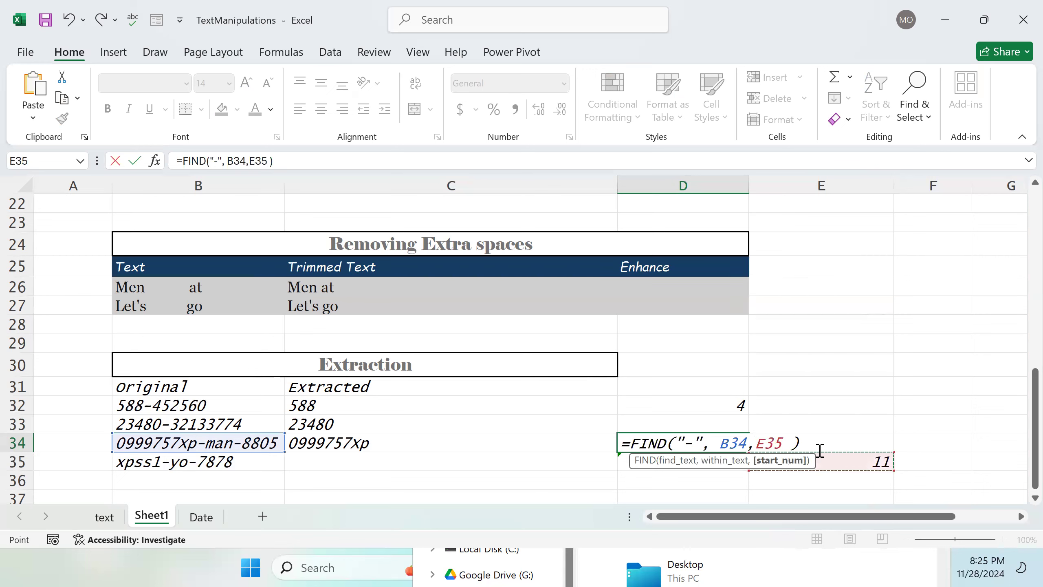
pyautogui.press('Return')
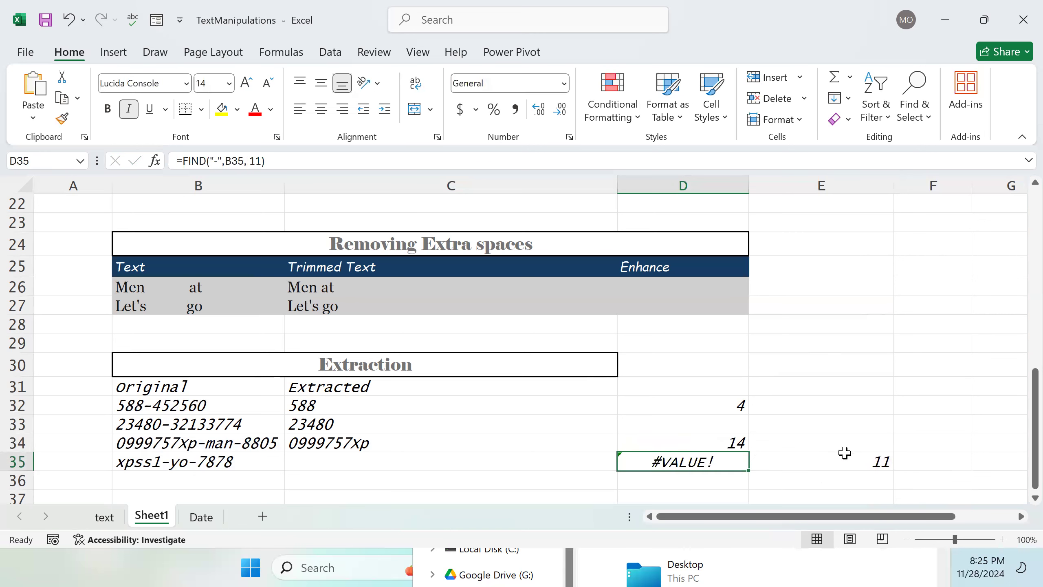
# Step: Copy E35's formula text FIND("-", B34) +1 and clear cell E35
pyautogui.doubleClick(843, 458)
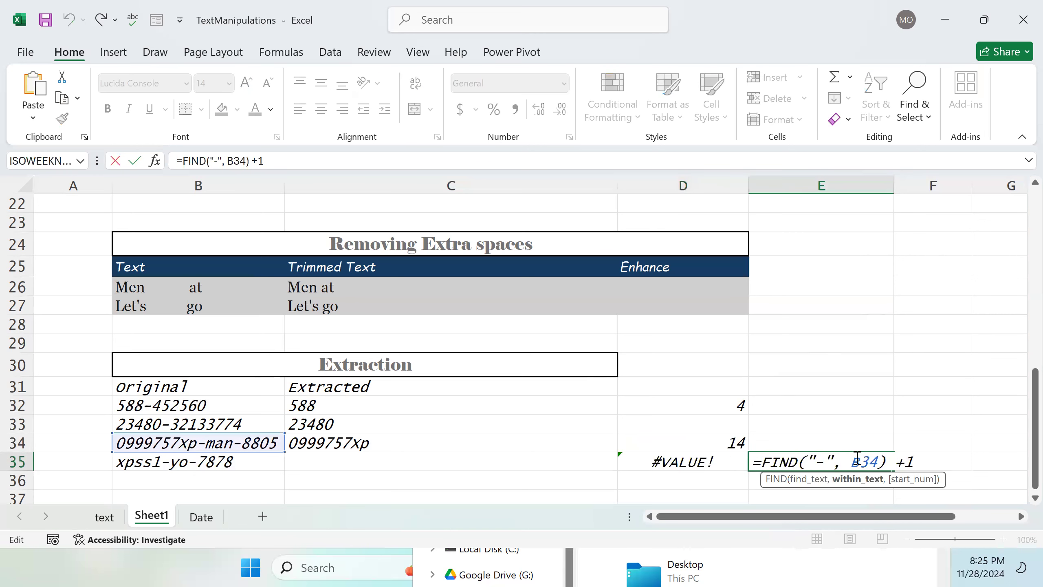
pyautogui.moveTo(929, 467); pyautogui.dragTo(765, 468)
pyautogui.hotkey('ctrl', 'c')
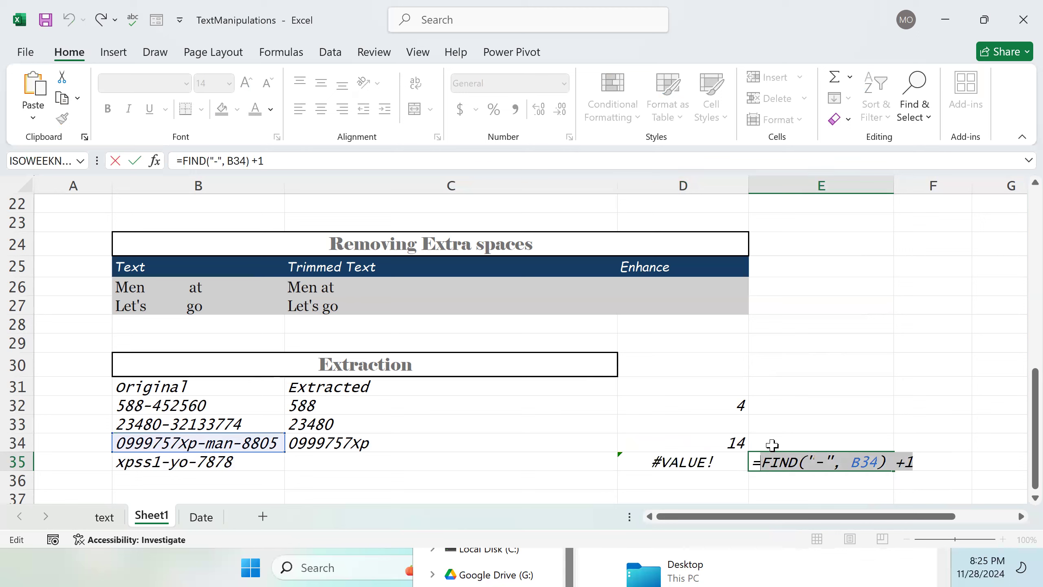
pyautogui.click(722, 441)
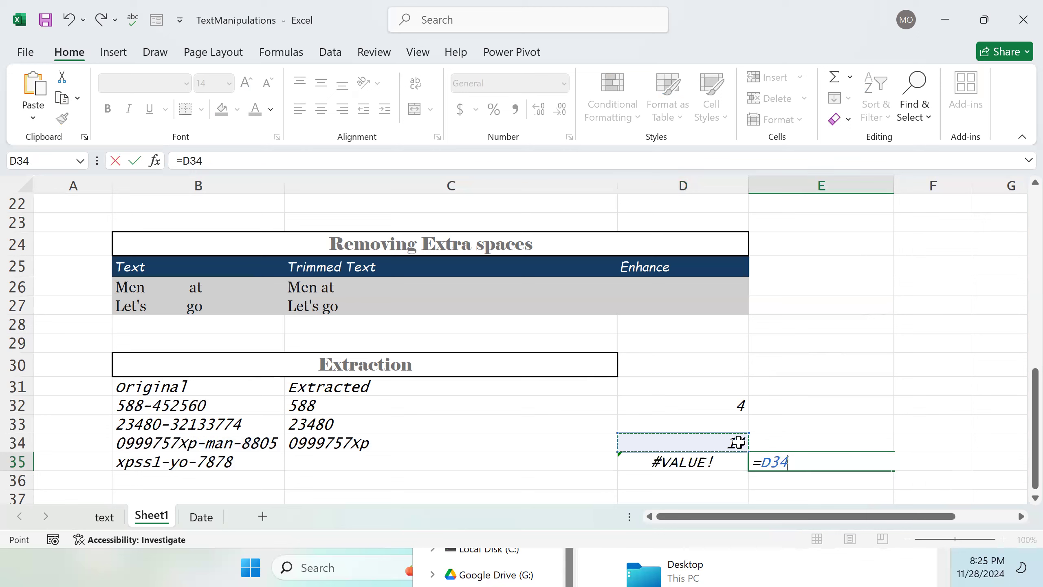
pyautogui.press('BackSpace')
pyautogui.press('BackSpace')
pyautogui.press('BackSpace')
pyautogui.press('BackSpace')
pyautogui.press('BackSpace')
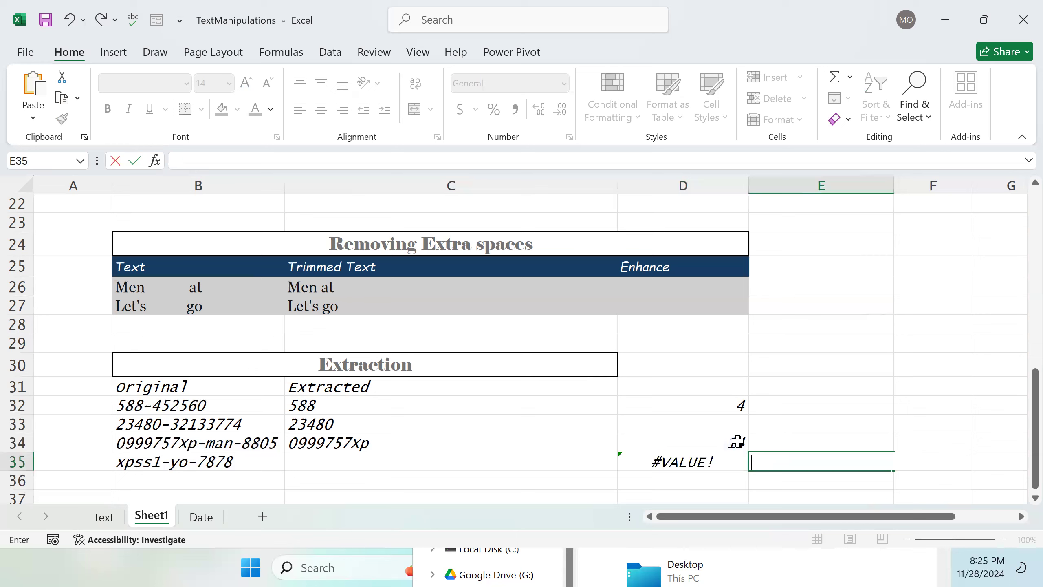
pyautogui.press('Return')
# Step: Replace the E35 reference in D34 with the copied formula, making it =FIND("-", B34,FIND("-", B34) +1)
pyautogui.doubleClick(738, 442)
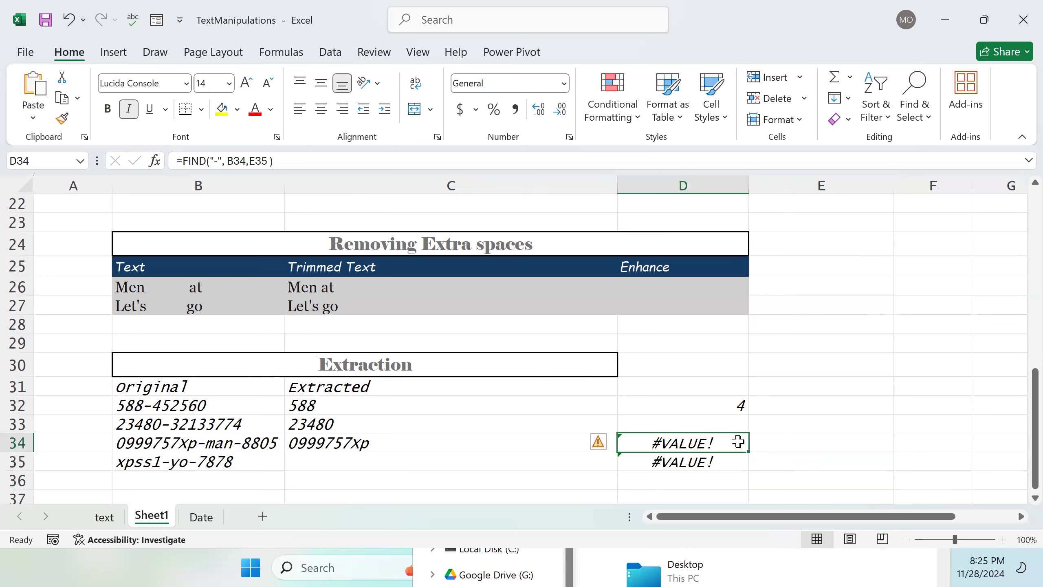
pyautogui.moveTo(791, 445); pyautogui.dragTo(756, 445)
pyautogui.hotkey('ctrl', 'v')
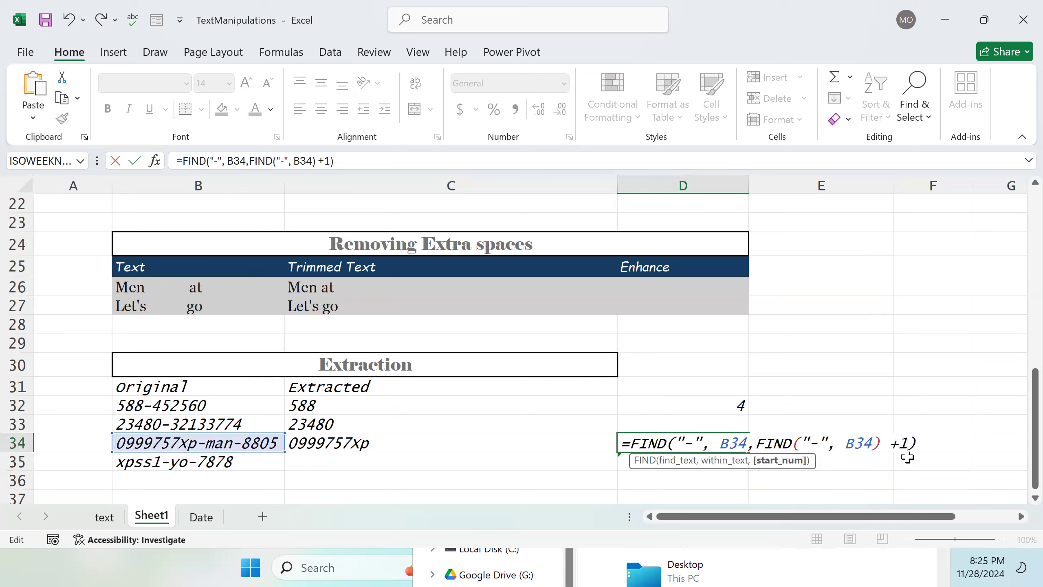
pyautogui.press('Return')
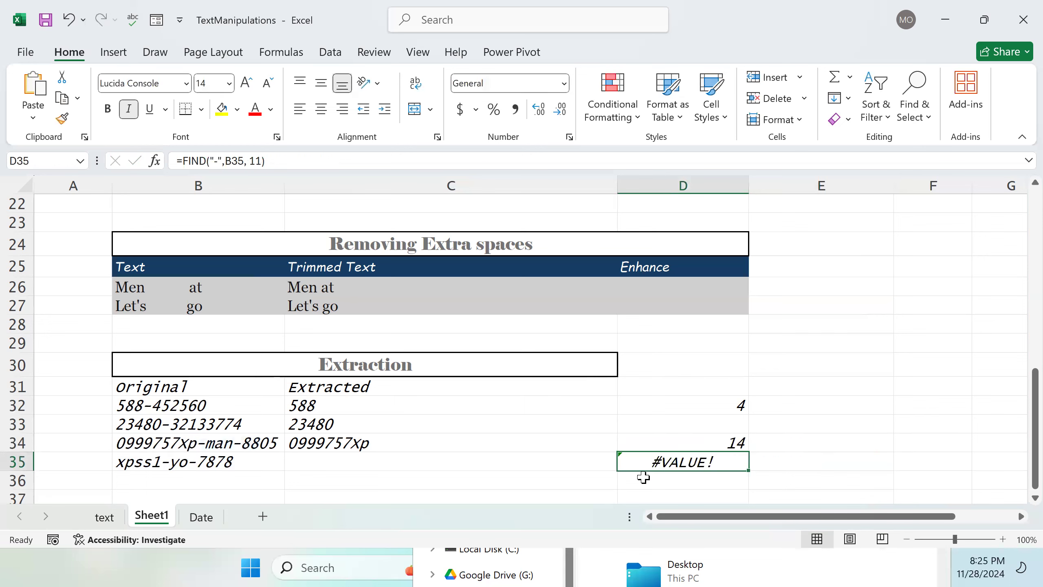
# Step: Fill D34's nested FIND formula down into D35
pyautogui.click(700, 441)
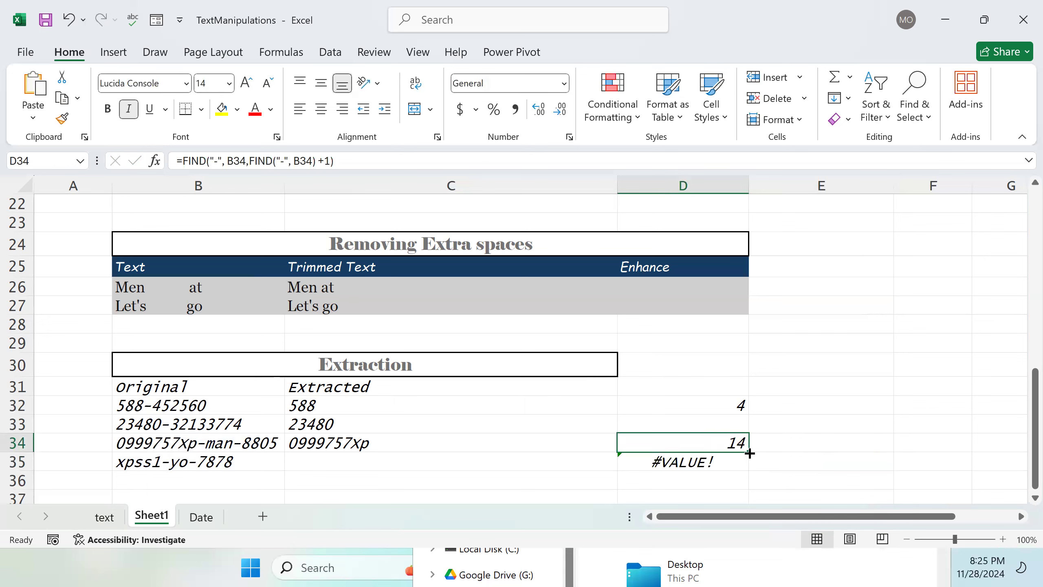
pyautogui.moveTo(747, 449); pyautogui.dragTo(755, 481)
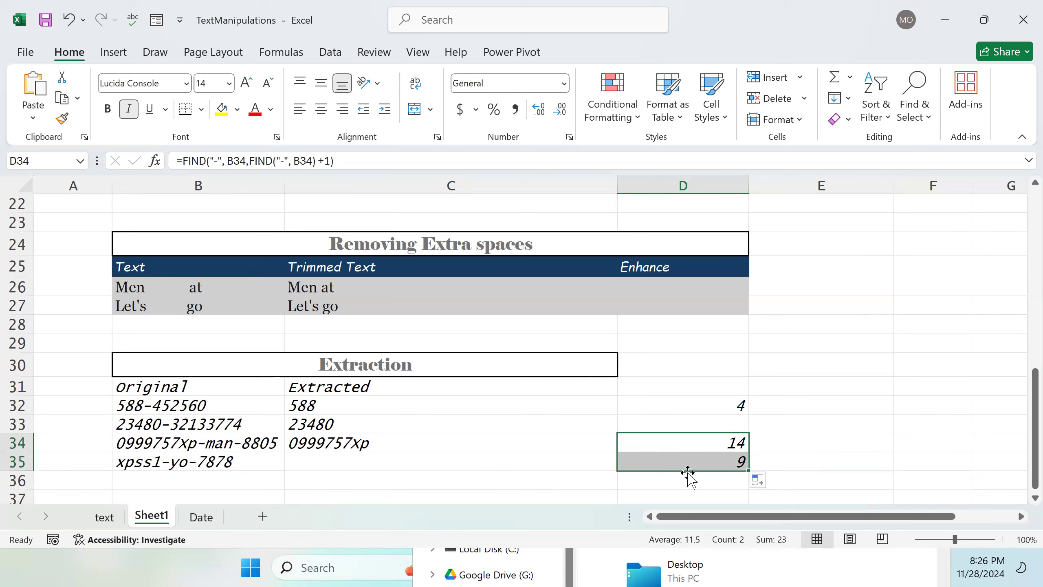
# Step: Enter the sample text x-x-7 in B36
pyautogui.click(246, 482)
pyautogui.write('x')
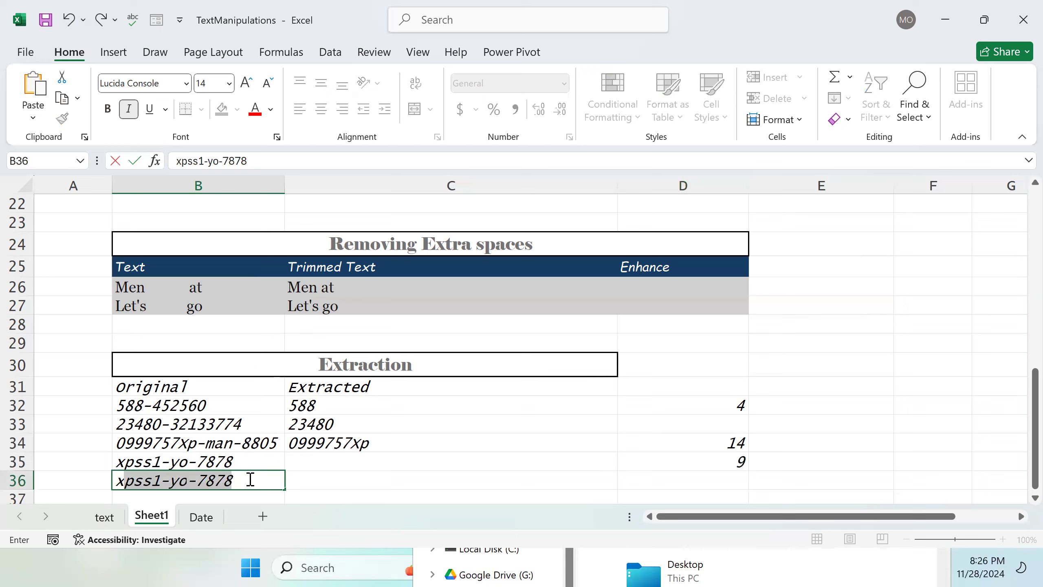
pyautogui.write('-x')
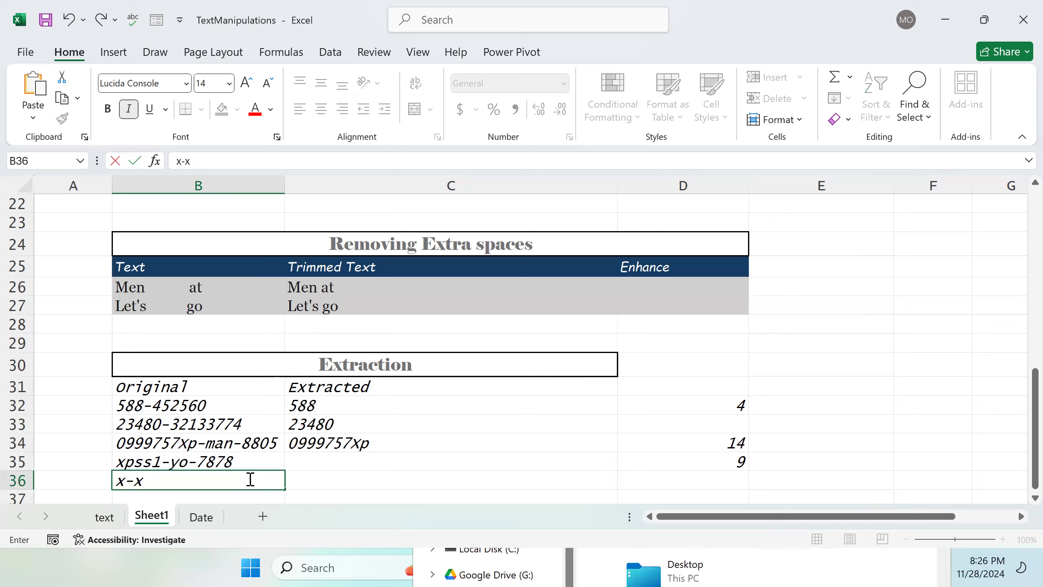
pyautogui.write('-7')
pyautogui.press('Return')
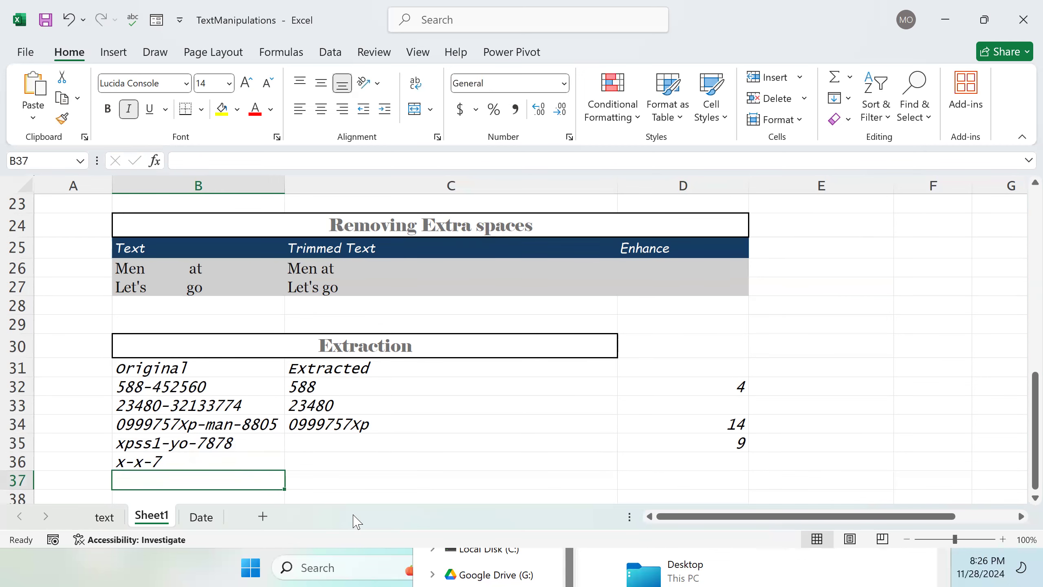
# Step: Fill D35's nested FIND formula down into D36
pyautogui.click(739, 445)
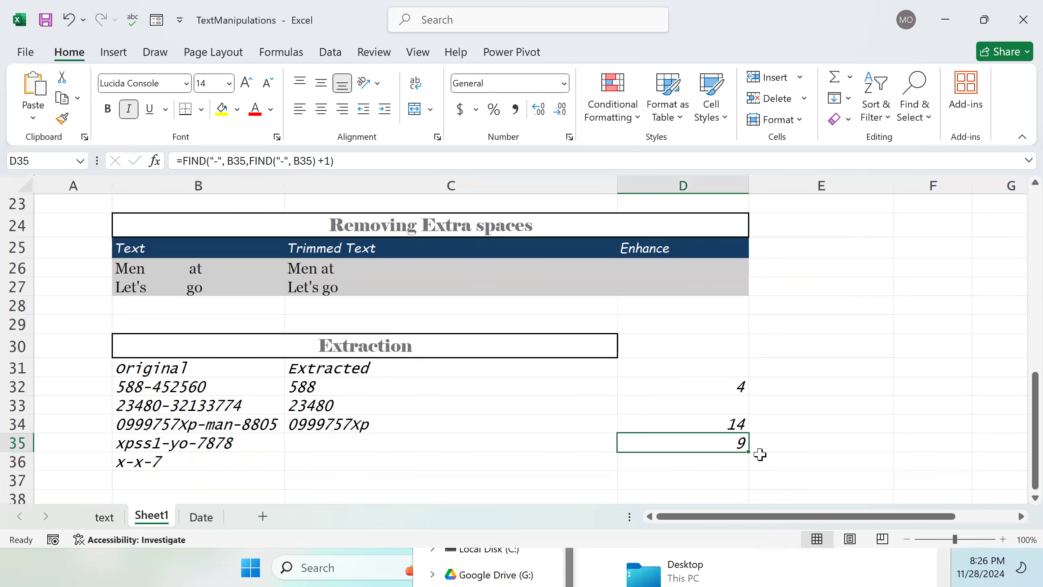
pyautogui.moveTo(747, 452); pyautogui.dragTo(748, 469)
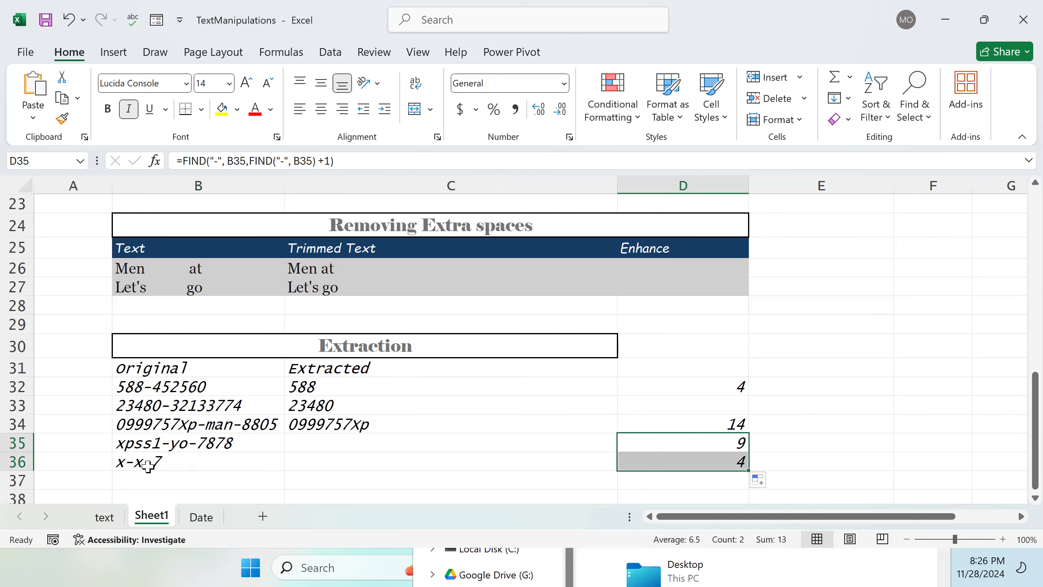
# Step: Open C32's LEFT formula, remove an accidentally inserted E35 reference, and re-enter =LEFT(B32,FIND("-", B32) - 1)
pyautogui.scroll(-2, 350, 370)
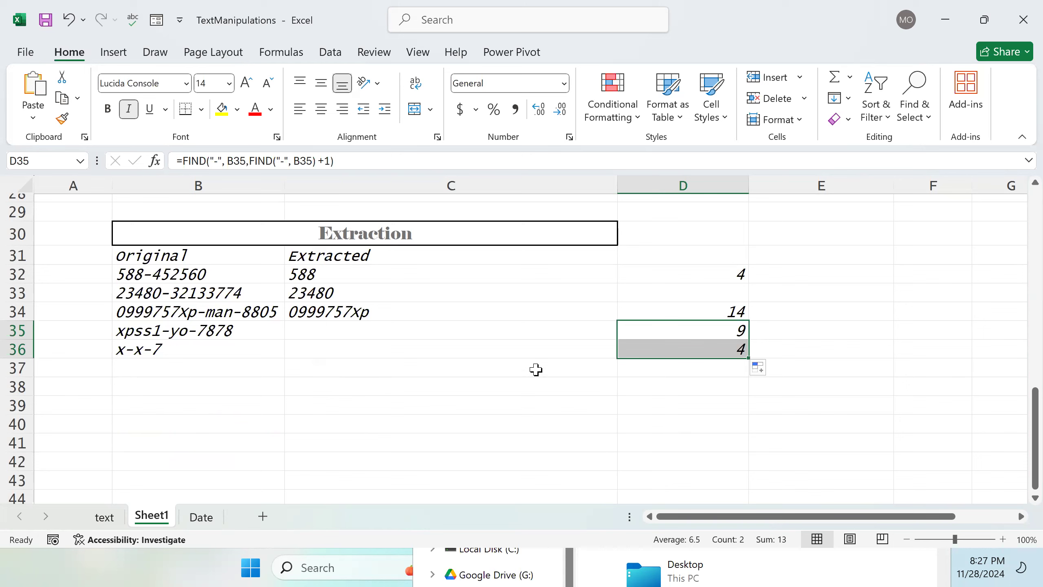
pyautogui.click(387, 278)
pyautogui.doubleClick(387, 278)
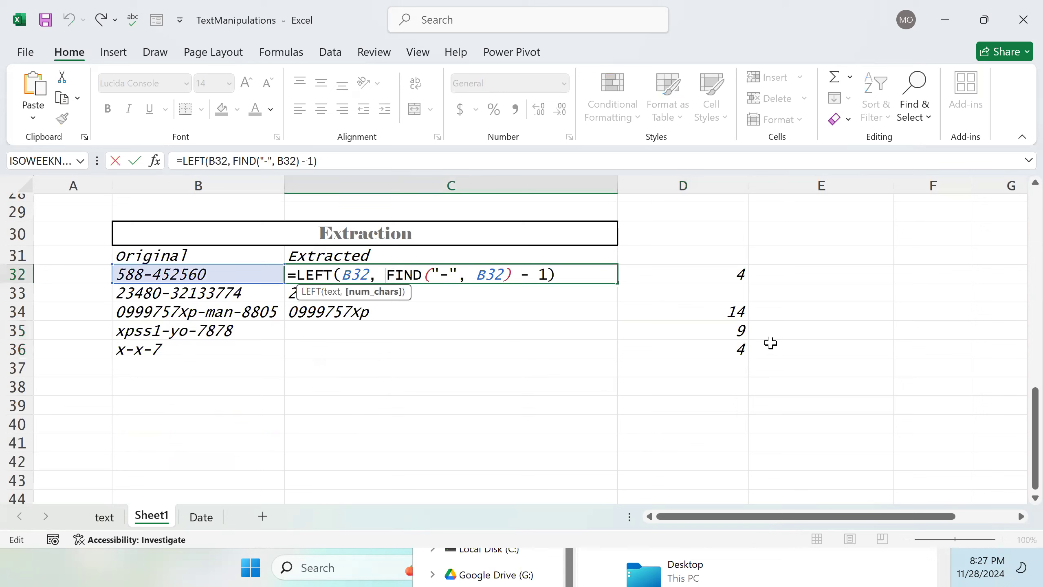
pyautogui.click(839, 335)
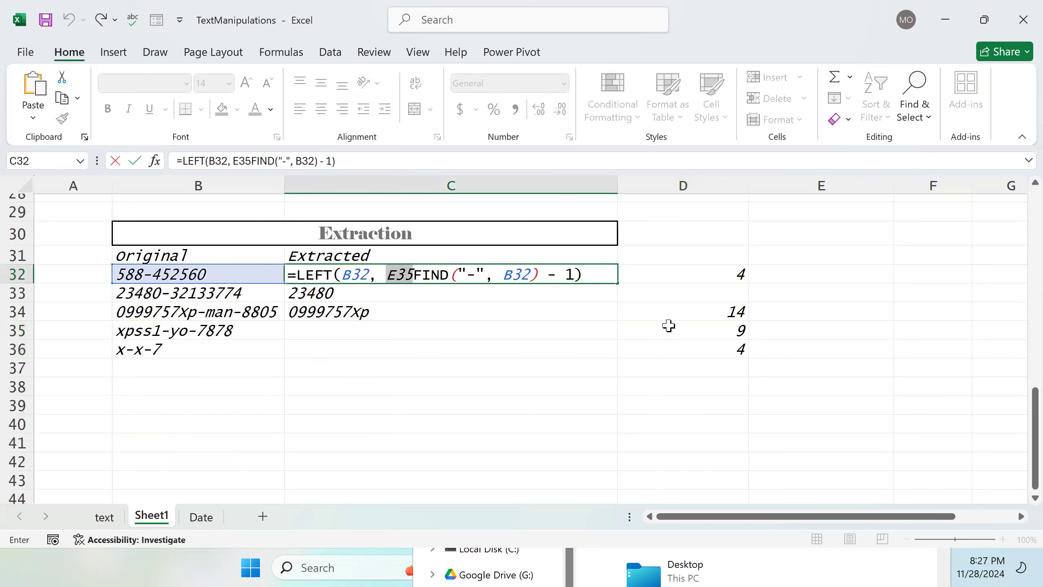
pyautogui.press('Return')
pyautogui.doubleClick(418, 275)
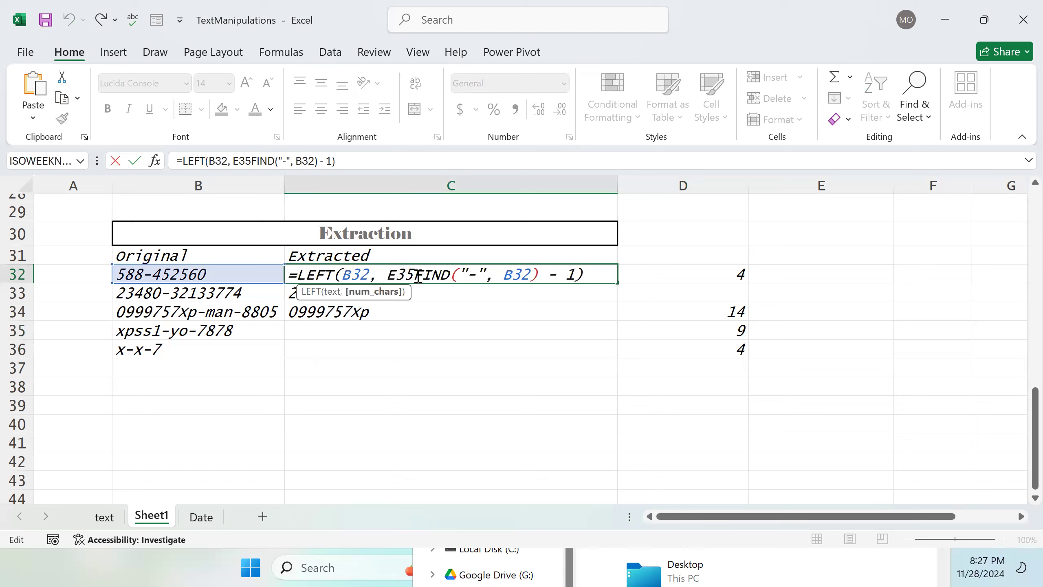
pyautogui.press('BackSpace')
pyautogui.press('BackSpace')
pyautogui.press('BackSpace')
pyautogui.press('BackSpace')
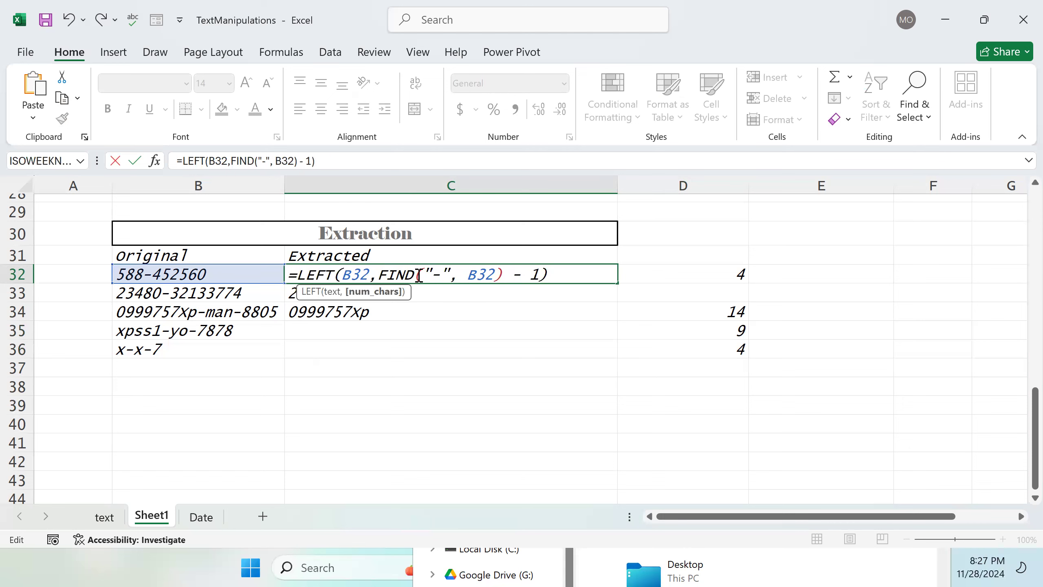
pyautogui.press('Return')
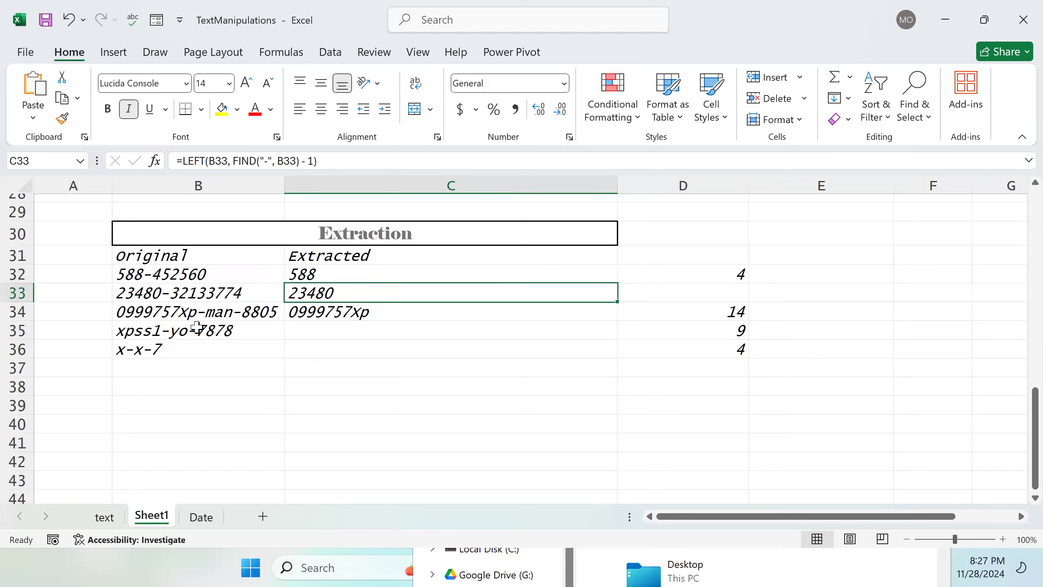
# Step: Enter =FIND("-", B34) in E34
pyautogui.click(774, 311)
pyautogui.write('=')
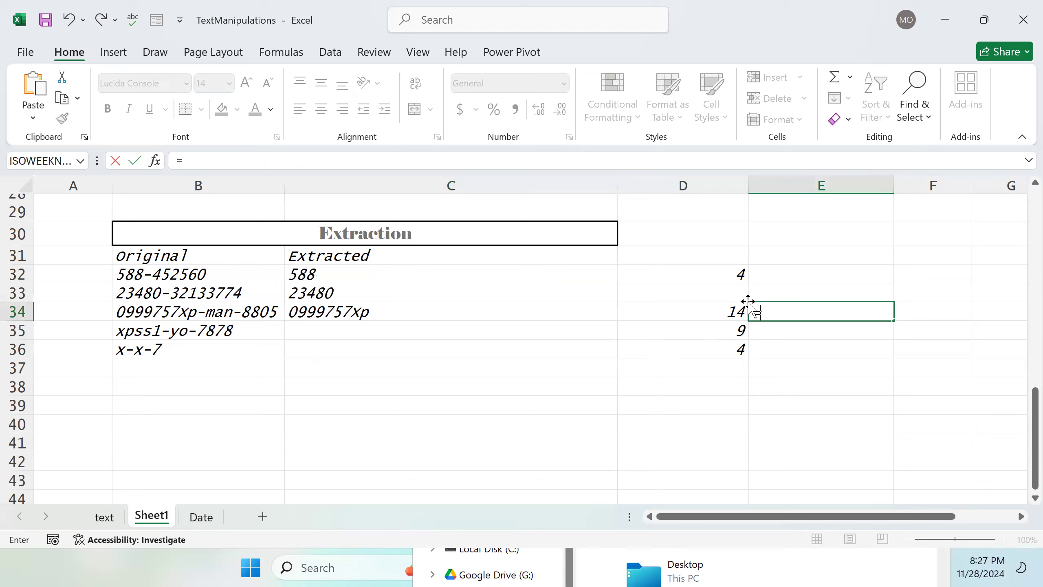
pyautogui.write('FIND(')
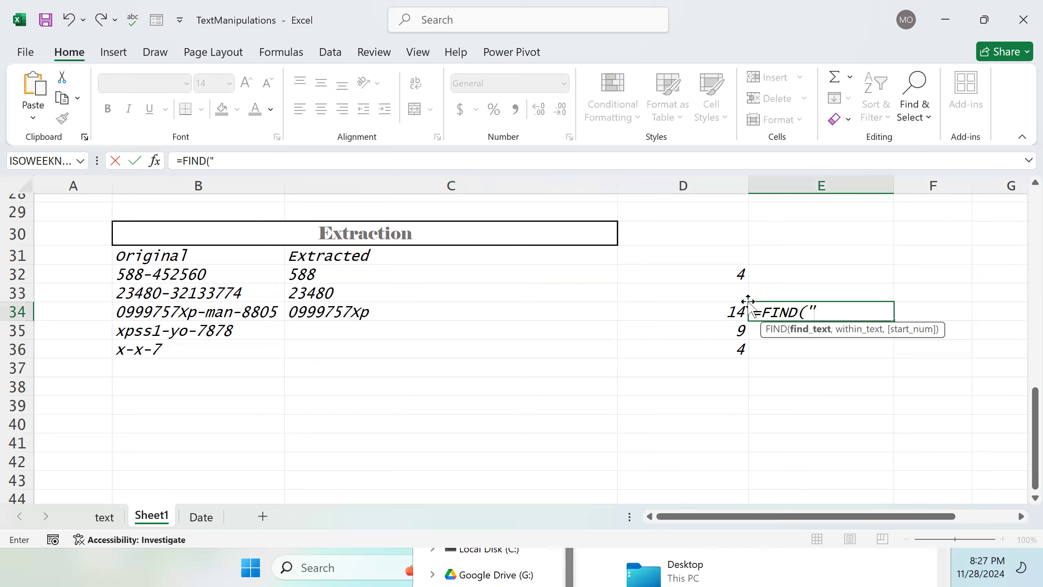
pyautogui.write('"-",')
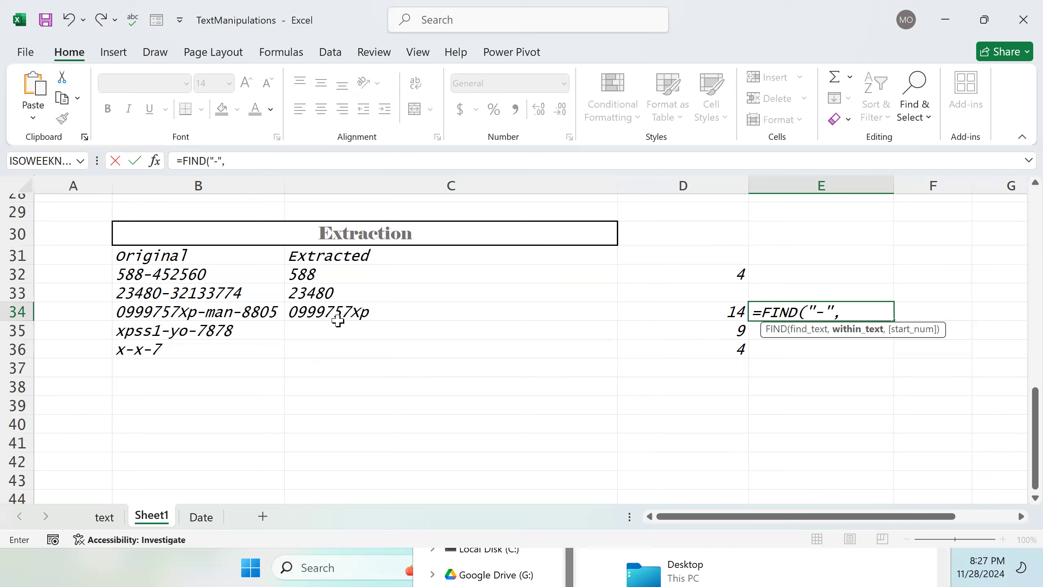
pyautogui.click(258, 311)
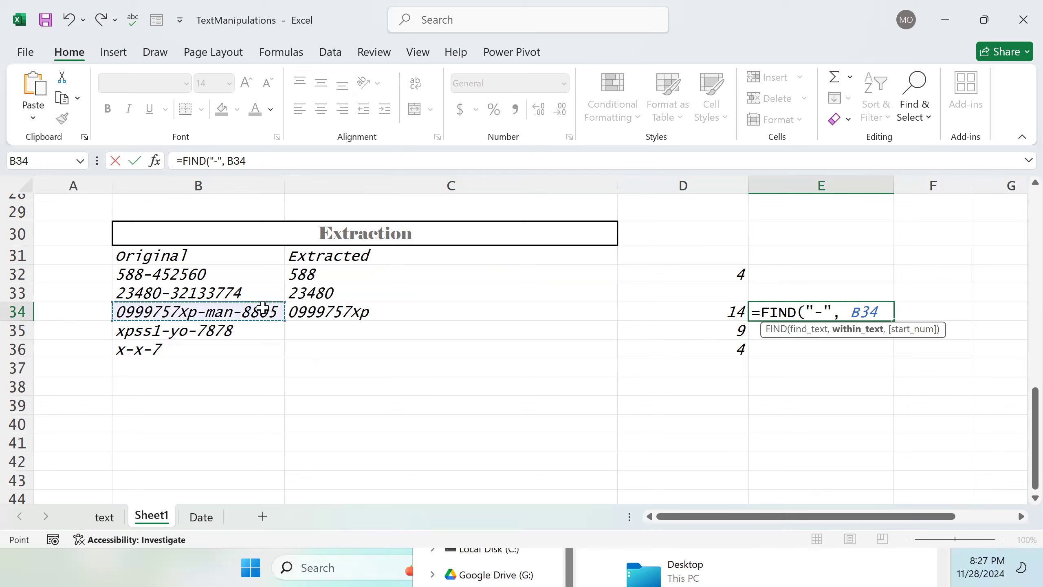
pyautogui.write(')')
pyautogui.press('Return')
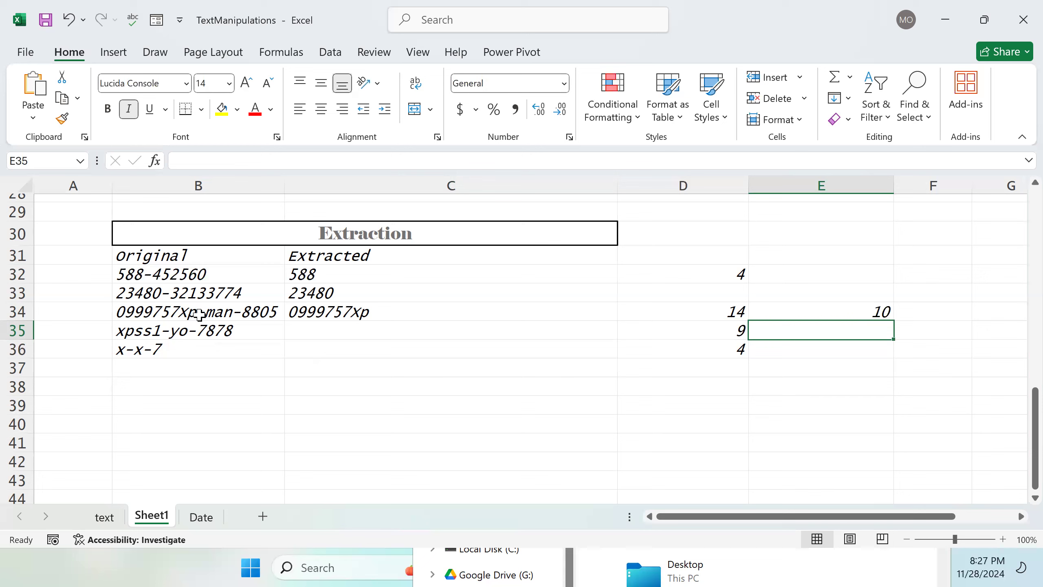
# Step: Add a start position of 11 to E34's FIND formula
pyautogui.doubleClick(784, 308)
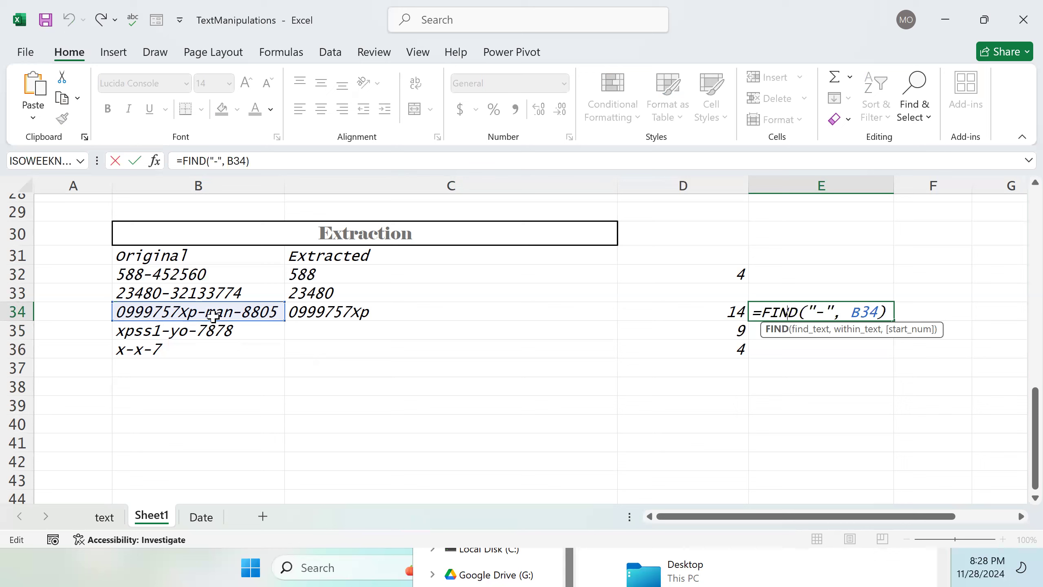
pyautogui.click(870, 312)
pyautogui.write(', ')
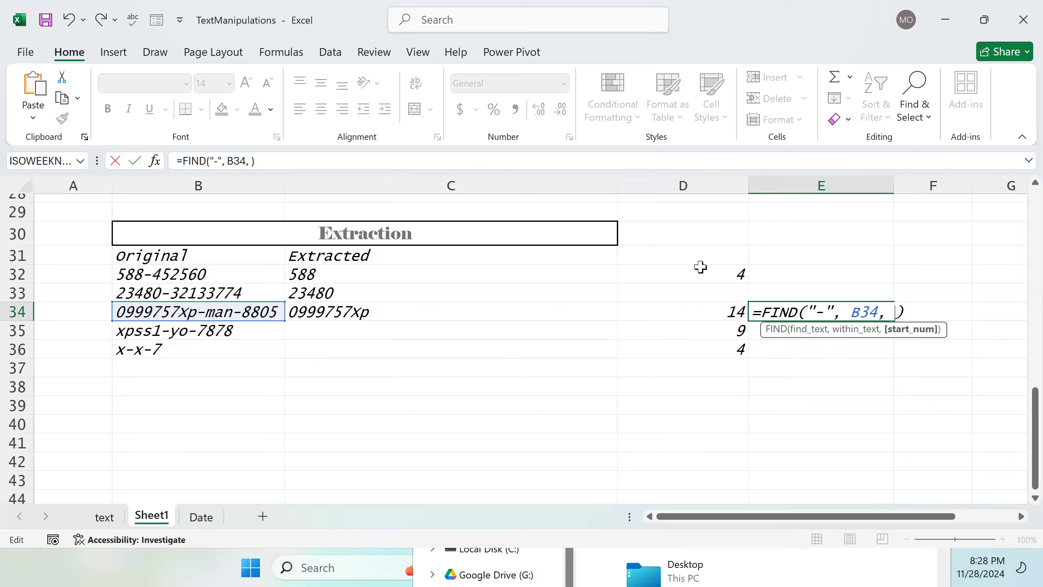
pyautogui.write('11')
pyautogui.press('Return')
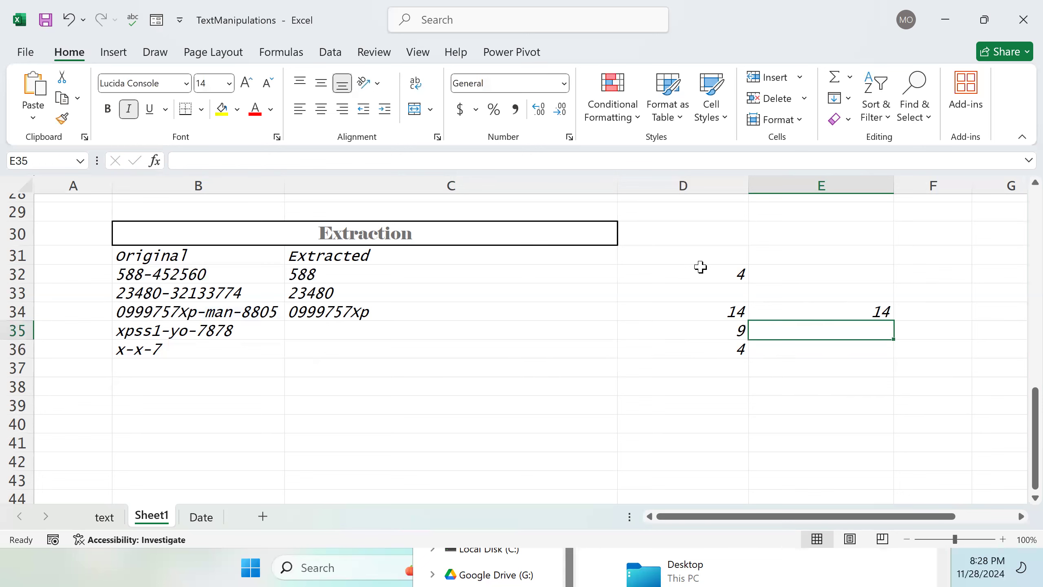
# Step: Change the start position in E34's FIND formula to 2
pyautogui.doubleClick(891, 311)
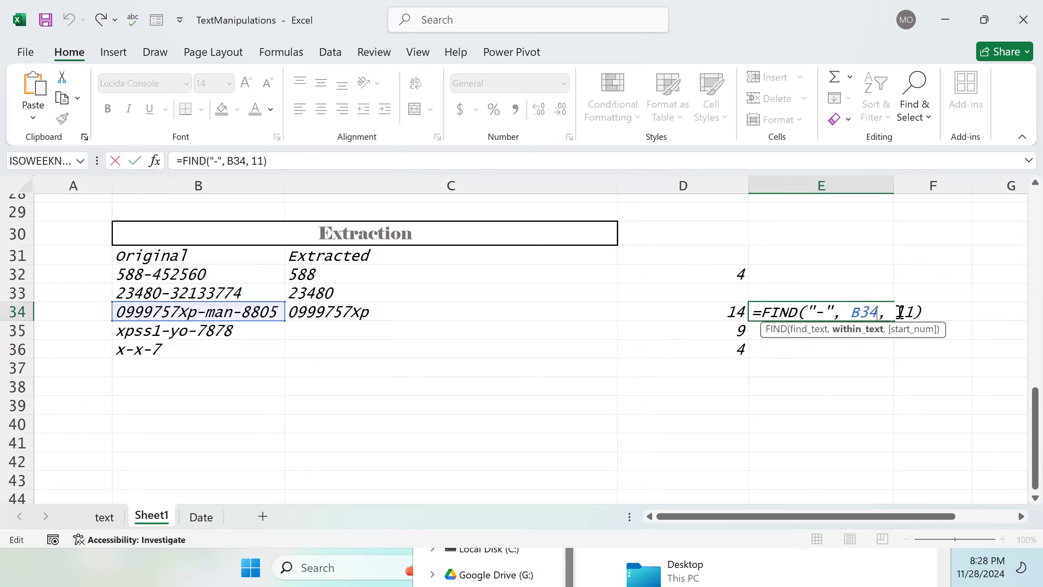
pyautogui.click(912, 311)
pyautogui.press('BackSpace')
pyautogui.press('BackSpace')
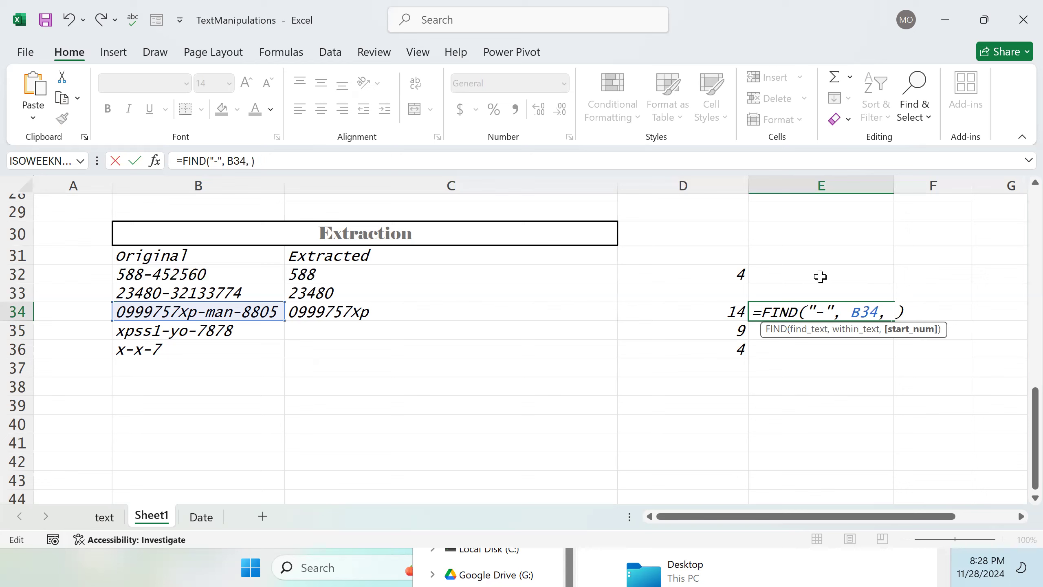
pyautogui.write('2')
pyautogui.press('Return')
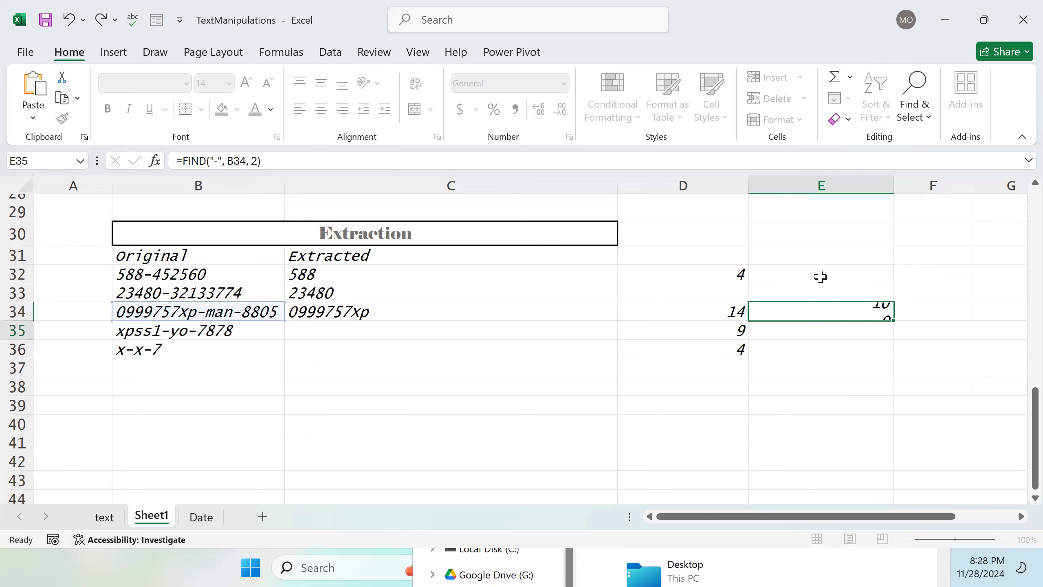
# Step: Change the start position in E34's FIND formula to 10
pyautogui.doubleClick(887, 309)
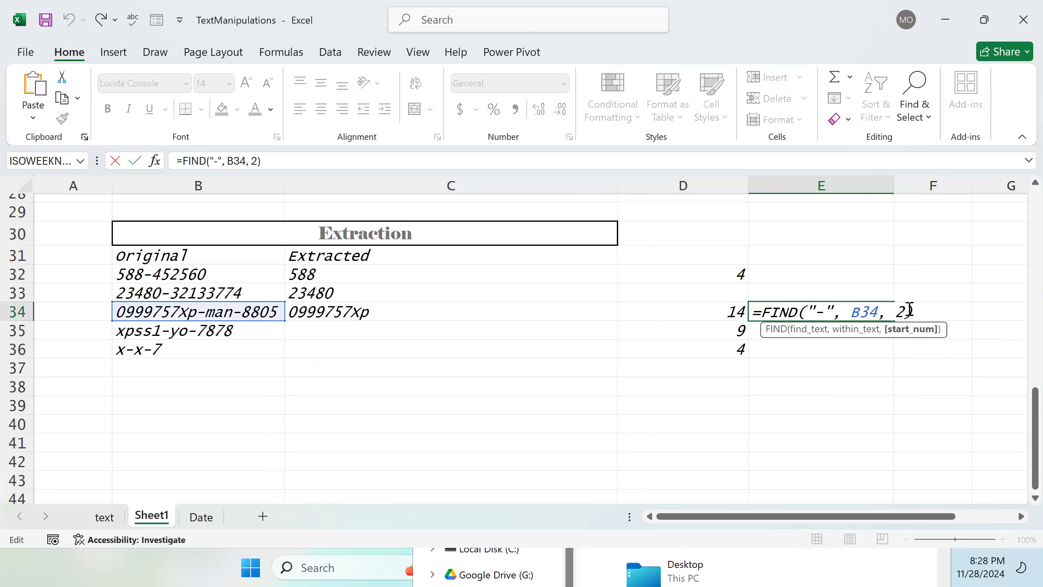
pyautogui.press('Delete')
pyautogui.press('BackSpace')
pyautogui.write('10')
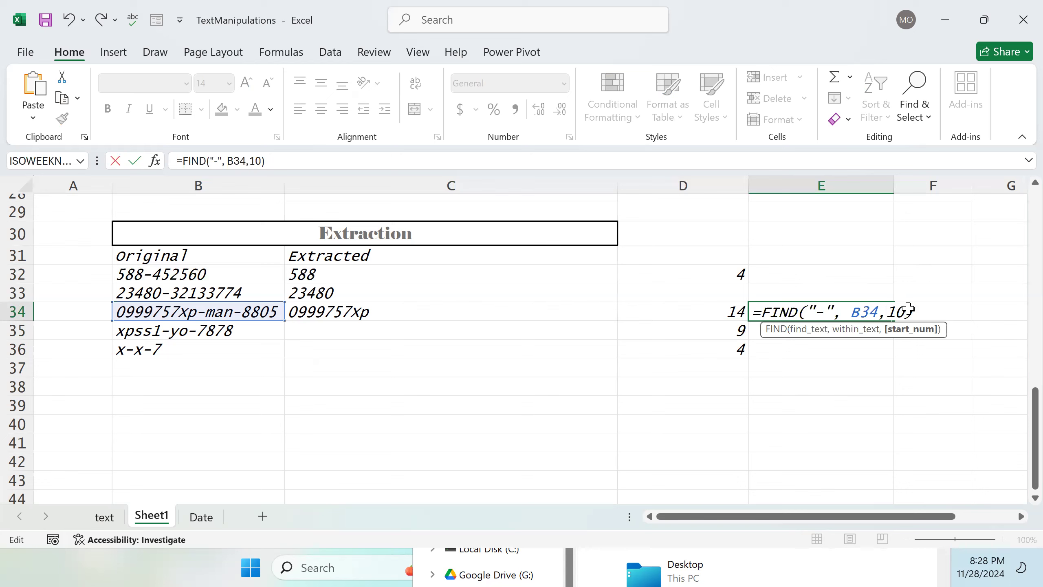
pyautogui.press('Return')
# Step: Replace E34's start position with a nested FIND("-", B34) and accept the suggested formula correction
pyautogui.doubleClick(883, 312)
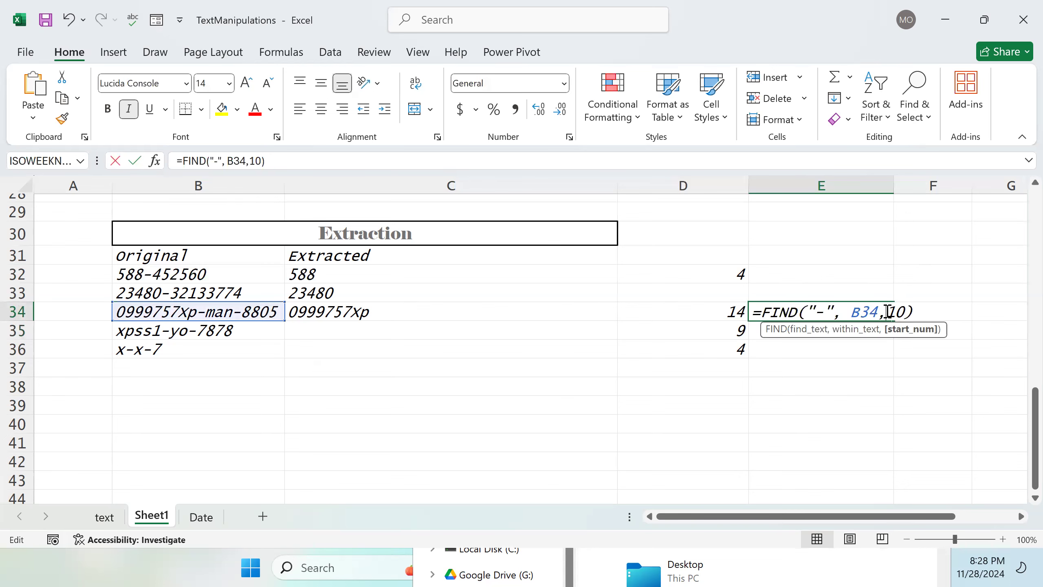
pyautogui.click(911, 311)
pyautogui.click(903, 311)
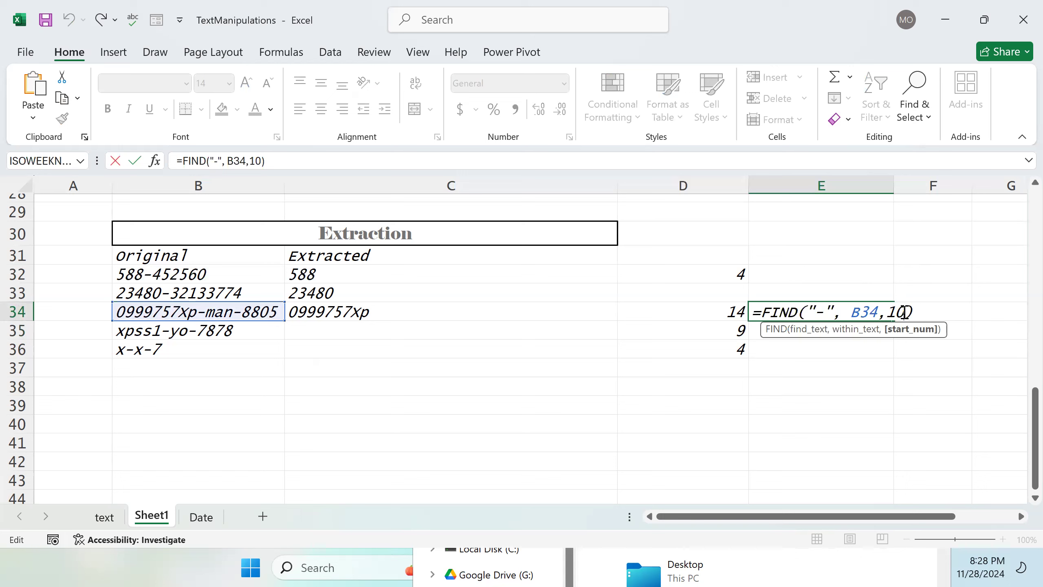
pyautogui.press('BackSpace')
pyautogui.press('BackSpace')
pyautogui.write('FIND(')
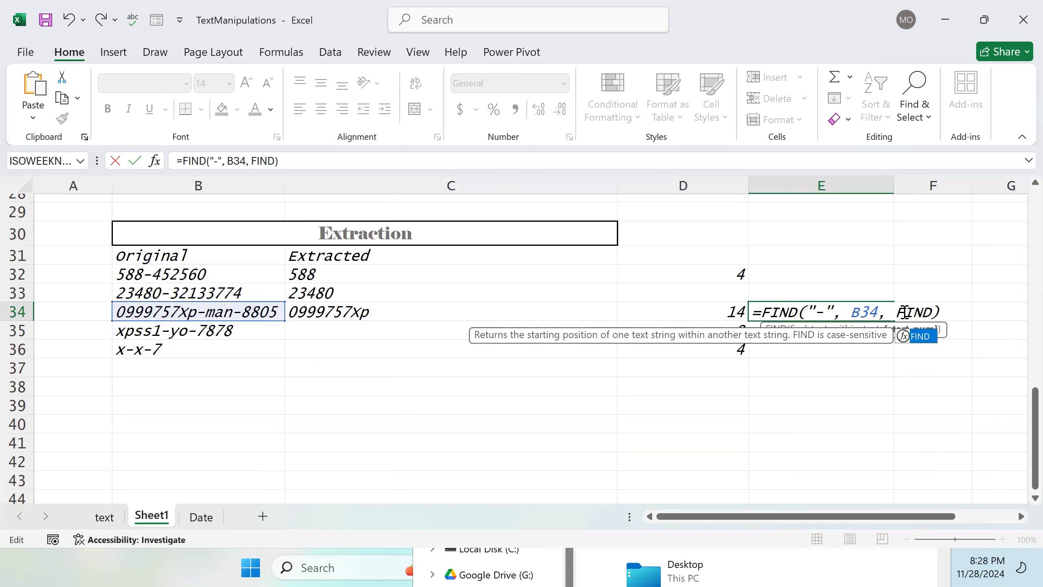
pyautogui.write('"')
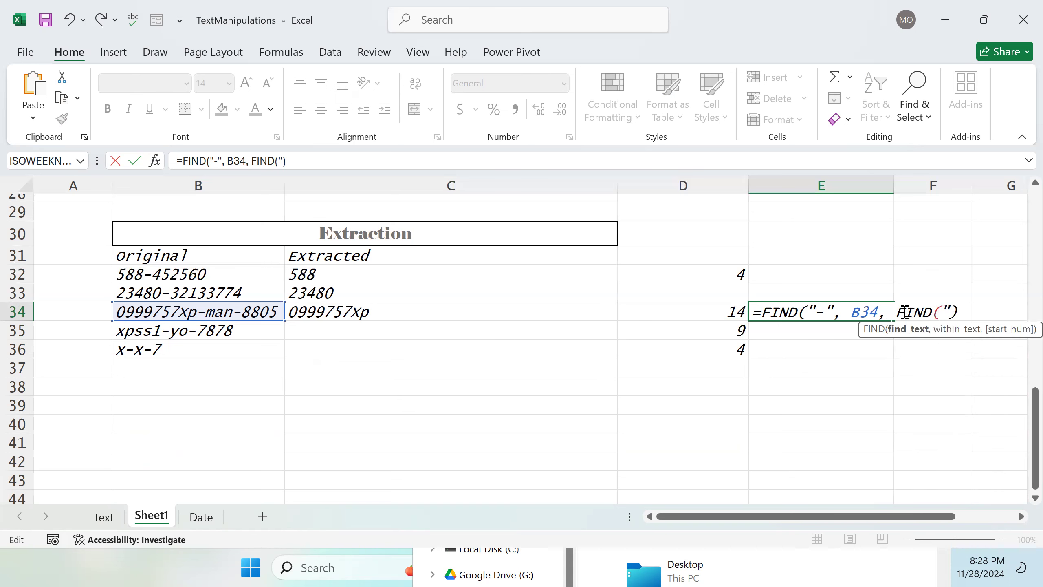
pyautogui.write('-",')
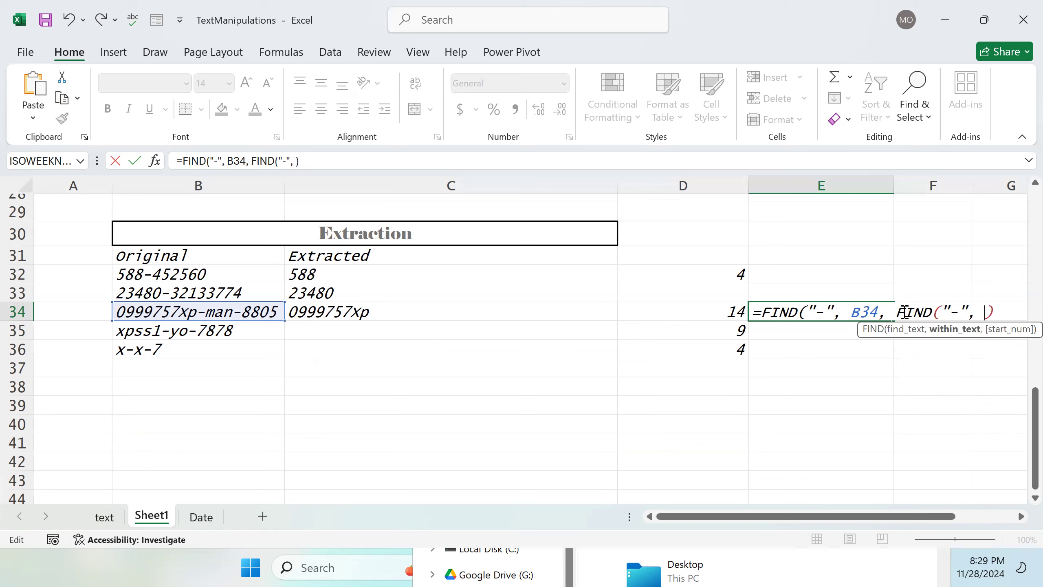
pyautogui.click(249, 311)
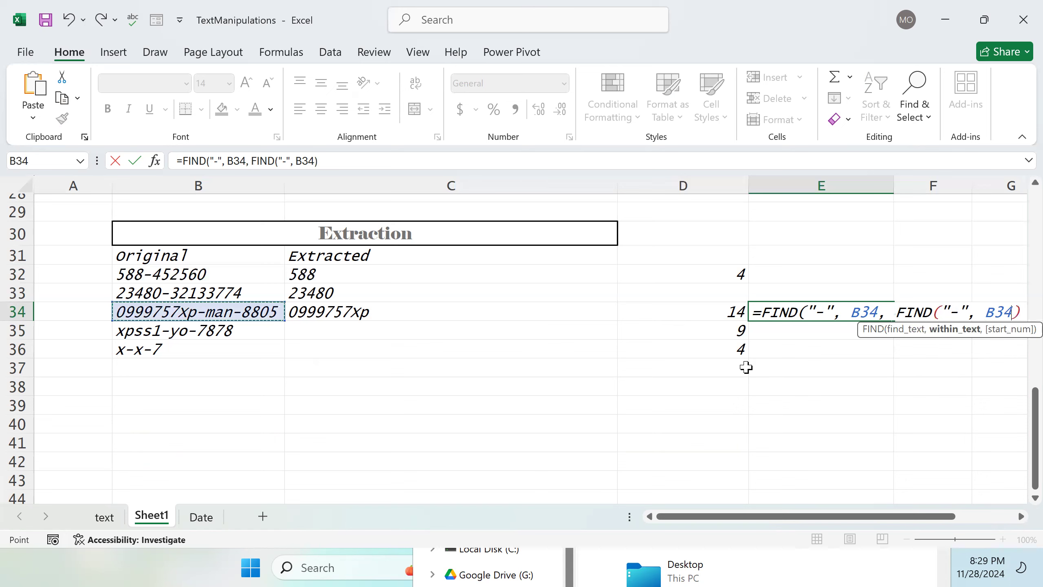
pyautogui.press('Right')
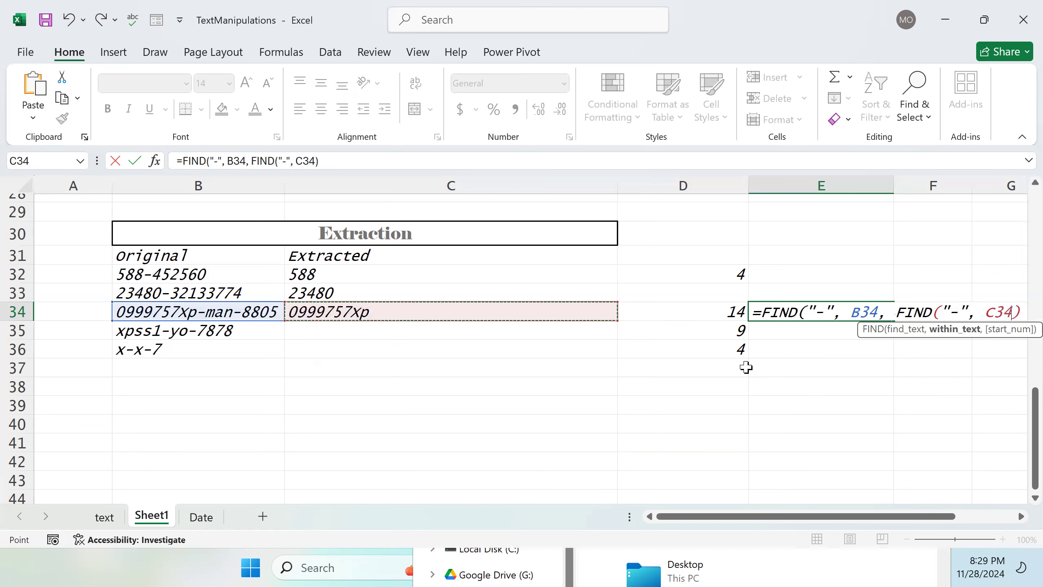
pyautogui.press('Left')
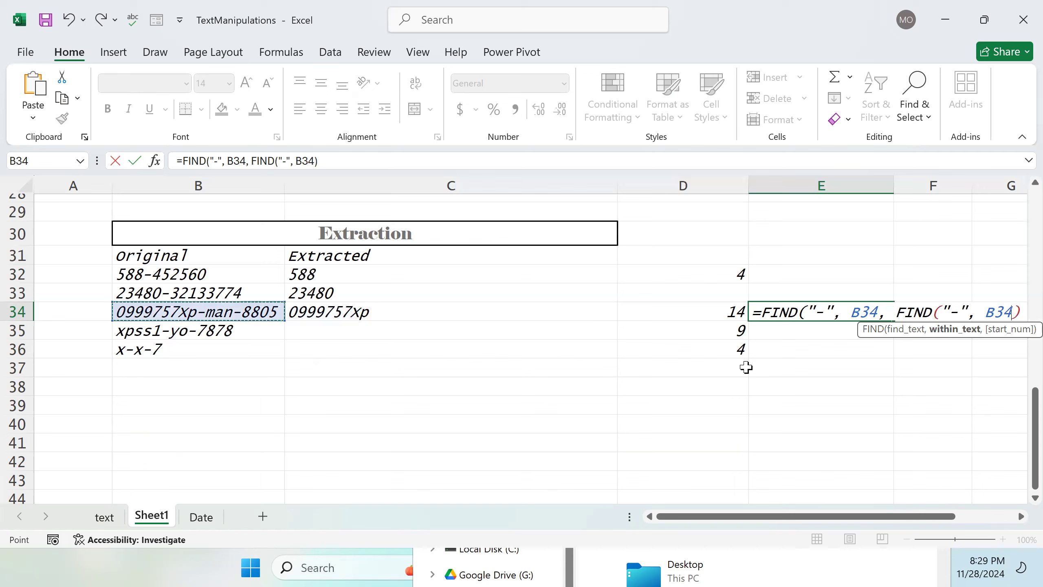
pyautogui.press('Return')
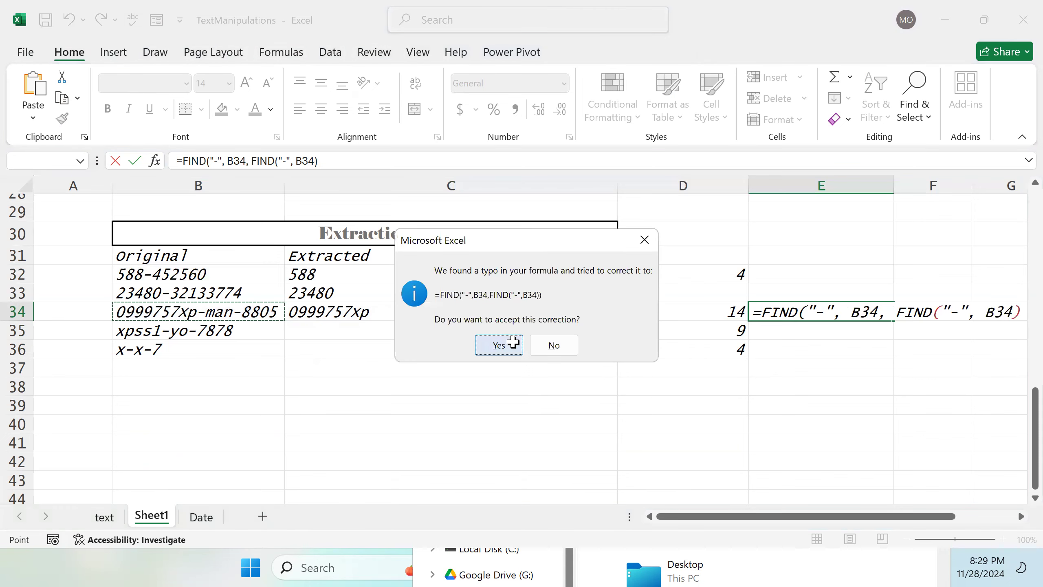
pyautogui.click(499, 345)
# Step: Add +1 to the nested FIND in E34, giving =FIND("-",B34,FIND("-",B34) +1)
pyautogui.doubleClick(845, 313)
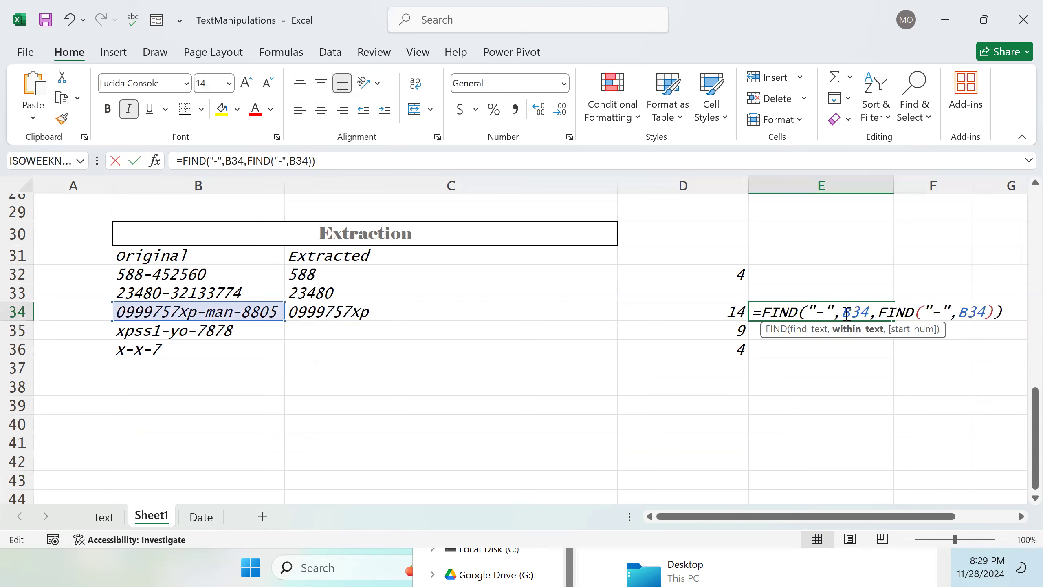
pyautogui.click(996, 311)
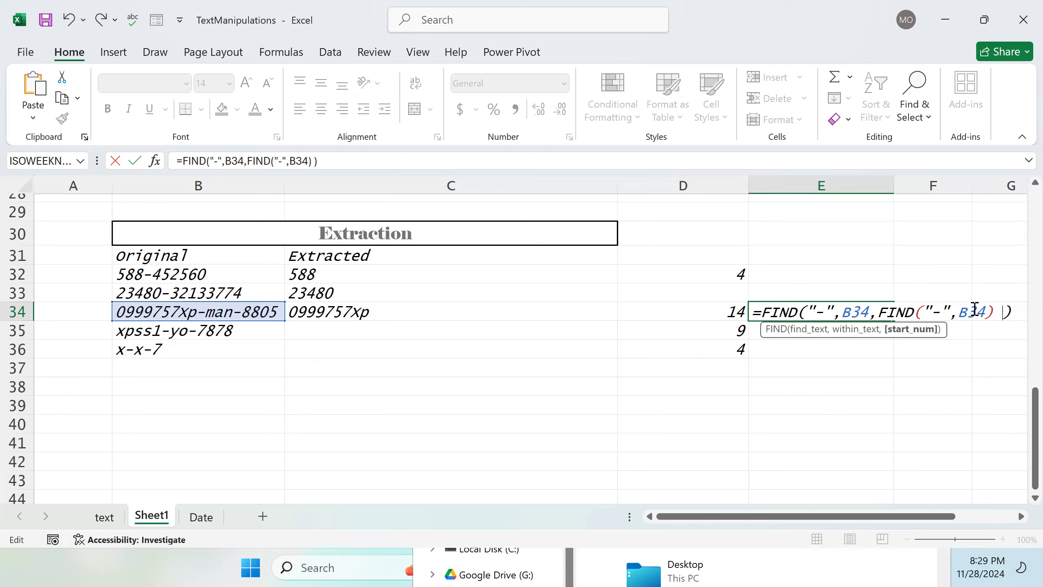
pyautogui.write('+ 1')
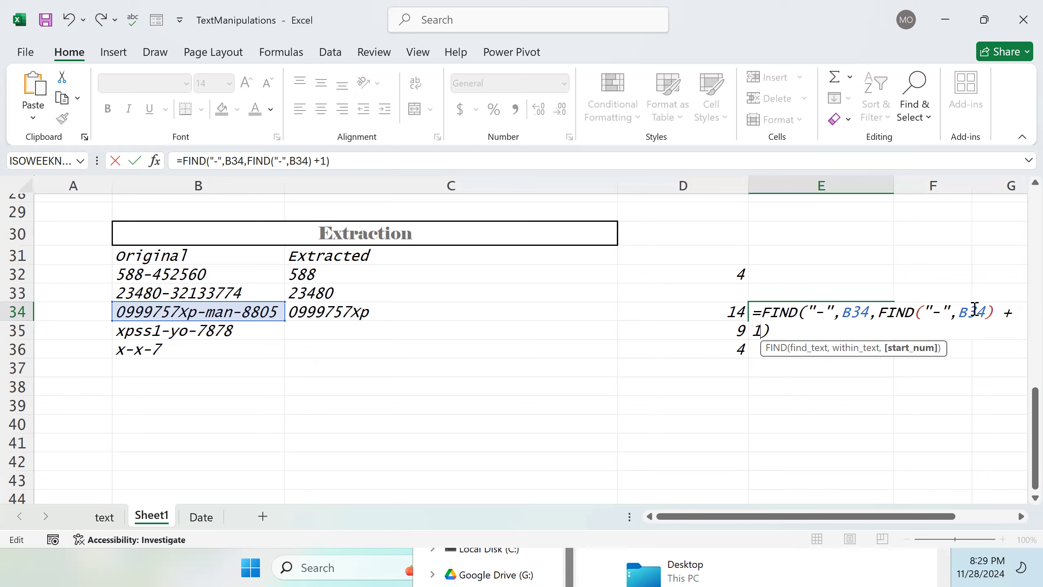
pyautogui.press('Return')
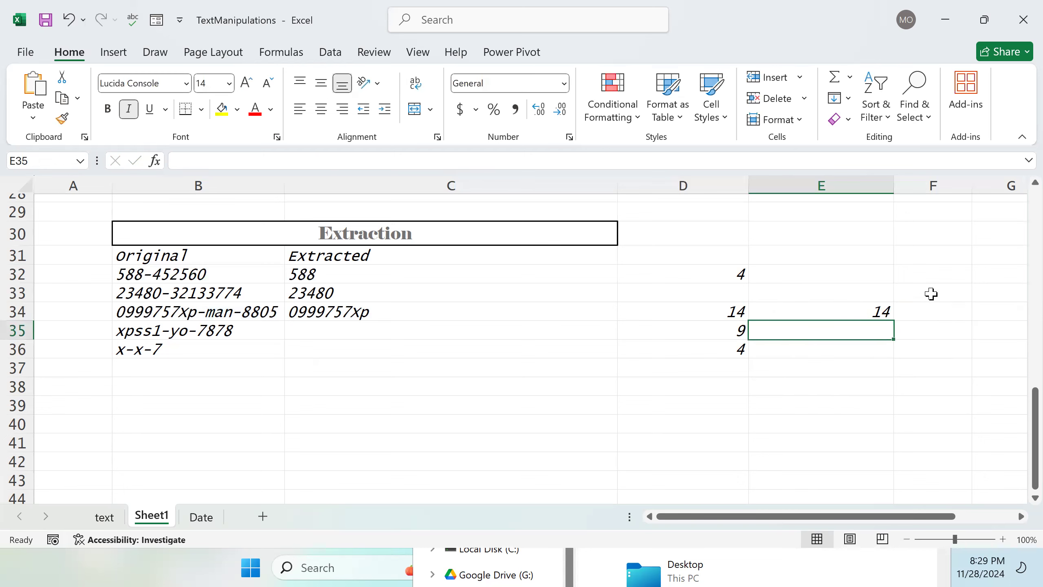
# Step: Check the nested FIND part of E34's formula, then fill the formula down through E36
pyautogui.click(866, 310)
pyautogui.doubleClick(919, 312)
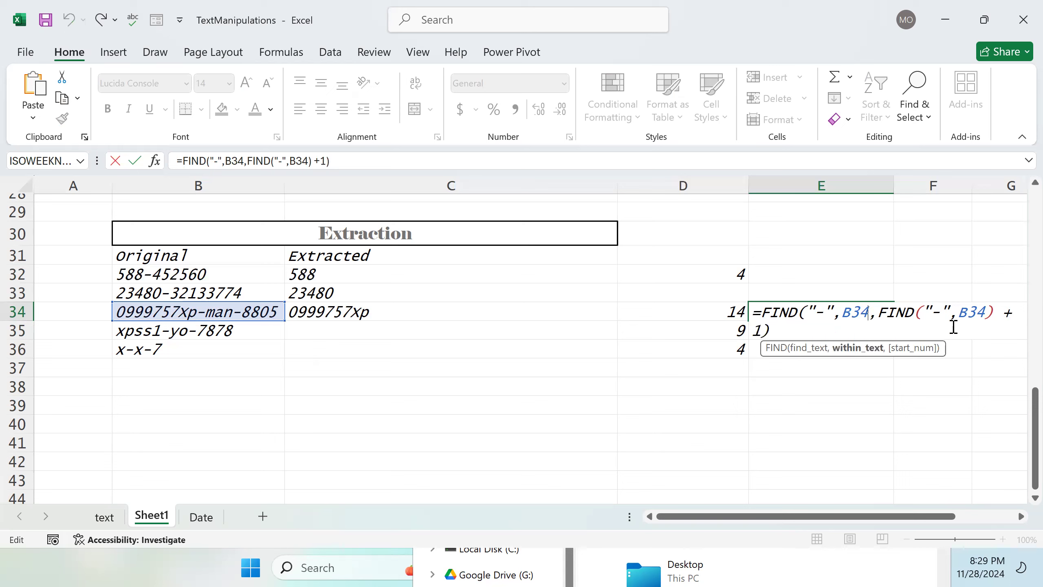
pyautogui.moveTo(880, 315); pyautogui.dragTo(762, 331)
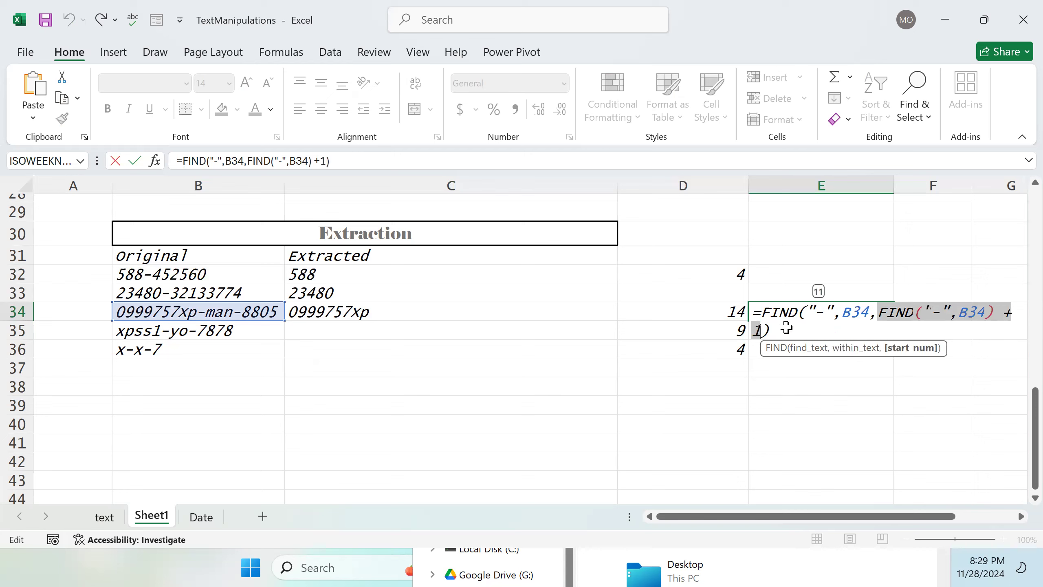
pyautogui.press('Return')
pyautogui.click(862, 312)
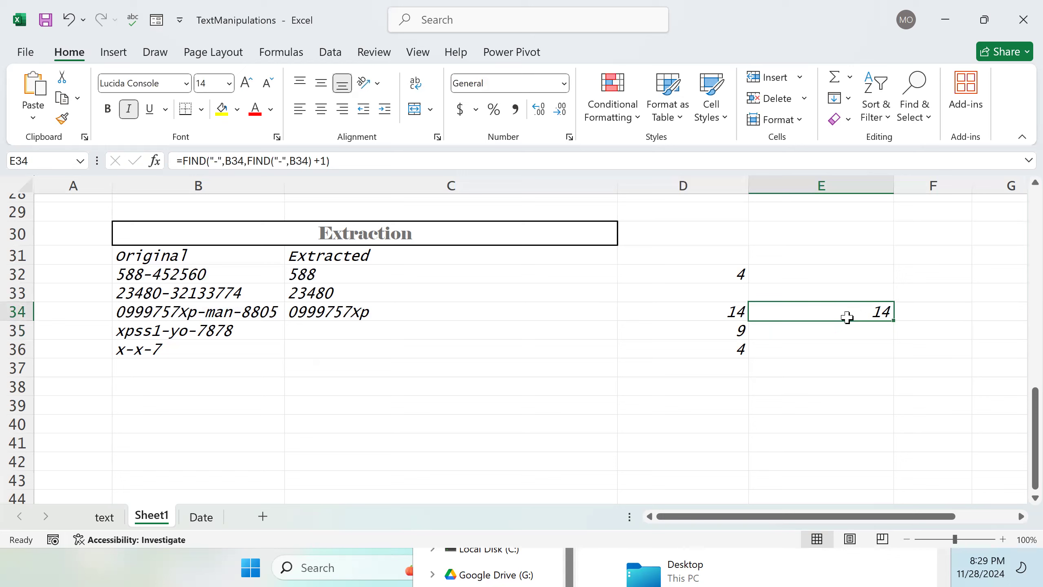
pyautogui.moveTo(893, 319); pyautogui.dragTo(892, 355)
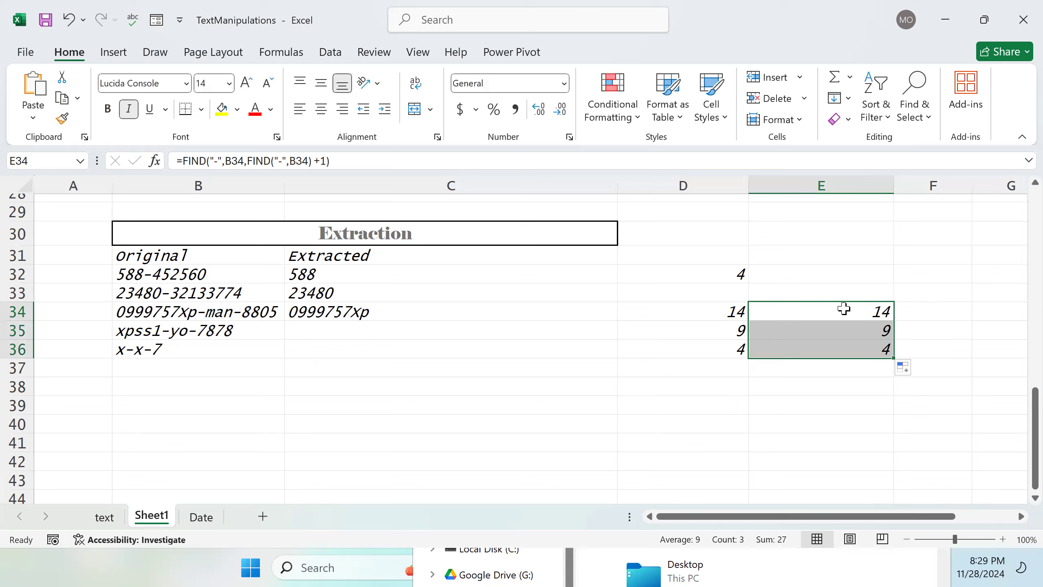
# Step: Examine the zip and phone extraction formulas in the text sheet's Extracting part of a String section
pyautogui.click(690, 348)
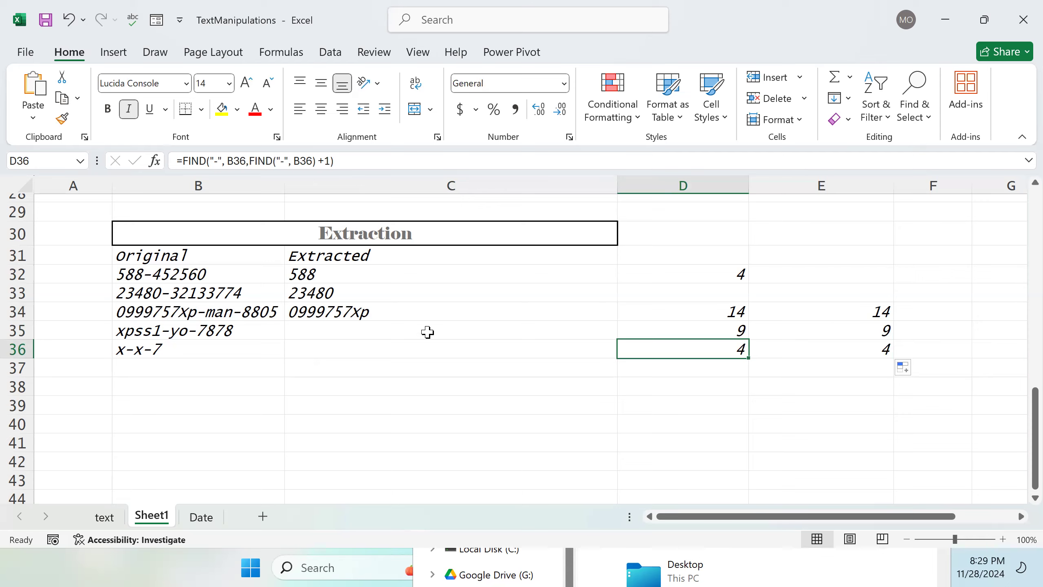
pyautogui.scroll(-1, 427, 332)
pyautogui.click(104, 517)
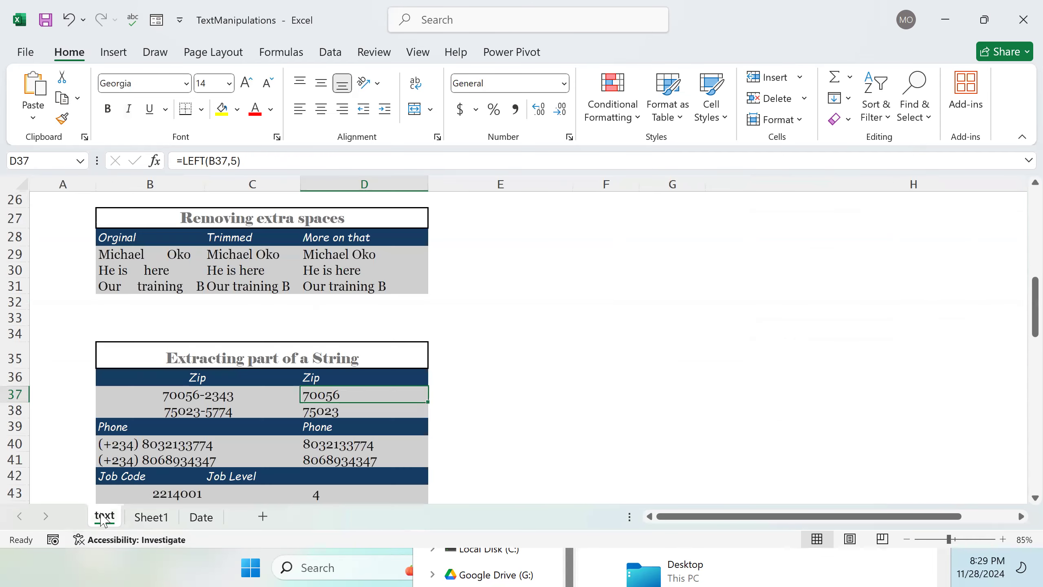
pyautogui.scroll(-3, 184, 438)
pyautogui.scroll(-1, 195, 441)
pyautogui.scroll(1, 235, 434)
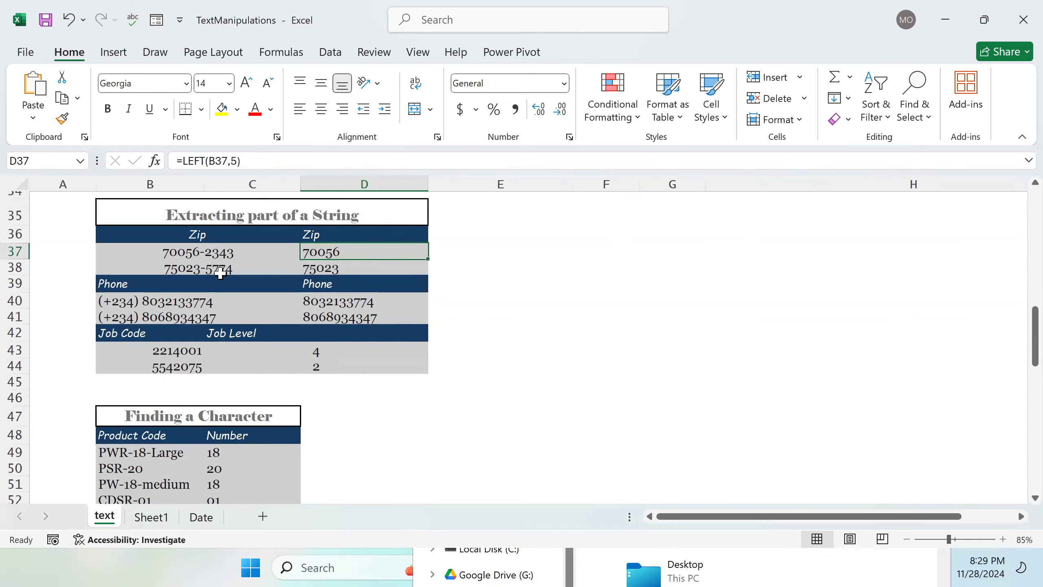
pyautogui.click(336, 267)
pyautogui.press('Down')
pyautogui.press('Down')
pyautogui.press('Down')
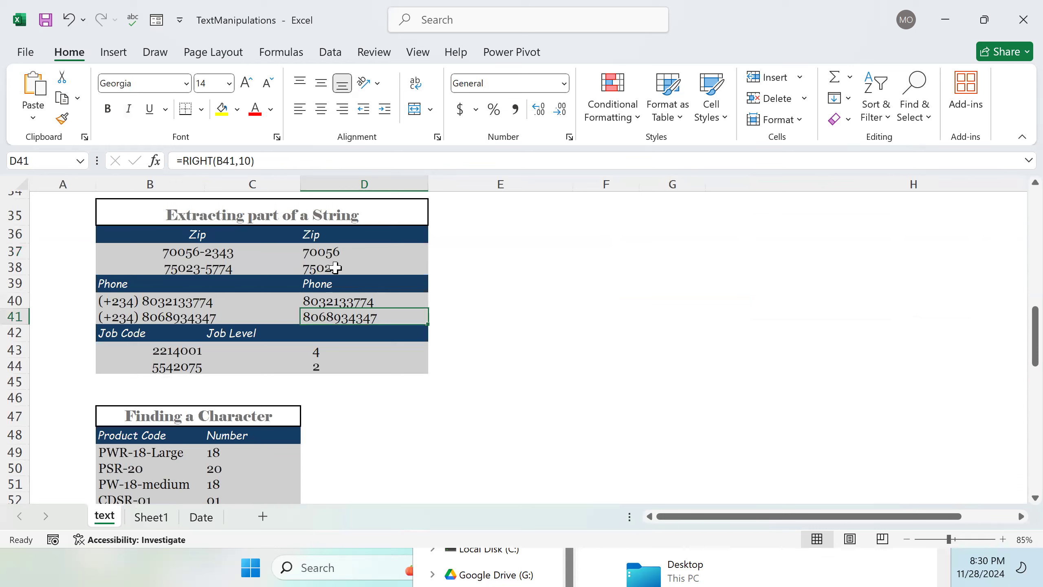
pyautogui.doubleClick(344, 255)
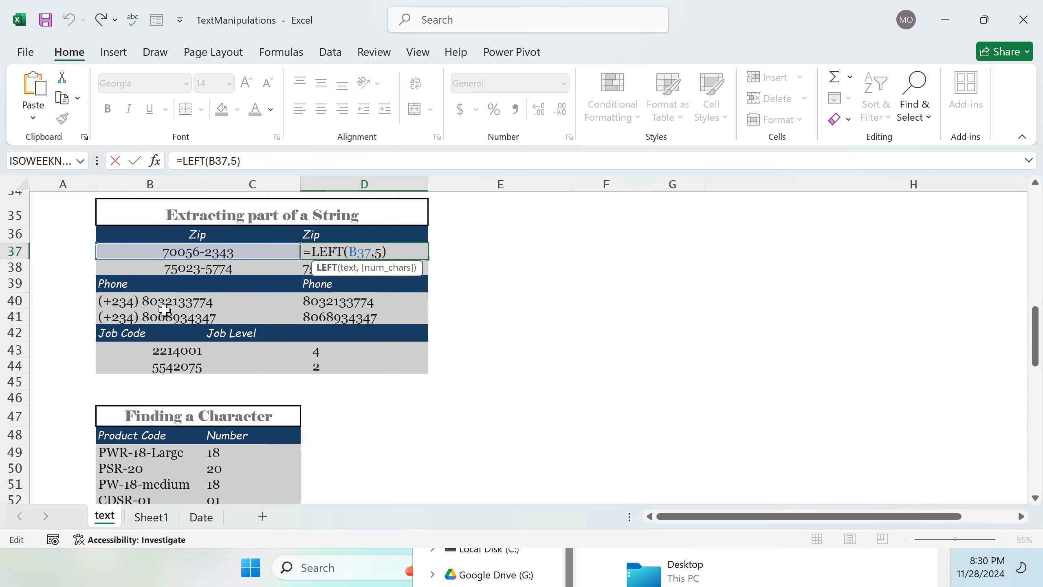
pyautogui.click(303, 299)
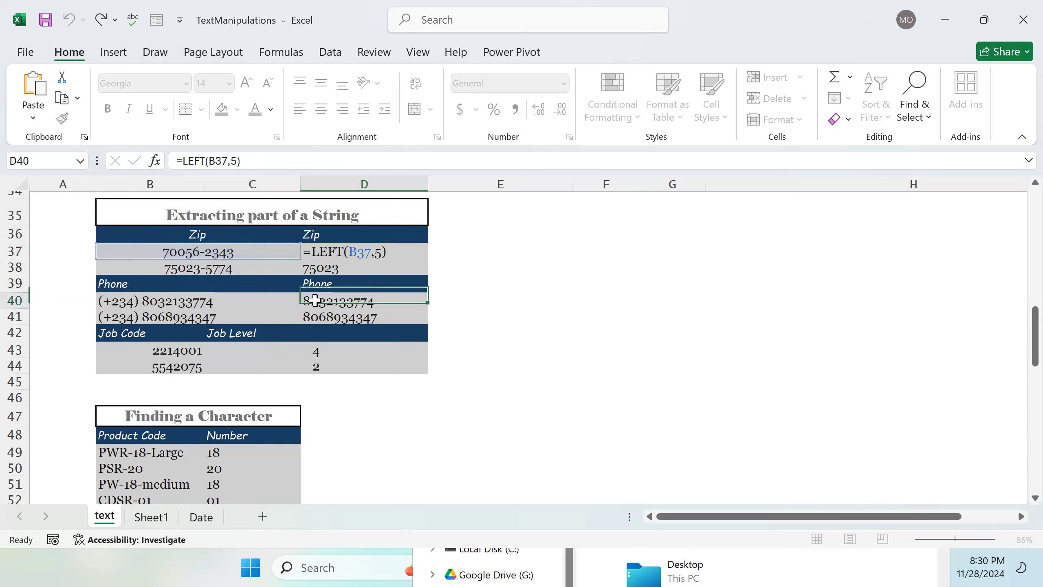
pyautogui.doubleClick(306, 298)
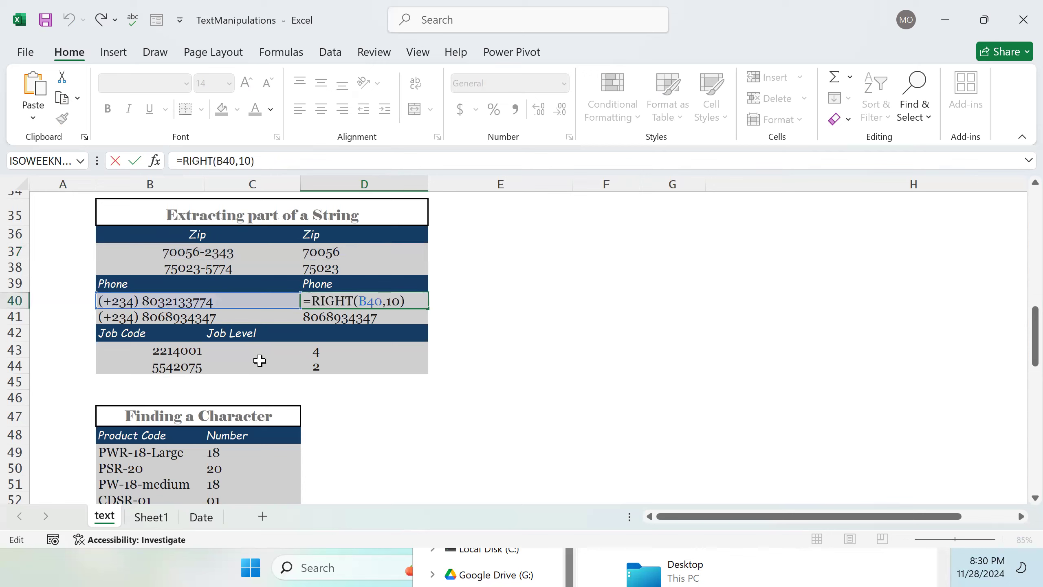
pyautogui.click(317, 354)
pyautogui.click(327, 402)
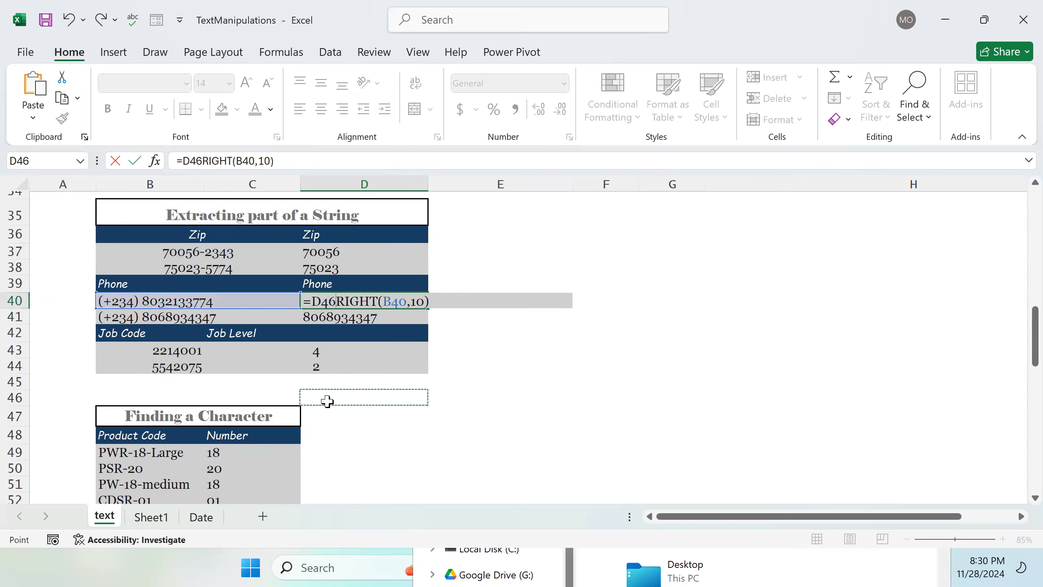
pyautogui.scroll(-1, 346, 398)
pyautogui.scroll(-1, 346, 398)
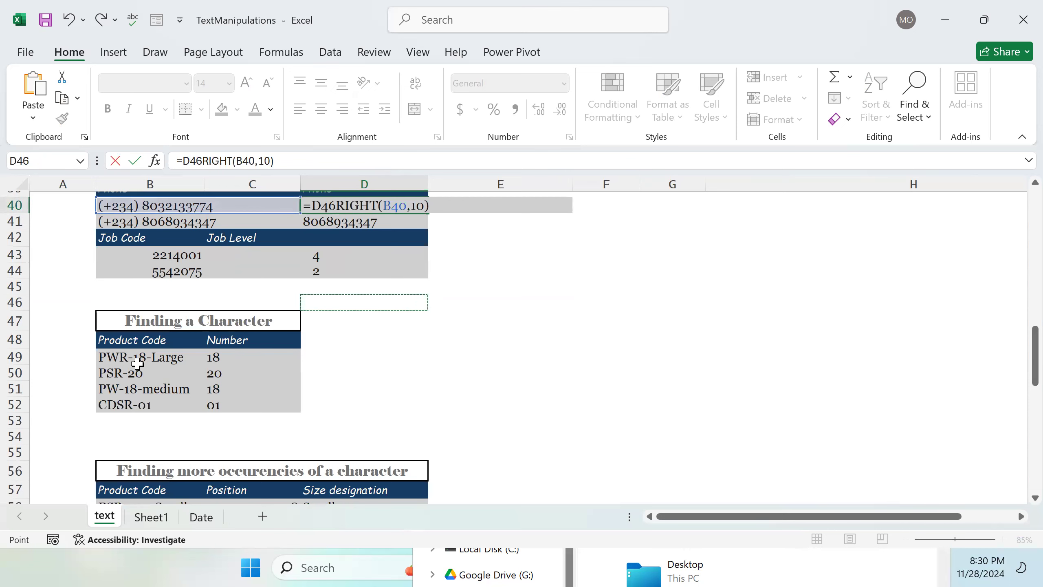
pyautogui.click(119, 361)
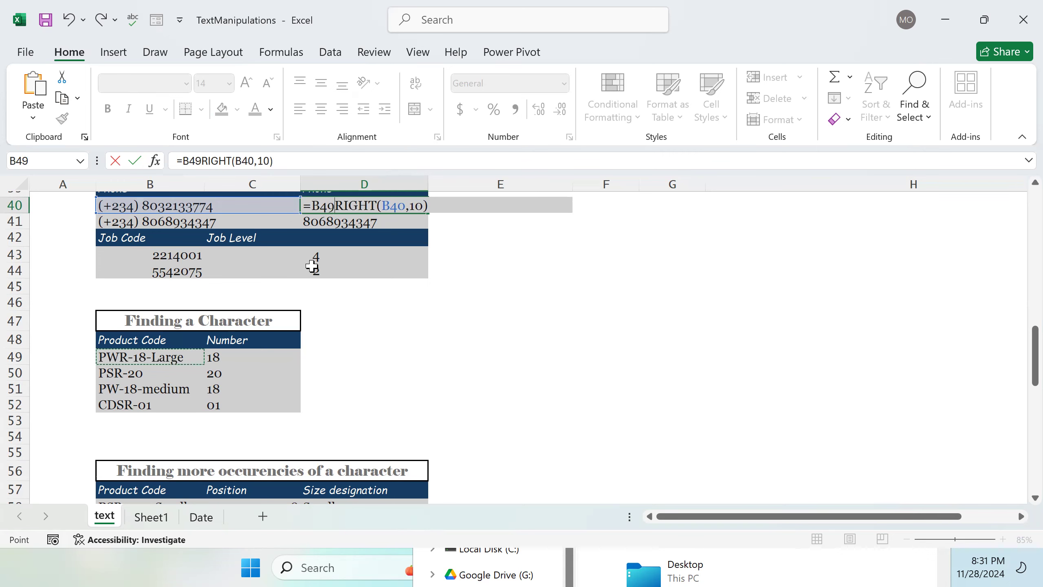
pyautogui.click(161, 518)
pyautogui.scroll(5, 411, 330)
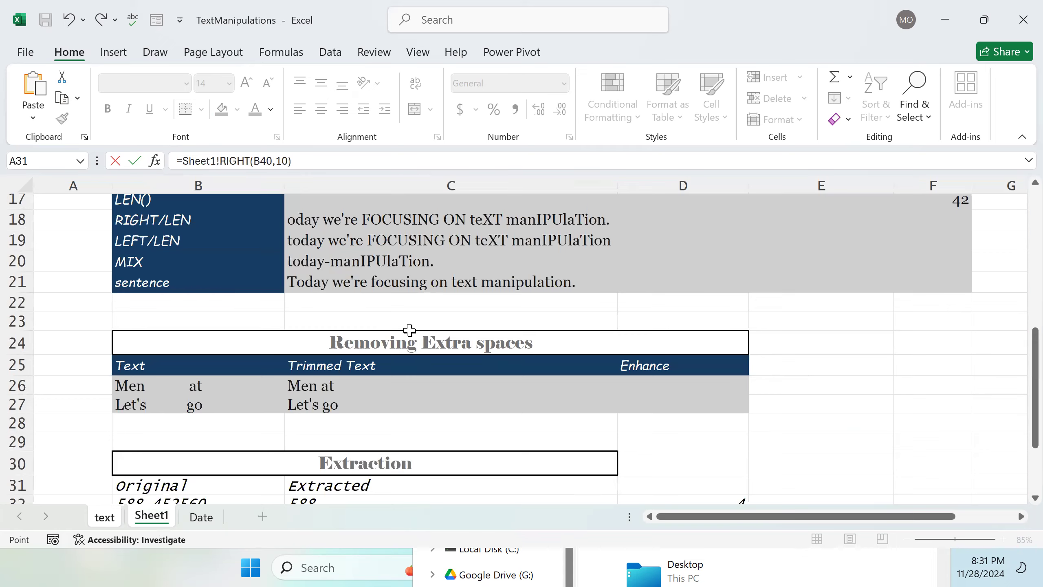
pyautogui.scroll(-2, 409, 330)
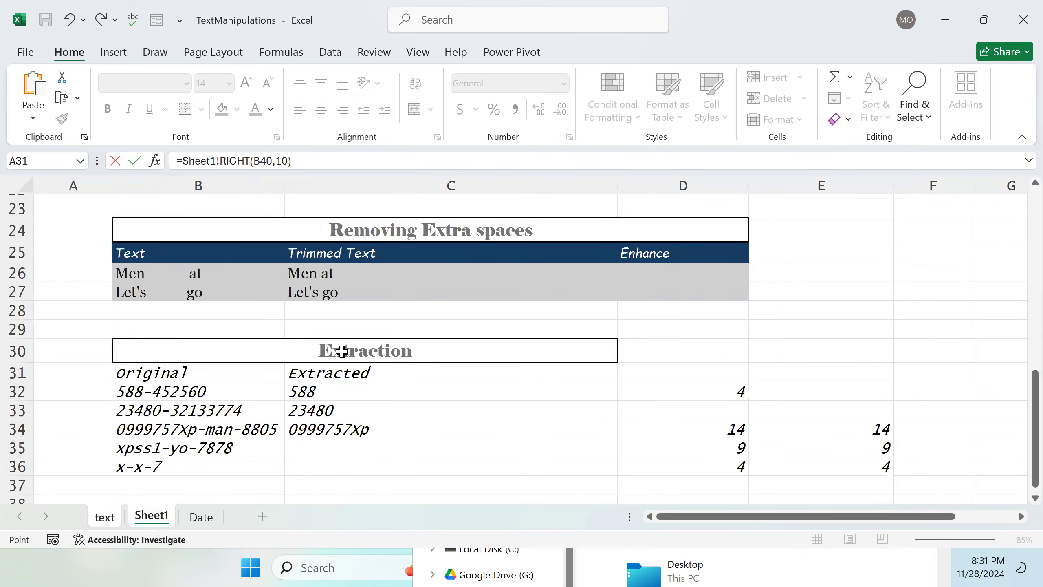
pyautogui.click(163, 397)
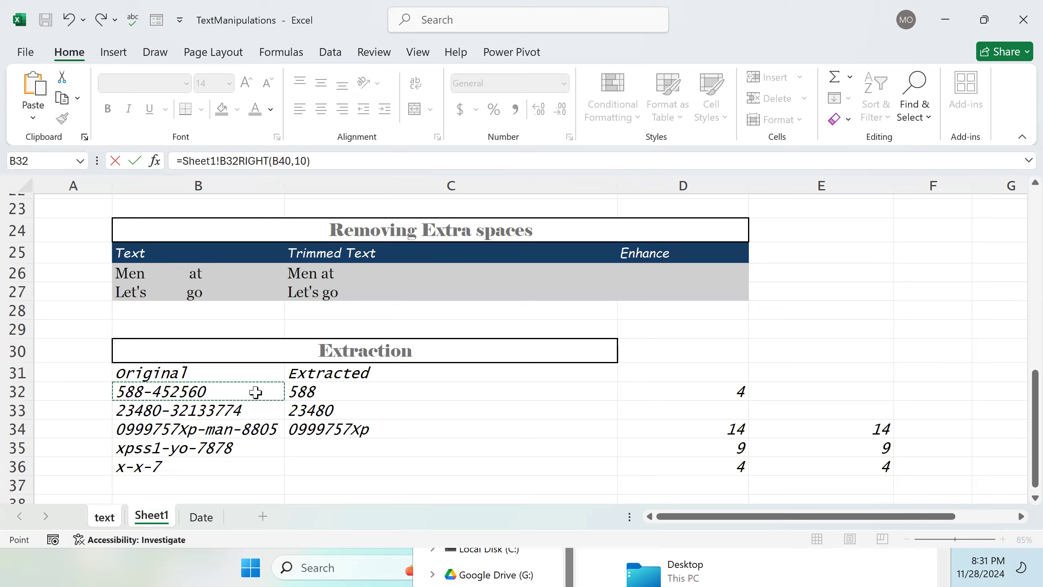
pyautogui.click(419, 391)
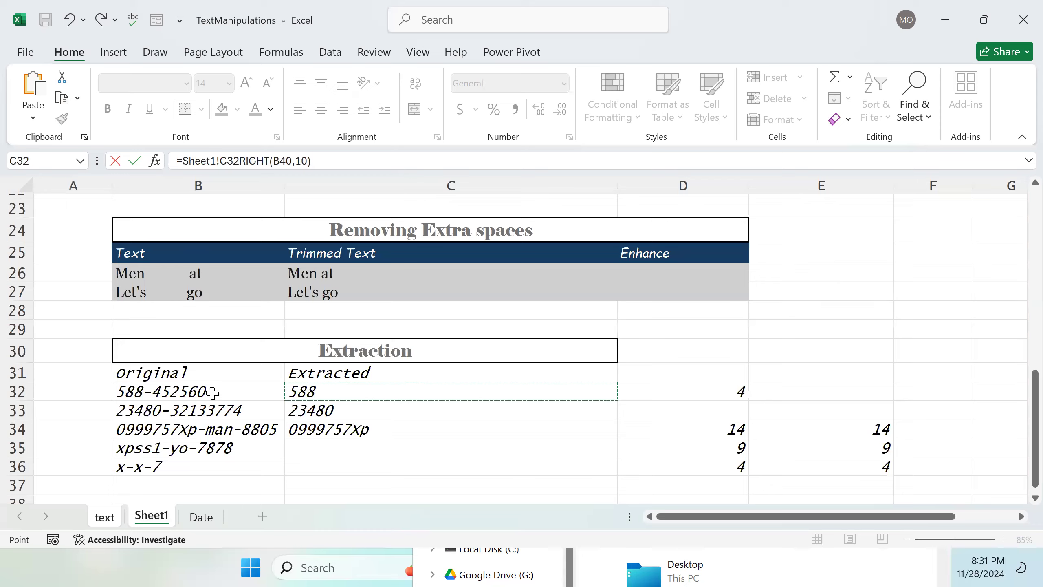
pyautogui.press('Return')
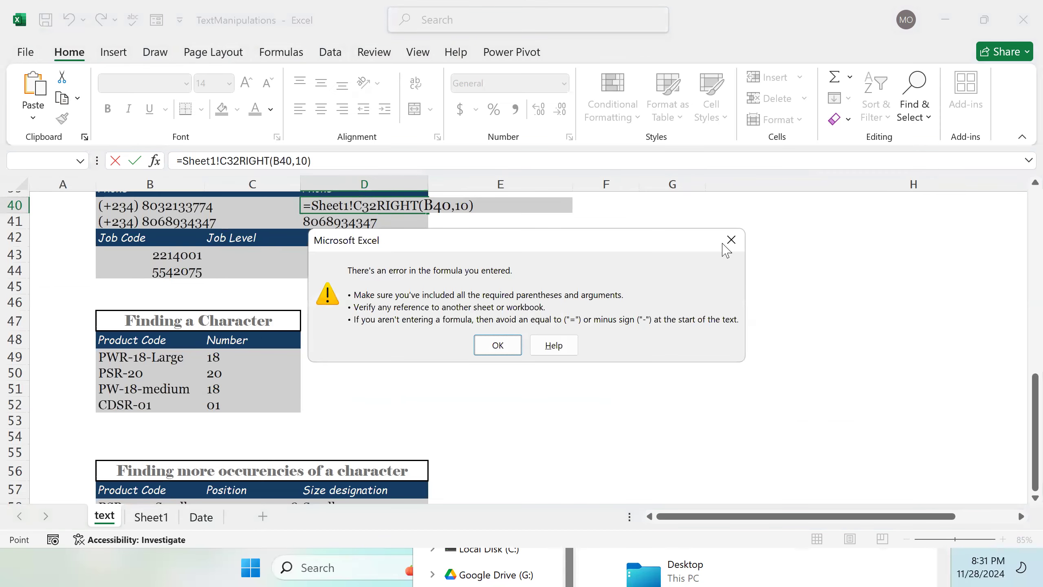
pyautogui.click(731, 240)
pyautogui.scroll(-1, 475, 363)
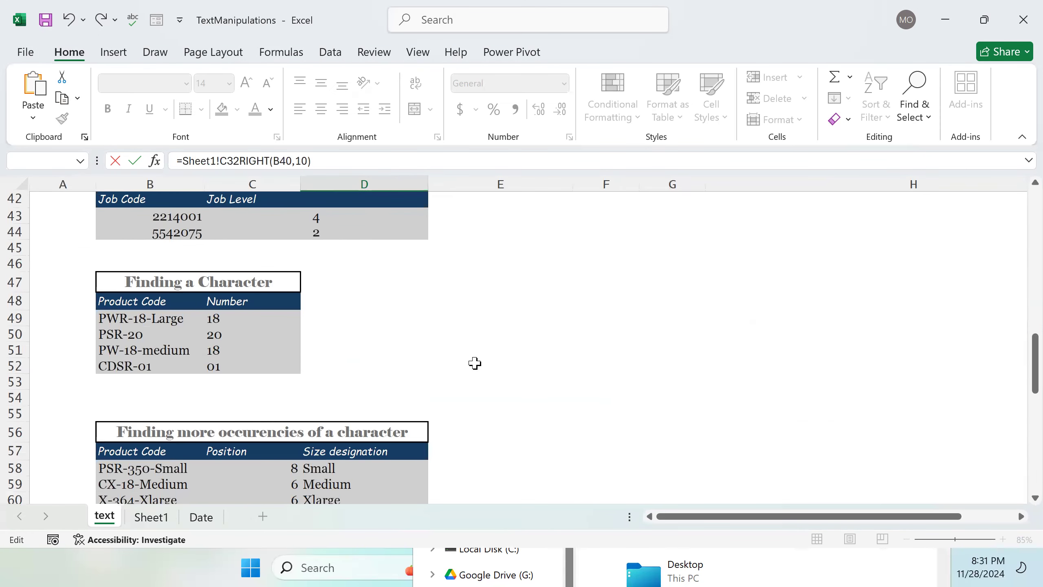
pyautogui.scroll(-3, 476, 363)
pyautogui.scroll(3, 474, 361)
pyautogui.scroll(-3, 474, 359)
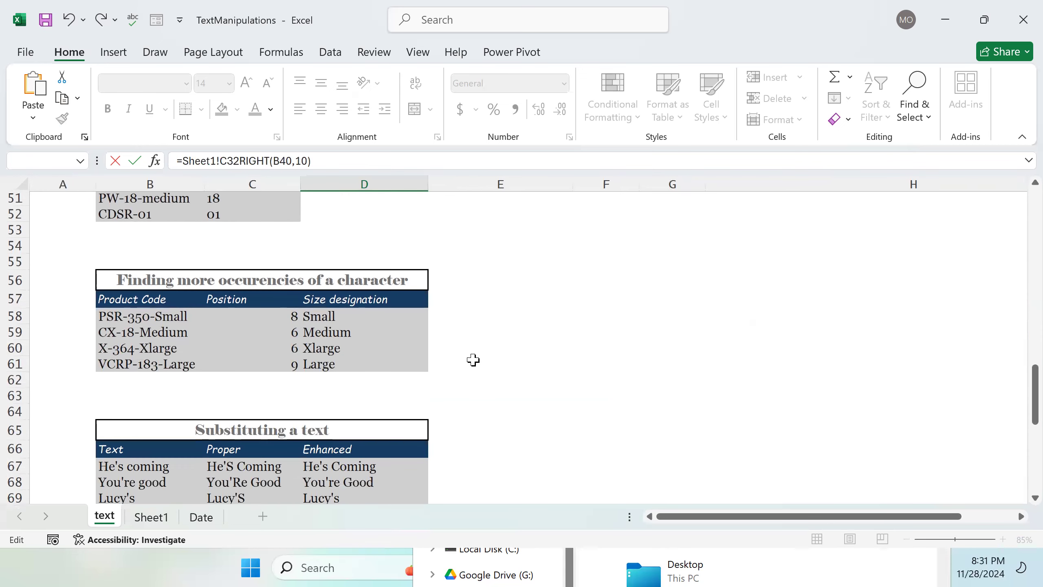
pyautogui.scroll(-5, 473, 359)
pyautogui.click(164, 522)
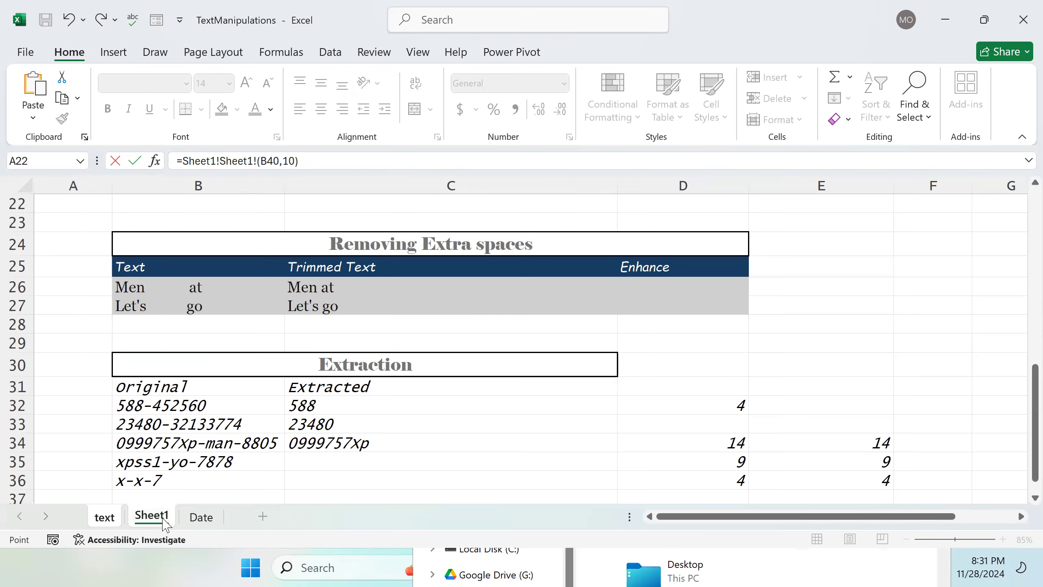
pyautogui.click(167, 406)
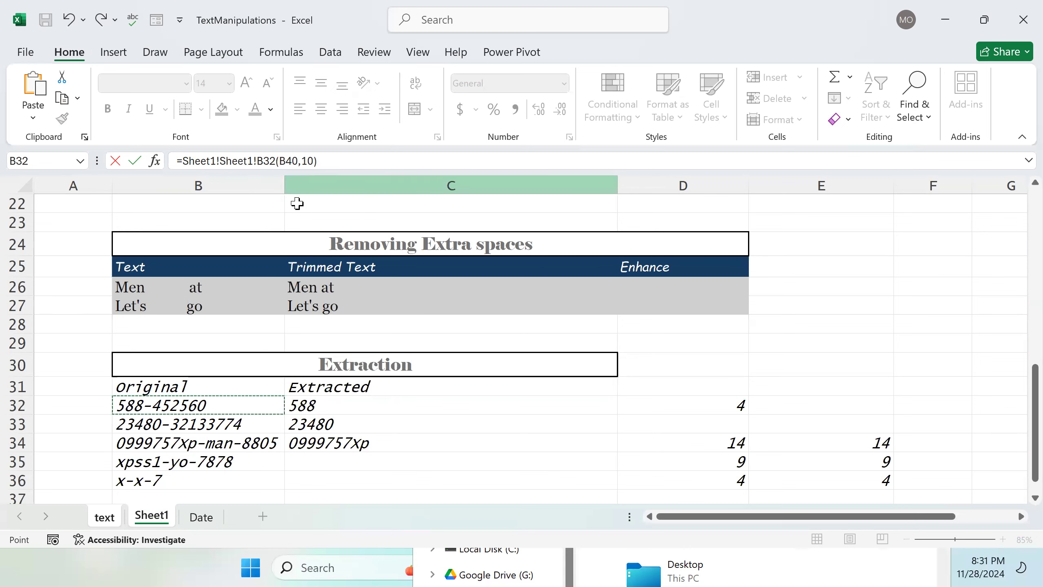
pyautogui.click(200, 518)
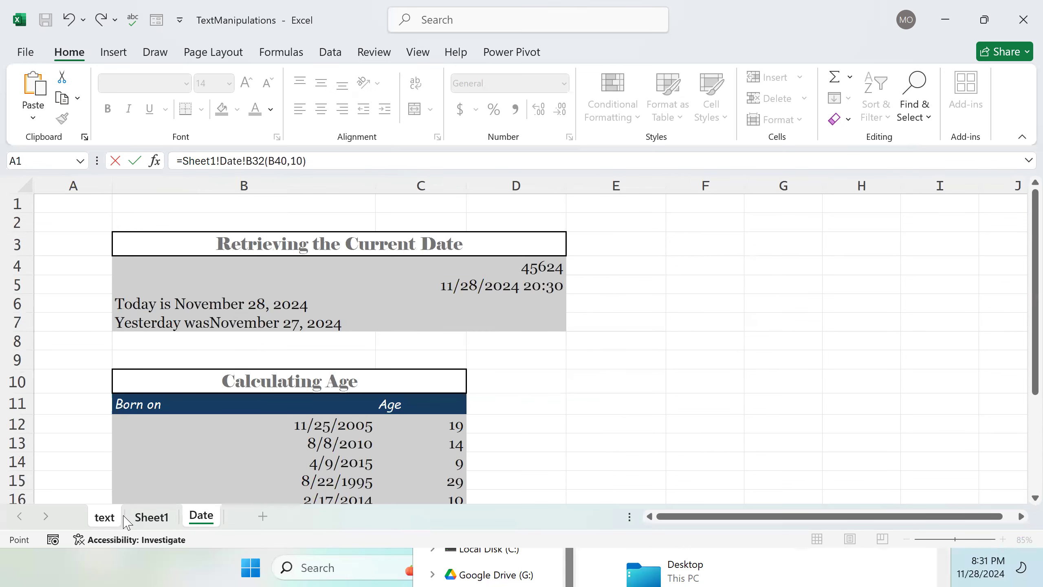
pyautogui.click(132, 516)
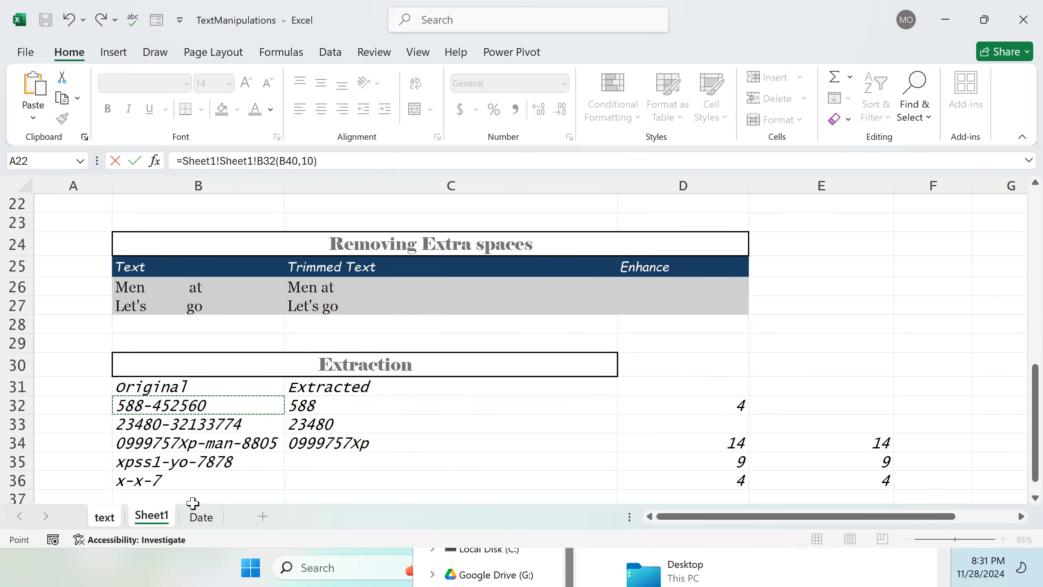
pyautogui.click(264, 408)
pyautogui.click(201, 517)
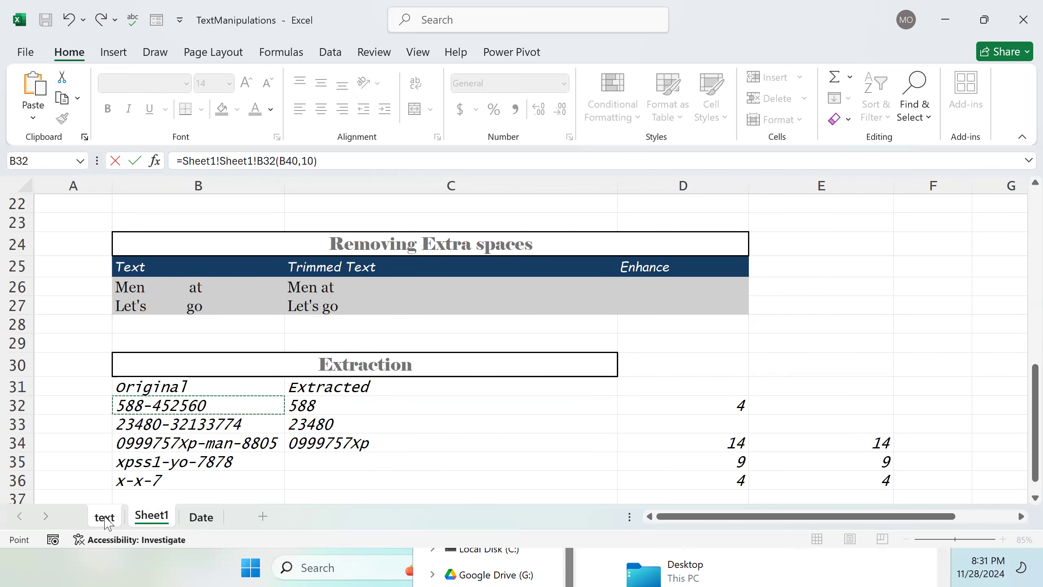
pyautogui.click(105, 517)
pyautogui.scroll(-4, 338, 381)
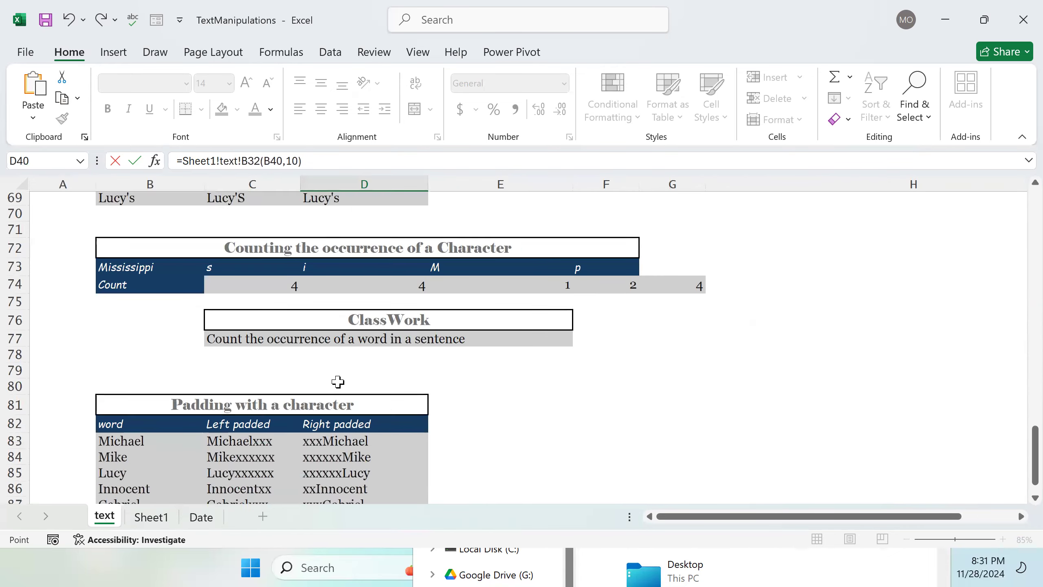
pyautogui.scroll(2, 335, 383)
pyautogui.scroll(7, 335, 382)
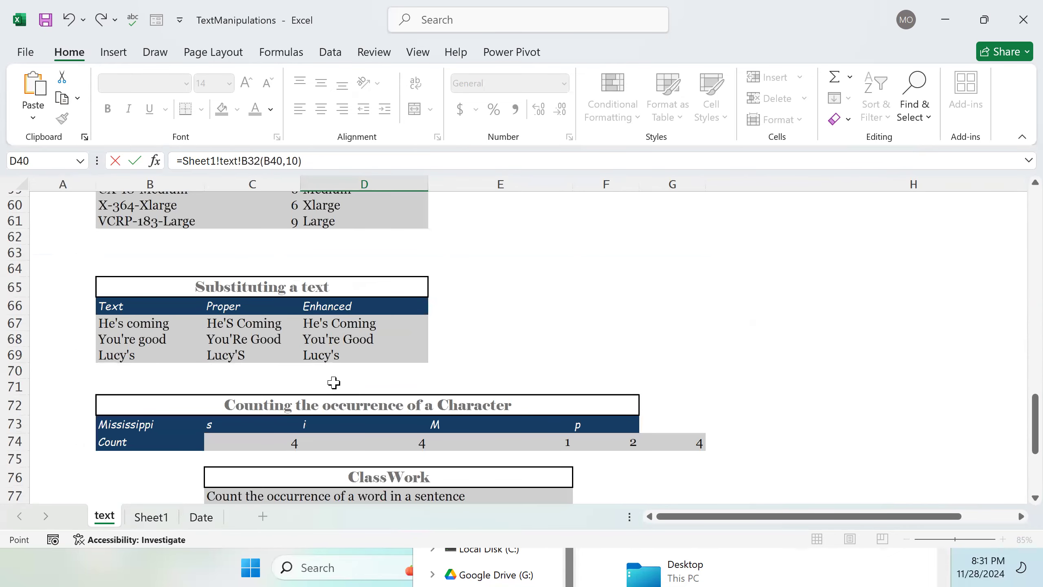
pyautogui.scroll(5, 328, 386)
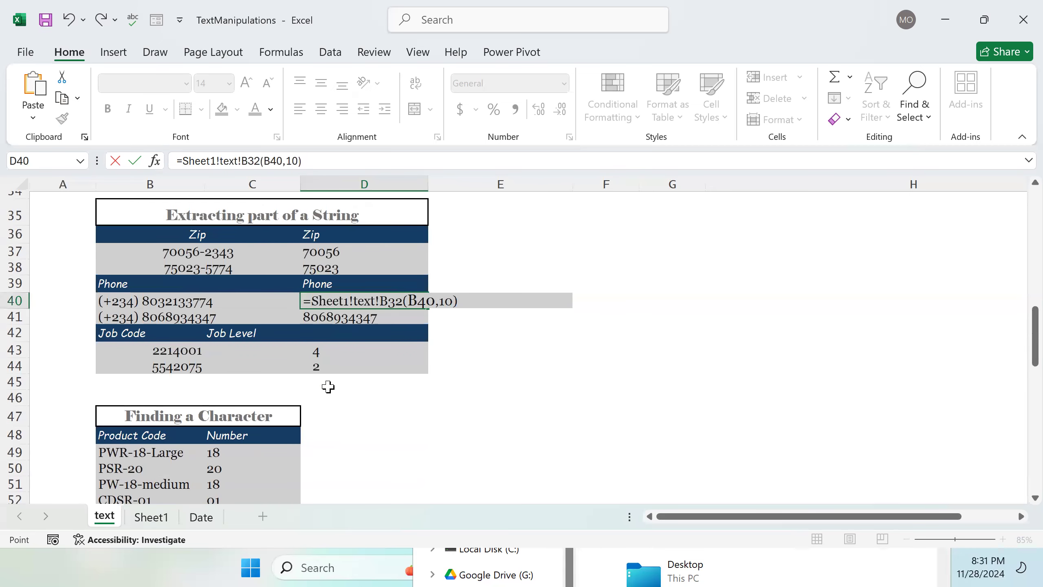
pyautogui.press('Return')
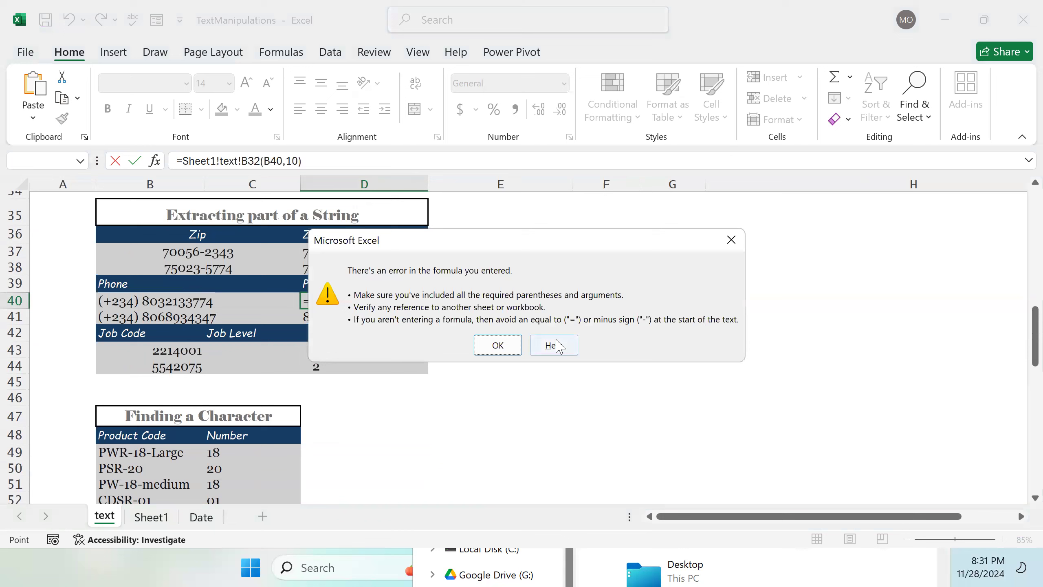
pyautogui.click(729, 242)
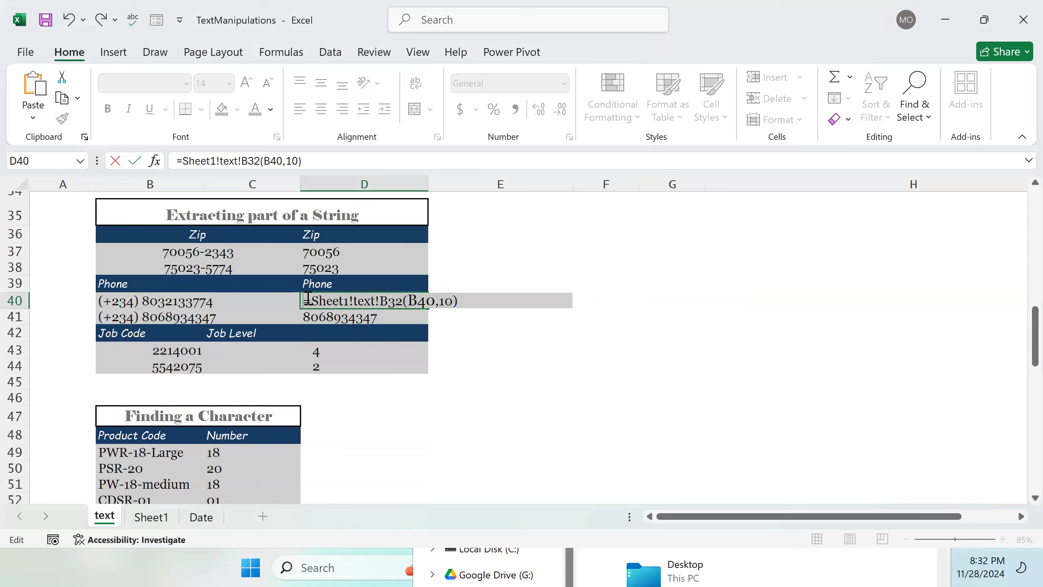
pyautogui.press('BackSpace')
pyautogui.press('Return')
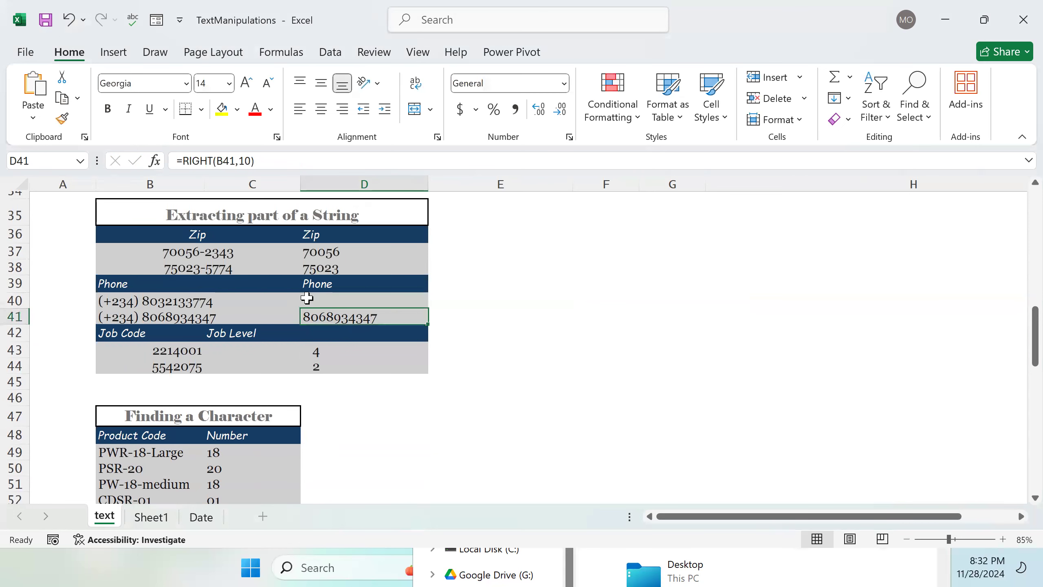
pyautogui.hotkey('ctrl', 'z')
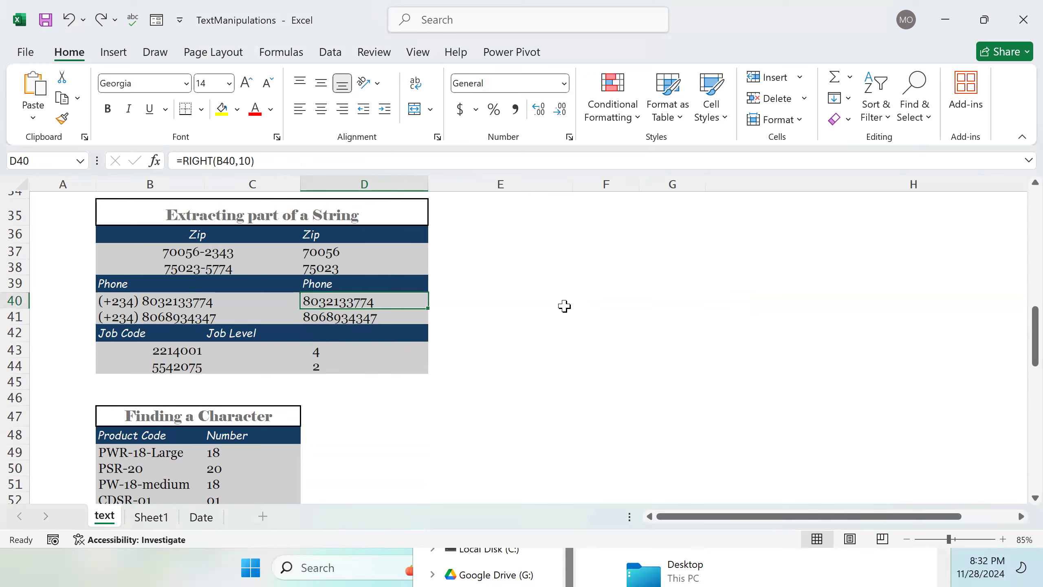
pyautogui.click(566, 305)
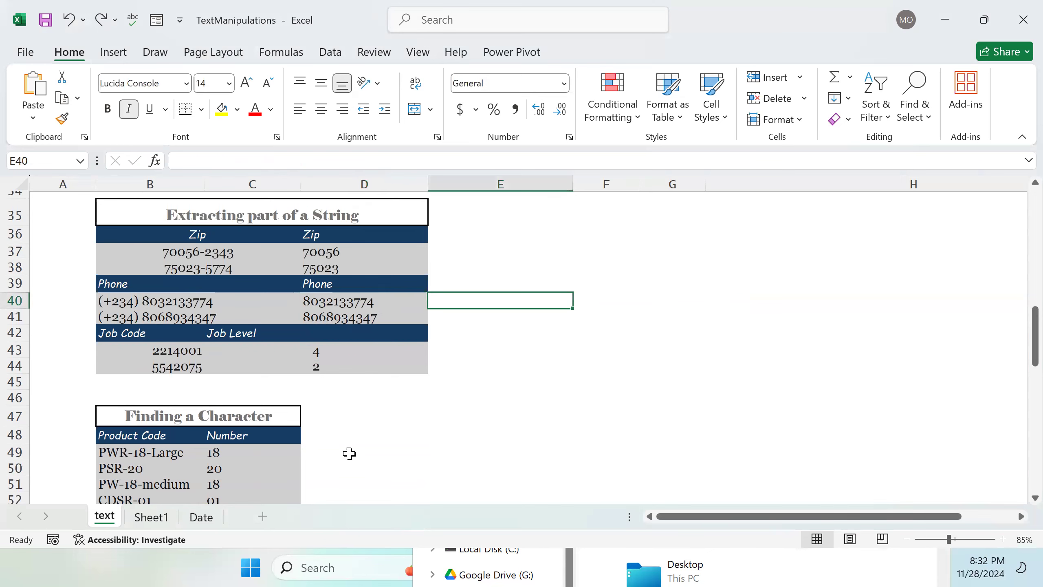
# Step: On Sheet1, replace the first original text in B32 with Ben-18-Mini
pyautogui.click(150, 518)
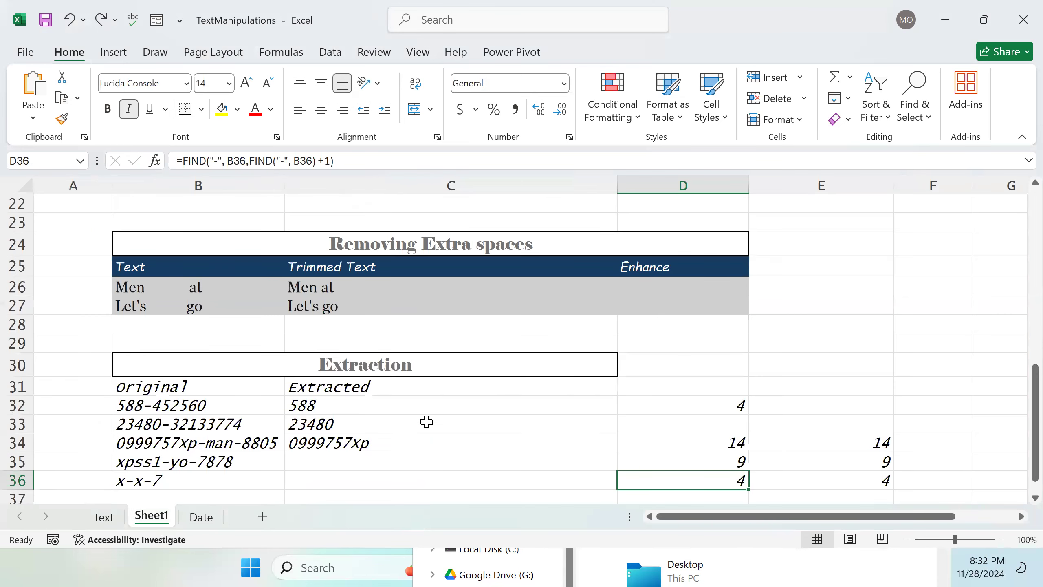
pyautogui.scroll(-2, 427, 423)
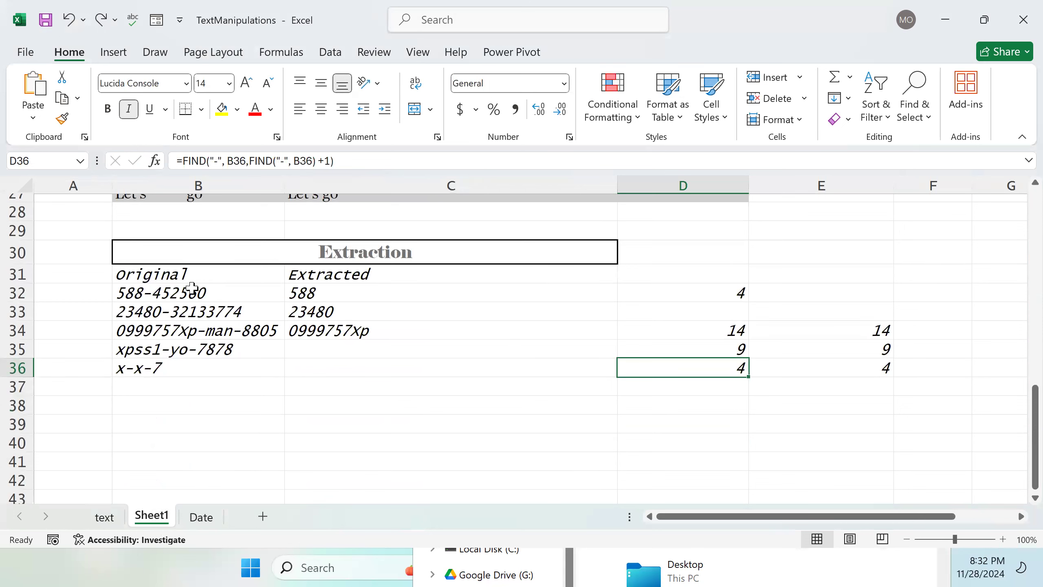
pyautogui.doubleClick(207, 290)
pyautogui.moveTo(205, 291); pyautogui.dragTo(119, 289)
pyautogui.press('BackSpace')
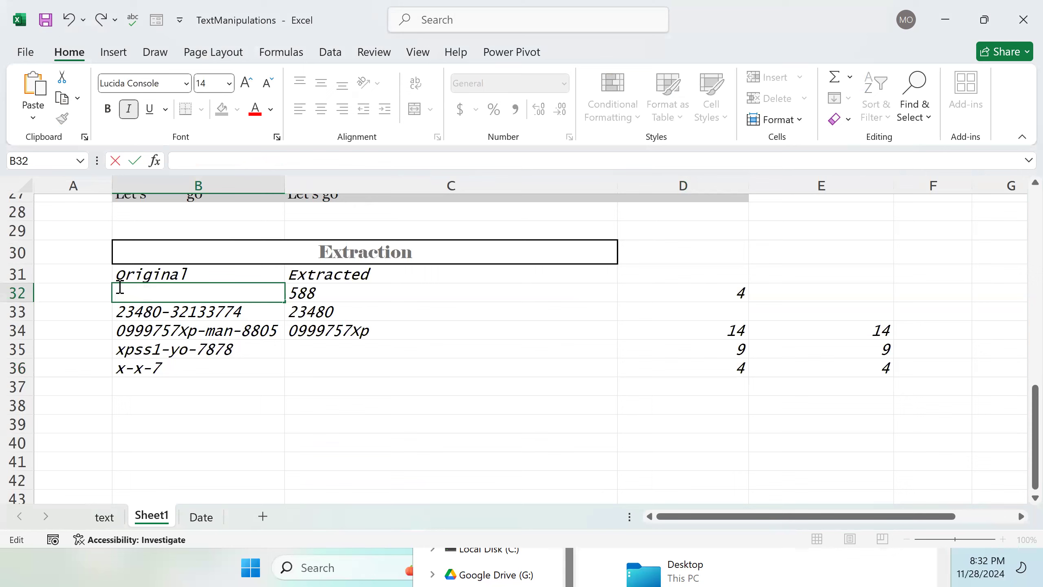
pyautogui.write('Ben-180')
pyautogui.press('BackSpace')
pyautogui.write('-Mini')
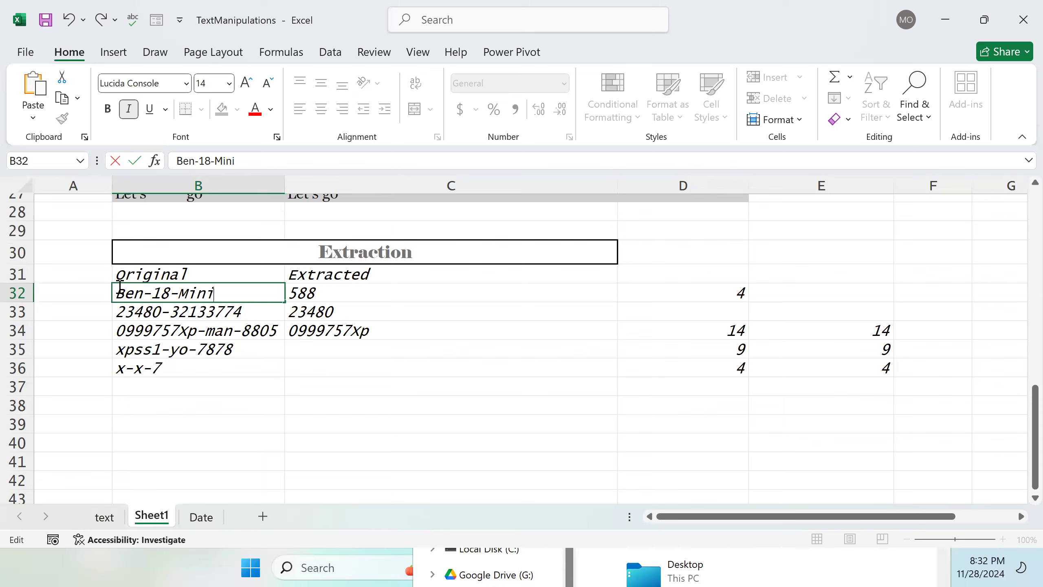
pyautogui.press('Tab')
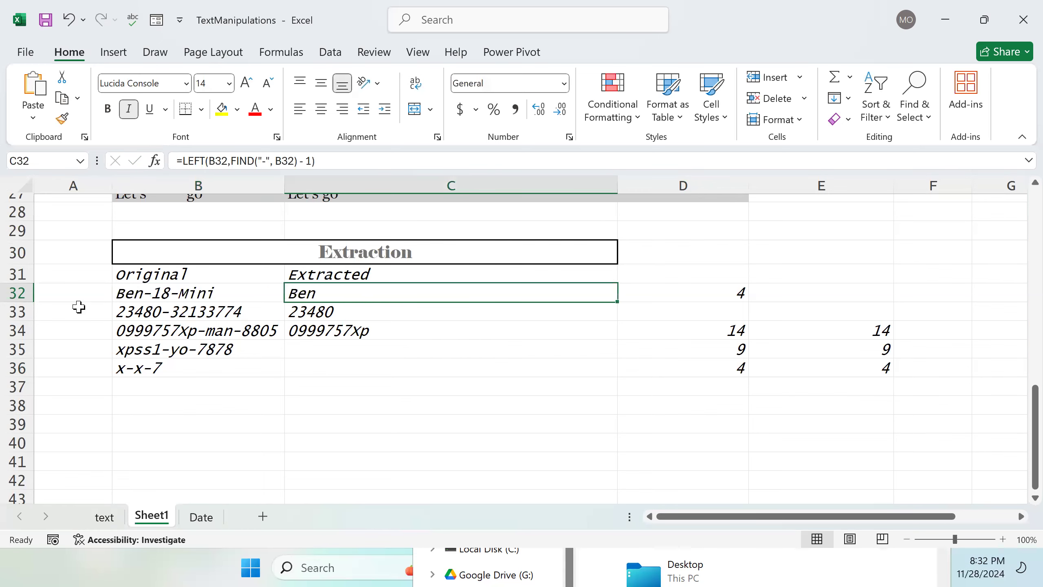
# Step: Rename the Extracted header in C31 to Year
pyautogui.scroll(1, 187, 317)
pyautogui.scroll(-1, 384, 324)
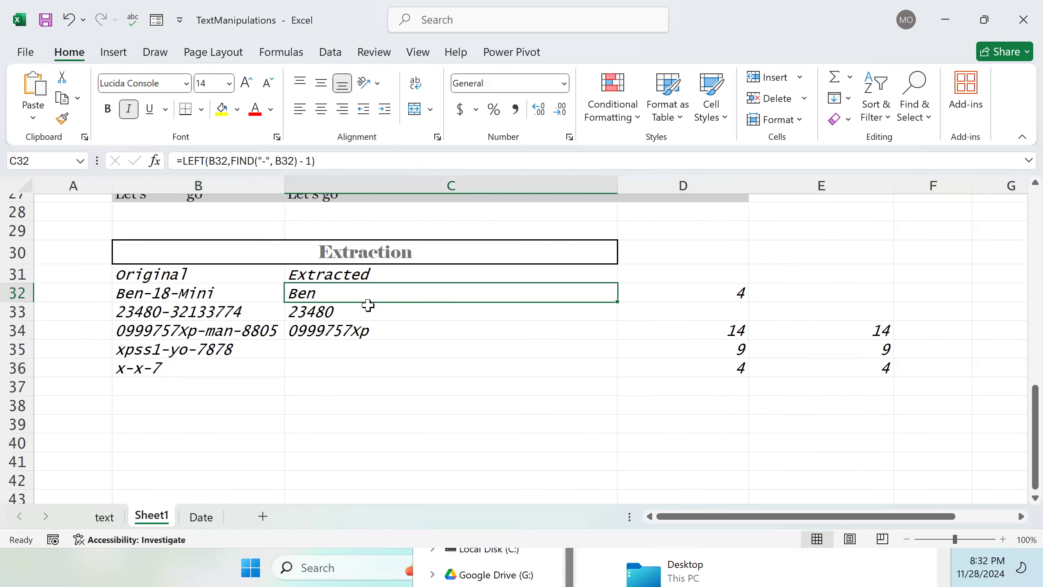
pyautogui.doubleClick(387, 275)
pyautogui.doubleClick(331, 275)
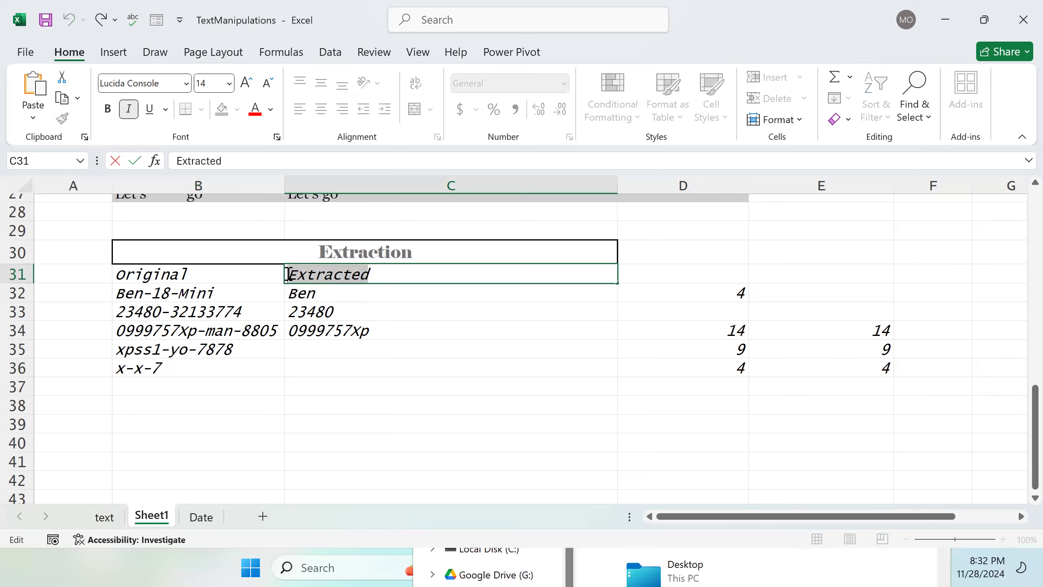
pyautogui.press('BackSpace')
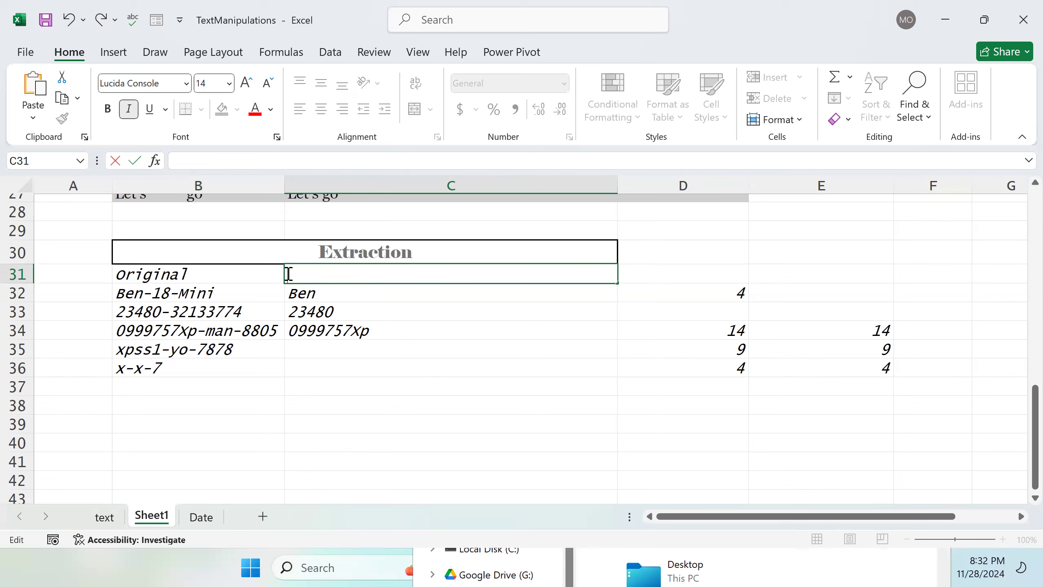
pyautogui.write('Year')
pyautogui.press('Tab')
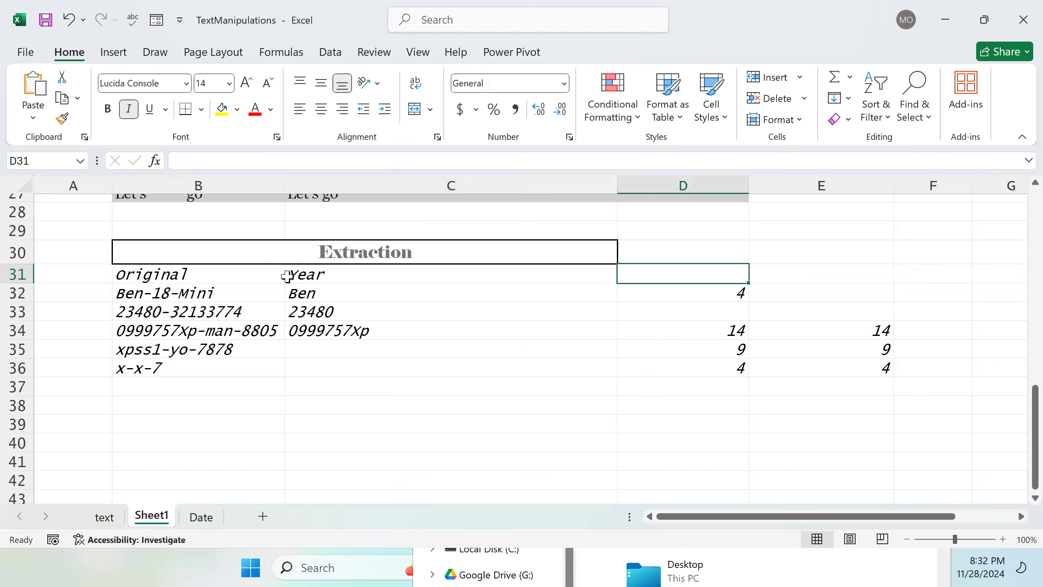
# Step: Enter Model as the header in D31
pyautogui.write('Model')
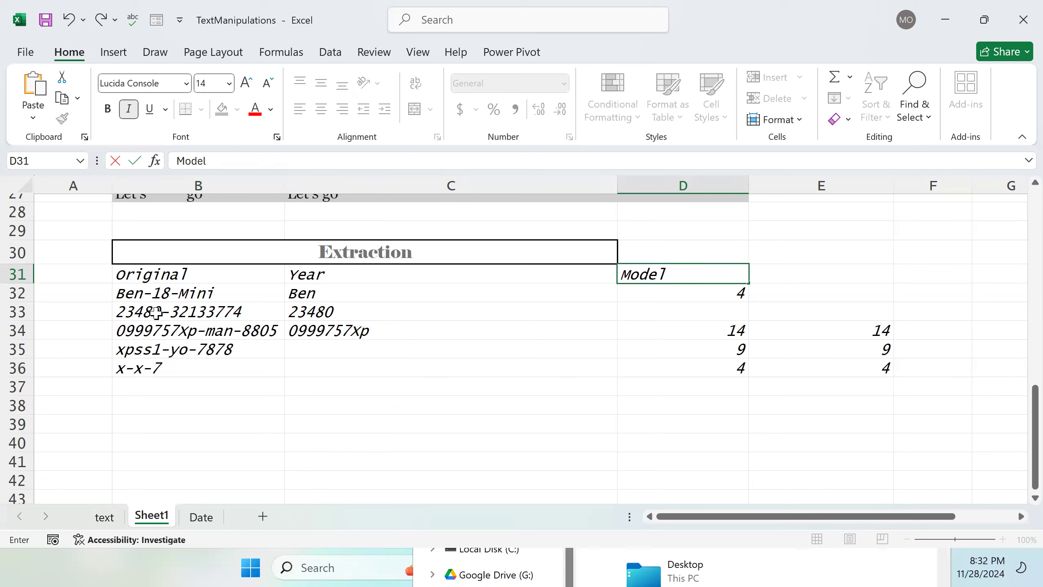
# Step: Clear the LEFT/FIND formula from C32 under the Year header
pyautogui.press('Left')
pyautogui.press('Down')
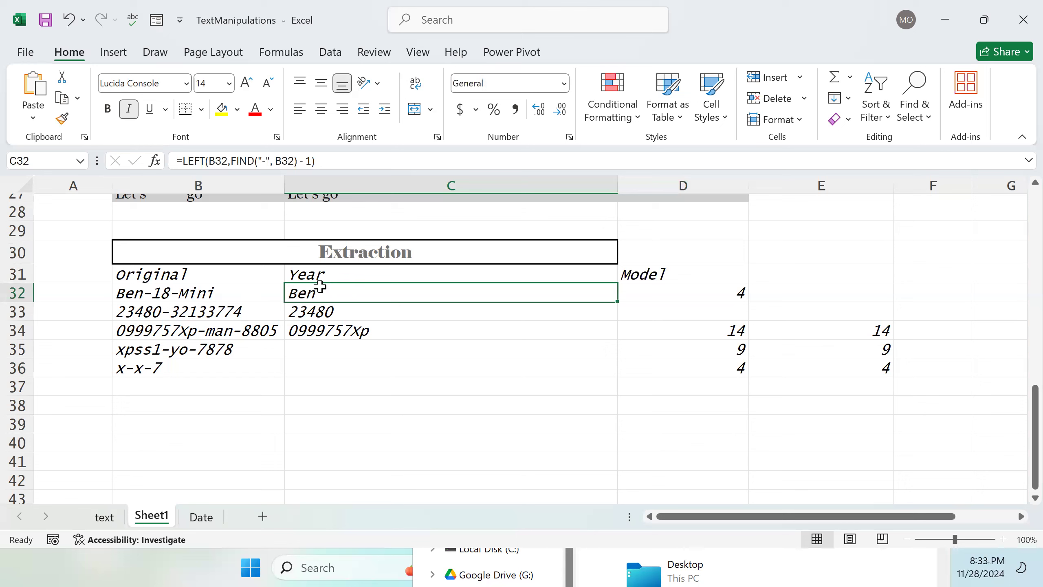
pyautogui.click(654, 290)
pyautogui.doubleClick(449, 299)
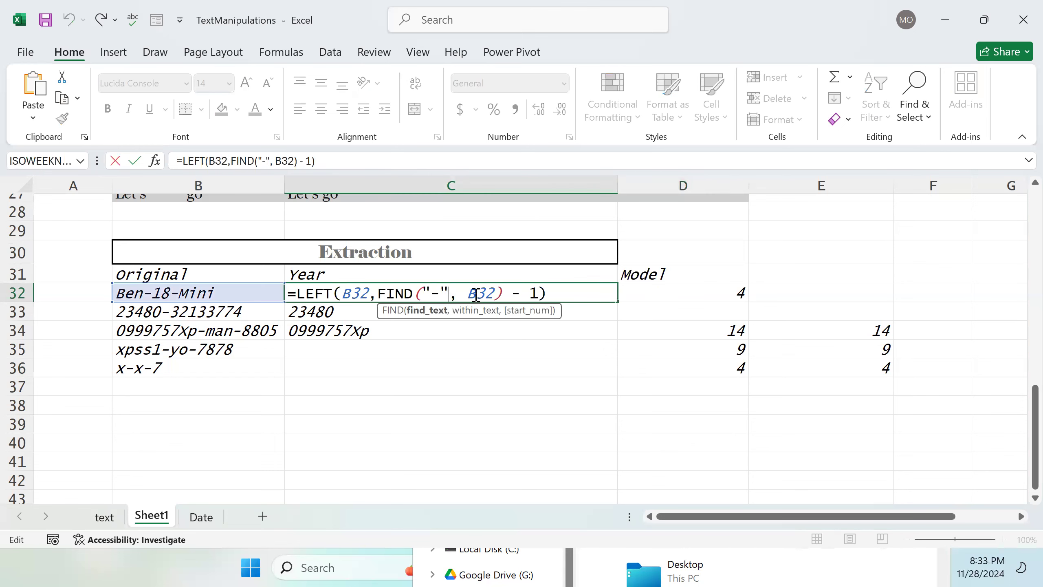
pyautogui.moveTo(547, 295); pyautogui.dragTo(302, 297)
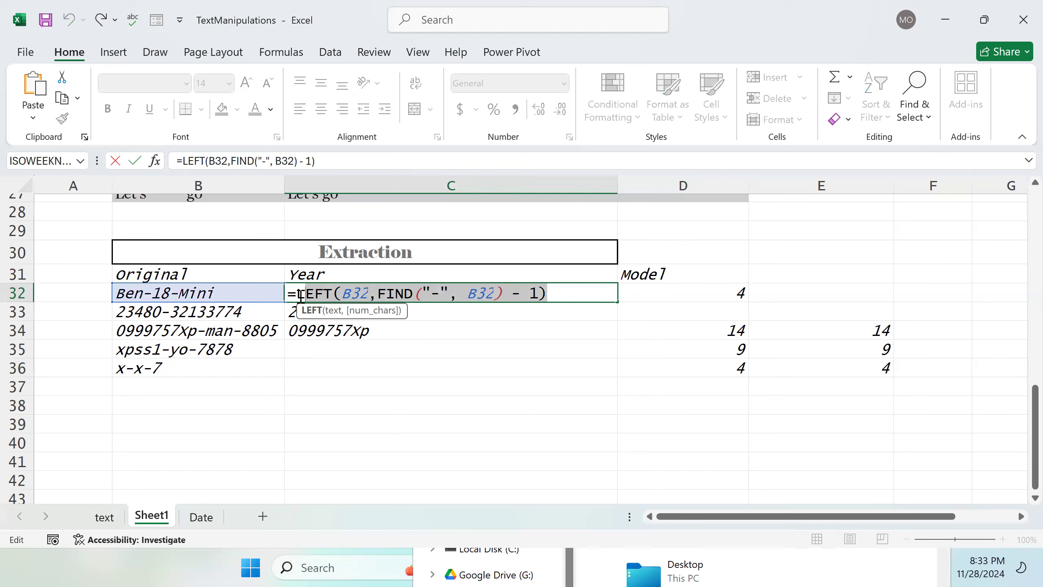
pyautogui.press('BackSpace')
pyautogui.press('BackSpace')
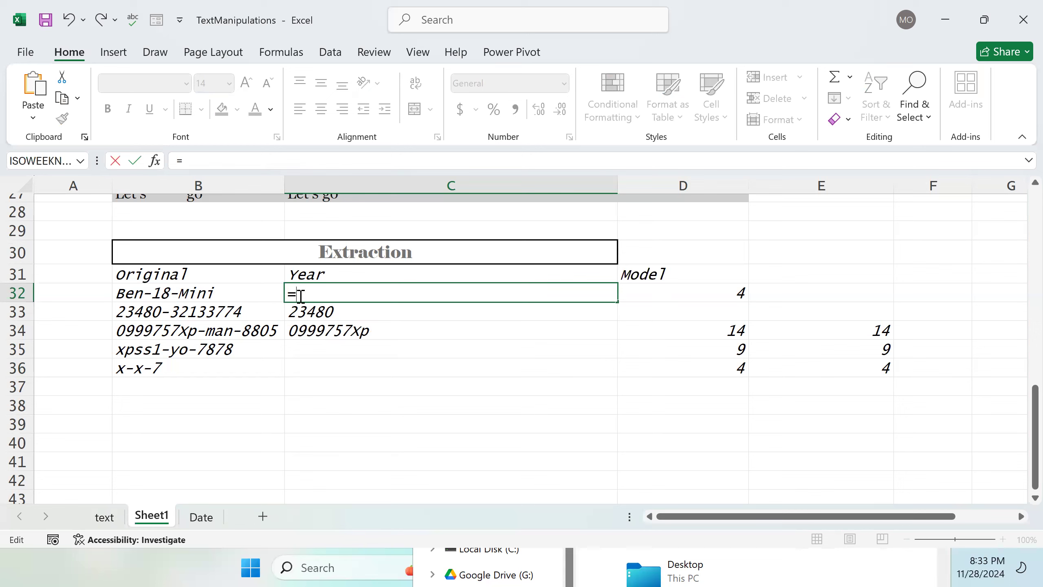
pyautogui.press('BackSpace')
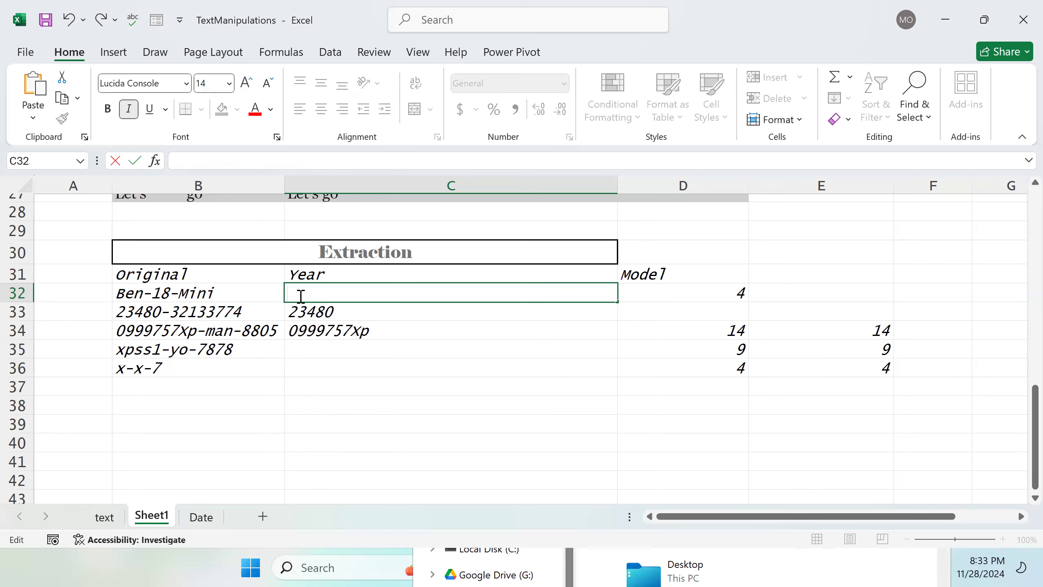
# Step: Replace the formula in D32 with the start of a LEFT function
pyautogui.doubleClick(650, 297)
pyautogui.press('BackSpace')
pyautogui.press('BackSpace')
pyautogui.press('BackSpace')
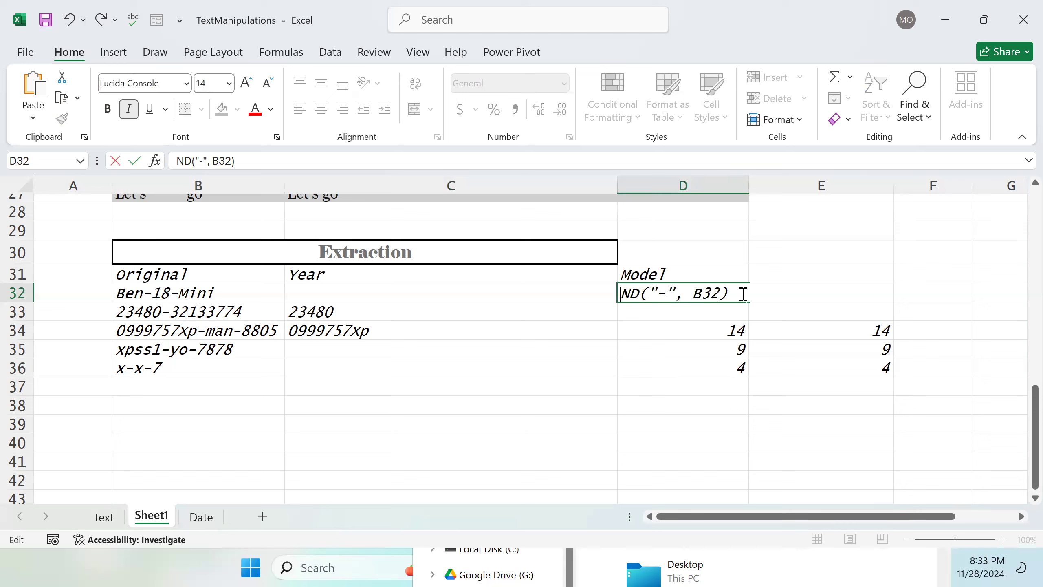
pyautogui.doubleClick(740, 292)
pyautogui.press('BackSpace')
pyautogui.press('BackSpace')
pyautogui.press('BackSpace')
pyautogui.press('BackSpace')
pyautogui.press('BackSpace')
pyautogui.press('BackSpace')
pyautogui.press('BackSpace')
pyautogui.press('BackSpace')
pyautogui.press('BackSpace')
pyautogui.press('BackSpace')
pyautogui.press('BackSpace')
pyautogui.press('BackSpace')
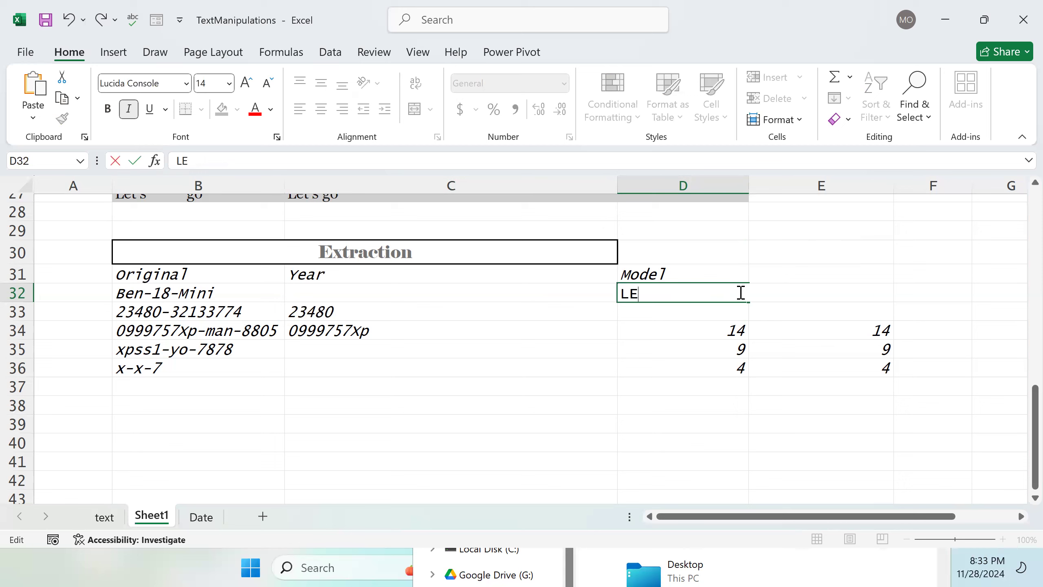
pyautogui.press('BackSpace')
pyautogui.press('BackSpace')
pyautogui.press('BackSpace')
pyautogui.write('L')
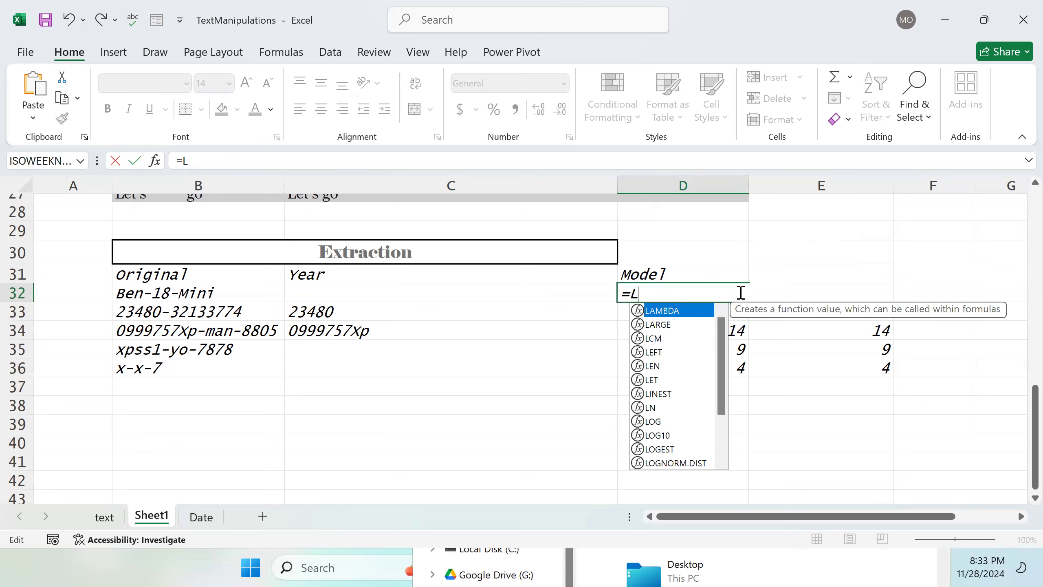
pyautogui.write('EFT')
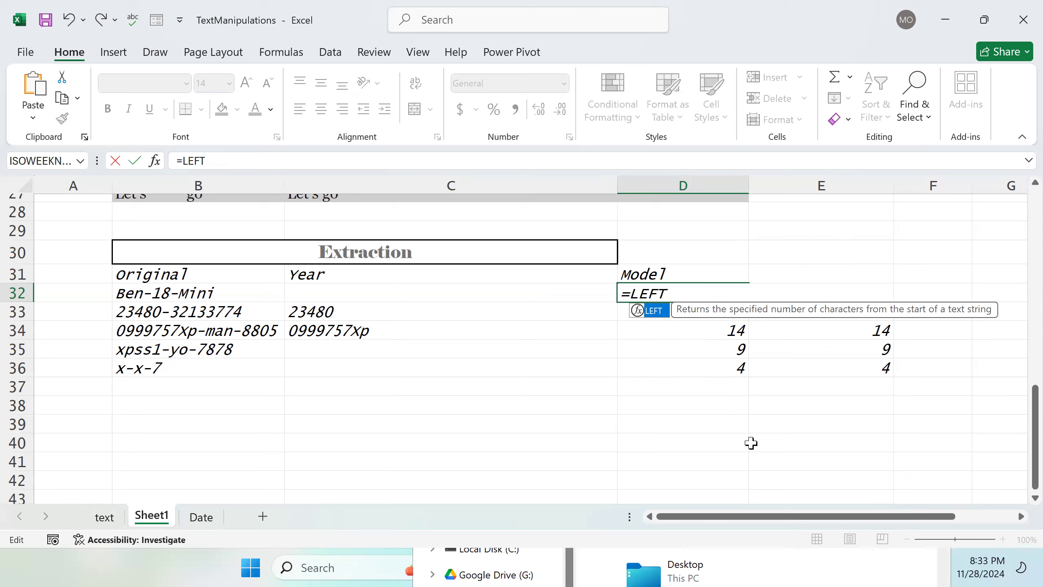
pyautogui.click(698, 405)
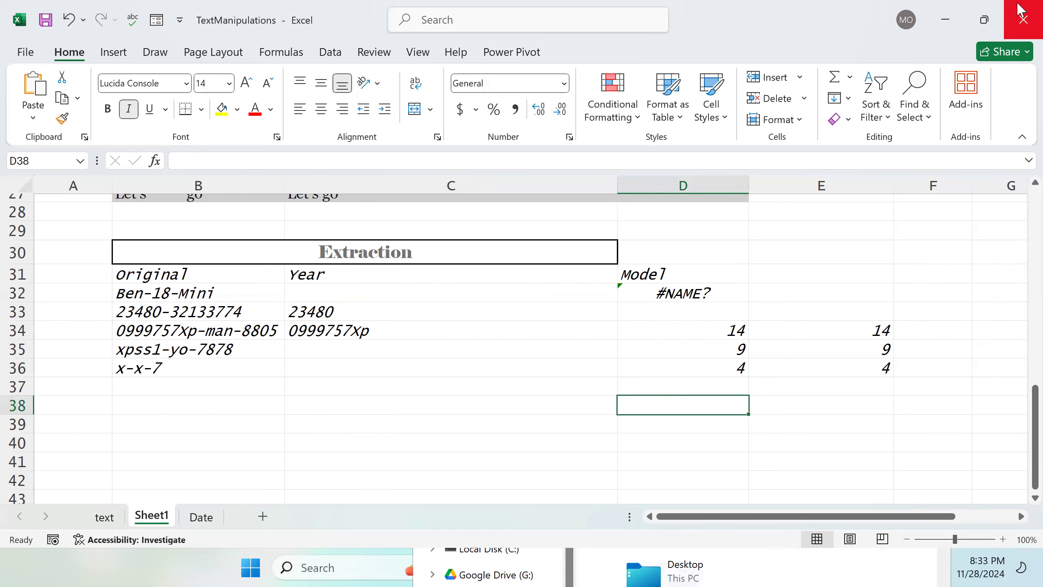
# Step: Close the File Explorer window and return to the workbook
pyautogui.click(953, 22)
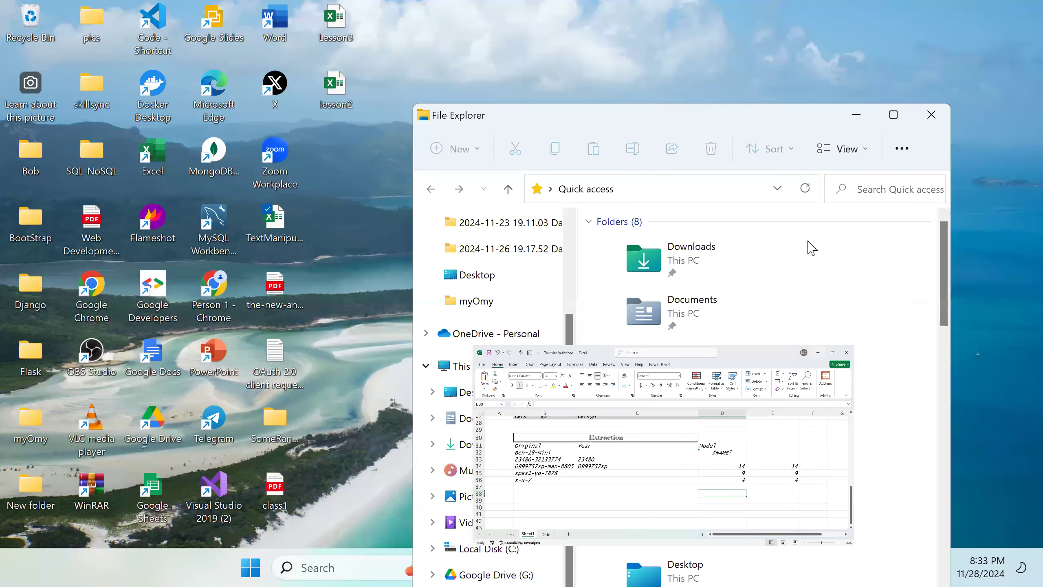
pyautogui.click(938, 119)
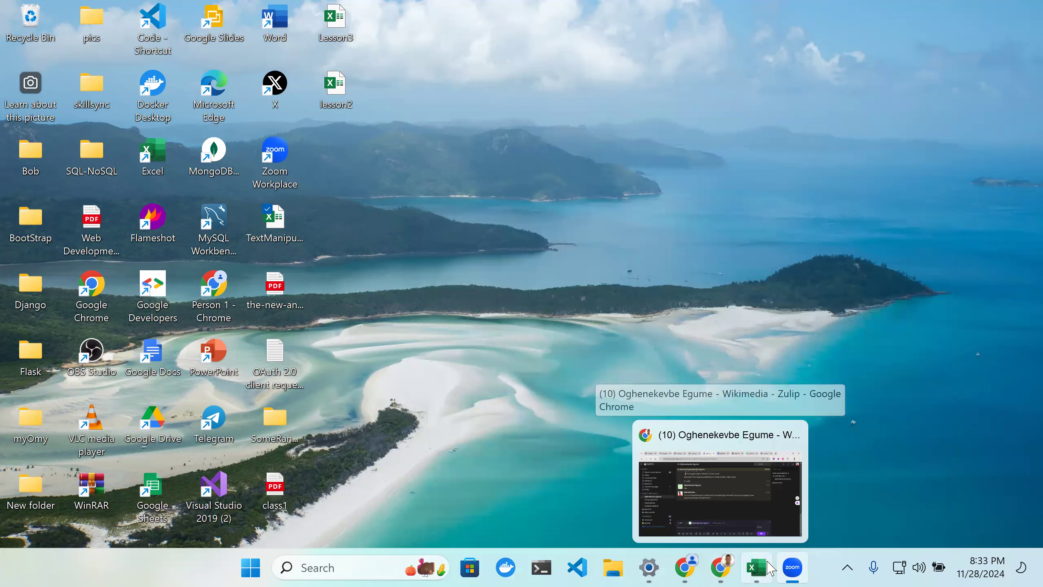
pyautogui.click(770, 569)
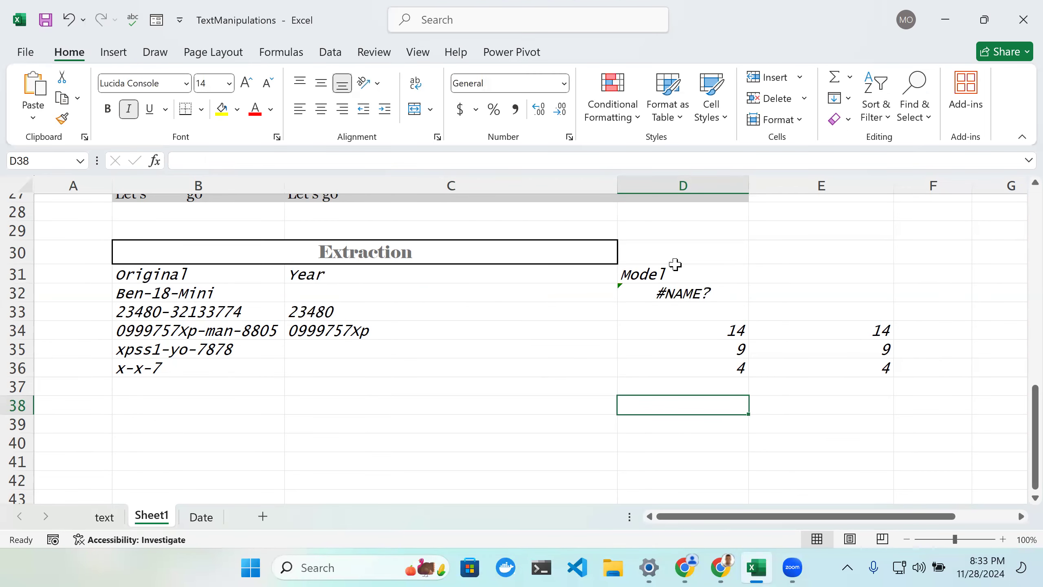
# Step: Rewrite D32 as a RIGHT formula taking B32 as the text and Len as the character count
pyautogui.click(713, 292)
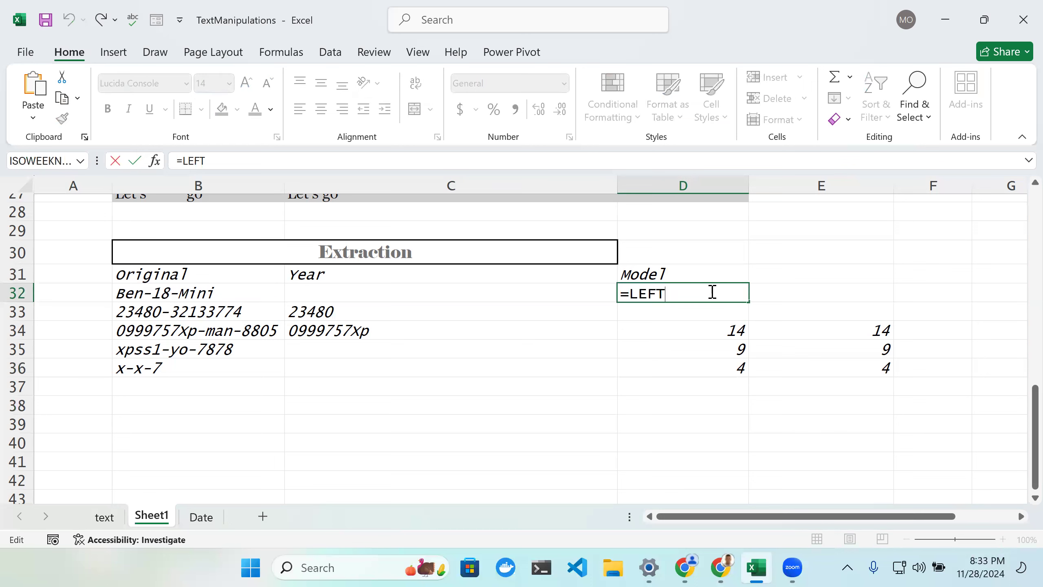
pyautogui.write('(')
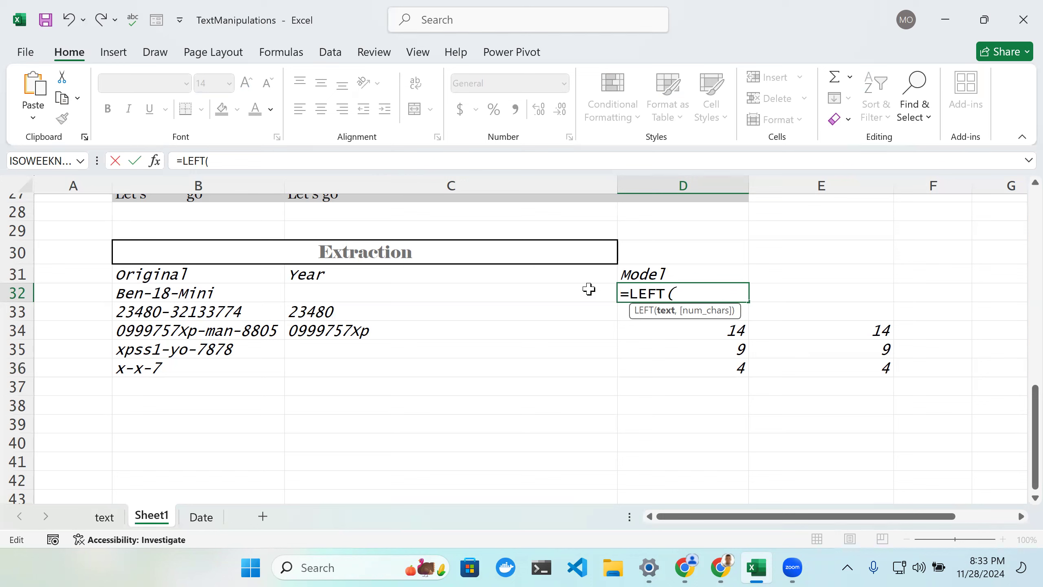
pyautogui.press('BackSpace')
pyautogui.press('BackSpace')
pyautogui.press('BackSpace')
pyautogui.press('BackSpace')
pyautogui.press('BackSpace')
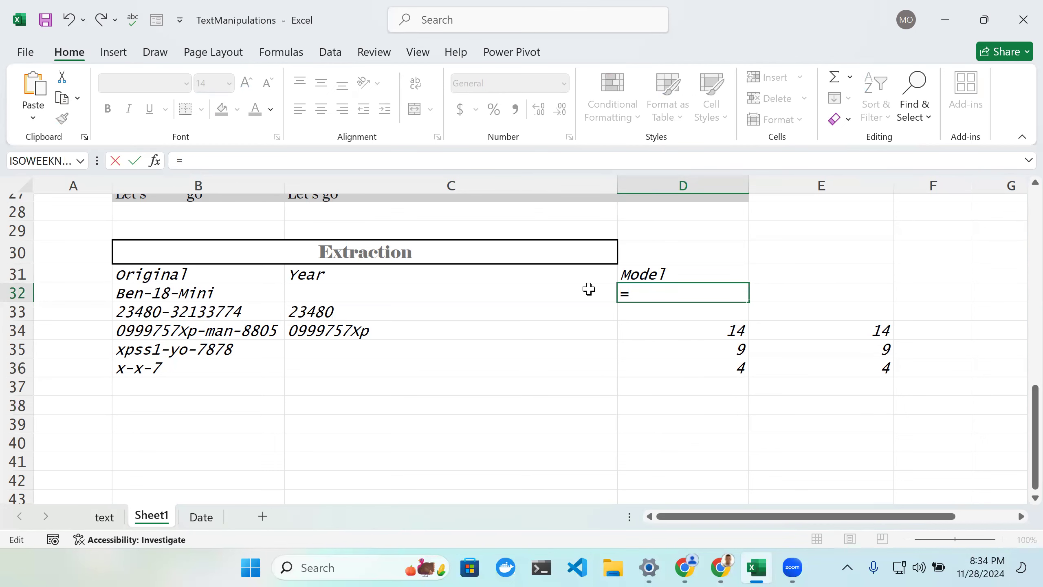
pyautogui.write('RIGHT(')
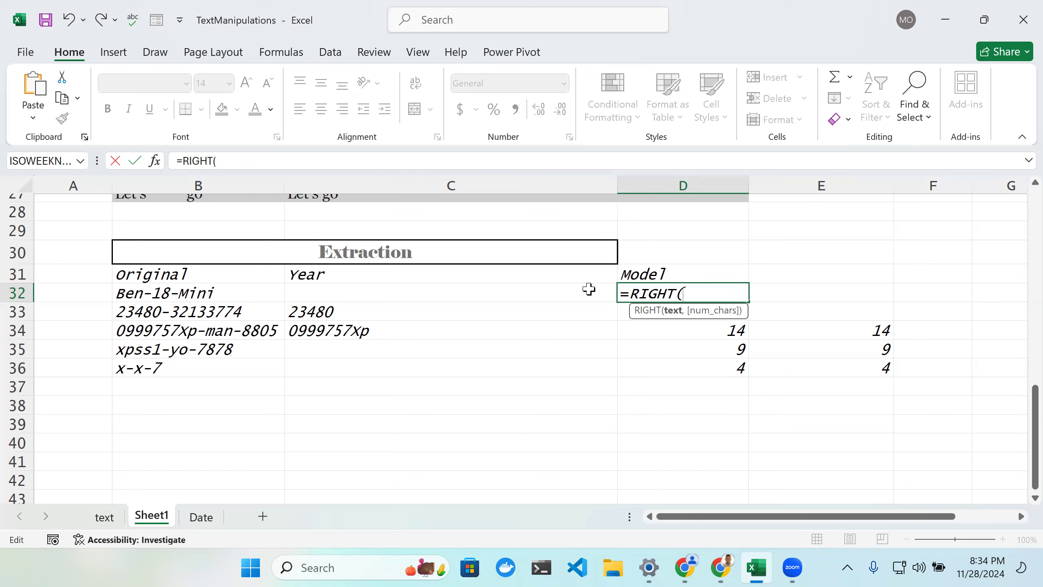
pyautogui.click(239, 291)
pyautogui.write(',')
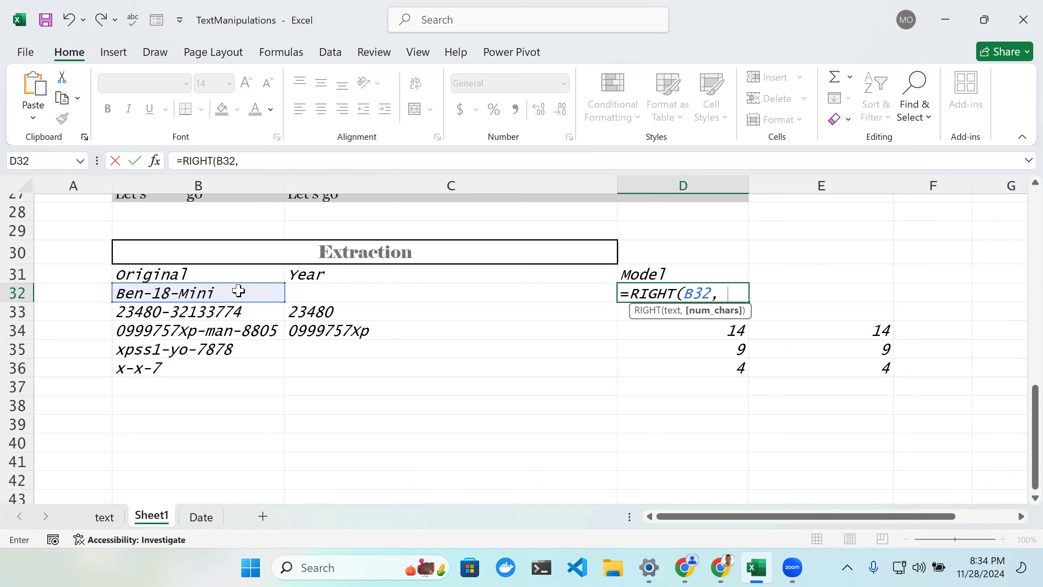
pyautogui.write('Len')
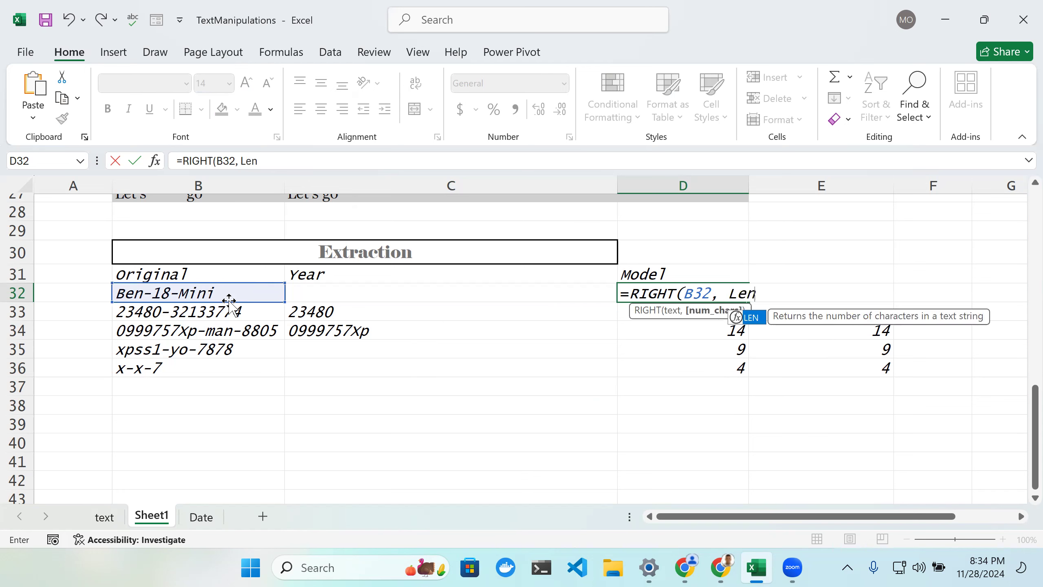
pyautogui.click(232, 297)
pyautogui.doubleClick(232, 297)
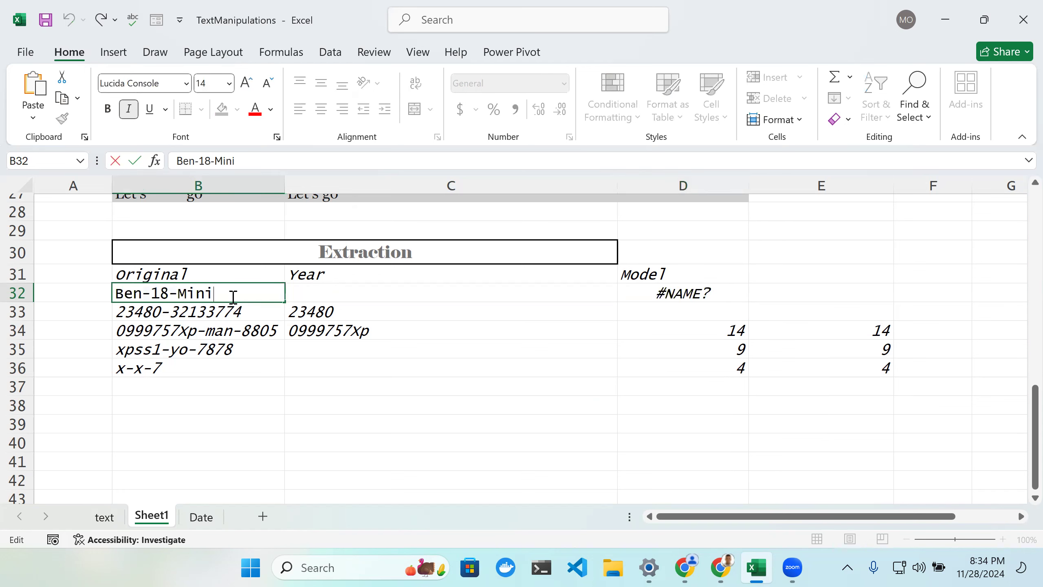
# Step: Give the LEN argument B32 and accept the corrected formula =RIGHT(B32,LEN(B32)) in D32
pyautogui.click(677, 275)
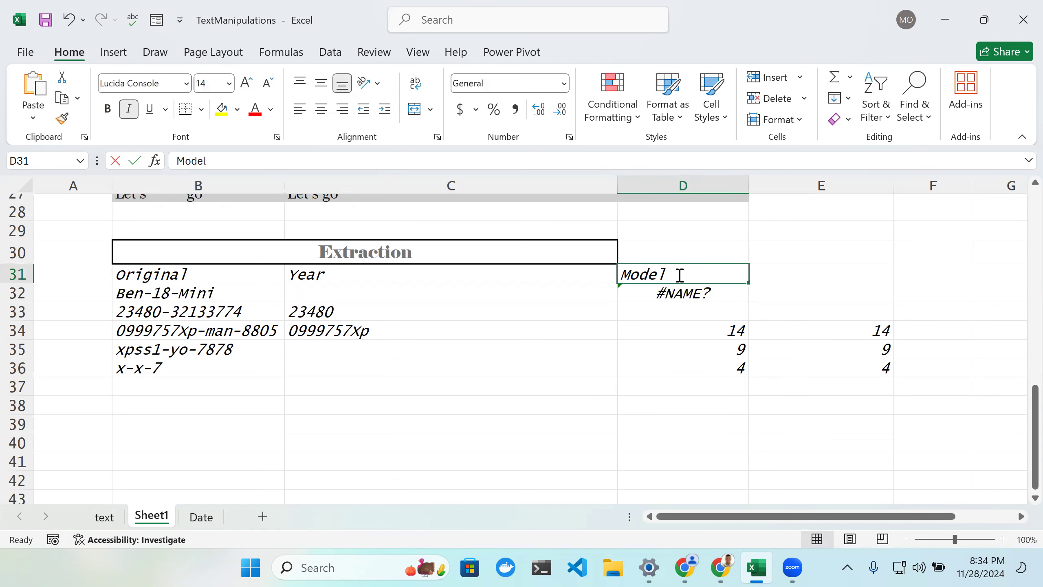
pyautogui.doubleClick(725, 294)
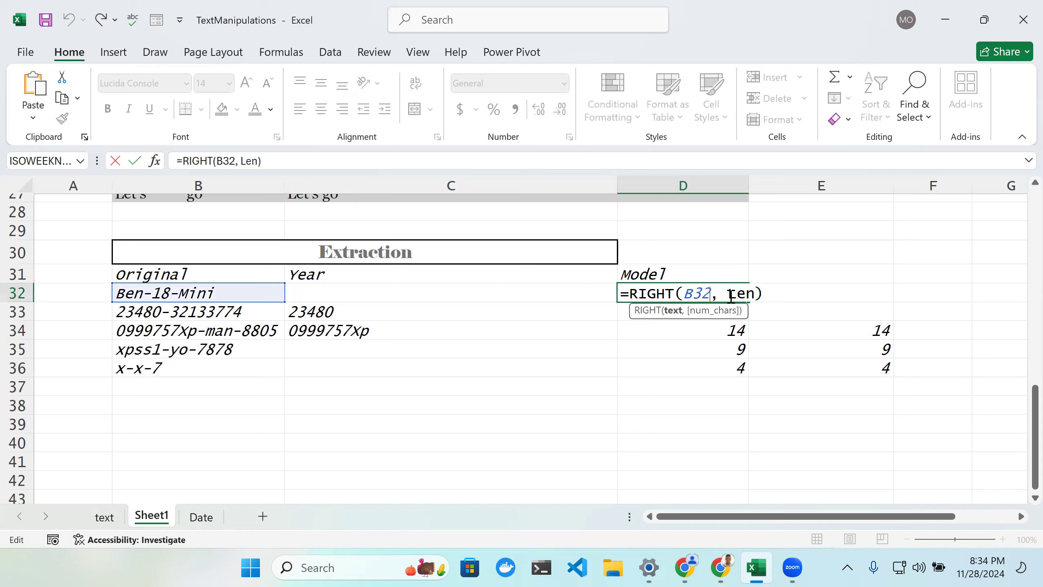
pyautogui.click(755, 294)
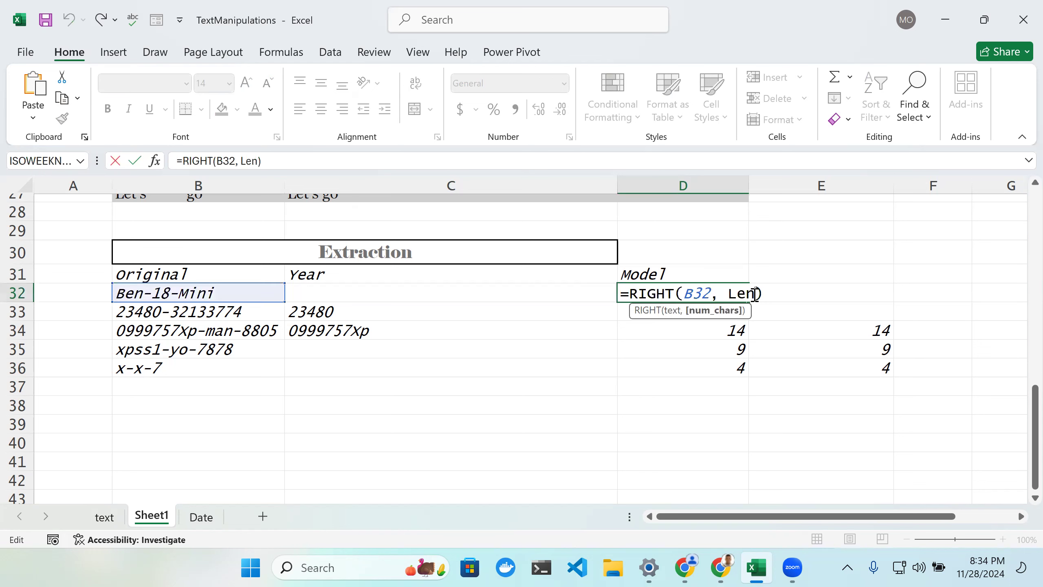
pyautogui.write('(')
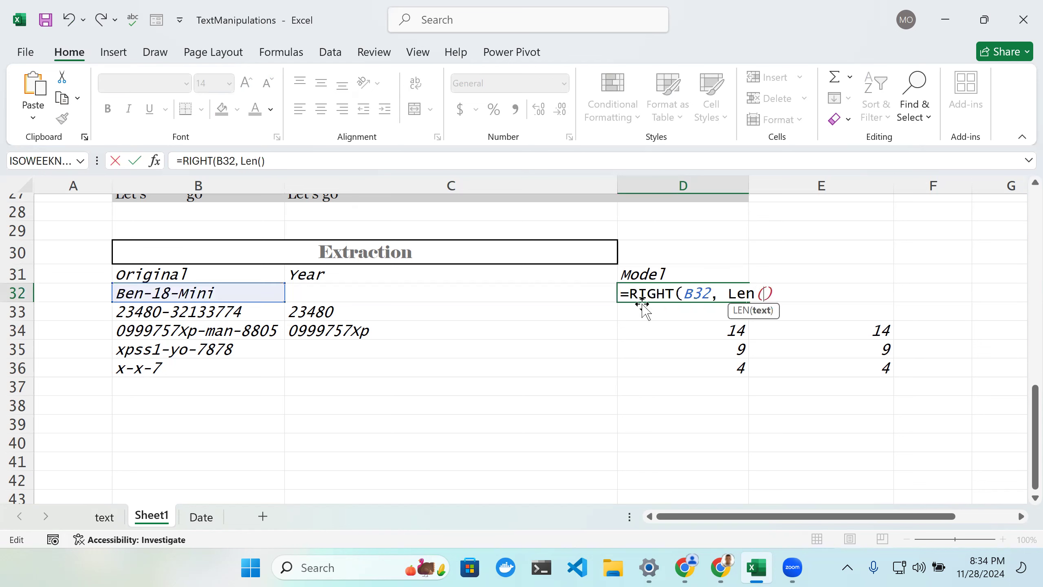
pyautogui.click(245, 289)
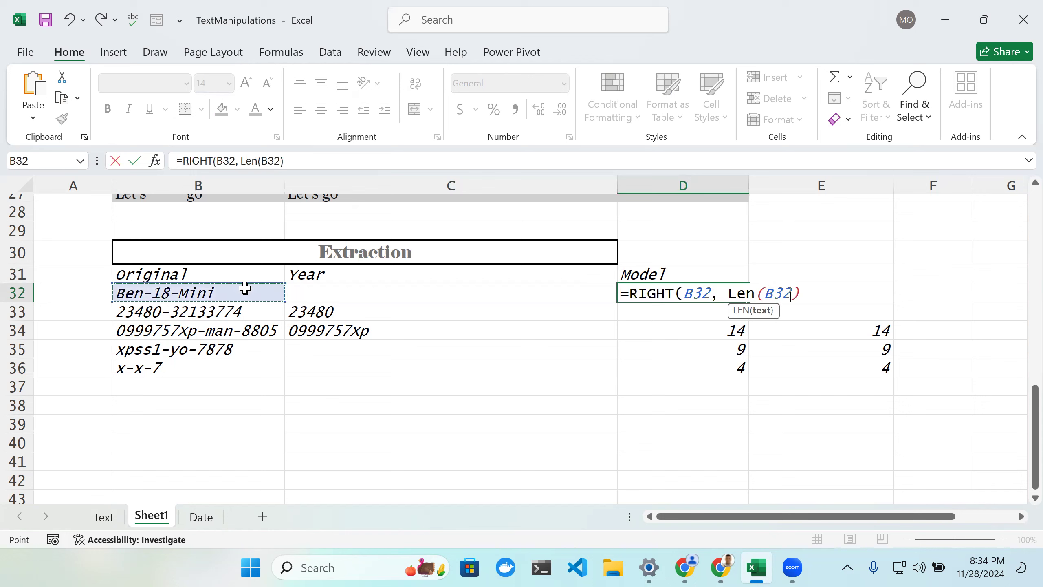
pyautogui.press('Right')
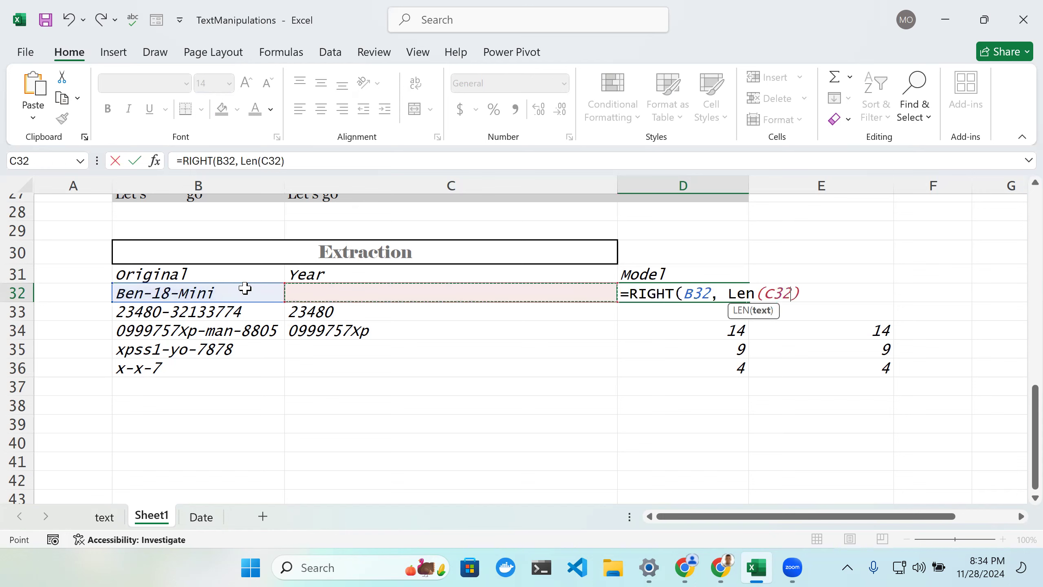
pyautogui.press('Left')
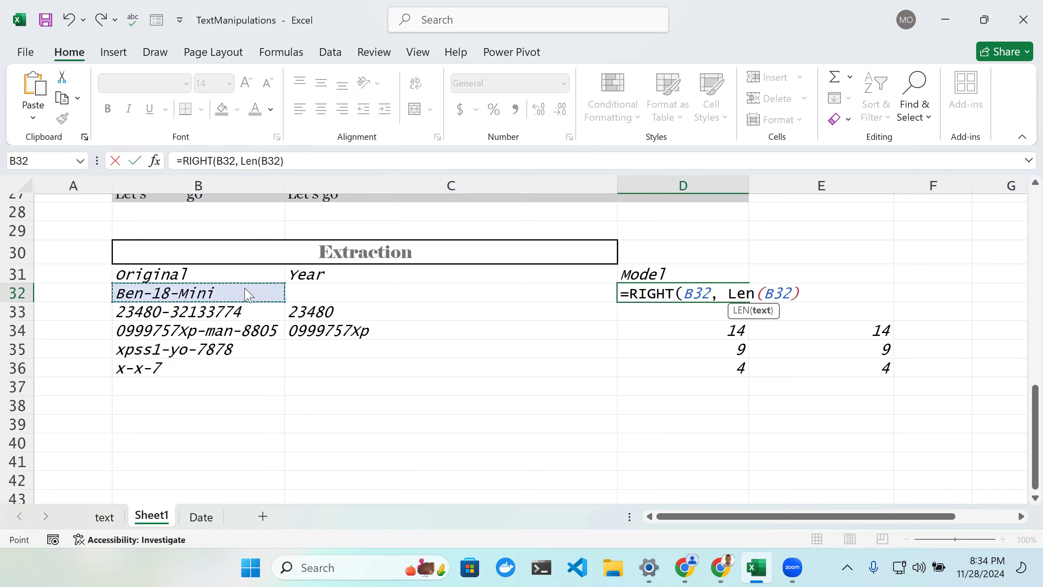
pyautogui.press('Return')
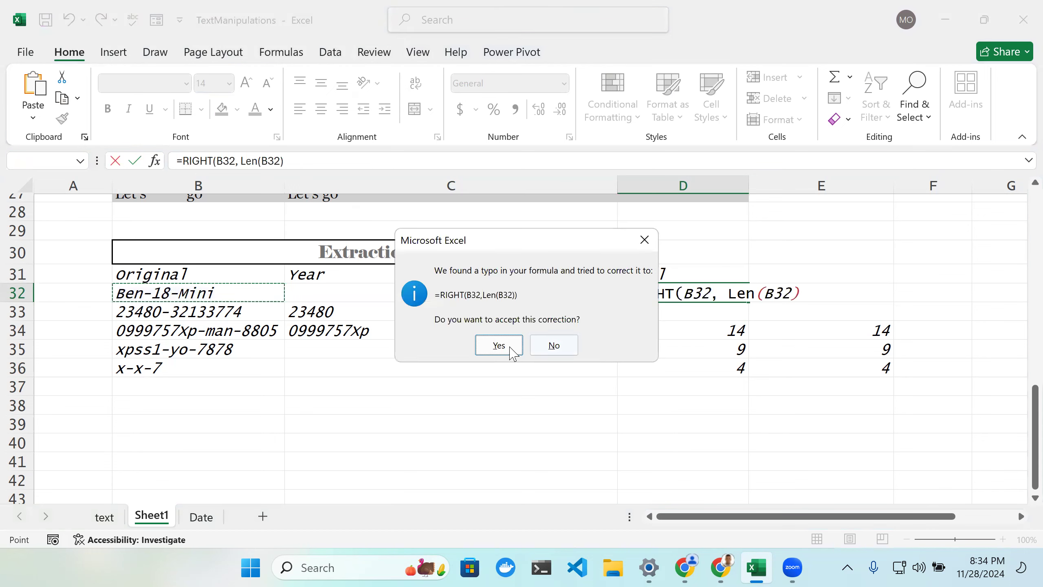
pyautogui.press('Return')
# Step: Extend D32's formula to subtract FIND("-", B32, ...) from the length of B32
pyautogui.click(713, 292)
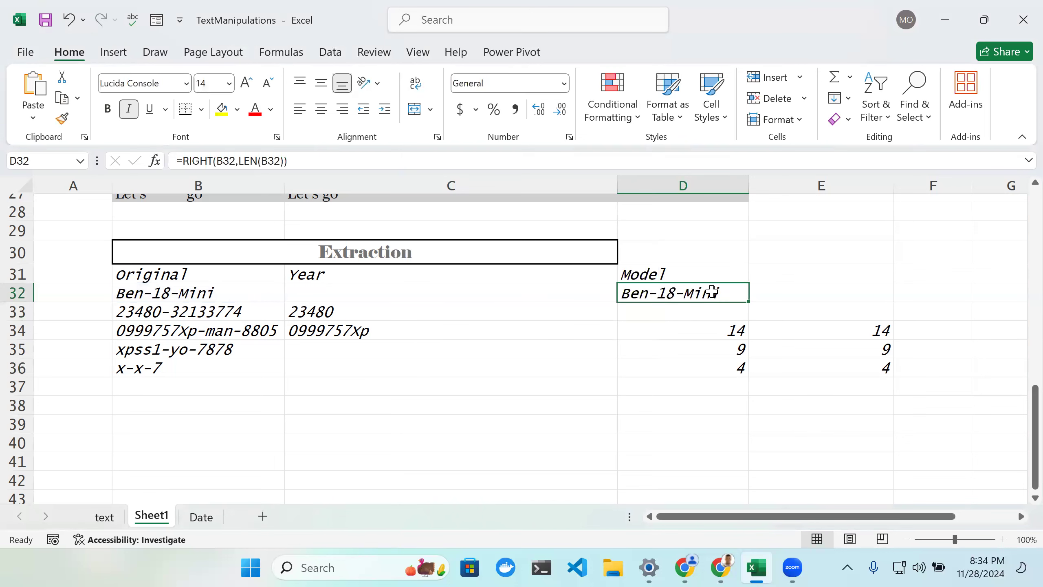
pyautogui.doubleClick(713, 292)
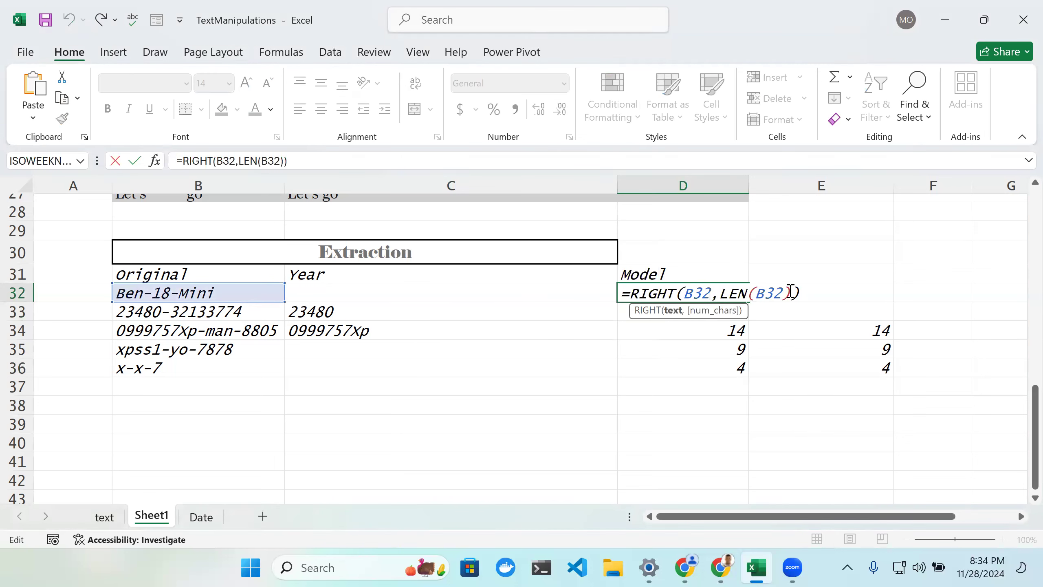
pyautogui.write('- FIND(')
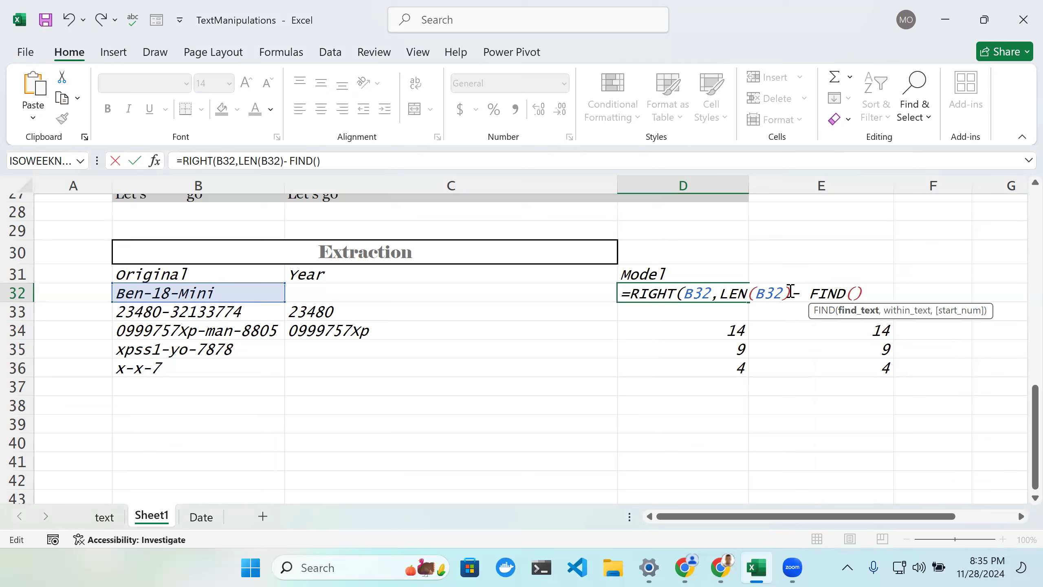
pyautogui.write('"-",')
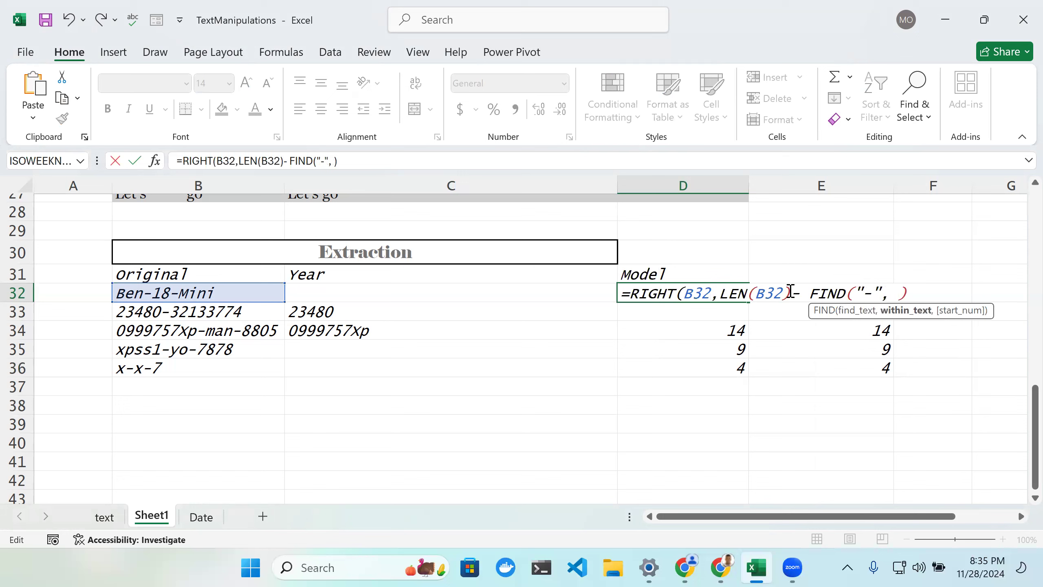
pyautogui.click(246, 295)
# Step: Nest FIND("-",B32) as the start position of the outer FIND in D32's formula
pyautogui.write(', FIND')
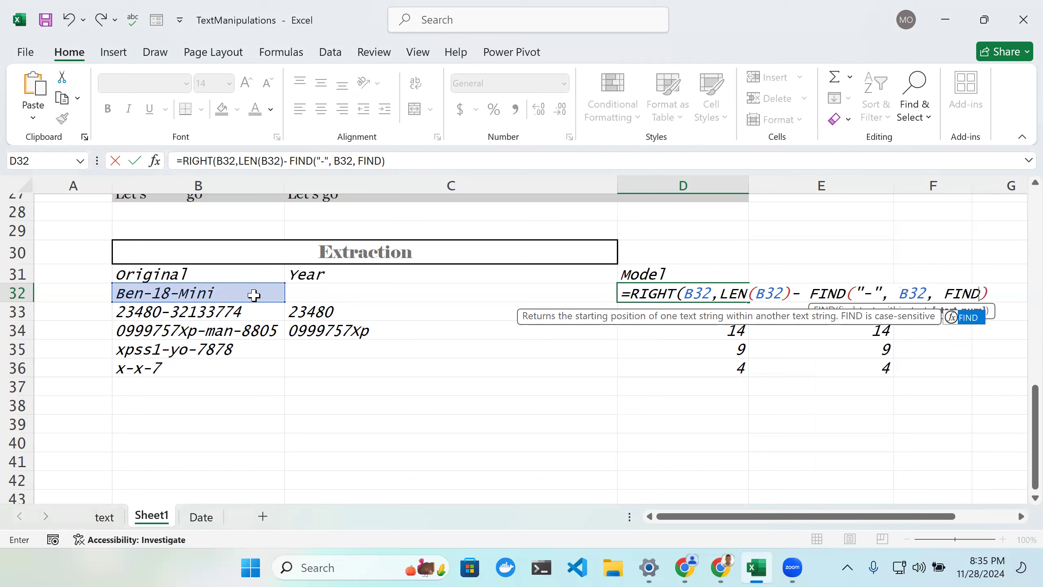
pyautogui.write('("')
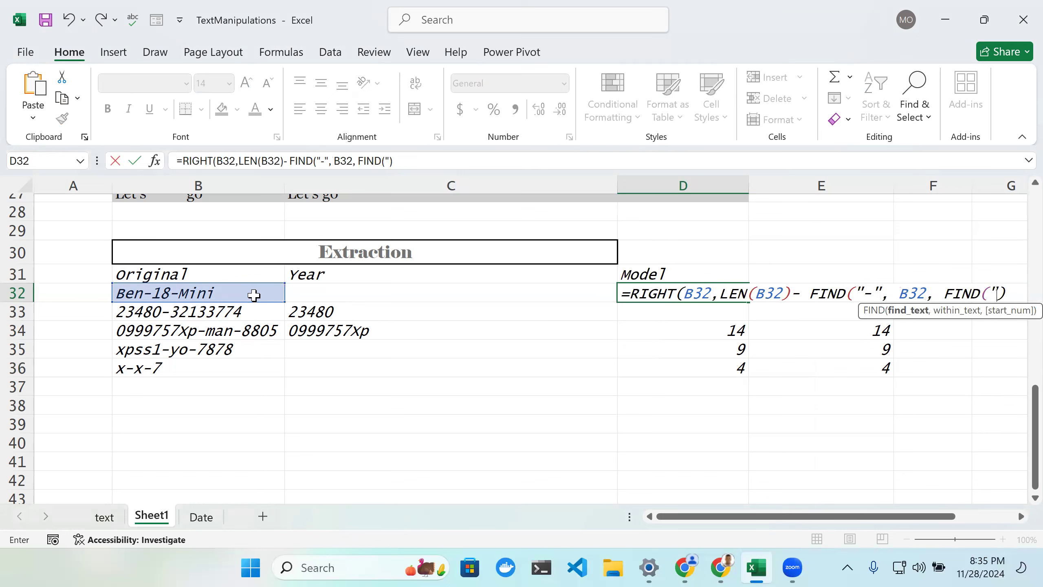
pyautogui.write('-",')
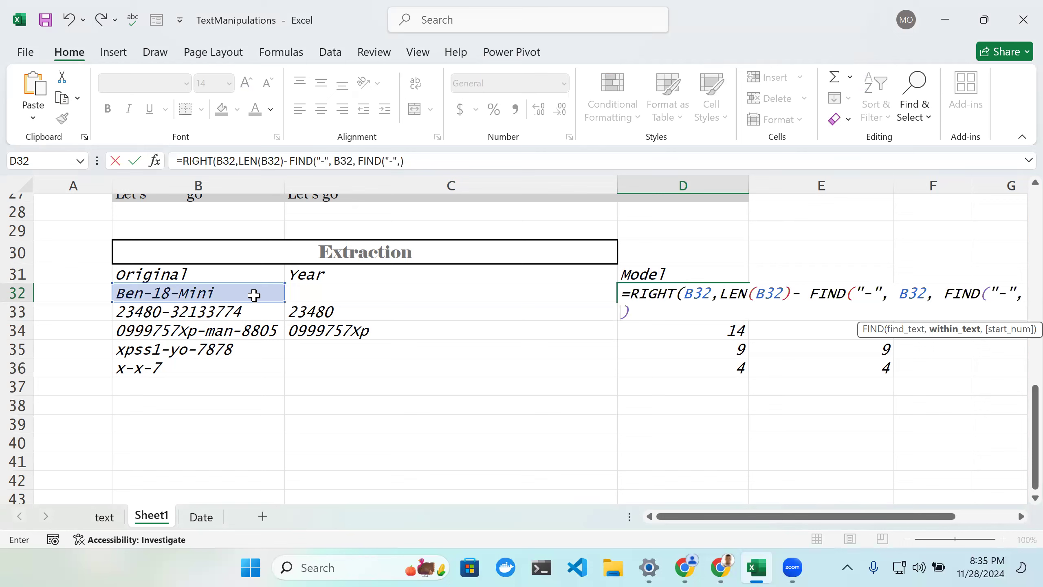
pyautogui.click(254, 295)
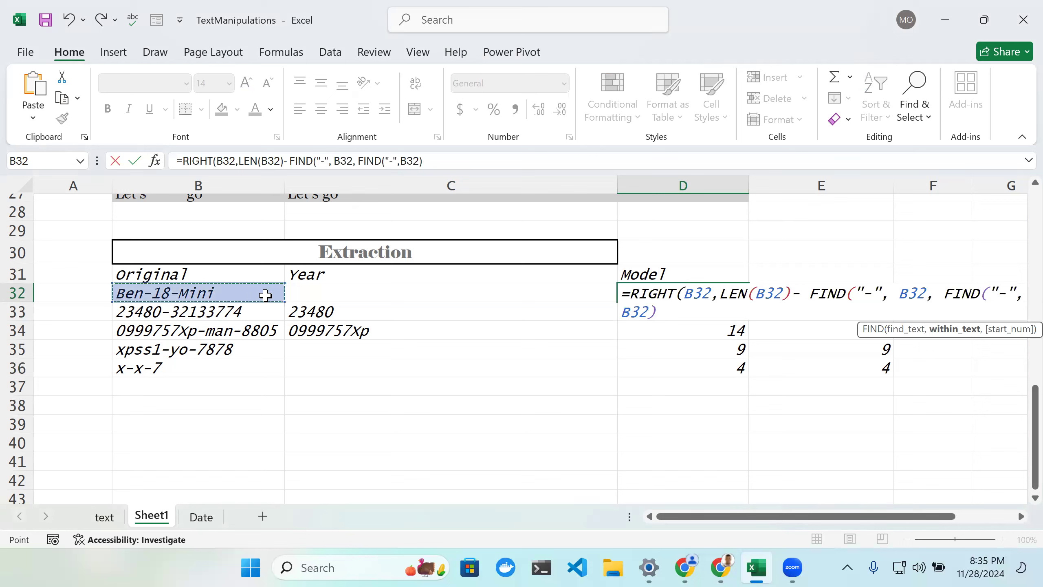
pyautogui.click(873, 292)
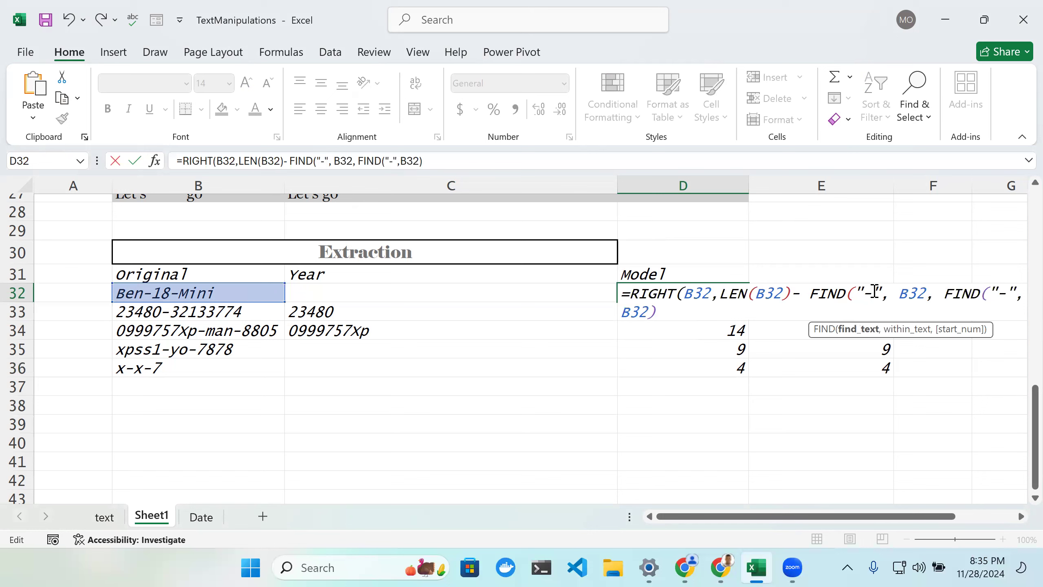
pyautogui.press('Right')
pyautogui.press('Right')
pyautogui.press('Right')
pyautogui.press('Right')
pyautogui.press('Right')
pyautogui.press('Right')
pyautogui.press('Right')
pyautogui.press('Right')
pyautogui.press('Right')
pyautogui.press('Right')
pyautogui.press('Right')
pyautogui.press('Right')
pyautogui.press('Right')
pyautogui.press('Right')
pyautogui.press('Right')
pyautogui.press('Right')
pyautogui.press('Right')
pyautogui.press('Right')
pyautogui.press('Right')
pyautogui.press('Right')
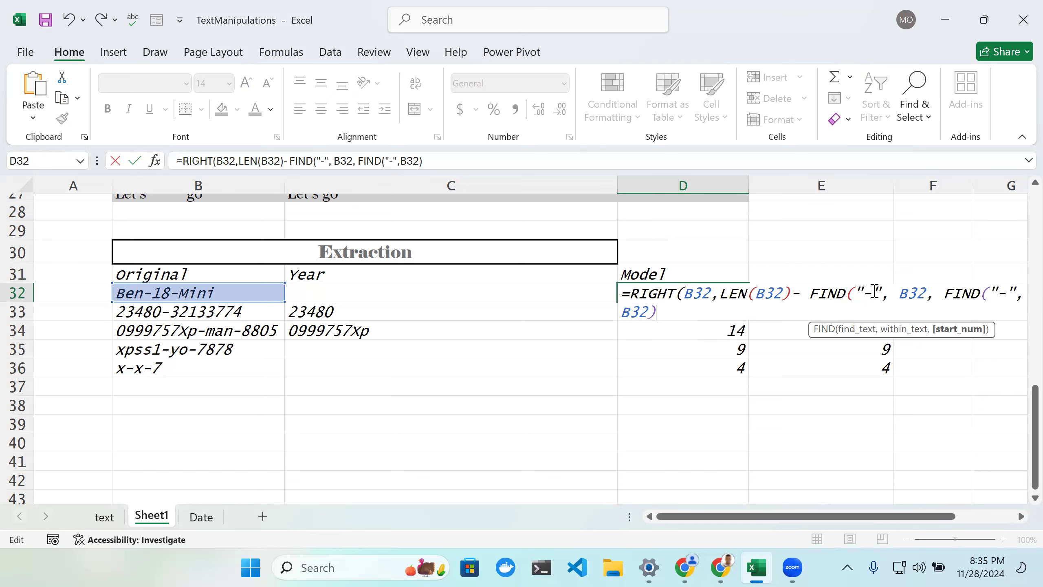
pyautogui.click(651, 312)
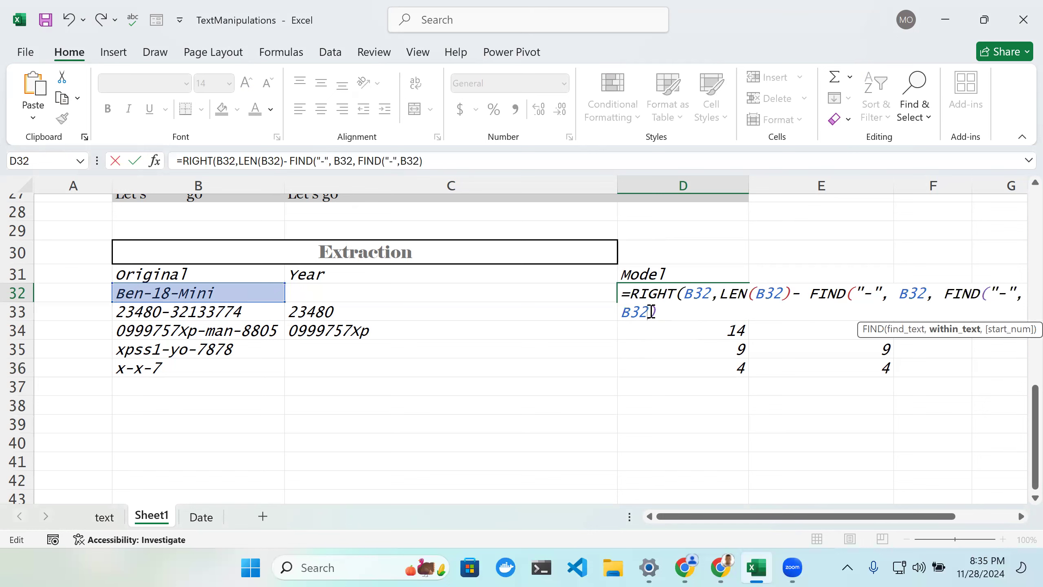
pyautogui.write(')')
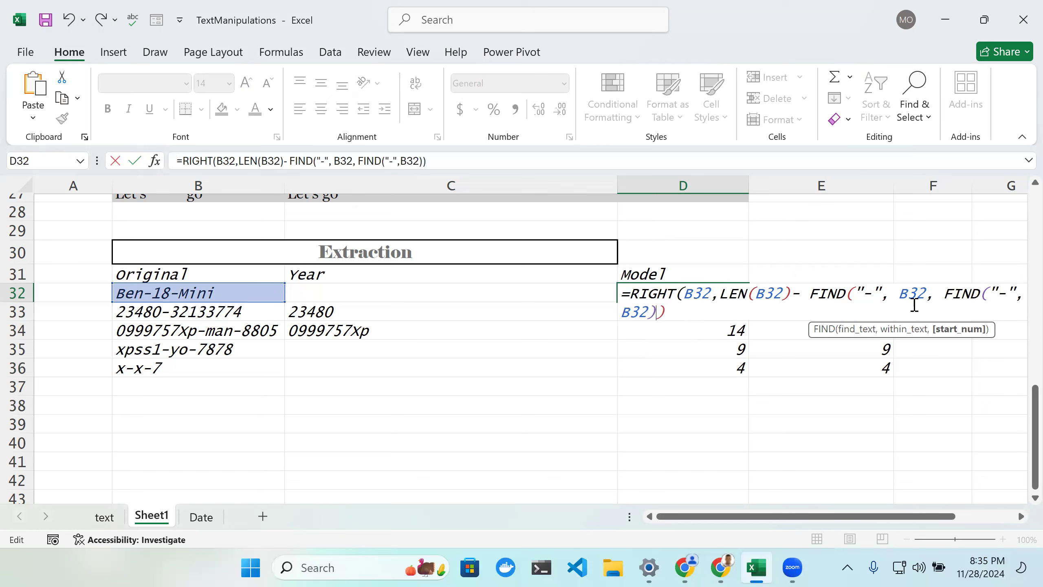
pyautogui.write(' + 1')
# Step: Add +1 after the inner FIND and accept the corrected formula =RIGHT(B32,LEN(B32)-FIND("-",B32,FIND("-",B32)+1)) in D32
pyautogui.press('Return')
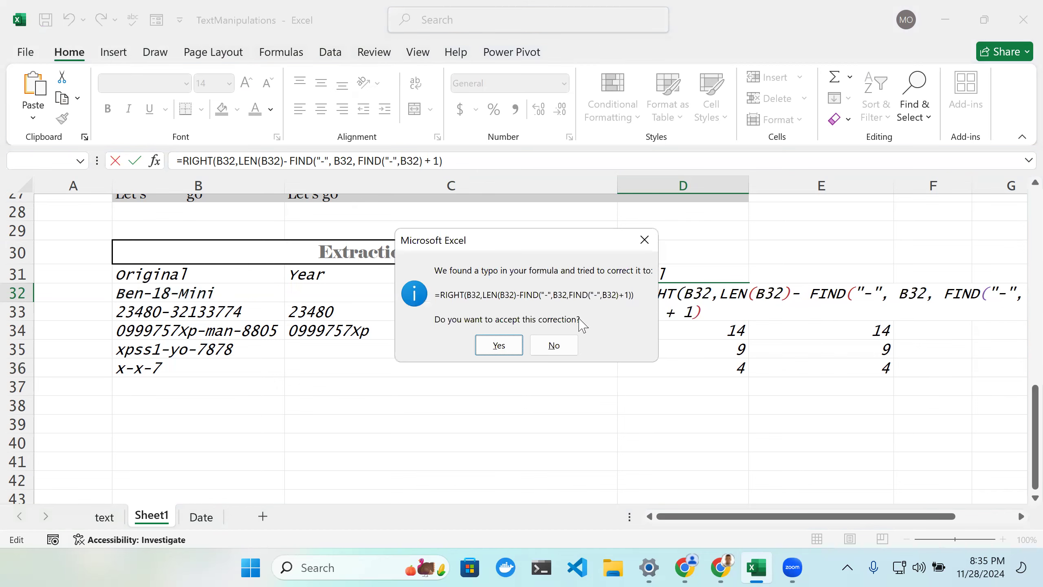
pyautogui.click(514, 350)
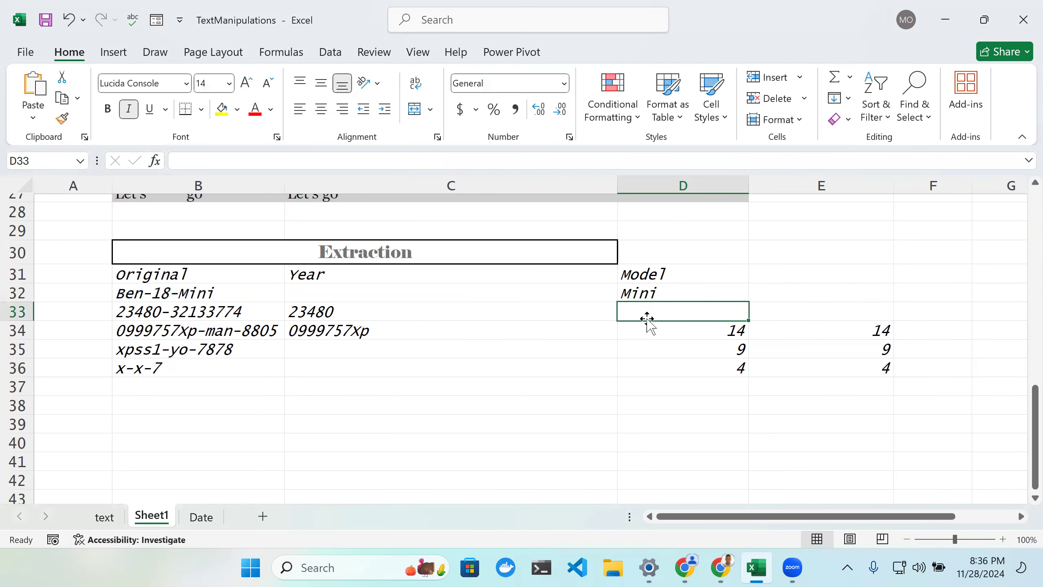
# Step: Review the finished model-extraction formula in D32
pyautogui.doubleClick(666, 291)
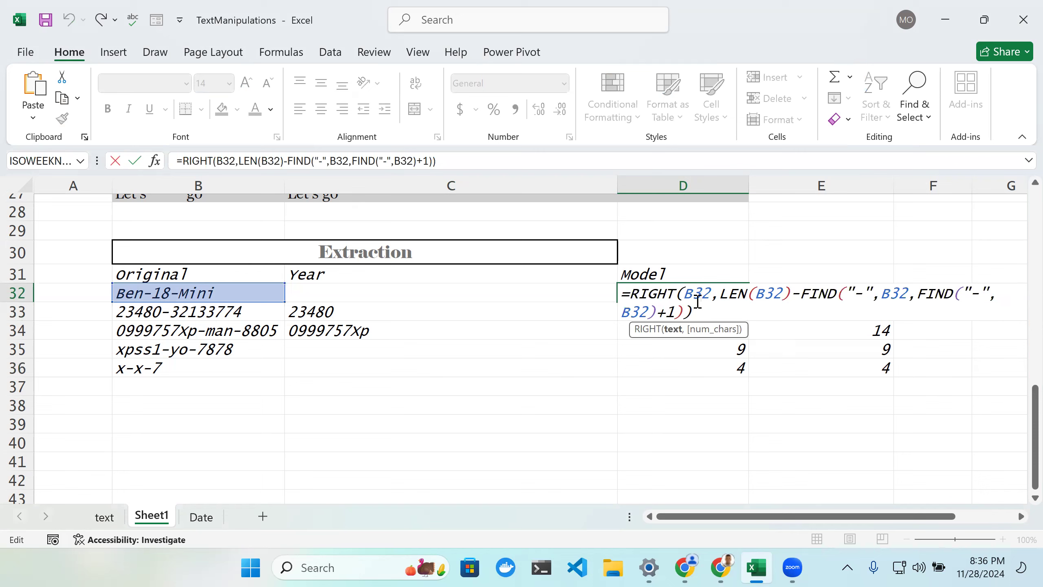
pyautogui.click(775, 327)
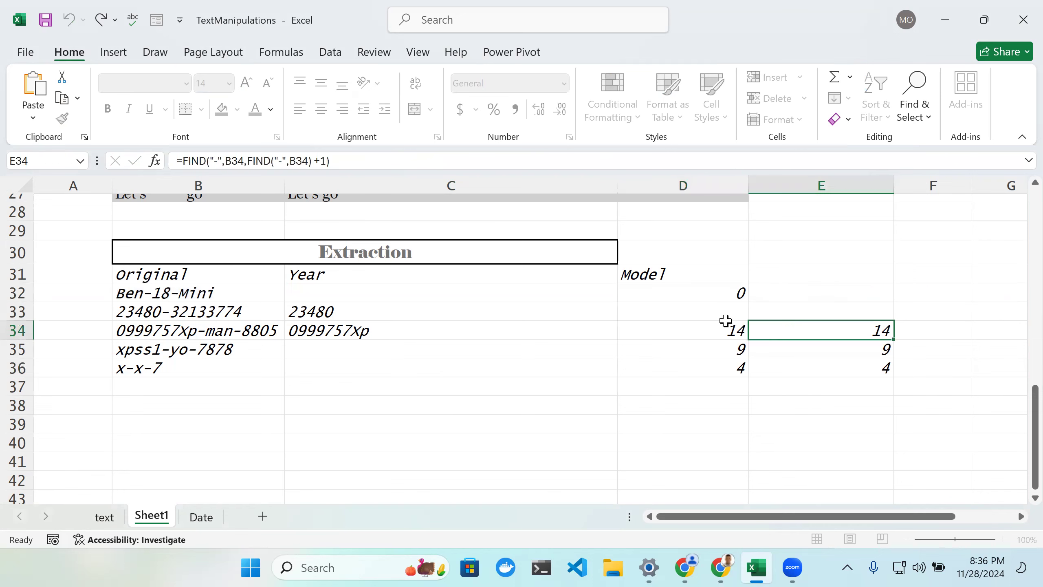
pyautogui.click(682, 295)
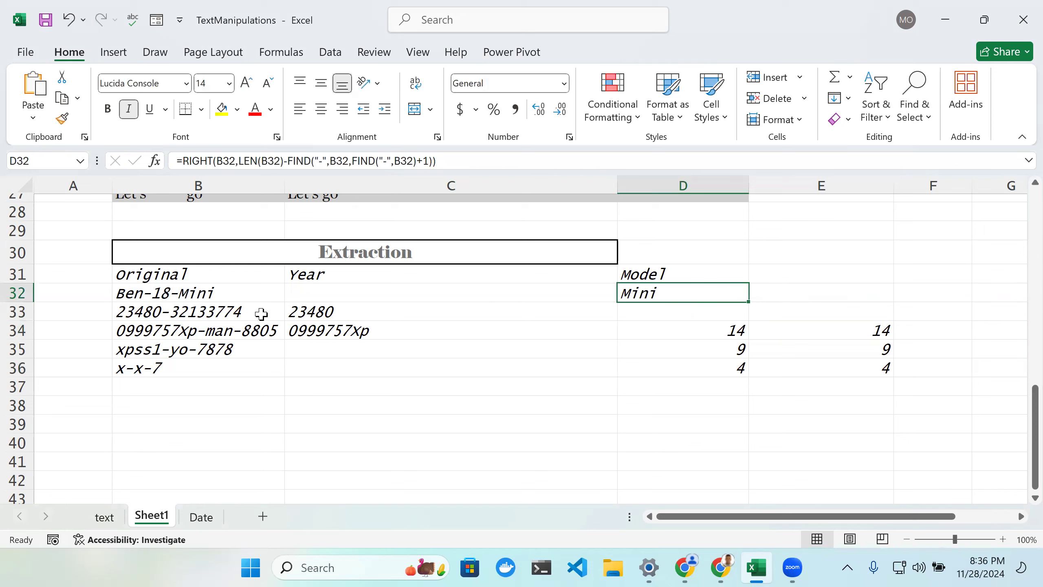
pyautogui.doubleClick(729, 296)
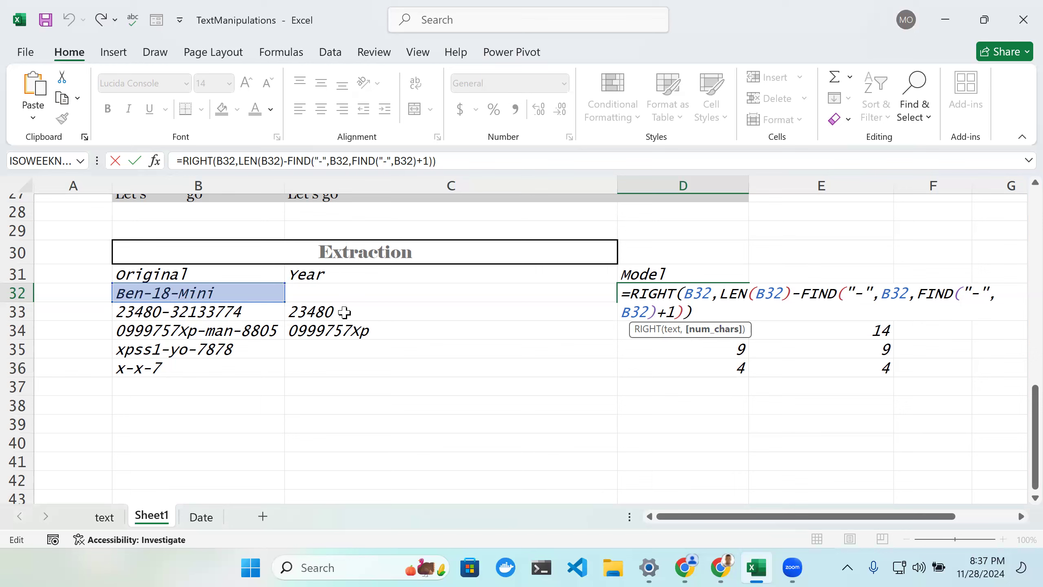
pyautogui.press('Return')
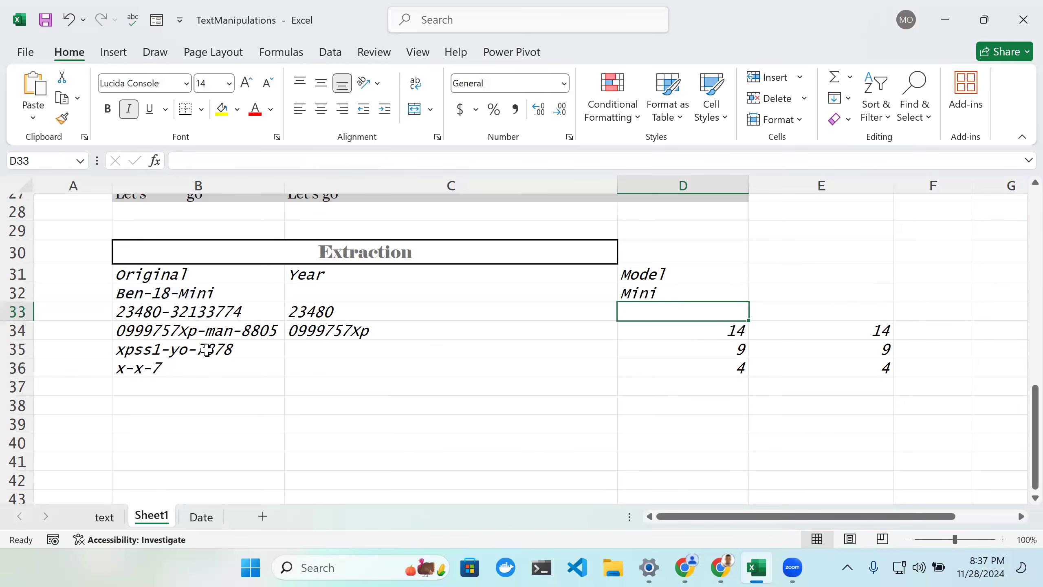
# Step: Replace the text in B33 with Toyota-2012-Xp
pyautogui.scroll(1, 283, 350)
pyautogui.scroll(-1, 334, 324)
pyautogui.click(225, 311)
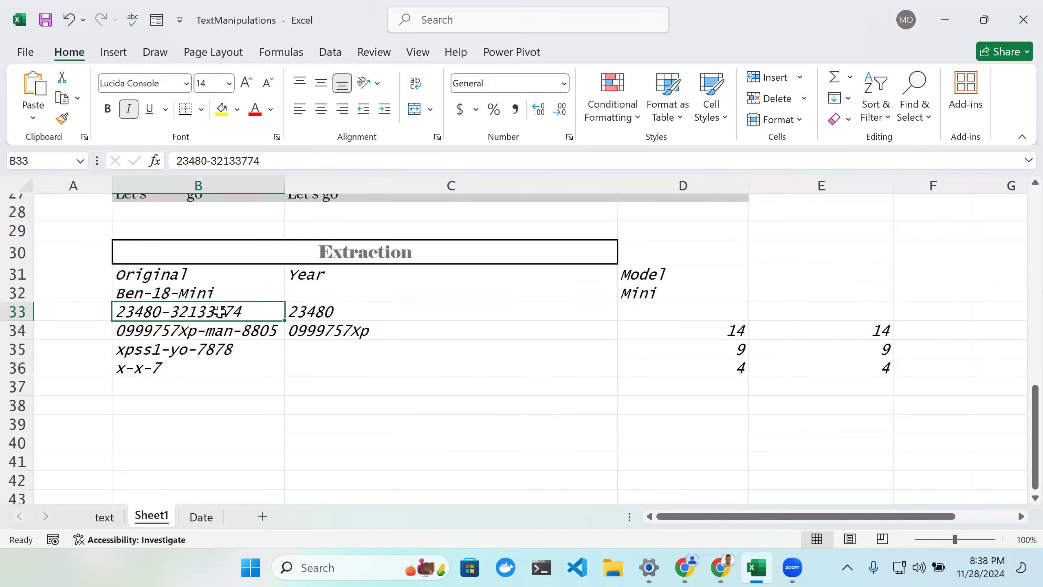
pyautogui.doubleClick(254, 311)
pyautogui.press('BackSpace')
pyautogui.press('BackSpace')
pyautogui.press('BackSpace')
pyautogui.press('BackSpace')
pyautogui.press('BackSpace')
pyautogui.press('BackSpace')
pyautogui.press('BackSpace')
pyautogui.press('BackSpace')
pyautogui.press('BackSpace')
pyautogui.press('BackSpace')
pyautogui.press('BackSpace')
pyautogui.press('BackSpace')
pyautogui.press('BackSpace')
pyautogui.press('BackSpace')
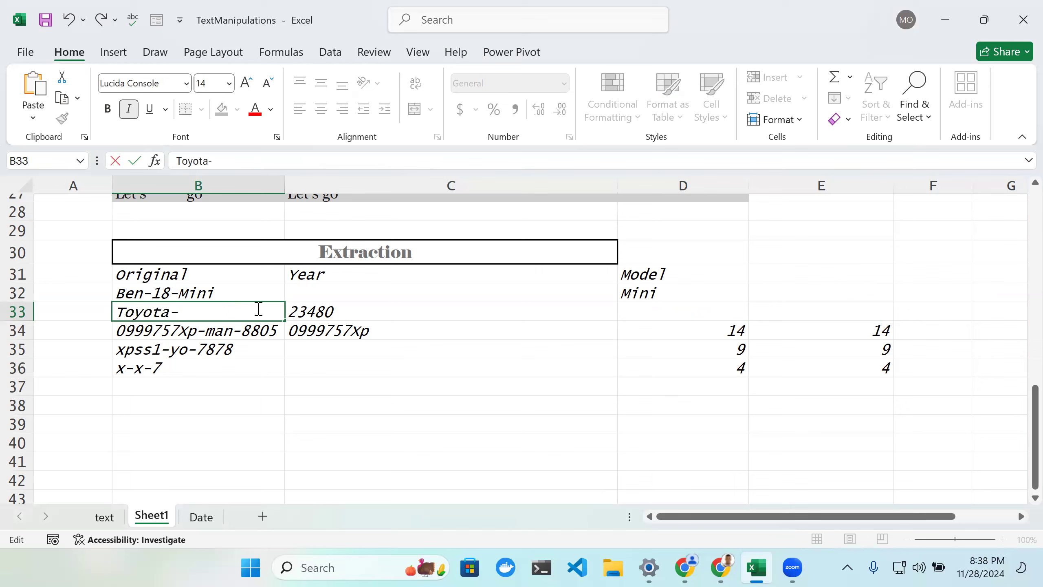
pyautogui.write('Toyota-20')
pyautogui.write('12-Xp')
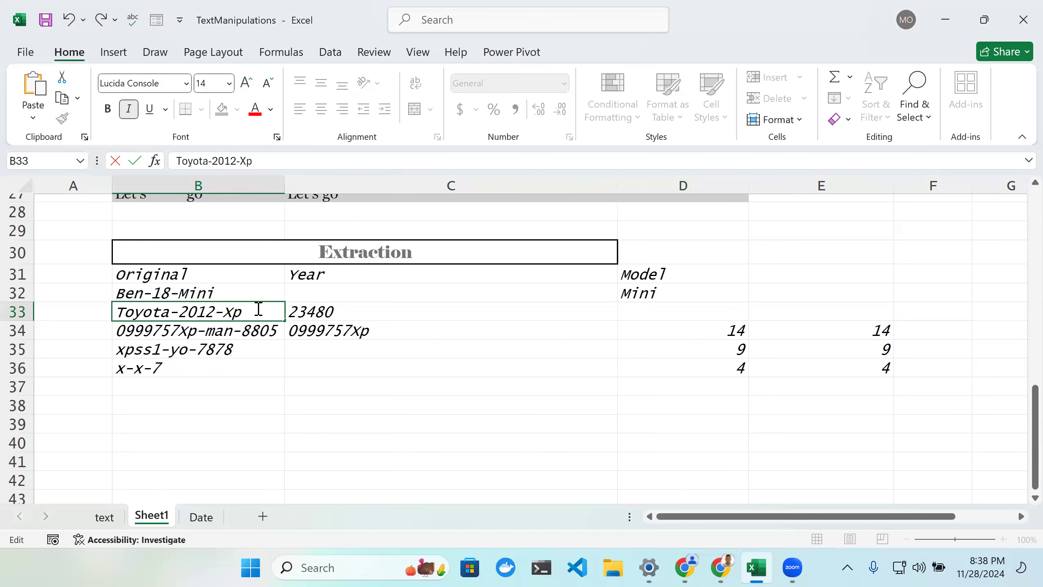
pyautogui.press('Return')
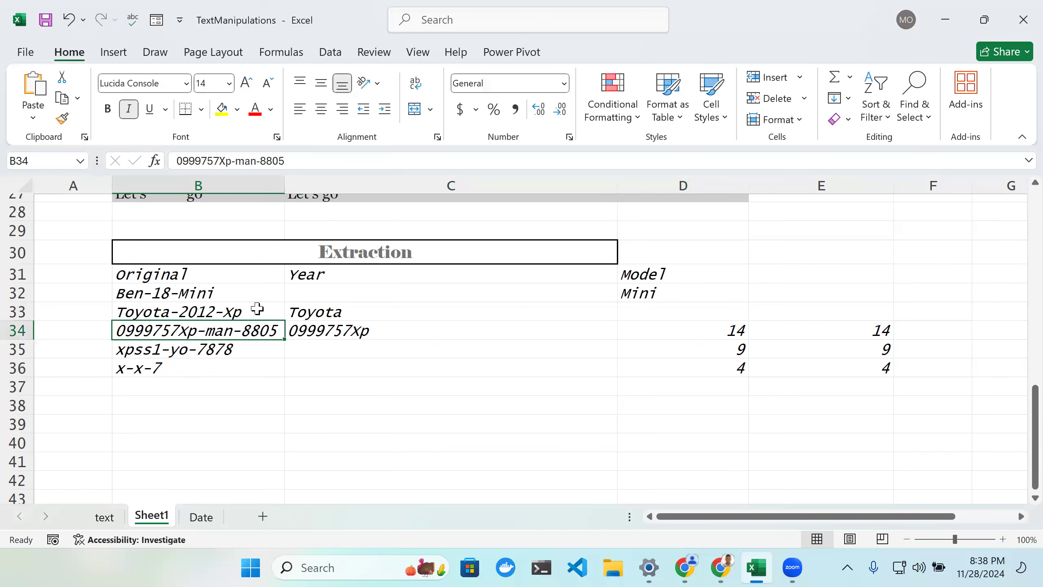
# Step: Fill D32's model formula down through D36
pyautogui.scroll(1, 263, 310)
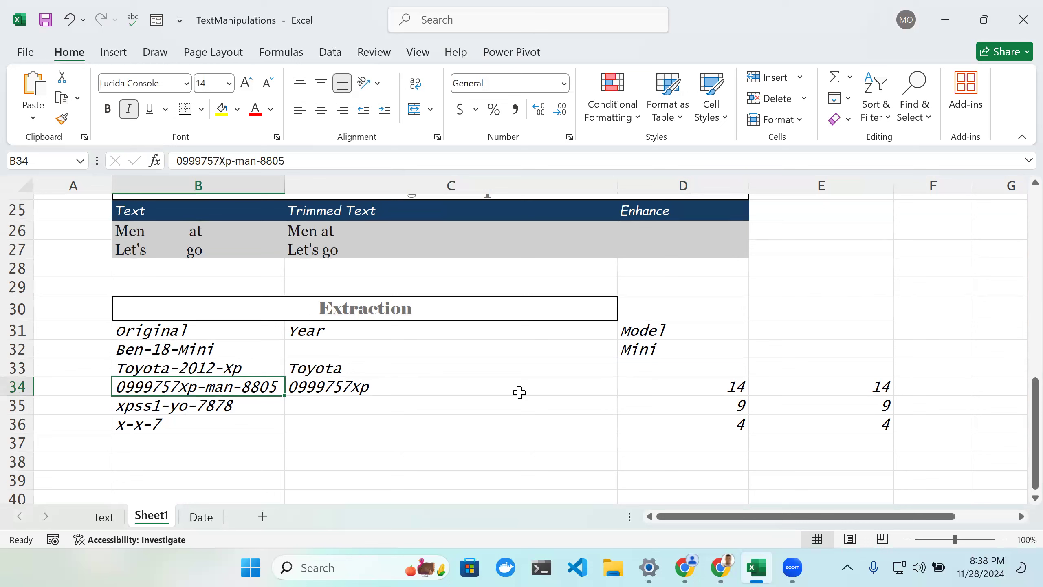
pyautogui.click(667, 350)
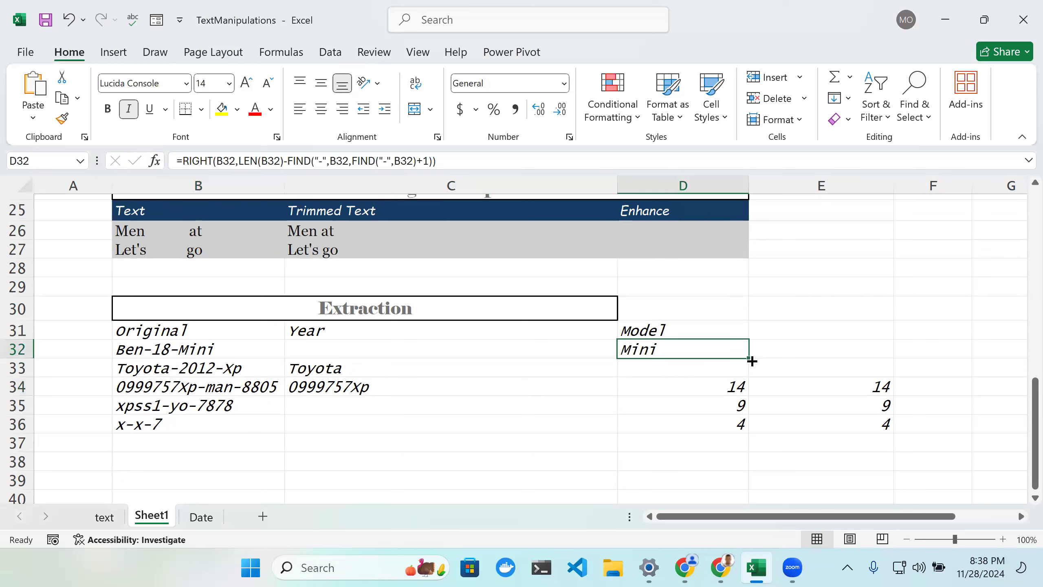
pyautogui.moveTo(748, 359); pyautogui.dragTo(744, 375)
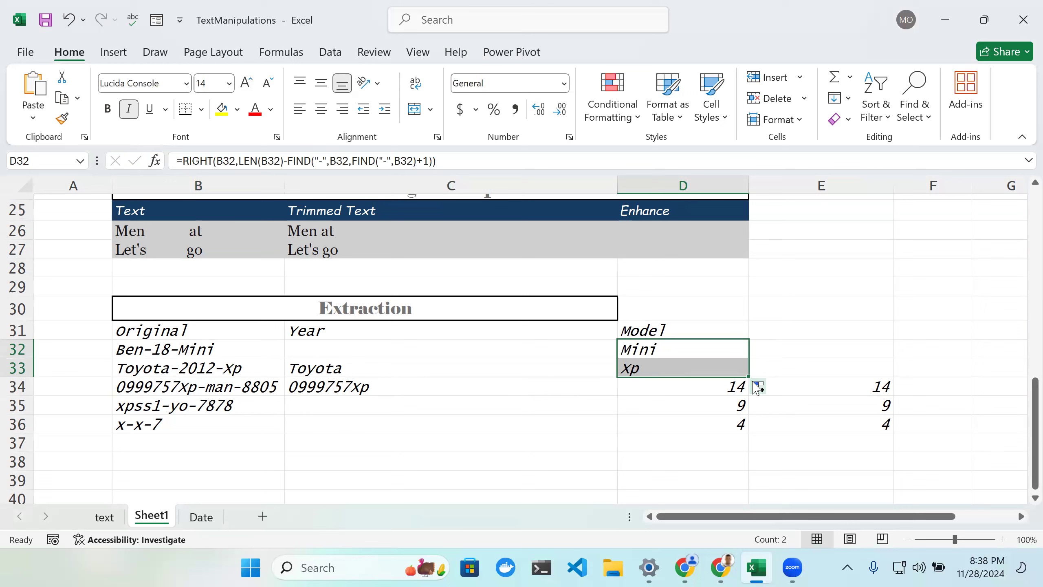
pyautogui.moveTo(750, 377); pyautogui.dragTo(745, 390)
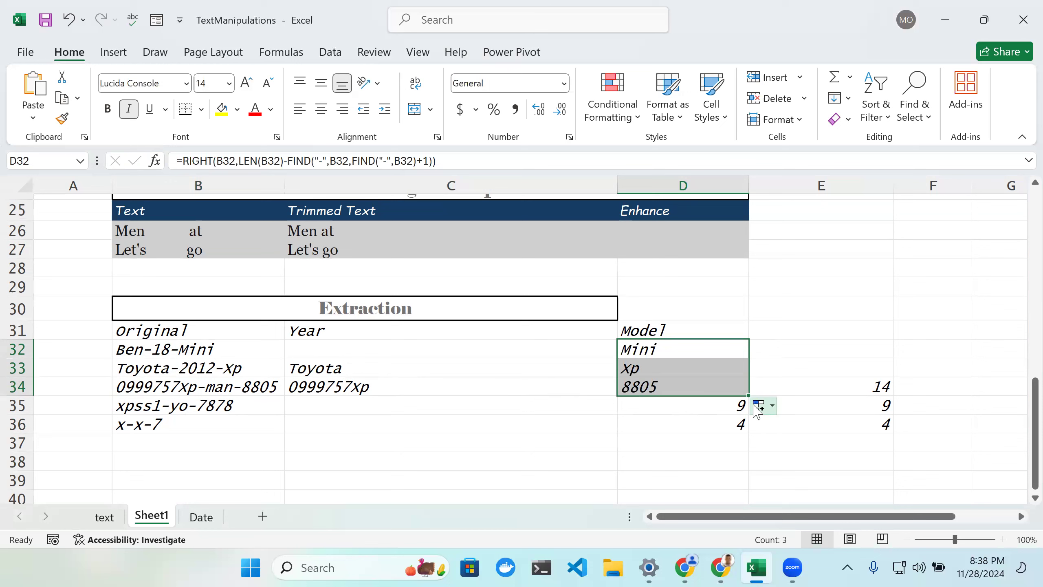
pyautogui.moveTo(750, 395); pyautogui.dragTo(746, 423)
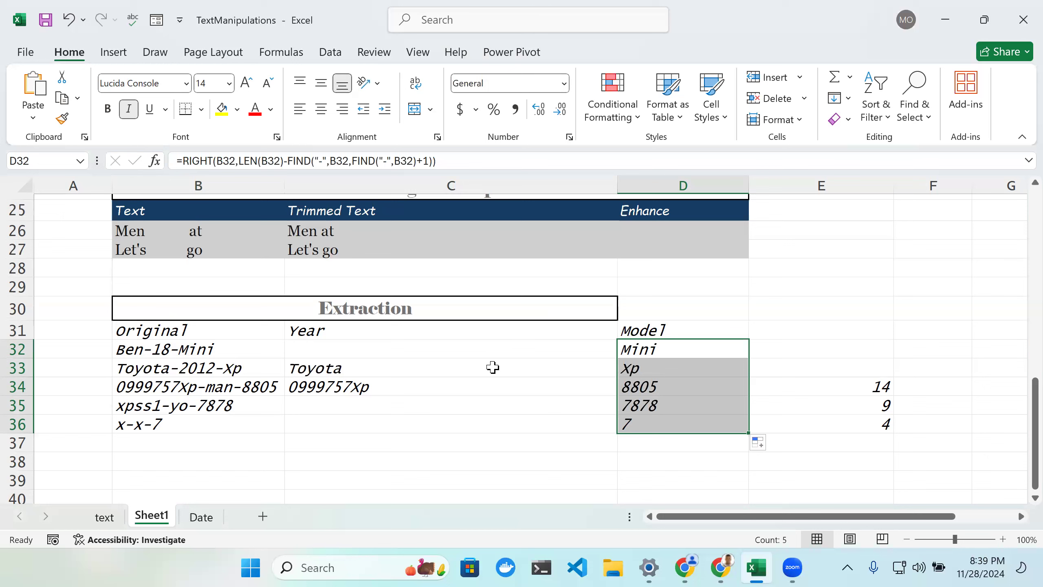
# Step: Switch to the text sheet and browse its extraction and character-finding sections
pyautogui.scroll(-1, 491, 368)
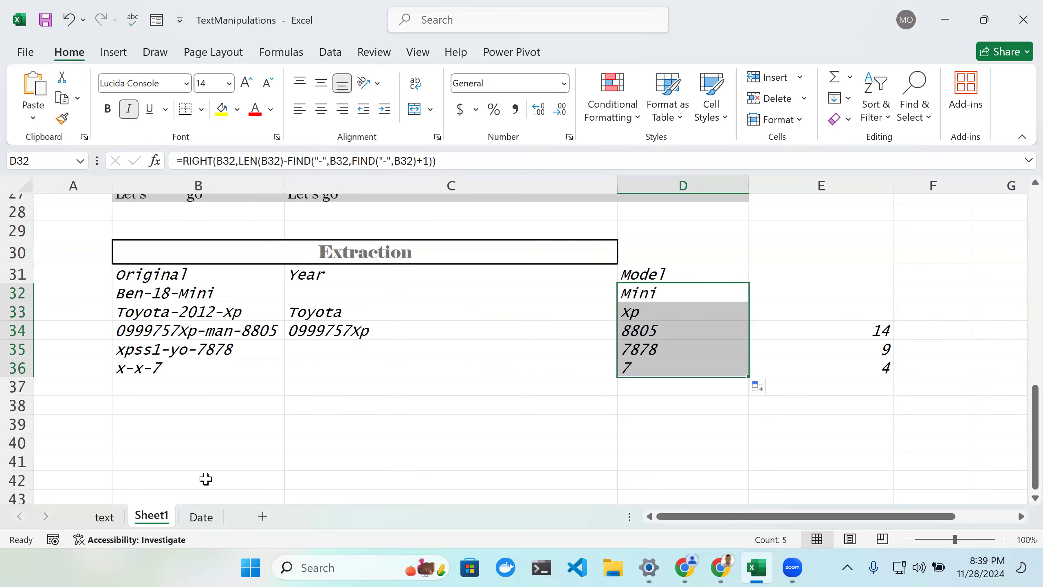
pyautogui.click(105, 518)
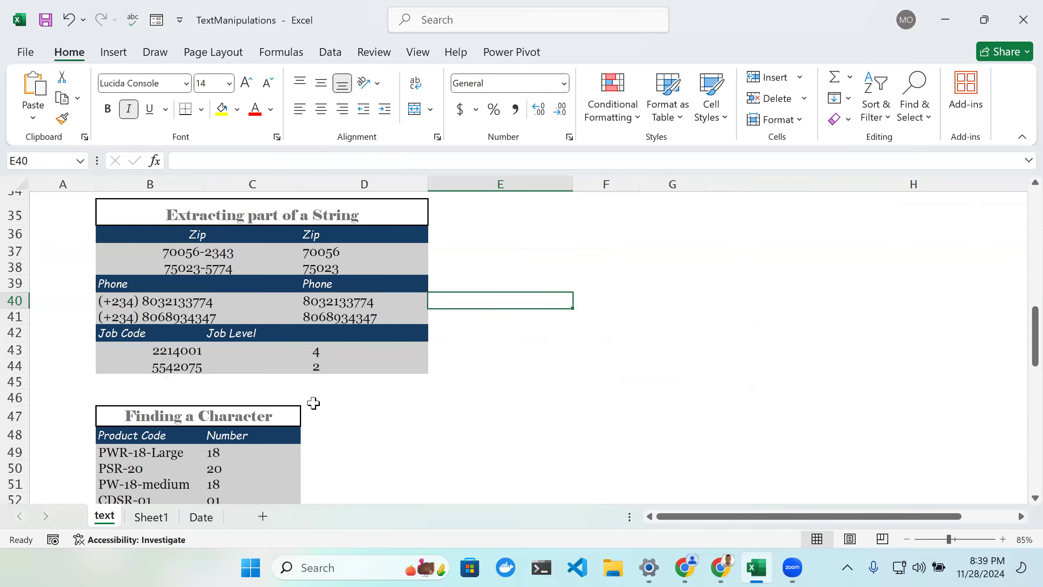
pyautogui.scroll(-7, 313, 403)
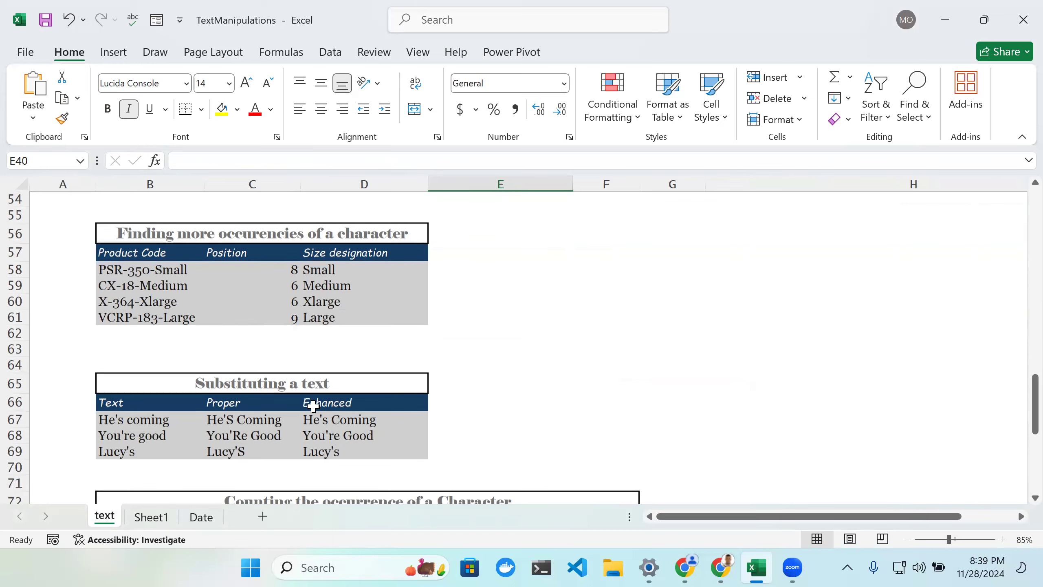
pyautogui.scroll(-2, 313, 406)
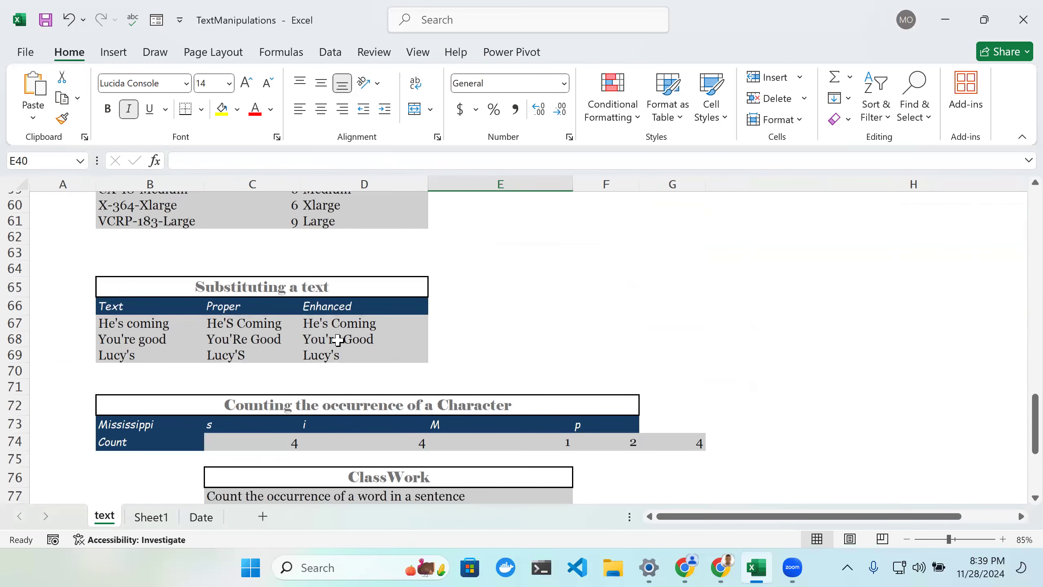
pyautogui.scroll(-1, 337, 376)
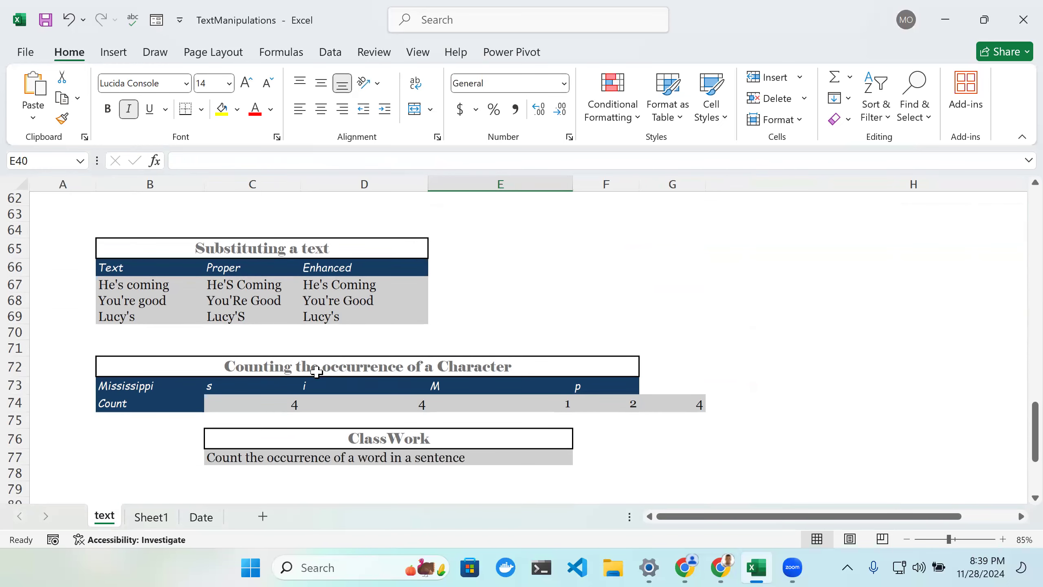
pyautogui.scroll(-1, 337, 376)
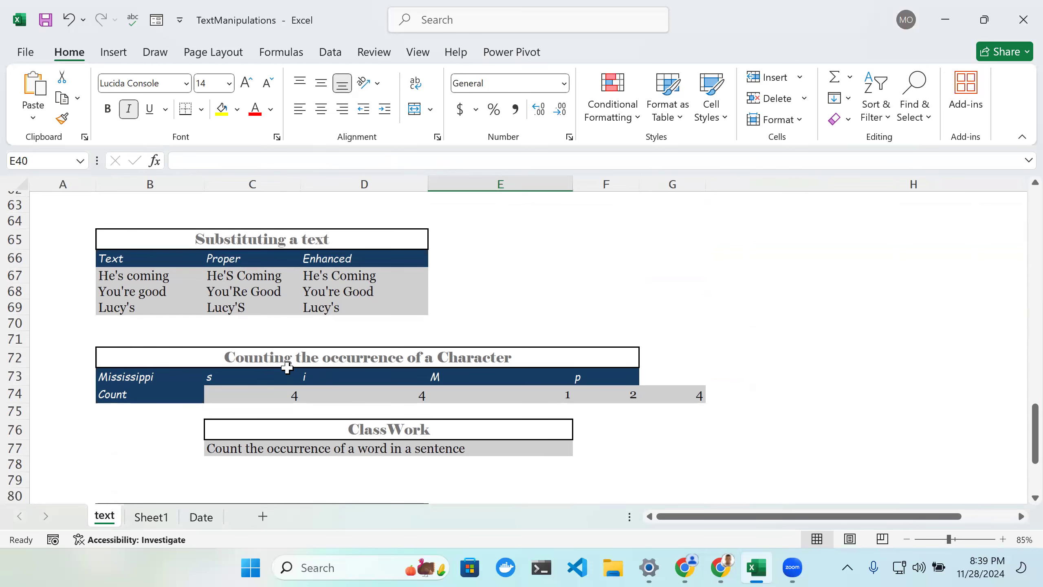
pyautogui.scroll(-2, 287, 367)
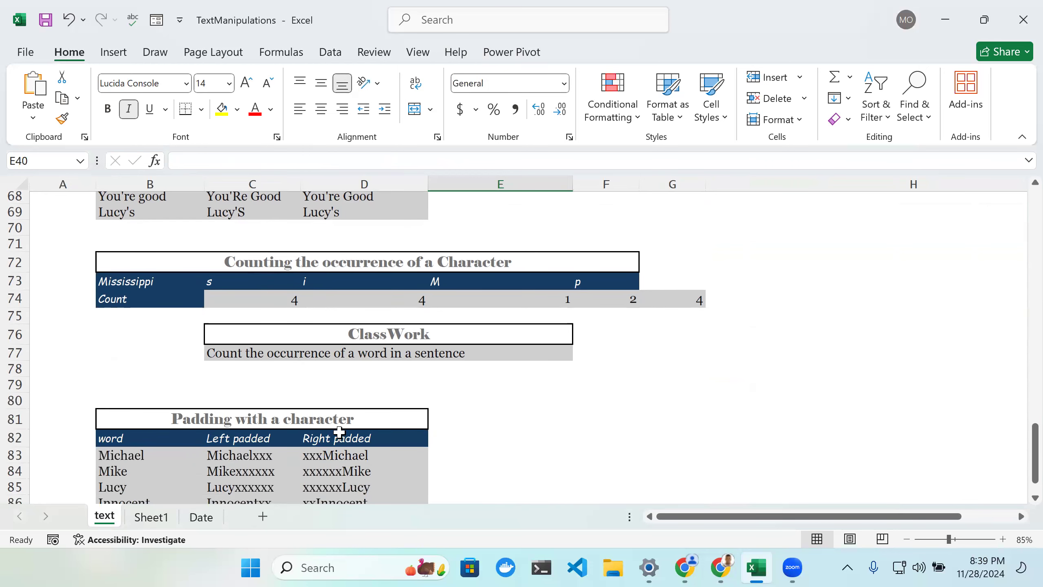
pyautogui.scroll(3, 340, 431)
pyautogui.scroll(4, 341, 427)
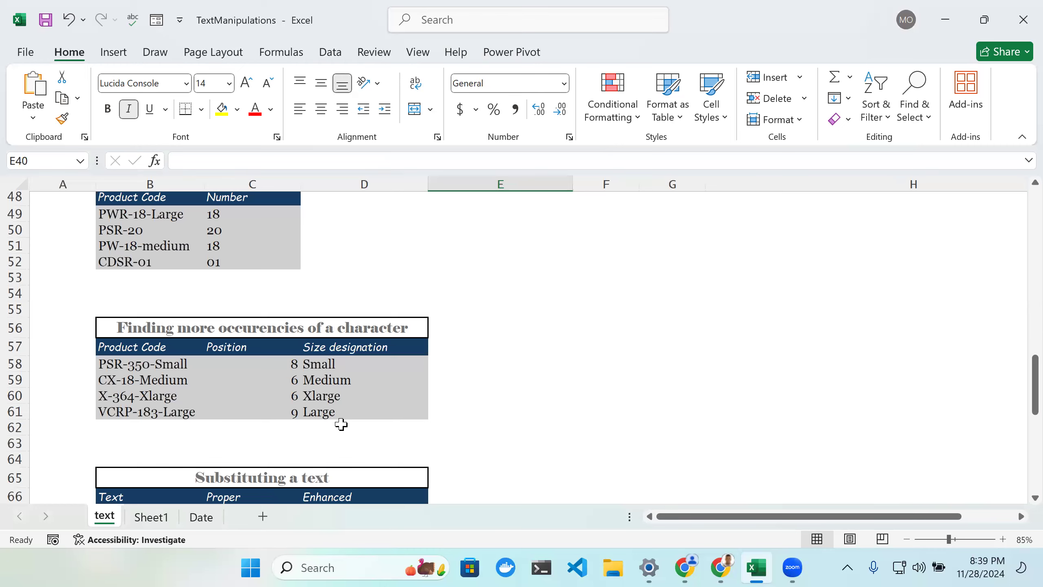
pyautogui.scroll(3, 341, 424)
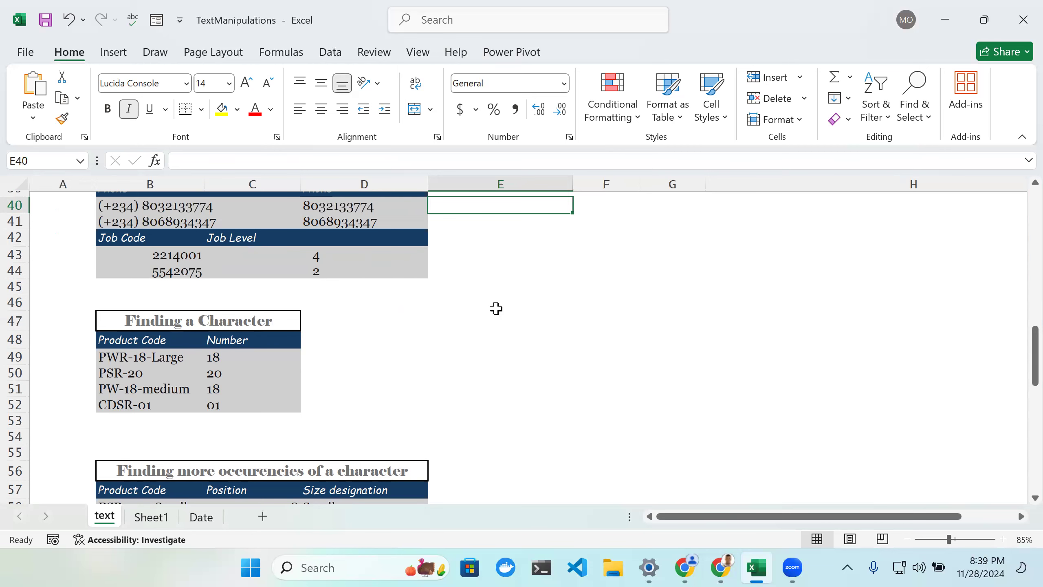
pyautogui.scroll(3, 496, 317)
pyautogui.scroll(-4, 493, 326)
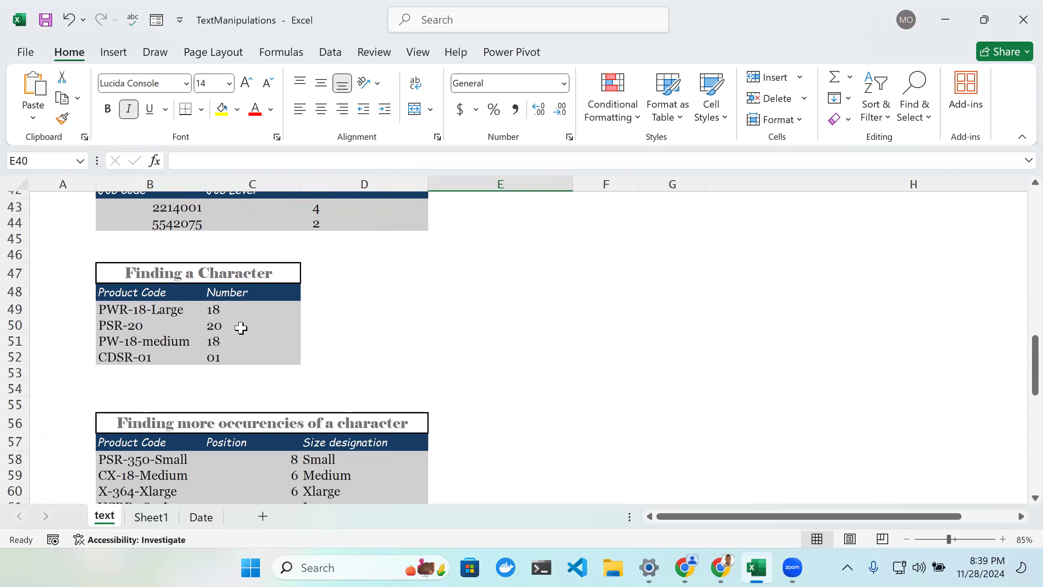
pyautogui.scroll(4, 319, 342)
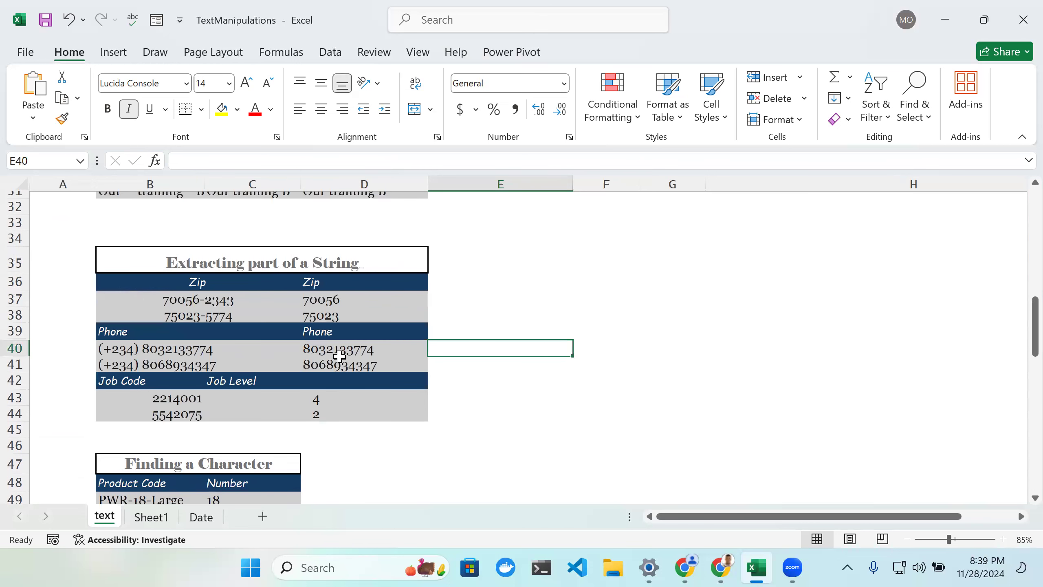
# Step: Browse the text sheet and the Date sheet's age calculation section, ending on Sheet1
pyautogui.scroll(4, 477, 377)
pyautogui.scroll(-3, 319, 473)
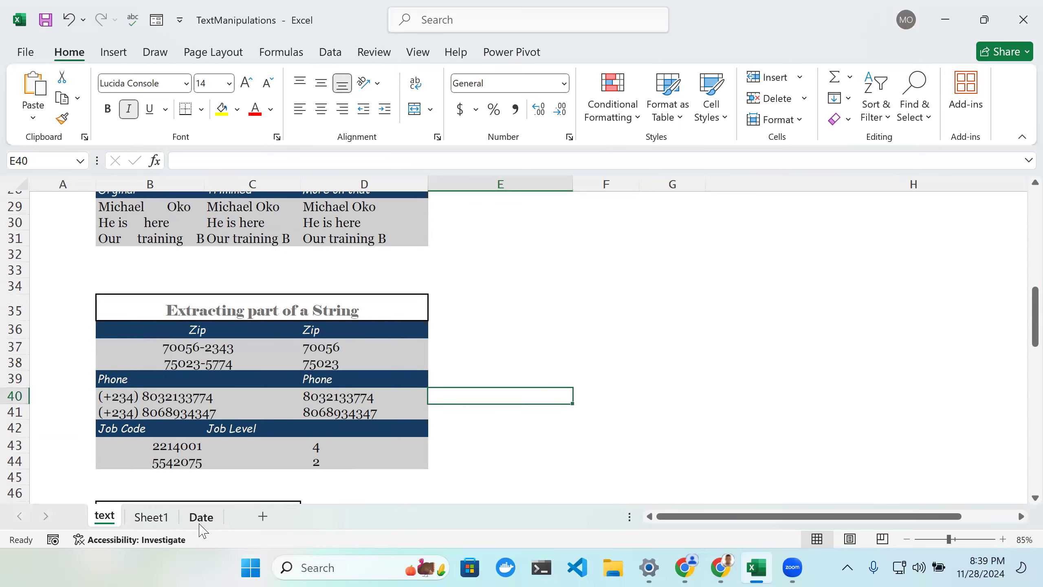
pyautogui.click(201, 518)
pyautogui.scroll(-2, 536, 399)
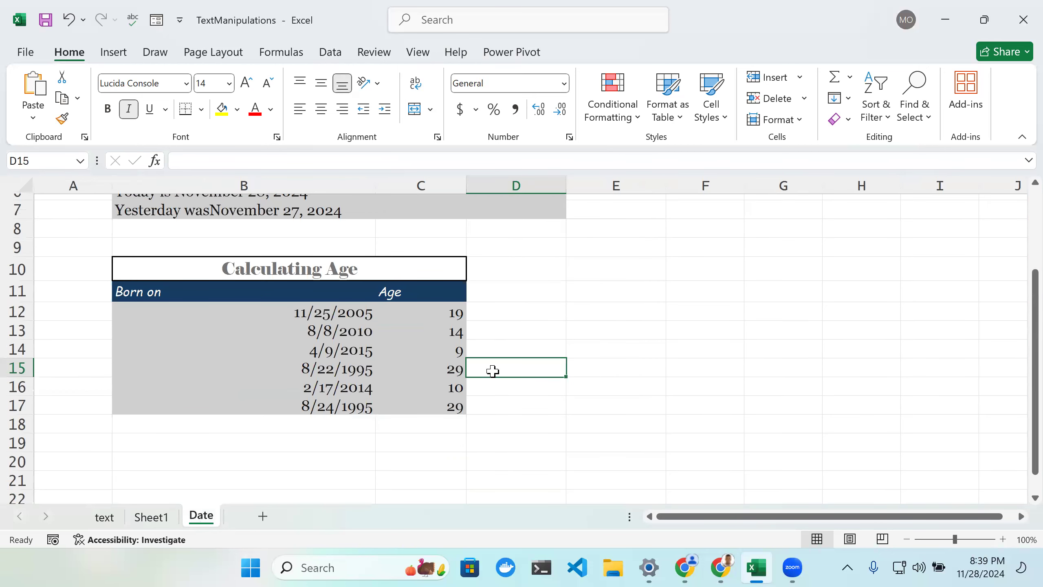
pyautogui.scroll(2, 491, 371)
pyautogui.scroll(-4, 477, 389)
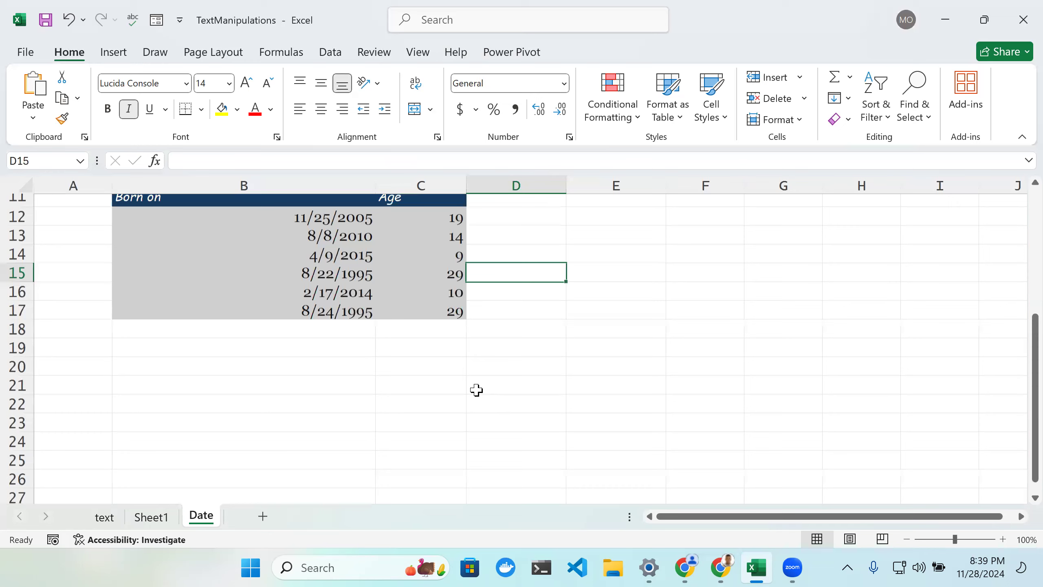
pyautogui.scroll(2, 268, 494)
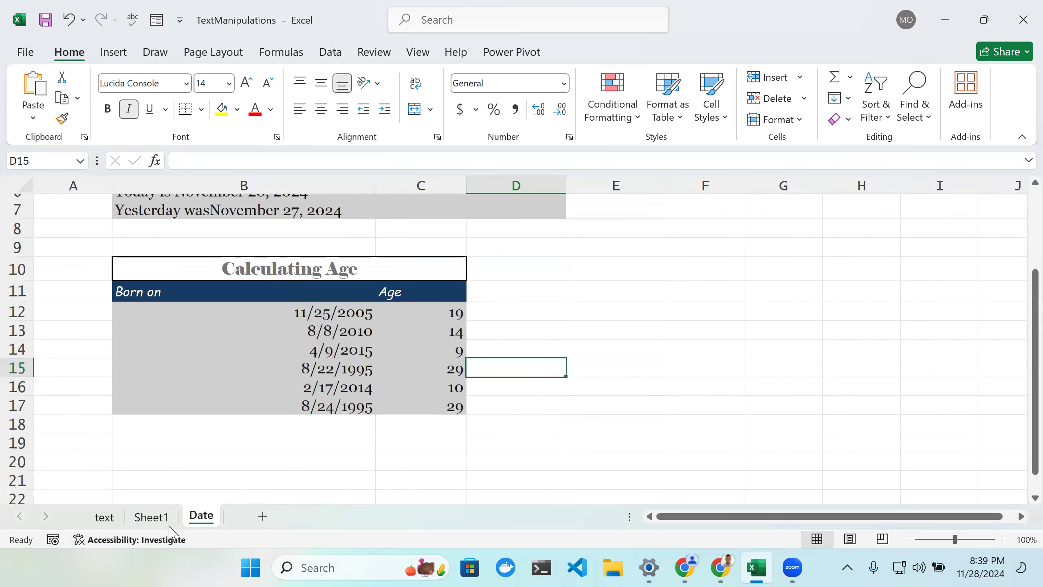
pyautogui.click(150, 517)
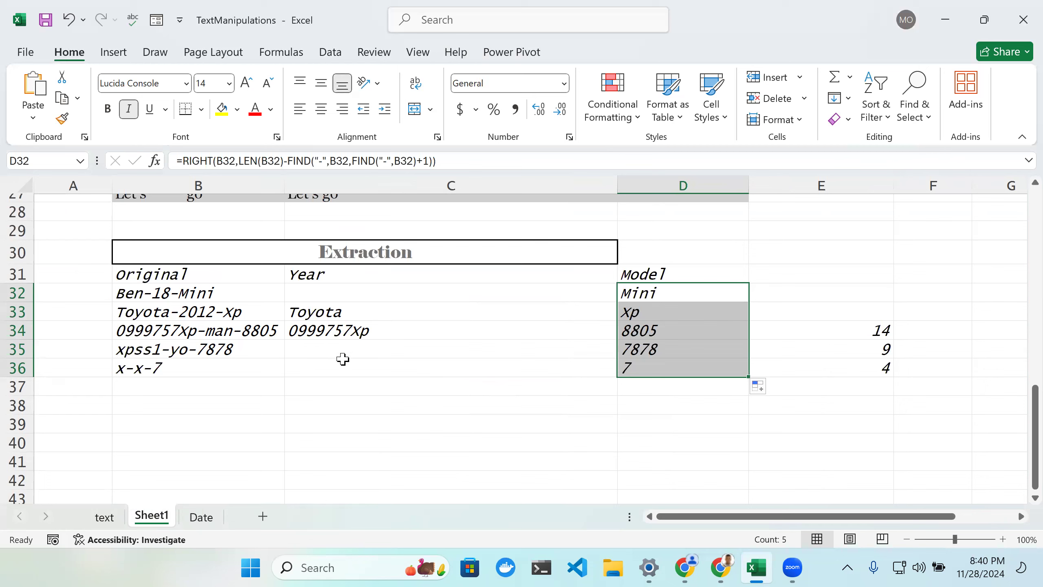
pyautogui.click(197, 385)
pyautogui.write('=')
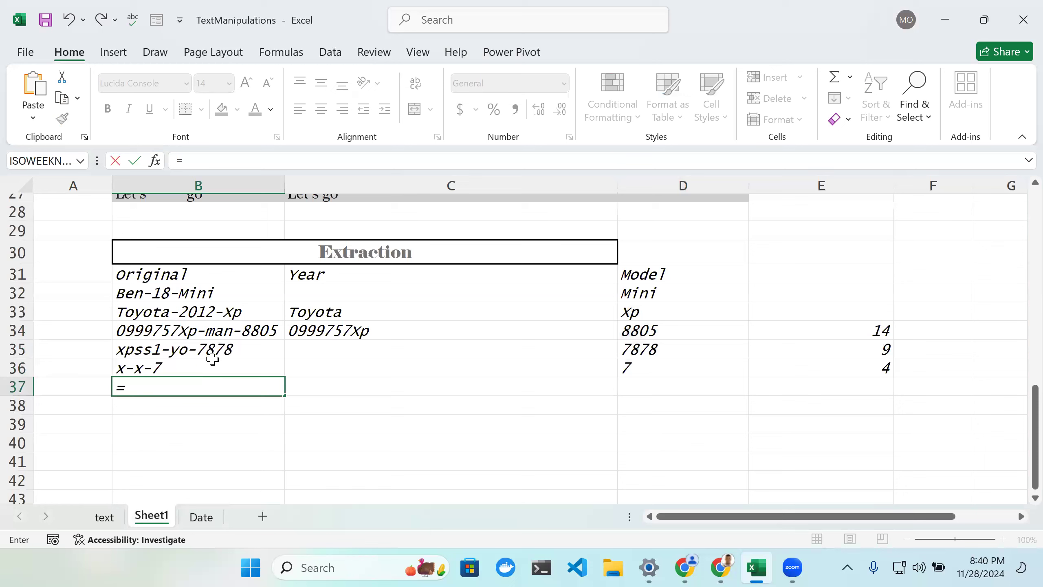
pyautogui.press('BackSpace')
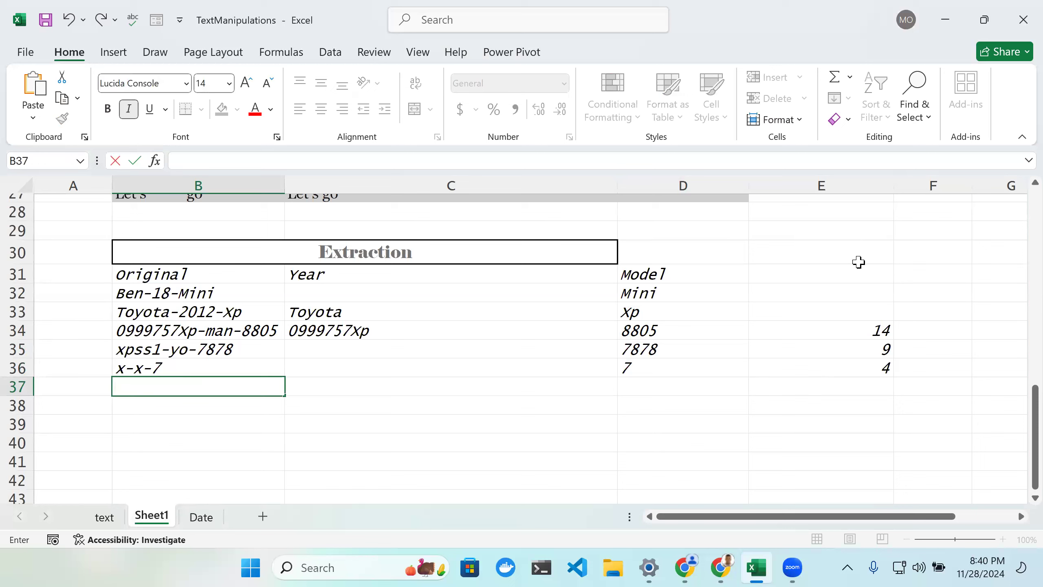
pyautogui.click(838, 277)
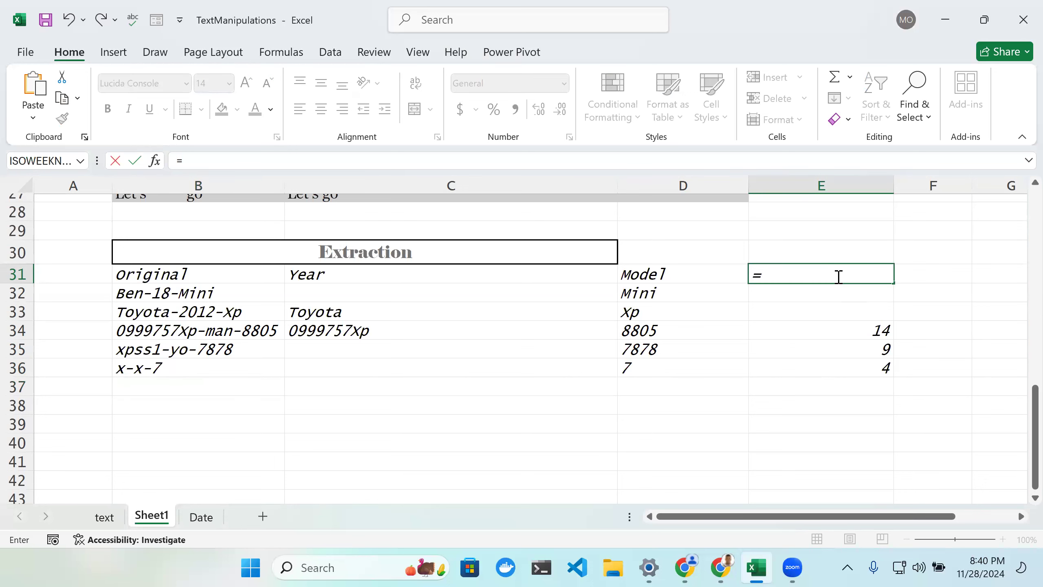
pyautogui.write('MID(')
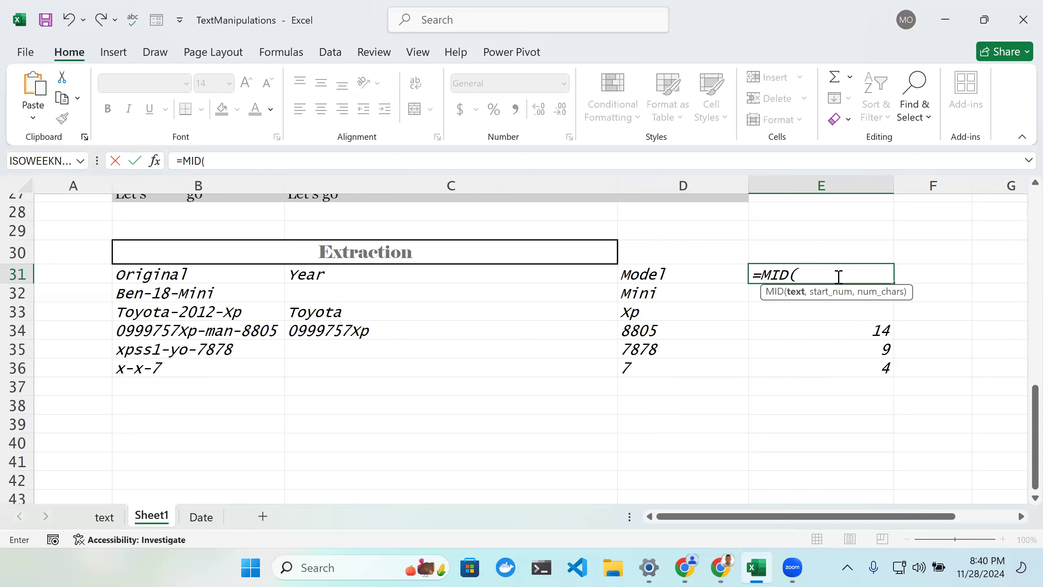
pyautogui.click(173, 275)
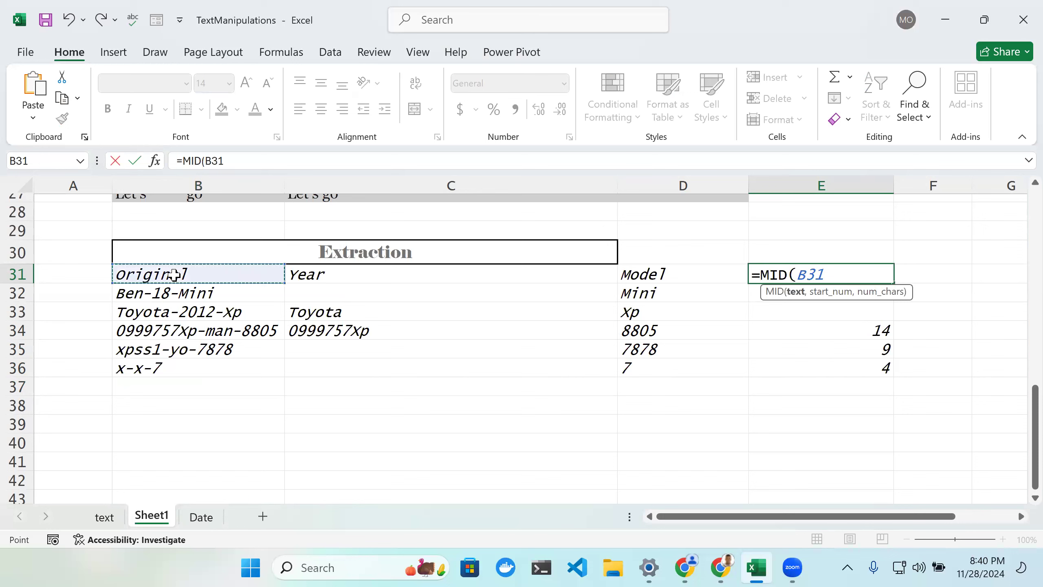
pyautogui.press('BackSpace')
pyautogui.press('BackSpace')
pyautogui.press('BackSpace')
pyautogui.press('BackSpace')
pyautogui.press('BackSpace')
pyautogui.press('BackSpace')
pyautogui.press('BackSpace')
pyautogui.press('BackSpace')
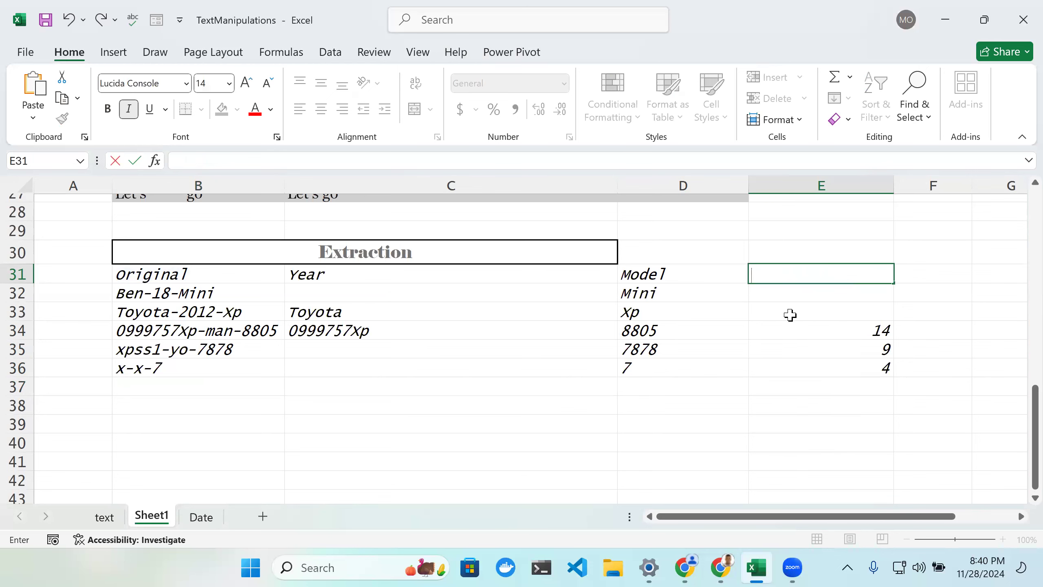
# Step: Enter =MID(B32,3,7) in E32 to extract seven characters starting at position 3 of B32
pyautogui.click(794, 293)
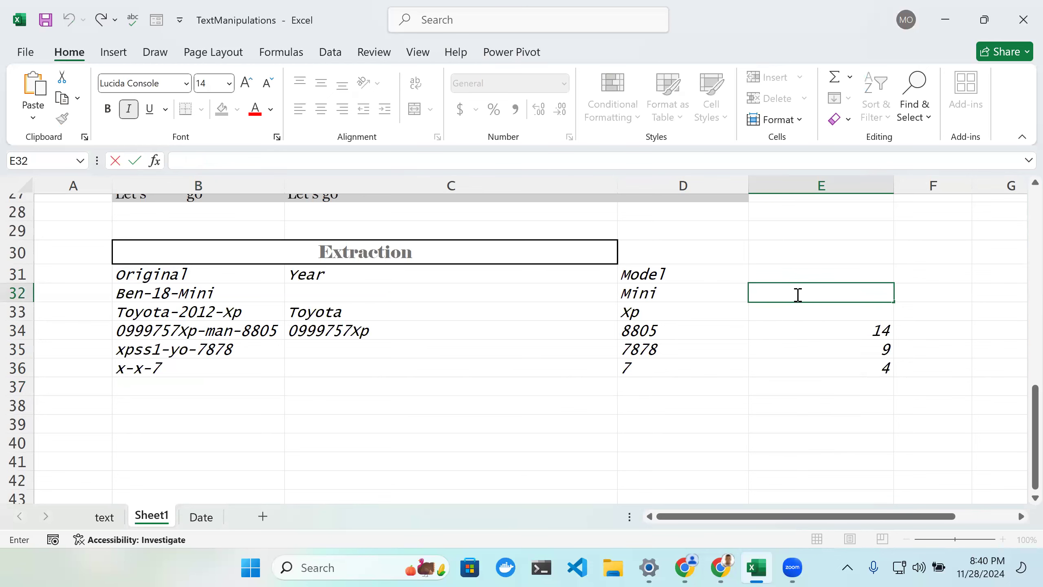
pyautogui.write('=MID')
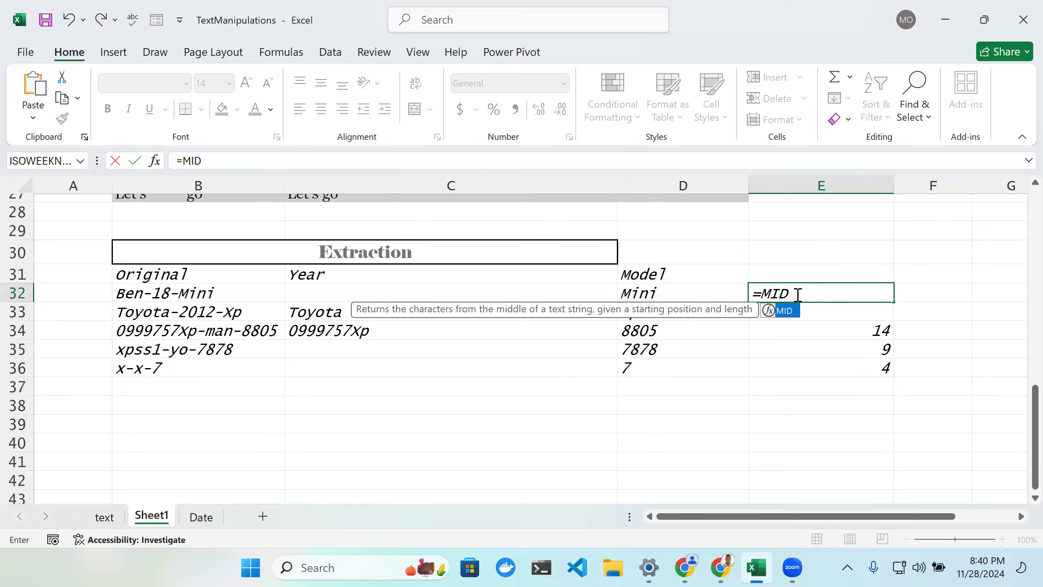
pyautogui.write('(')
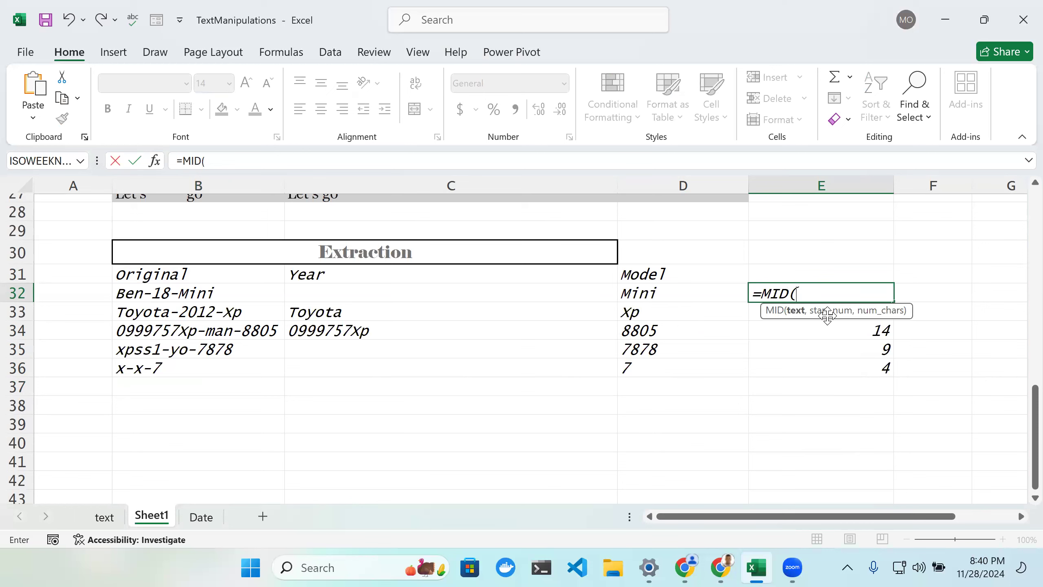
pyautogui.click(223, 295)
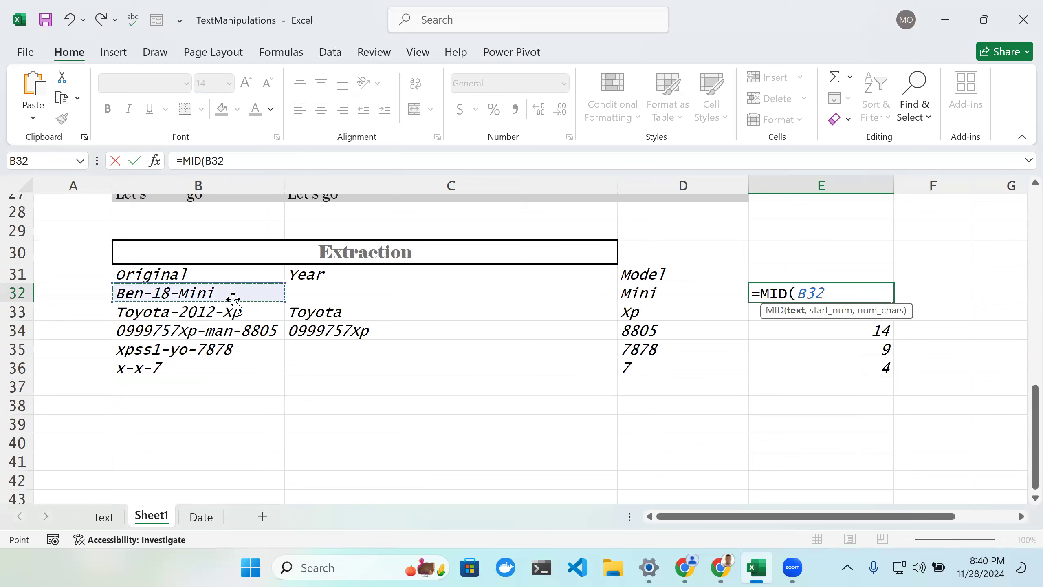
pyautogui.write(',')
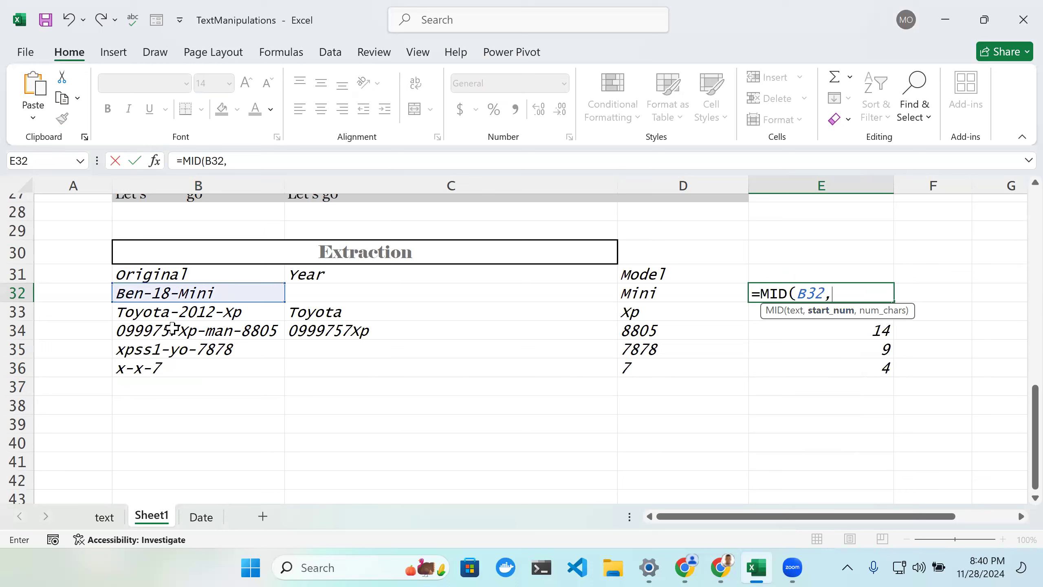
pyautogui.write('3,7')
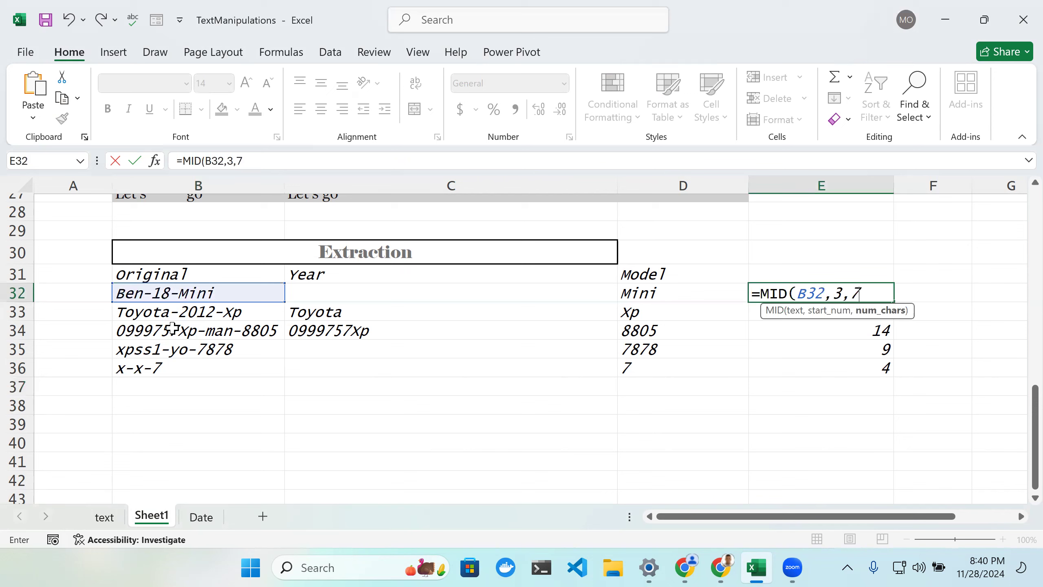
pyautogui.write(')')
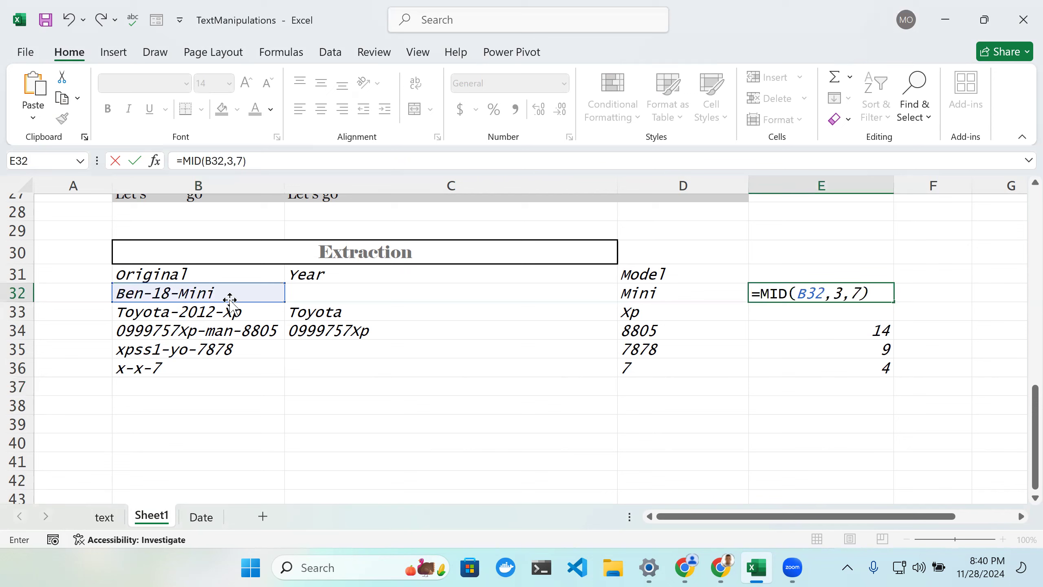
pyautogui.press('Return')
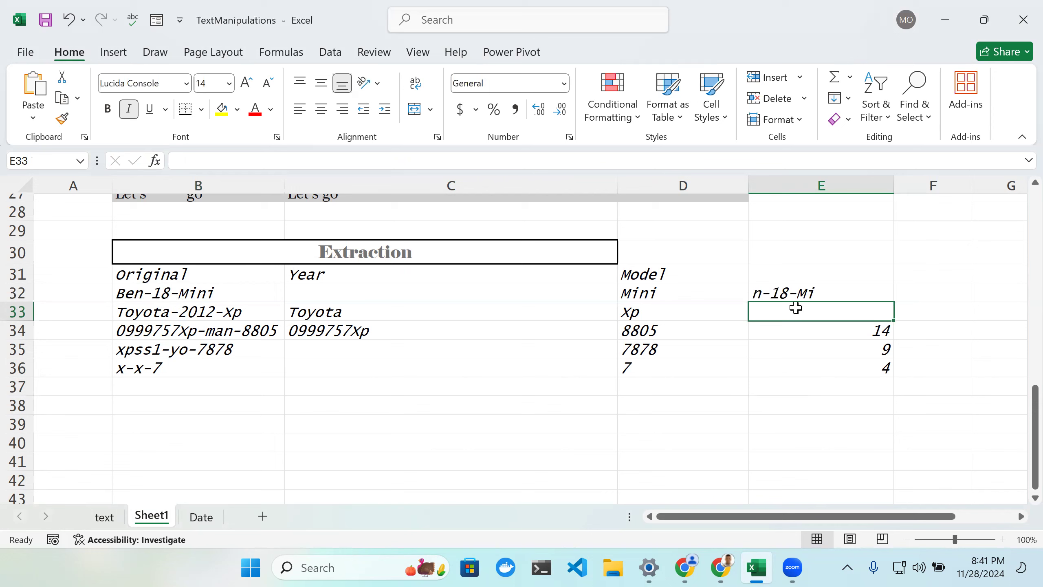
# Step: Open E32's MID formula for editing repeatedly to review its arguments
pyautogui.click(800, 296)
pyautogui.doubleClick(801, 297)
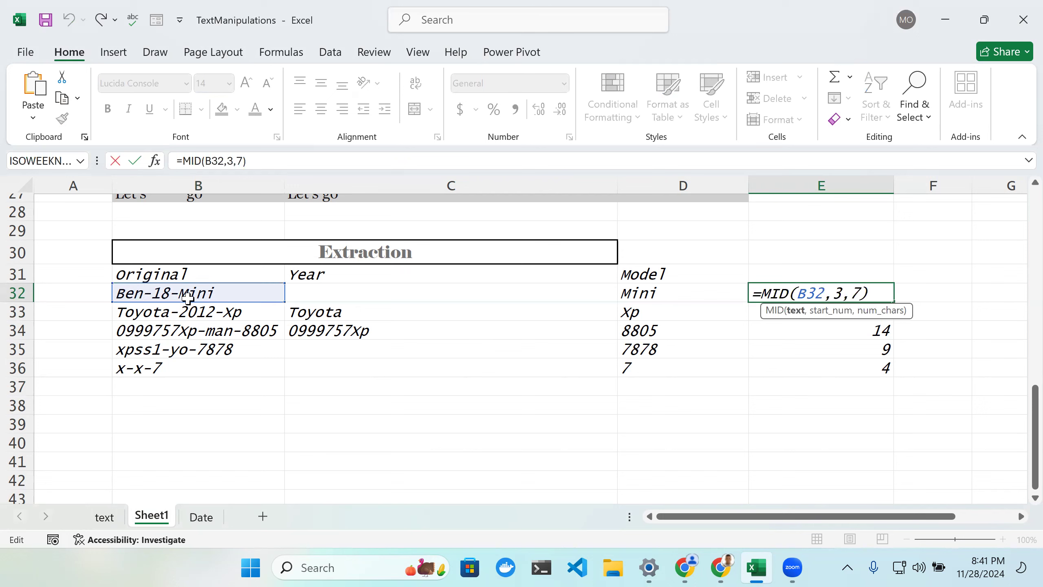
pyautogui.press('Return')
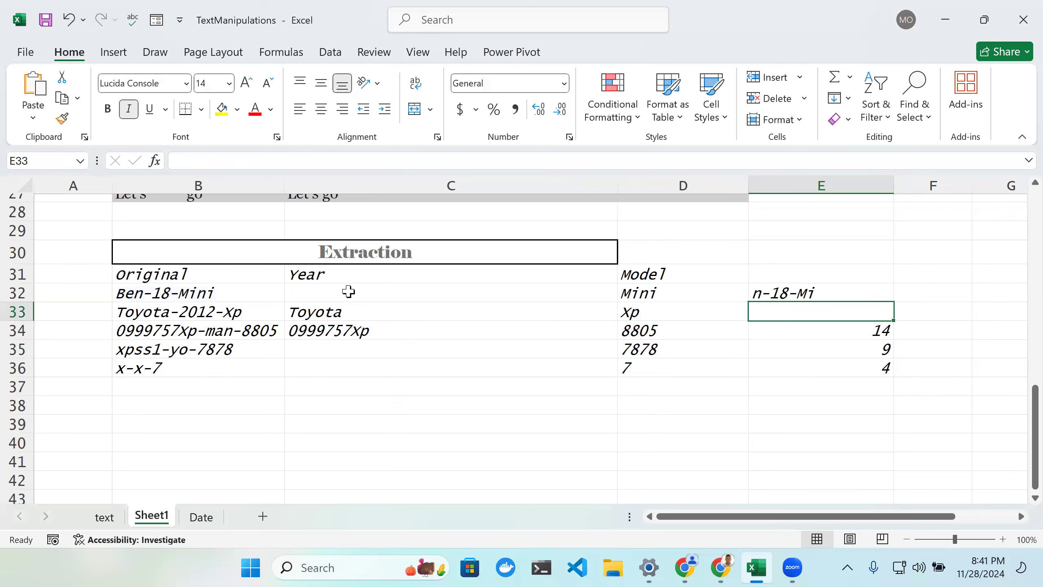
pyautogui.doubleClick(817, 294)
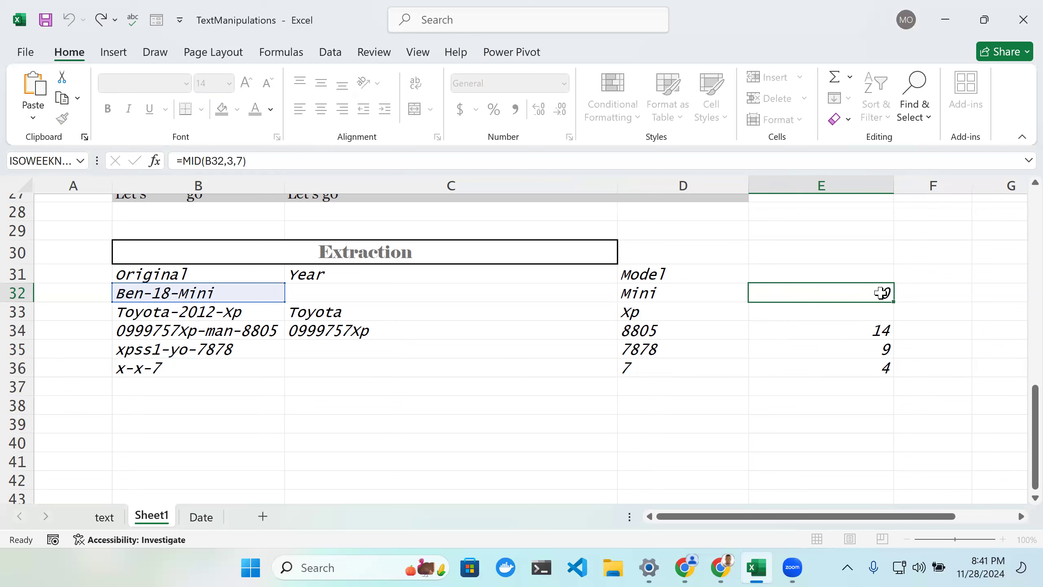
pyautogui.press('Return')
pyautogui.doubleClick(865, 296)
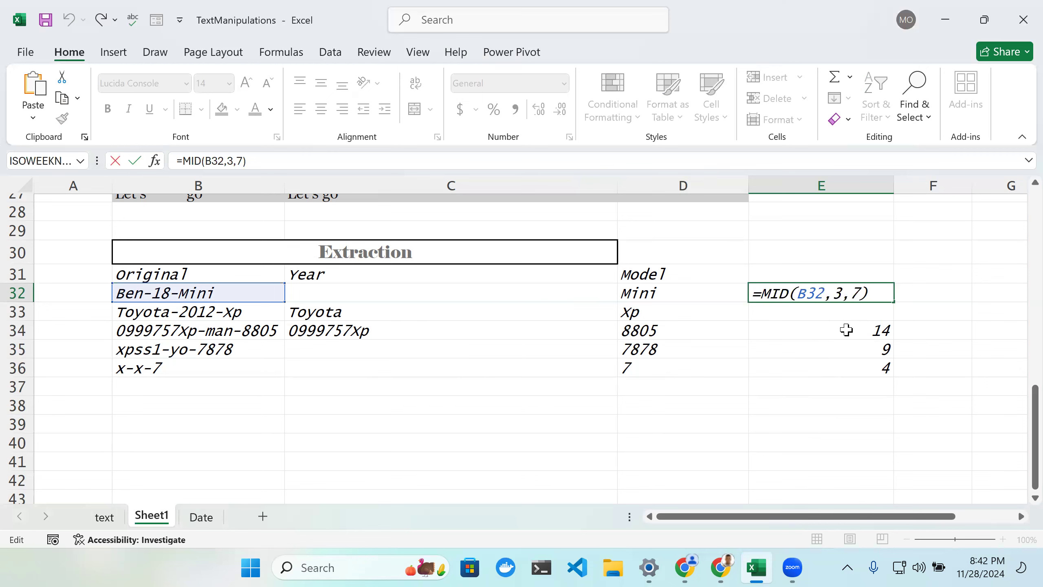
# Step: Browse the extraction and substitution examples on the text sheet and return to Sheet1
pyautogui.scroll(-2, 809, 326)
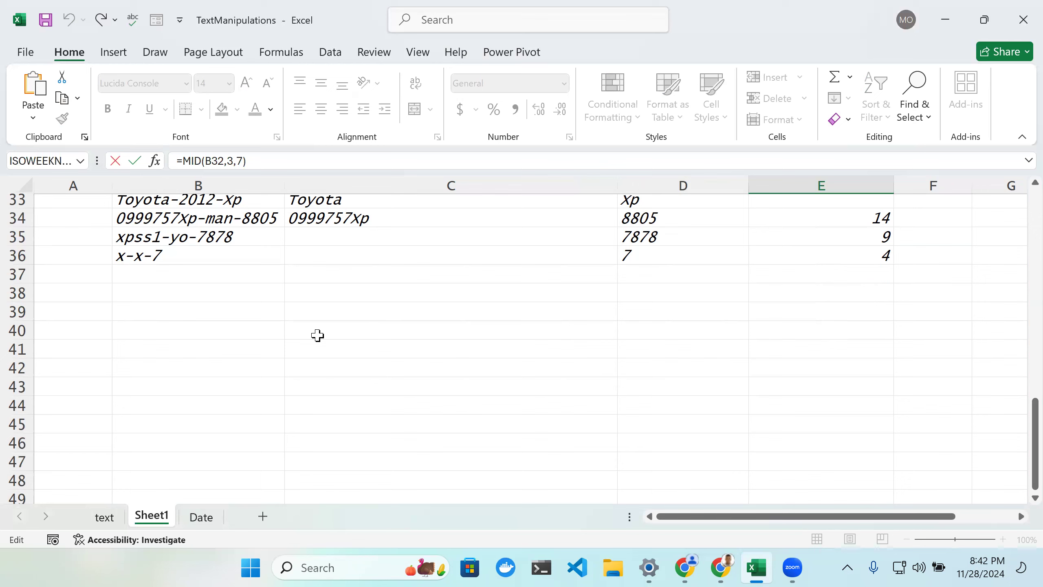
pyautogui.scroll(-1, 312, 336)
pyautogui.scroll(4, 312, 335)
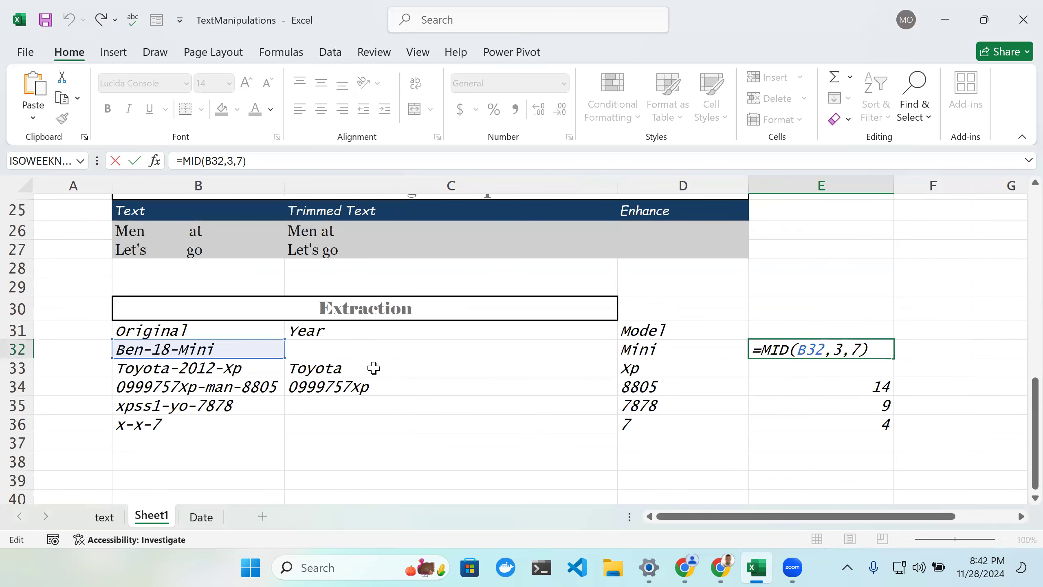
pyautogui.scroll(-1, 373, 369)
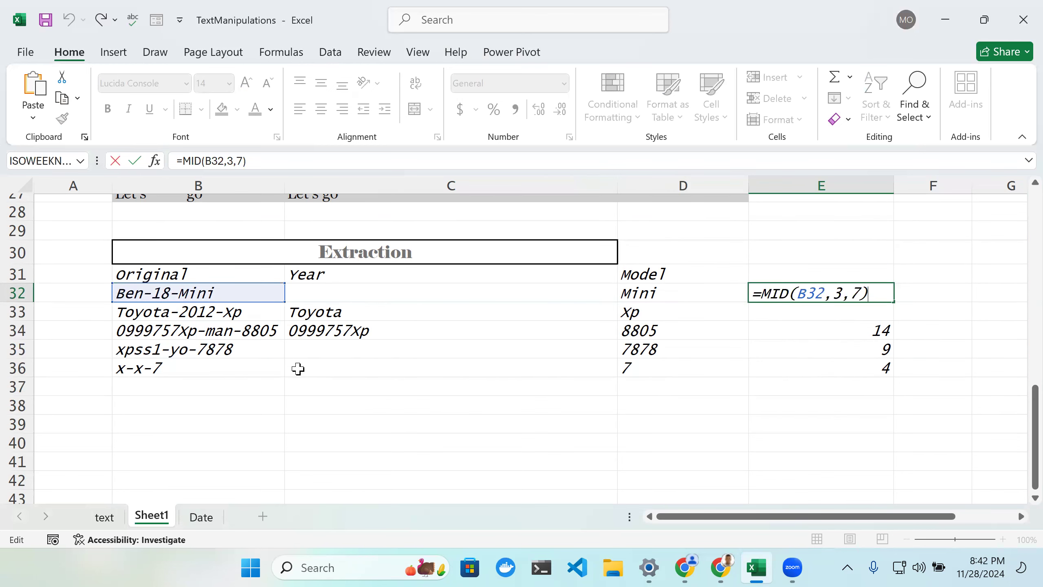
pyautogui.click(104, 519)
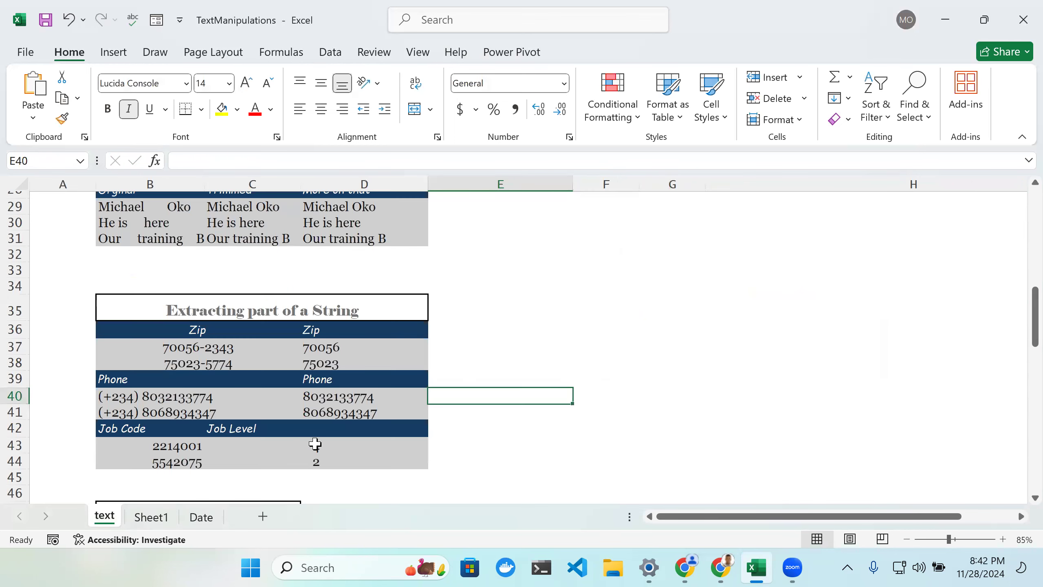
pyautogui.scroll(-3, 315, 444)
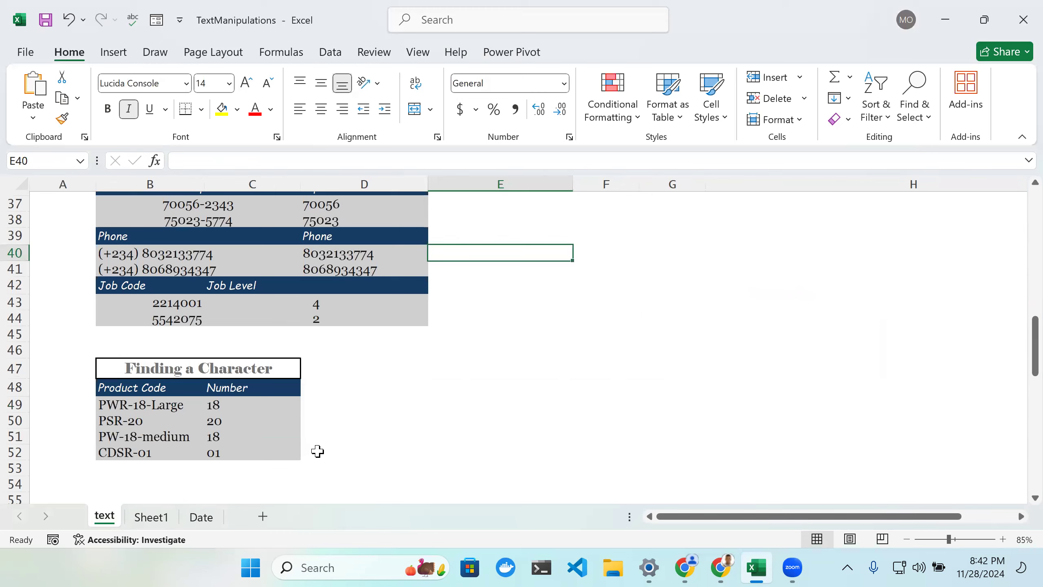
pyautogui.scroll(-2, 318, 451)
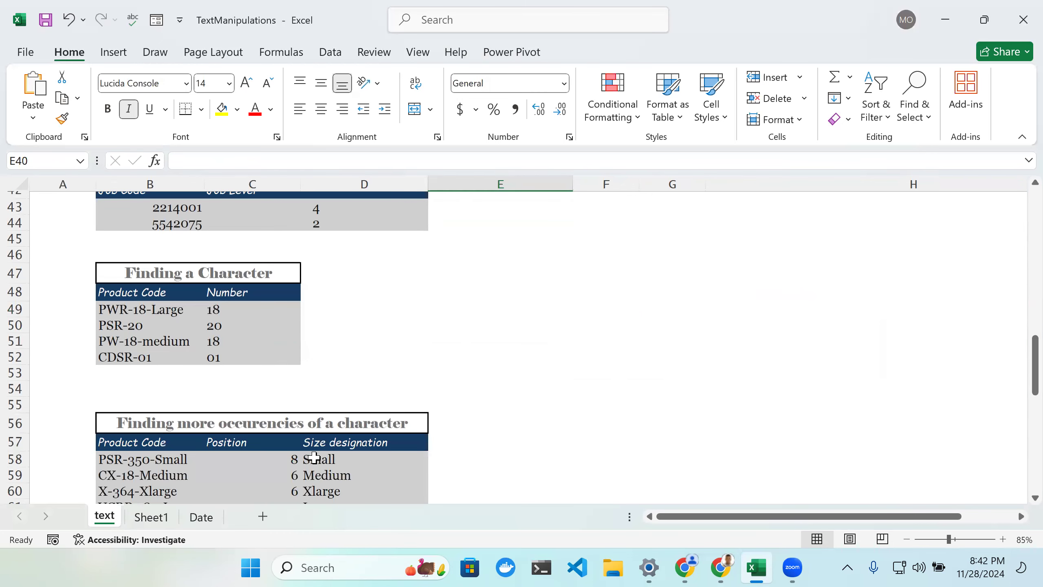
pyautogui.scroll(-5, 314, 457)
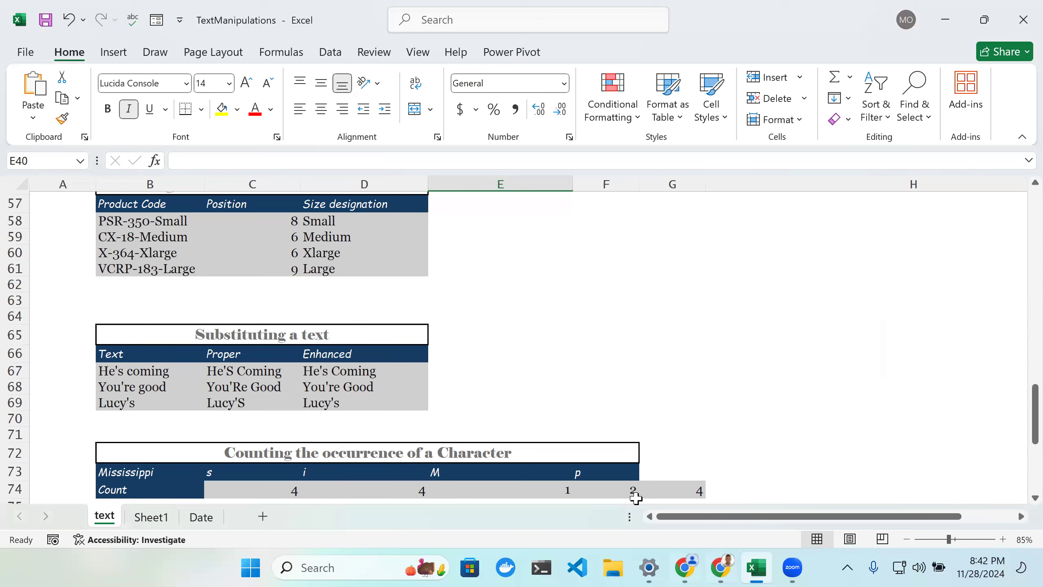
pyautogui.click(151, 517)
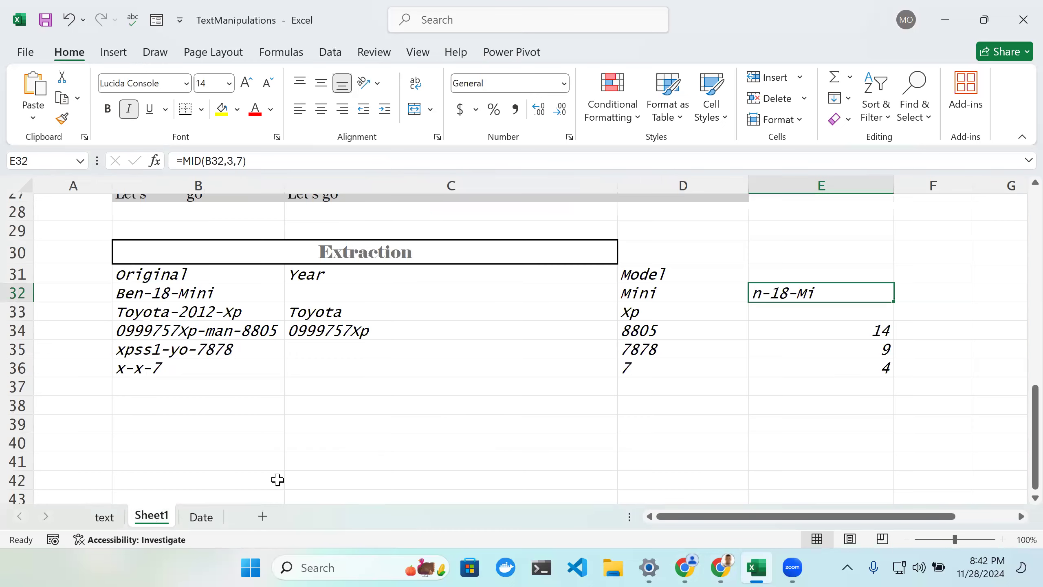
# Step: Enter the heading Substitution in cell B40 below the extraction table
pyautogui.scroll(-3, 223, 349)
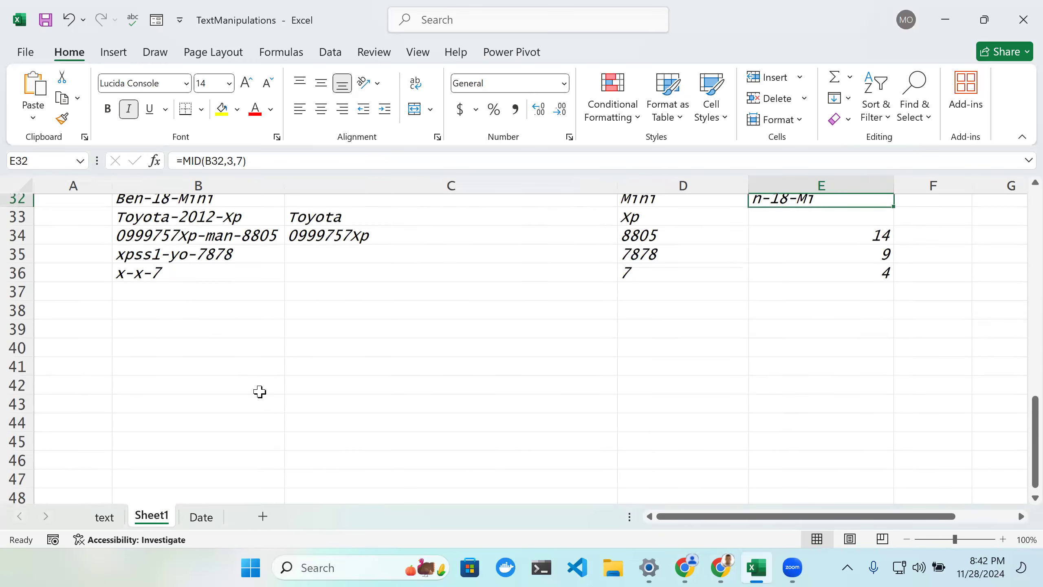
pyautogui.doubleClick(204, 330)
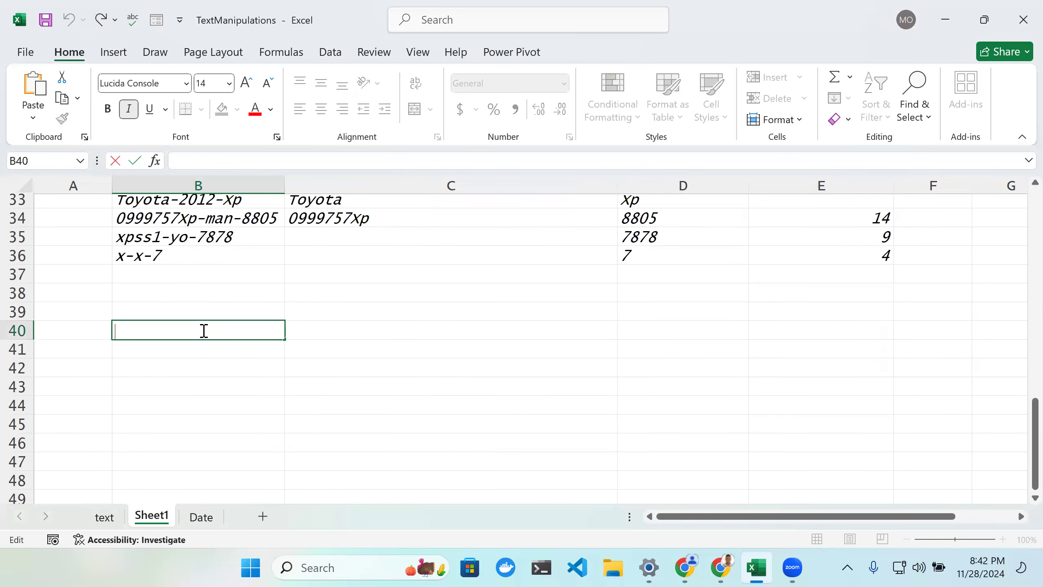
pyautogui.write('Substitution')
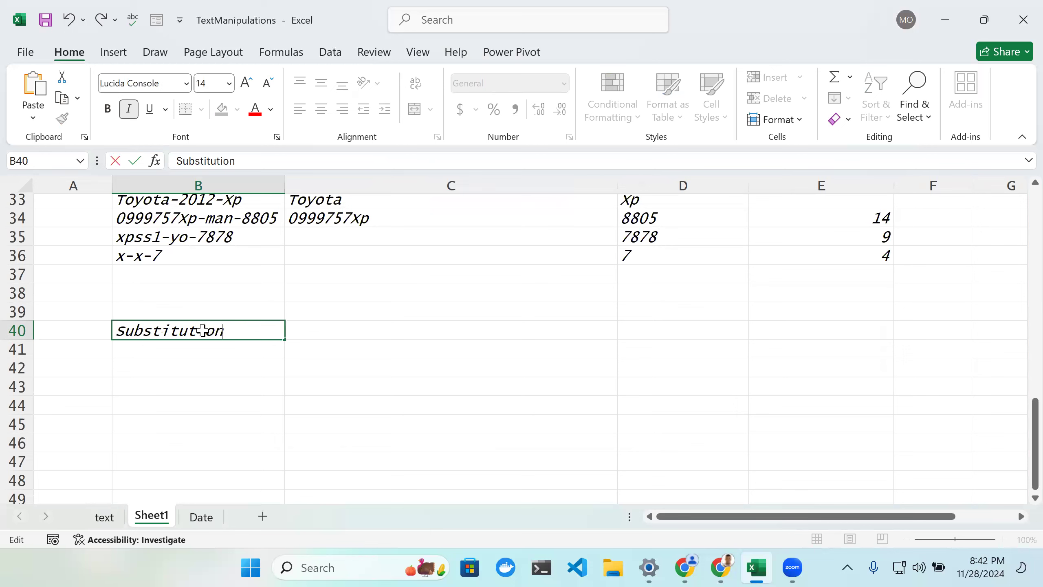
pyautogui.press('Tab')
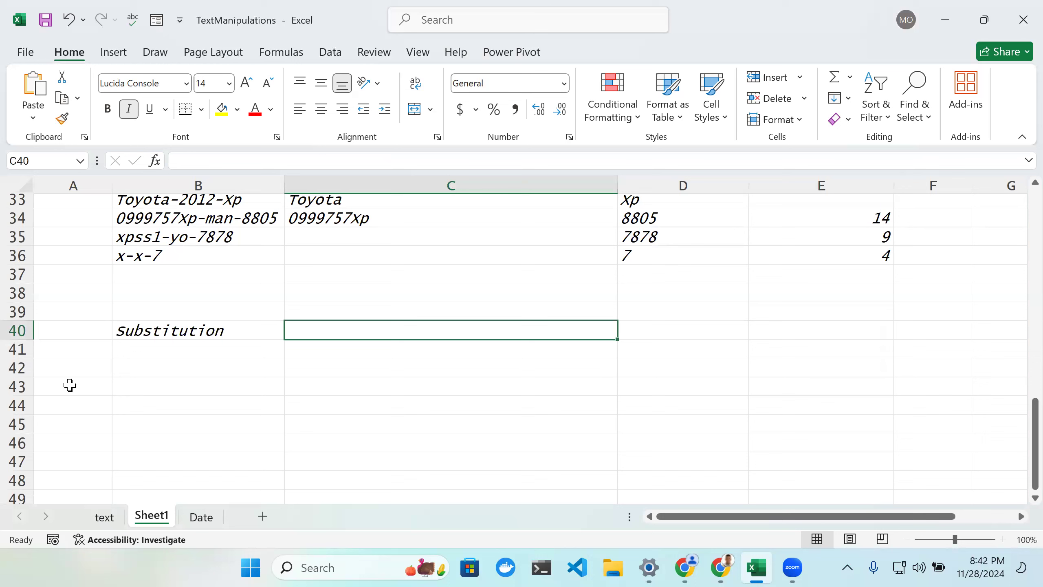
# Step: Enter a sample first name spelled with a k in cell B41
pyautogui.click(140, 352)
pyautogui.doubleClick(141, 352)
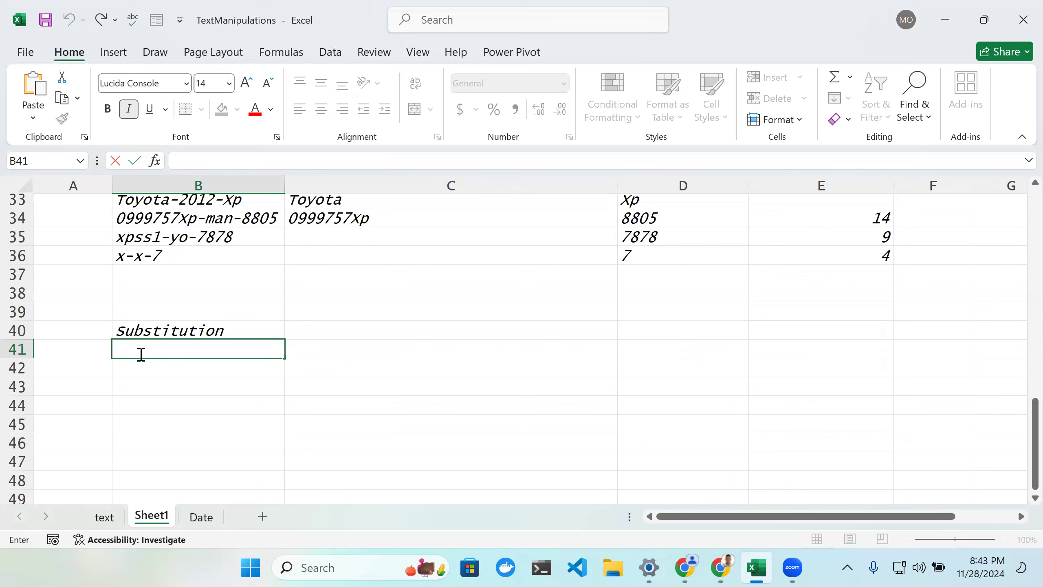
pyautogui.write('Mikael')
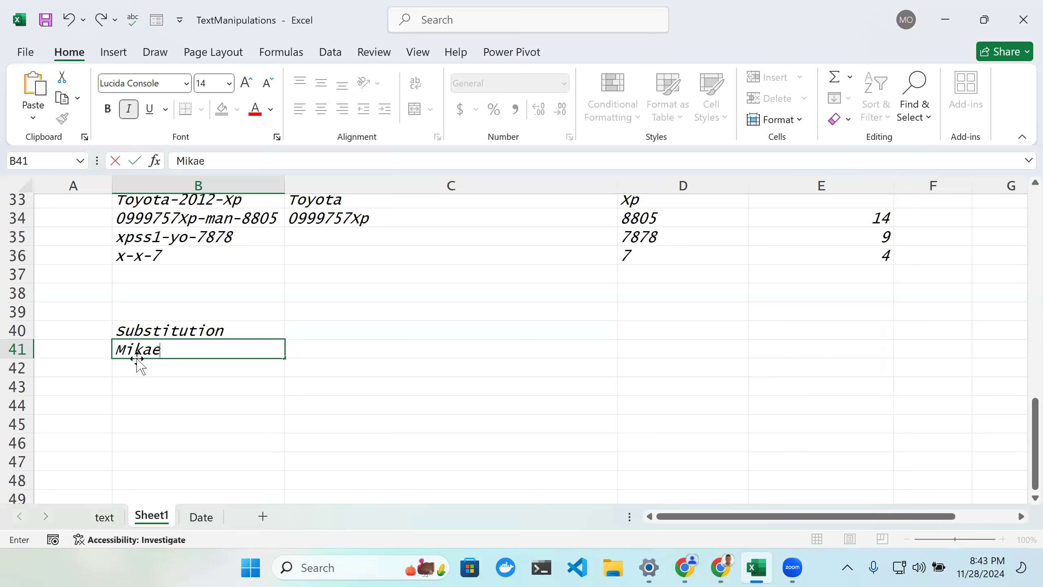
pyautogui.press('Tab')
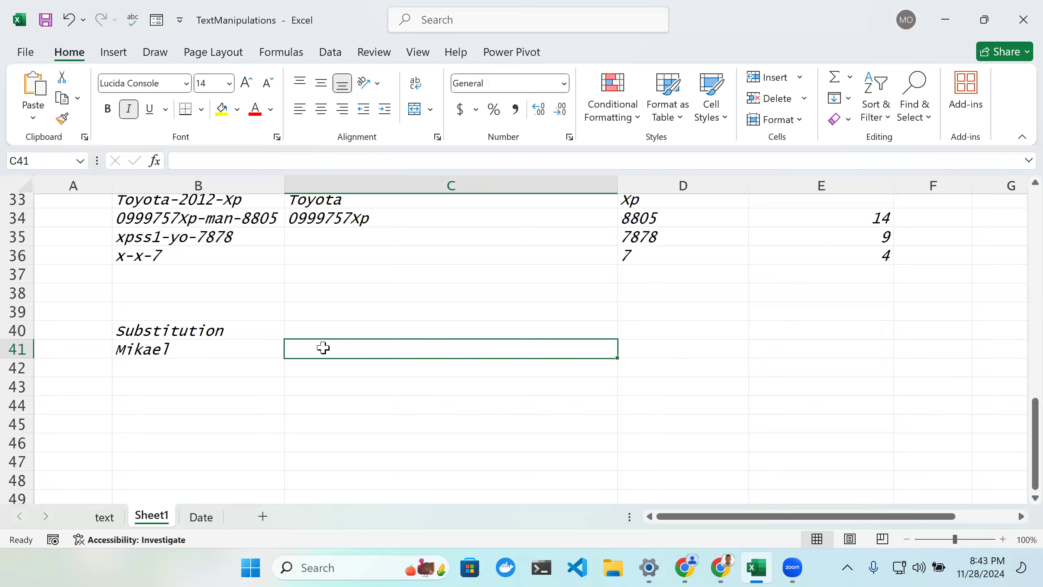
# Step: Enter =SUBSTITUTE(B41,"k", "Ch") in cell C41 to replace the k in the name with Ch
pyautogui.doubleClick(325, 348)
pyautogui.write('=')
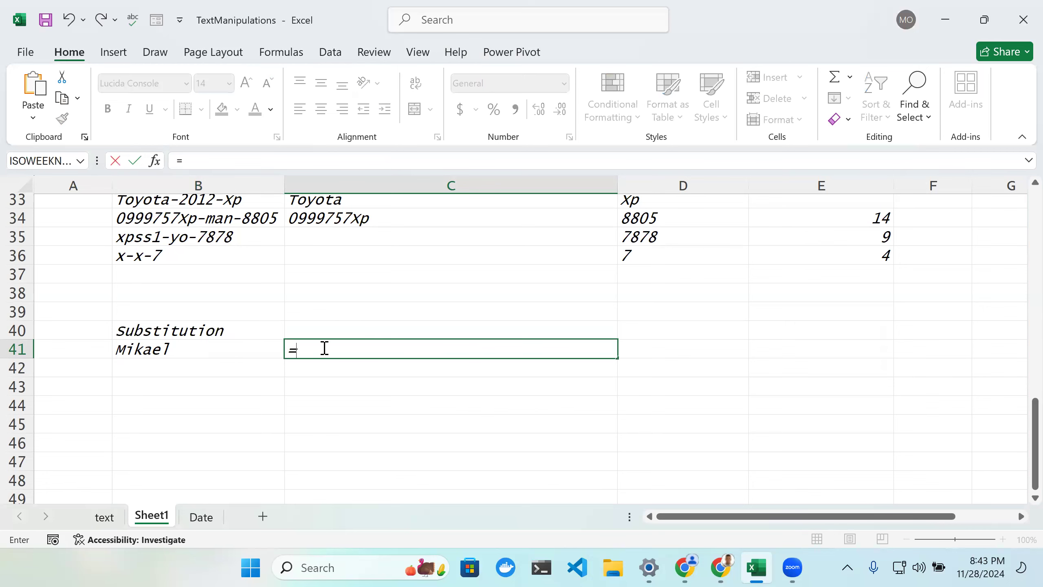
pyautogui.write('SU')
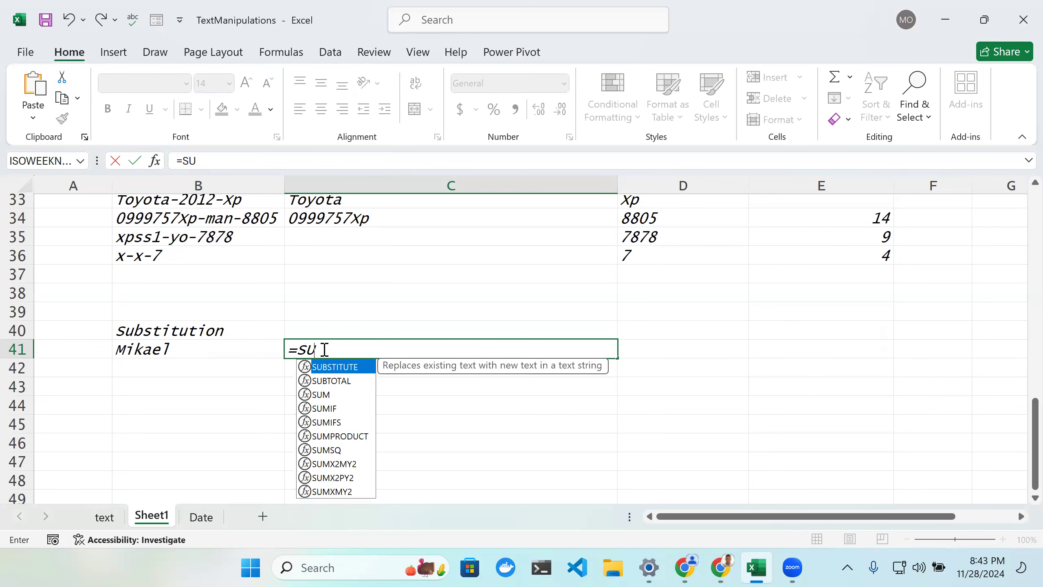
pyautogui.press('Tab')
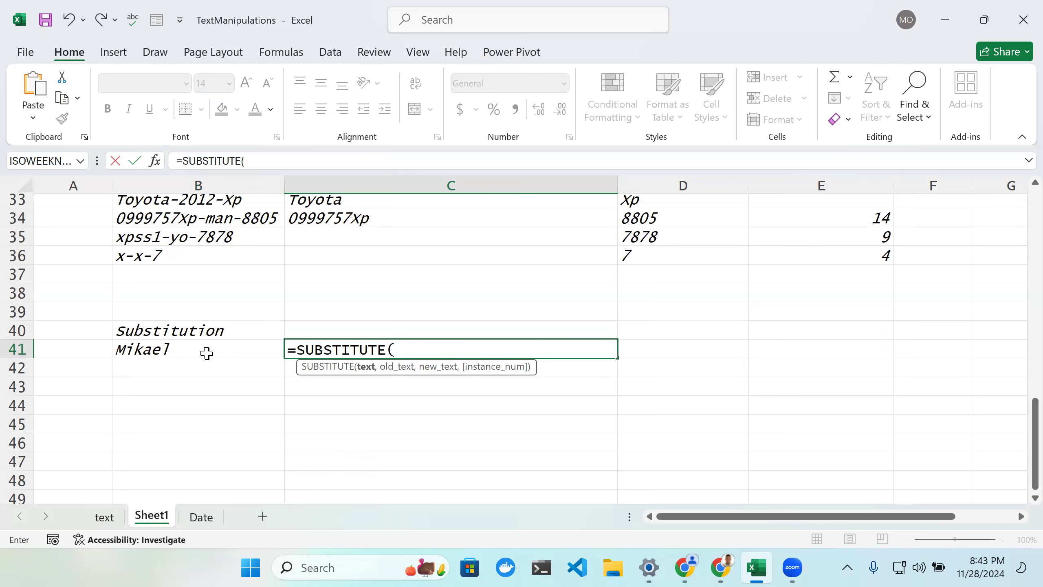
pyautogui.click(207, 353)
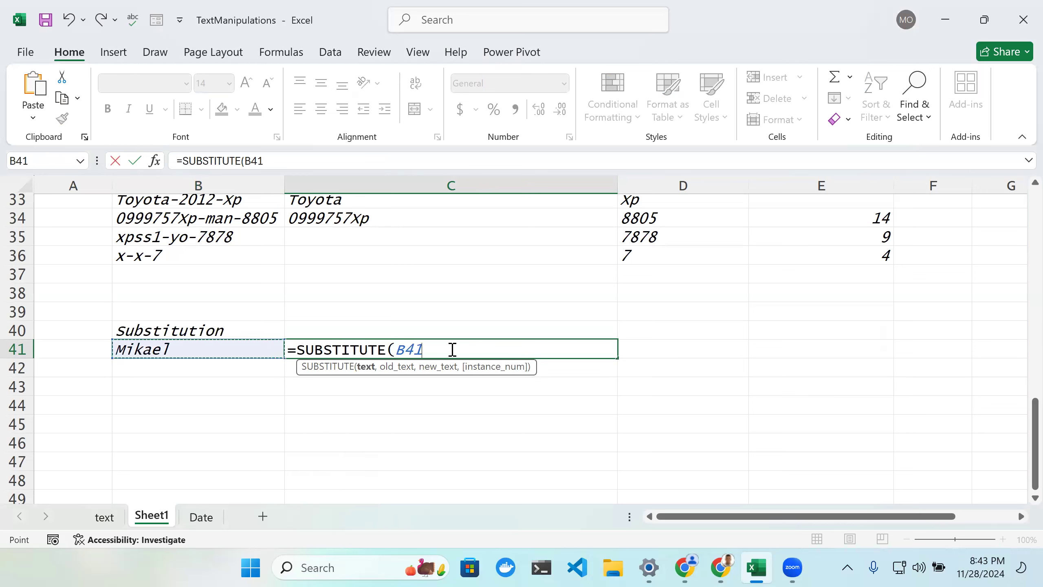
pyautogui.write(',')
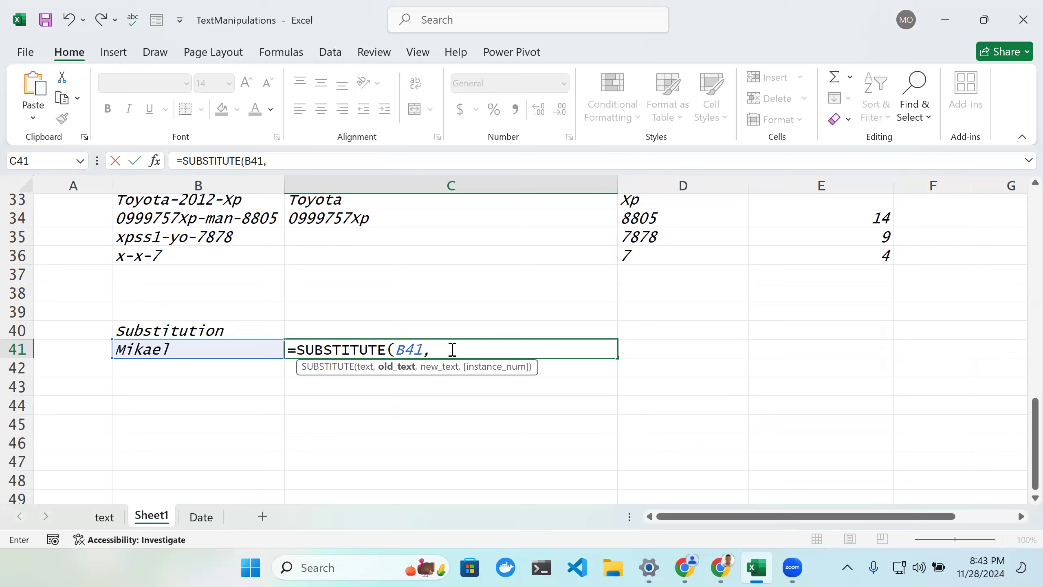
pyautogui.write('"k", "Ch")')
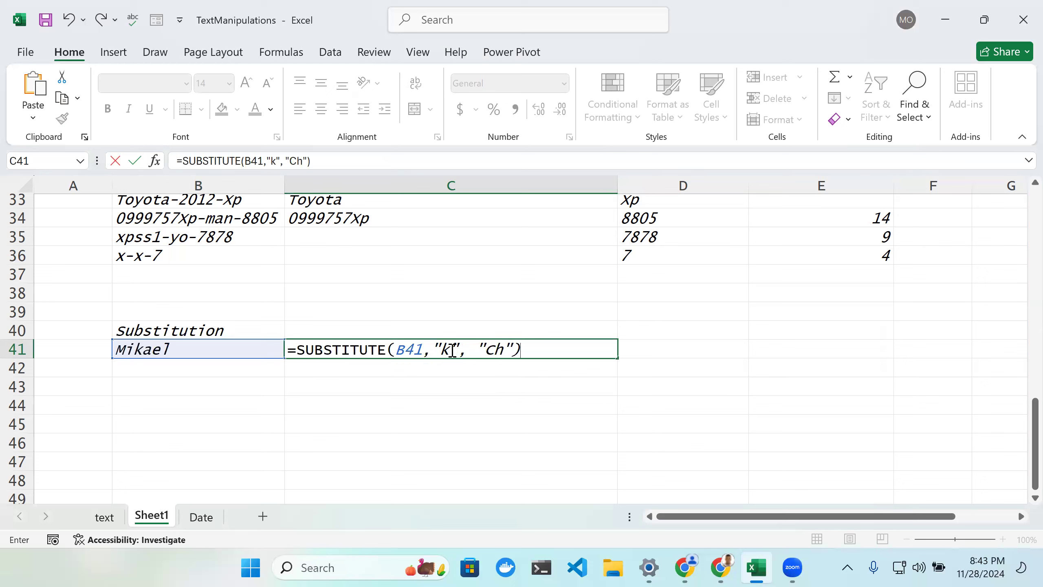
pyautogui.press('Return')
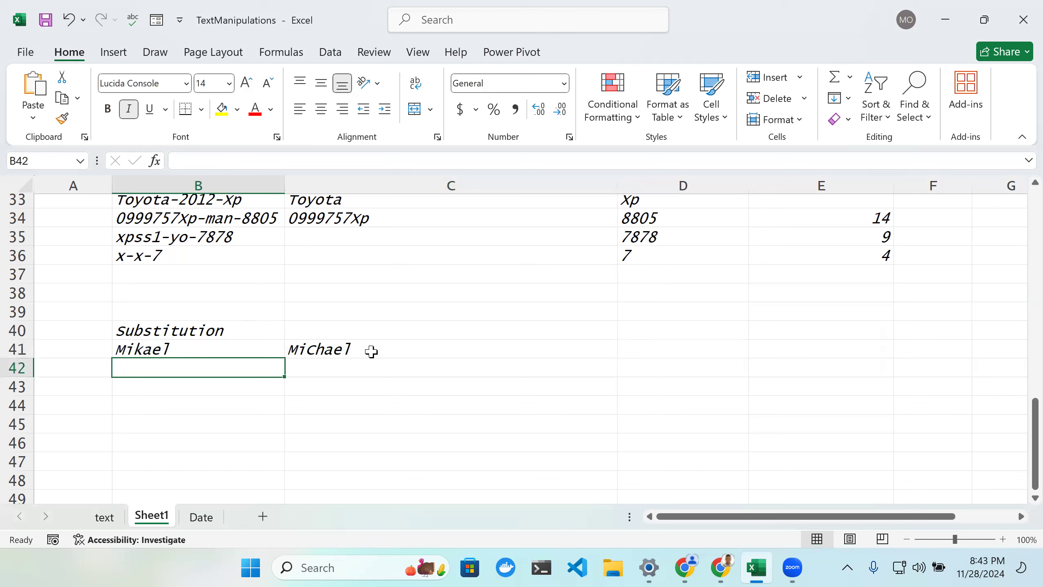
# Step: Enter a sample e-mail address in cell B42
pyautogui.press('Up')
pyautogui.press('Right')
pyautogui.doubleClick(175, 369)
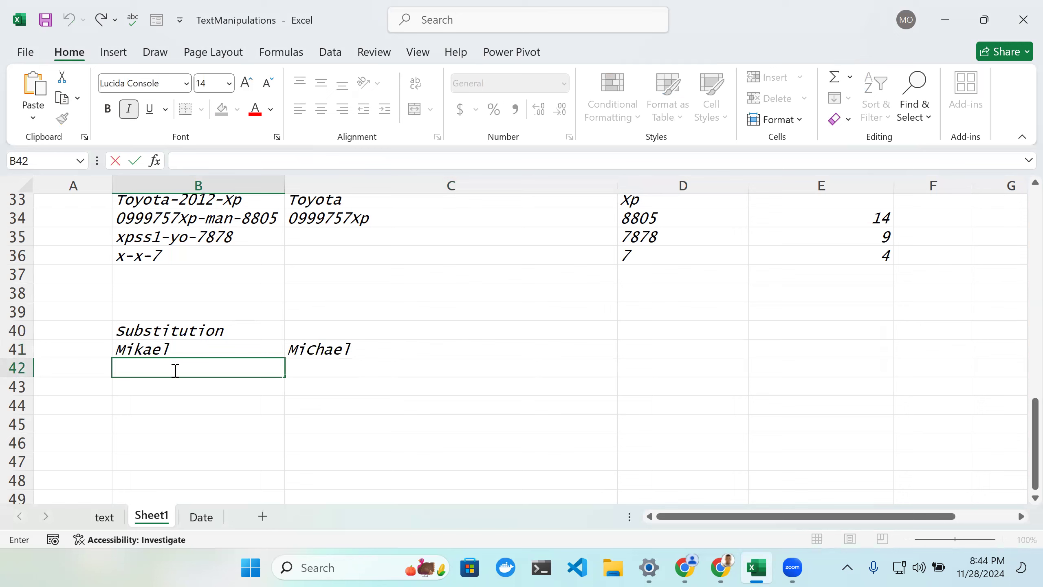
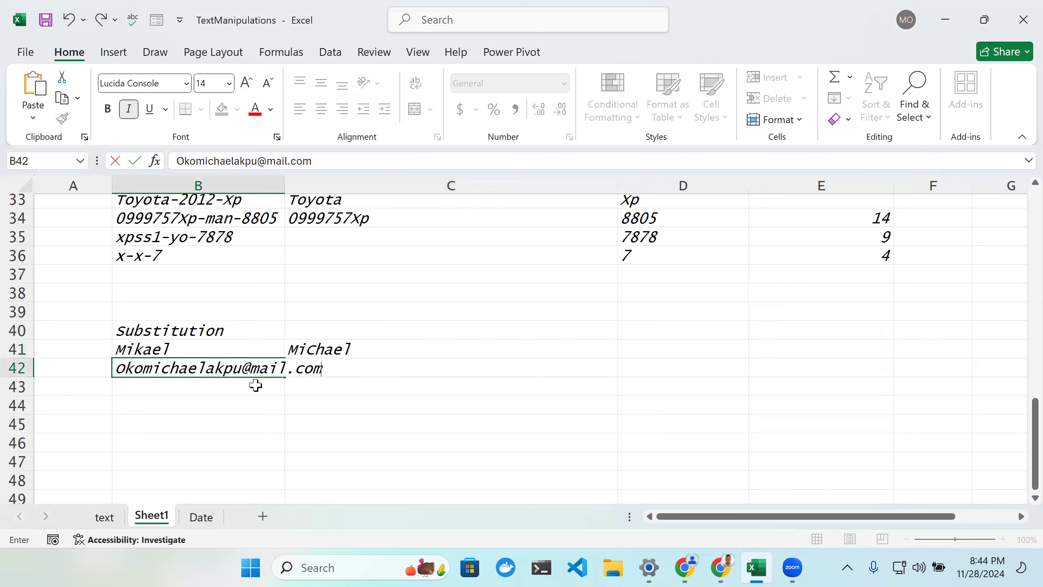
pyautogui.press('Return')
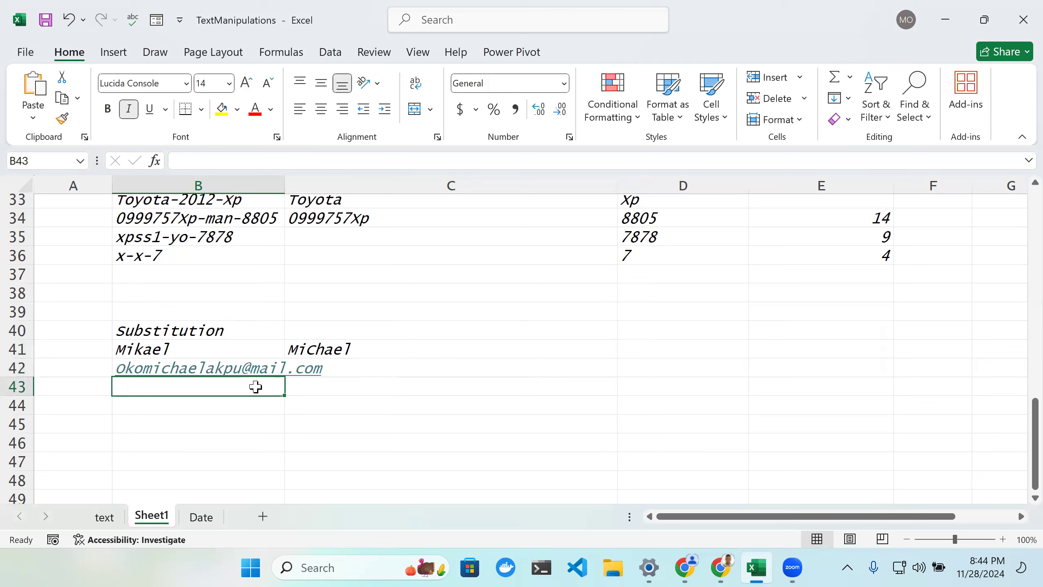
# Step: Enter a second sample e-mail address, a gmail.com address, in cell B43
pyautogui.doubleClick(255, 386)
pyautogui.write('o')
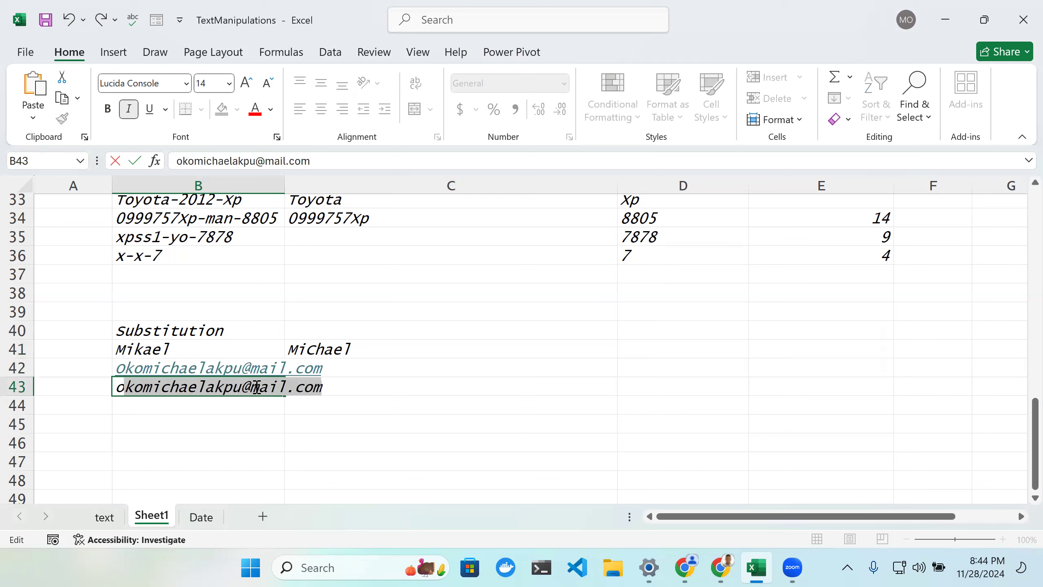
pyautogui.write('vi')
pyautogui.press('BackSpace')
pyautogui.press('BackSpace')
pyautogui.press('BackSpace')
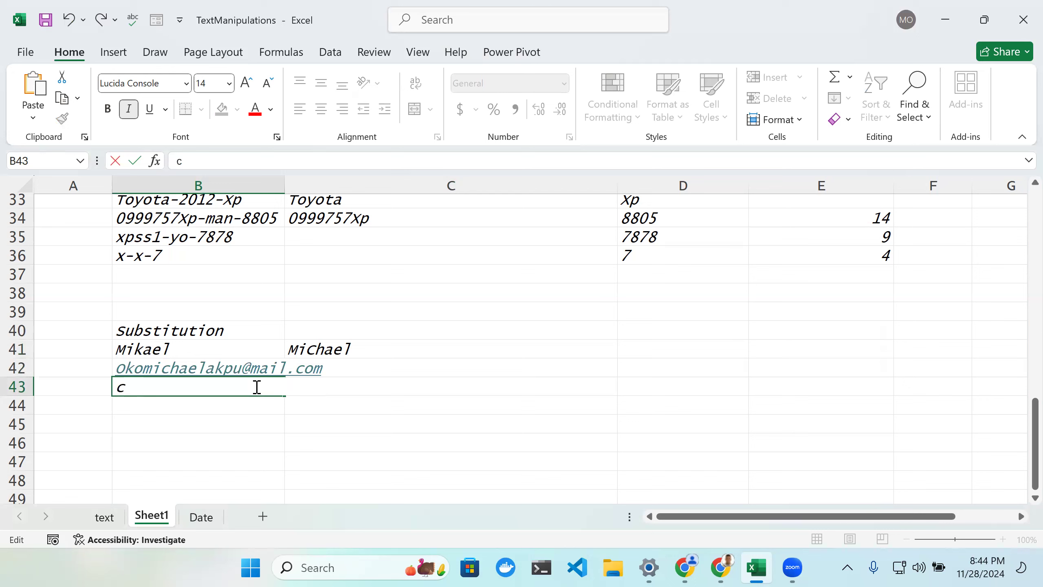
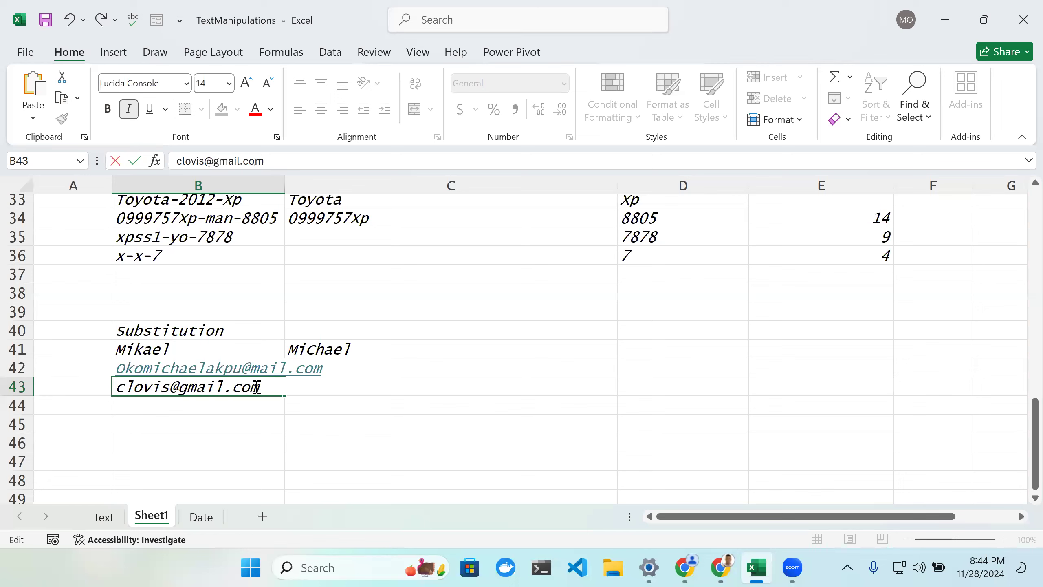
pyautogui.press('Return')
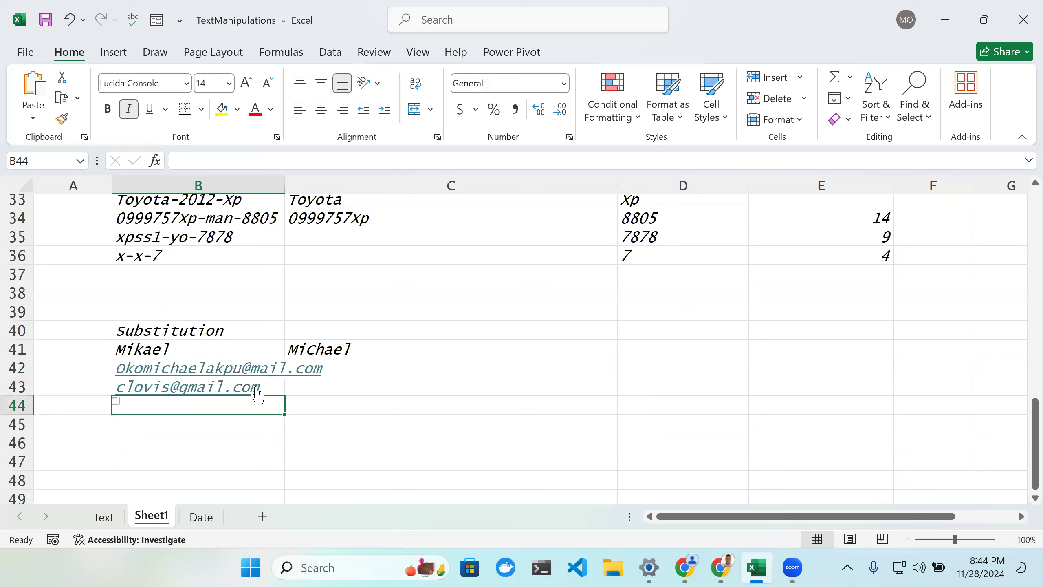
# Step: Enter a third sample gmail.com e-mail address in cell B44 and autofit column B's width
pyautogui.write('G')
pyautogui.press('BackSpace')
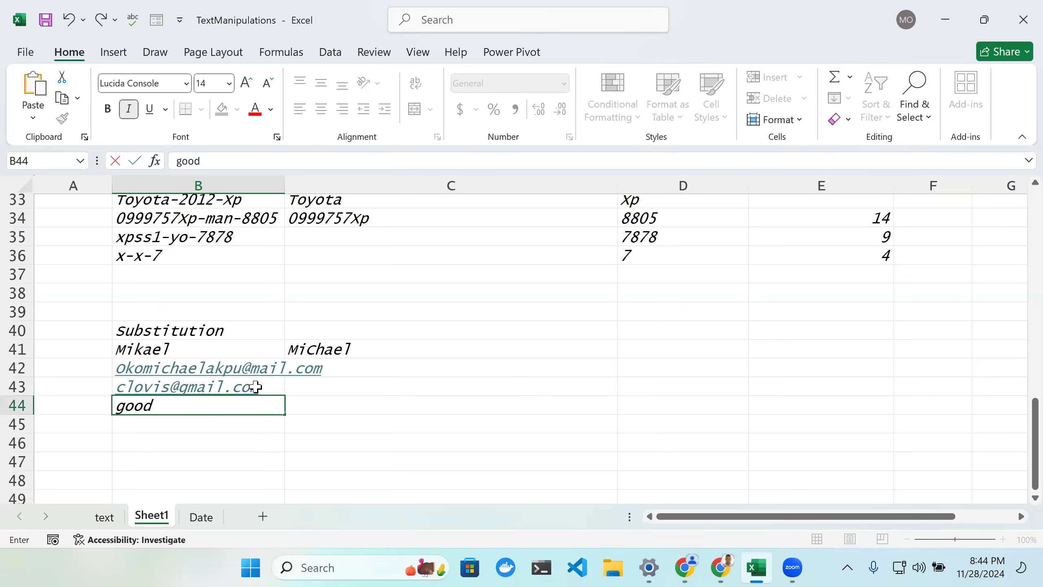
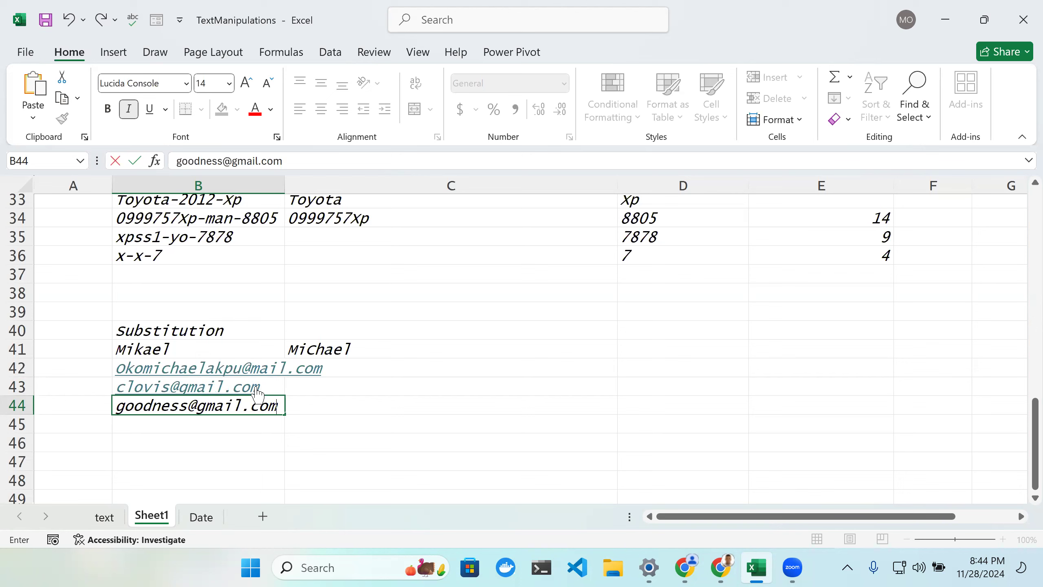
pyautogui.press('Return')
pyautogui.scroll(1, 362, 382)
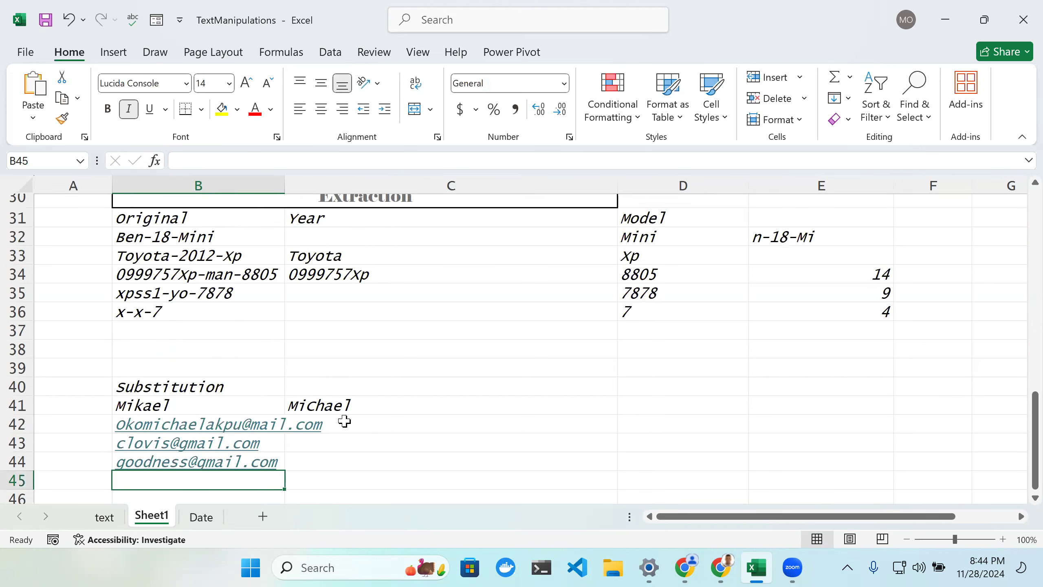
pyautogui.doubleClick(291, 193)
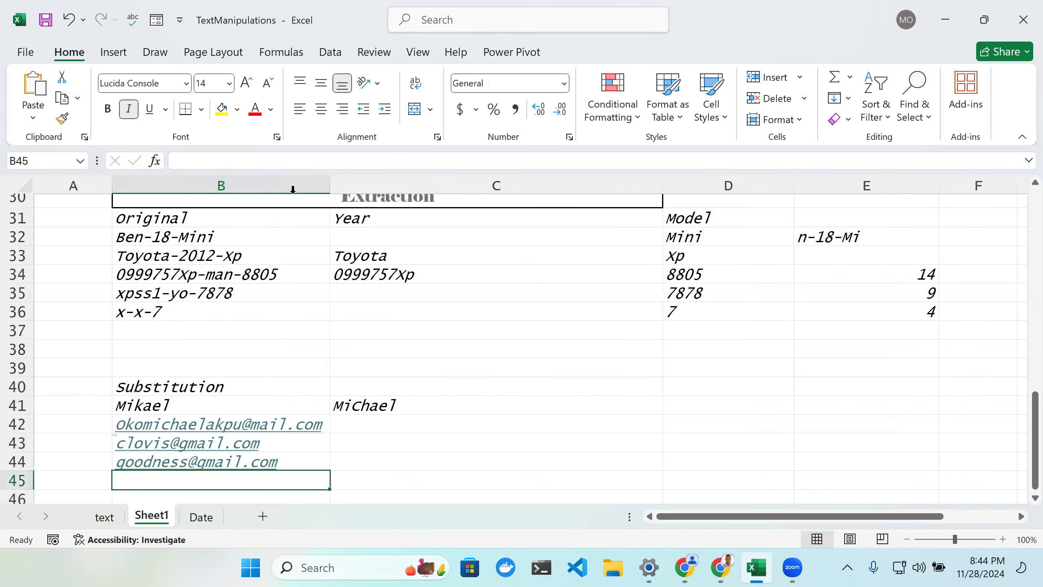
# Step: Correct the first e-mail address in B42 to use the gmail.com domain and autofit column B
pyautogui.click(396, 427)
pyautogui.doubleClick(397, 426)
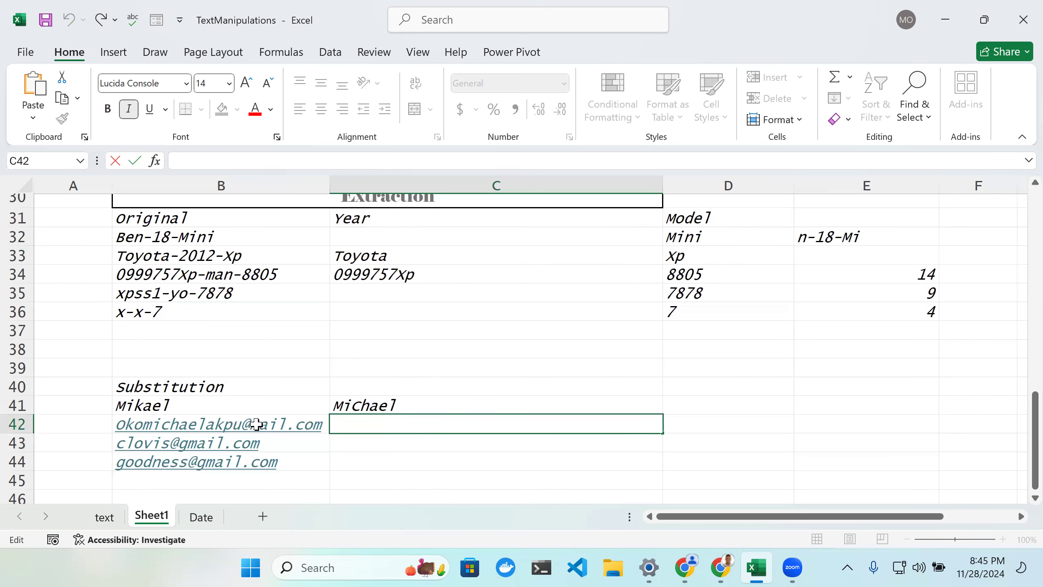
pyautogui.click(261, 425)
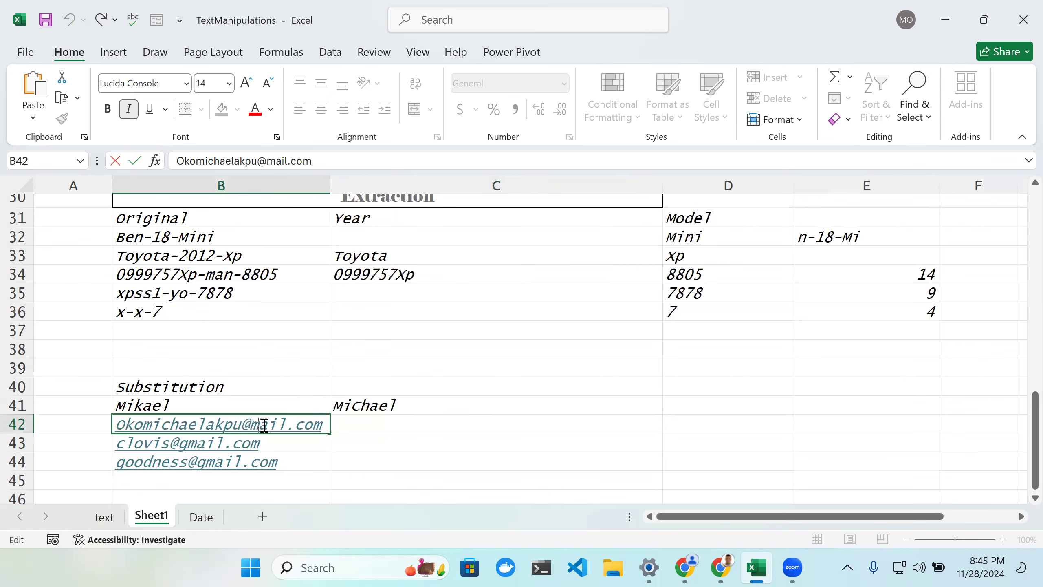
pyautogui.click(252, 424)
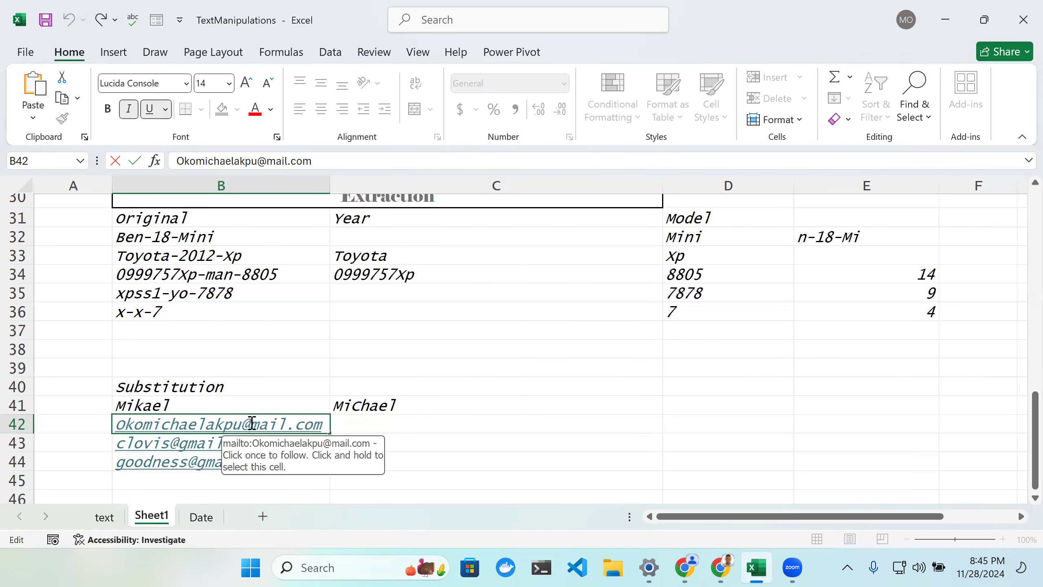
pyautogui.write('g')
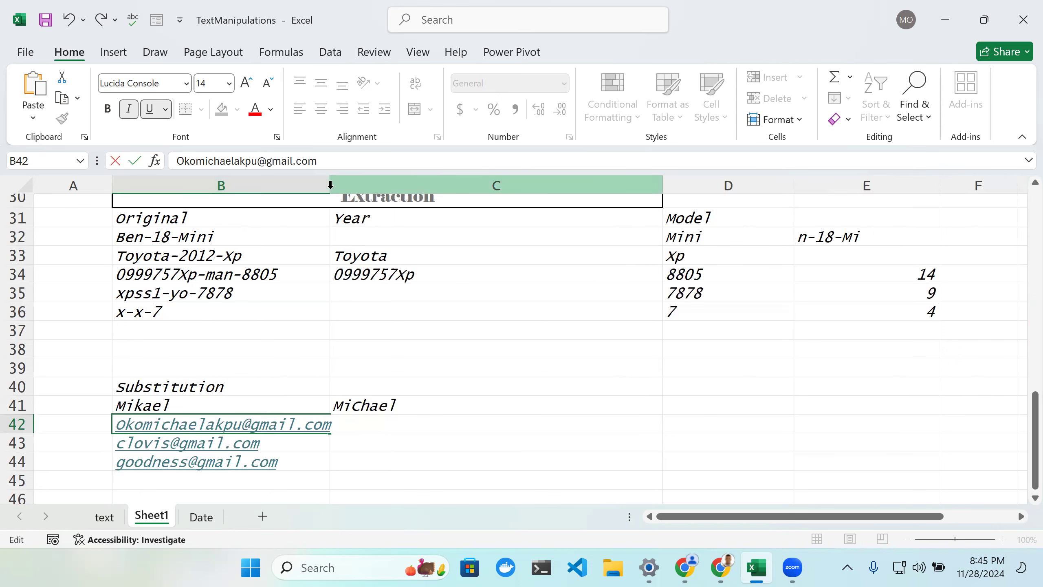
pyautogui.click(330, 185)
# Step: Enter =SUBSTITUTE(B42, "gmail", "yahoo") in cell C42 to swap gmail for yahoo in the address
pyautogui.click(369, 432)
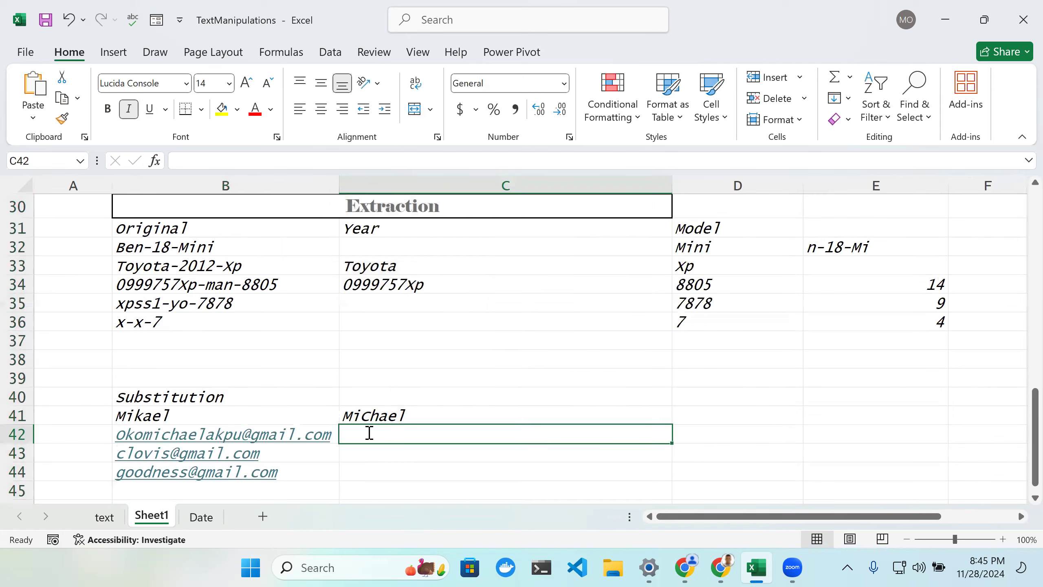
pyautogui.doubleClick(370, 433)
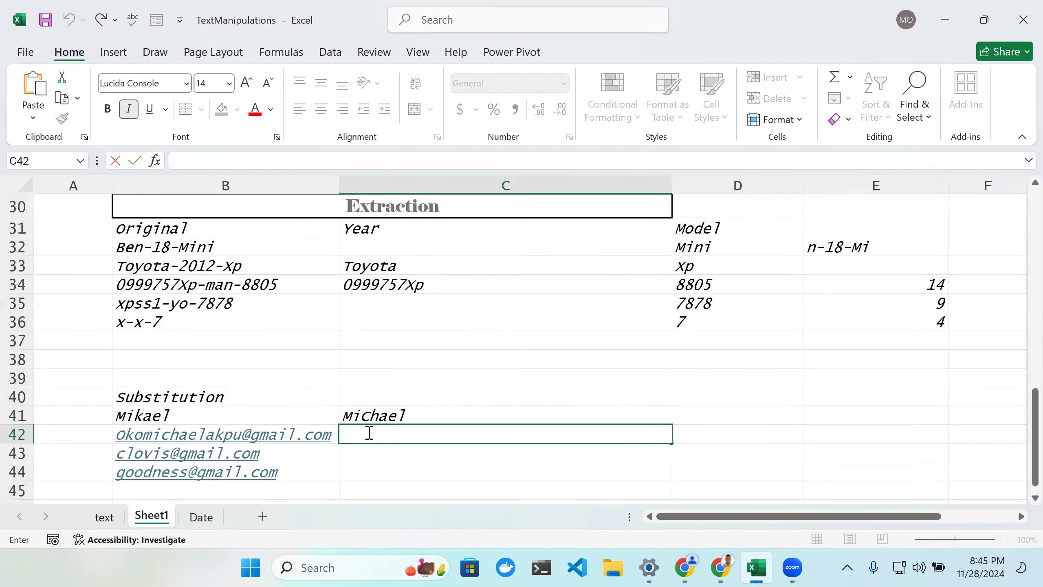
pyautogui.write('=')
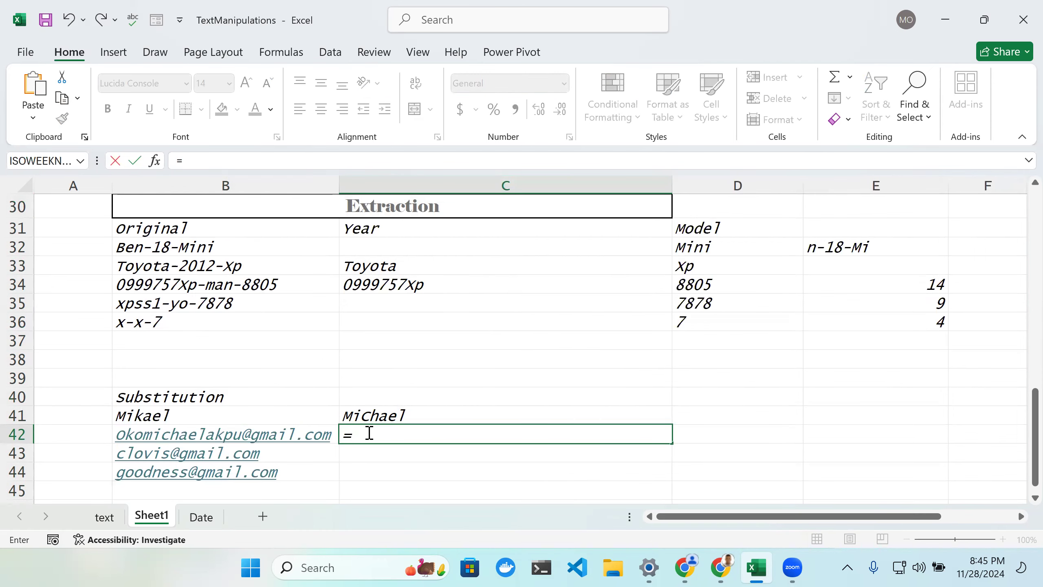
pyautogui.write('Su')
pyautogui.press('Tab')
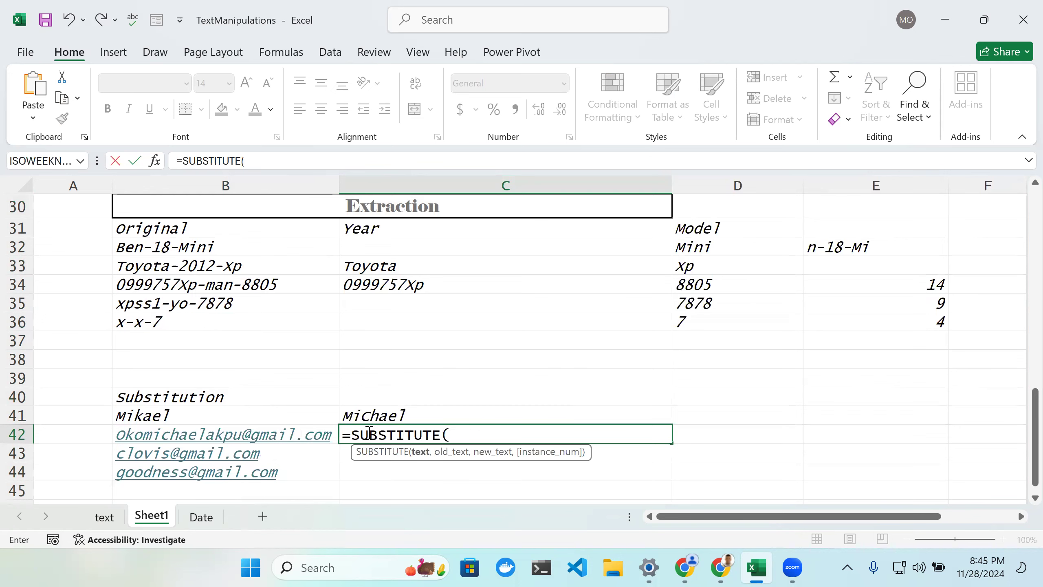
pyautogui.click(317, 437)
pyautogui.write(', ')
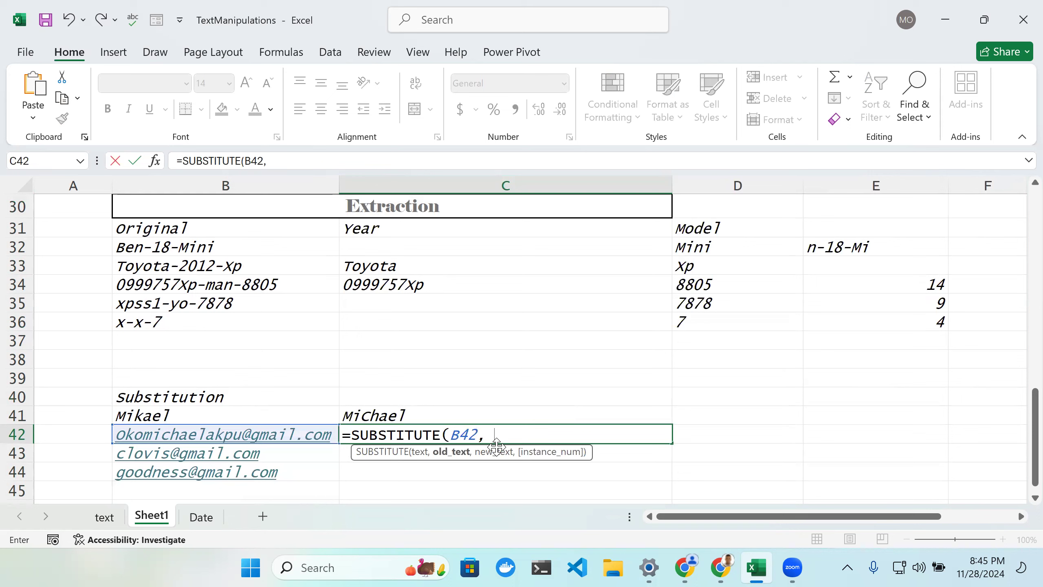
pyautogui.write('"gmail.com')
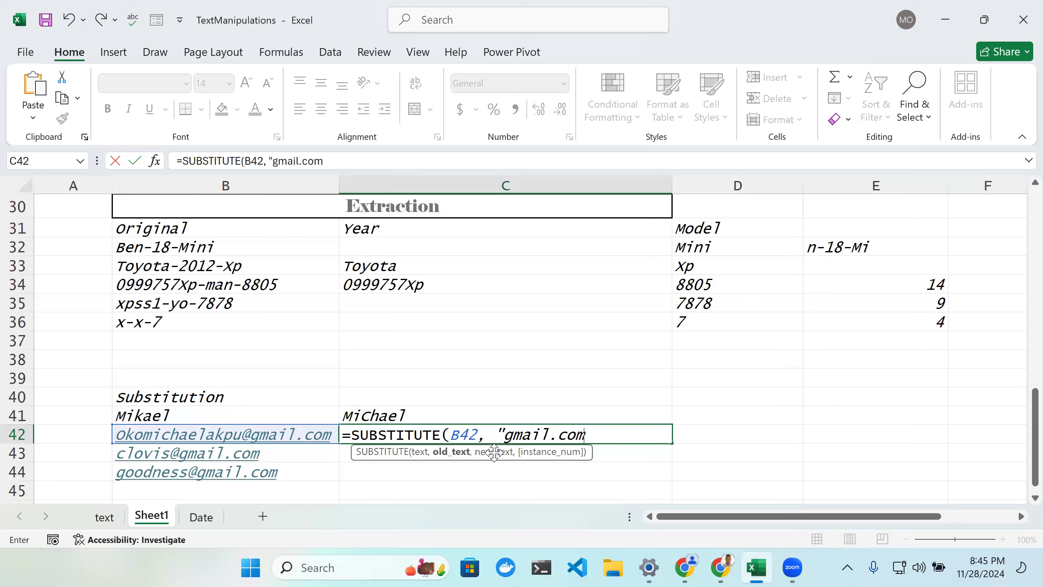
pyautogui.press('BackSpace')
pyautogui.press('BackSpace')
pyautogui.press('BackSpace')
pyautogui.press('BackSpace')
pyautogui.write('", "yah')
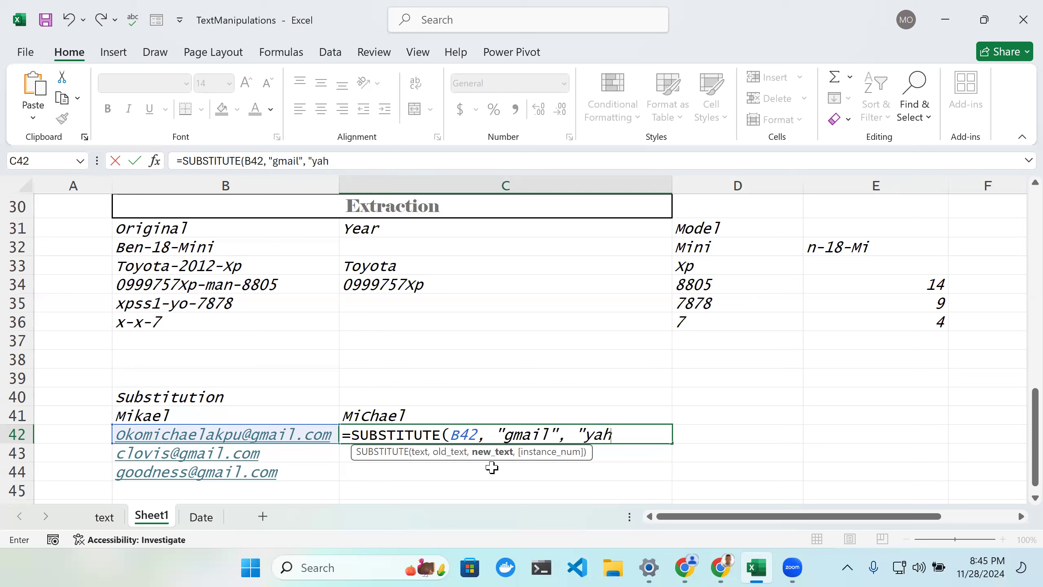
pyautogui.write('oo")')
pyautogui.press('Return')
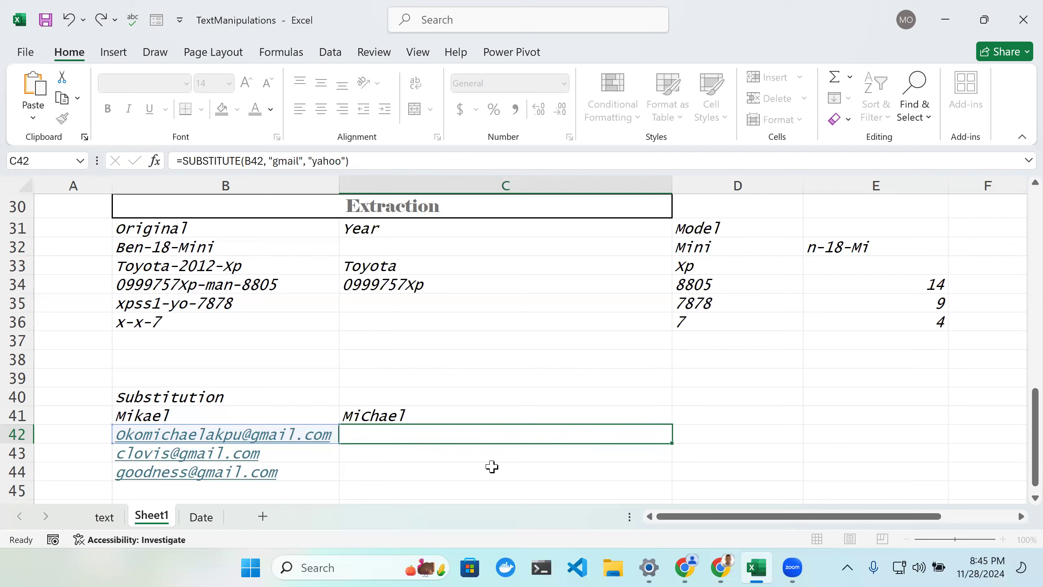
# Step: Fill the SUBSTITUTE formula from C42 down to C44
pyautogui.scroll(1, 513, 452)
pyautogui.scroll(-1, 515, 427)
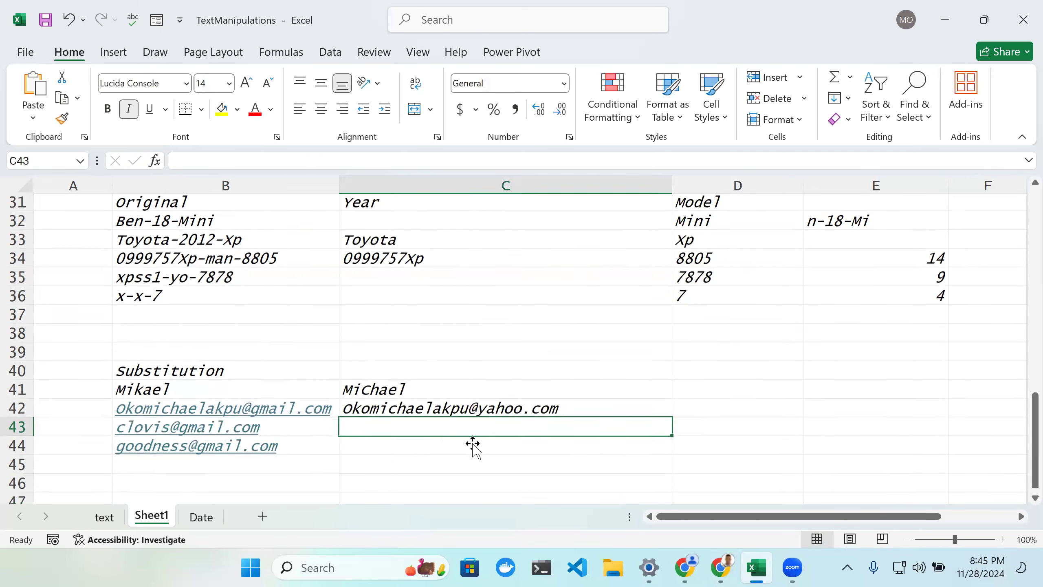
pyautogui.scroll(1, 515, 435)
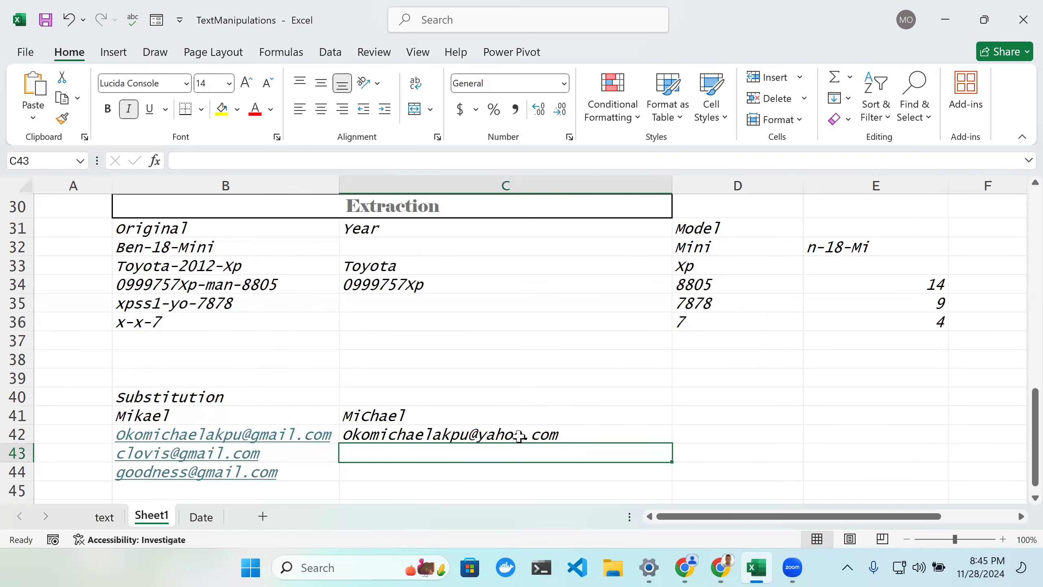
pyautogui.click(520, 436)
pyautogui.moveTo(673, 443); pyautogui.dragTo(665, 476)
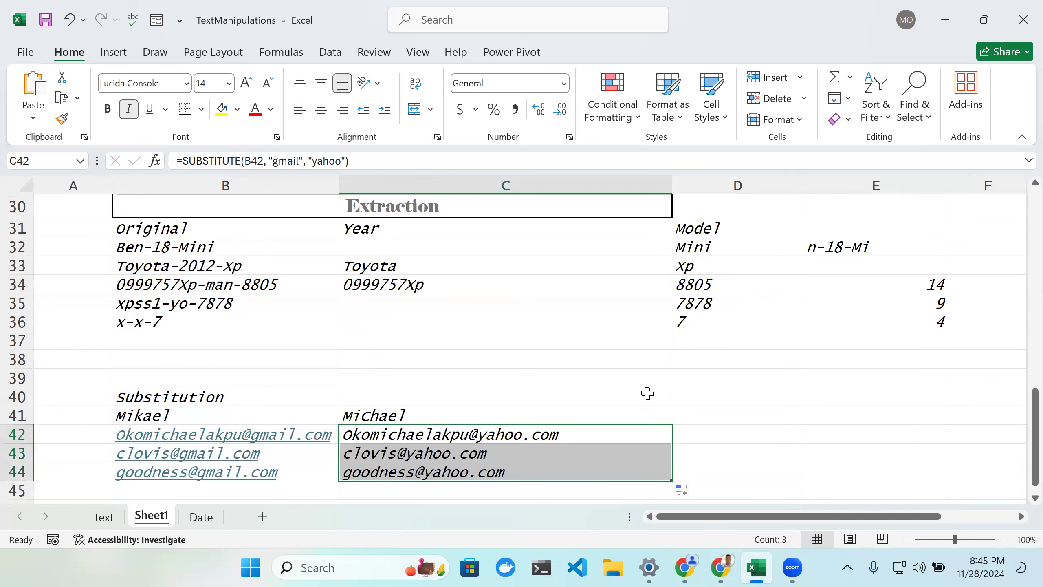
# Step: Review the filled e-mail formulas, then open the text sheet and browse its substituting and counting examples
pyautogui.scroll(-1, 647, 394)
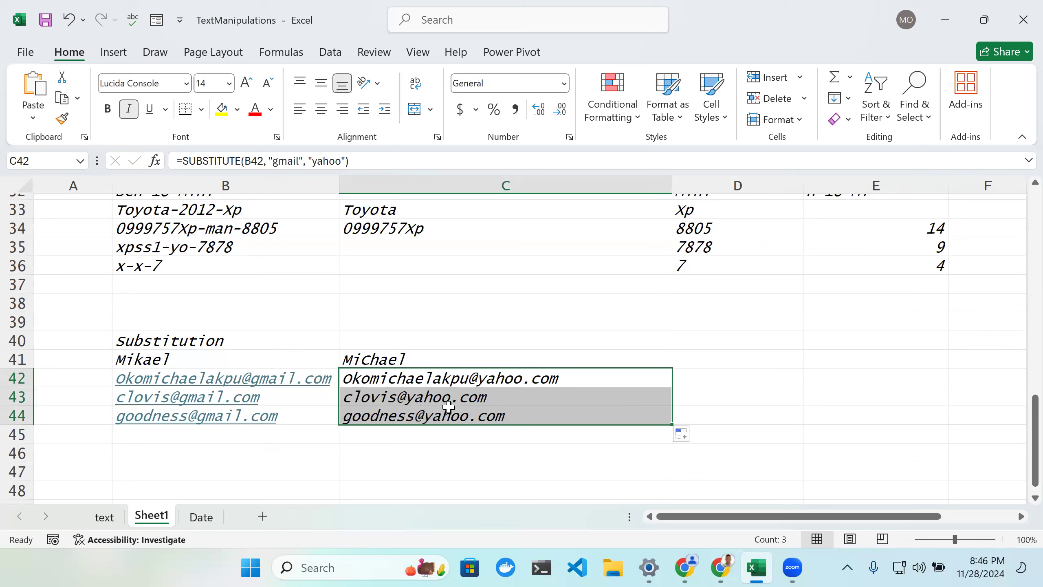
pyautogui.click(477, 418)
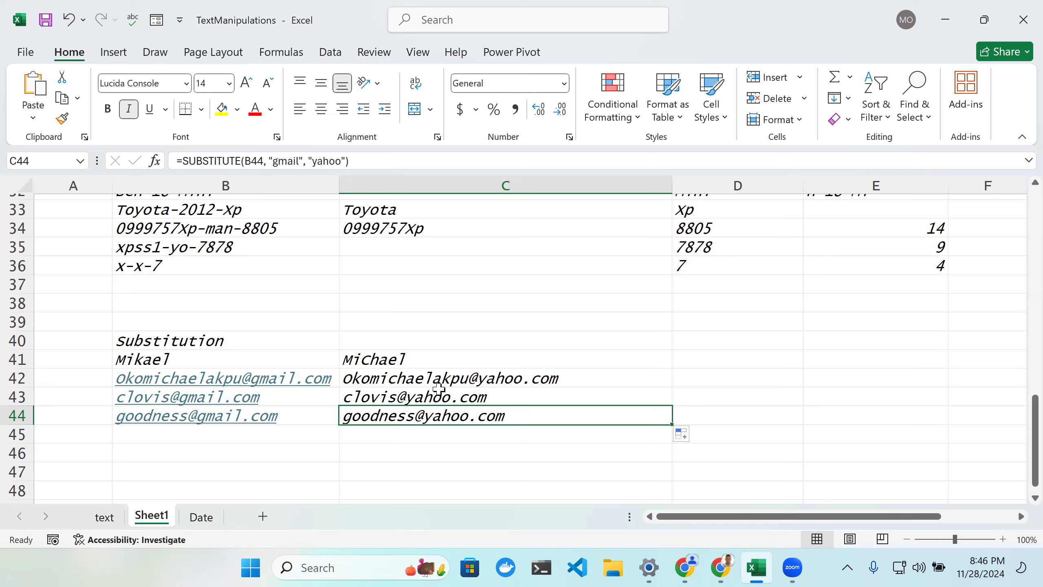
pyautogui.scroll(-3, 433, 361)
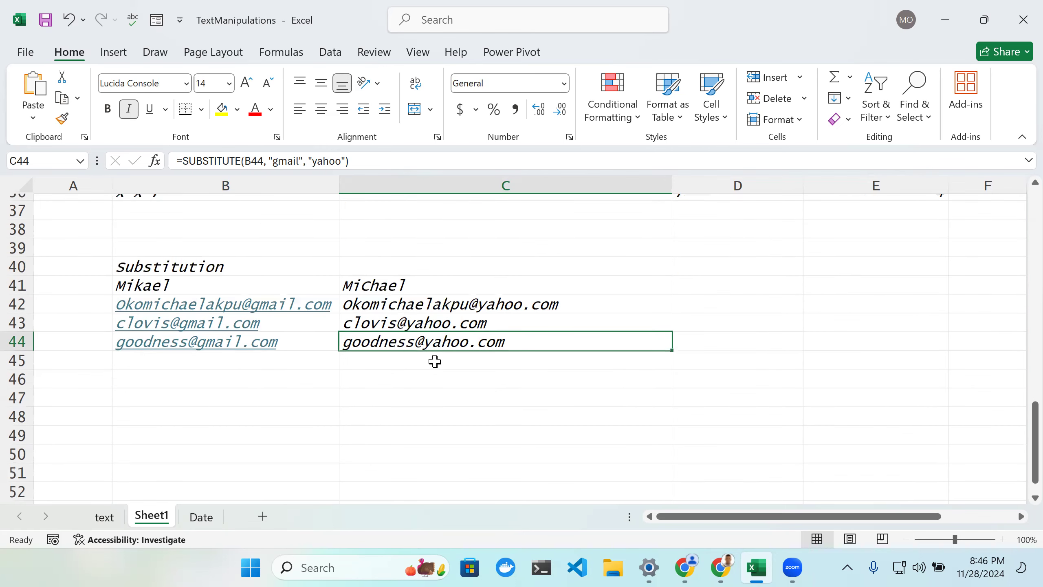
pyautogui.scroll(-3, 431, 367)
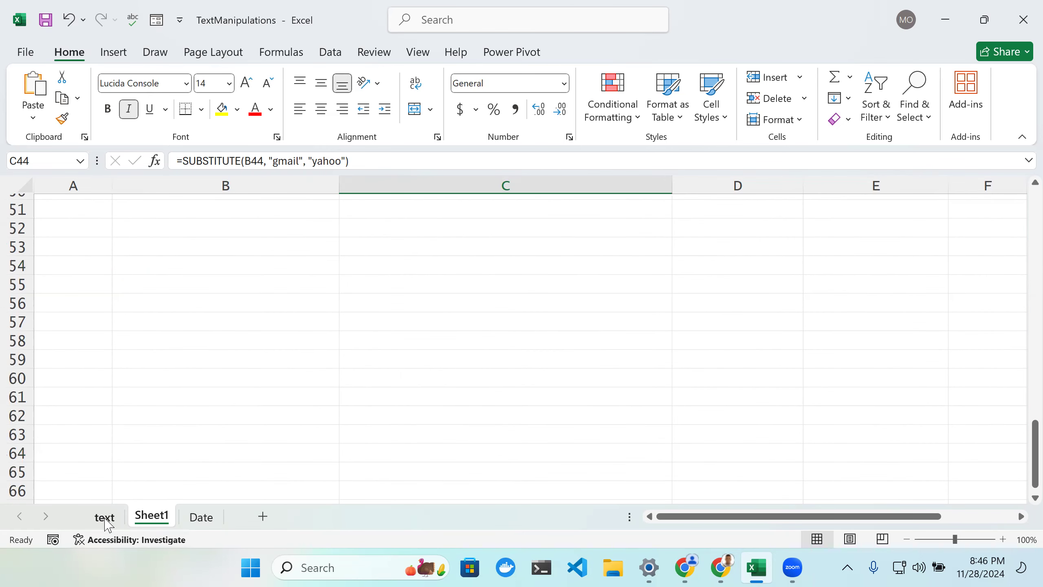
pyautogui.click(105, 518)
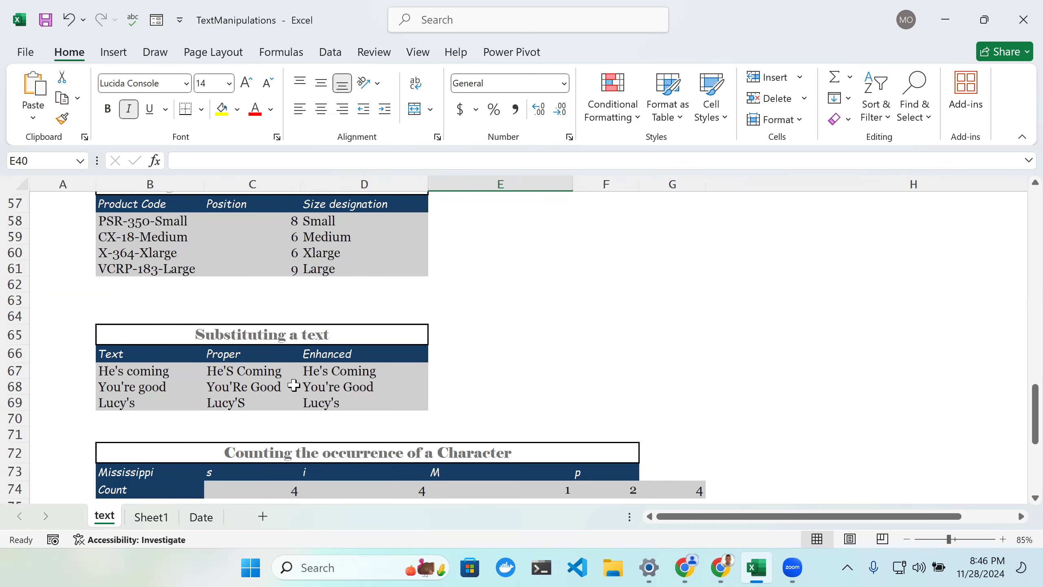
pyautogui.scroll(-2, 294, 385)
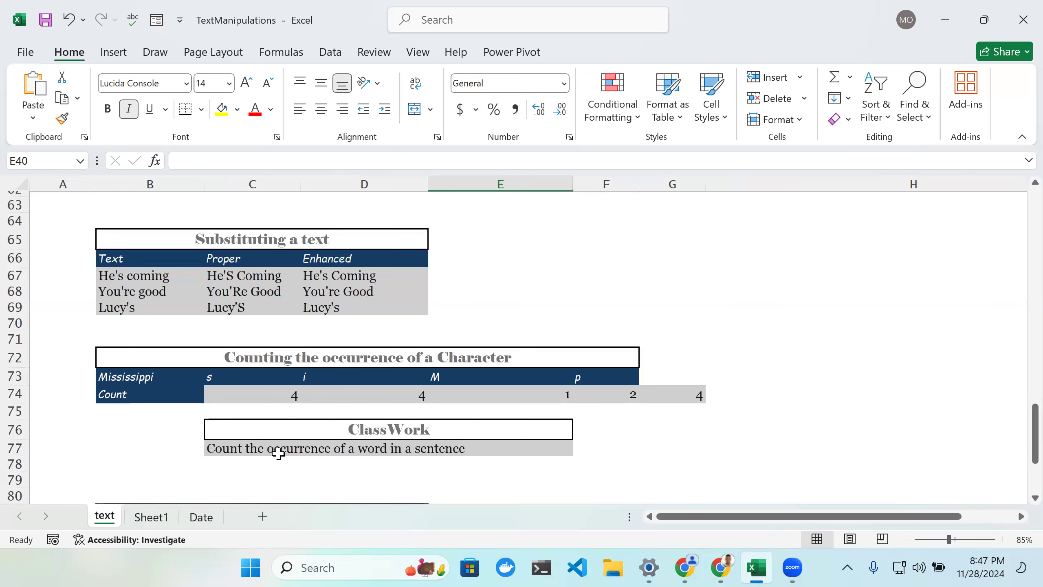
pyautogui.scroll(-1, 275, 444)
pyautogui.scroll(2, 283, 442)
pyautogui.scroll(-3, 299, 439)
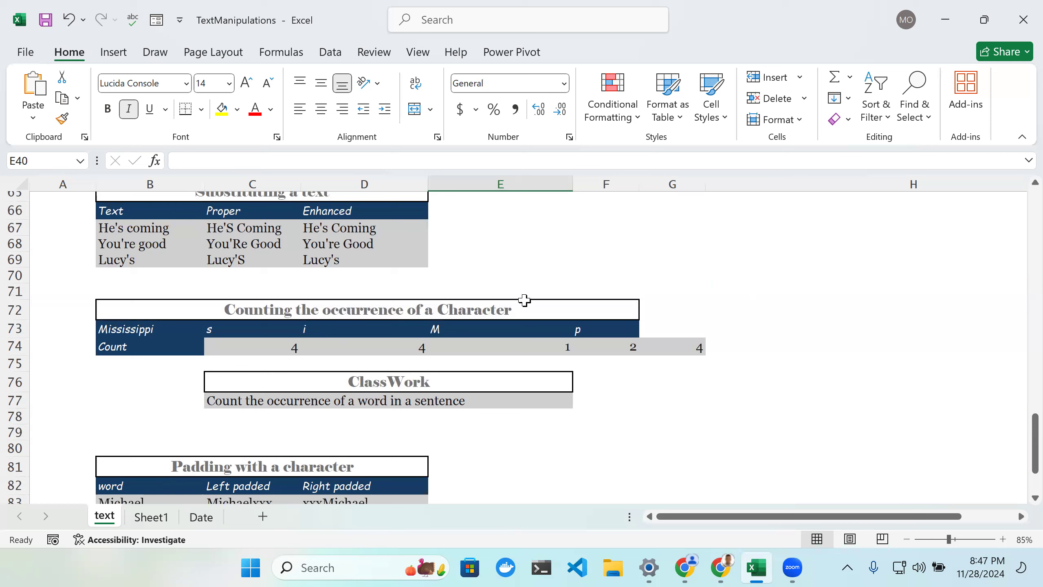
# Step: Clear all contents and formatting from cell G74 on the text sheet
pyautogui.click(663, 348)
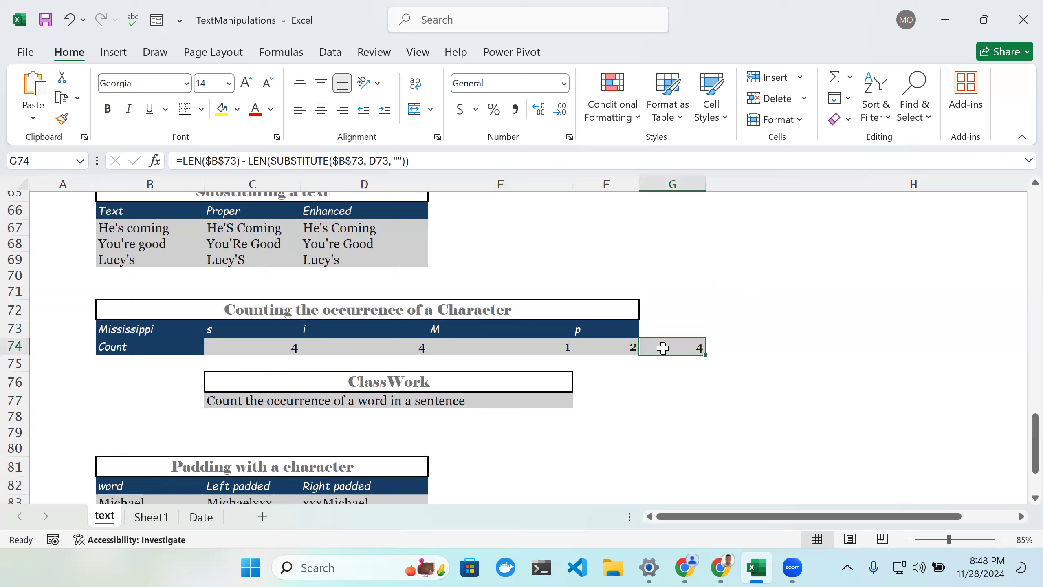
pyautogui.press('BackSpace')
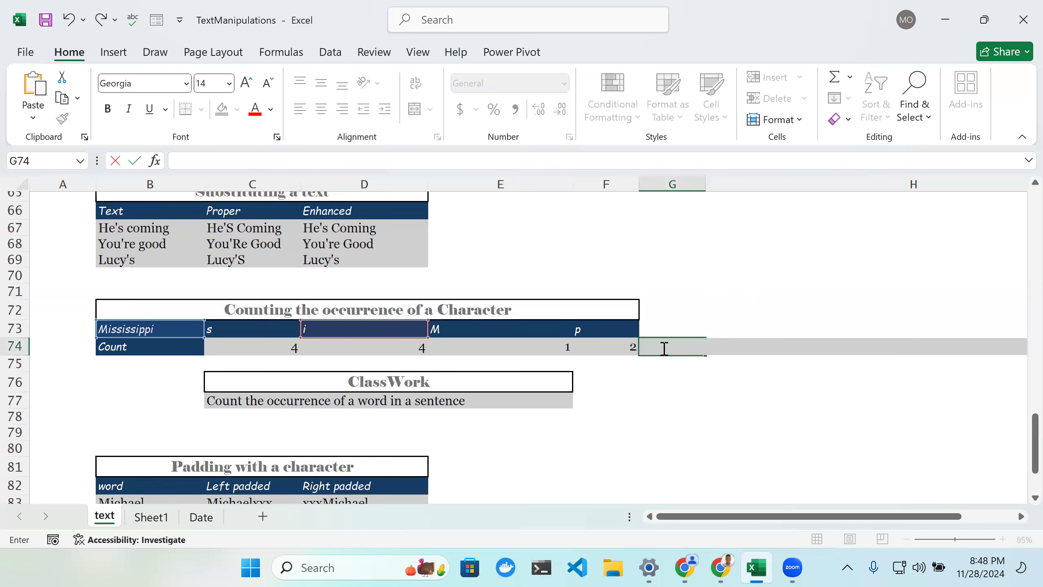
pyautogui.click(747, 293)
pyautogui.click(694, 347)
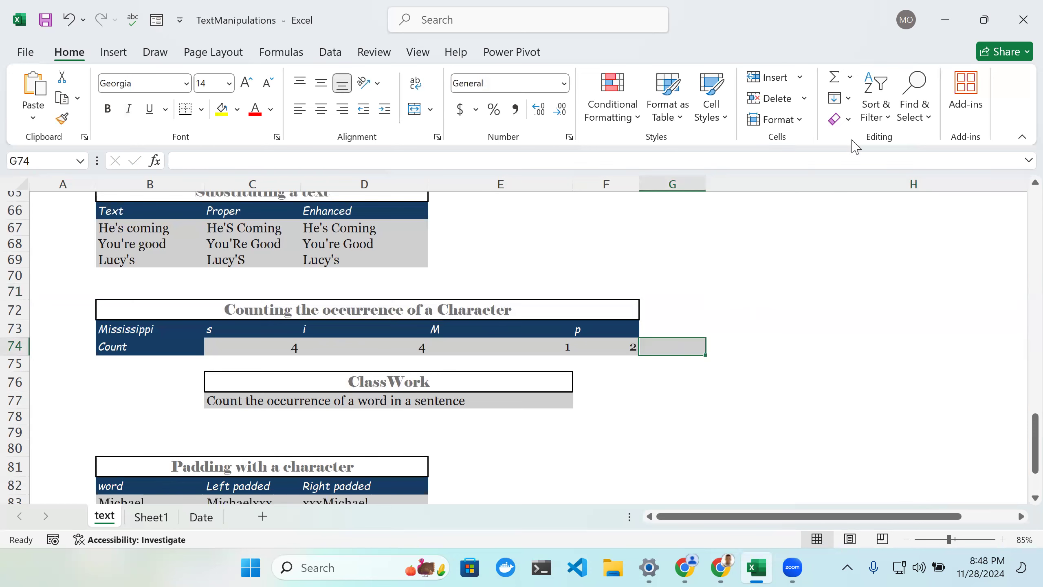
pyautogui.click(840, 119)
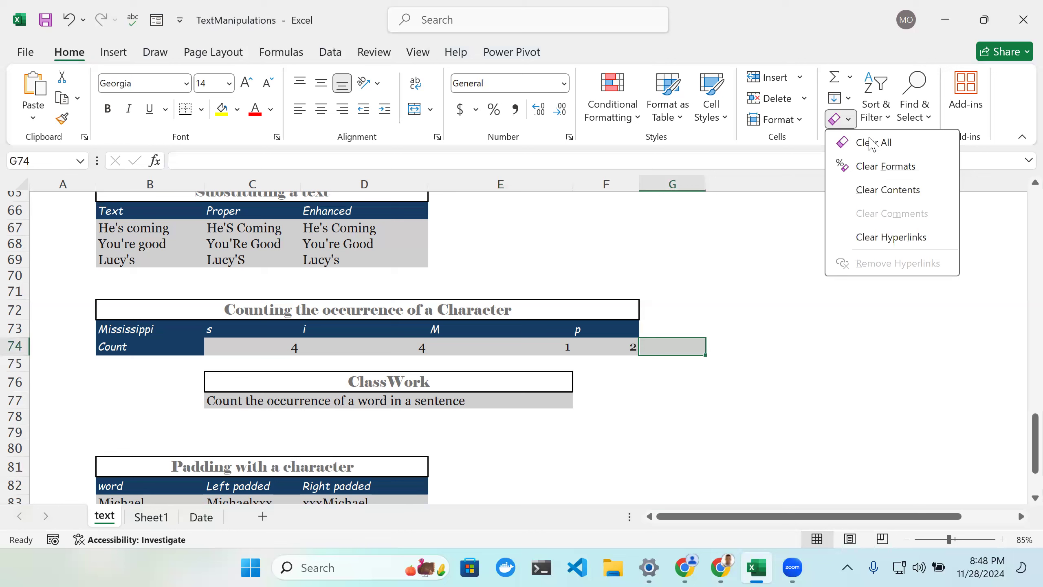
pyautogui.click(873, 143)
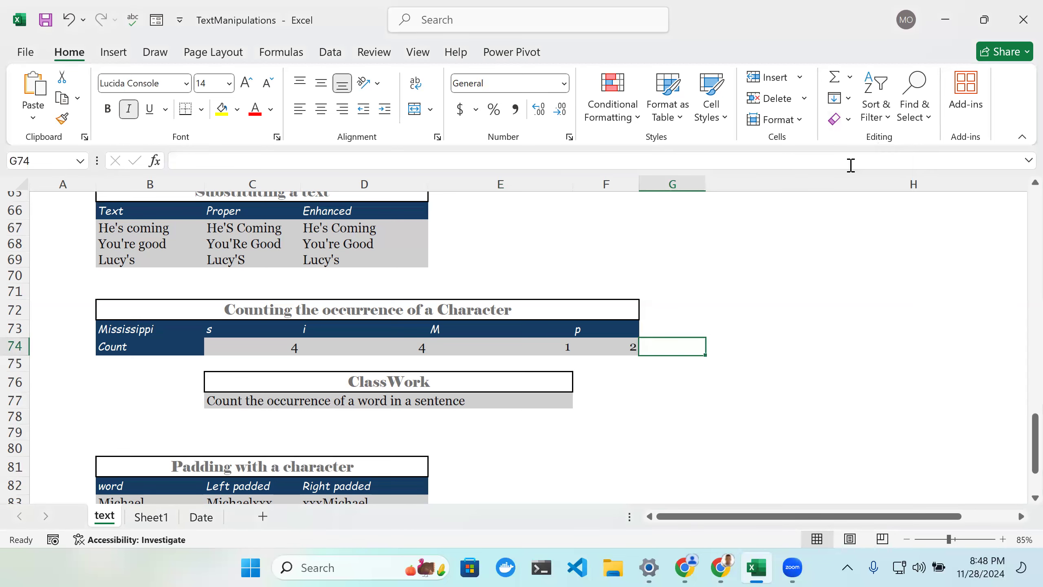
# Step: Return to Sheet1 and enter the heading Counting in cell B47
pyautogui.scroll(-1, 467, 444)
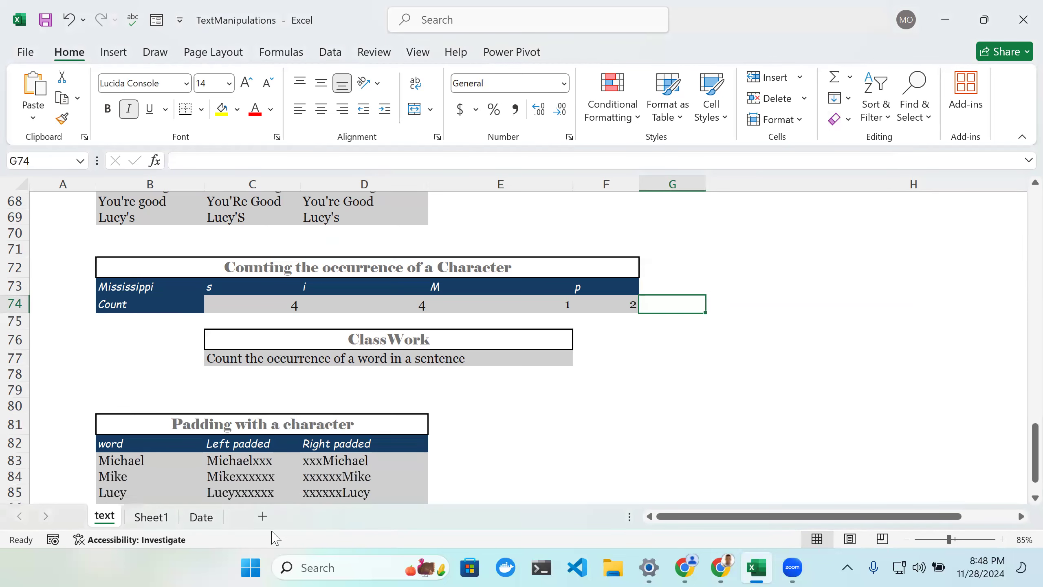
pyautogui.click(151, 517)
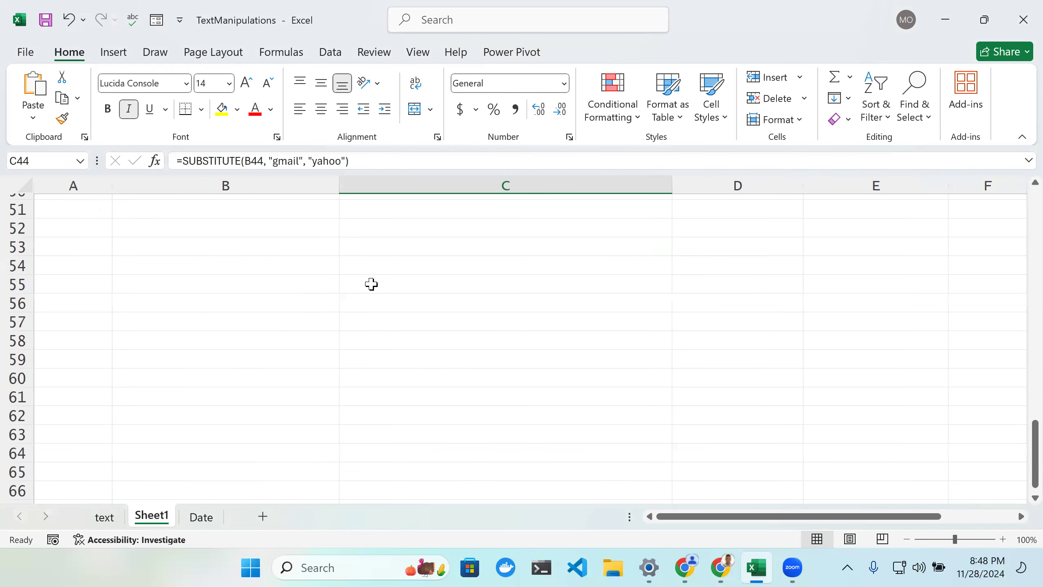
pyautogui.scroll(4, 366, 279)
pyautogui.scroll(-2, 277, 350)
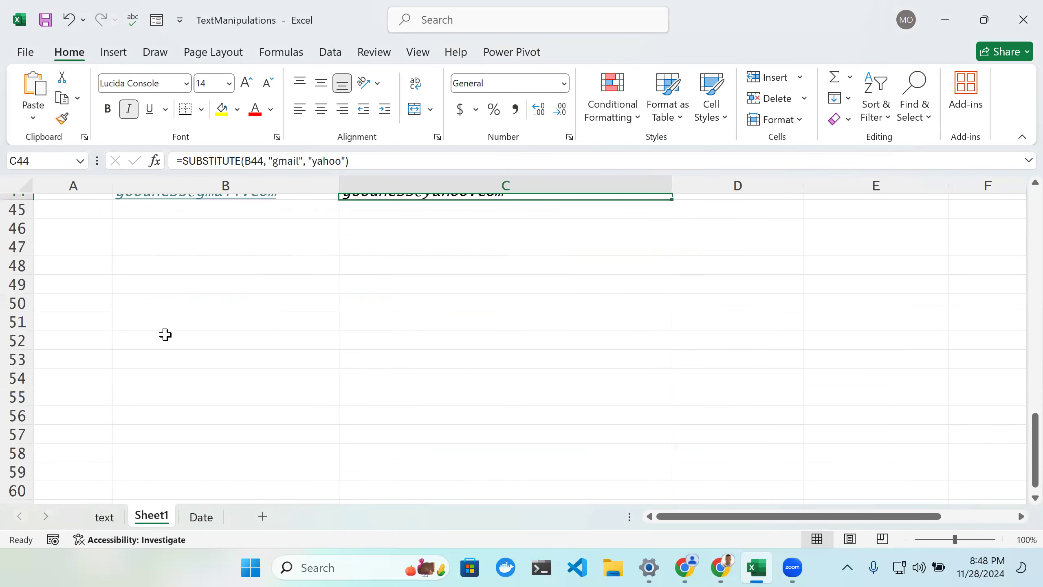
pyautogui.click(148, 253)
pyautogui.doubleClick(161, 248)
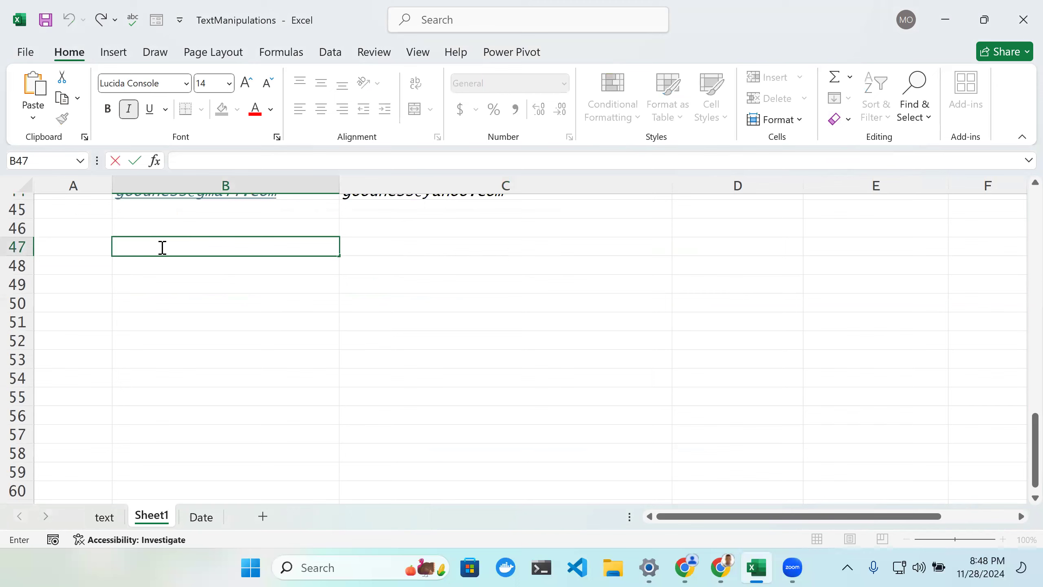
pyautogui.write('Counting the')
pyautogui.press('BackSpace')
pyautogui.press('BackSpace')
pyautogui.press('BackSpace')
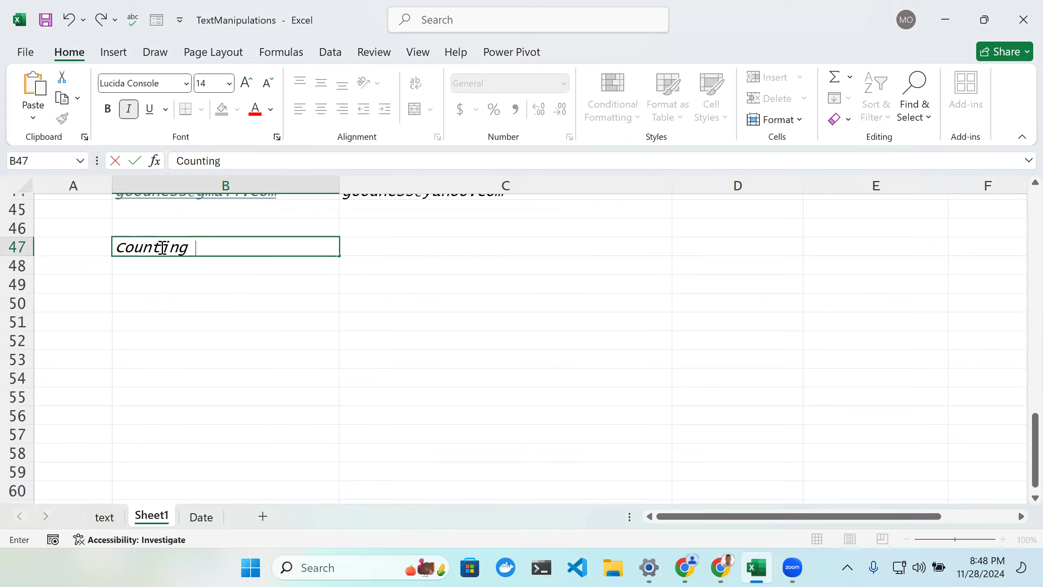
pyautogui.doubleClick(185, 266)
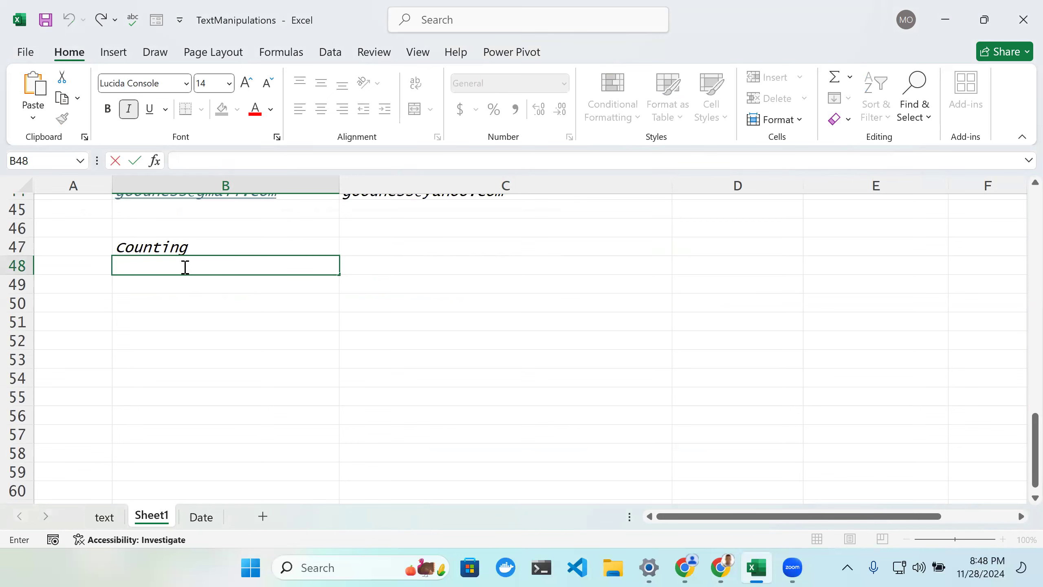
# Step: Enter the label Text in cell B48
pyautogui.write('Text')
pyautogui.press('Tab')
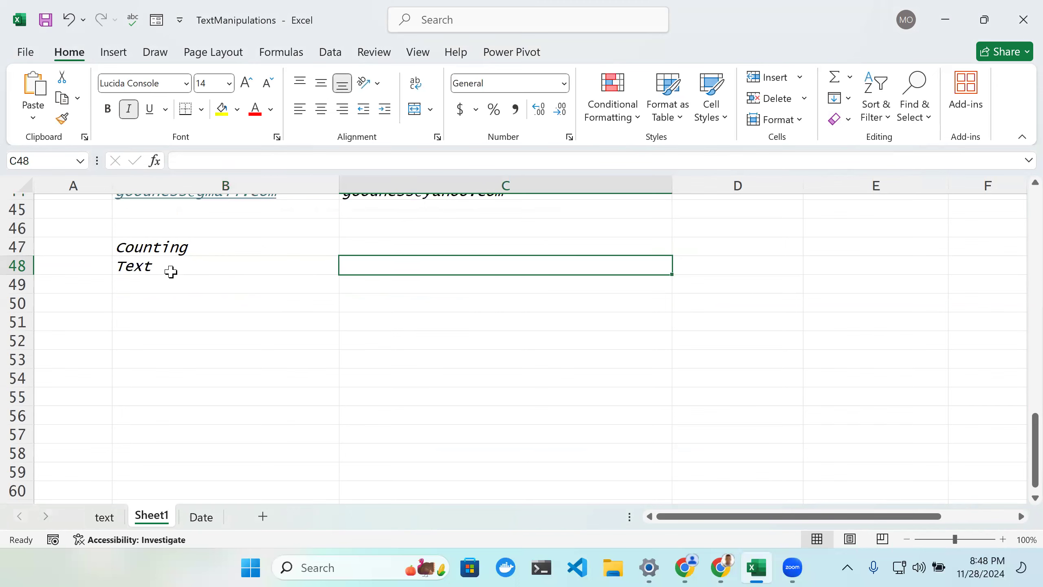
pyautogui.write('M')
pyautogui.press('BackSpace')
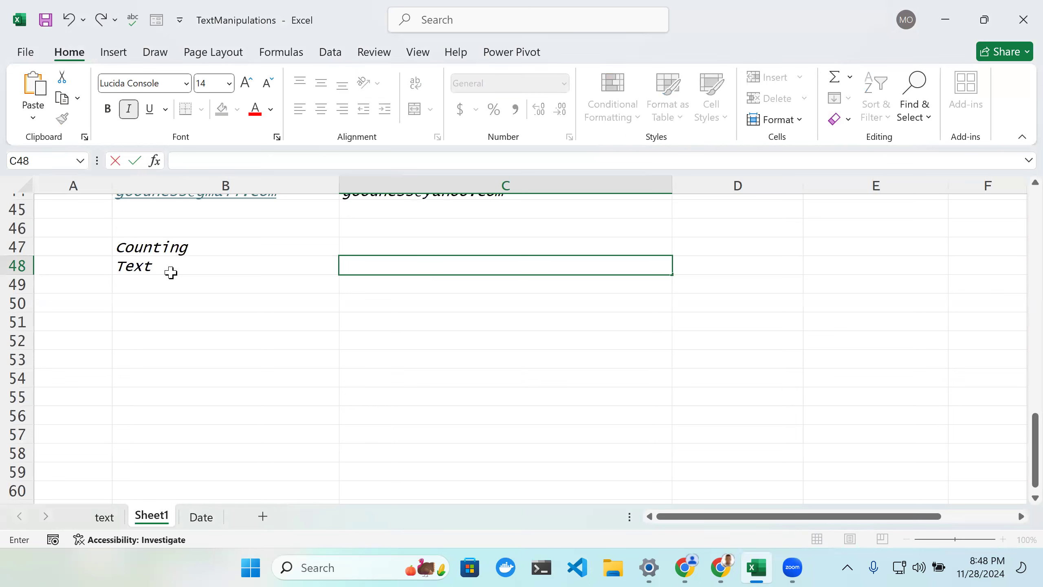
# Step: Enter the sample text Happiness in cell C48
pyautogui.write('Happiness')
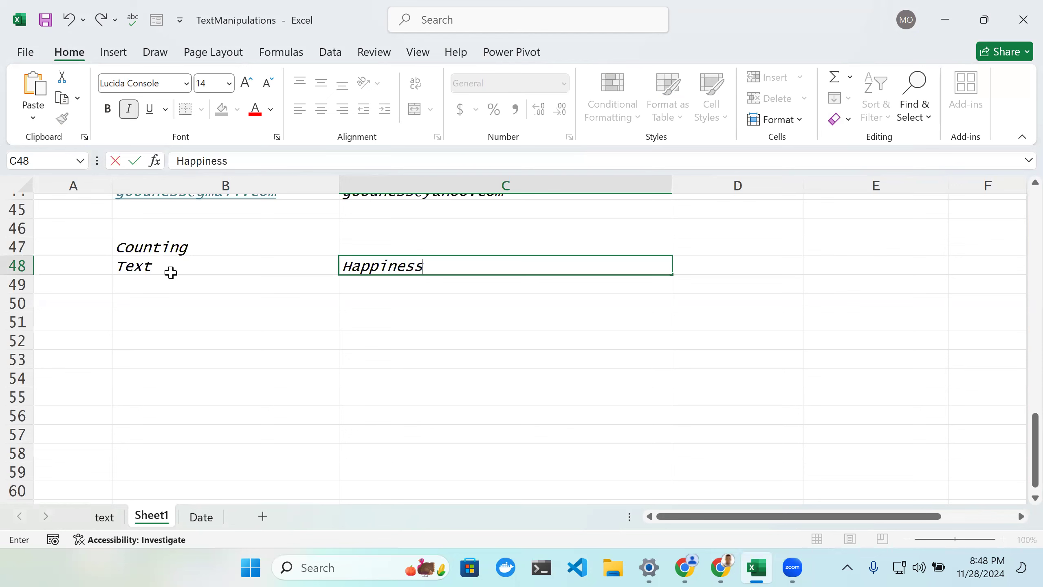
pyautogui.click(172, 280)
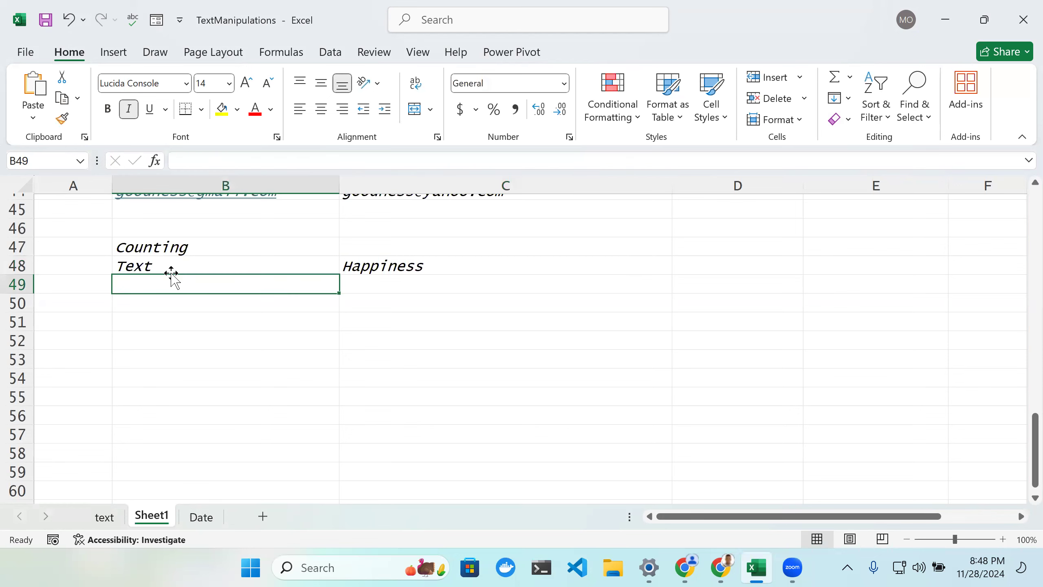
# Step: Enter the label Charater in cell B49
pyautogui.moveTo(171, 273); pyautogui.dragTo(171, 265)
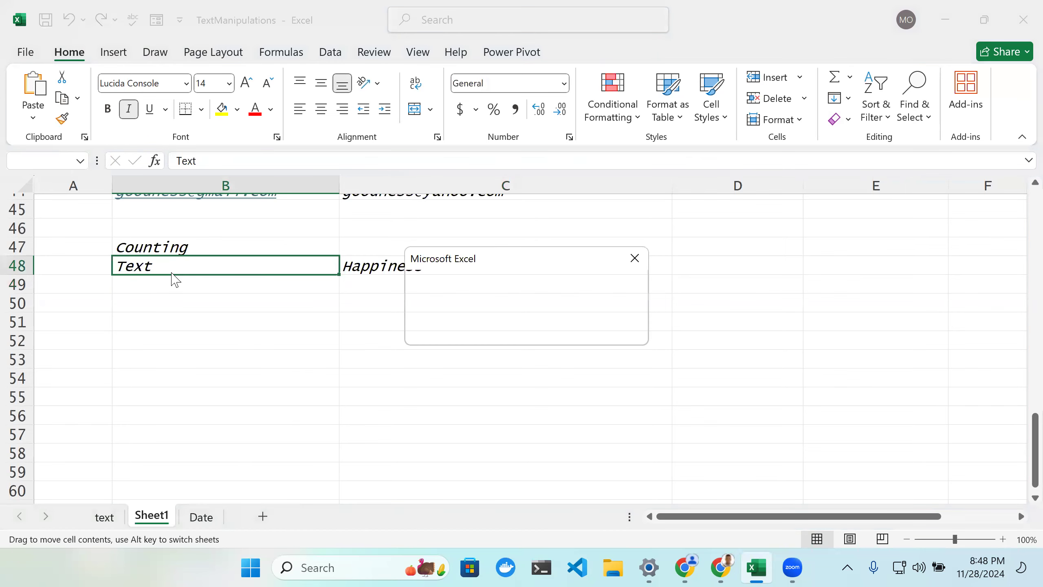
pyautogui.click(634, 258)
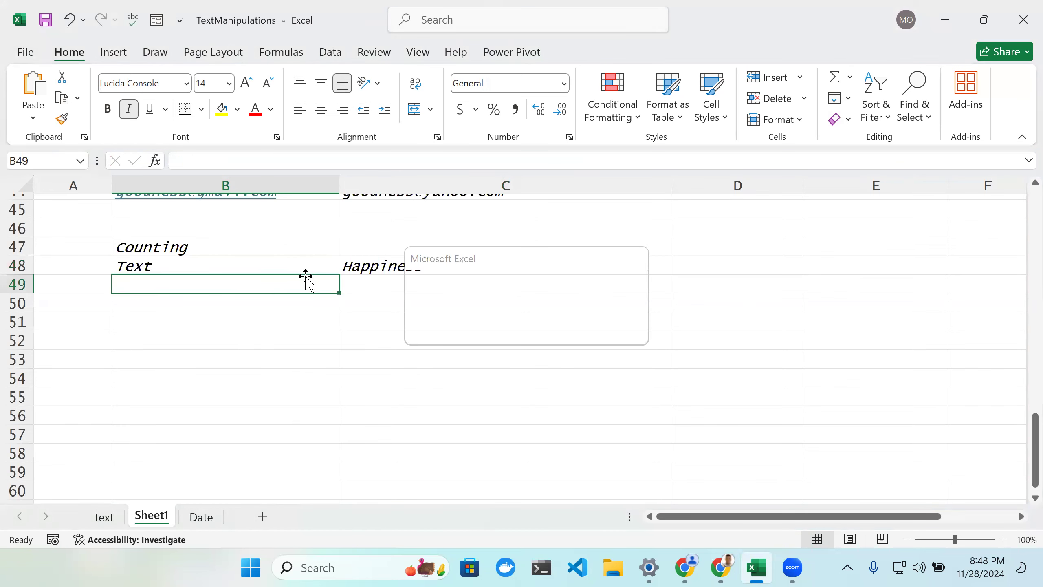
pyautogui.doubleClick(305, 280)
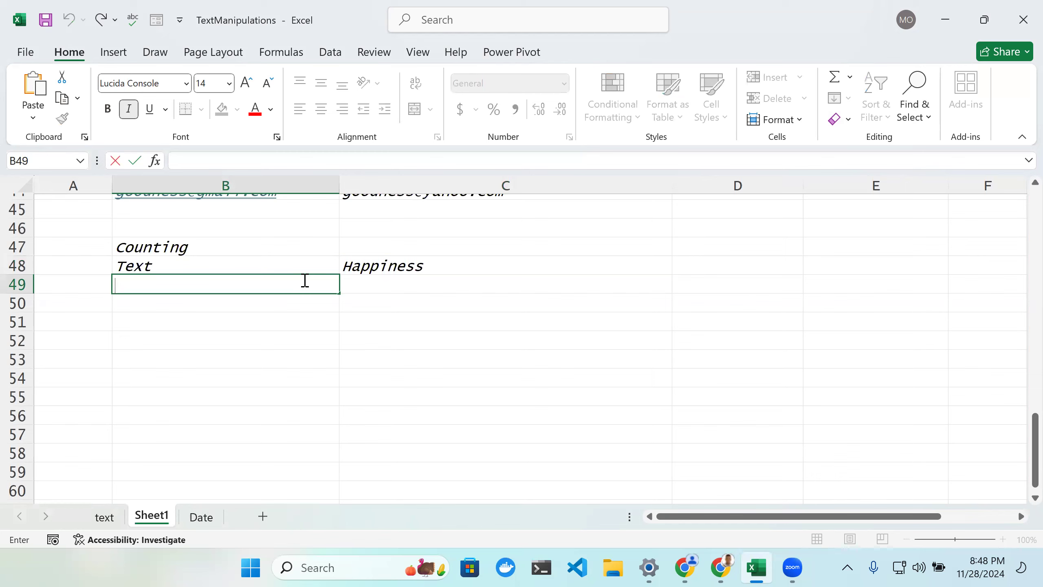
pyautogui.write('Charate')
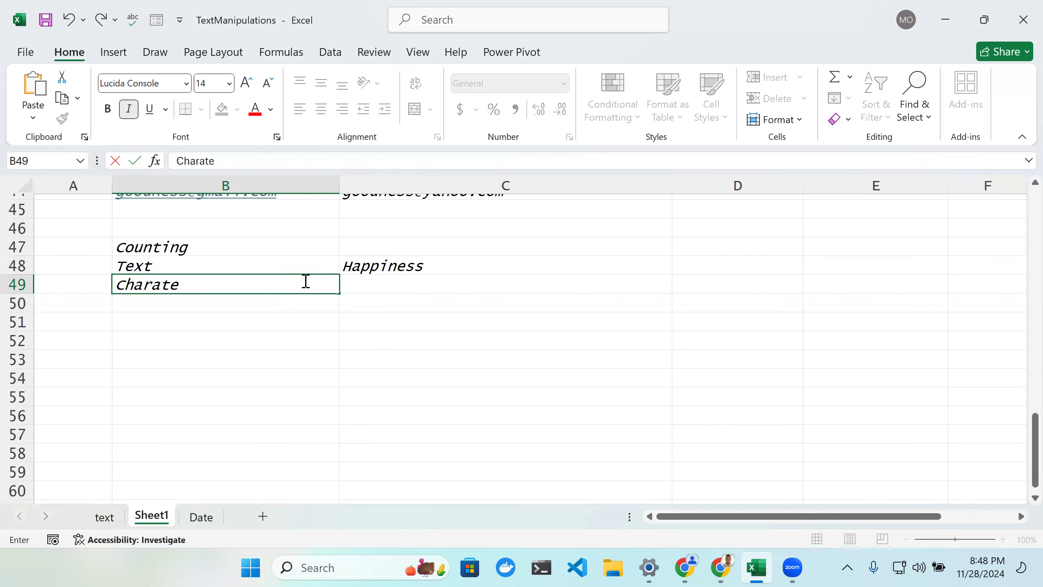
pyautogui.write('r')
pyautogui.press('Tab')
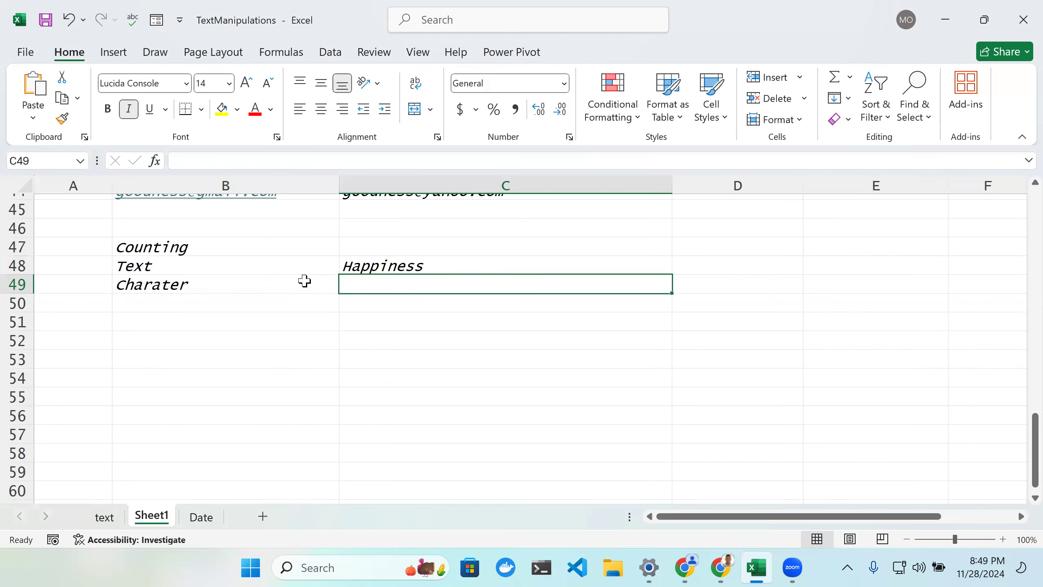
# Step: Enter the label Count in cell B50
pyautogui.doubleClick(283, 305)
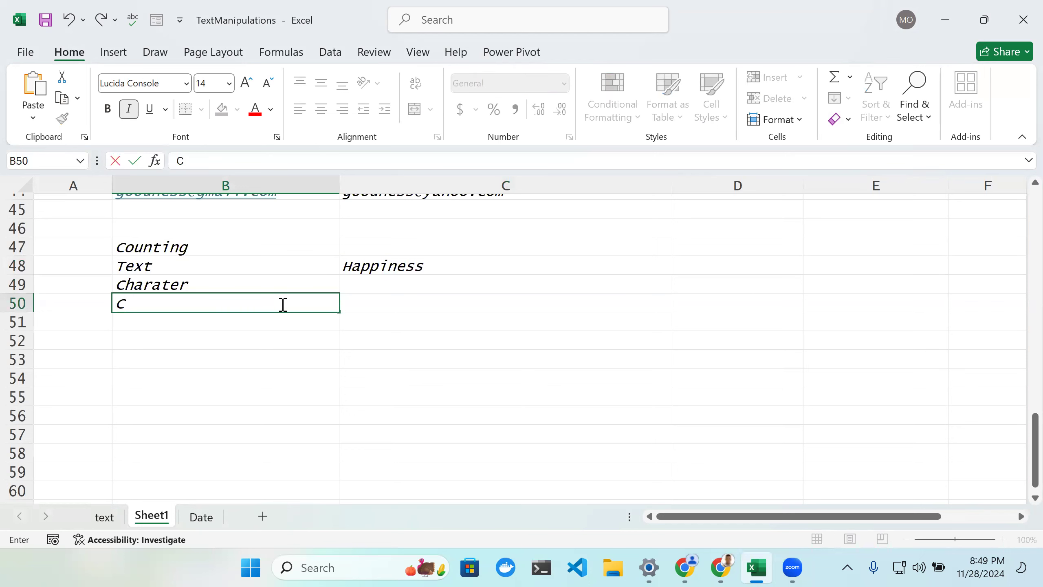
pyautogui.write('Count')
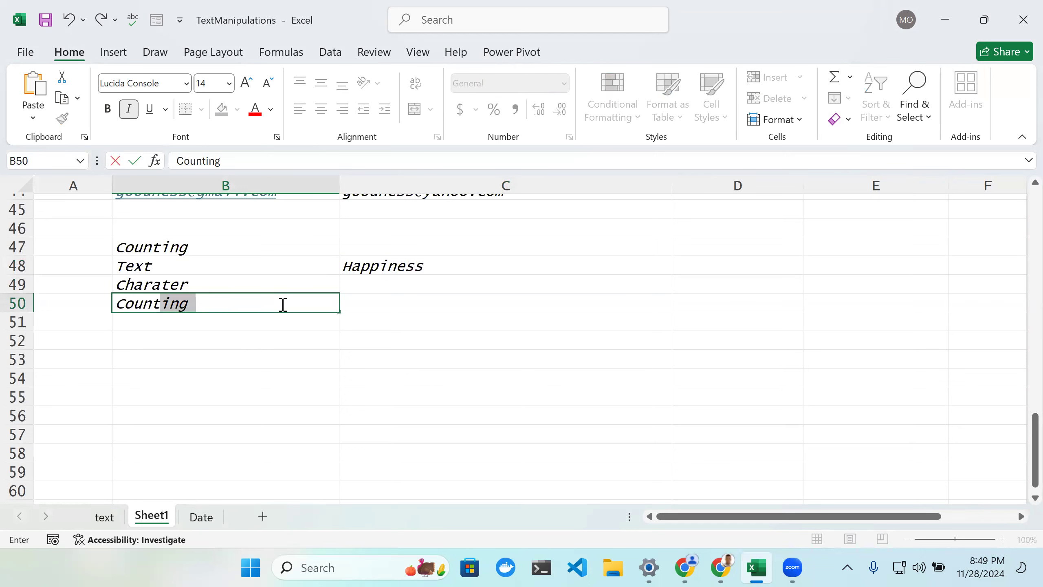
pyautogui.press('Tab')
pyautogui.doubleClick(282, 304)
pyautogui.press('BackSpace')
pyautogui.press('BackSpace')
pyautogui.press('BackSpace')
pyautogui.press('Return')
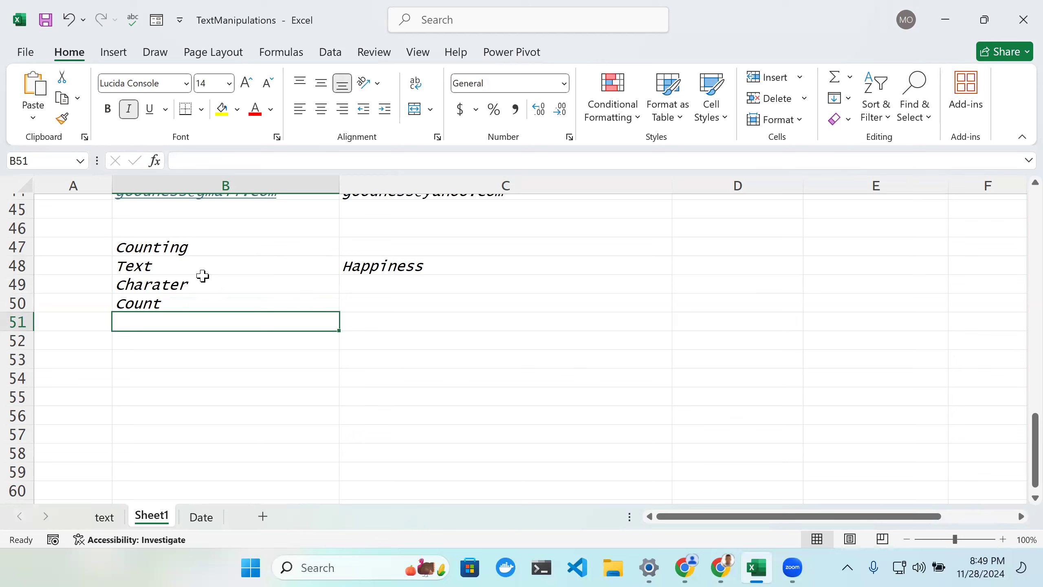
# Step: Enter the characters H, p and s in cells C49, D49 and E49
pyautogui.doubleClick(373, 285)
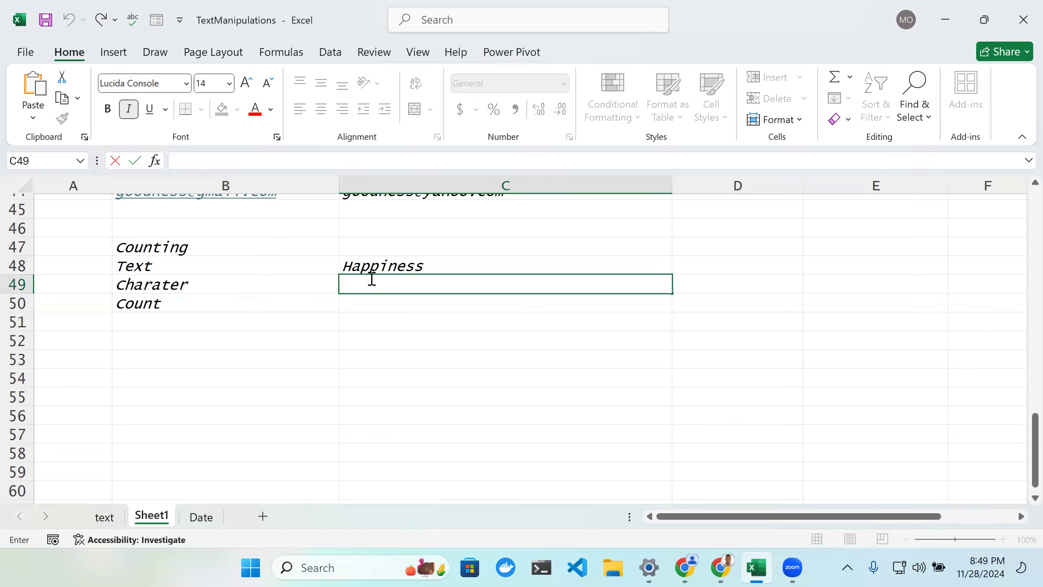
pyautogui.write('H')
pyautogui.press('Delete')
pyautogui.click(713, 283)
pyautogui.doubleClick(715, 283)
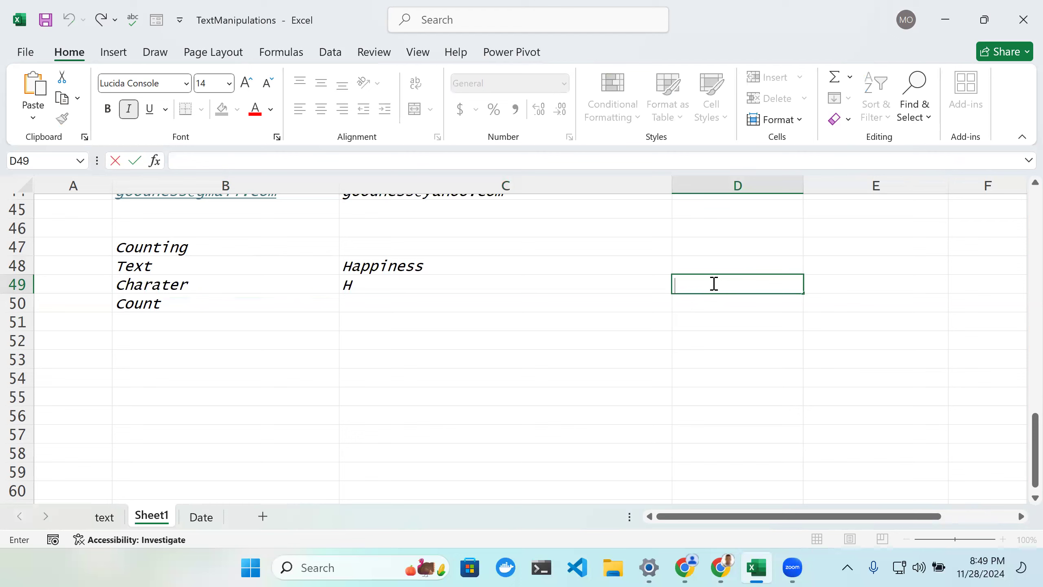
pyautogui.write('p')
pyautogui.click(820, 284)
pyautogui.write('s')
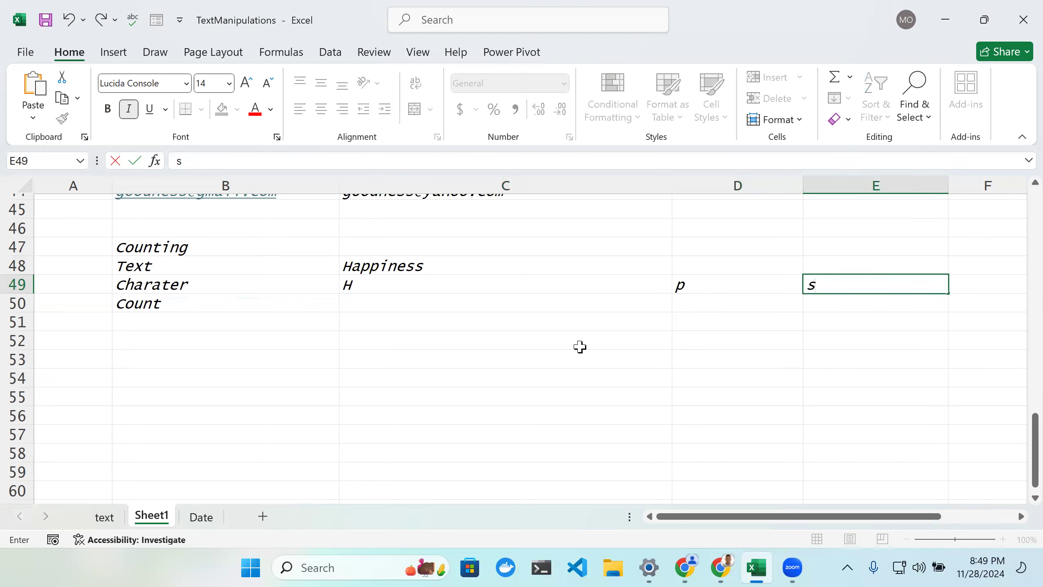
# Step: Enter the formula =LEN($C$48) in cell C50
pyautogui.click(377, 298)
pyautogui.doubleClick(377, 299)
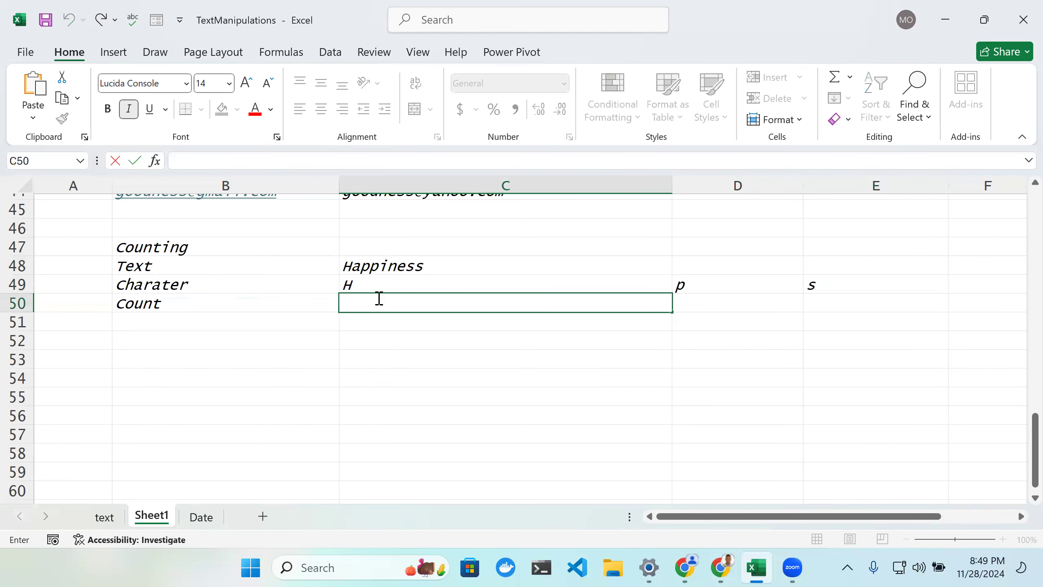
pyautogui.write('=')
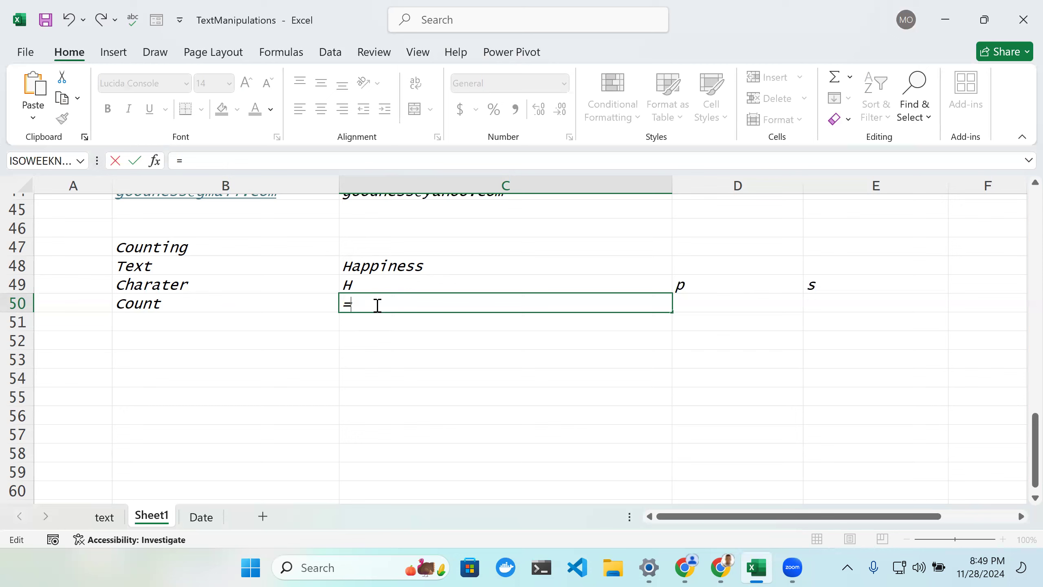
pyautogui.write('LE')
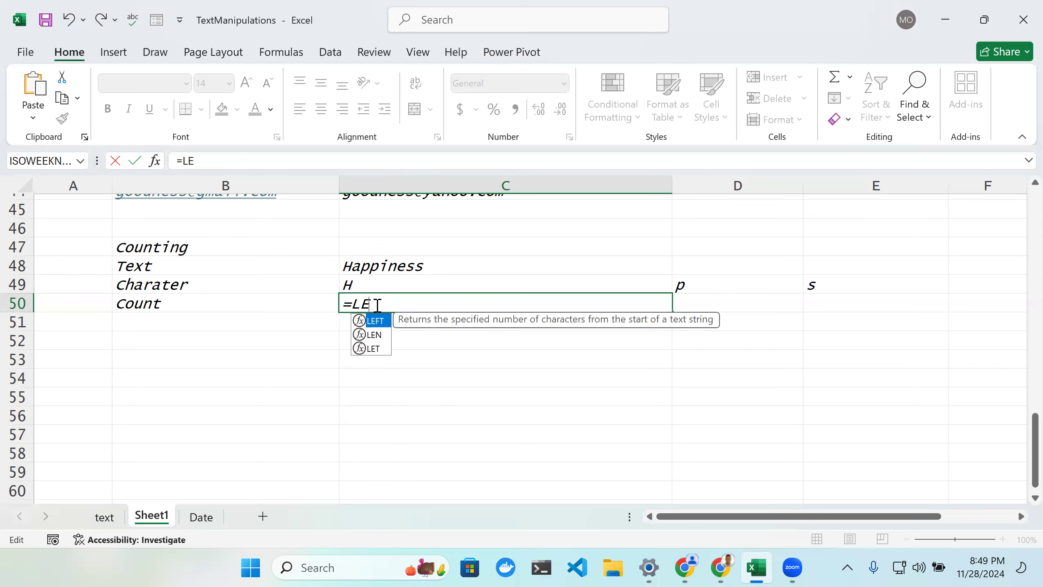
pyautogui.press('Down')
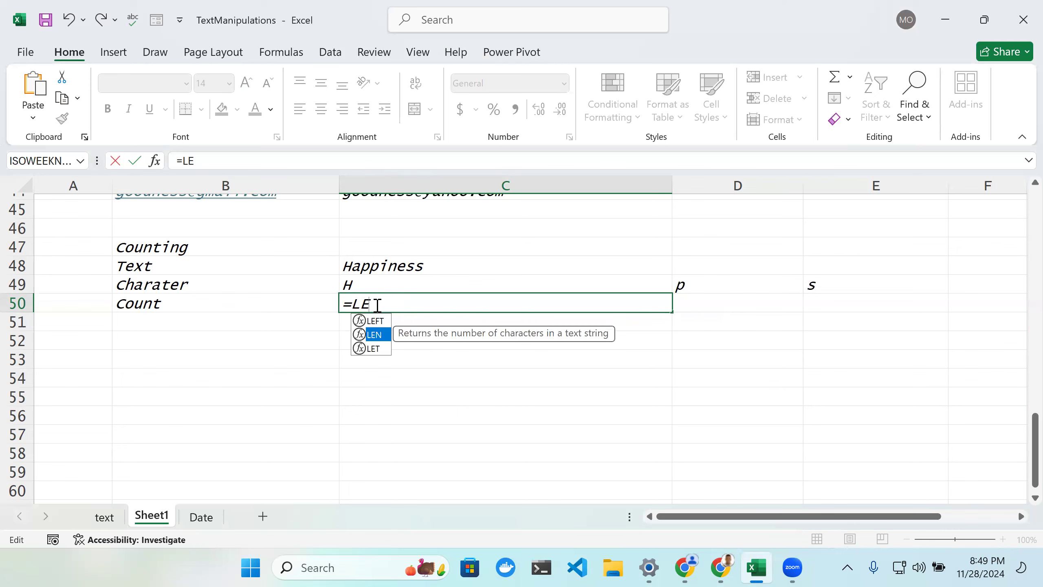
pyautogui.press('Tab')
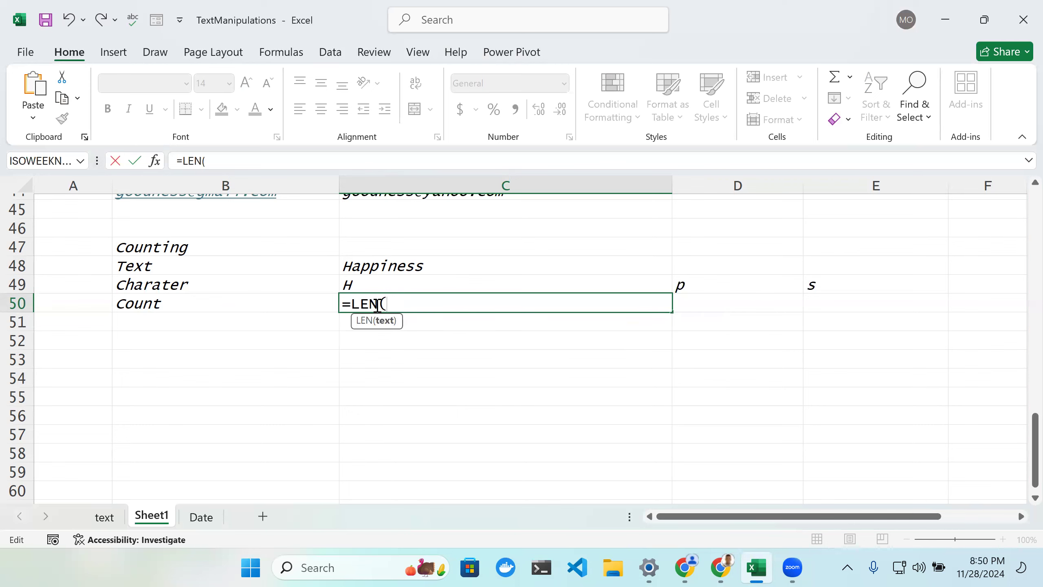
pyautogui.click(403, 262)
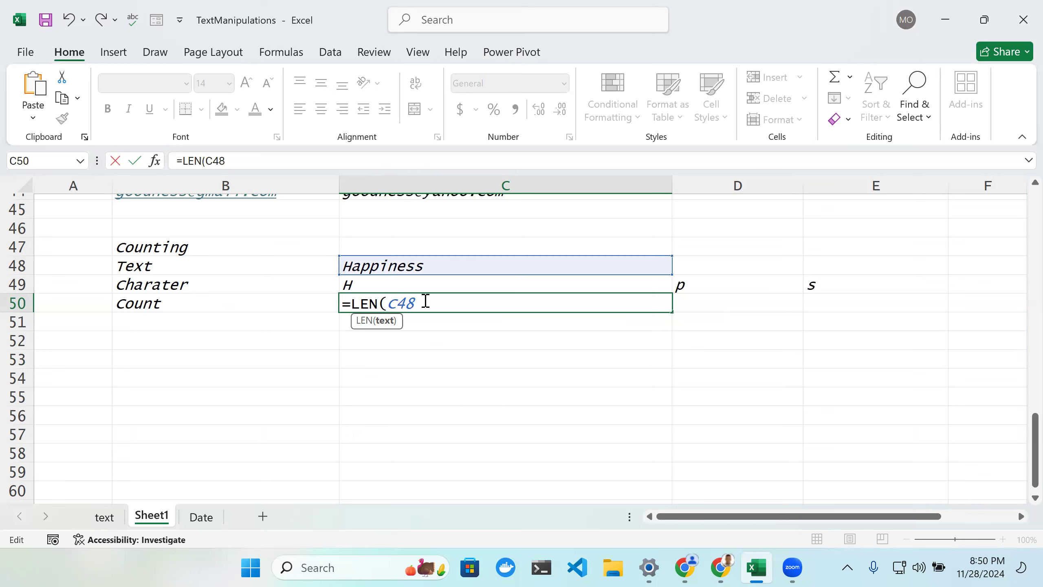
pyautogui.write(')')
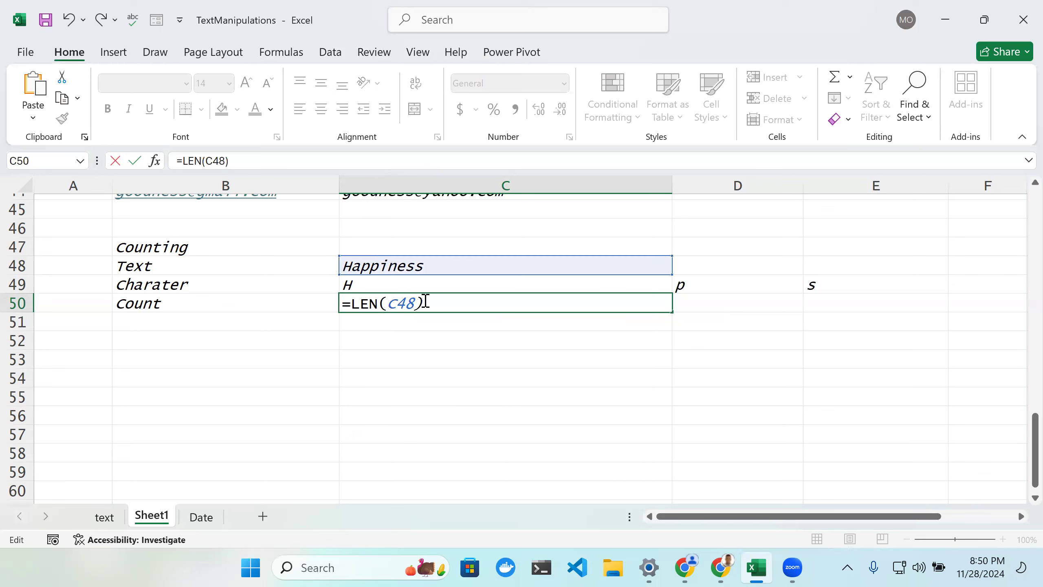
pyautogui.click(384, 303)
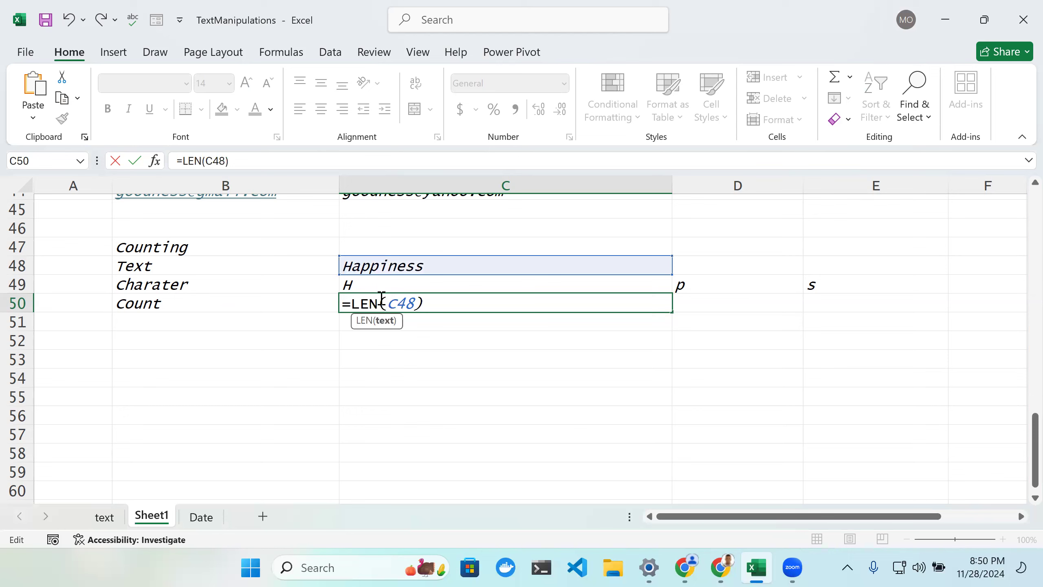
pyautogui.write('$')
pyautogui.scroll(1, 386, 301)
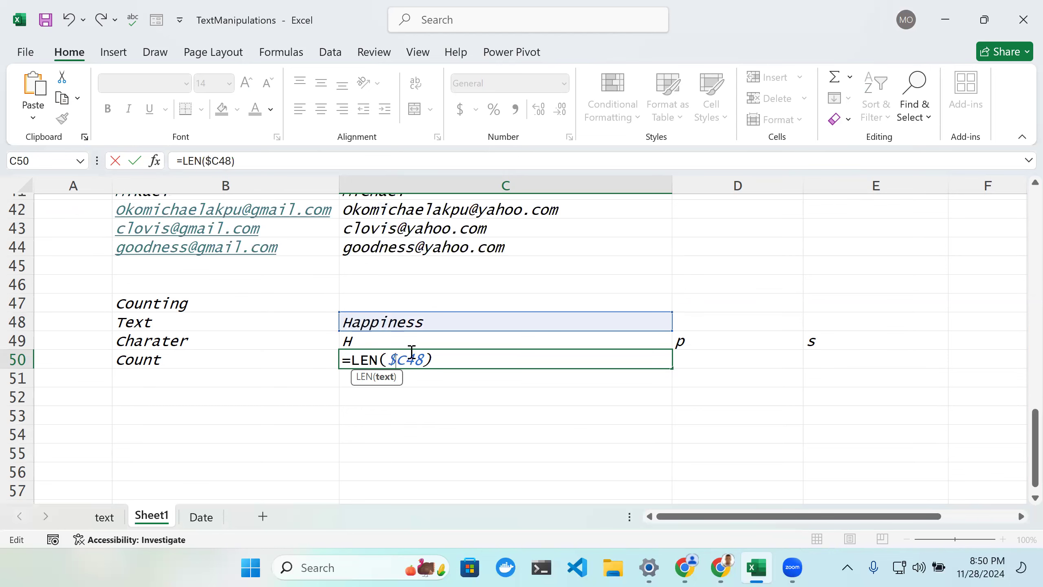
pyautogui.write('$')
pyautogui.click(462, 362)
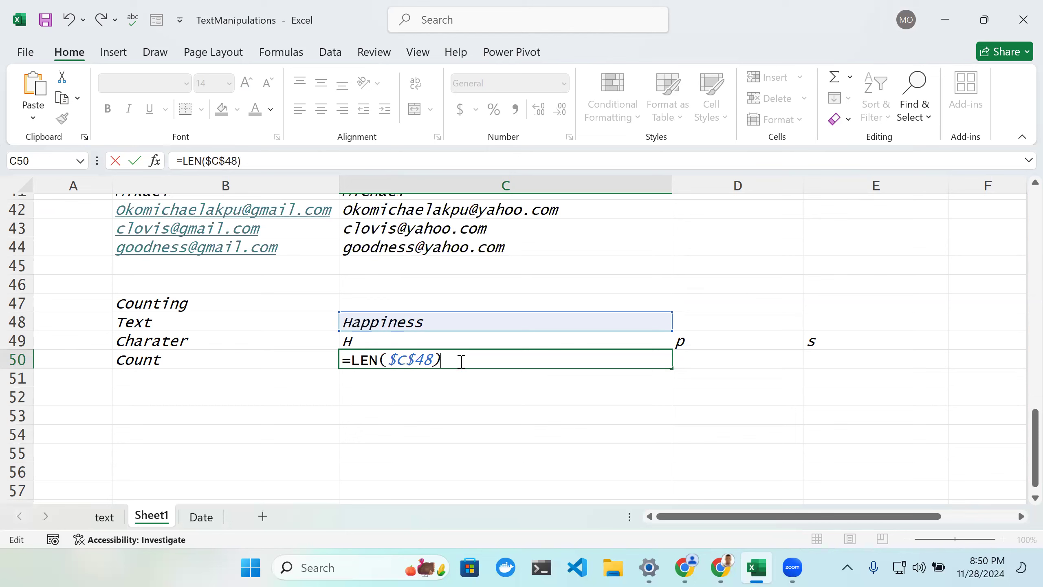
pyautogui.press('Return')
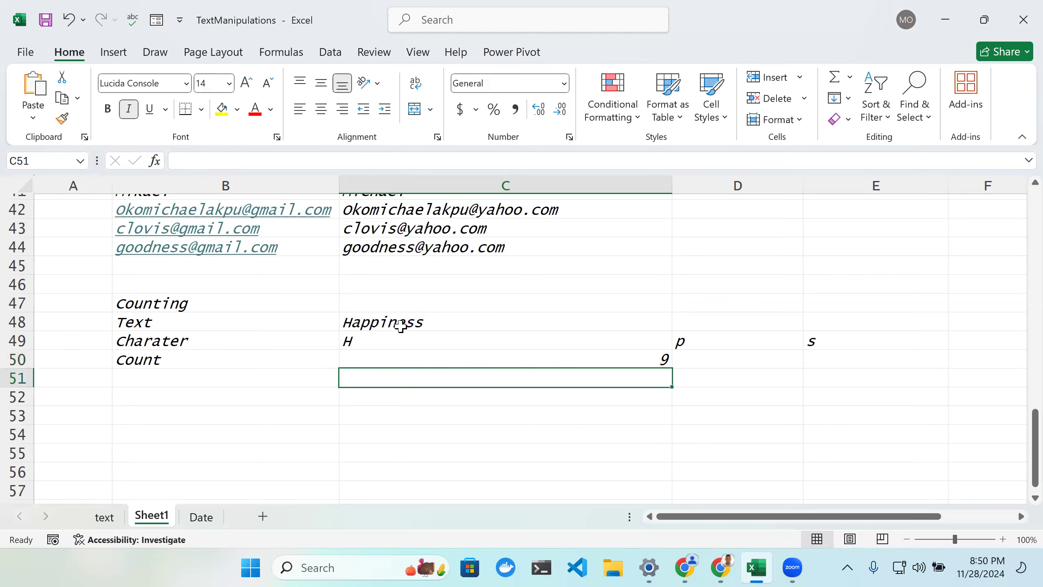
# Step: Extend the C50 formula to subtract LEN(SUBSTITUTE(C48 from LEN($C$48)
pyautogui.doubleClick(546, 359)
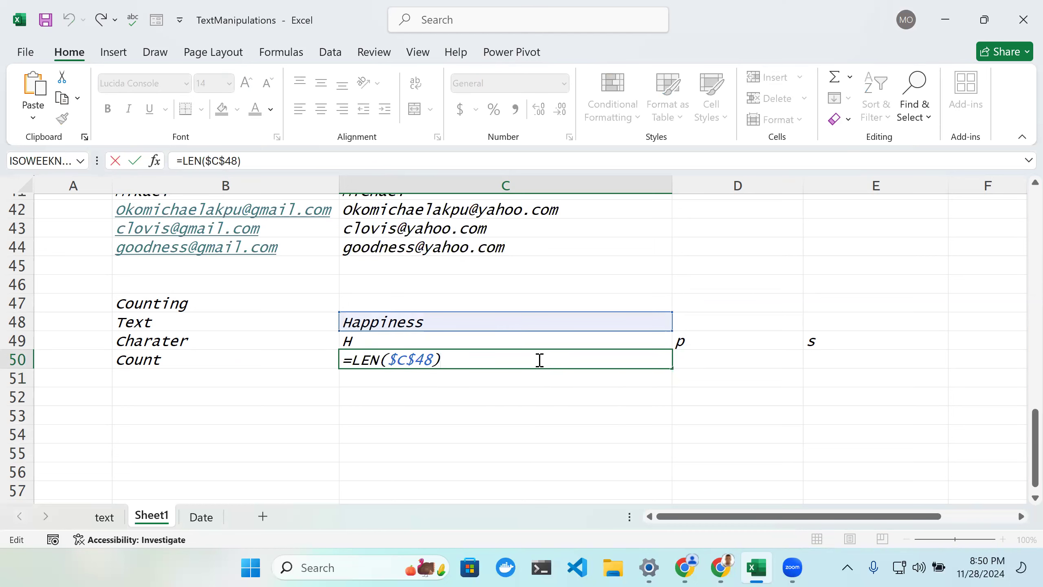
pyautogui.write('-')
pyautogui.click(449, 359)
pyautogui.write('Le')
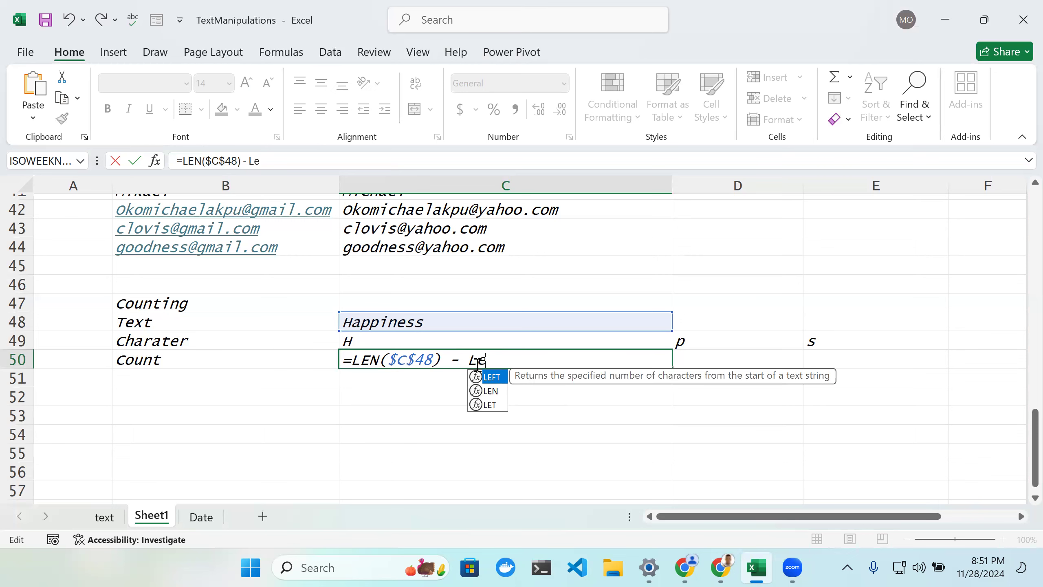
pyautogui.press('Down')
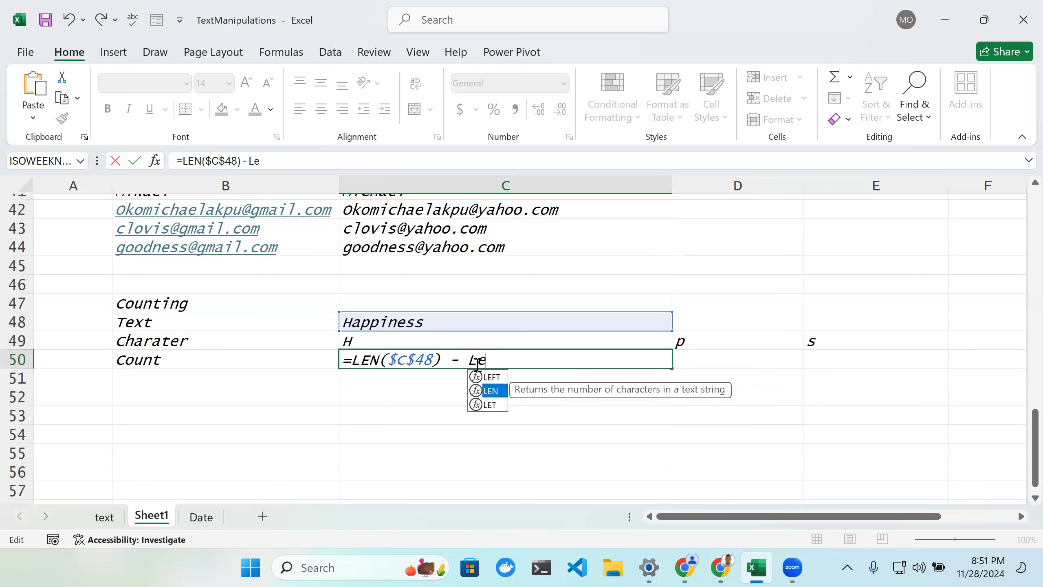
pyautogui.press('Tab')
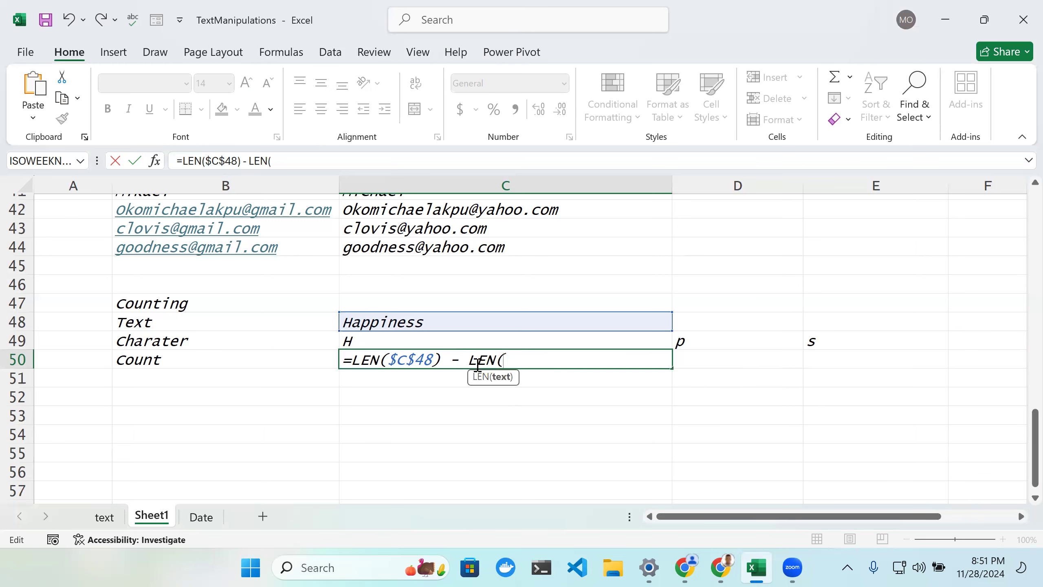
pyautogui.click(372, 325)
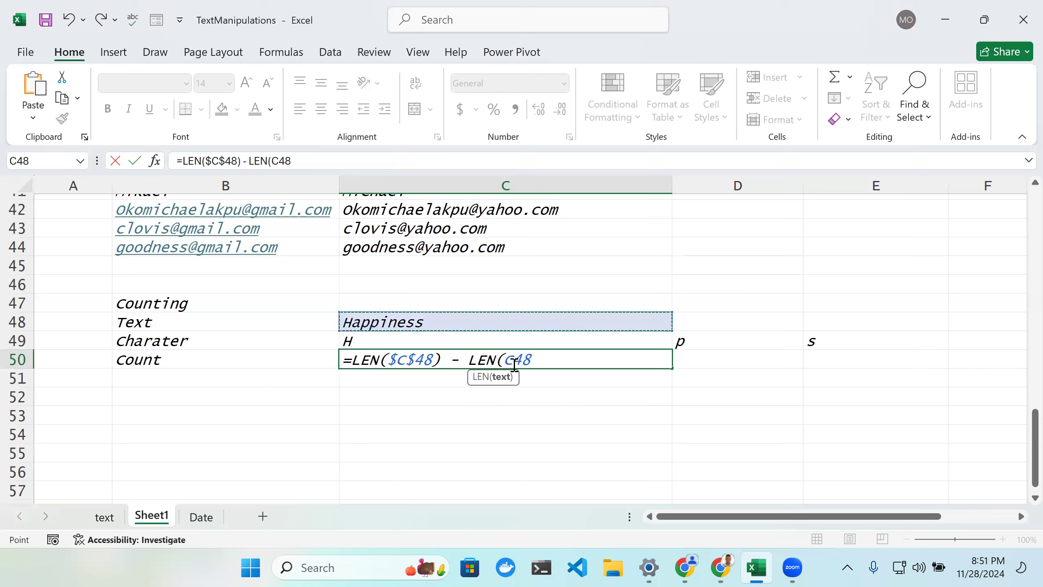
pyautogui.click(502, 359)
pyautogui.write('SUBSTITUTE(')
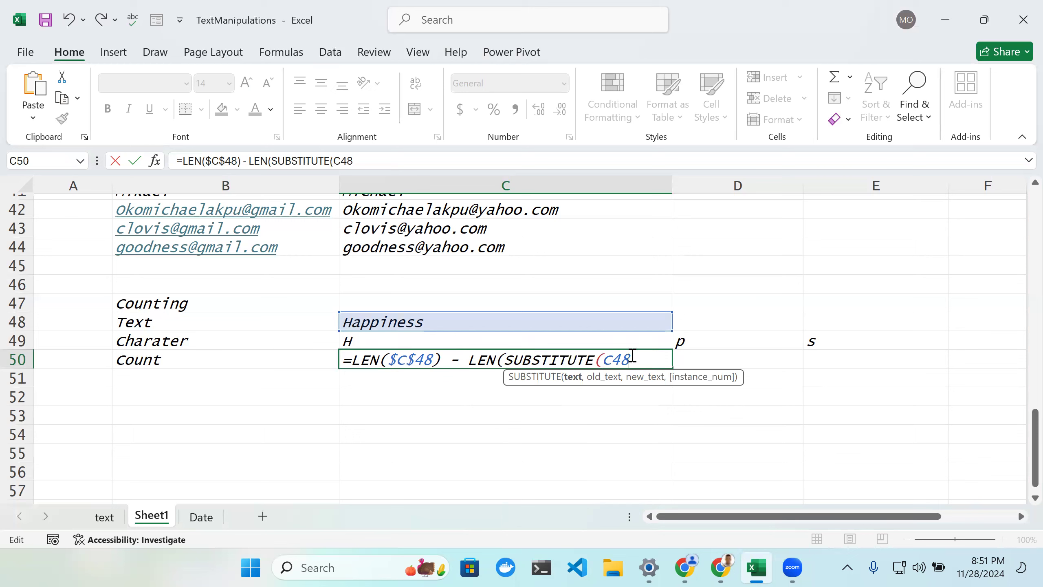
# Step: Complete the C50 formula so SUBSTITUTE removes the character in C49: =LEN($C$48) - LEN(SUBSTITUTE(C48, C49,""))
pyautogui.write(', p')
pyautogui.press('BackSpace')
pyautogui.write('"p')
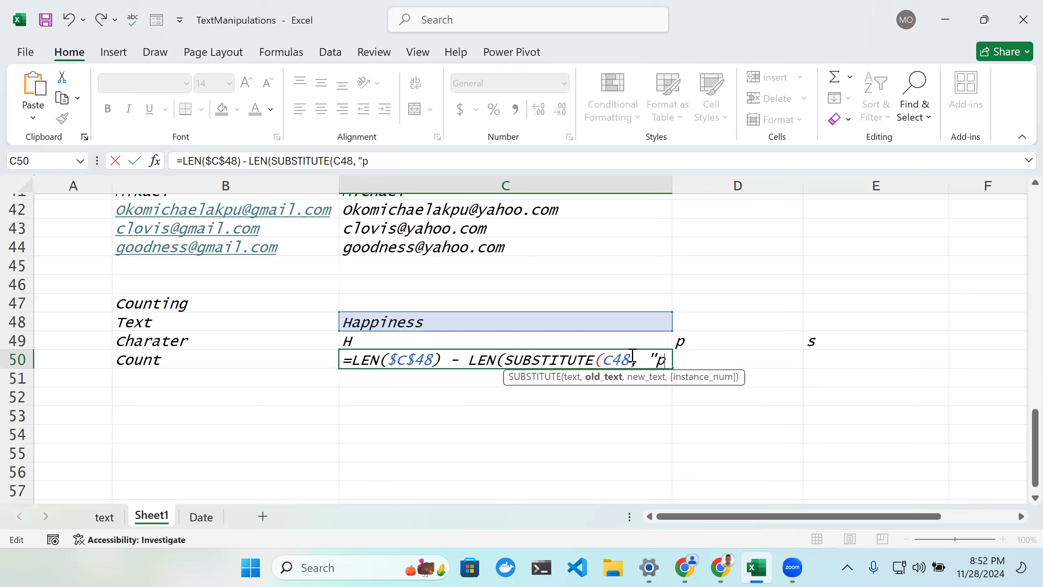
pyautogui.press('BackSpace')
pyautogui.press('Return')
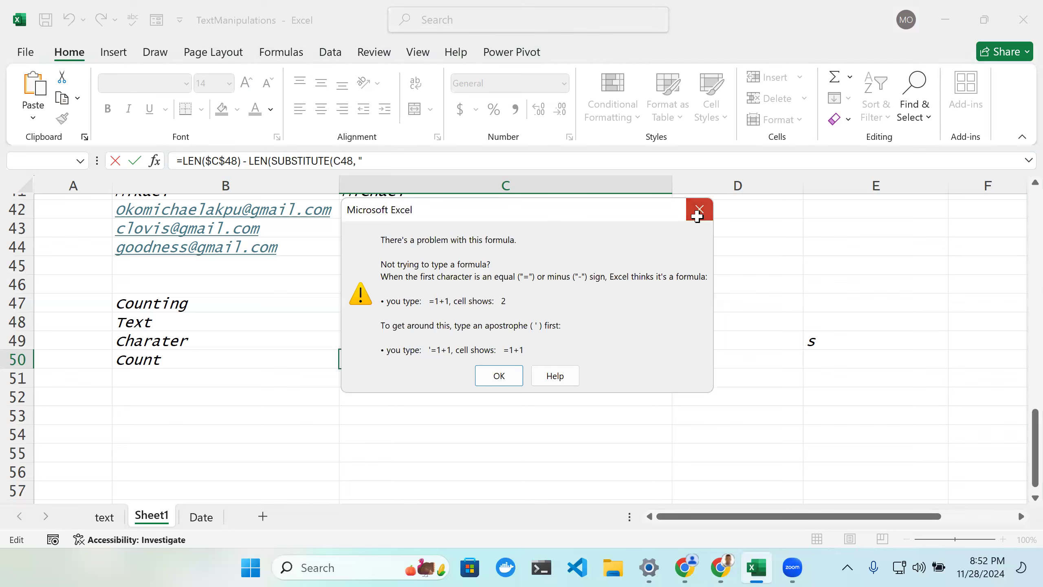
pyautogui.press('Return')
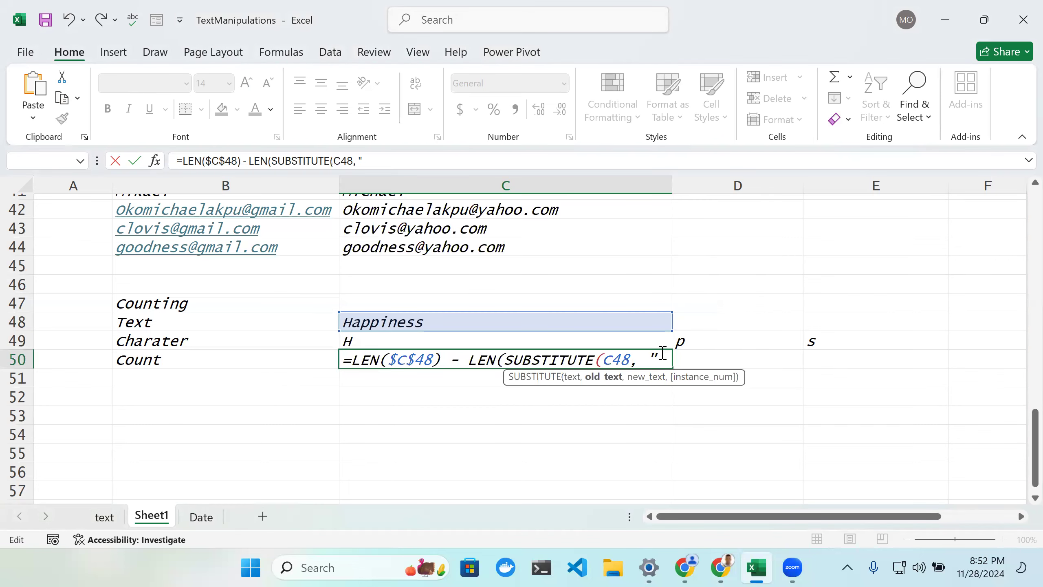
pyautogui.click(393, 341)
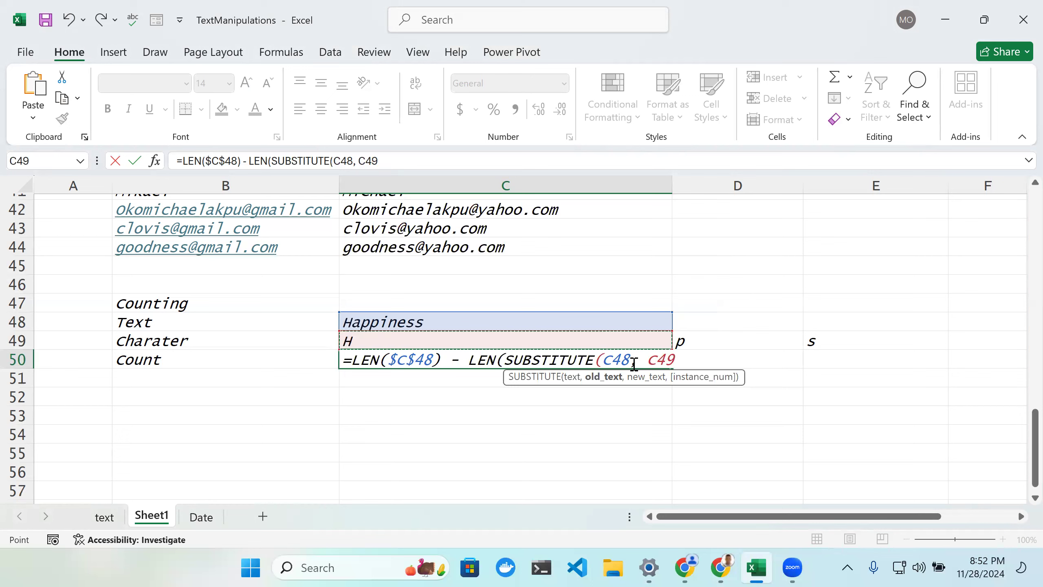
pyautogui.write(',')
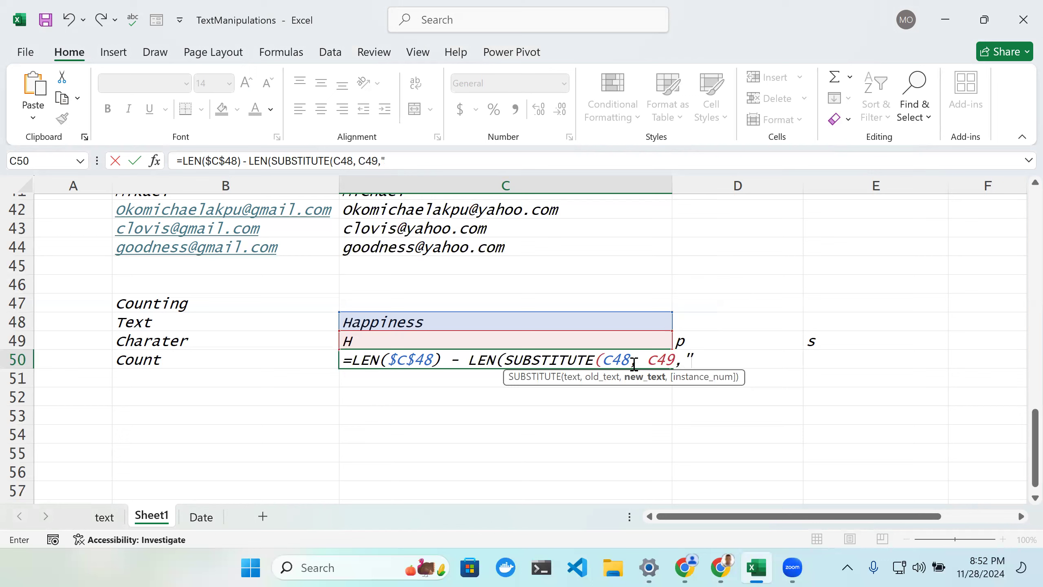
pyautogui.write('"")')
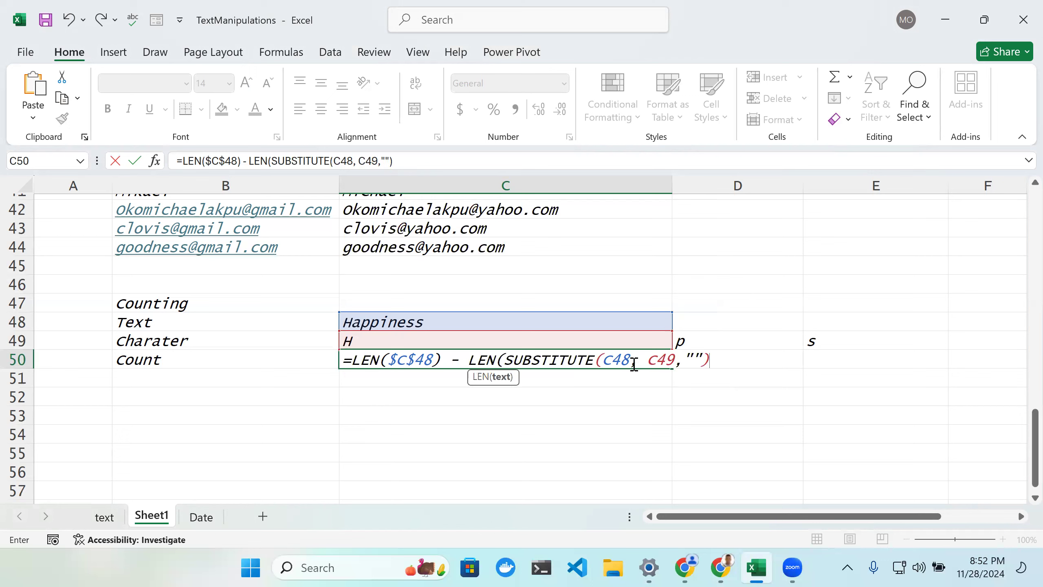
pyautogui.write(')')
pyautogui.press('Return')
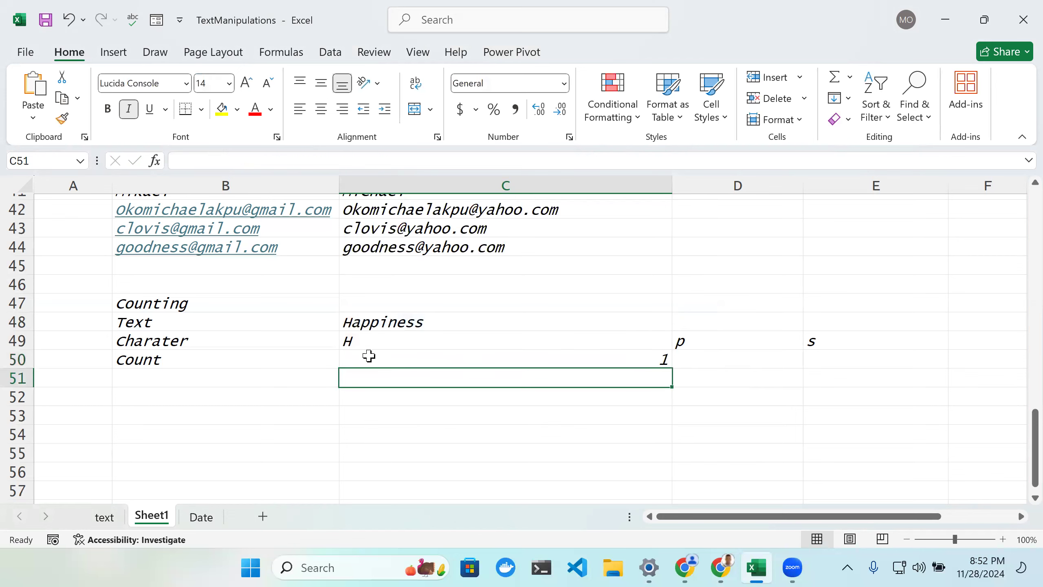
# Step: Edit the C50 formula to make the SUBSTITUTE text reference absolute as $C$48
pyautogui.doubleClick(512, 358)
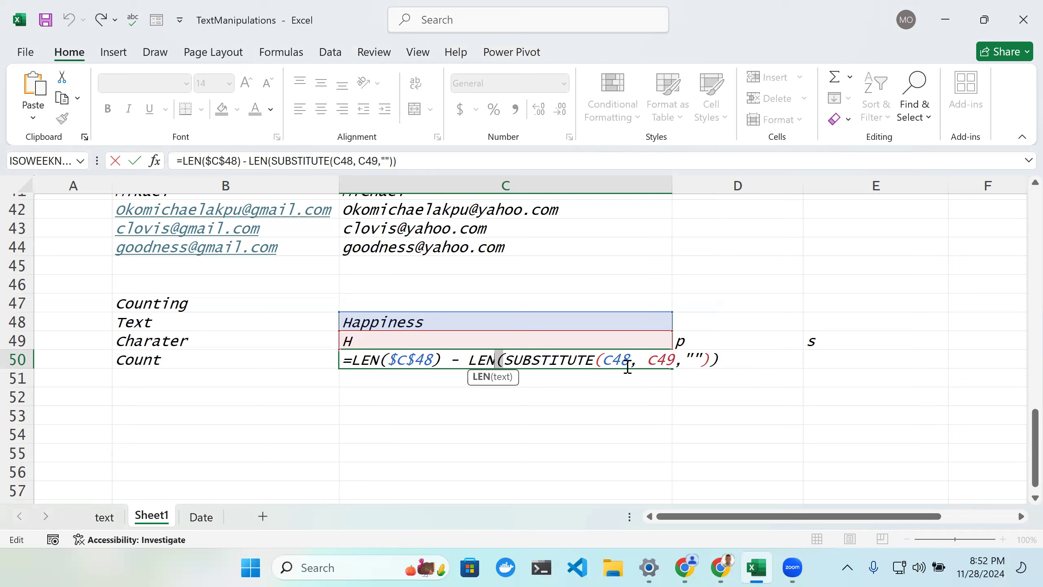
pyautogui.click(553, 361)
pyautogui.click(612, 360)
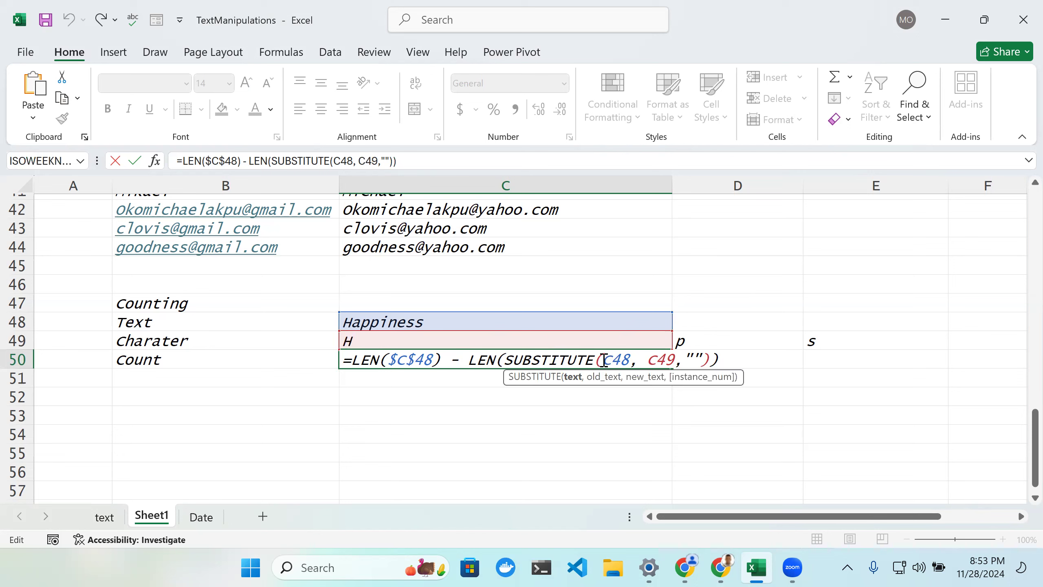
pyautogui.write('$c')
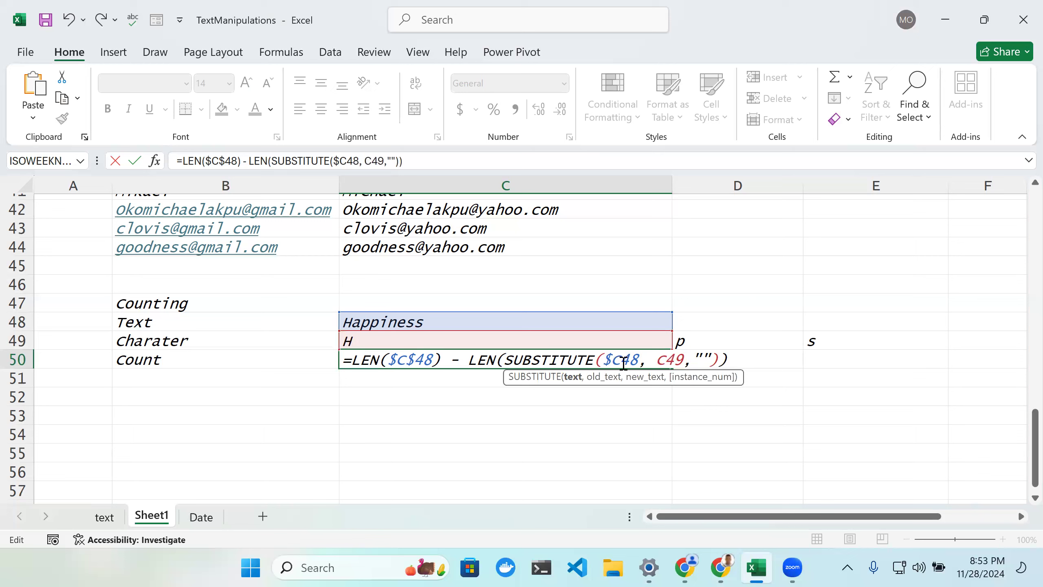
pyautogui.write('$')
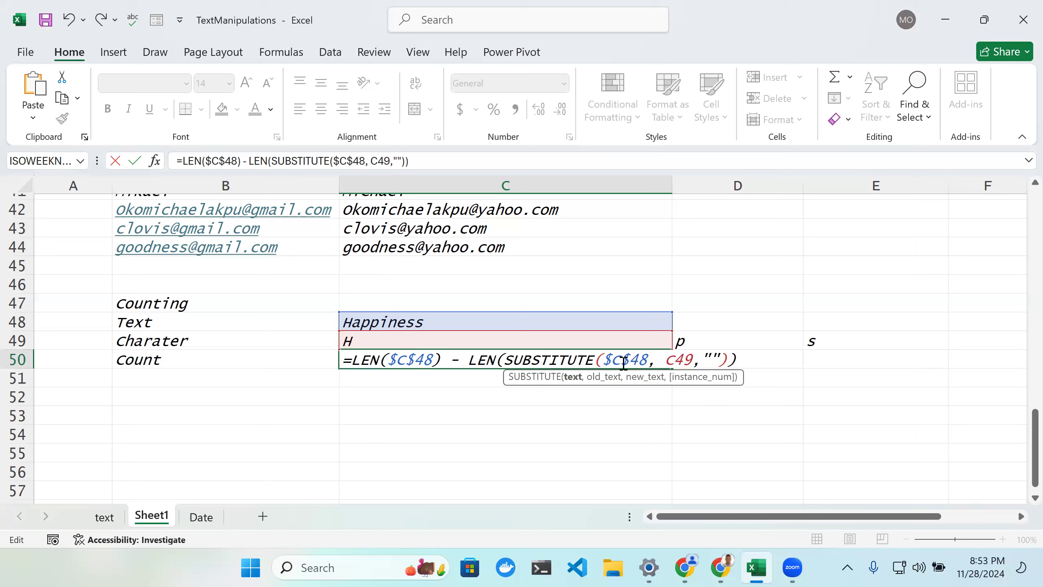
pyautogui.press('Return')
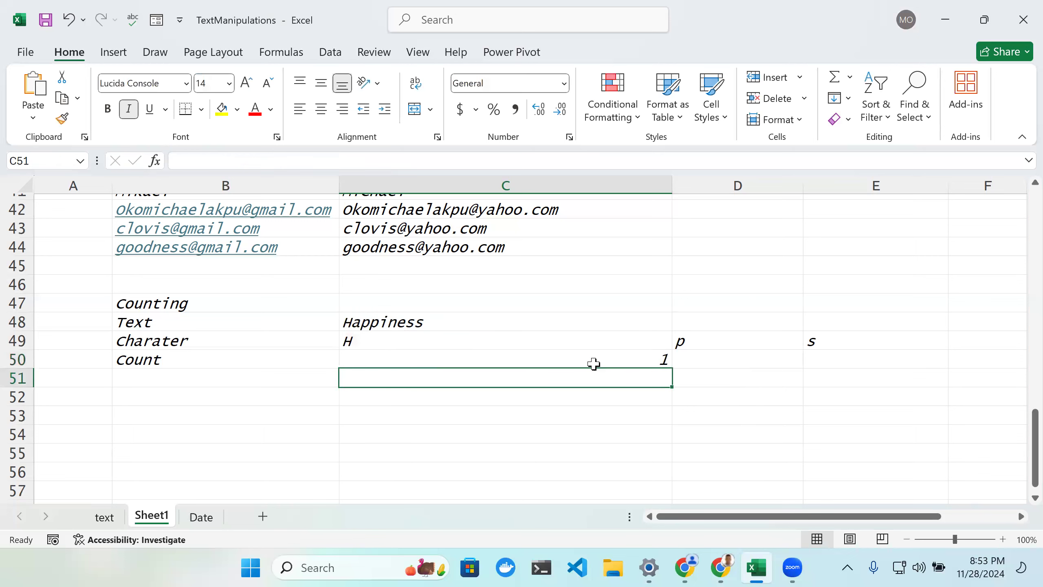
# Step: Fill the C50 count formula right into D50 and E50
pyautogui.click(661, 363)
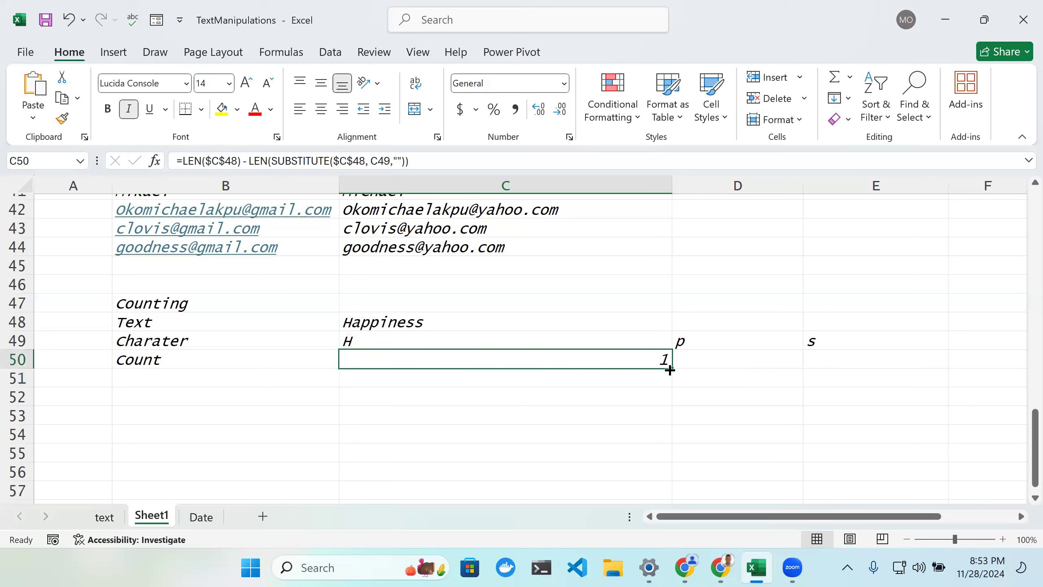
pyautogui.moveTo(672, 369); pyautogui.dragTo(848, 372)
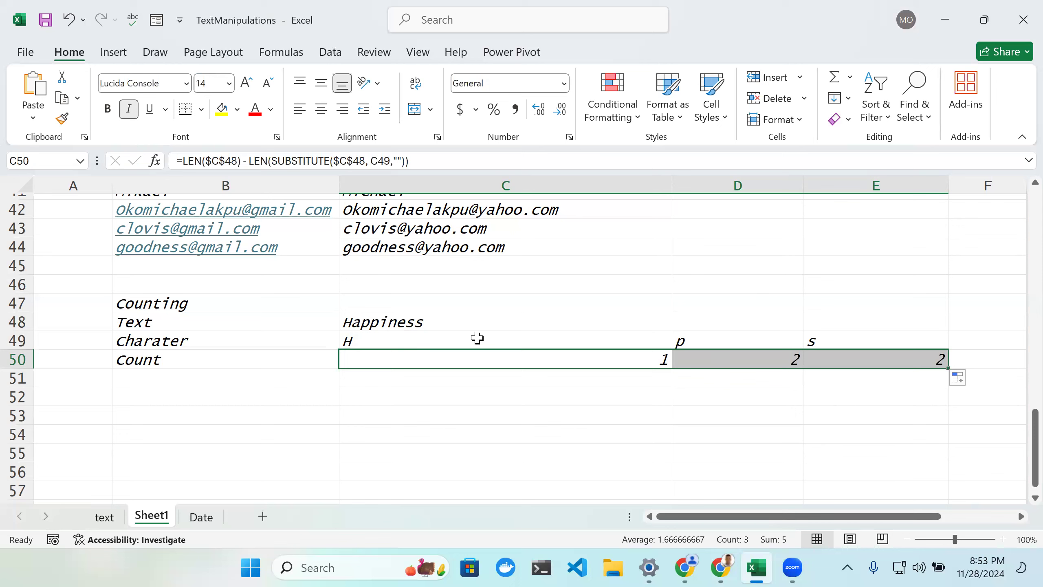
# Step: Enter the character i in F49 and extend the count formula from E50 into F50
pyautogui.click(989, 337)
pyautogui.write('i')
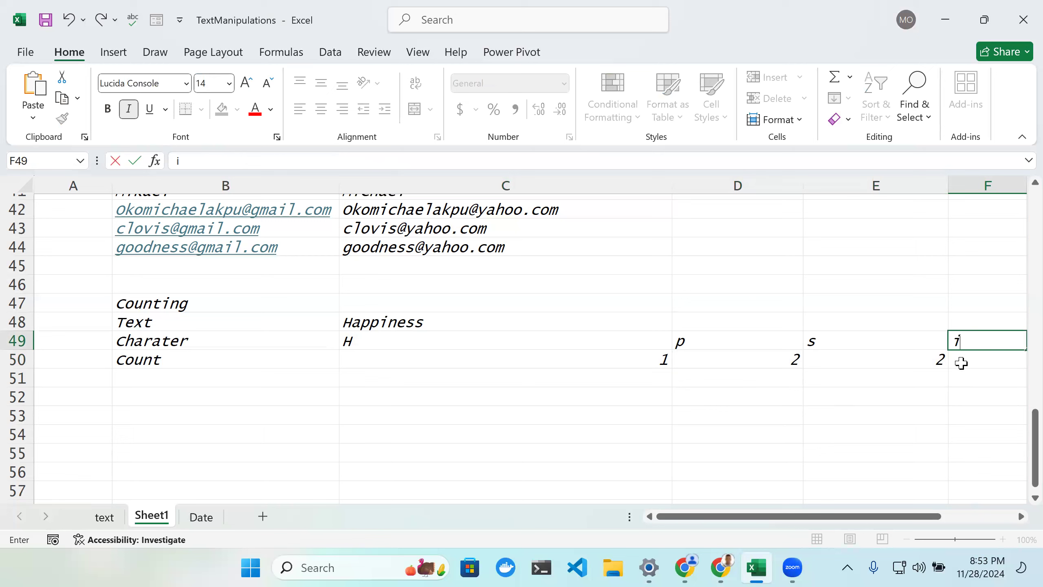
pyautogui.press('Return')
pyautogui.click(939, 361)
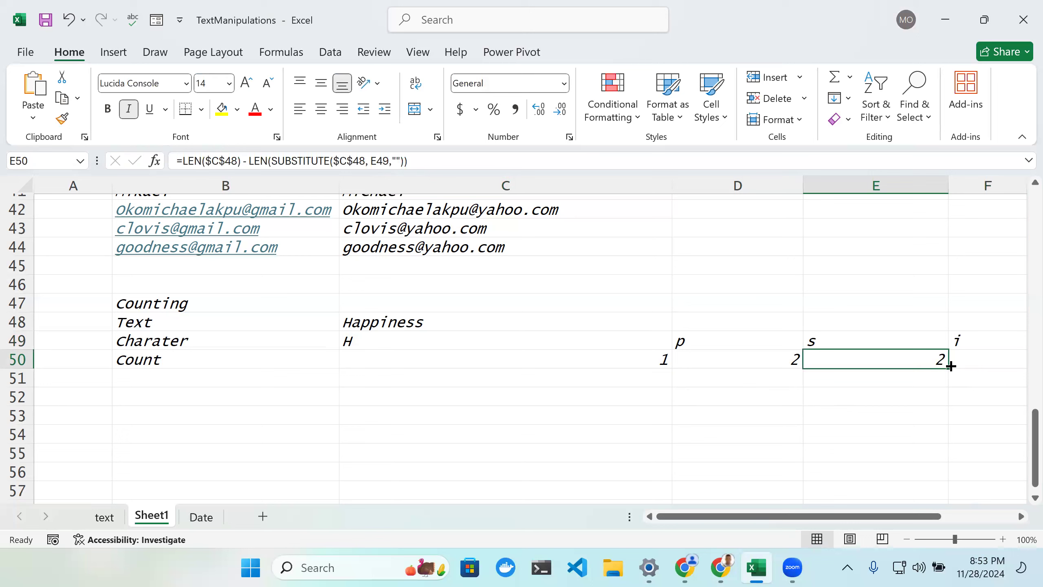
pyautogui.moveTo(948, 369); pyautogui.dragTo(1005, 378)
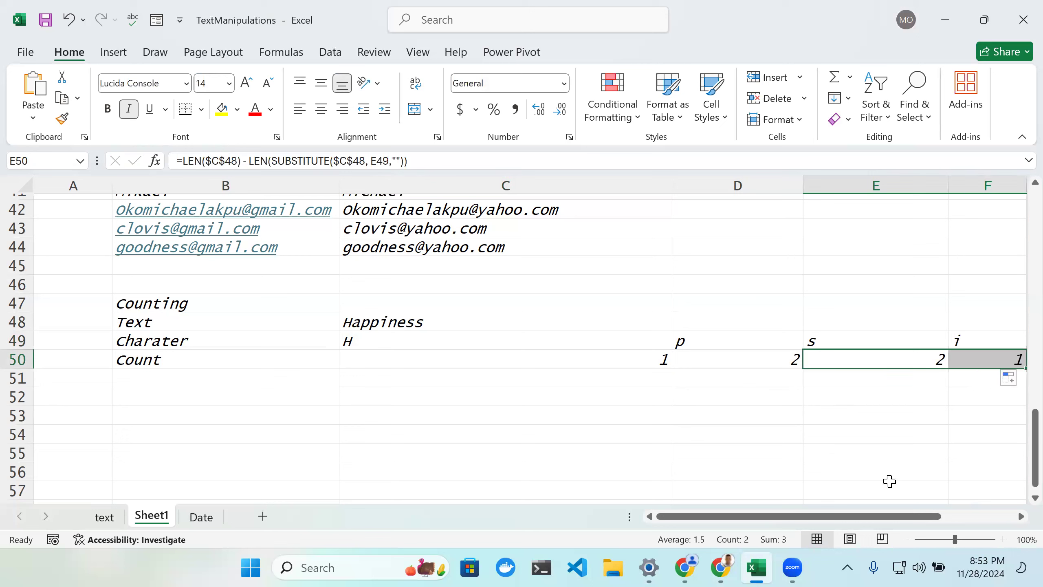
# Step: Enter the character e in G49 and extend the count formula from F50 into G50
pyautogui.click(869, 452)
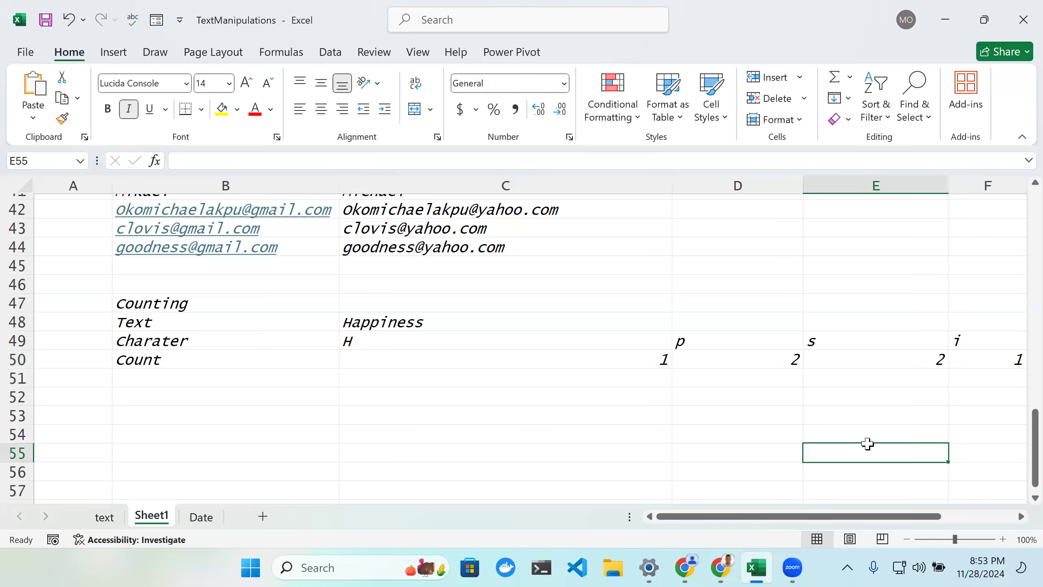
pyautogui.scroll(-1, 867, 445)
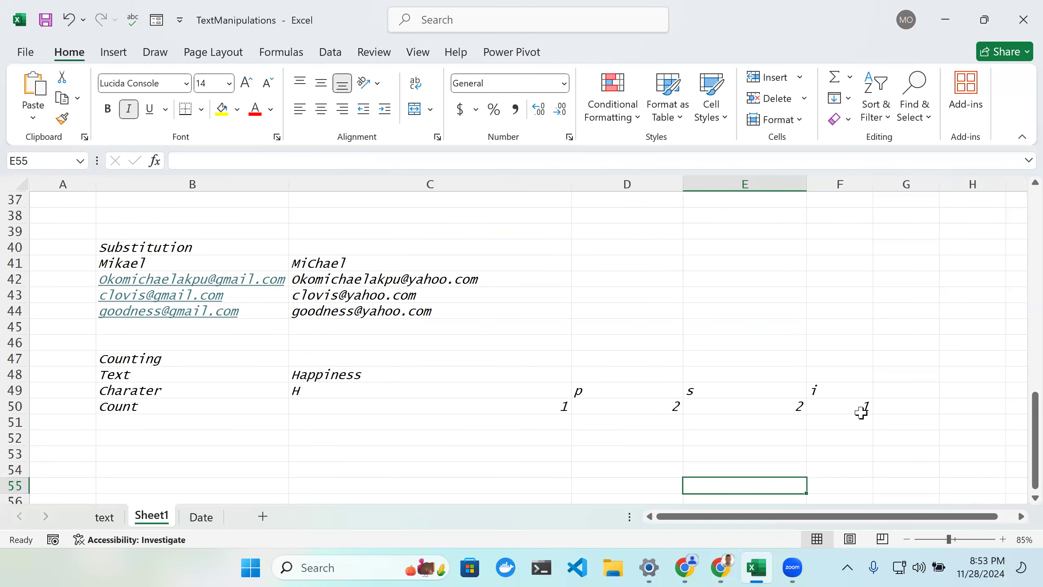
pyautogui.click(881, 390)
pyautogui.write('e')
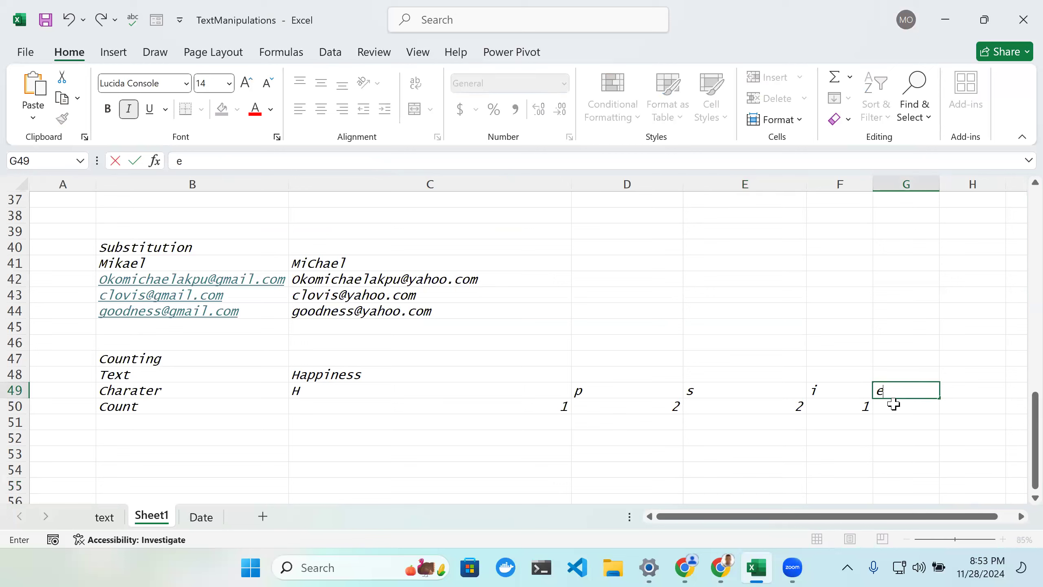
pyautogui.click(893, 405)
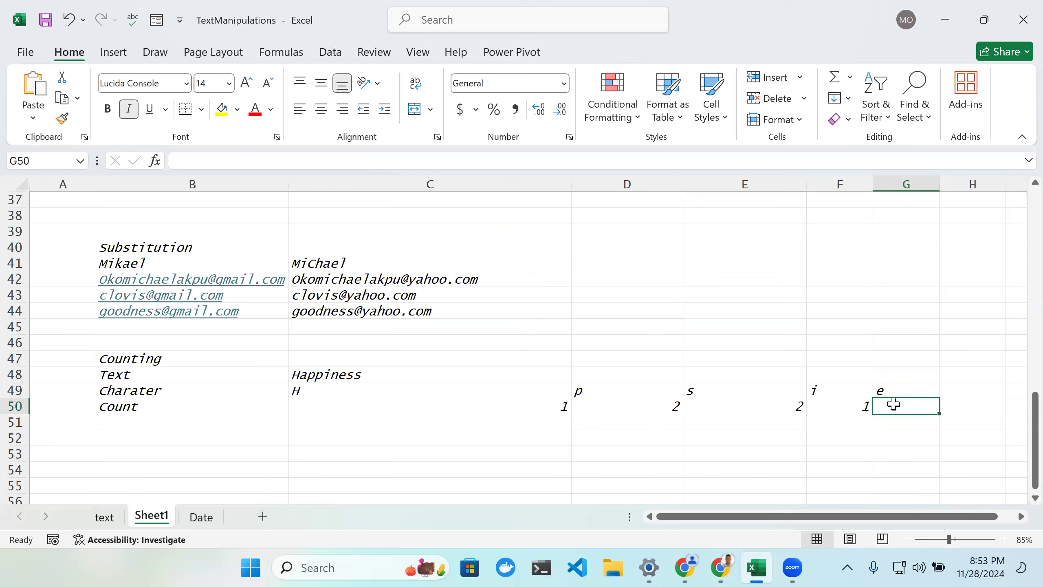
pyautogui.click(856, 407)
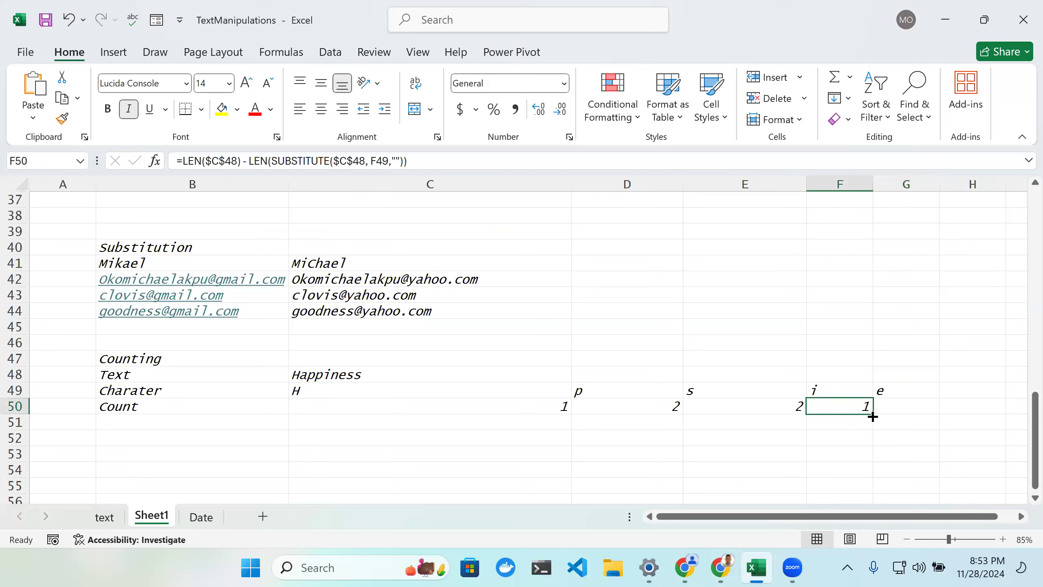
pyautogui.moveTo(873, 414); pyautogui.dragTo(908, 418)
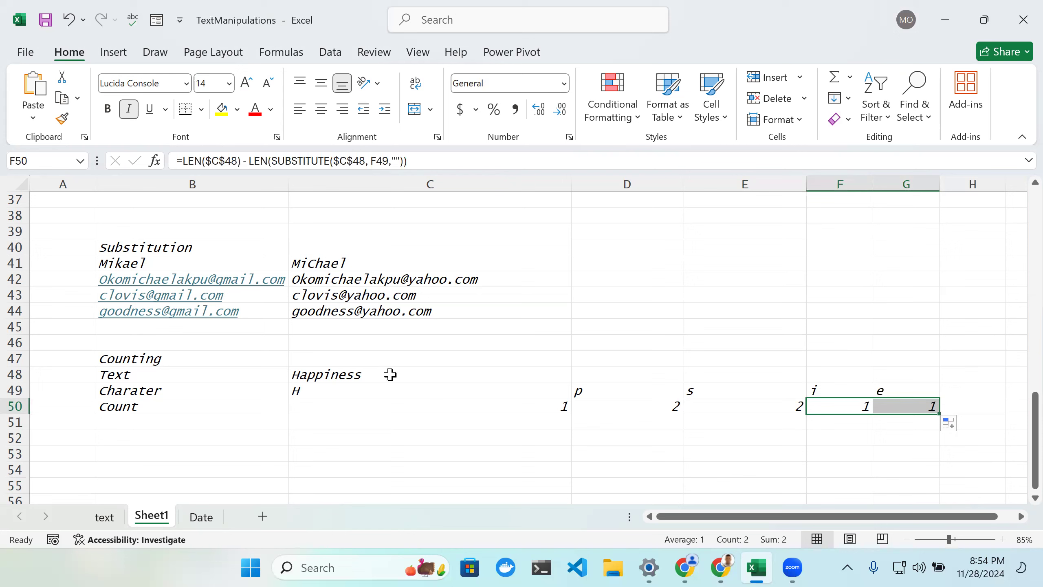
# Step: Review the Counting section's text, characters and count results
pyautogui.click(349, 378)
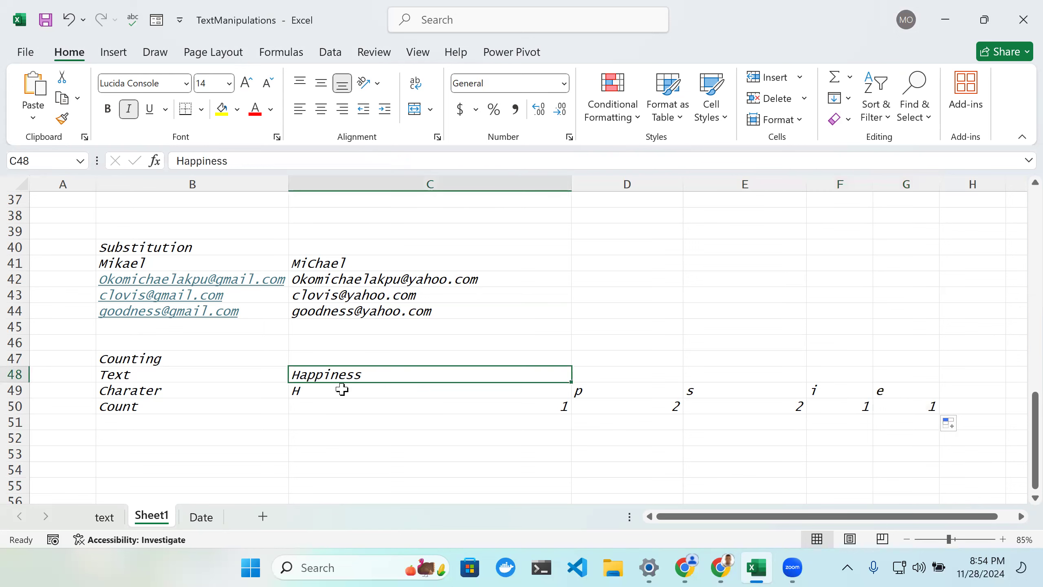
pyautogui.click(333, 391)
pyautogui.doubleClick(333, 391)
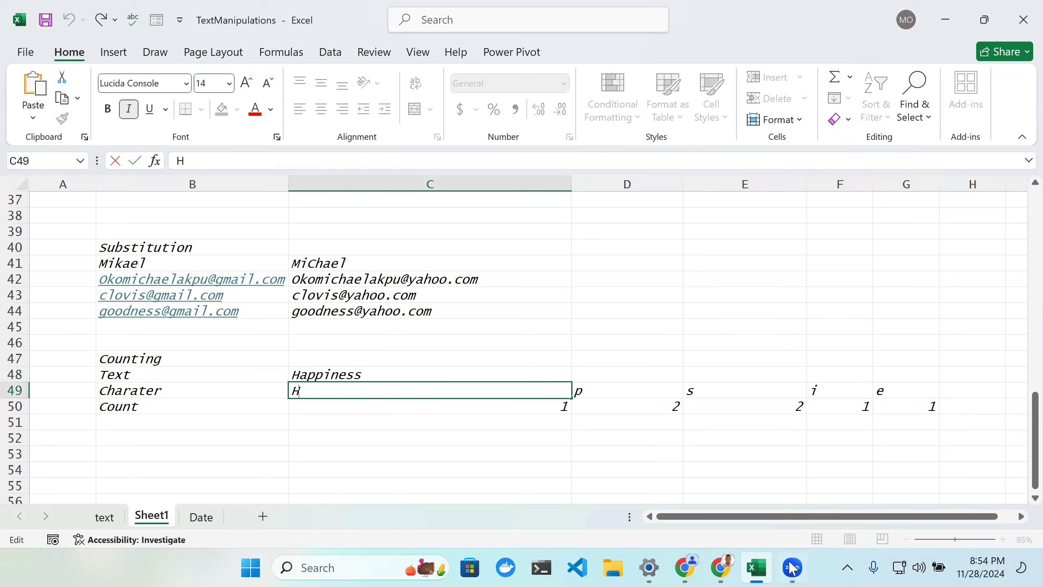
pyautogui.moveTo(792, 570)
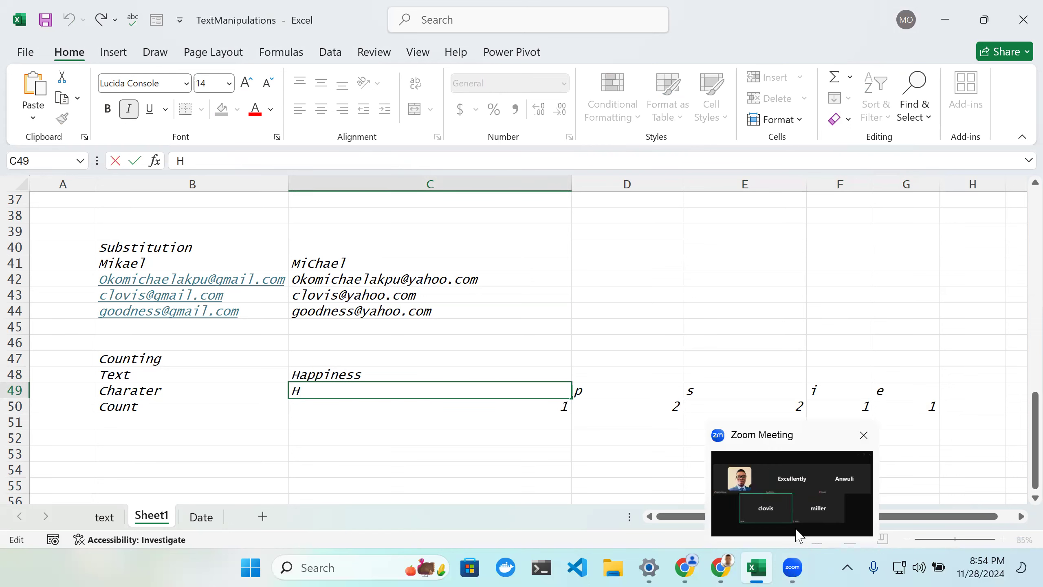
pyautogui.click(573, 444)
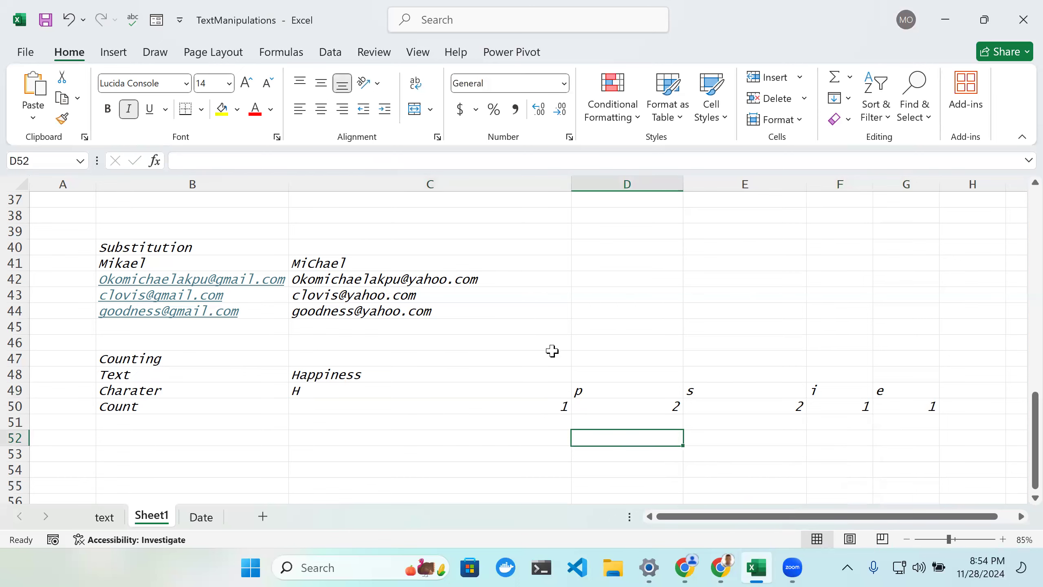
pyautogui.scroll(-1, 551, 356)
pyautogui.scroll(2, 552, 360)
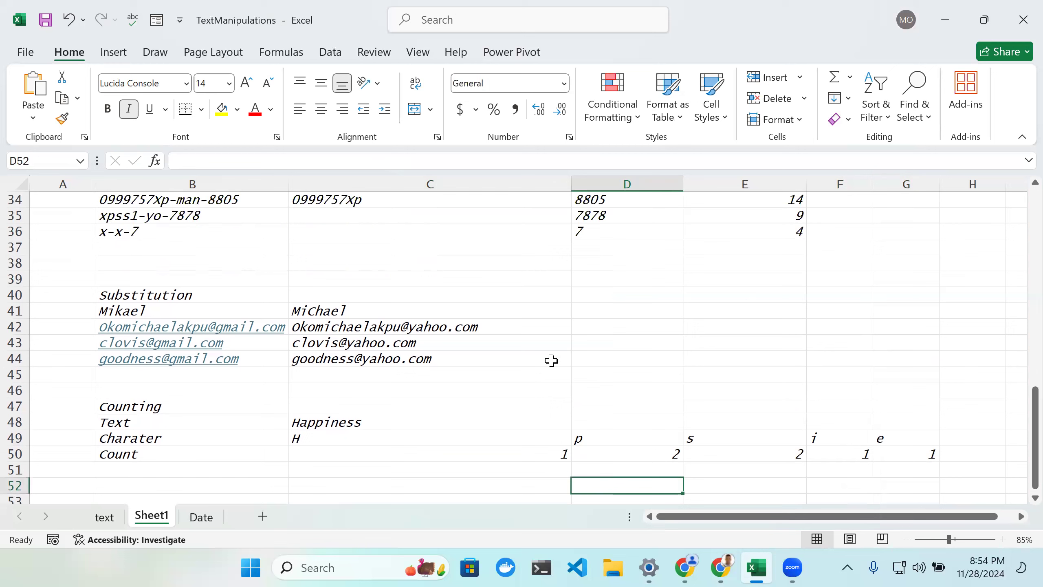
pyautogui.scroll(-1, 551, 361)
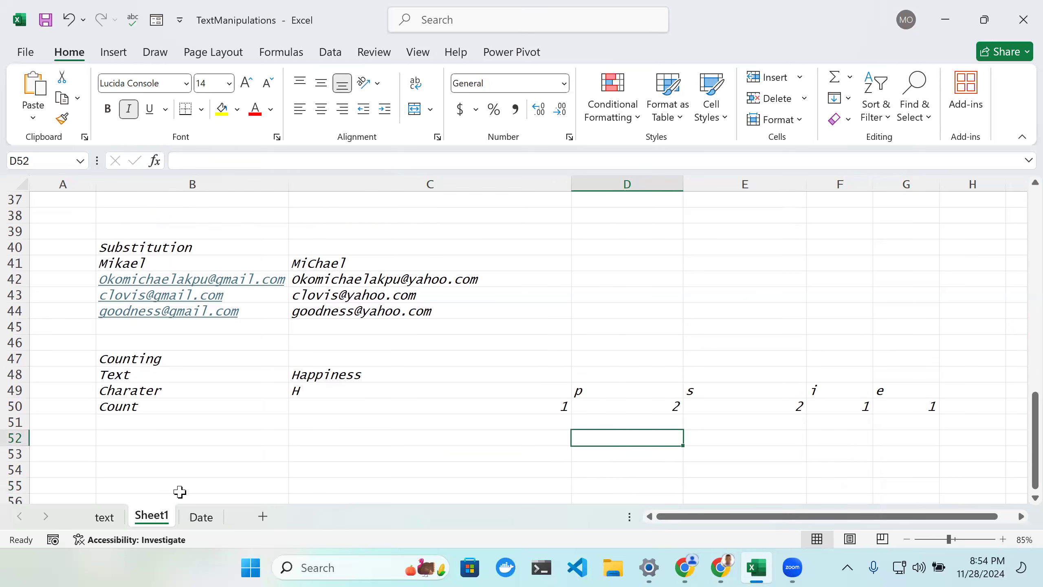
# Step: Open the text sheet and scroll through its formatted text-function examples
pyautogui.click(105, 517)
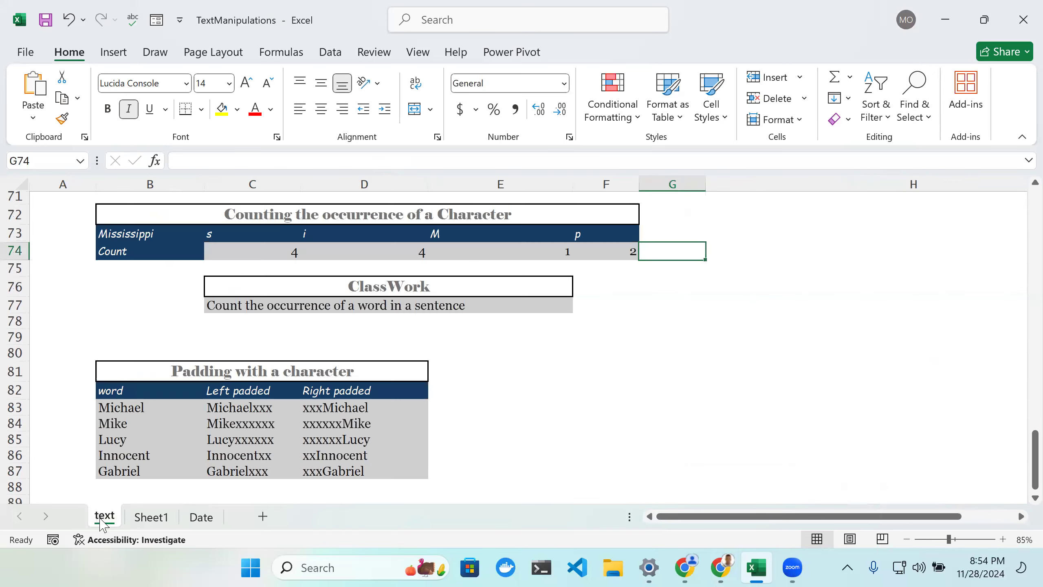
pyautogui.scroll(-2, 305, 418)
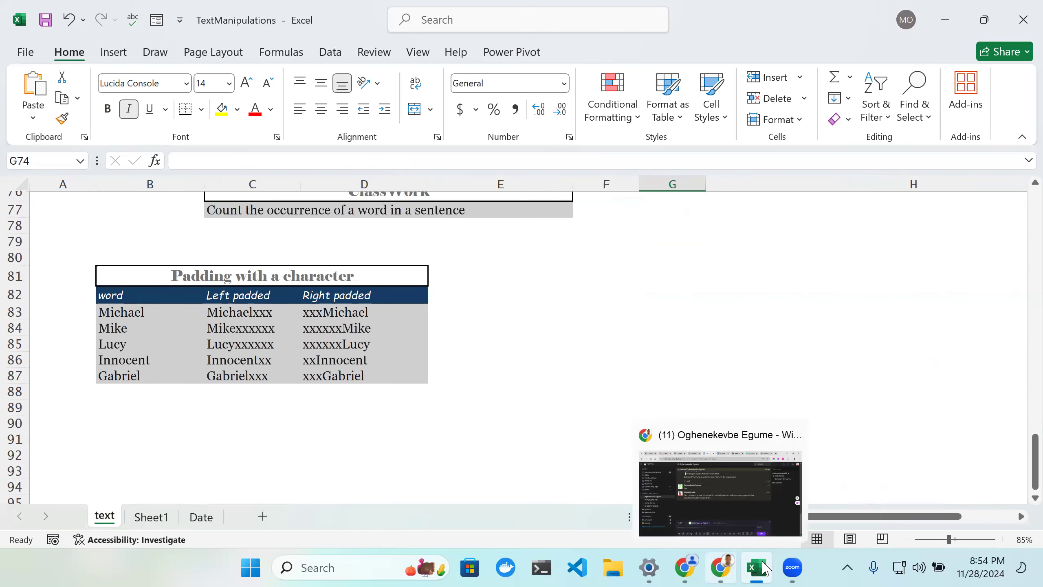
pyautogui.moveTo(794, 568)
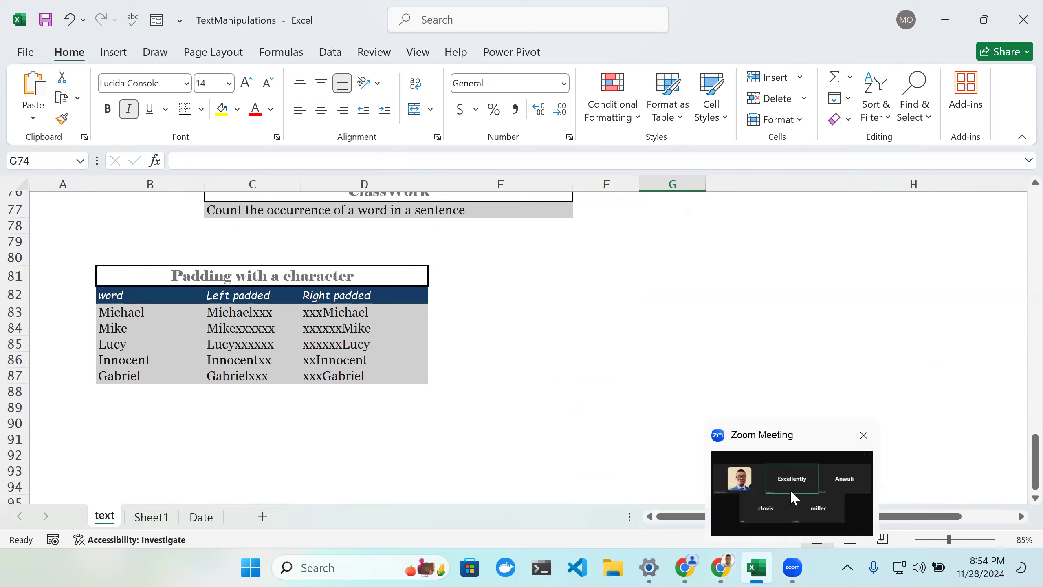
pyautogui.click(792, 493)
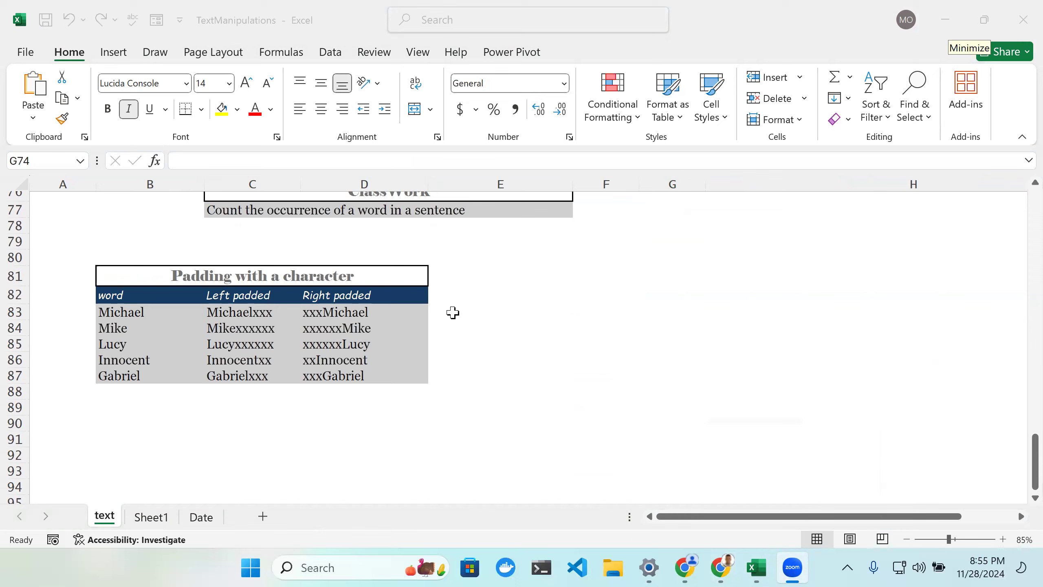
pyautogui.scroll(2, 525, 276)
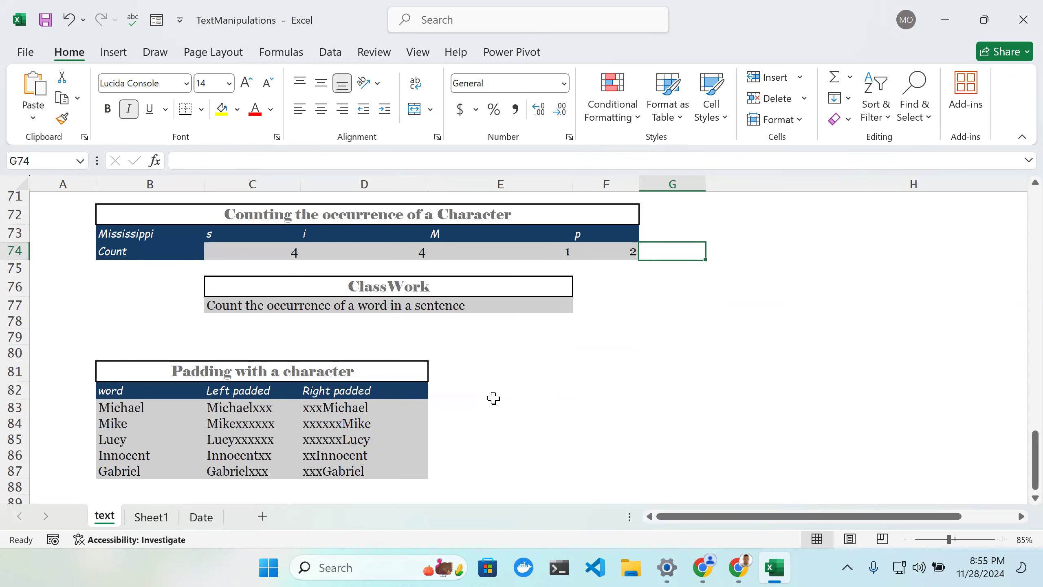
pyautogui.scroll(9, 590, 427)
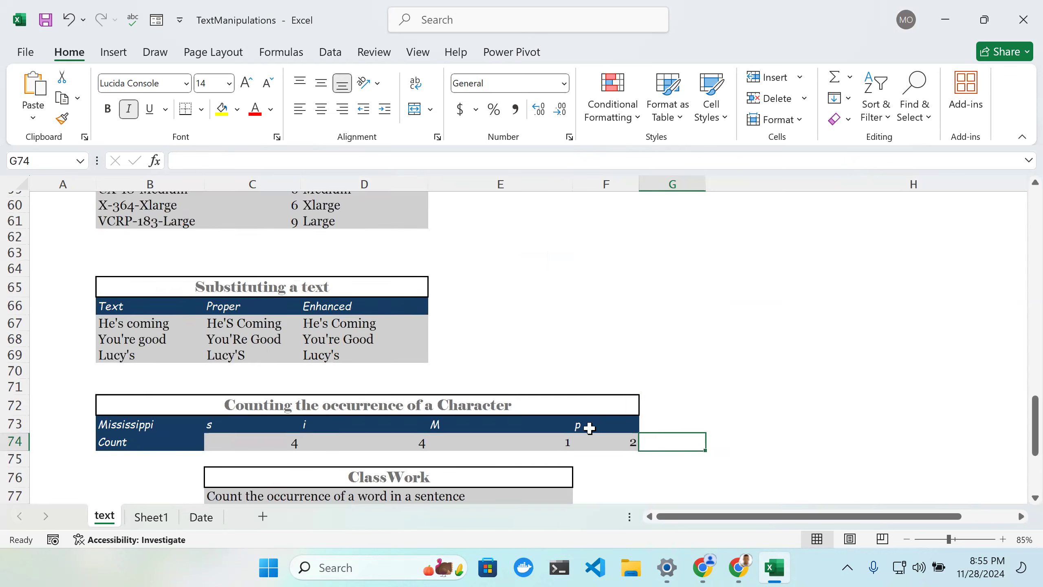
pyautogui.scroll(4, 590, 429)
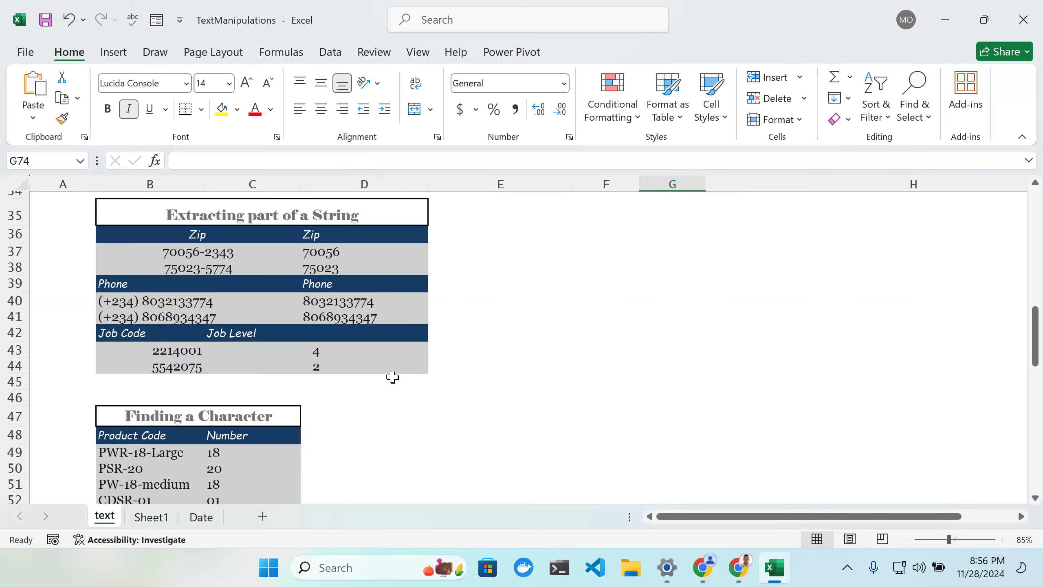
# Step: Scroll through the text sheet's examples from Joining text strings down to Padding with a character
pyautogui.scroll(-1, 392, 375)
pyautogui.scroll(8, 397, 376)
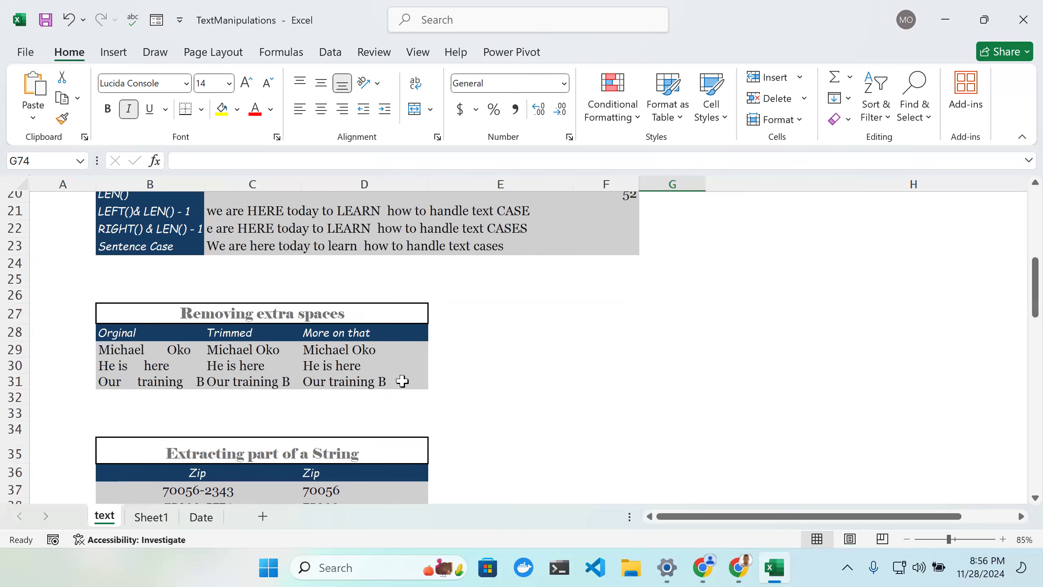
pyautogui.scroll(1, 397, 359)
pyautogui.scroll(4, 392, 355)
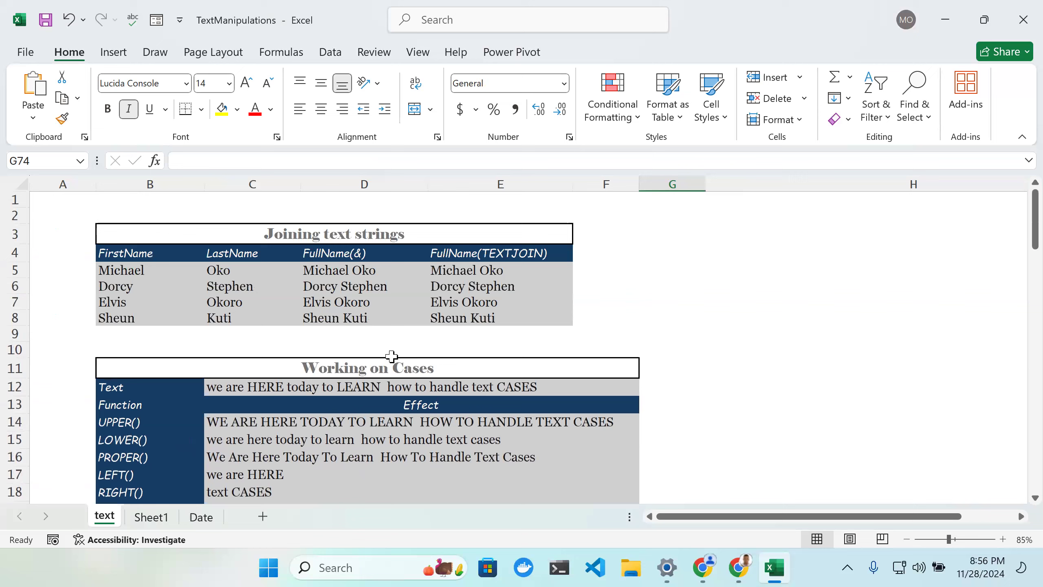
pyautogui.scroll(-4, 394, 351)
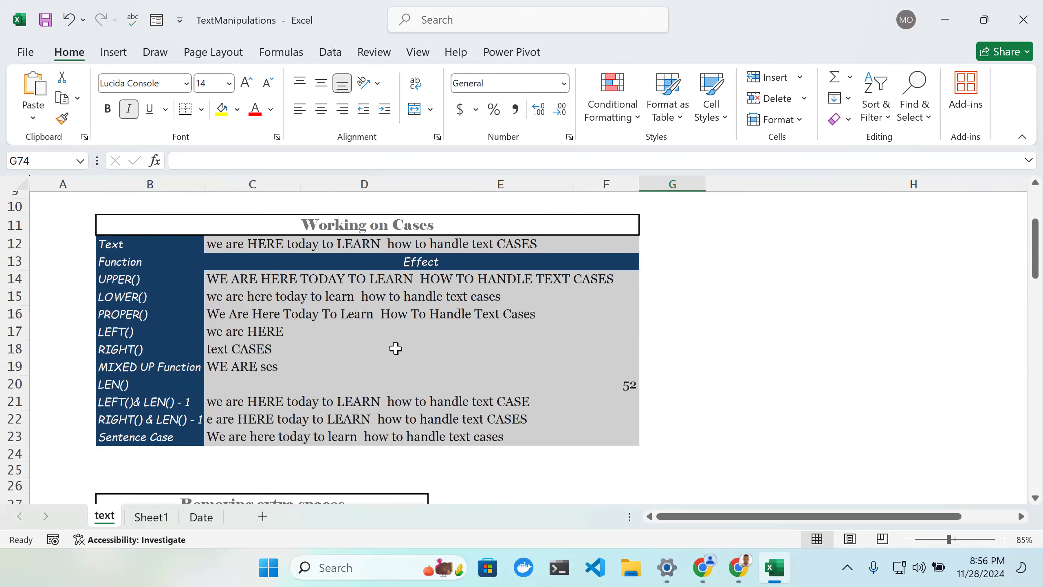
pyautogui.scroll(-6, 396, 348)
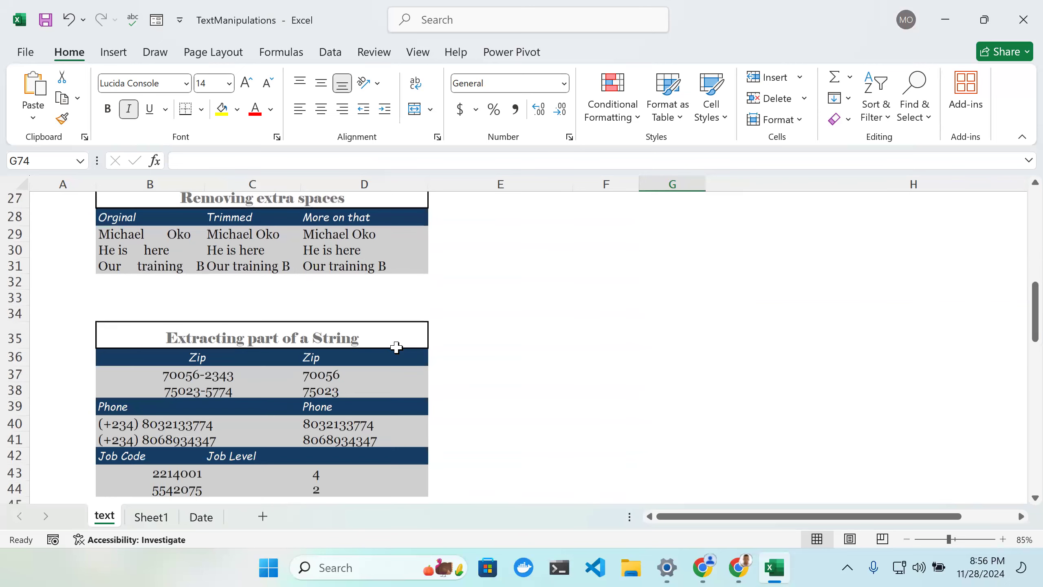
pyautogui.scroll(-6, 397, 347)
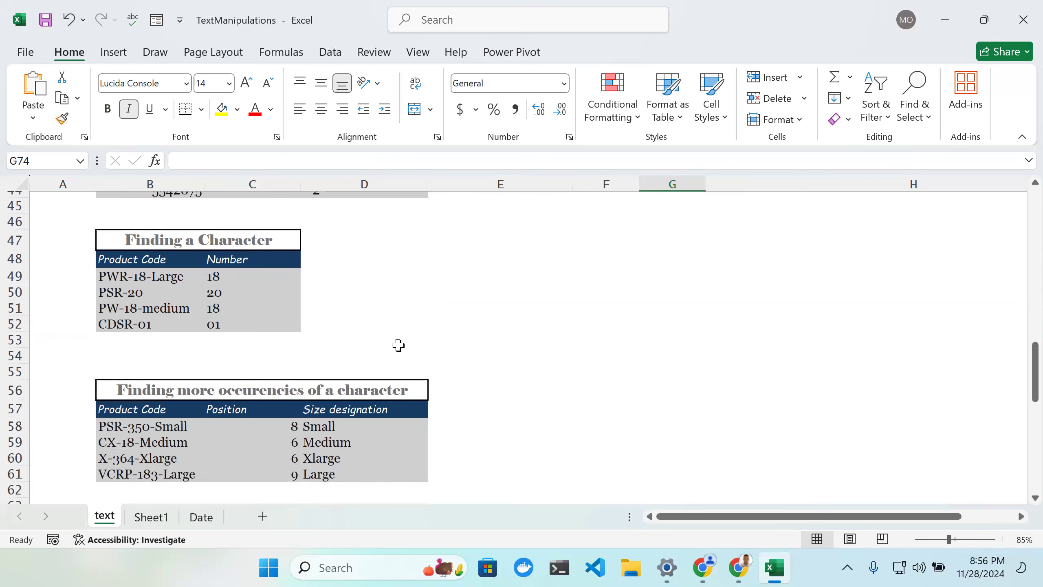
pyautogui.scroll(-4, 398, 345)
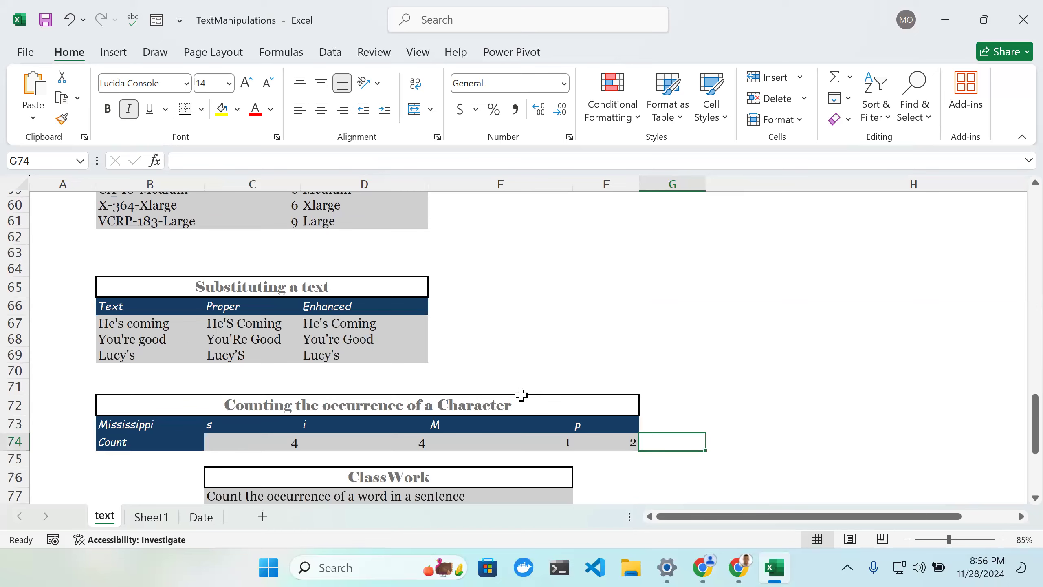
pyautogui.scroll(-2, 504, 386)
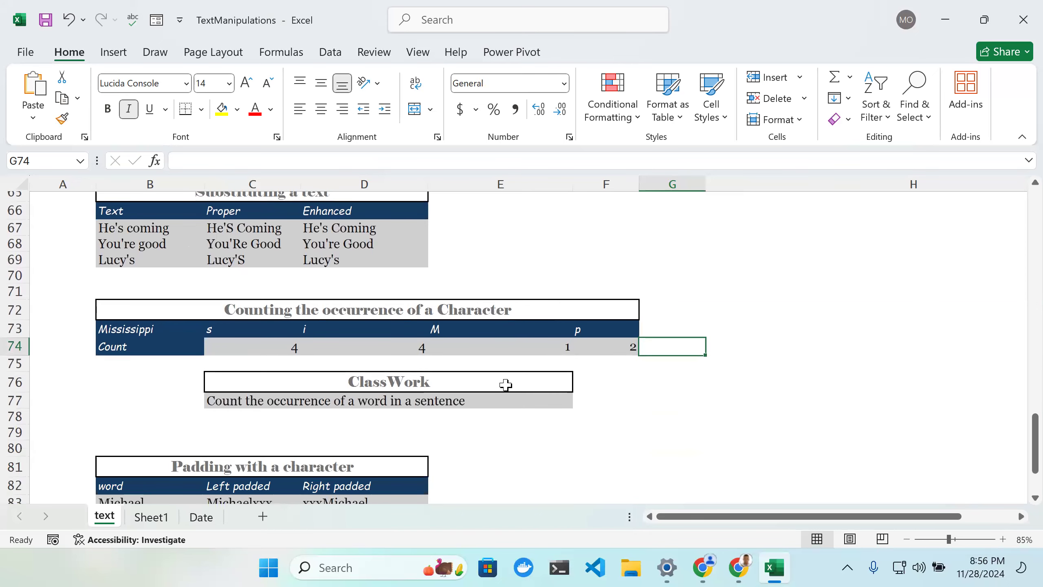
pyautogui.scroll(-3, 506, 385)
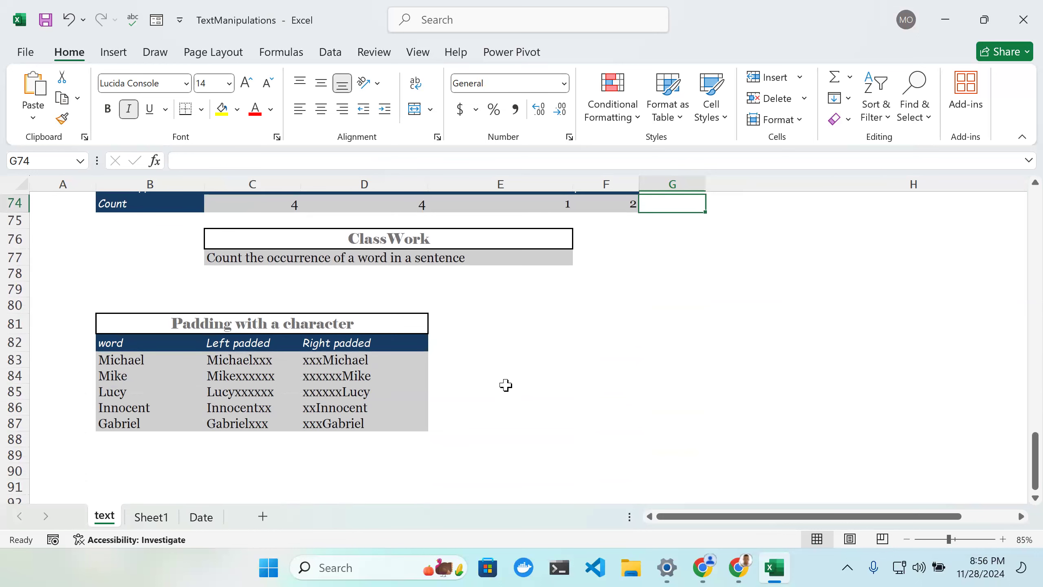
pyautogui.scroll(-1, 506, 385)
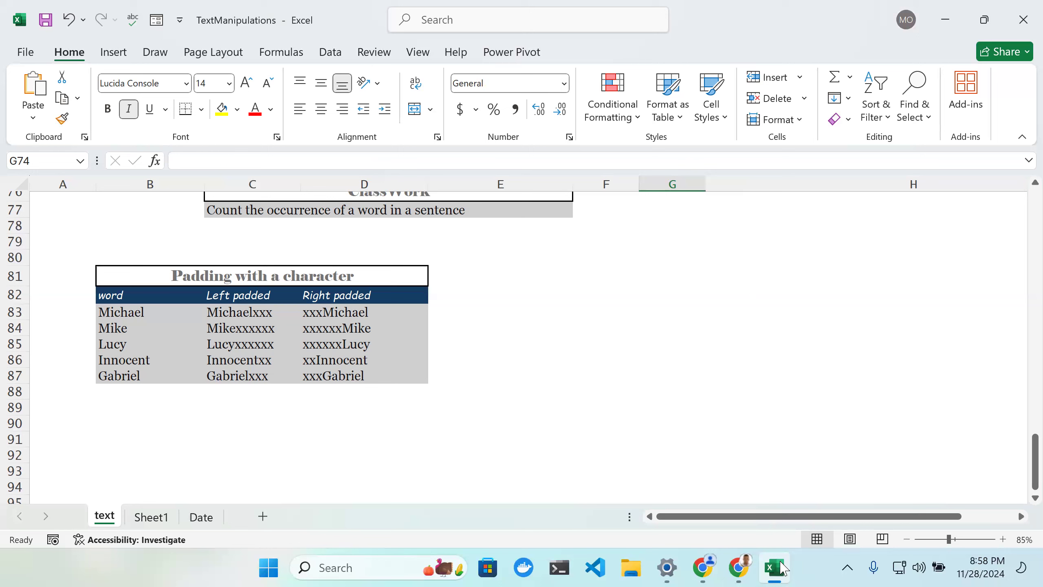
pyautogui.moveTo(784, 569)
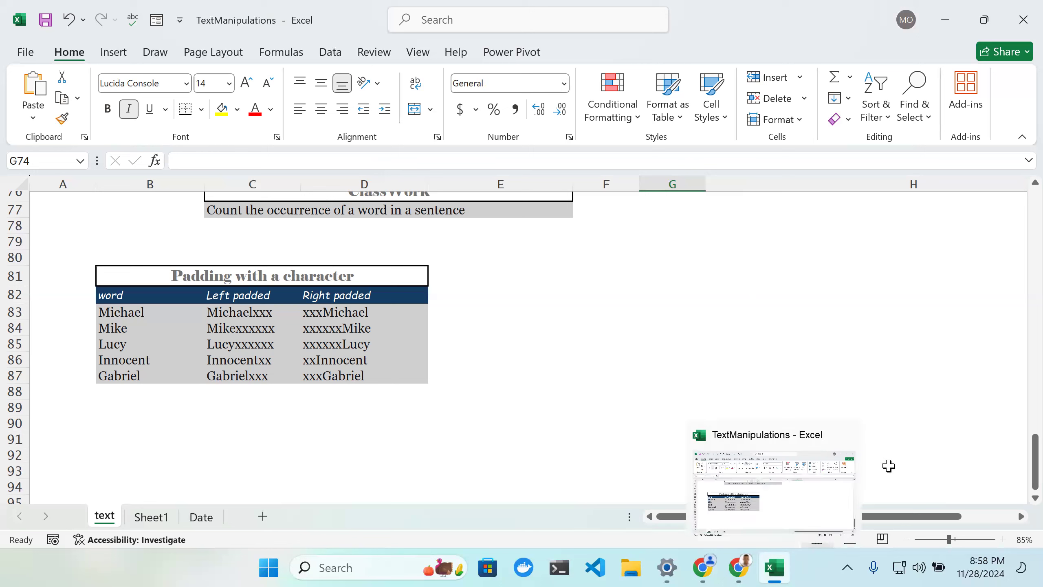